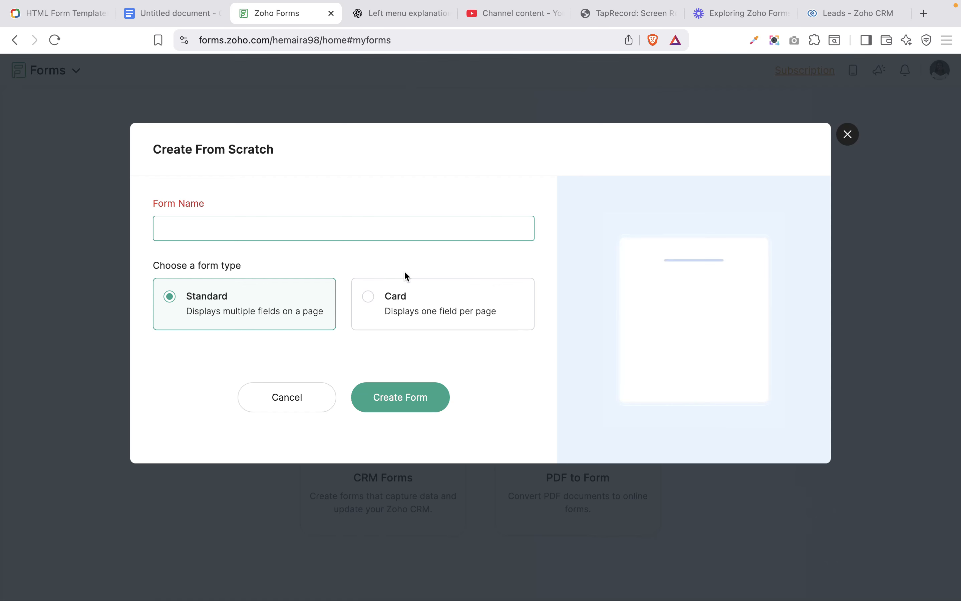
- Choose the Card form type for a blank form, and close the setup without creating it
click(379, 315)
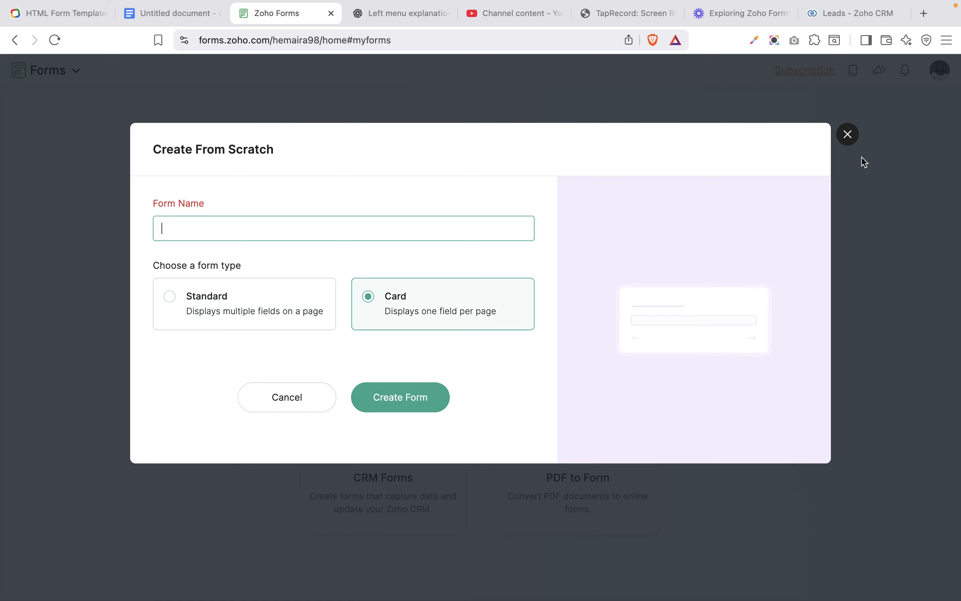
click(856, 141)
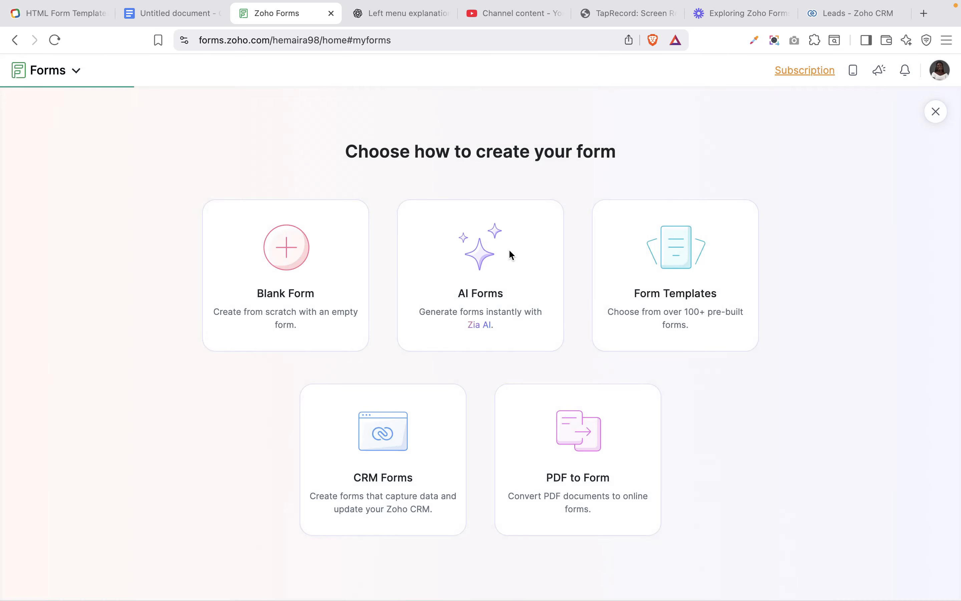
- Generate an AI form from the Contact Us Form sample prompt, keeping the Professional content tone
click(508, 250)
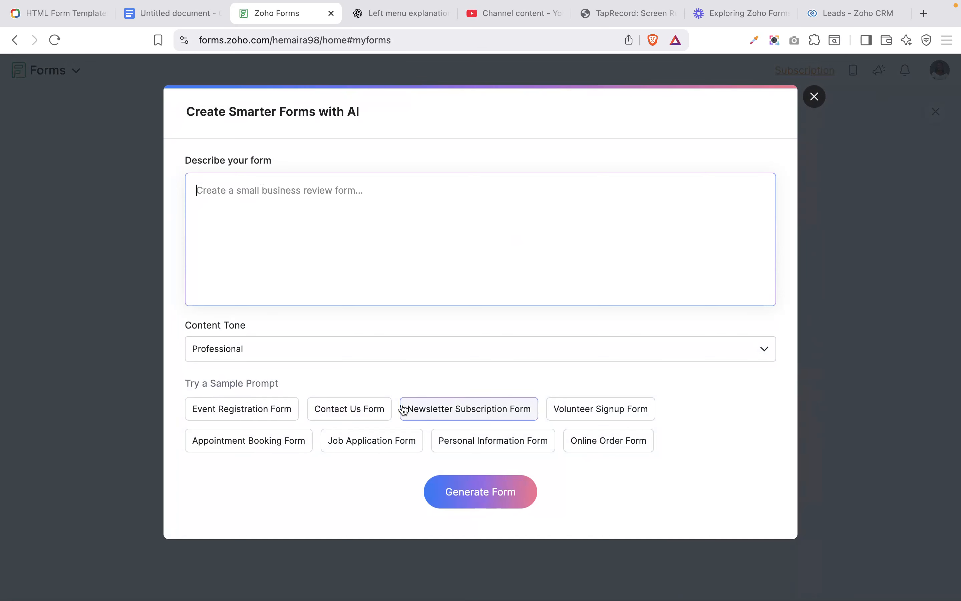
click(269, 418)
click(349, 411)
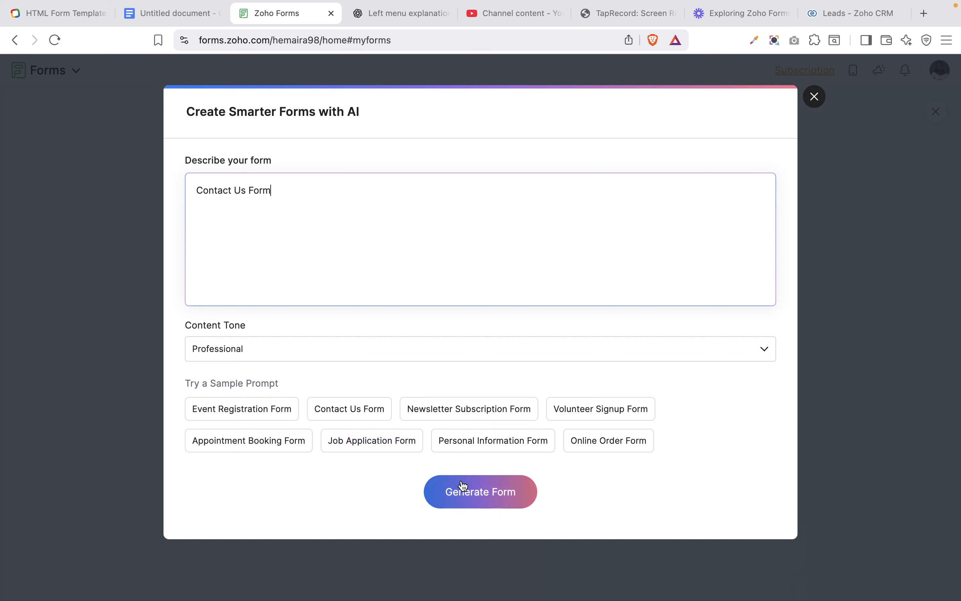
click(359, 359)
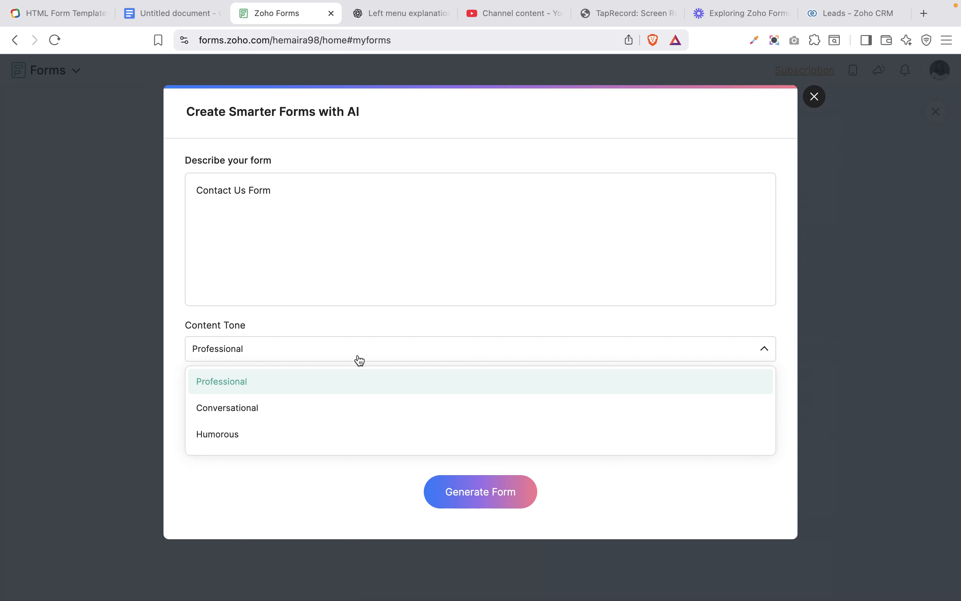
scroll(331, 420, down, 1)
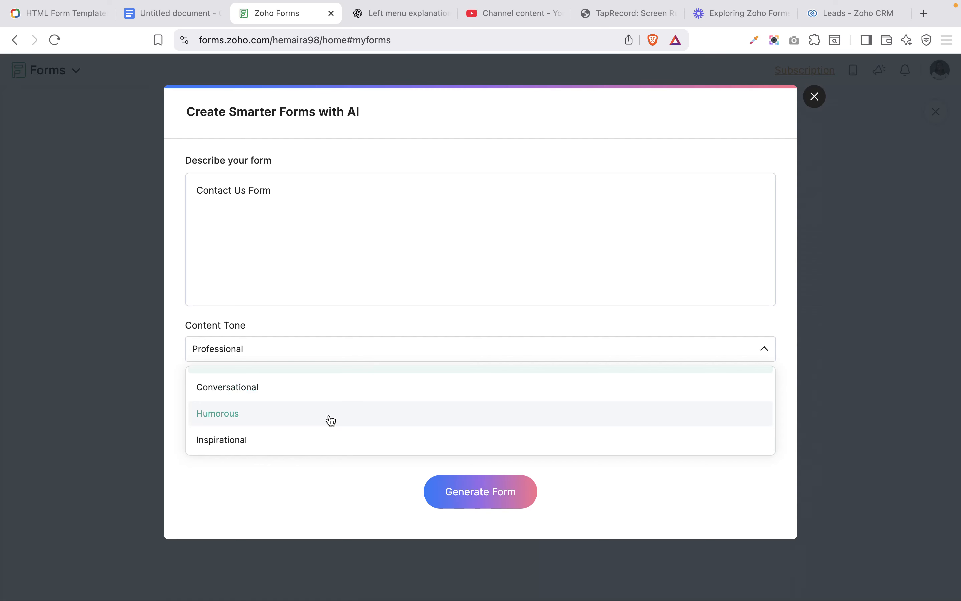
click(272, 487)
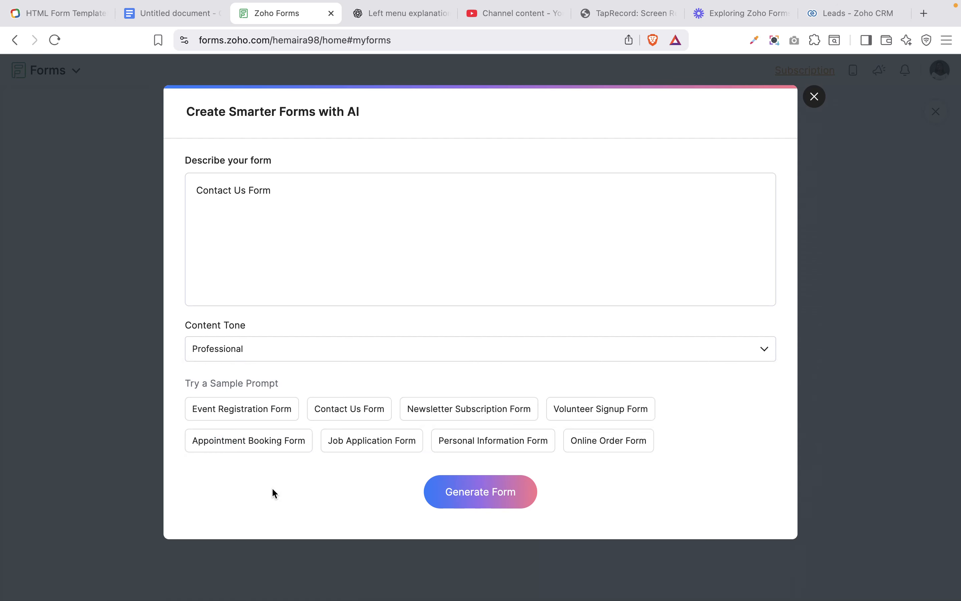
click(472, 489)
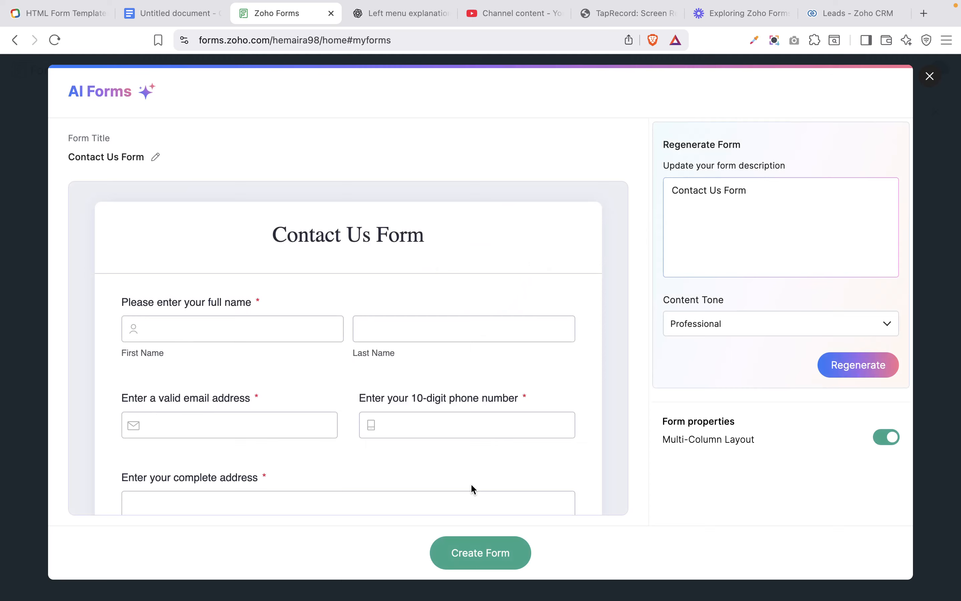
- Review the fields of the generated Contact Us form, and close the AI form creator without creating it
scroll(473, 488, down, 5)
scroll(472, 486, down, 10)
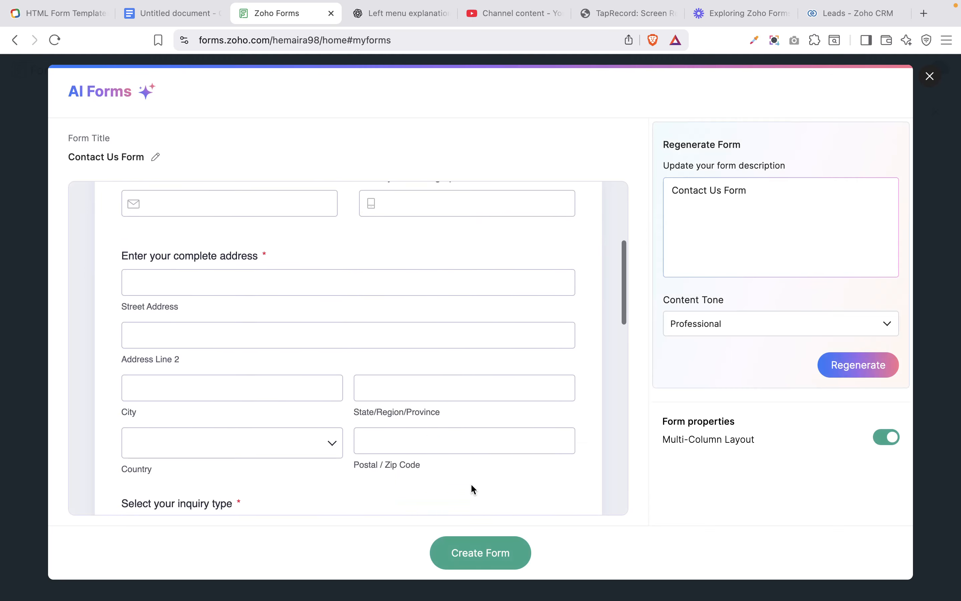
scroll(470, 484, down, 3)
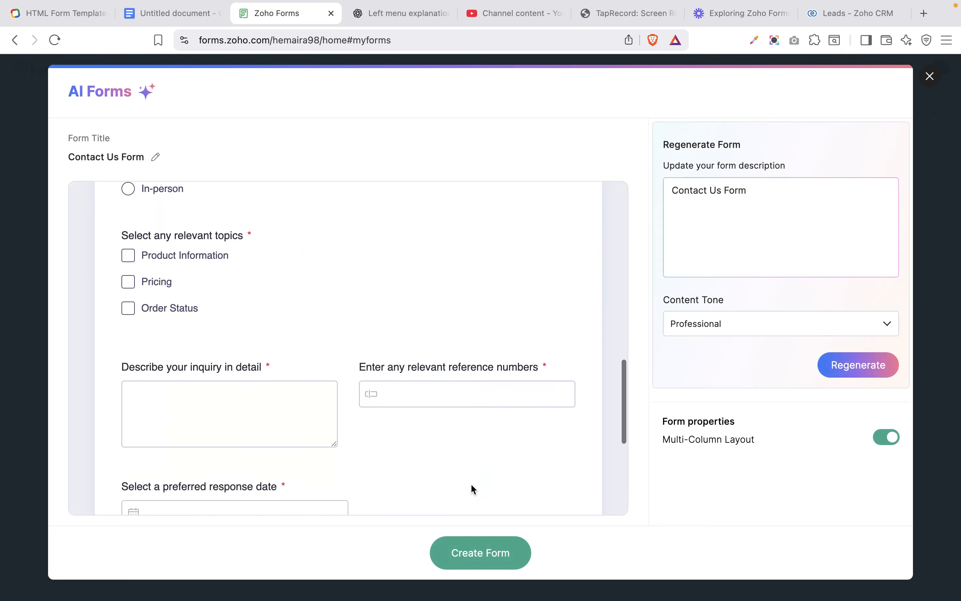
scroll(470, 483, up, 7)
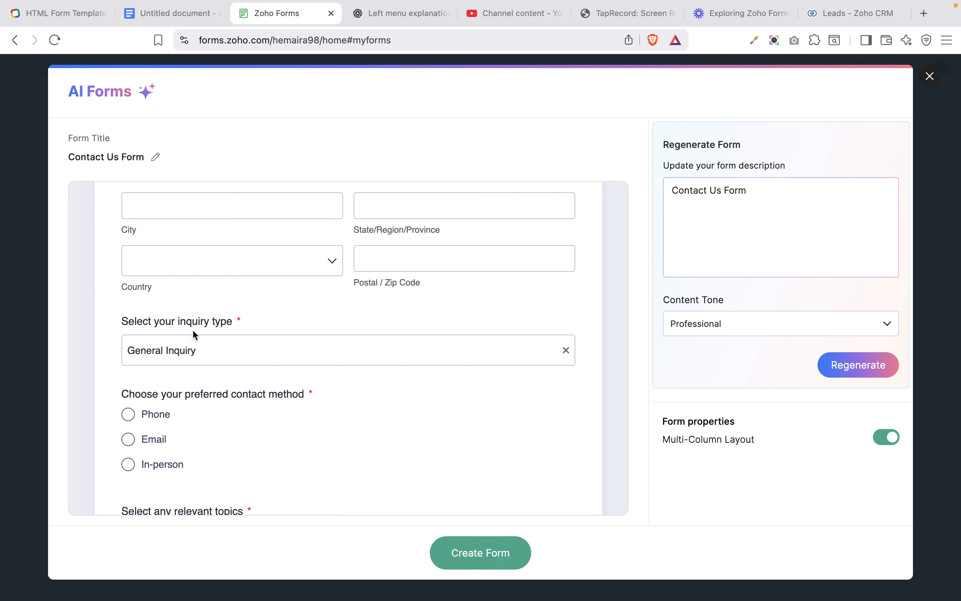
click(930, 78)
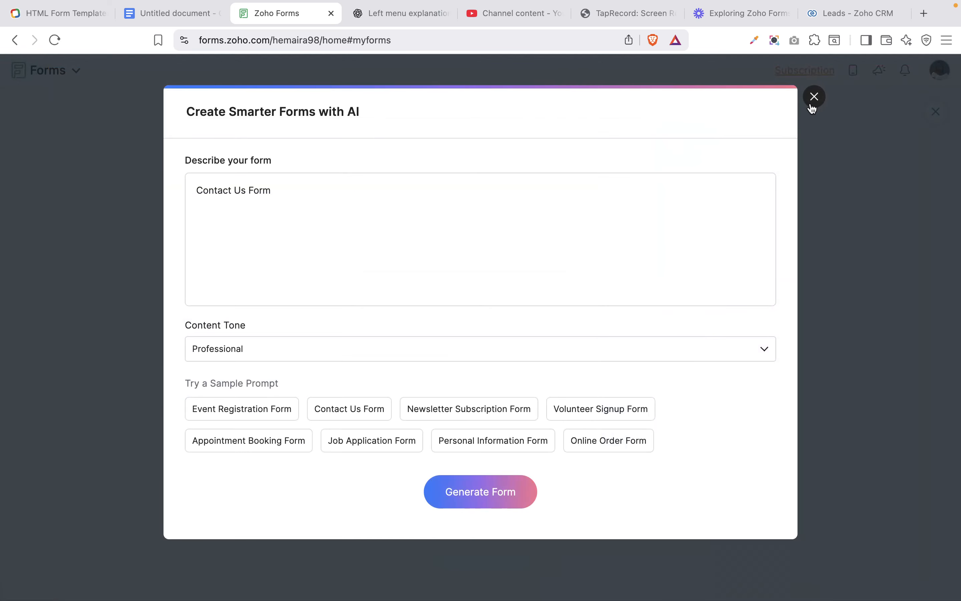
click(814, 97)
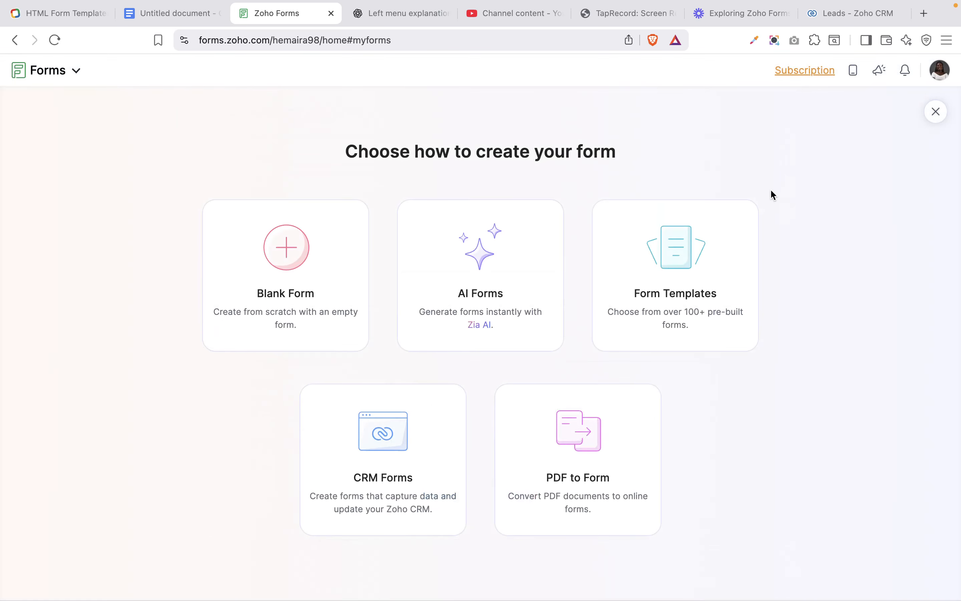
- Open the form template gallery and look through its templates and the full list of categories
click(665, 298)
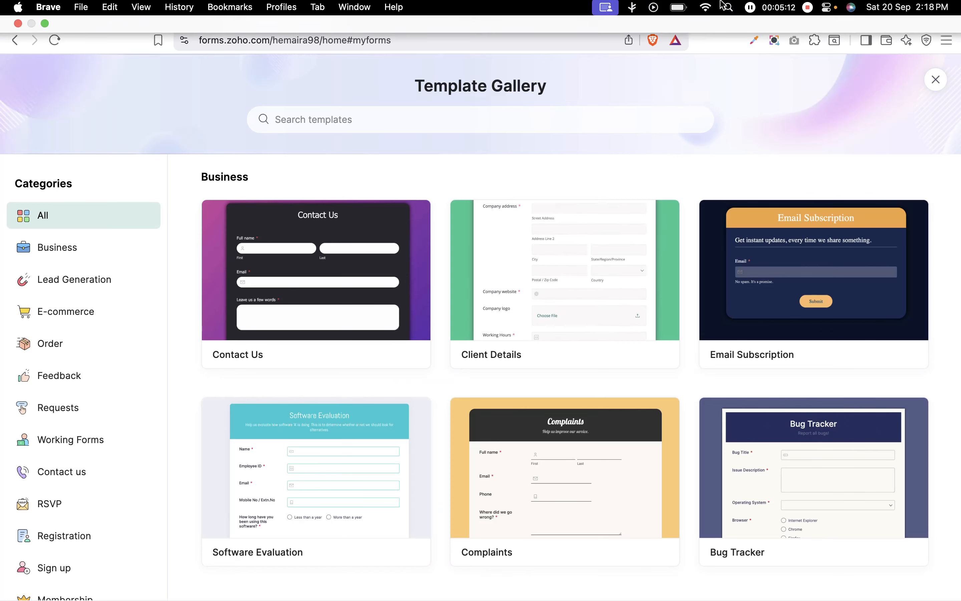
mouse_move(774, 298)
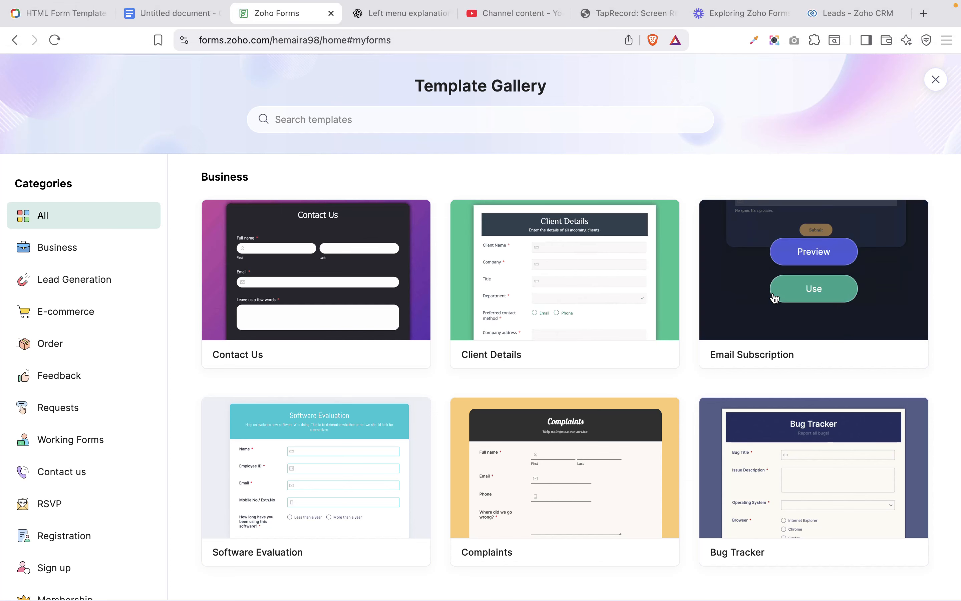
scroll(773, 294, down, 9)
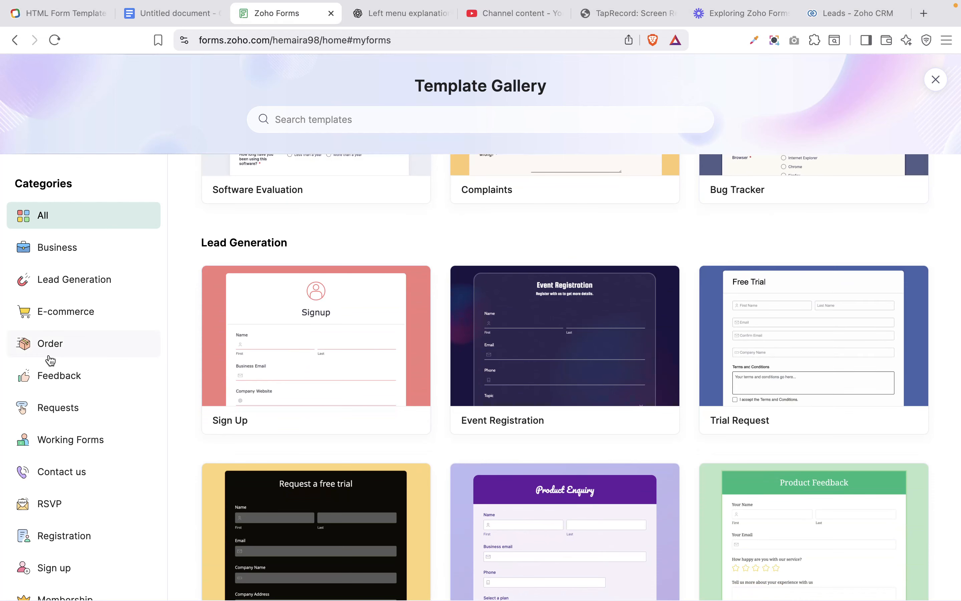
scroll(50, 360, down, 12)
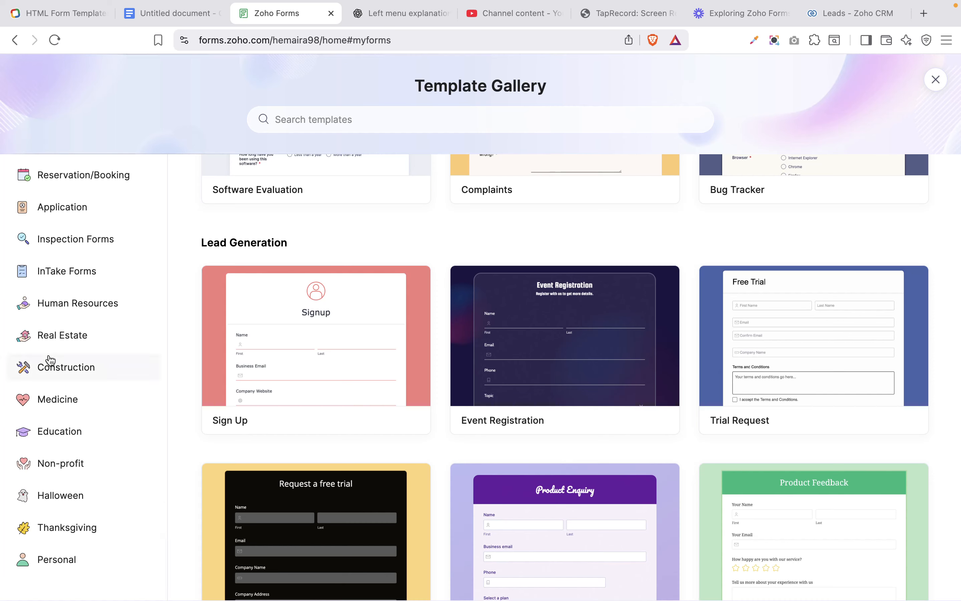
scroll(50, 361, up, 1)
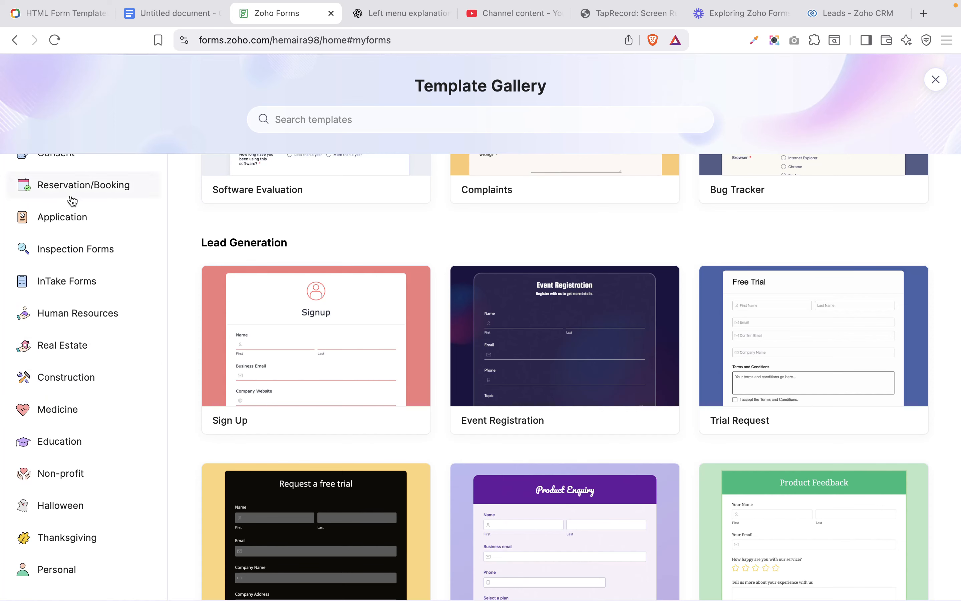
scroll(91, 512, down, 1)
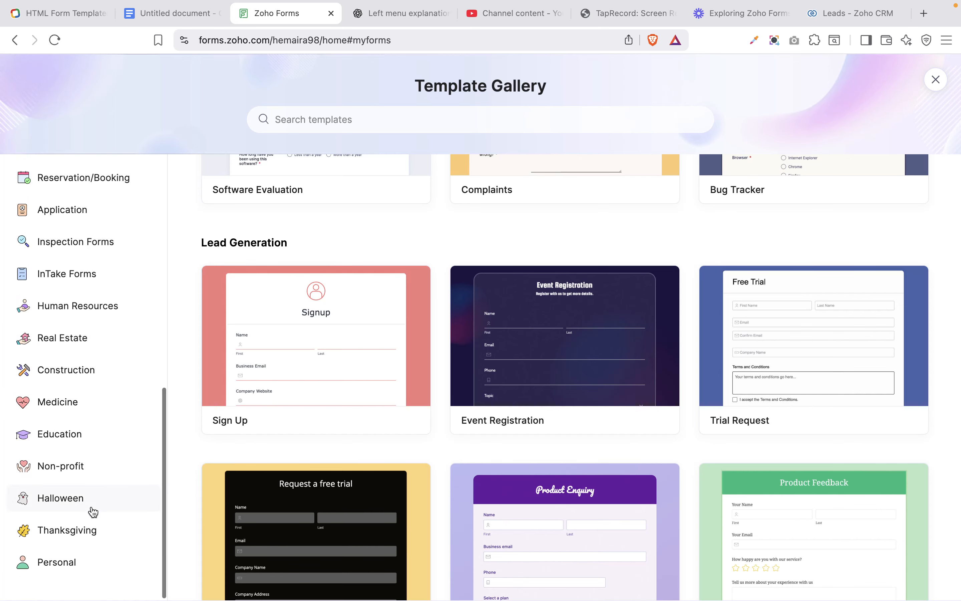
- Browse the templates in the Thanksgiving, Contact us and RSVP categories
click(65, 527)
scroll(48, 283, up, 10)
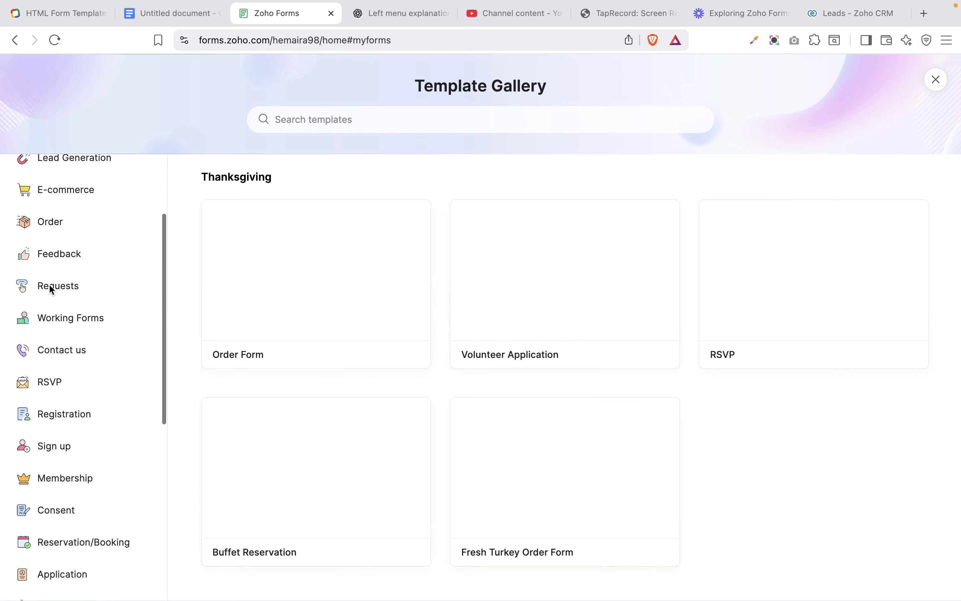
click(67, 445)
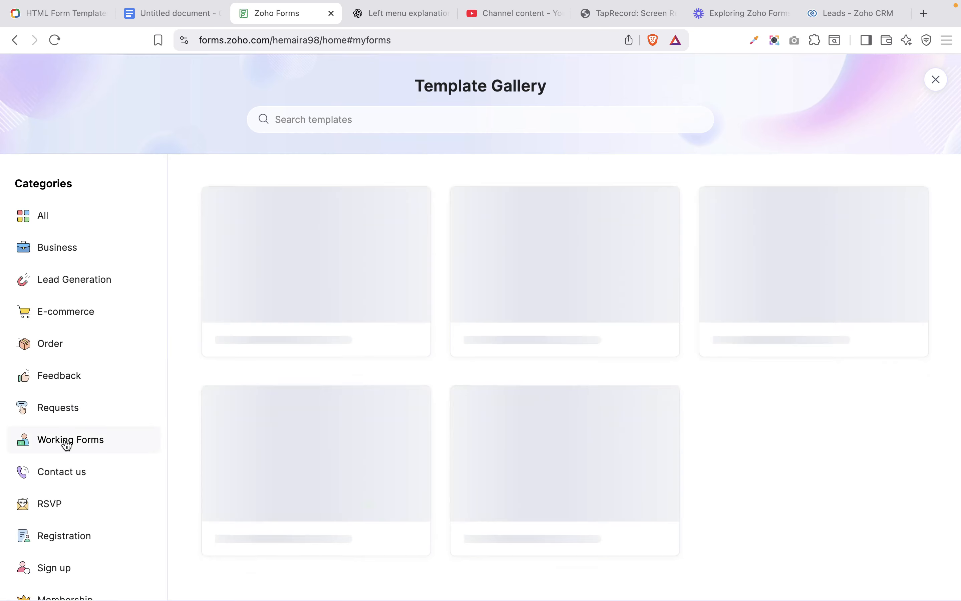
click(65, 472)
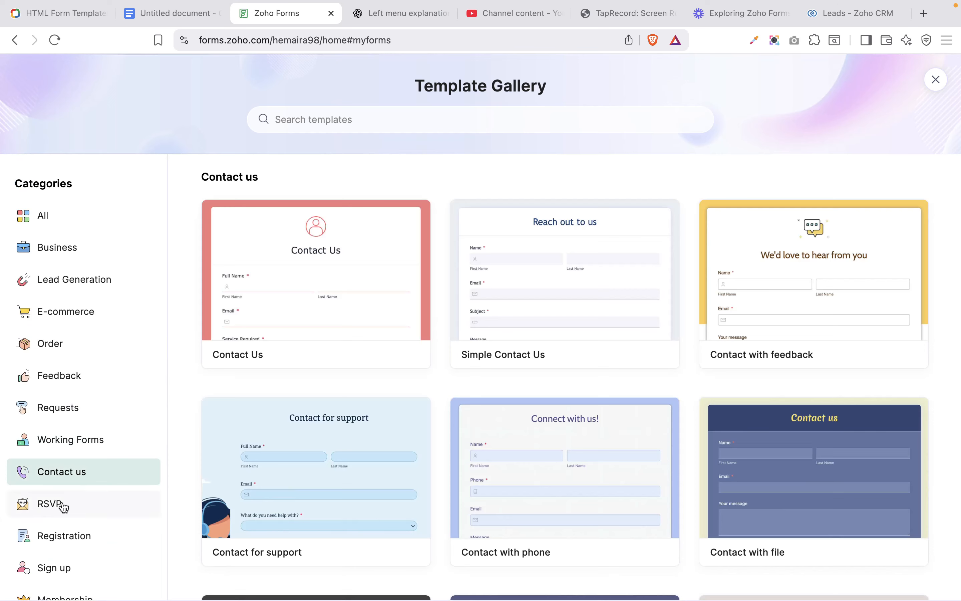
click(63, 506)
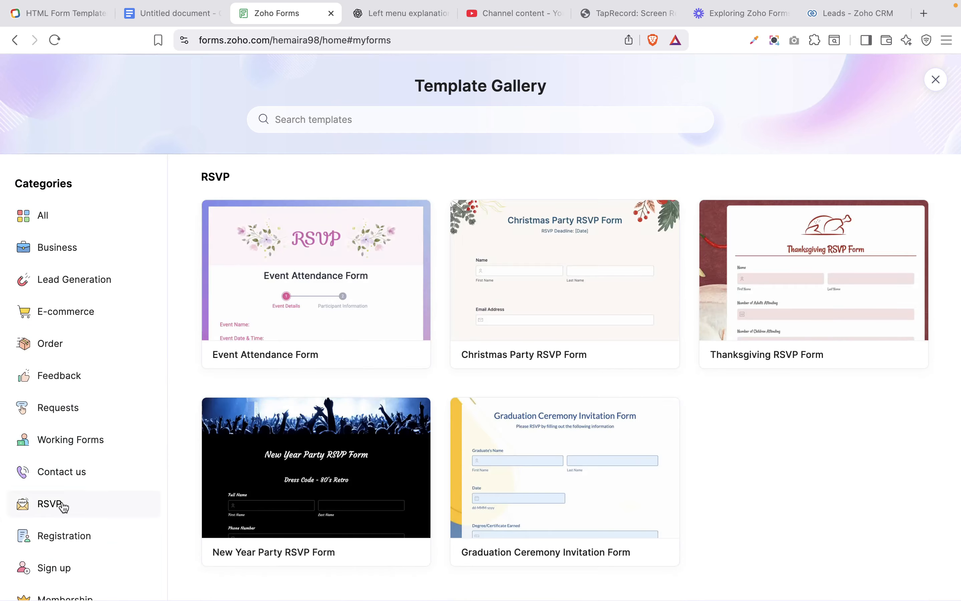
mouse_move(415, 302)
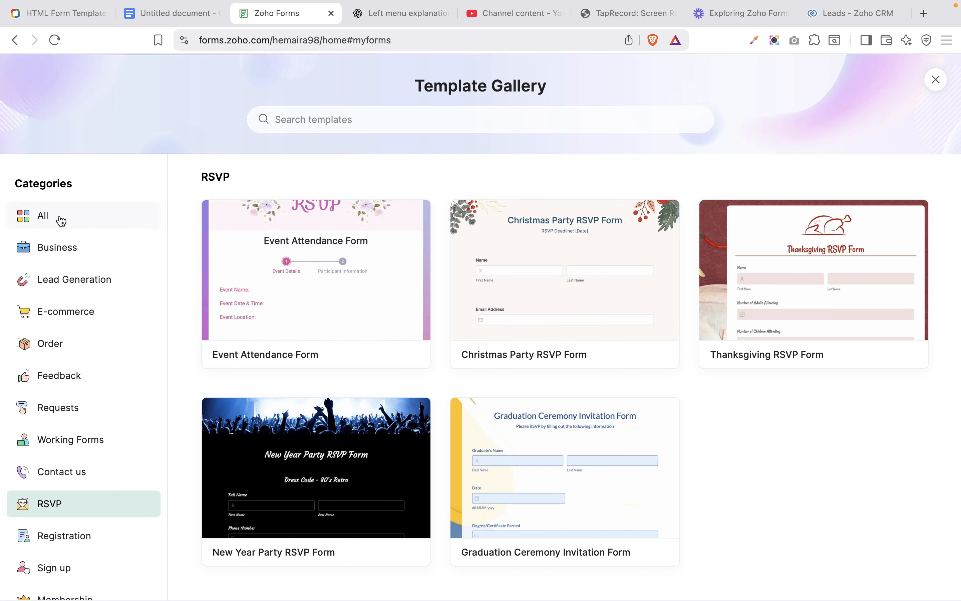
- Preview the Contact Us template in the Business category, and leave the template gallery without using it
click(54, 254)
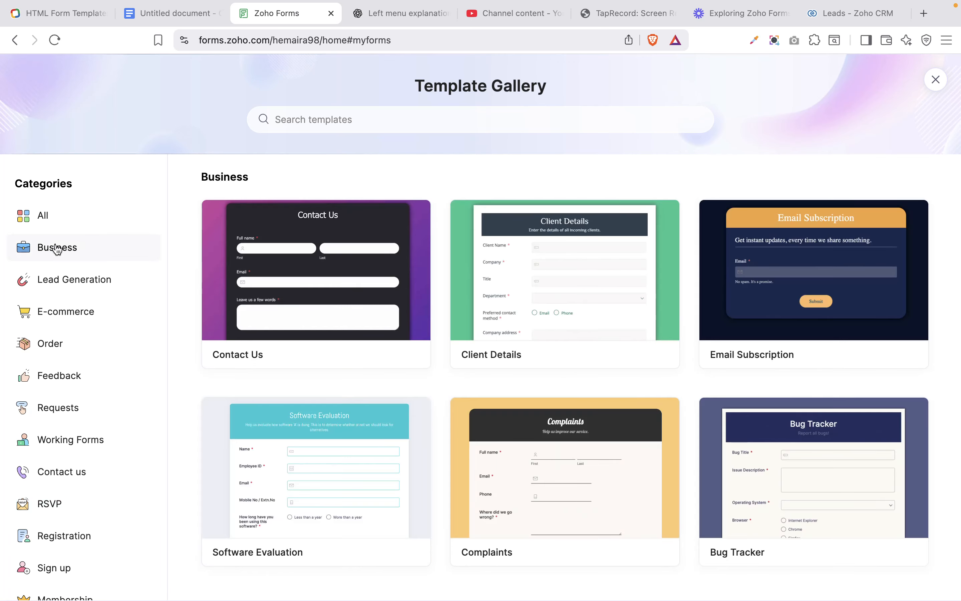
click(319, 254)
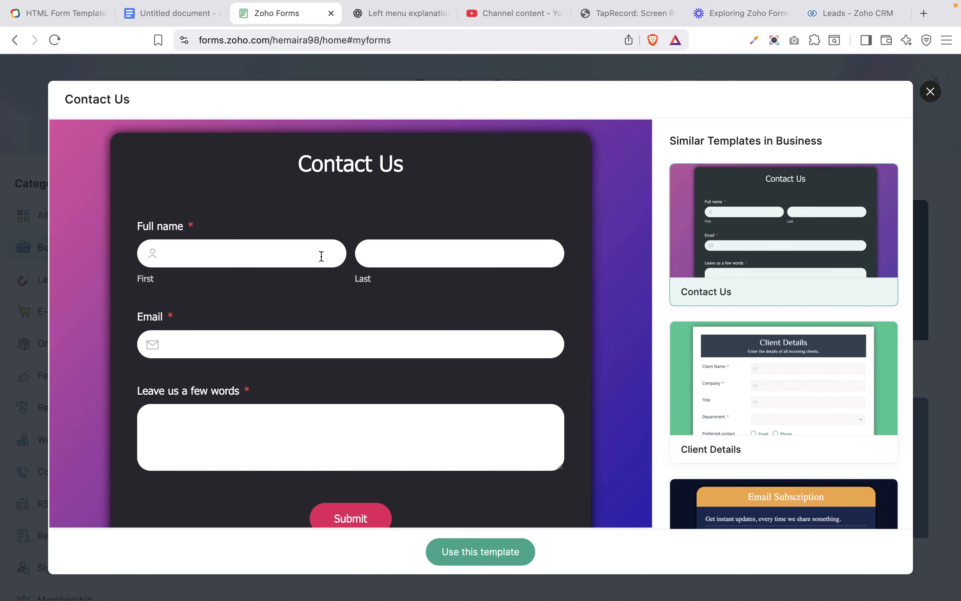
scroll(321, 256, down, 3)
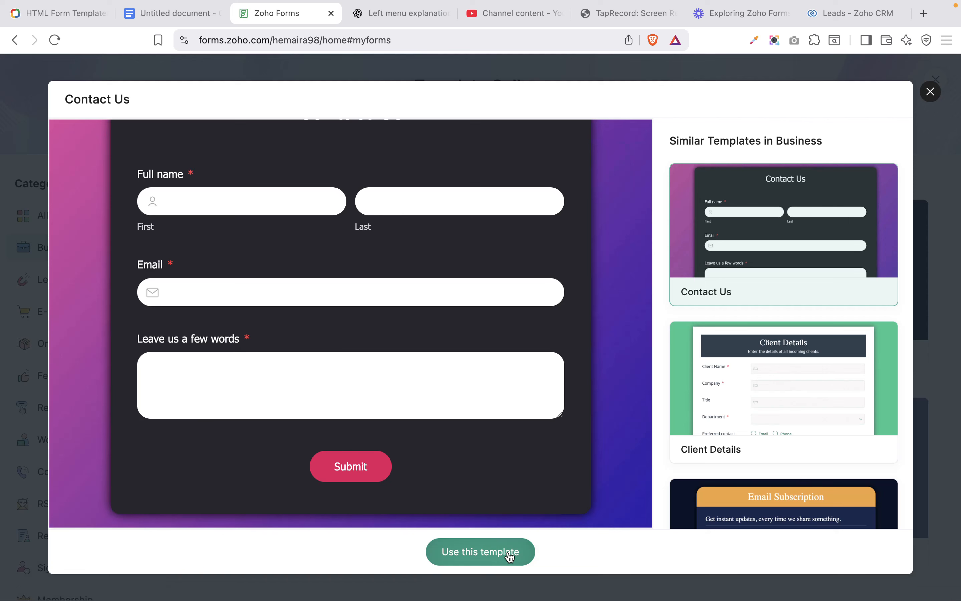
click(932, 104)
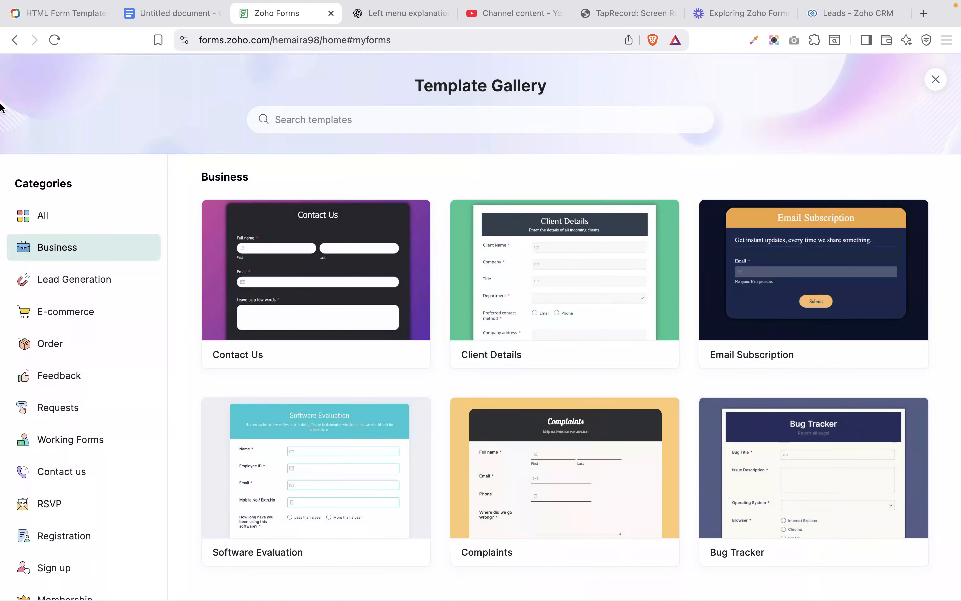
click(936, 81)
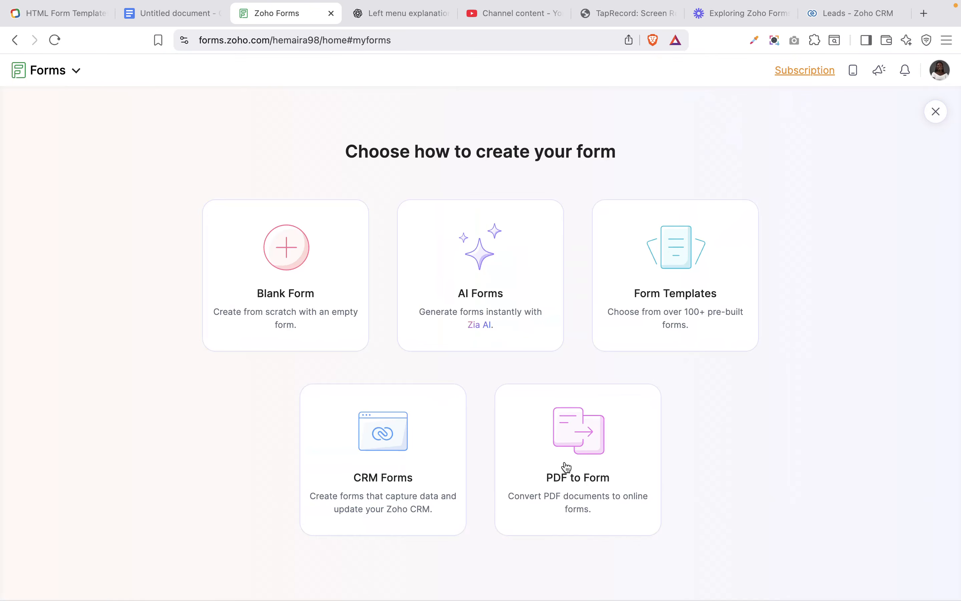
- Start a CRM form and select Glory Worlds as the connection's organization
click(399, 480)
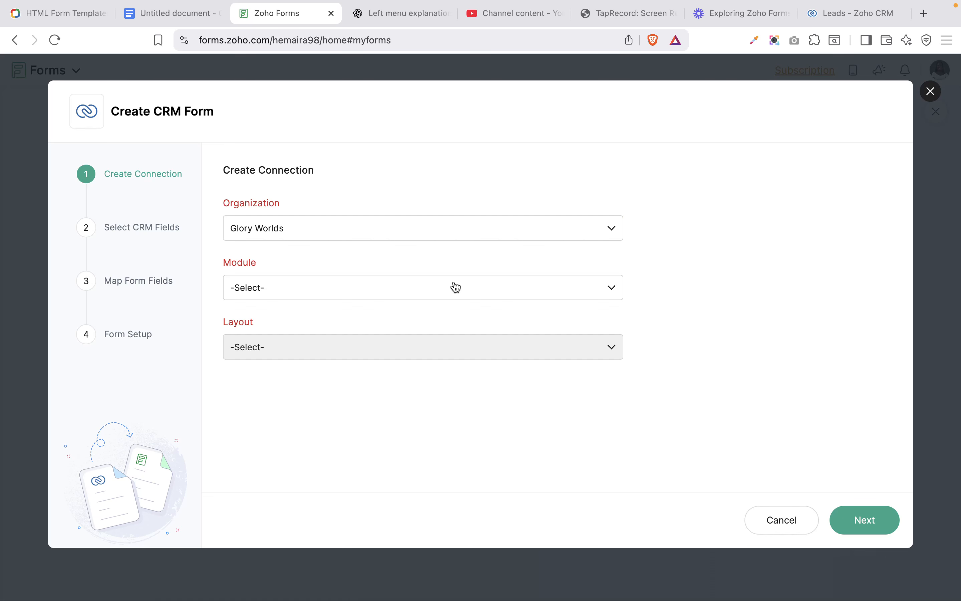
click(472, 230)
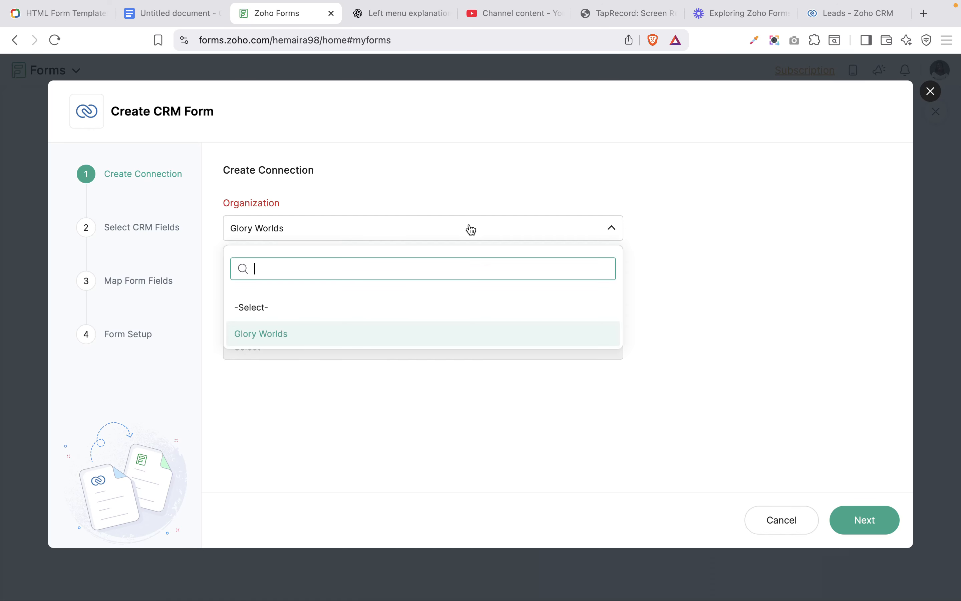
click(292, 341)
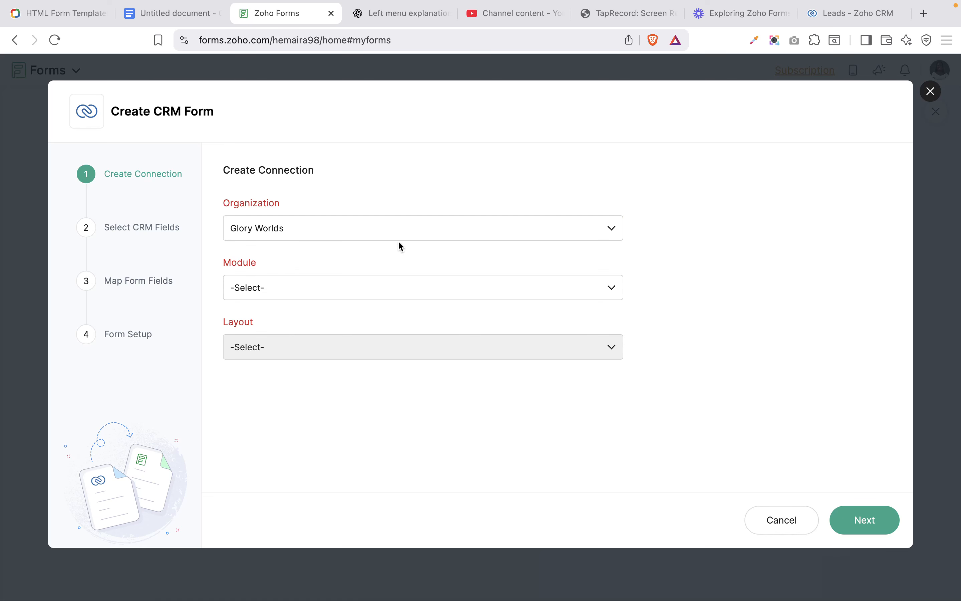
- Look through the CRM modules available for the connection, and close the list without choosing one
click(328, 288)
scroll(345, 399, down, 1)
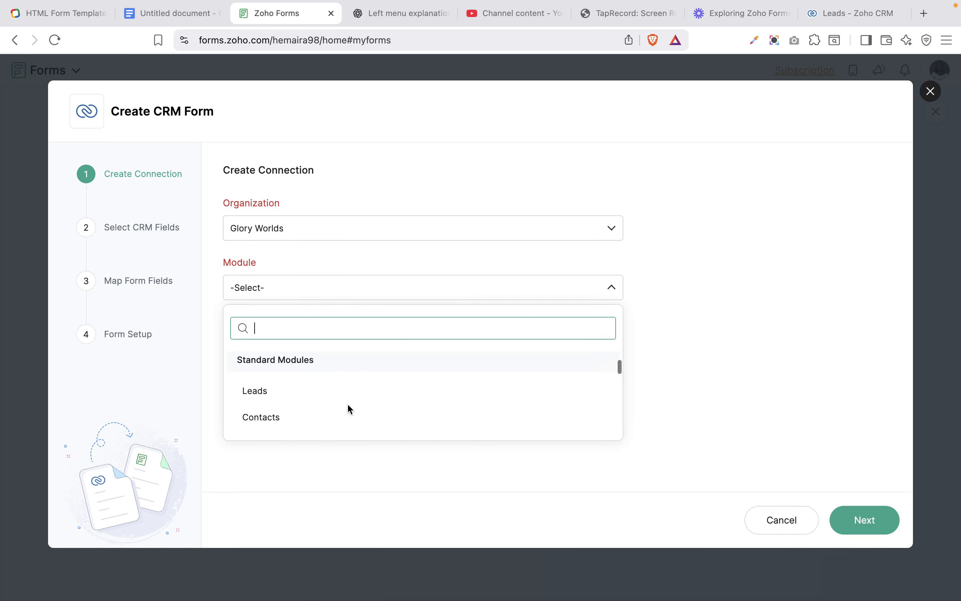
scroll(350, 409, down, 2)
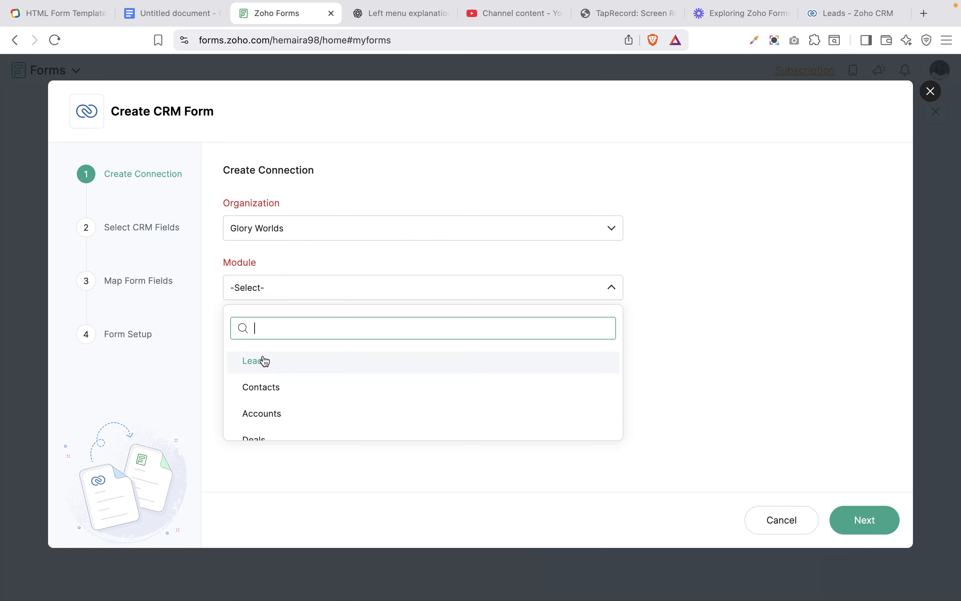
scroll(296, 421, down, 3)
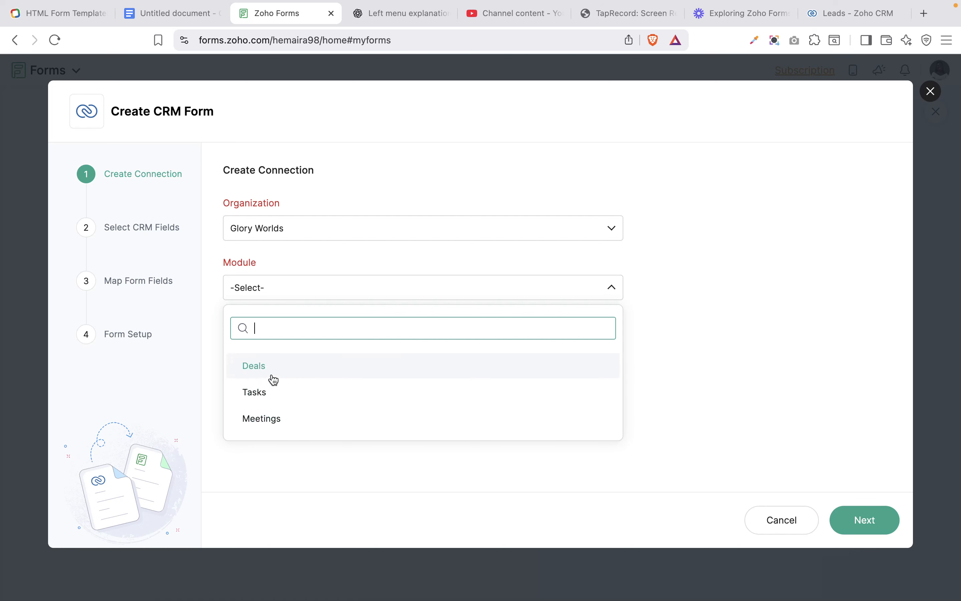
click(179, 390)
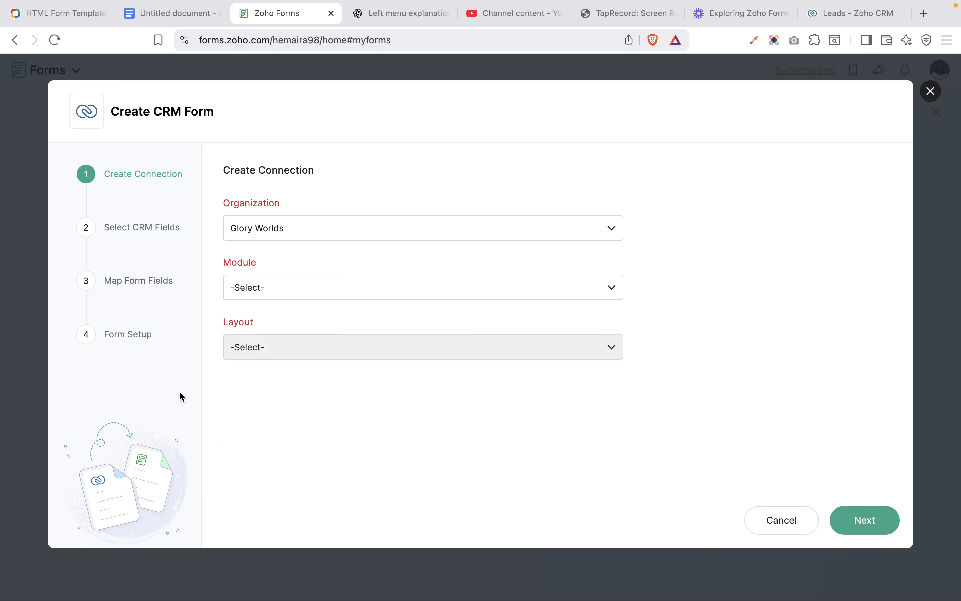
- Connect the form to the Leads module with the Standard layout and proceed to the CRM field selection
click(333, 293)
click(278, 427)
click(612, 351)
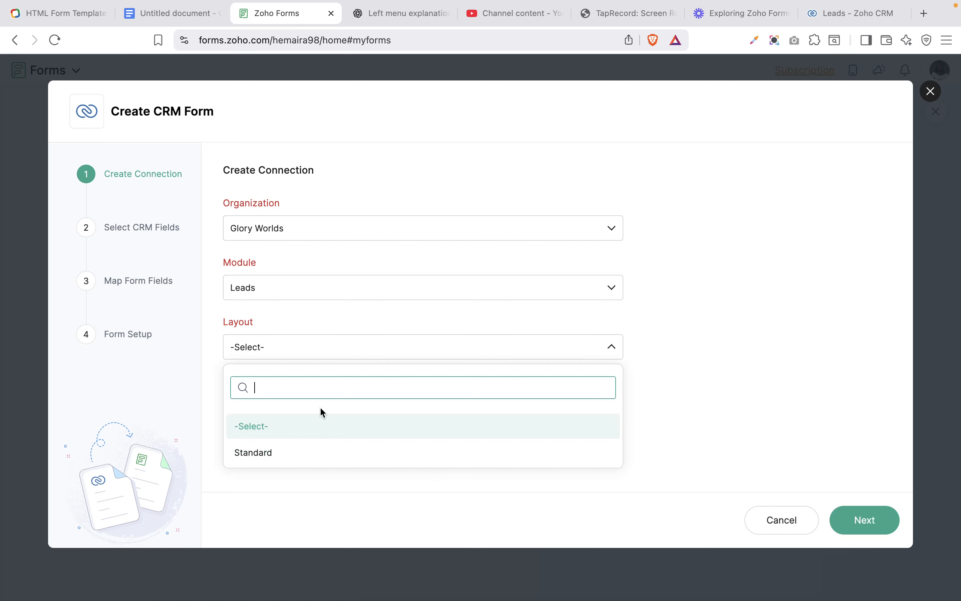
click(276, 455)
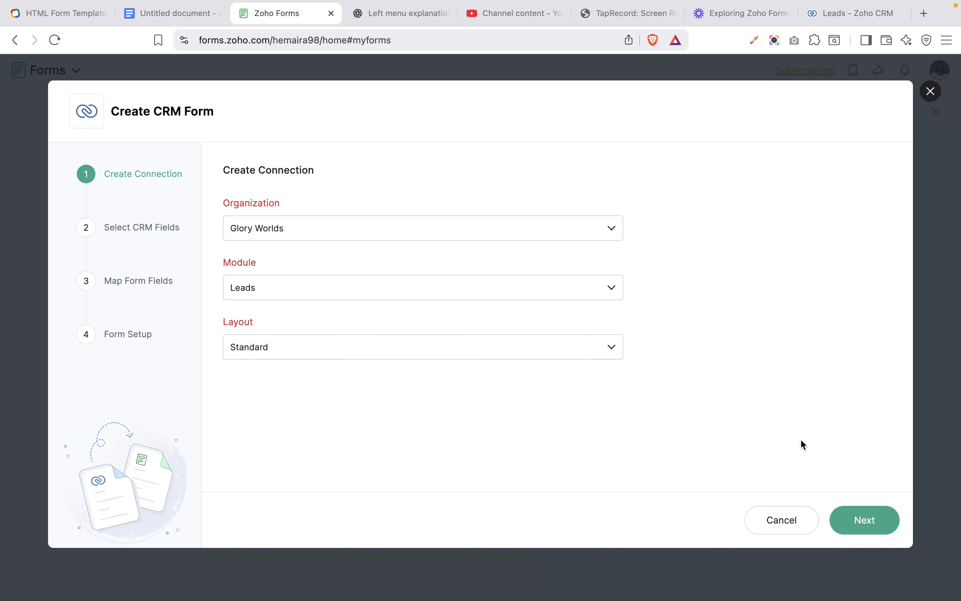
click(856, 523)
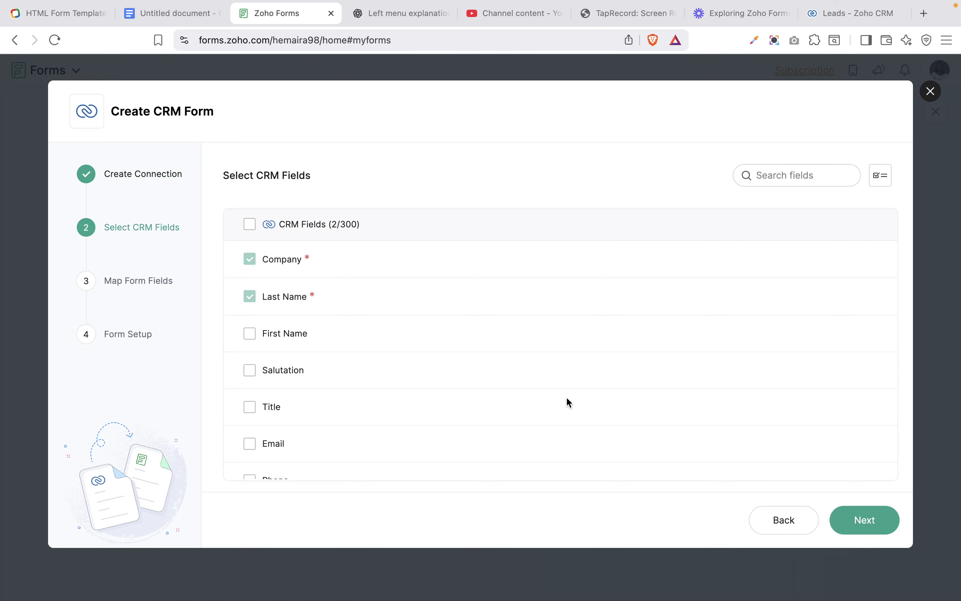
- Look through the available CRM fields and select First Name, Salutation, Title, Email and Phone
scroll(567, 398, down, 20)
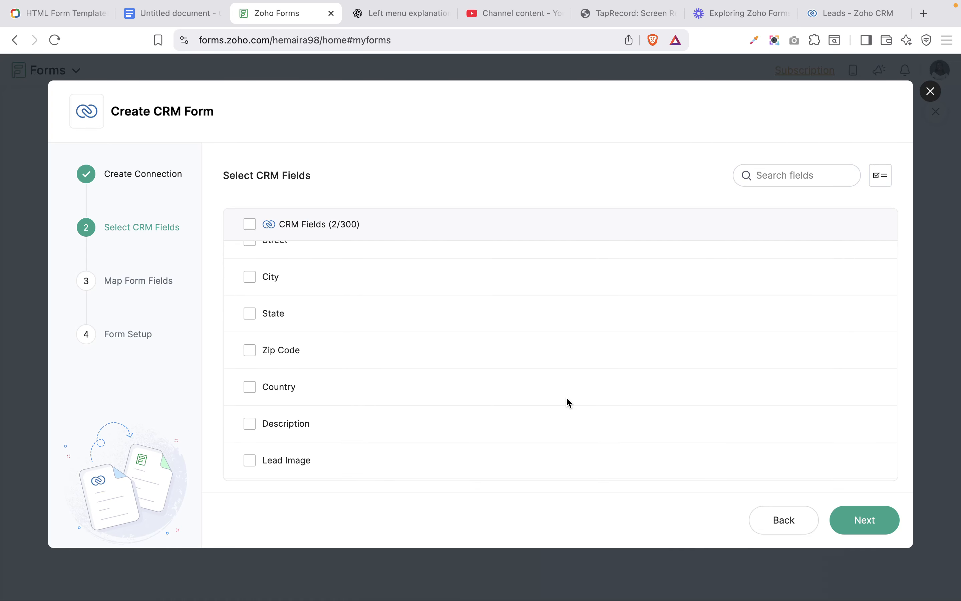
scroll(566, 401, up, 5)
scroll(566, 401, down, 5)
scroll(567, 398, up, 10)
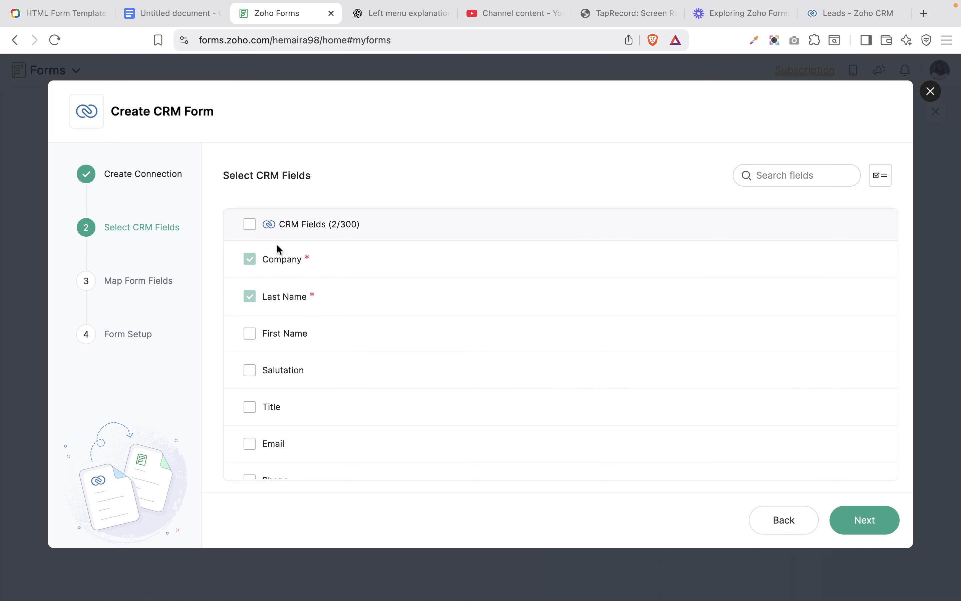
click(249, 333)
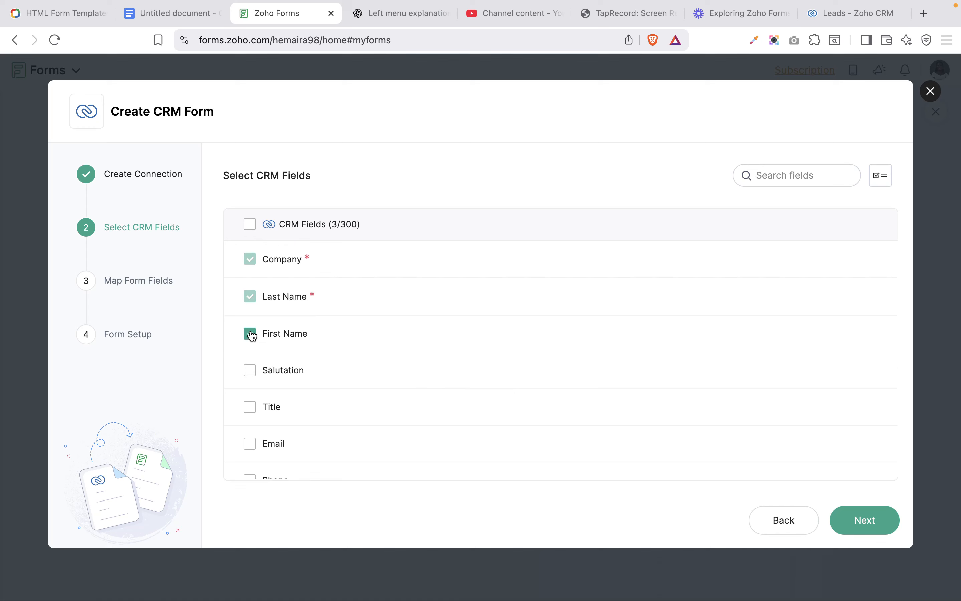
click(252, 373)
click(250, 407)
click(248, 448)
click(250, 477)
- Select all CRM fields at once and proceed to mapping the form fields
scroll(251, 475, down, 5)
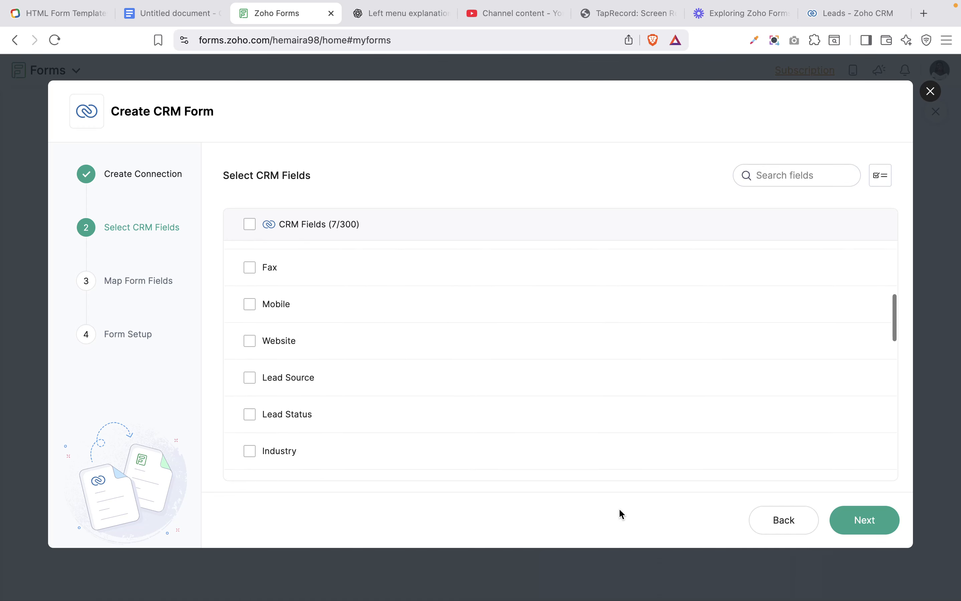
click(250, 225)
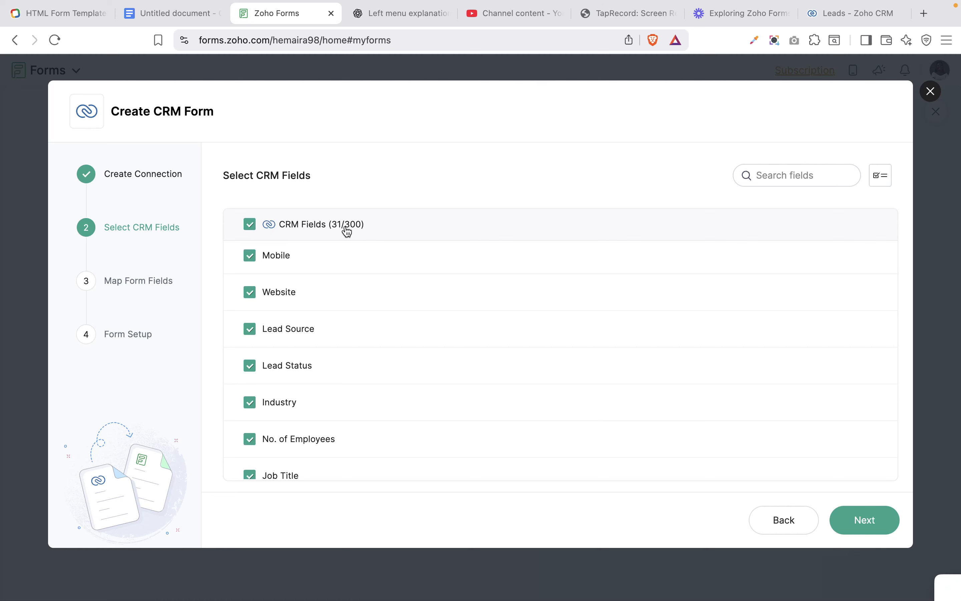
click(850, 519)
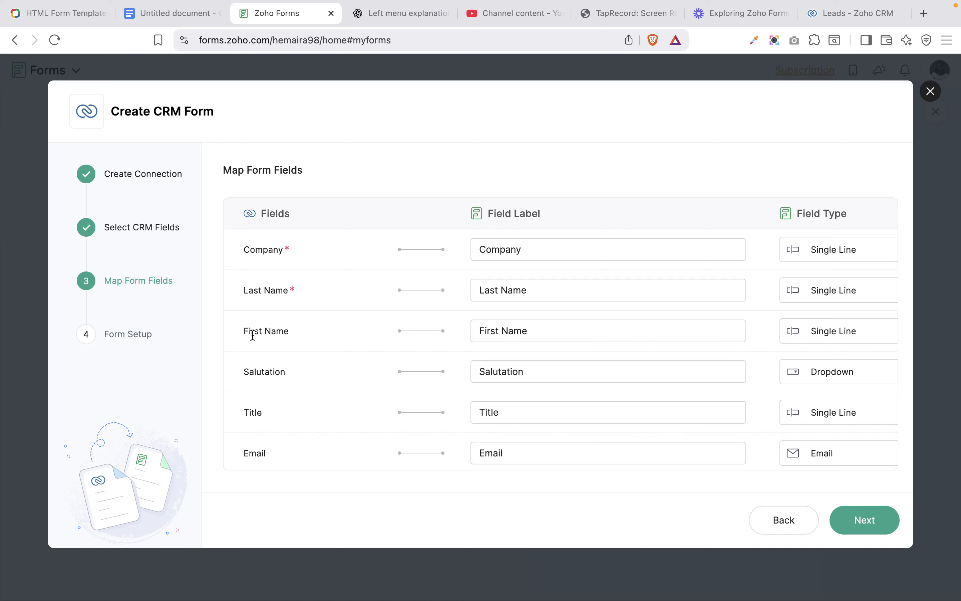
- Review the mapped fields and examine the field types offered for City and Description without changing them
scroll(436, 409, down, 15)
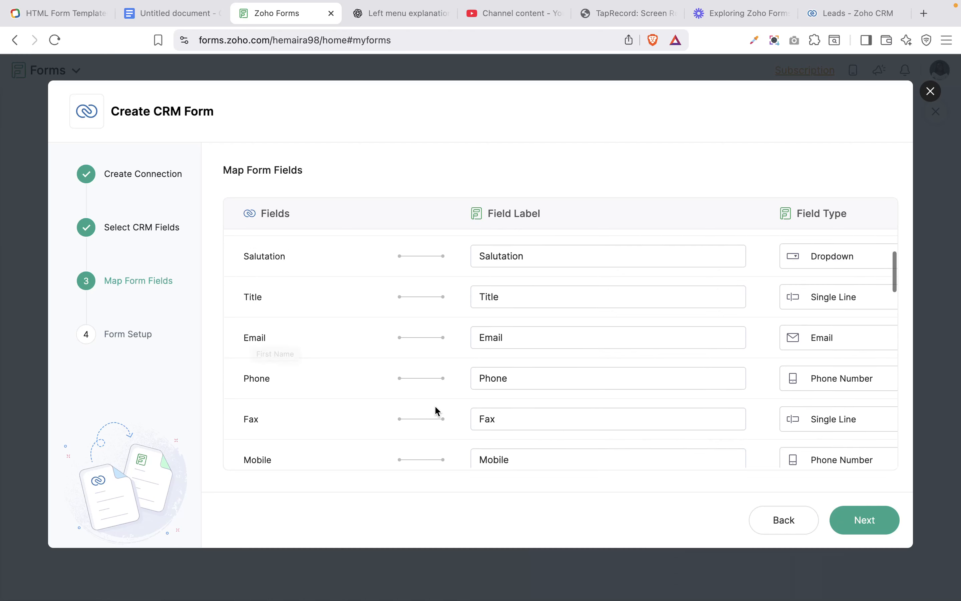
scroll(436, 409, down, 5)
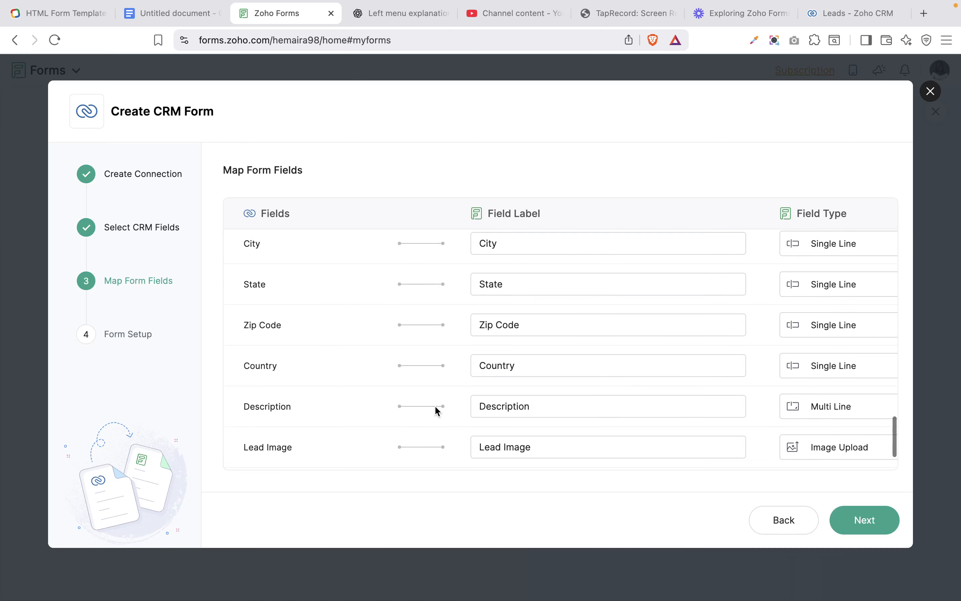
click(554, 315)
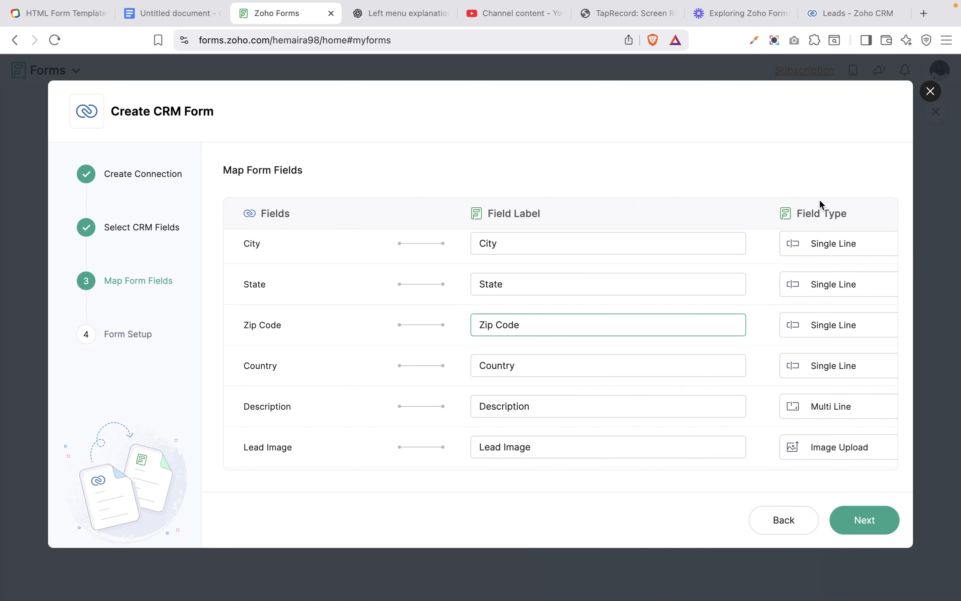
click(833, 249)
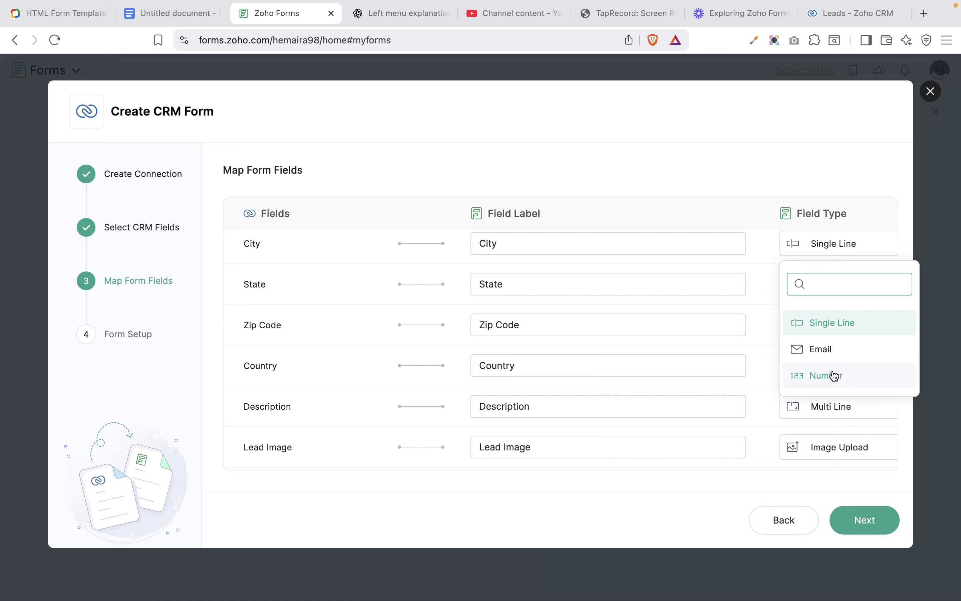
click(844, 415)
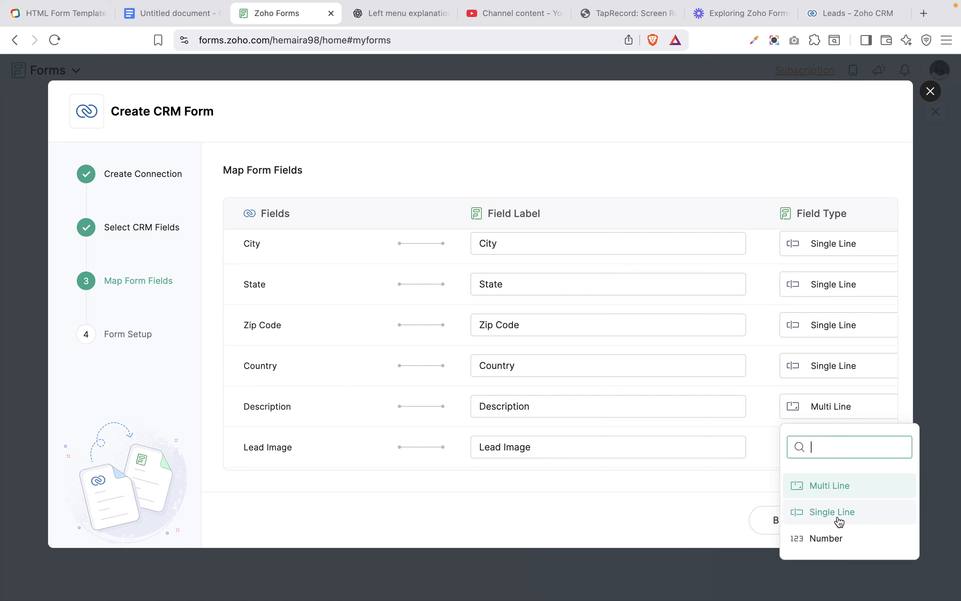
scroll(841, 522, down, 10)
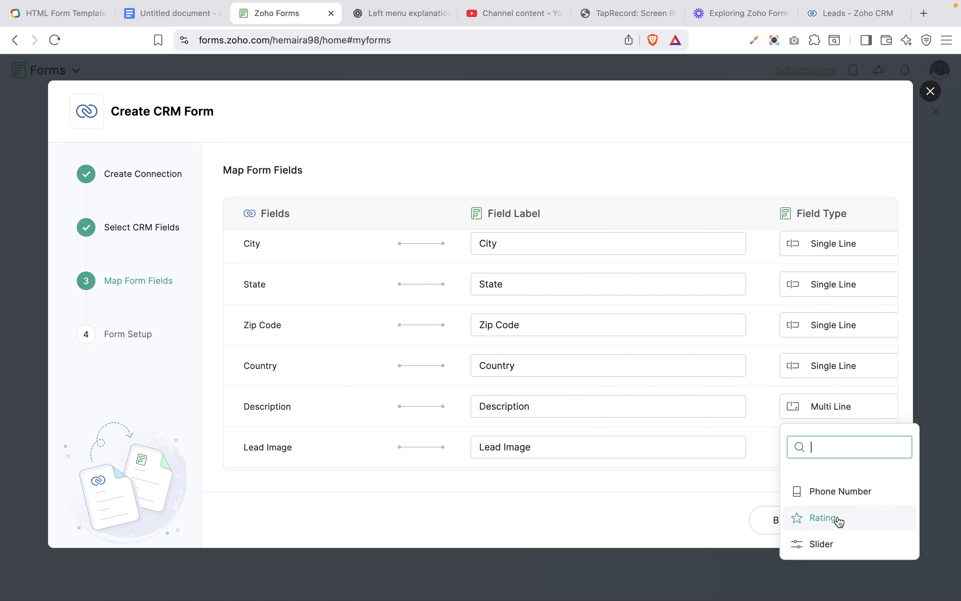
click(853, 150)
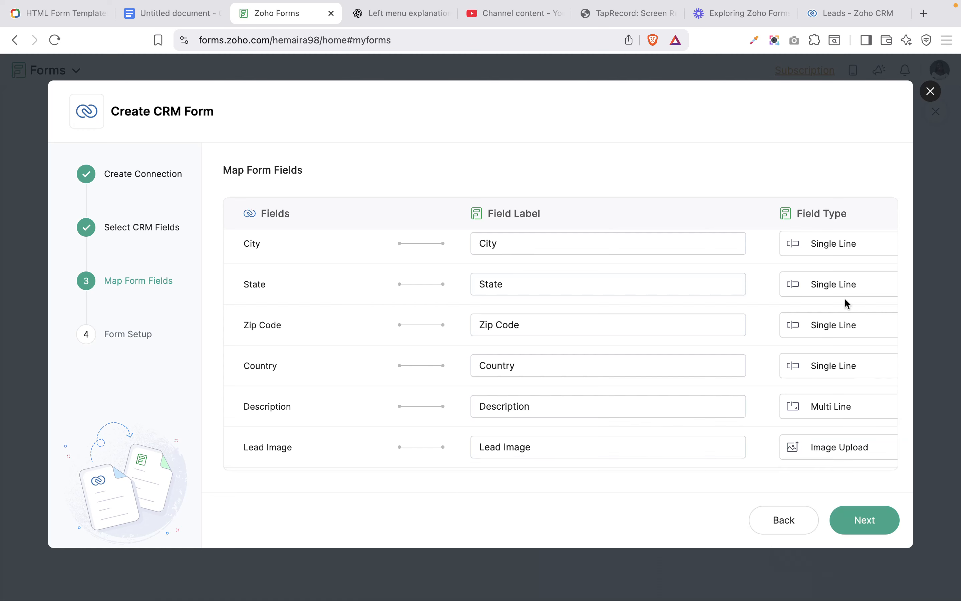
- Set the field type of Zip Code to Number in the form field mapping
scroll(849, 399, up, 6)
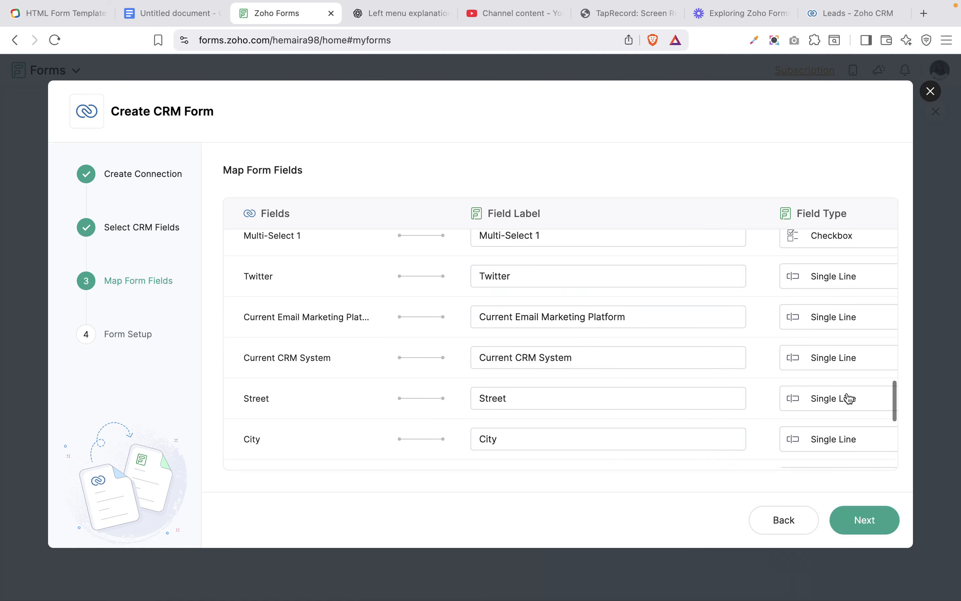
scroll(848, 398, down, 3)
scroll(849, 398, down, 3)
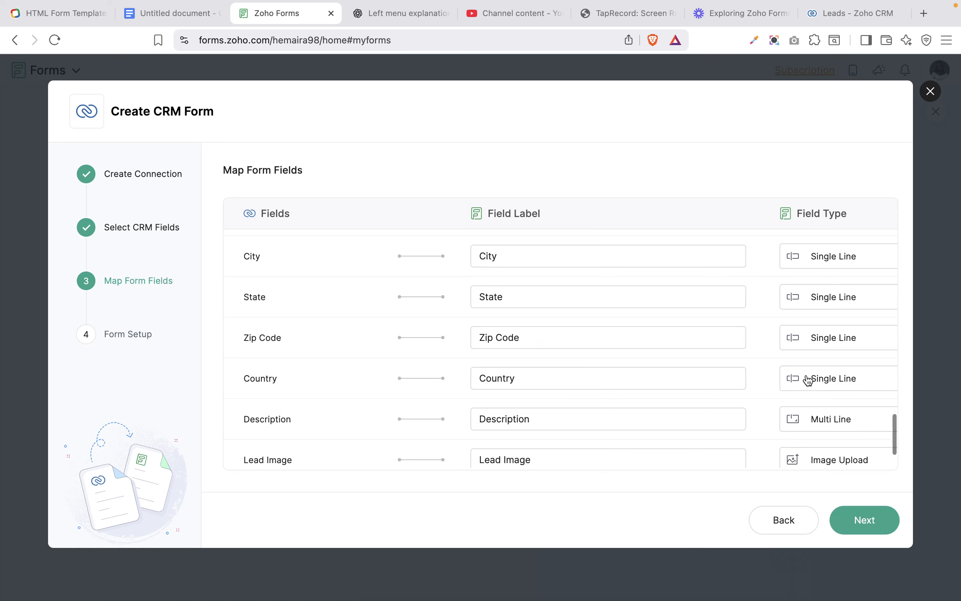
click(835, 340)
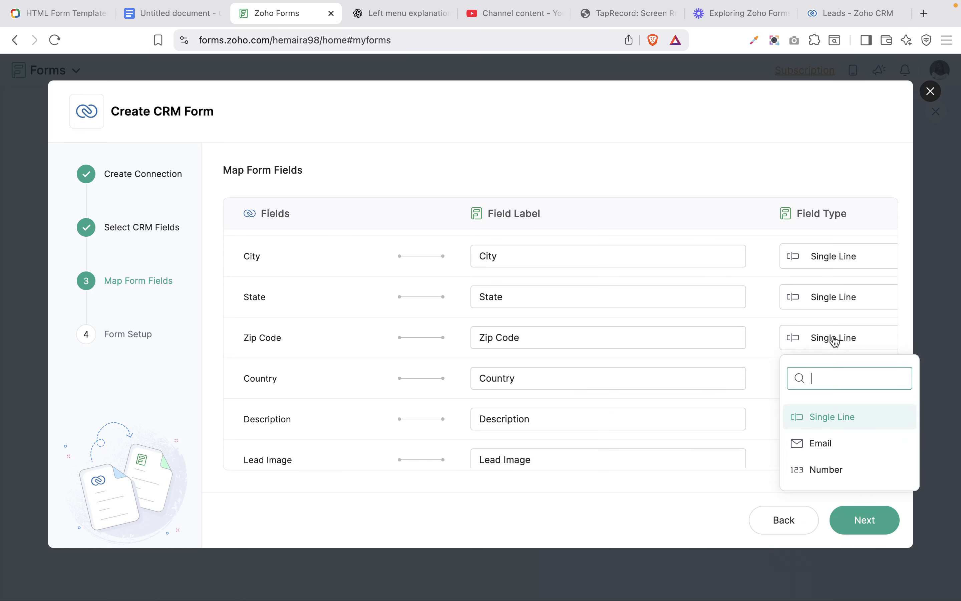
scroll(841, 436, down, 1)
click(836, 434)
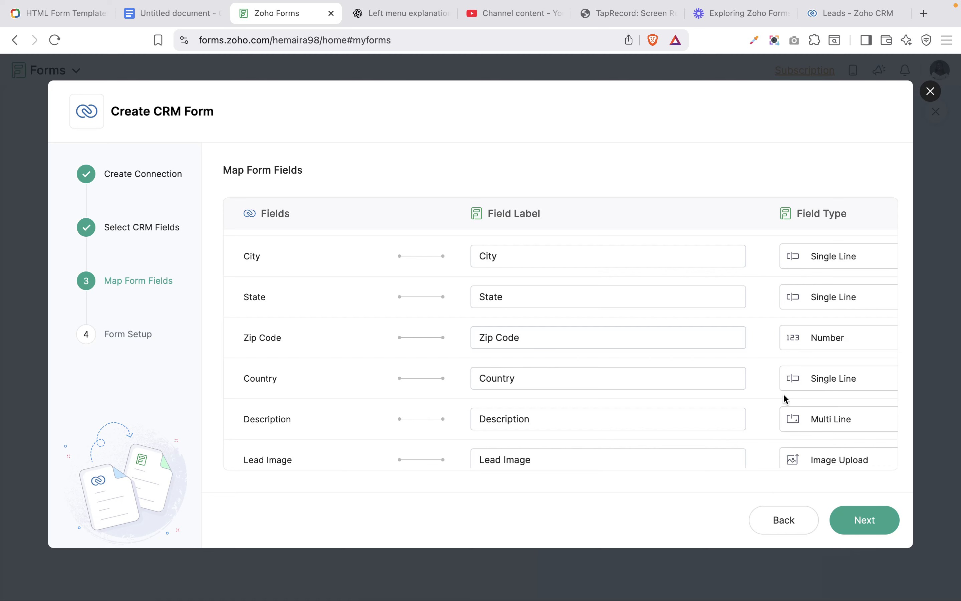
- Set the field type of Skype ID to Number in the form field mapping
scroll(837, 383, up, 1)
scroll(837, 383, up, 10)
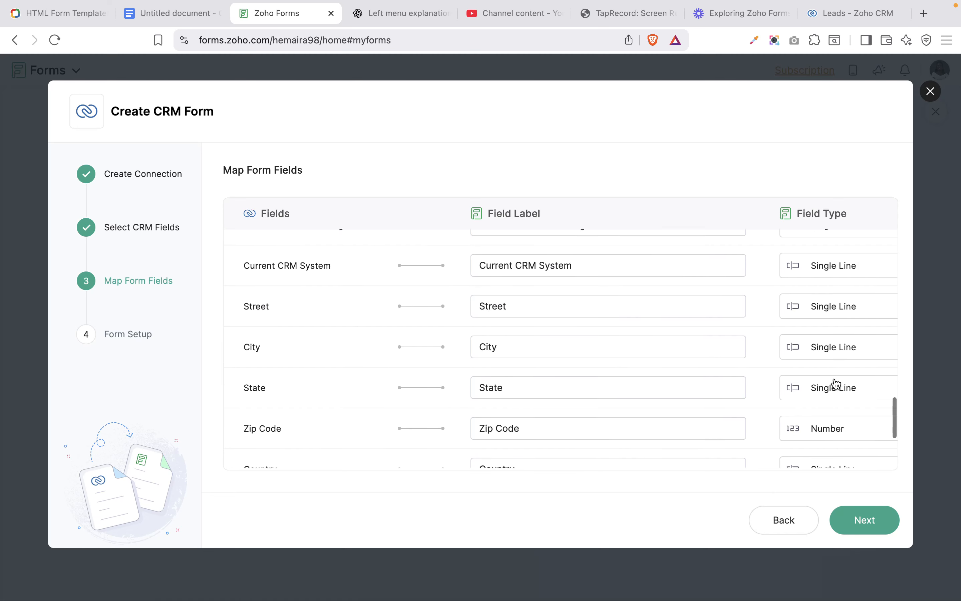
scroll(834, 381, up, 4)
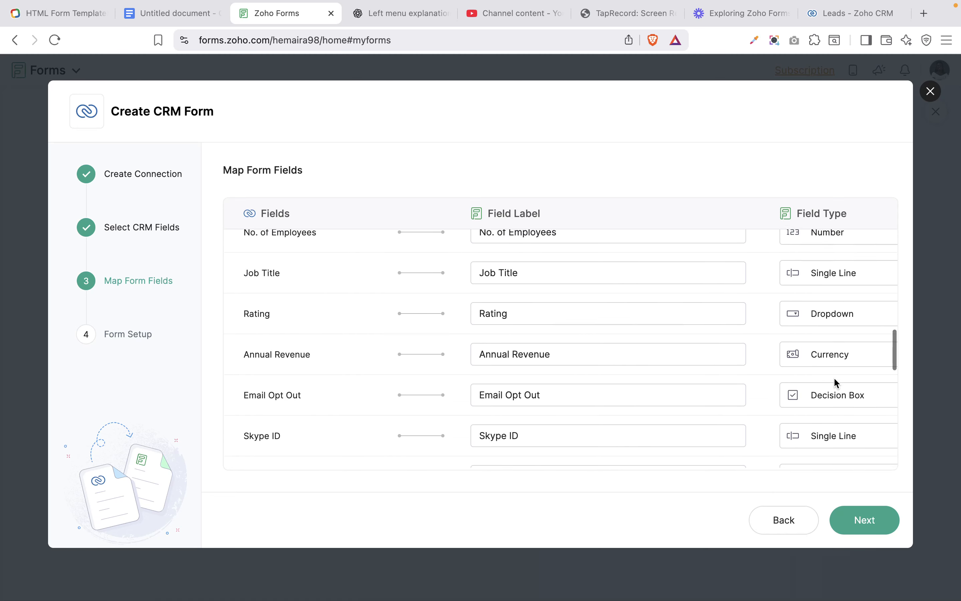
scroll(833, 382, down, 3)
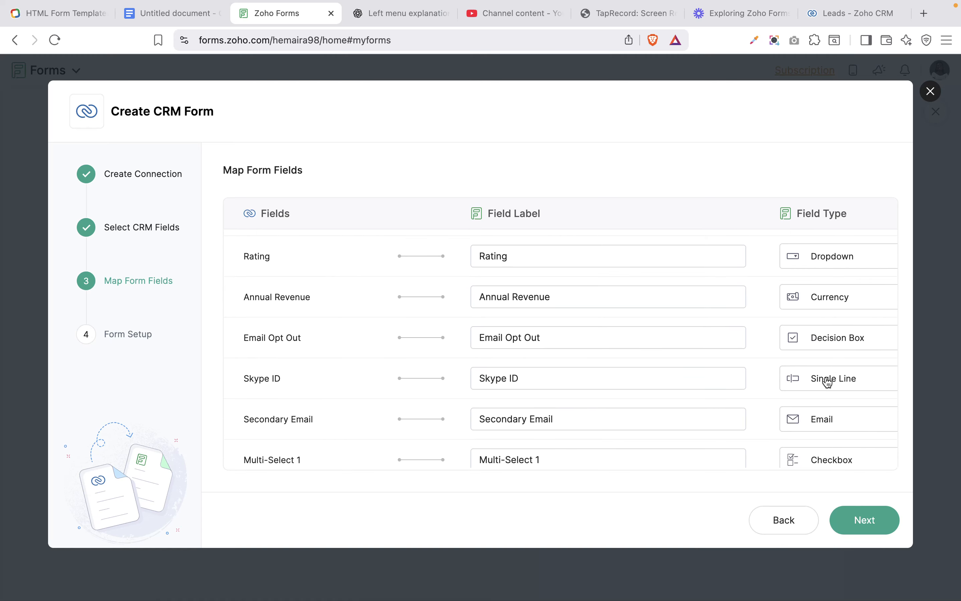
click(835, 382)
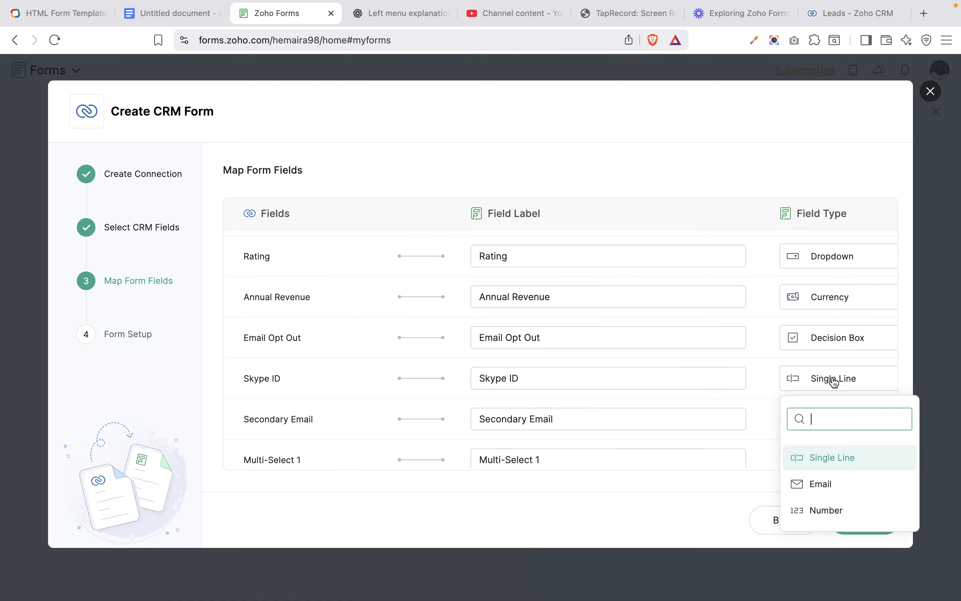
scroll(834, 471, down, 2)
click(834, 468)
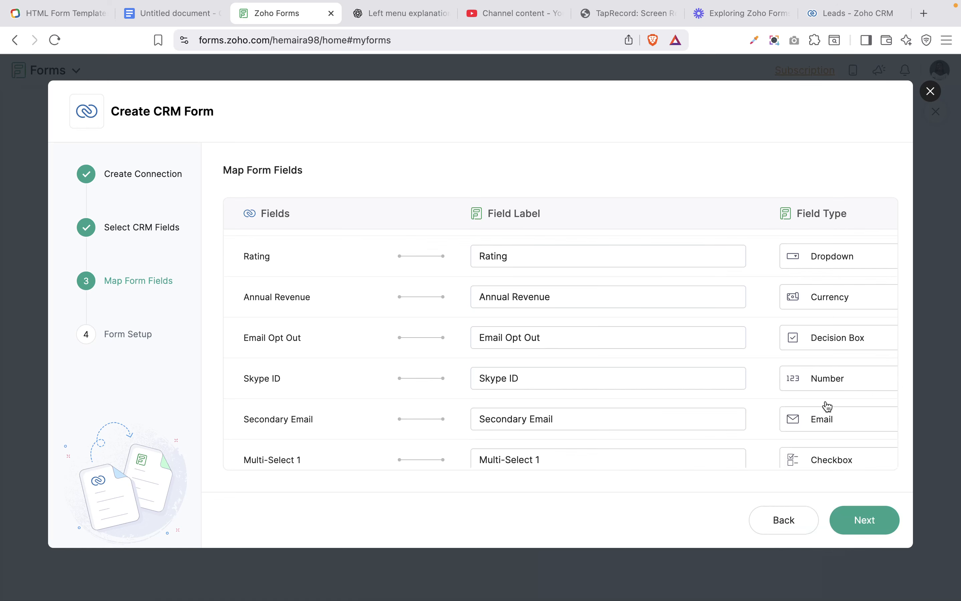
- Proceed from the field mapping to the form setup and choose the Card form type
scroll(832, 337, up, 1)
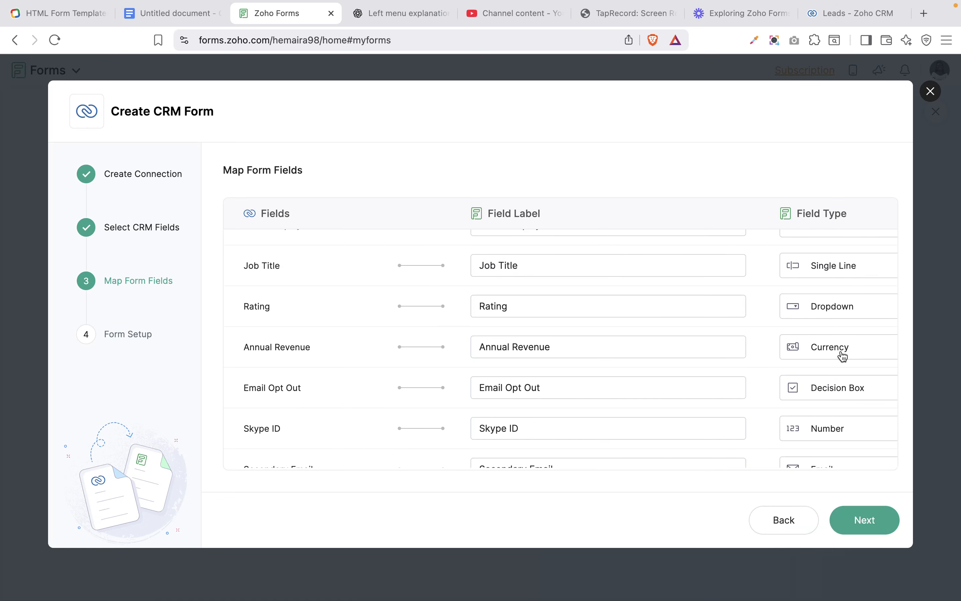
scroll(842, 351, up, 5)
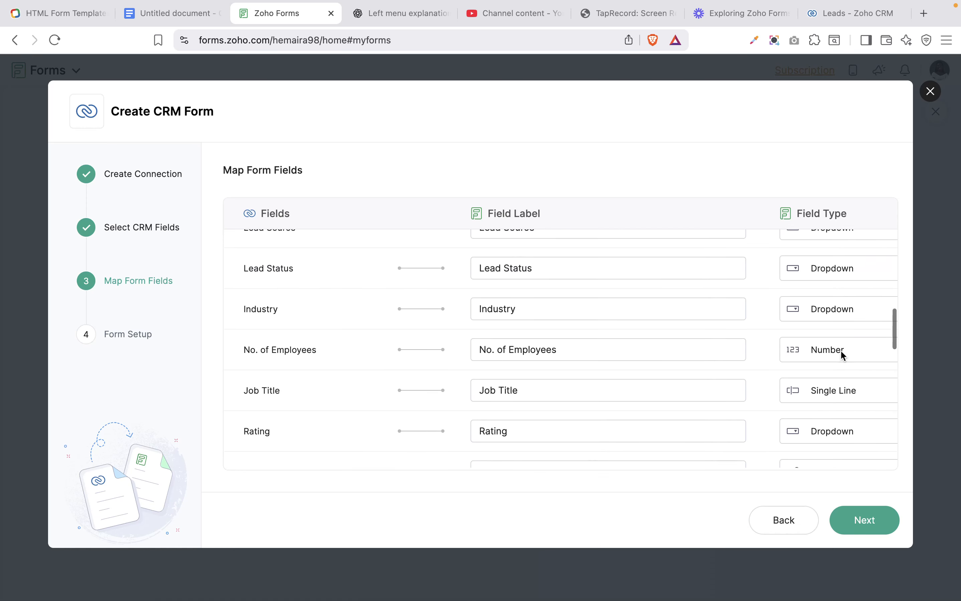
click(850, 513)
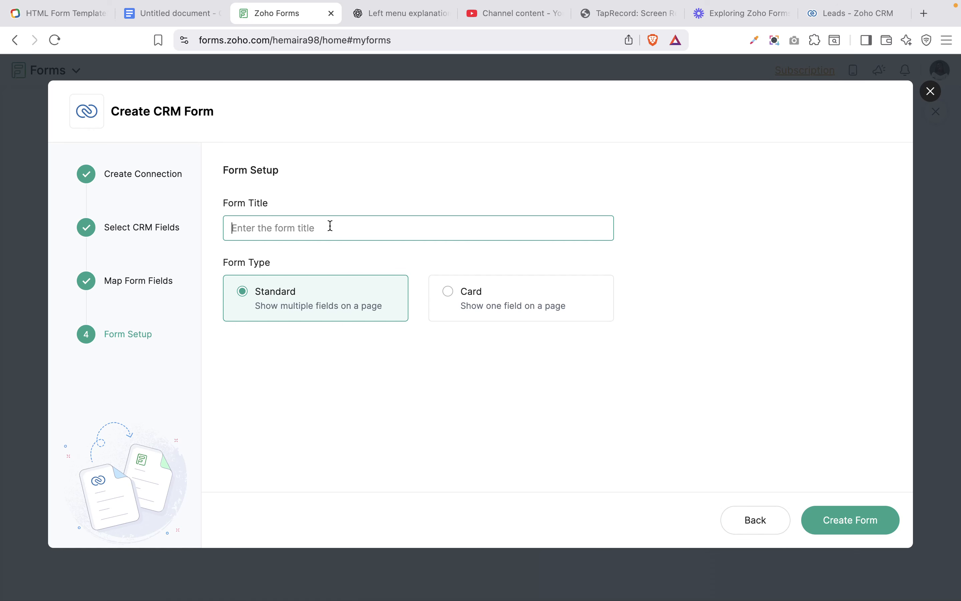
click(541, 314)
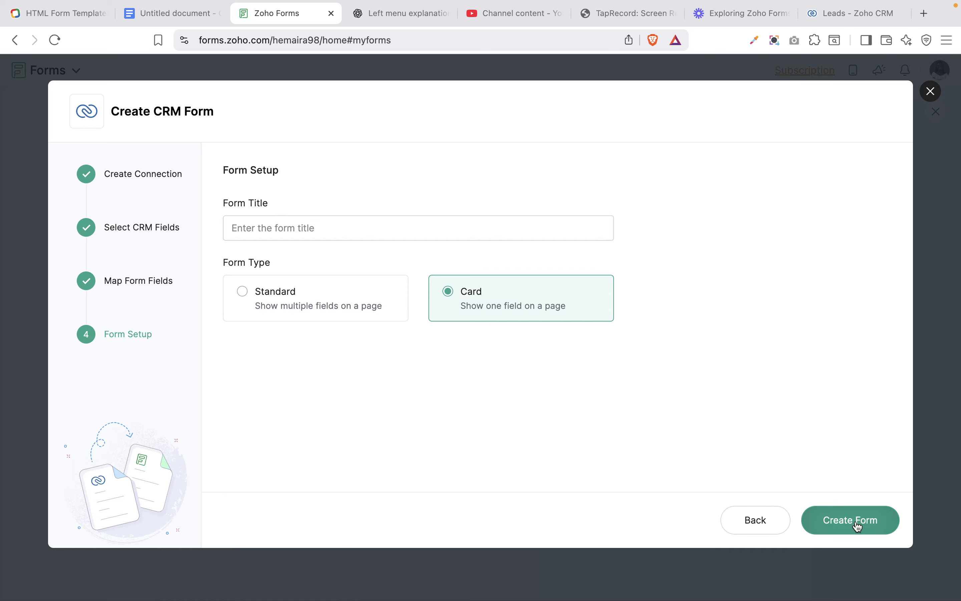
- Close the CRM form setup without creating the form, discarding the unsaved changes
click(932, 92)
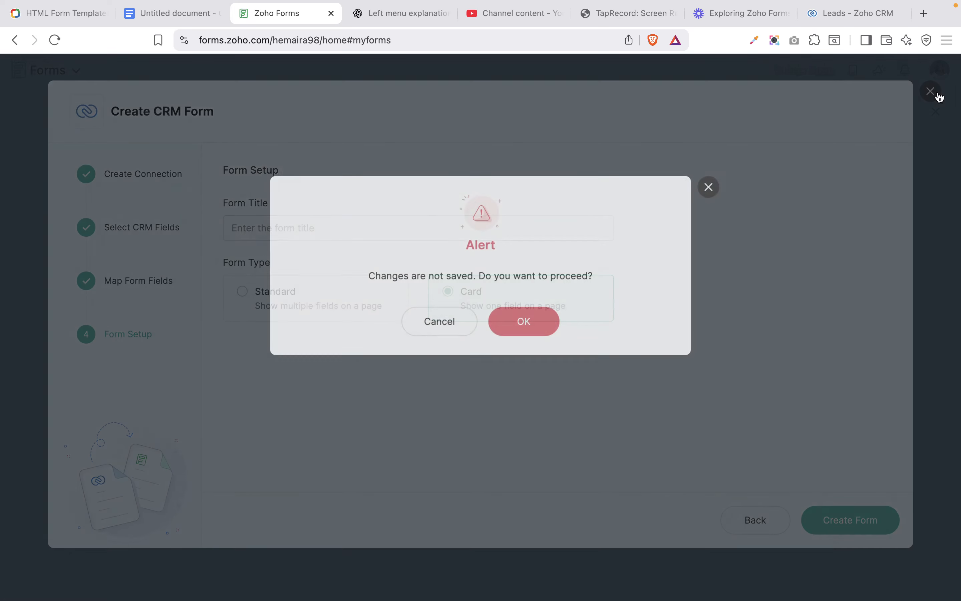
click(534, 322)
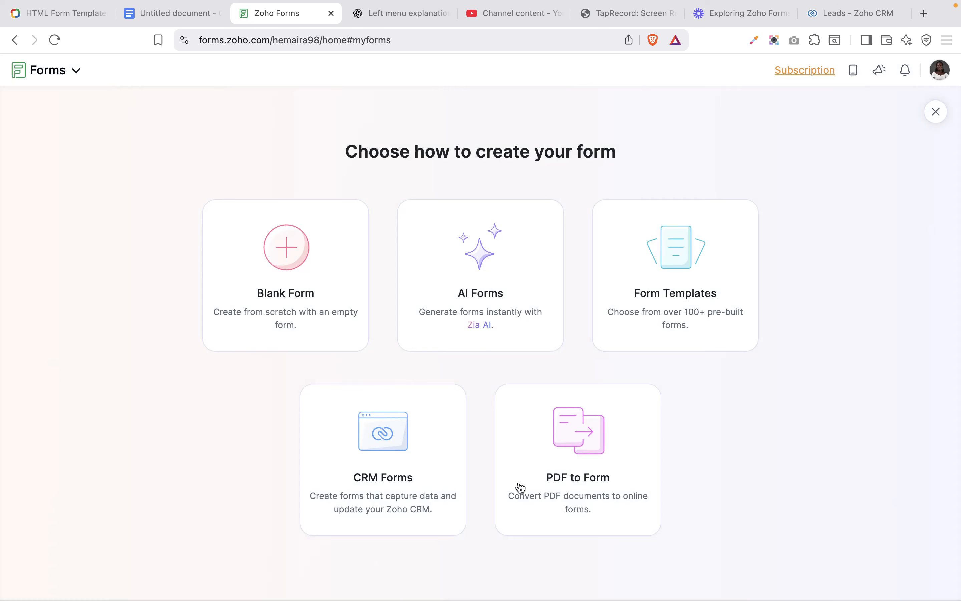
- Open the PDF to Form option to view its document and image upload dialog, and close it without uploading a file
click(573, 466)
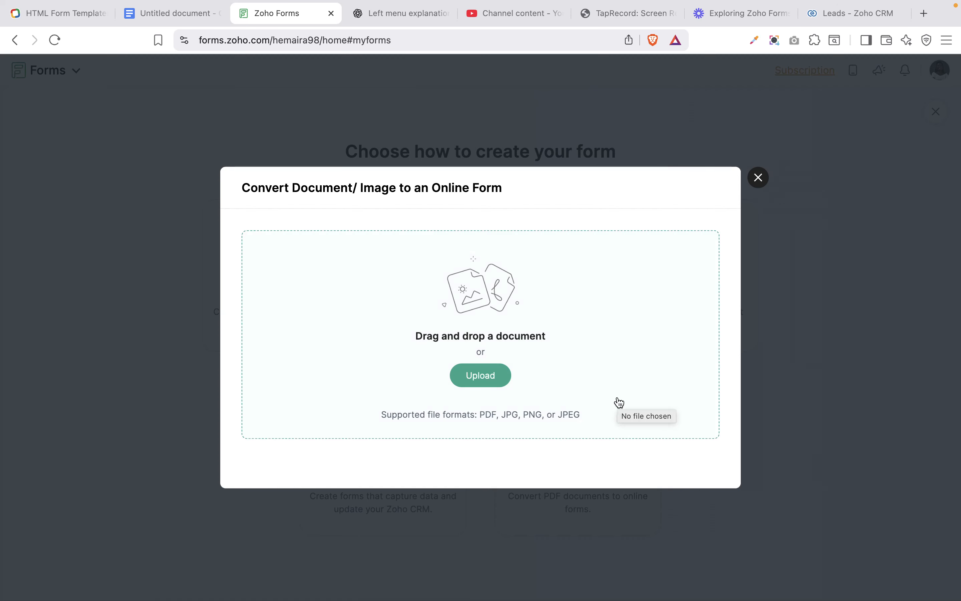
click(758, 177)
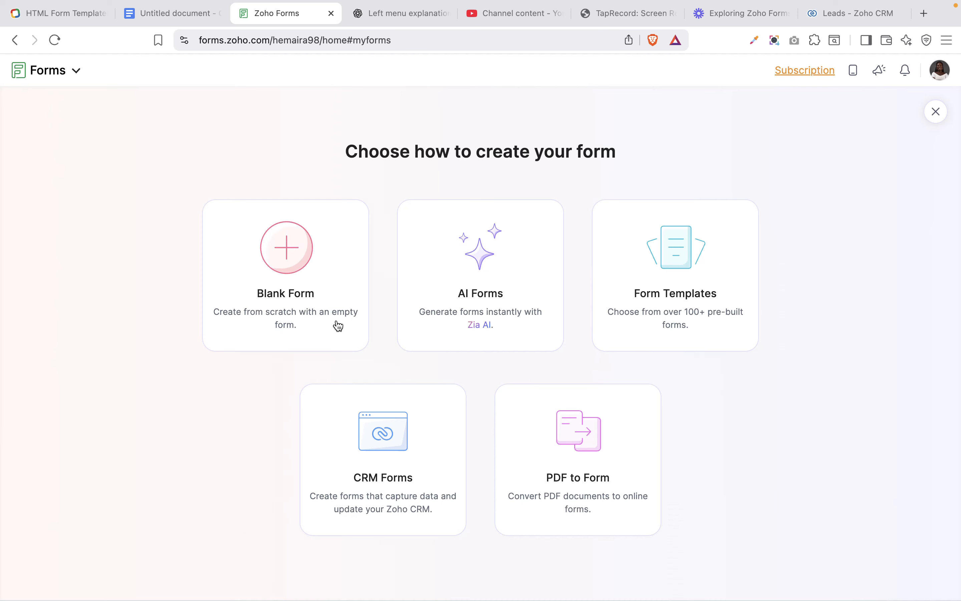
- Create a blank form of the Standard type named "Youtube Tutorial Form"
click(284, 261)
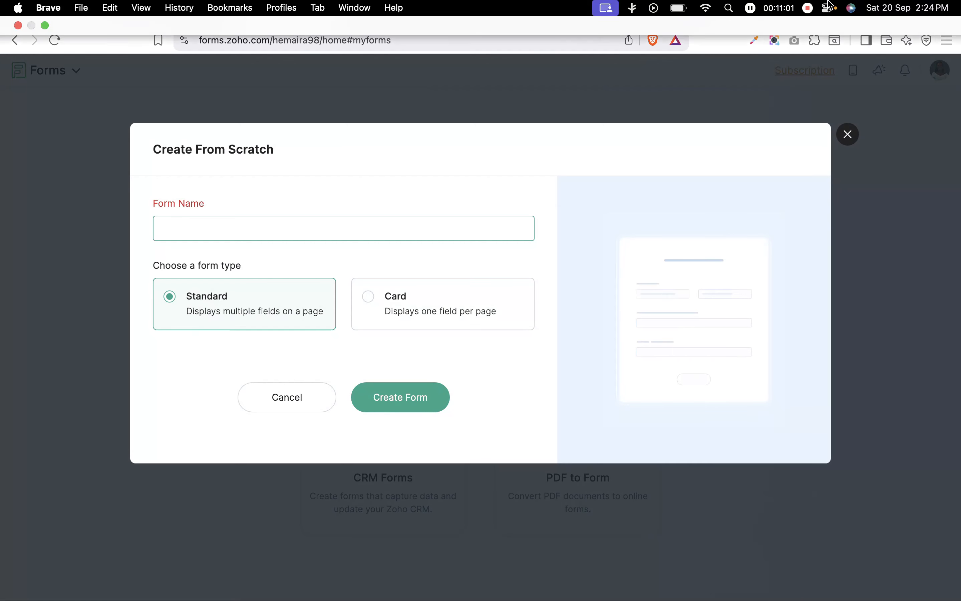
mouse_move(656, 4)
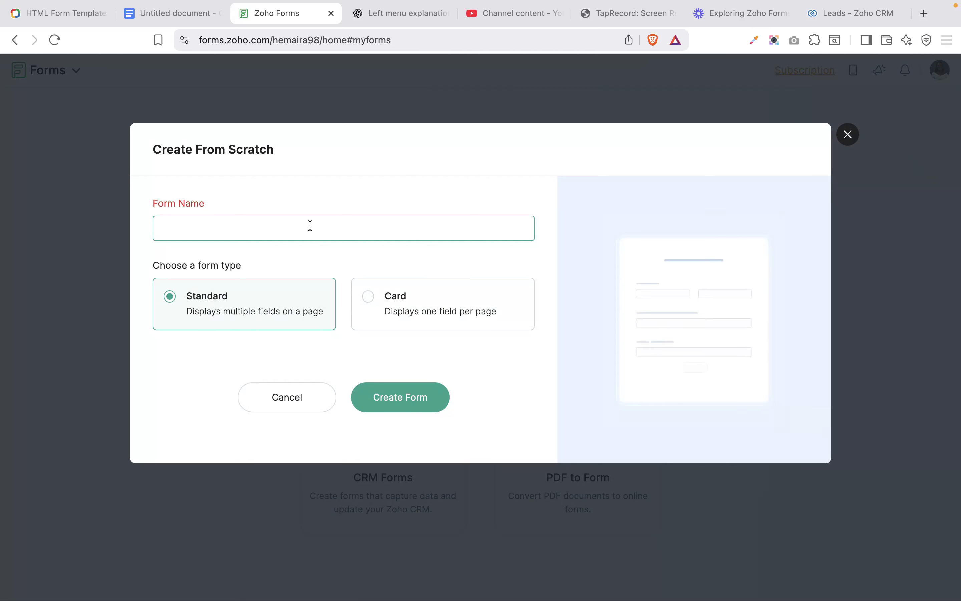
text(Youtube Tutorial Forms)
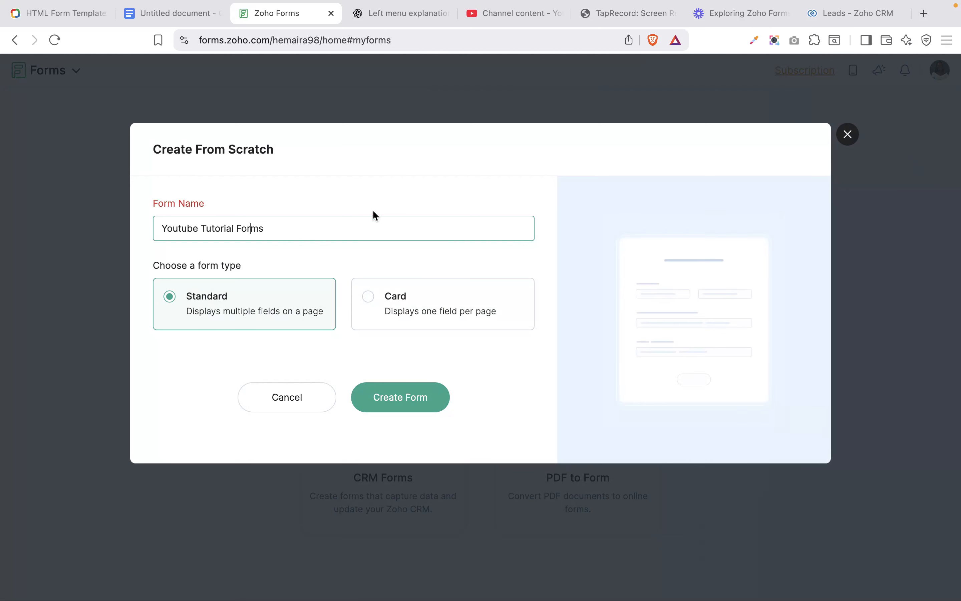
click(318, 230)
key(BackSpace)
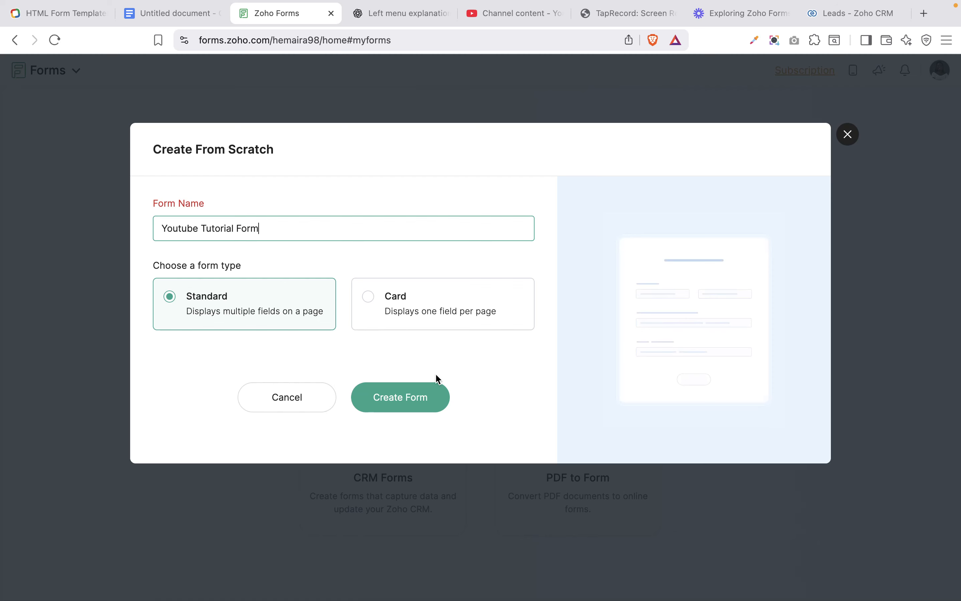
click(415, 395)
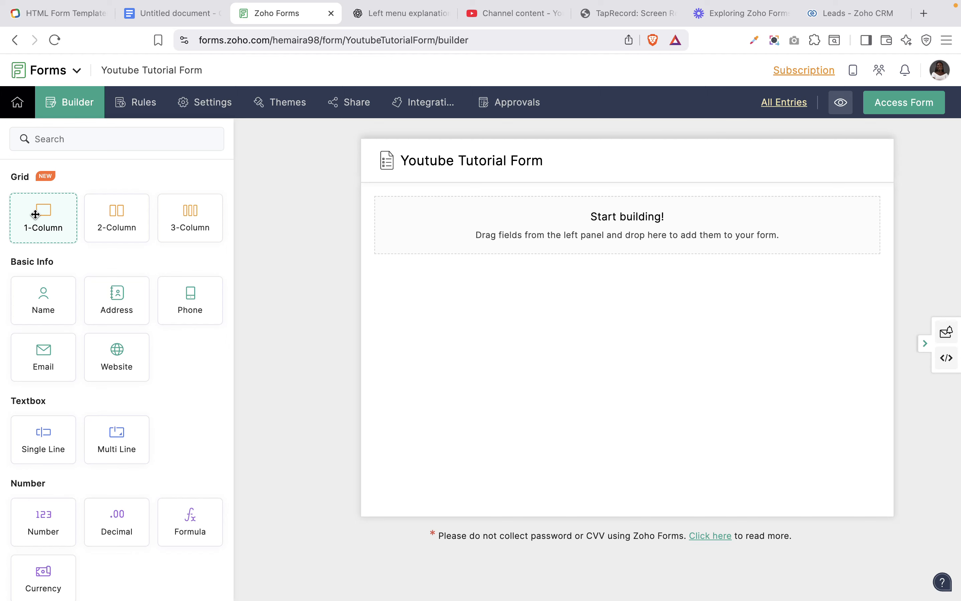
- Add a 1-column, a 2-column and a 3-column grid to the form, stacked in that order
drag(35, 215, 521, 226)
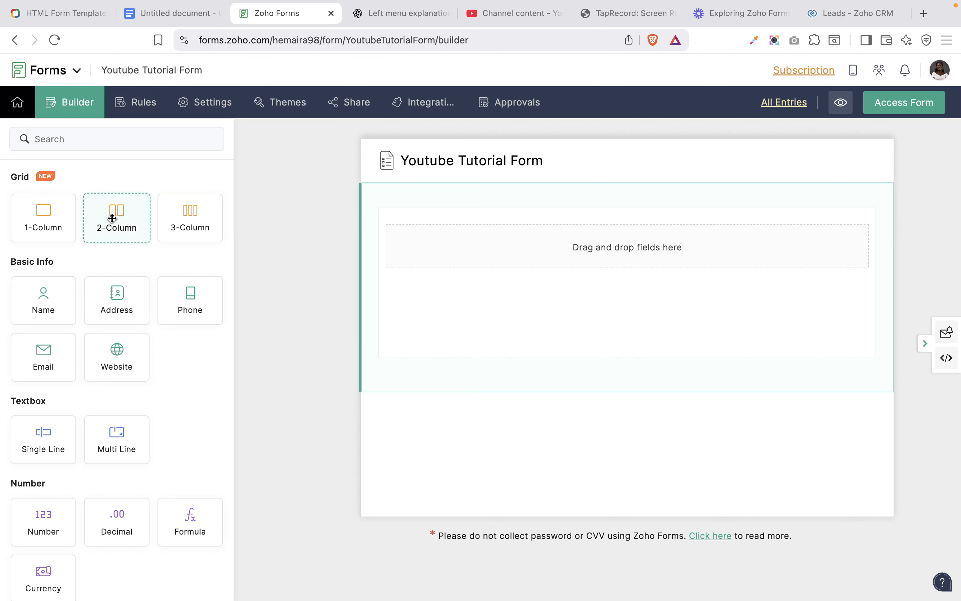
drag(112, 218, 395, 431)
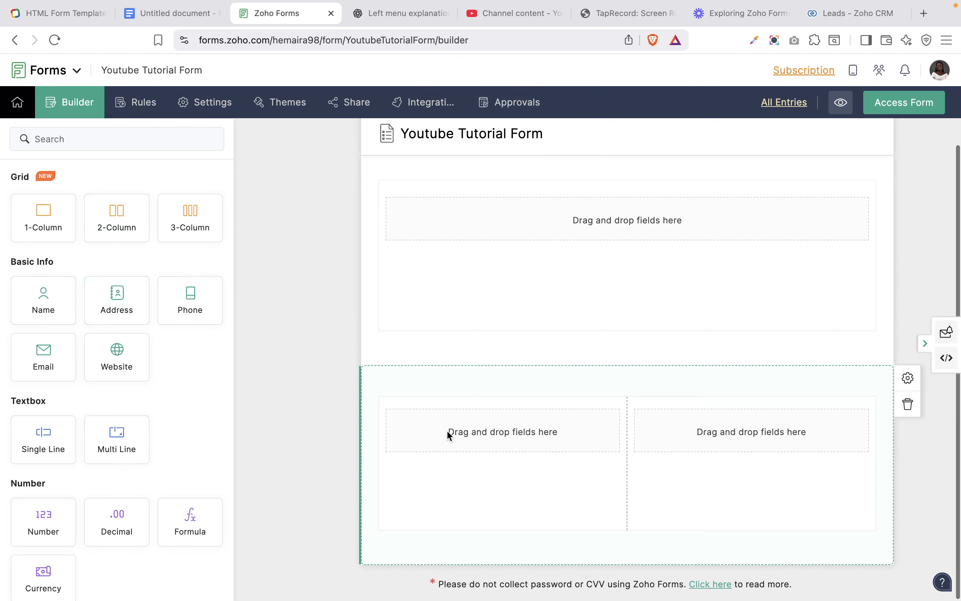
mouse_move(635, 422)
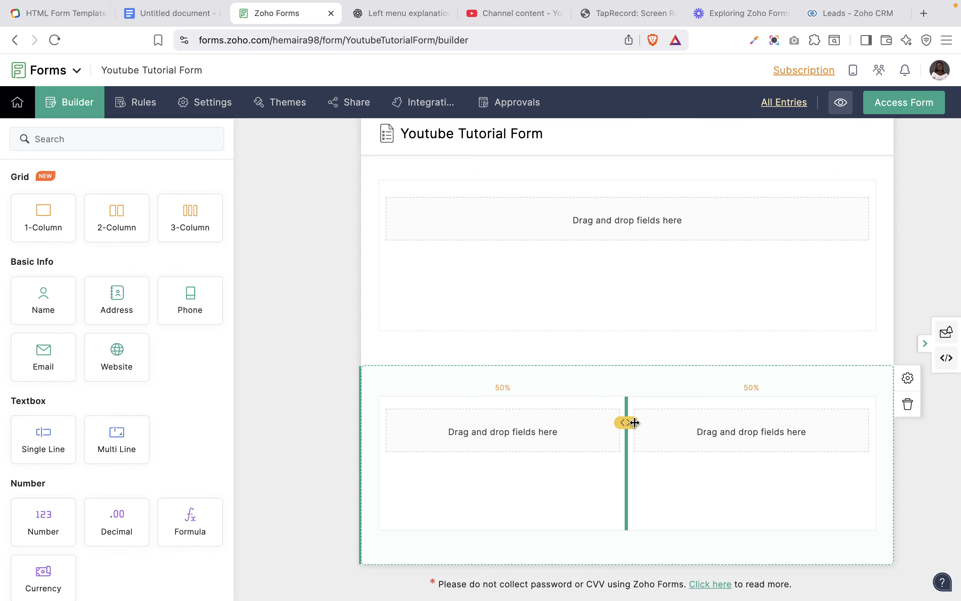
drag(186, 208, 546, 555)
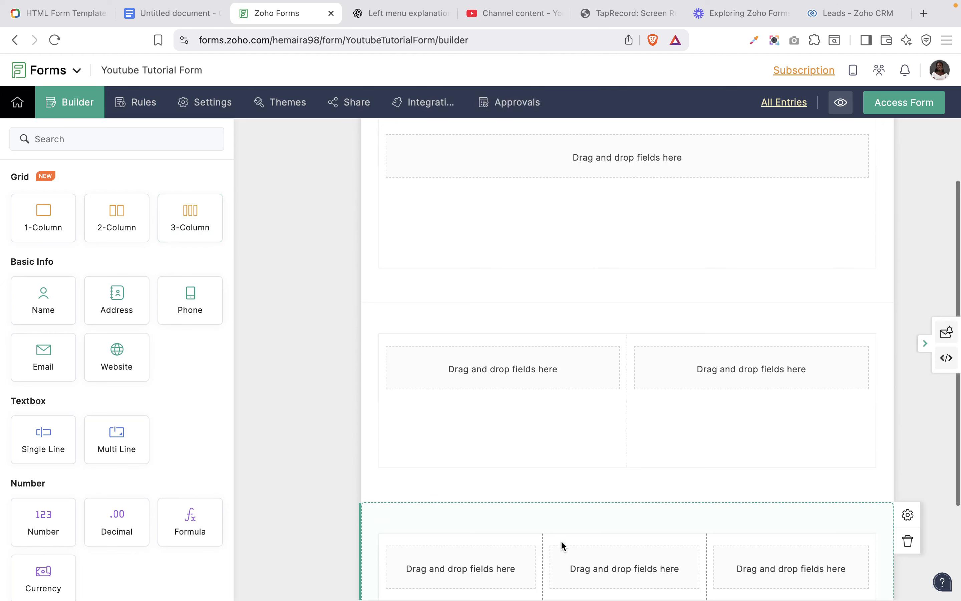
scroll(585, 532, down, 5)
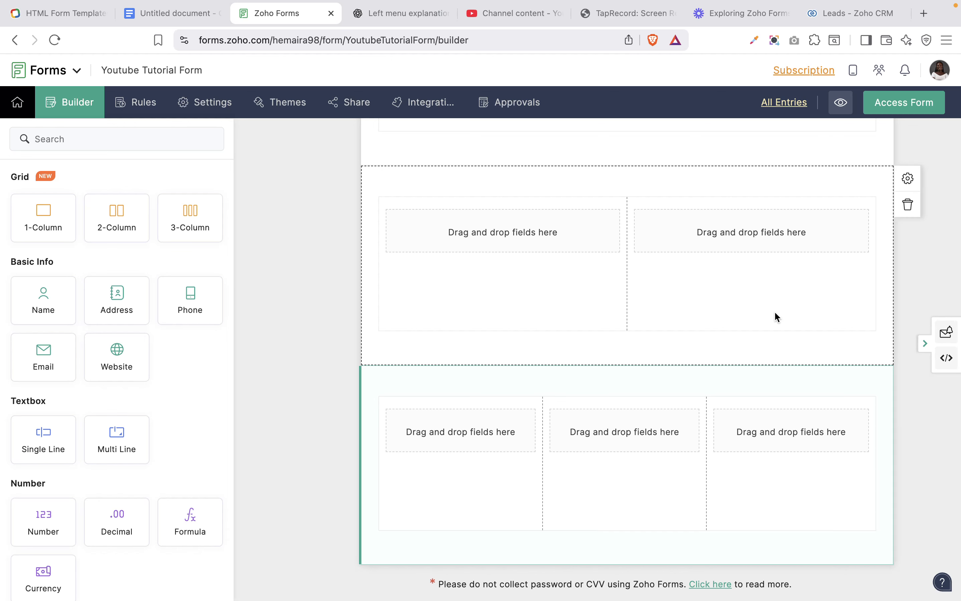
- Try showing and hiding the header in the 2-column grid's properties, and close them discarding the changes
scroll(654, 285, up, 5)
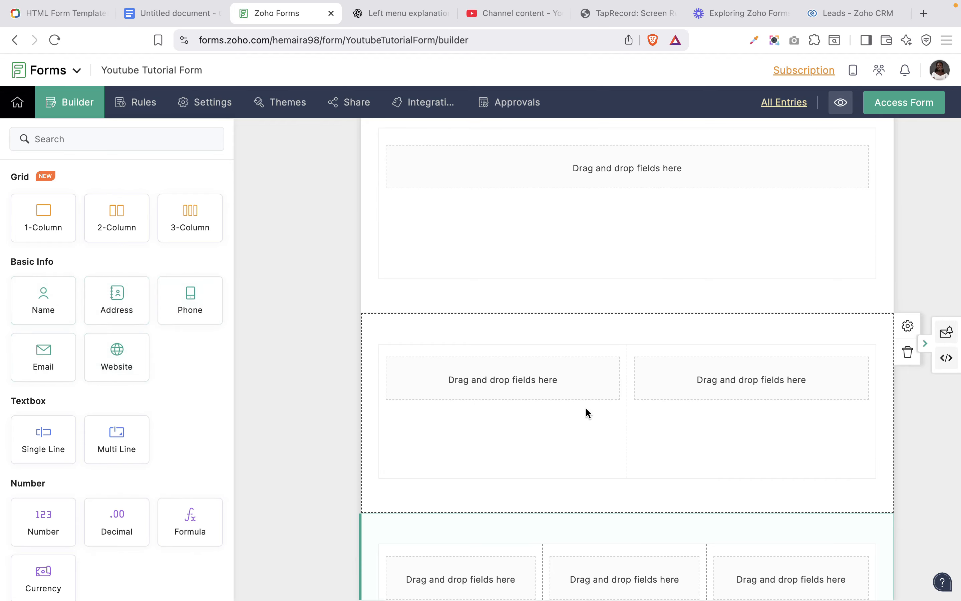
click(909, 325)
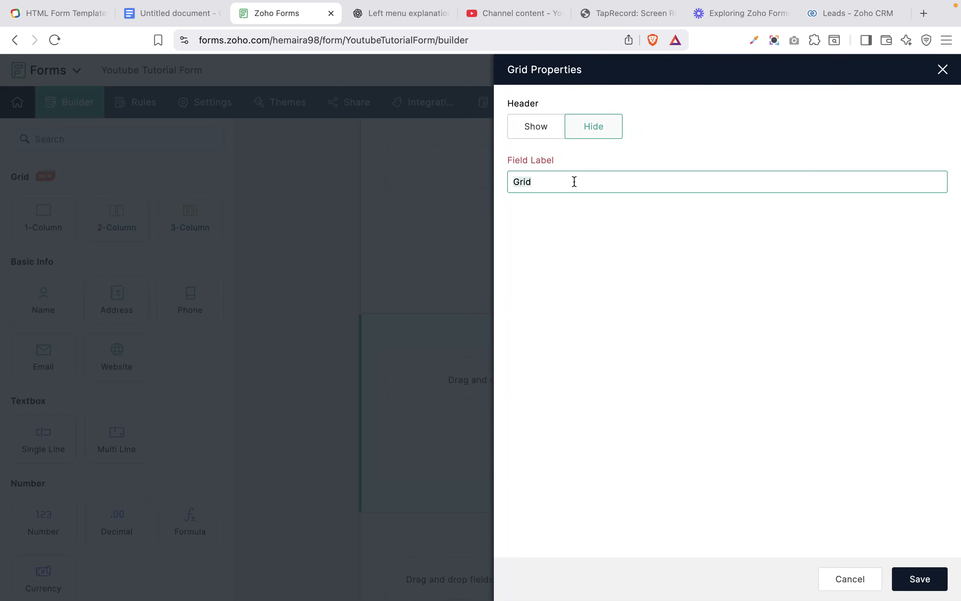
click(574, 182)
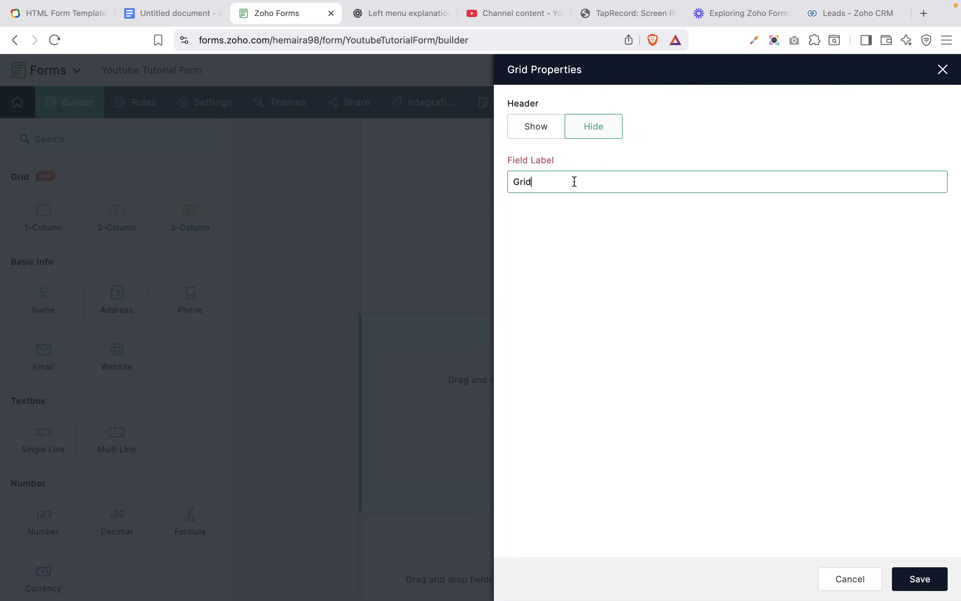
click(539, 128)
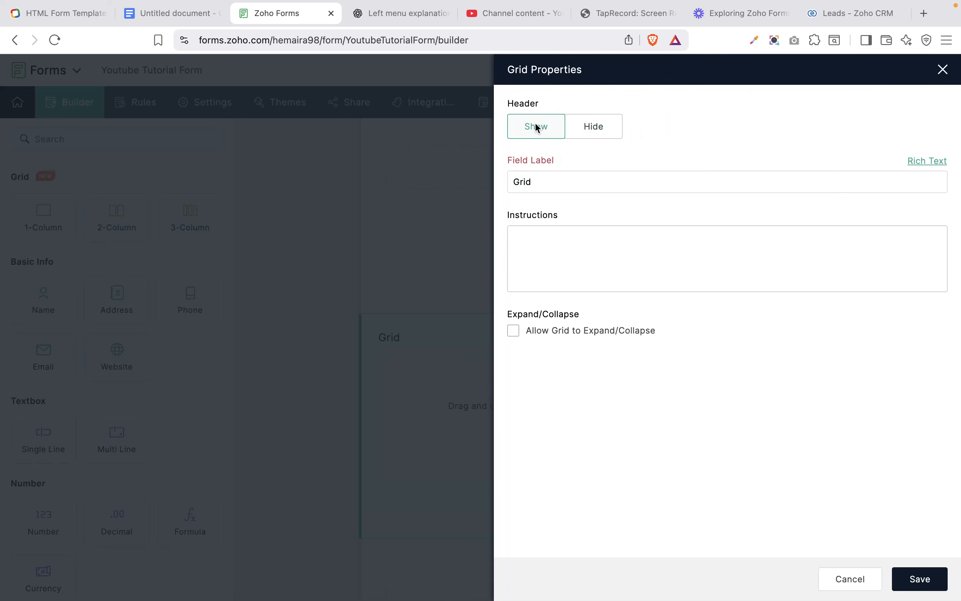
click(580, 132)
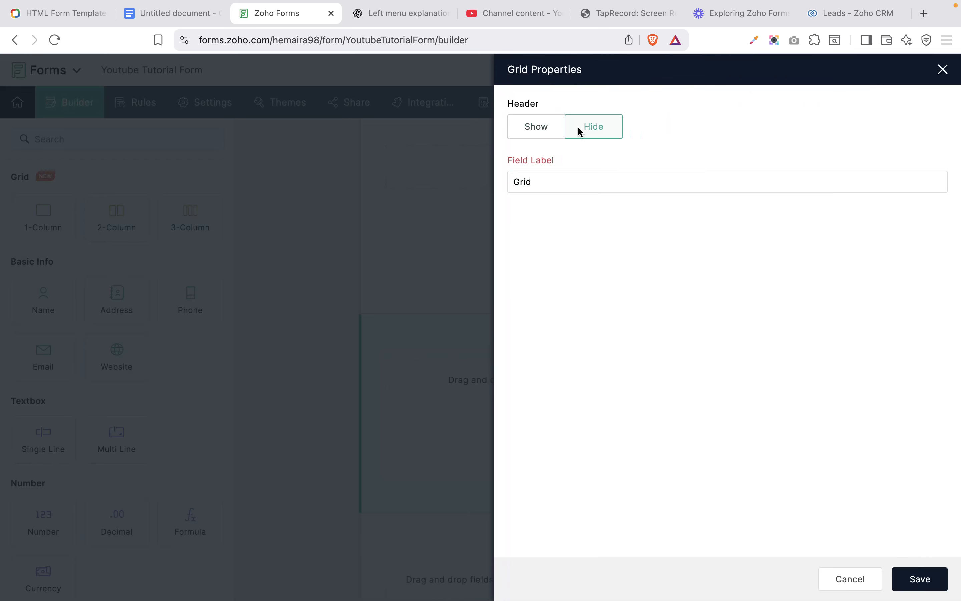
click(943, 71)
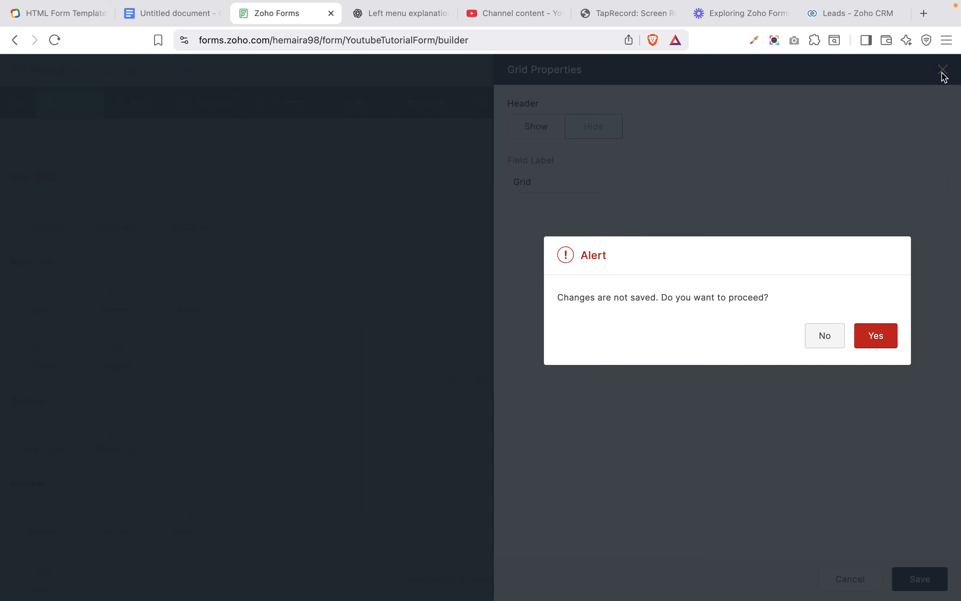
click(878, 337)
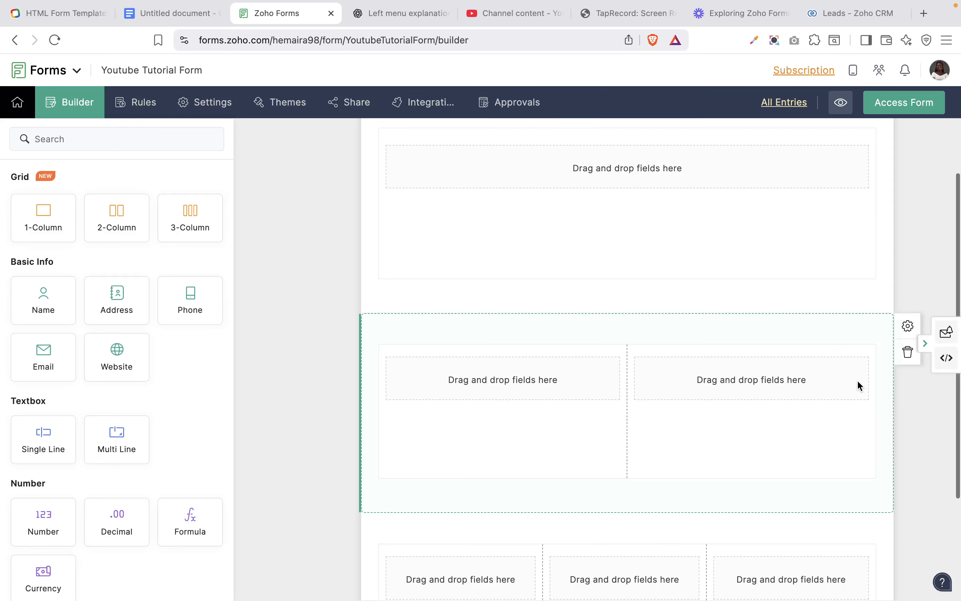
- Delete the 1-column, 2-column and 3-column grids from the form
click(840, 241)
click(940, 70)
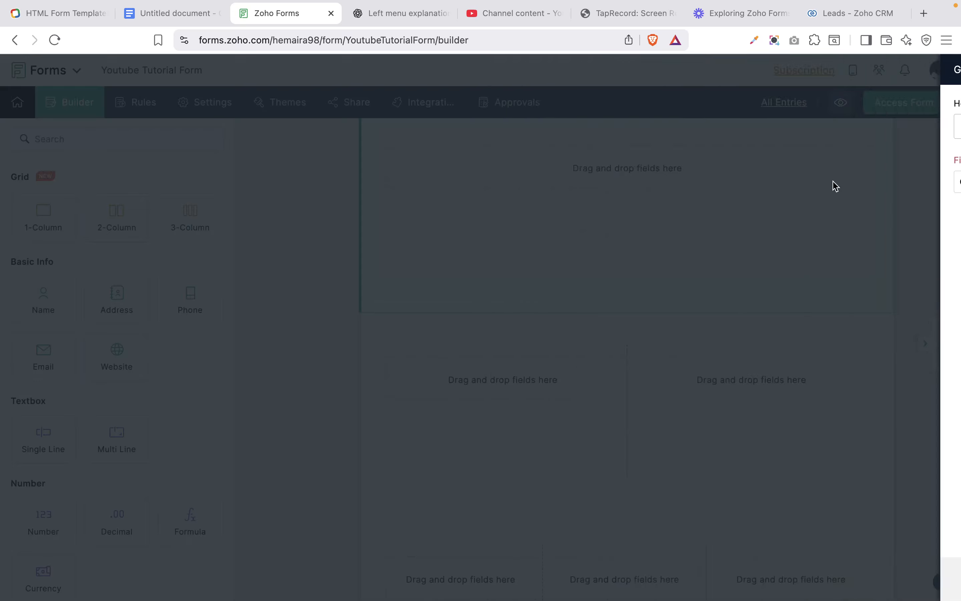
click(906, 148)
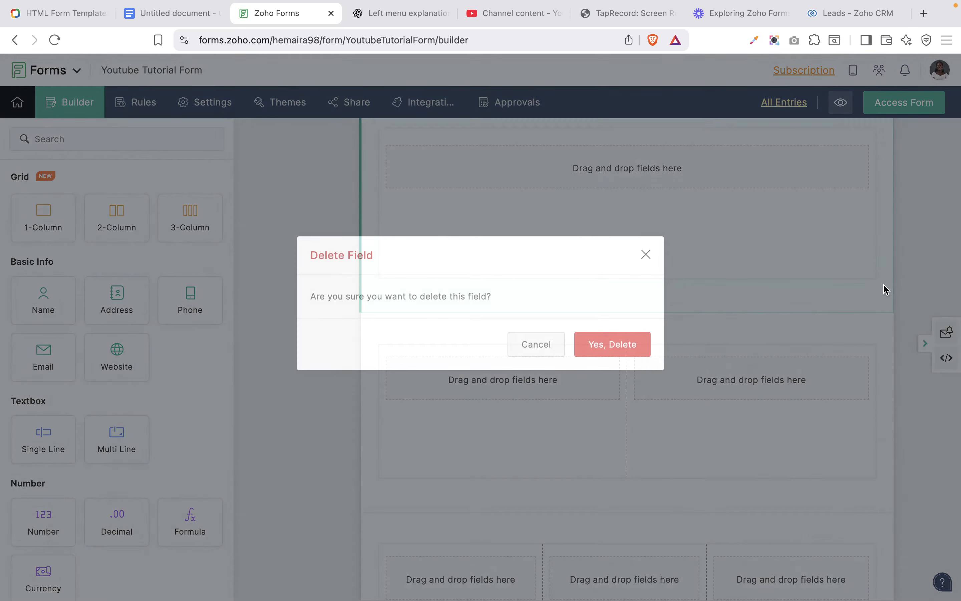
click(621, 349)
click(907, 223)
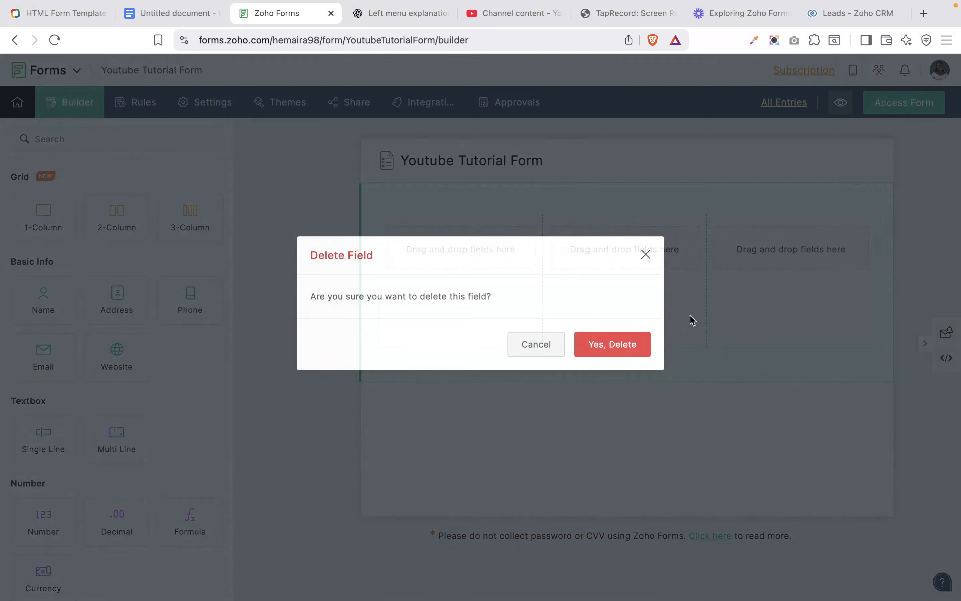
click(616, 345)
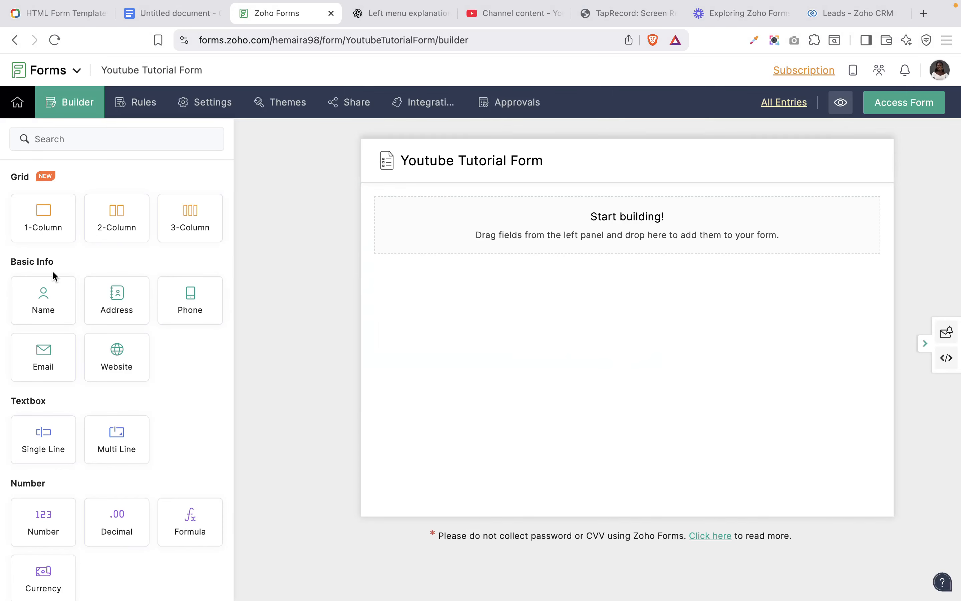
- Add a Name field to the empty form and show the Title element in its properties
drag(46, 297, 426, 239)
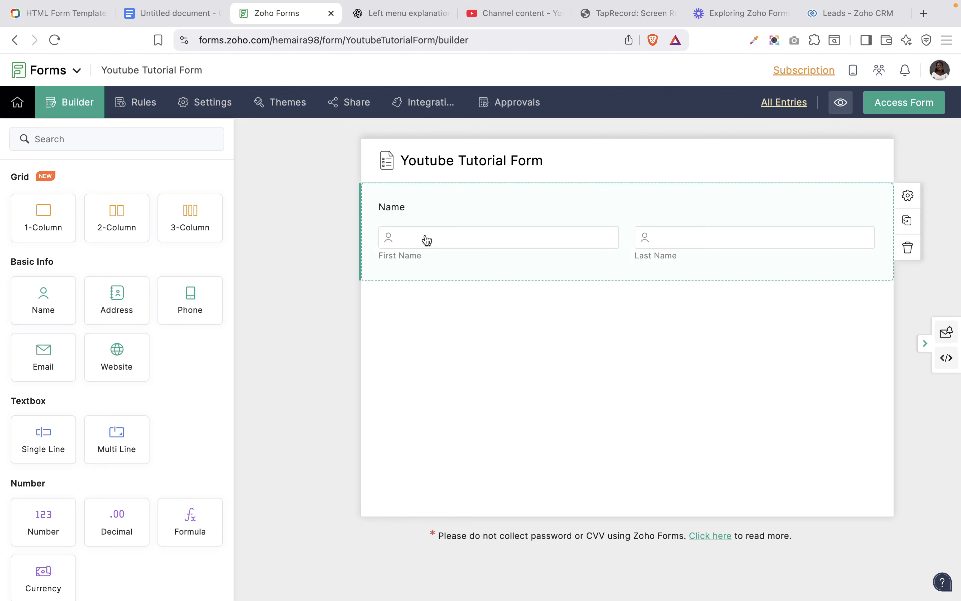
click(909, 196)
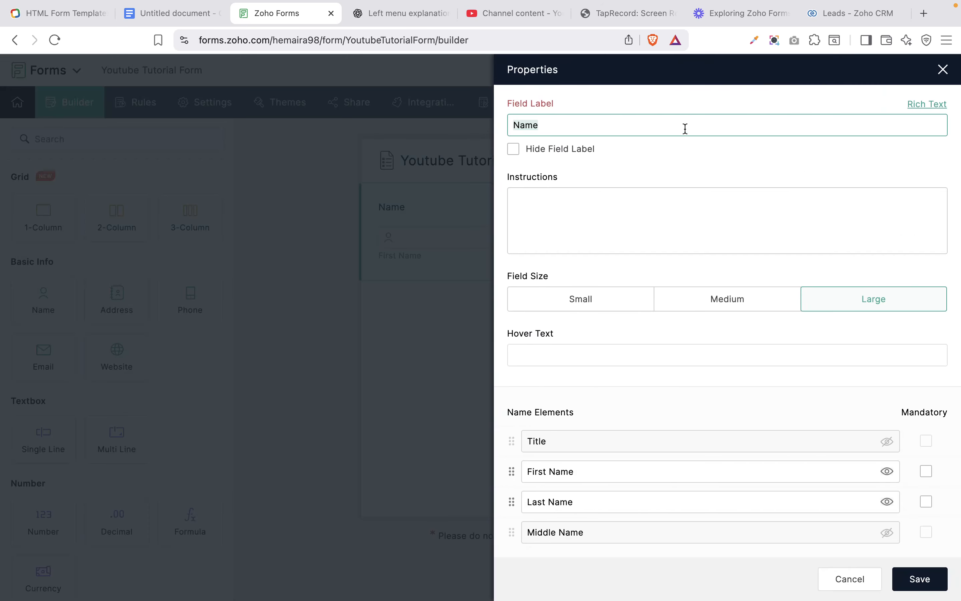
click(672, 127)
click(509, 122)
click(562, 190)
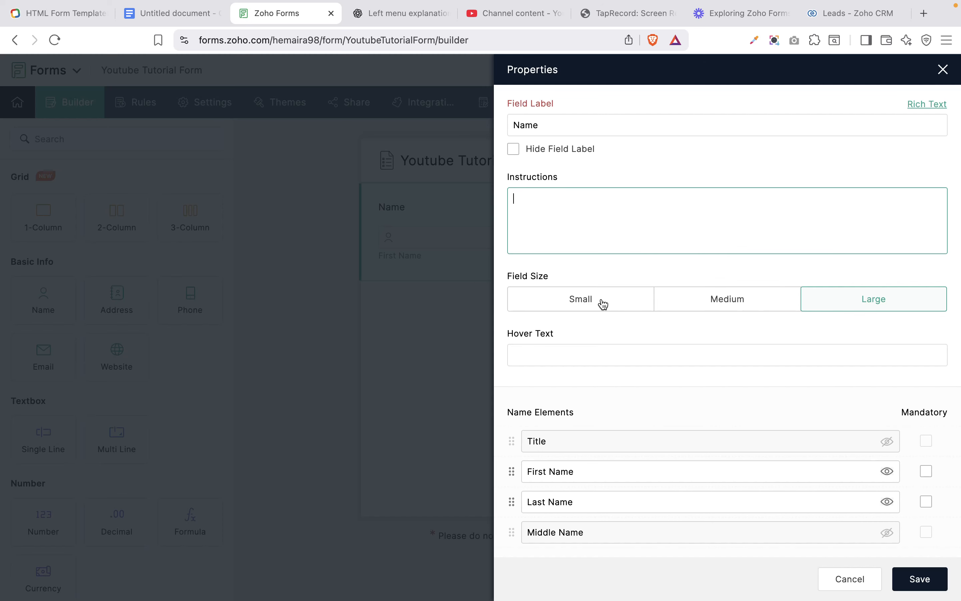
scroll(717, 348, down, 5)
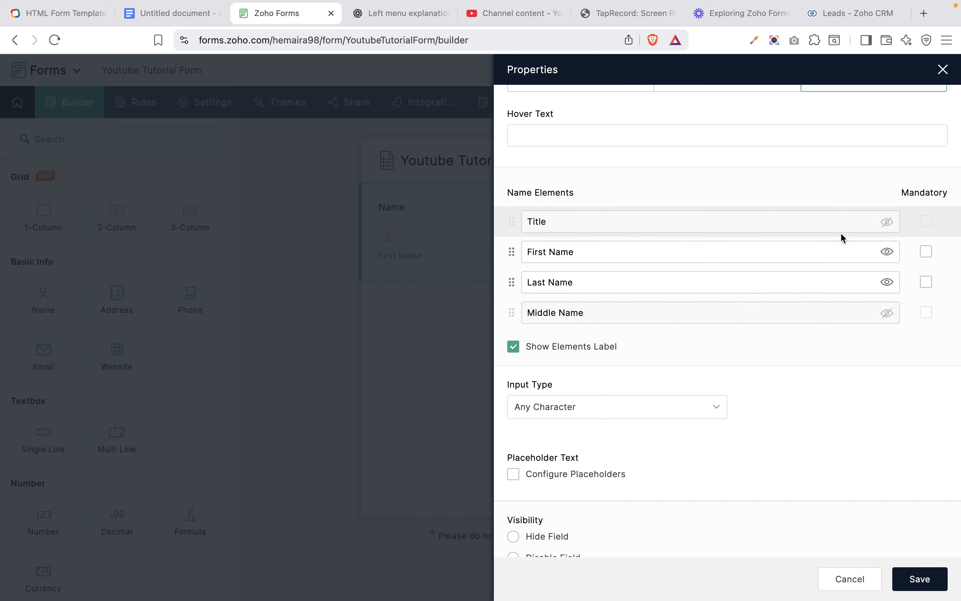
click(888, 223)
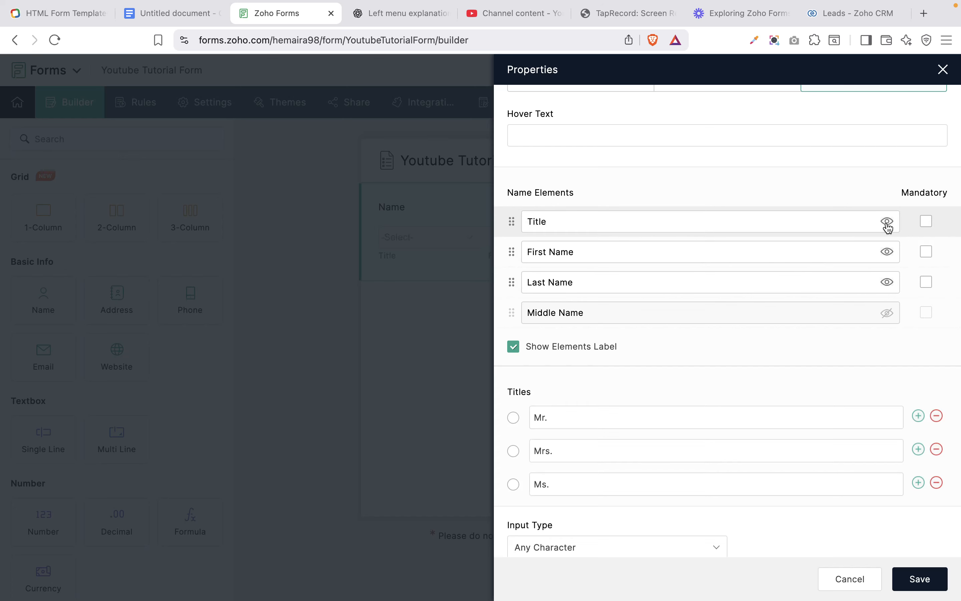
- Try showing the Middle Name element and reordering it and Last Name around First Name, restoring the original order with Middle Name hidden
click(888, 317)
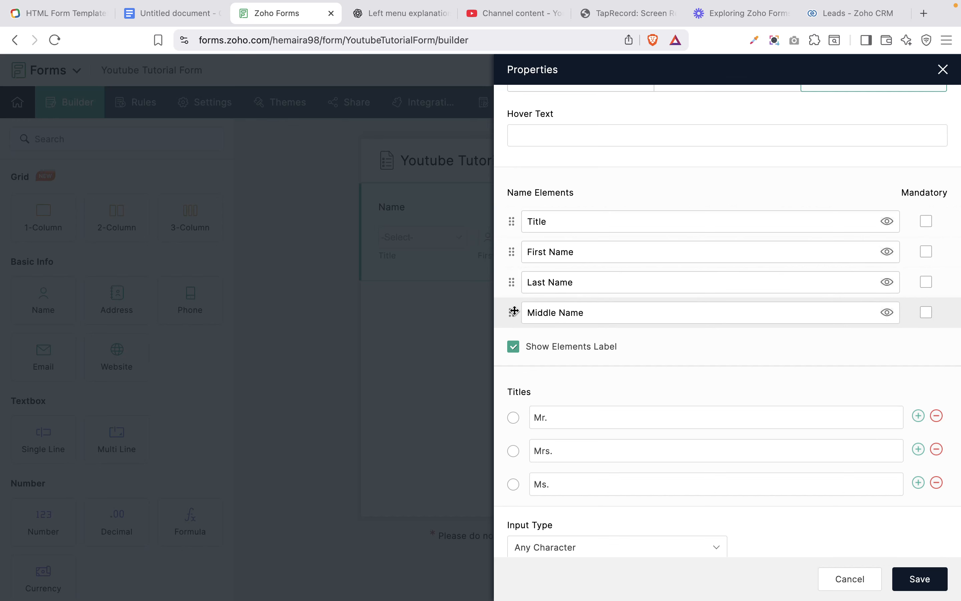
drag(513, 310, 515, 265)
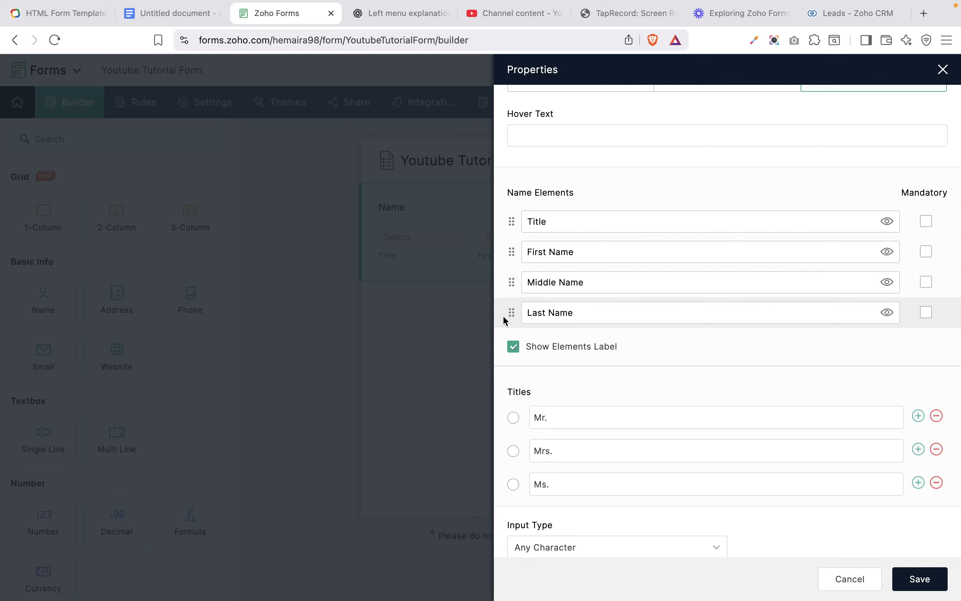
drag(511, 313, 512, 252)
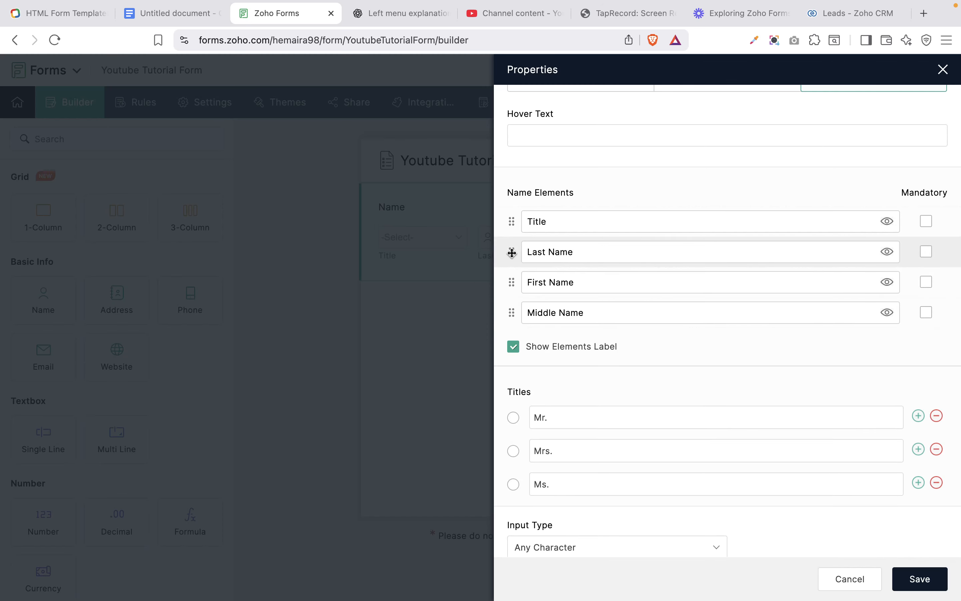
drag(512, 253, 513, 281)
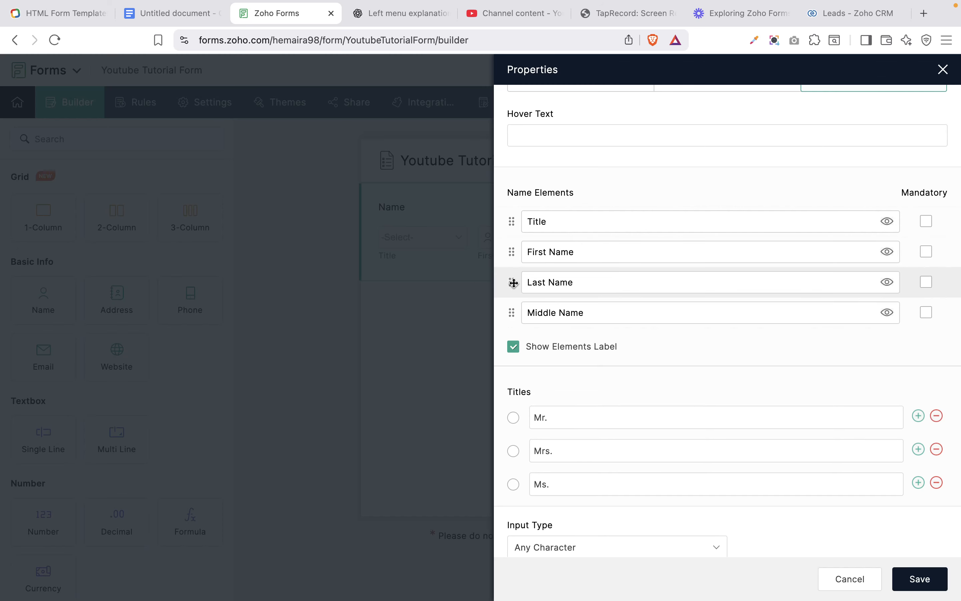
click(888, 313)
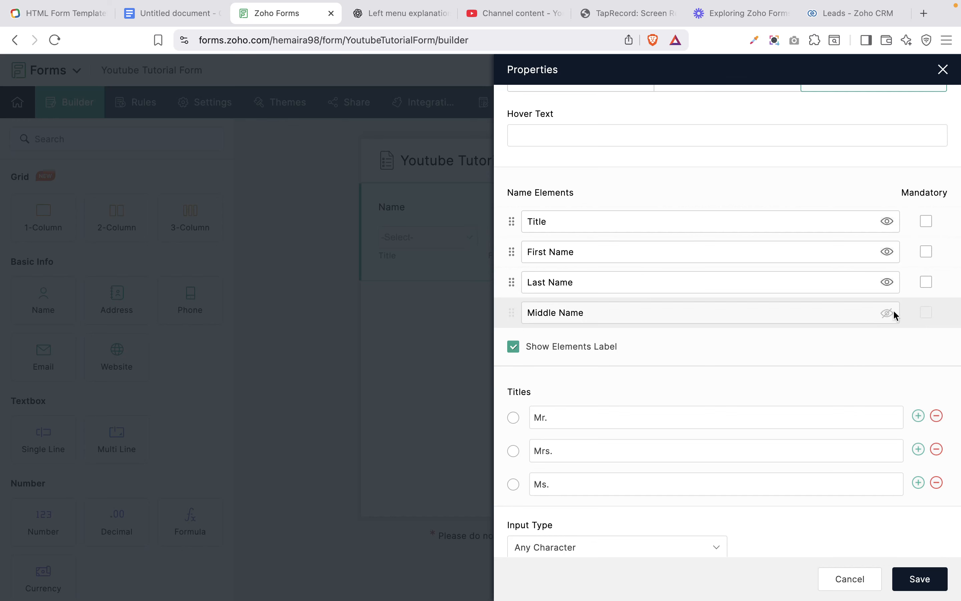
- Make the Title, First Name and Last Name elements of the Name field mandatory
click(927, 223)
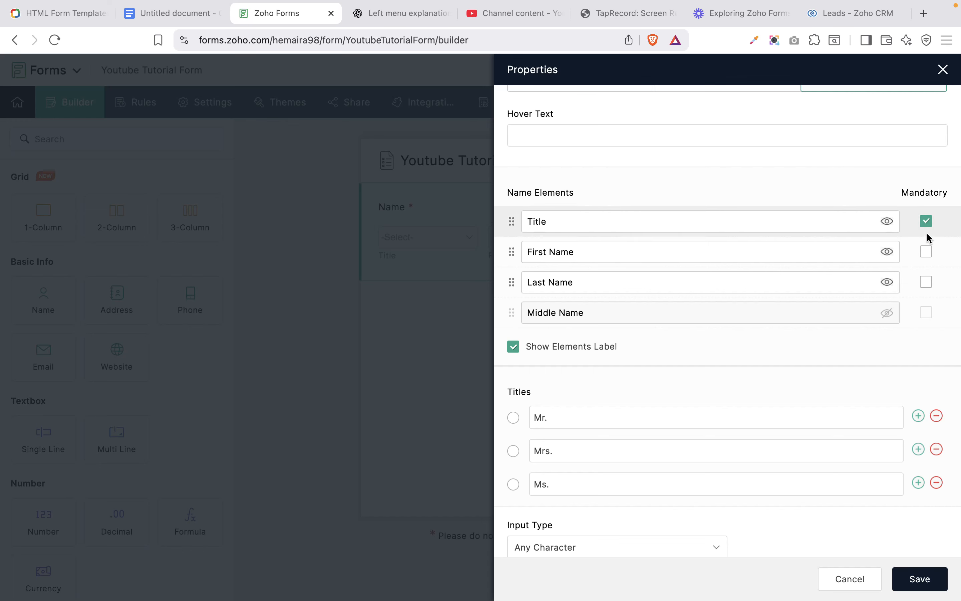
click(927, 255)
click(926, 282)
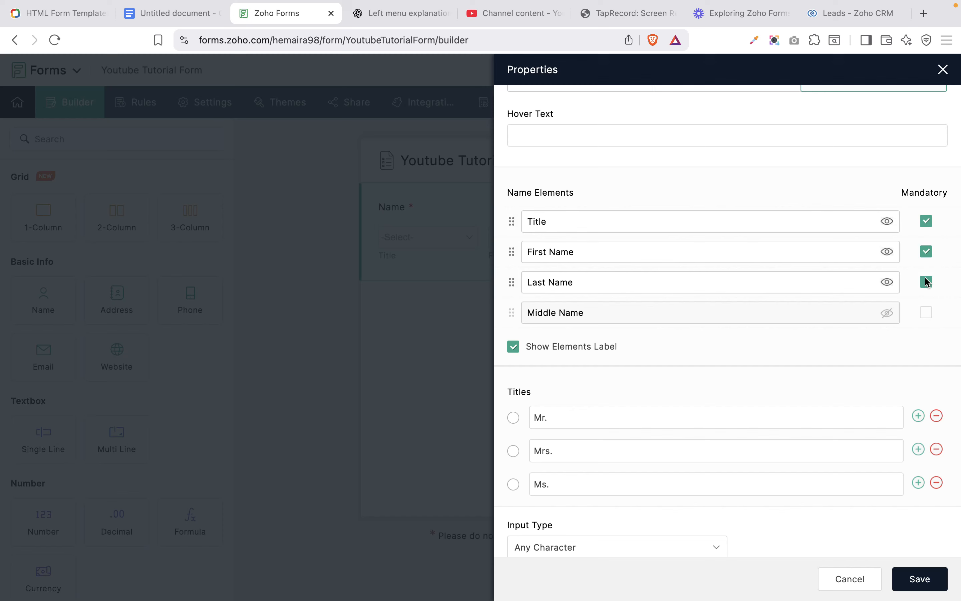
- Make the Title element of the Name field optional and set the field's input type to Letters Only
click(927, 223)
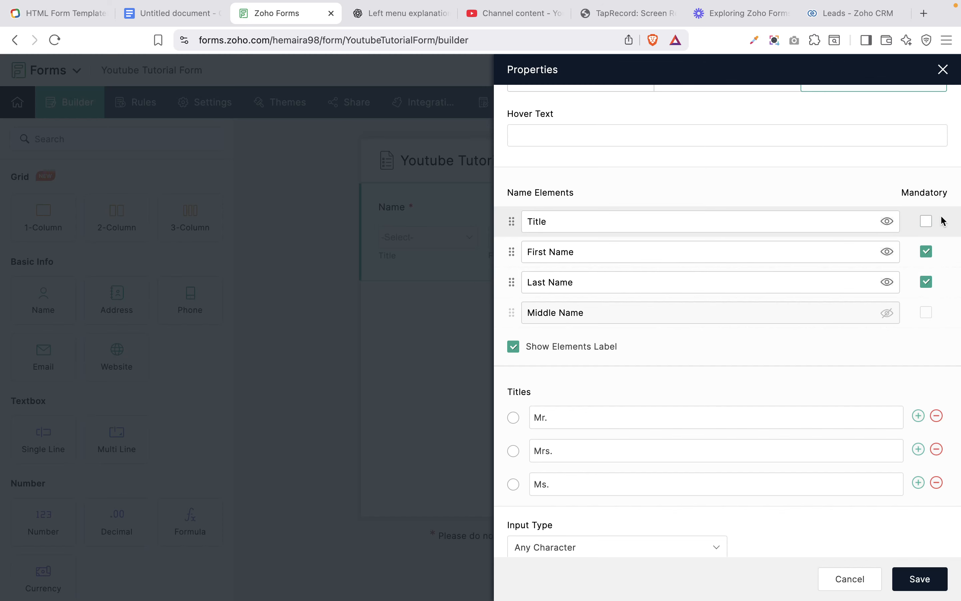
scroll(838, 363, down, 3)
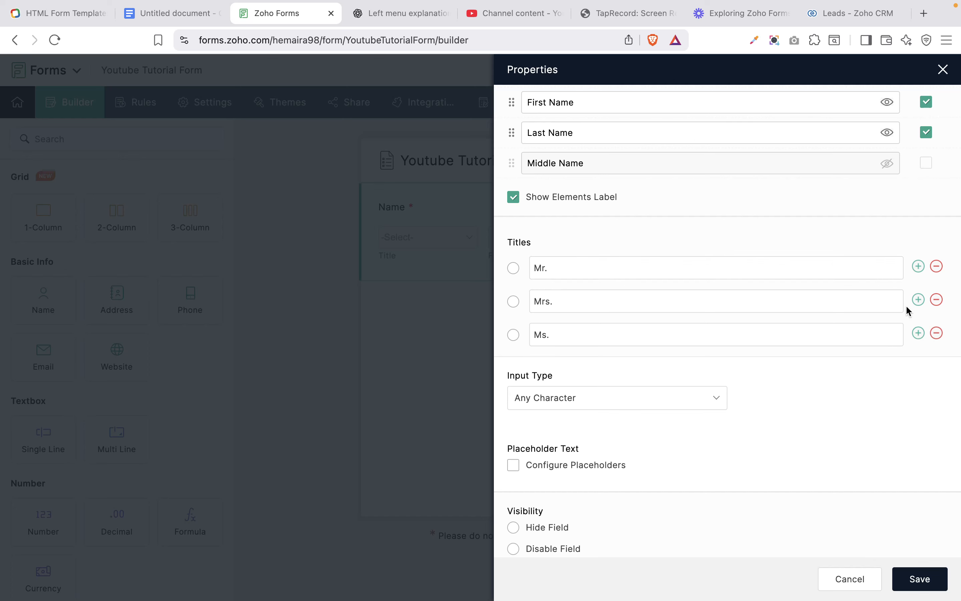
scroll(905, 342, down, 2)
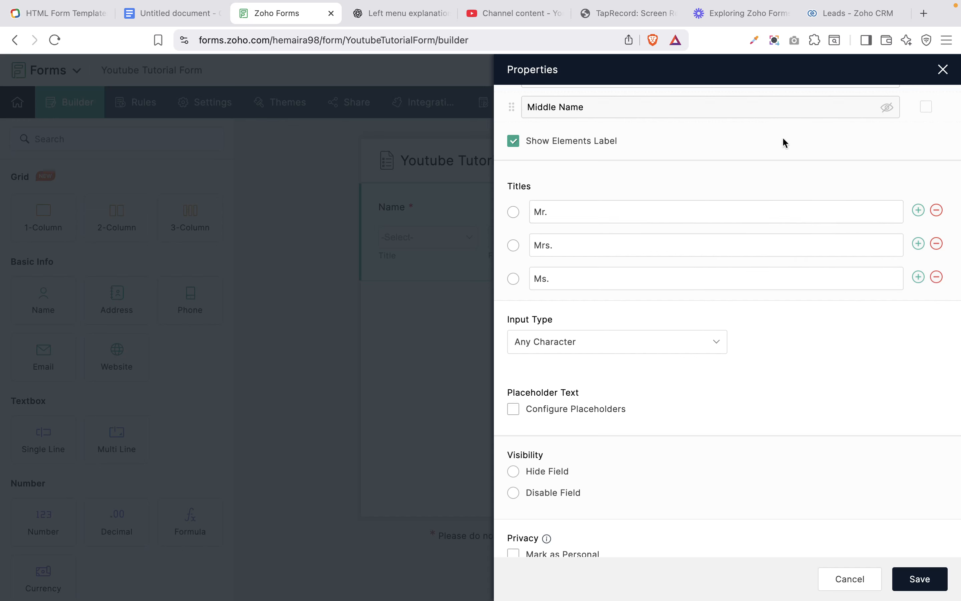
click(692, 346)
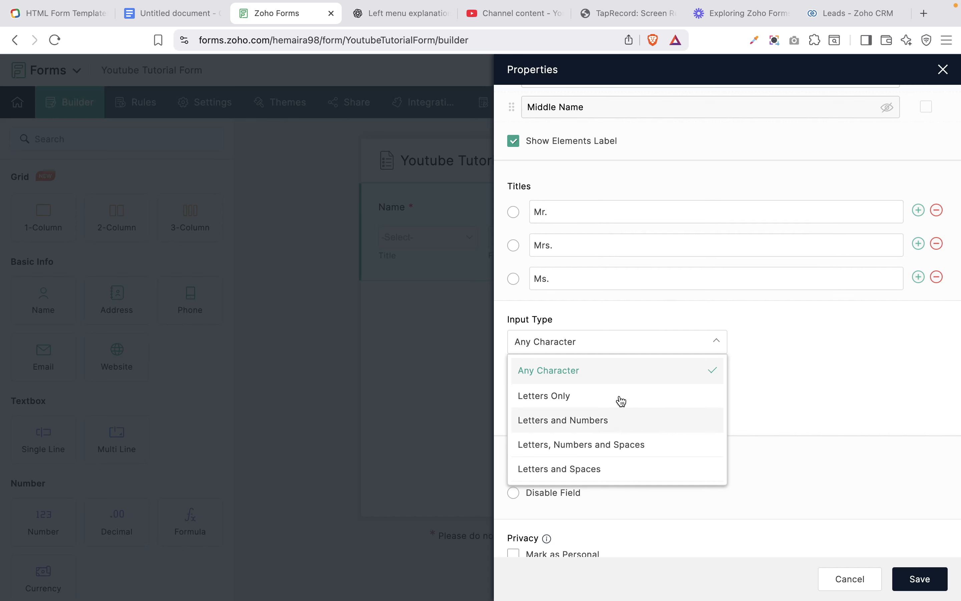
click(579, 397)
click(604, 350)
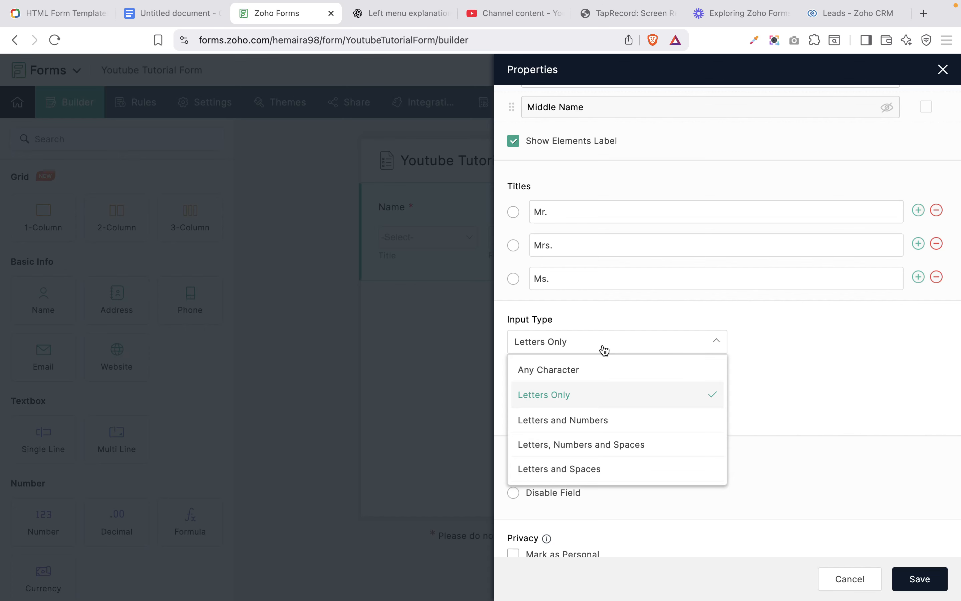
click(601, 430)
click(654, 349)
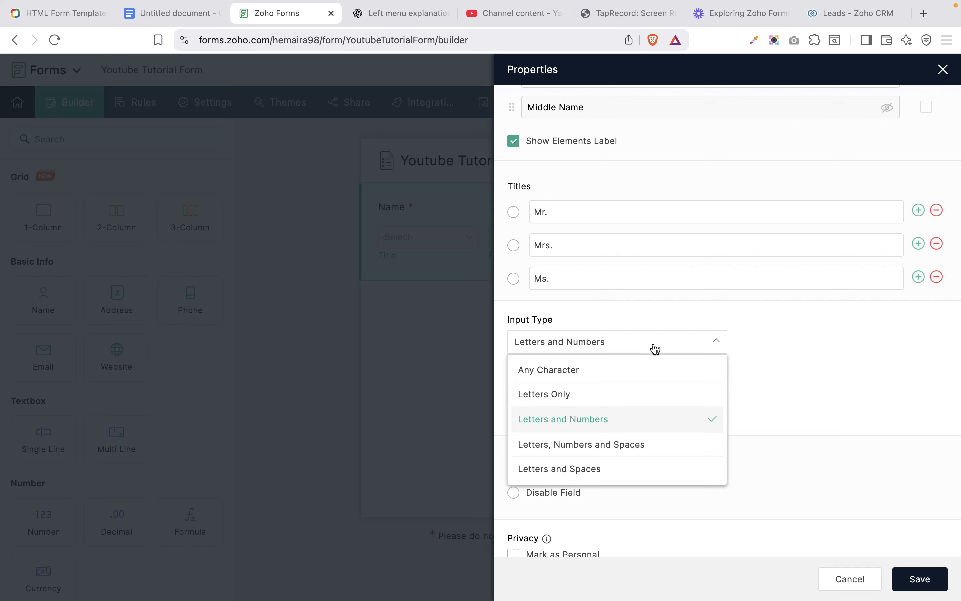
click(564, 397)
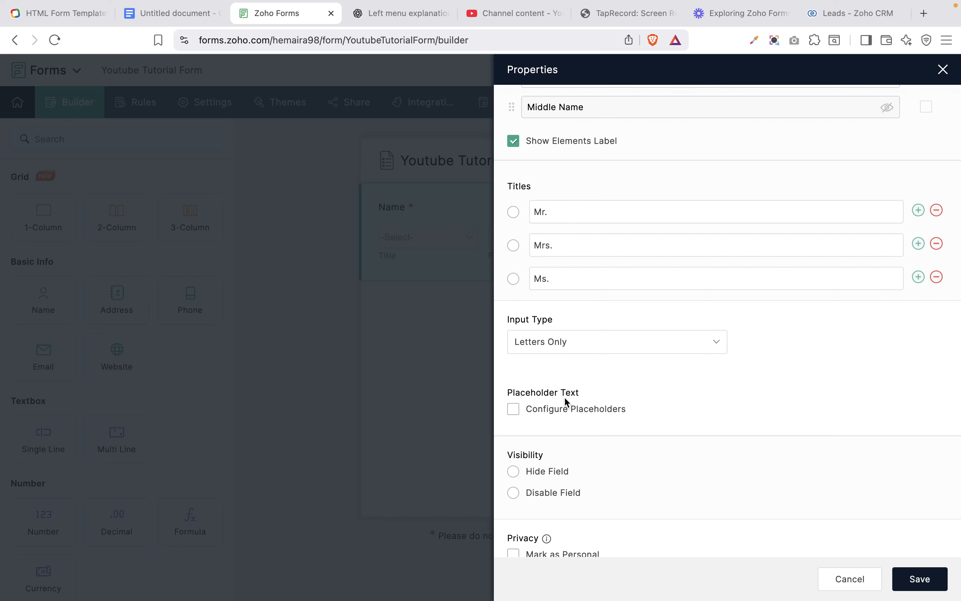
- Review the Name field's placeholder text settings for First Name, Last Name and Title, leaving all three blank
scroll(566, 401, down, 2)
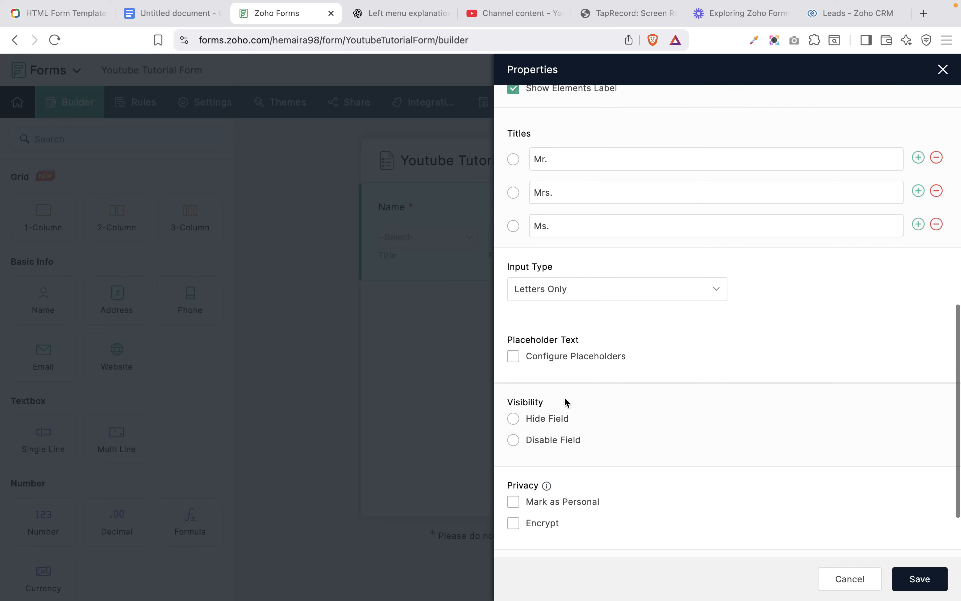
click(513, 356)
click(576, 255)
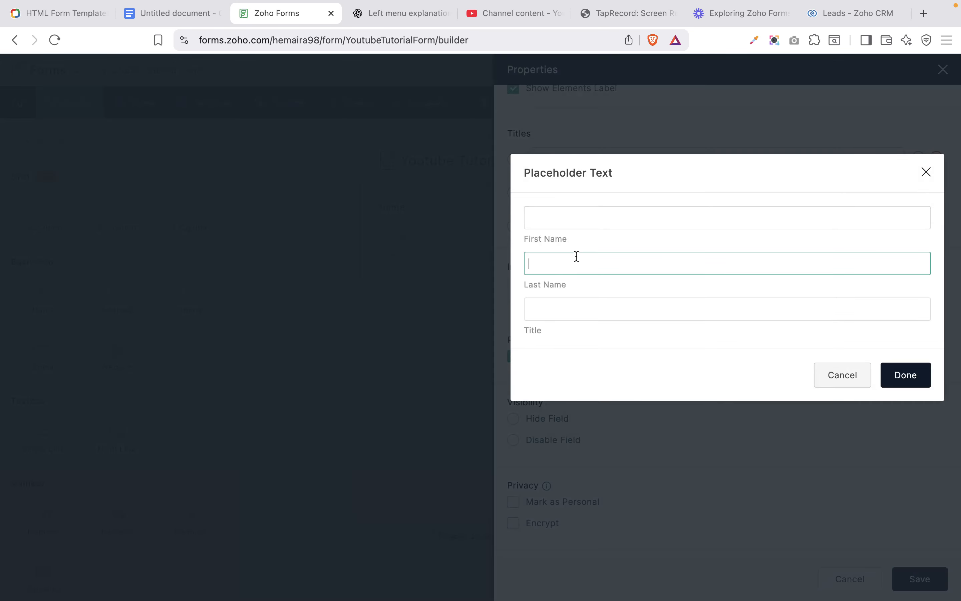
click(564, 207)
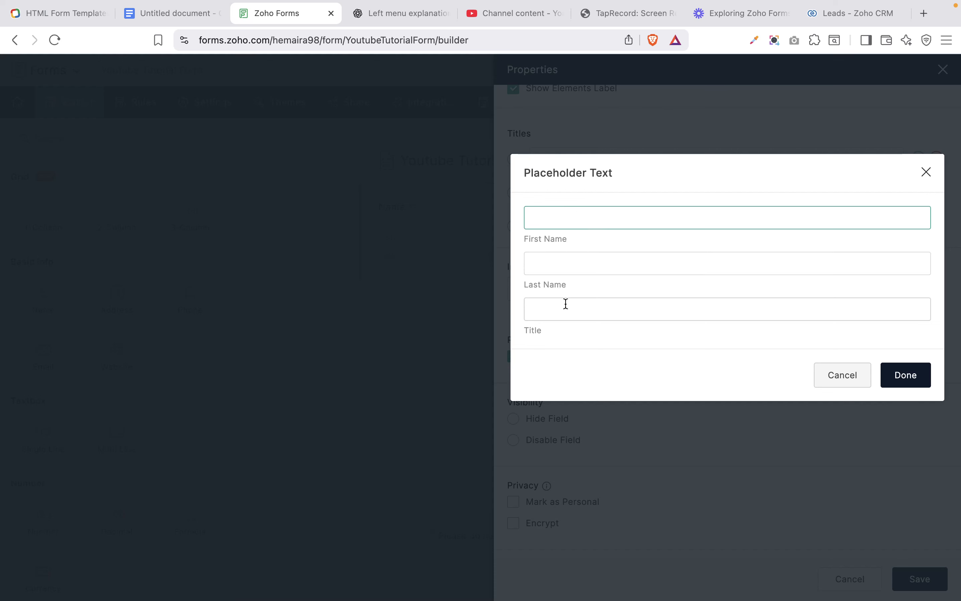
click(677, 307)
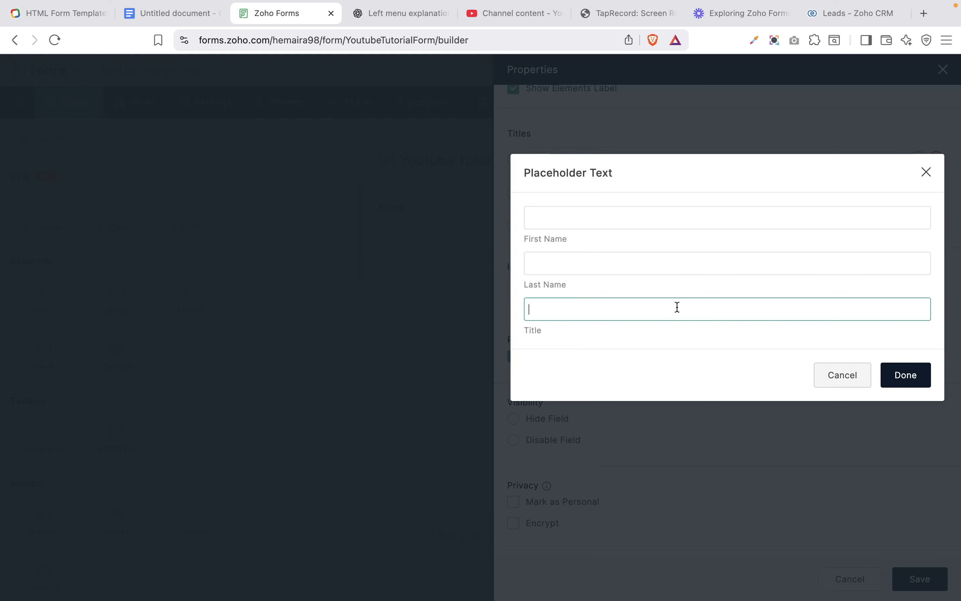
click(902, 375)
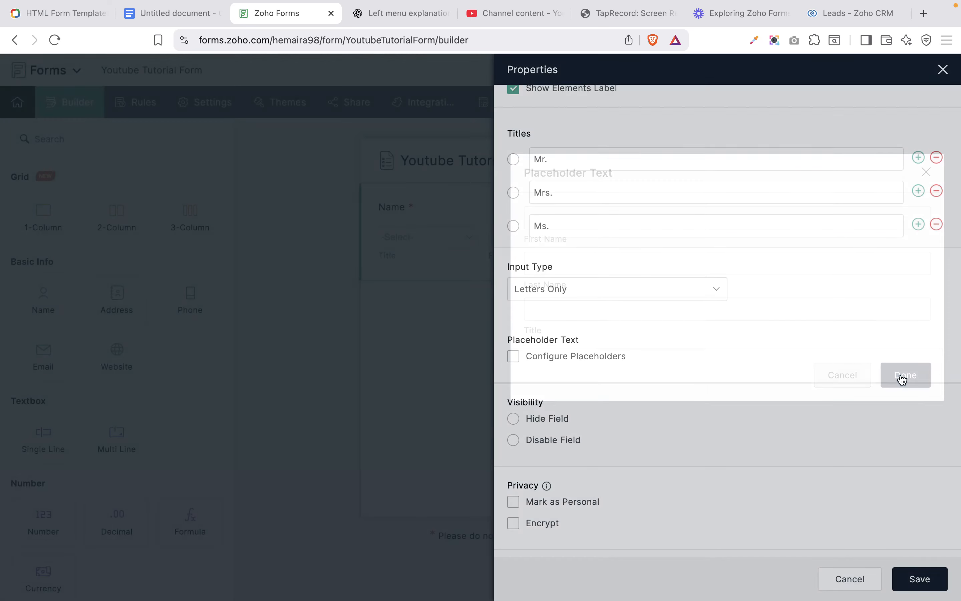
- Try the Disable Field visibility option on the Name field and turn it back off
scroll(761, 399, down, 3)
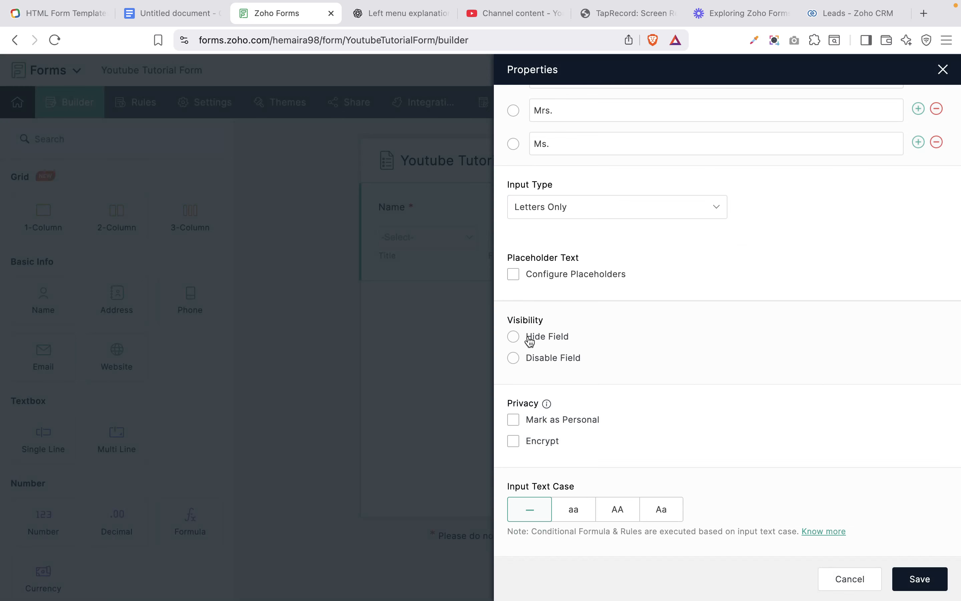
click(515, 359)
click(517, 361)
click(514, 359)
click(515, 360)
- Try the Mark as Personal and Encrypt privacy options on the Name field, clearing both again
click(543, 422)
click(531, 444)
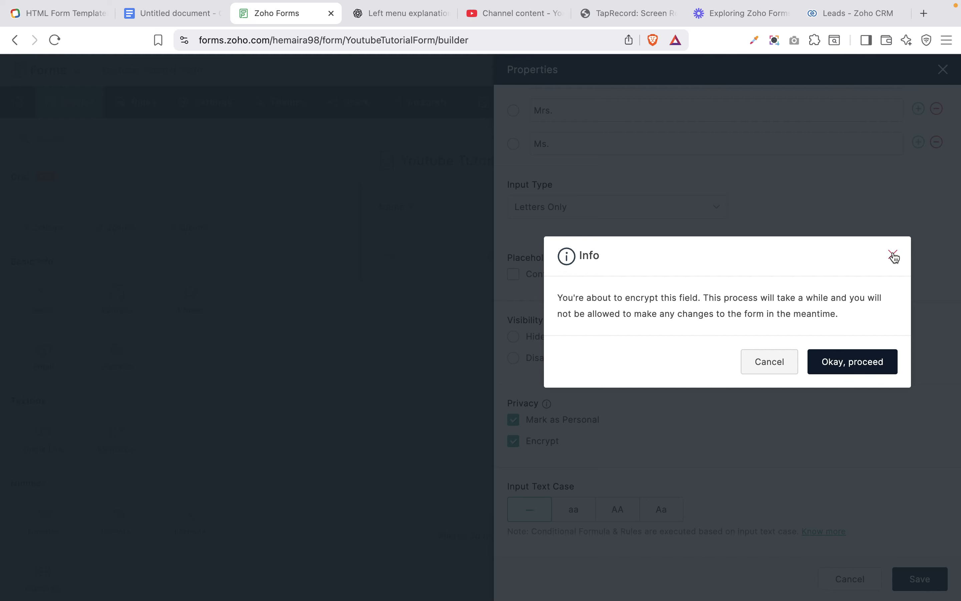
click(893, 255)
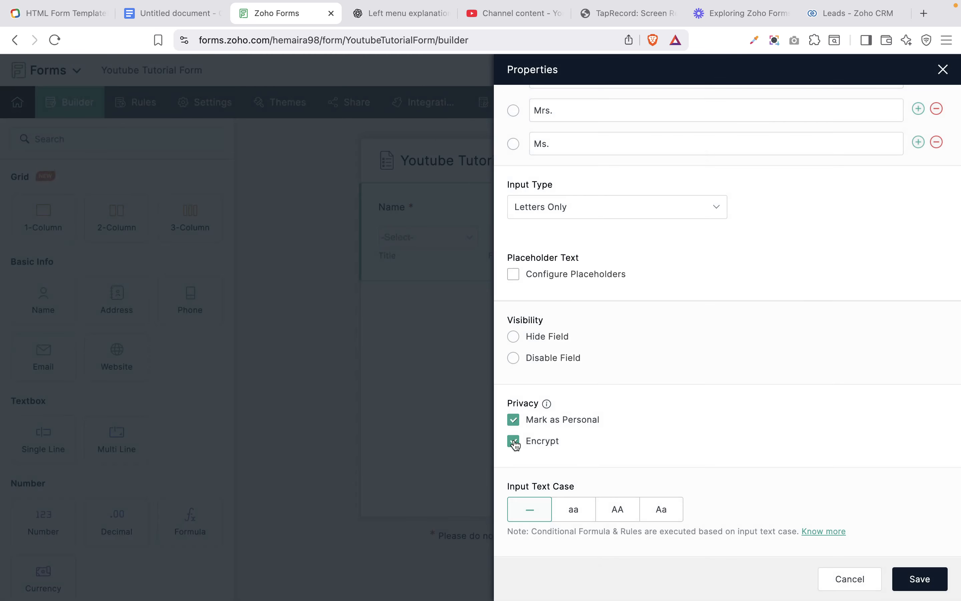
click(515, 423)
click(513, 440)
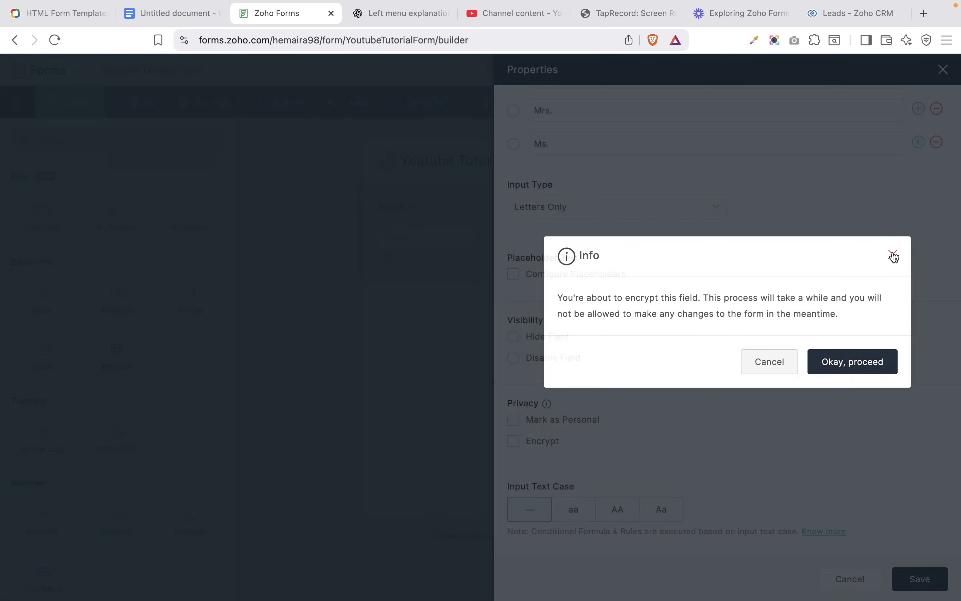
click(893, 254)
- Save the Name field's properties and add an Address field below it in the form
click(932, 581)
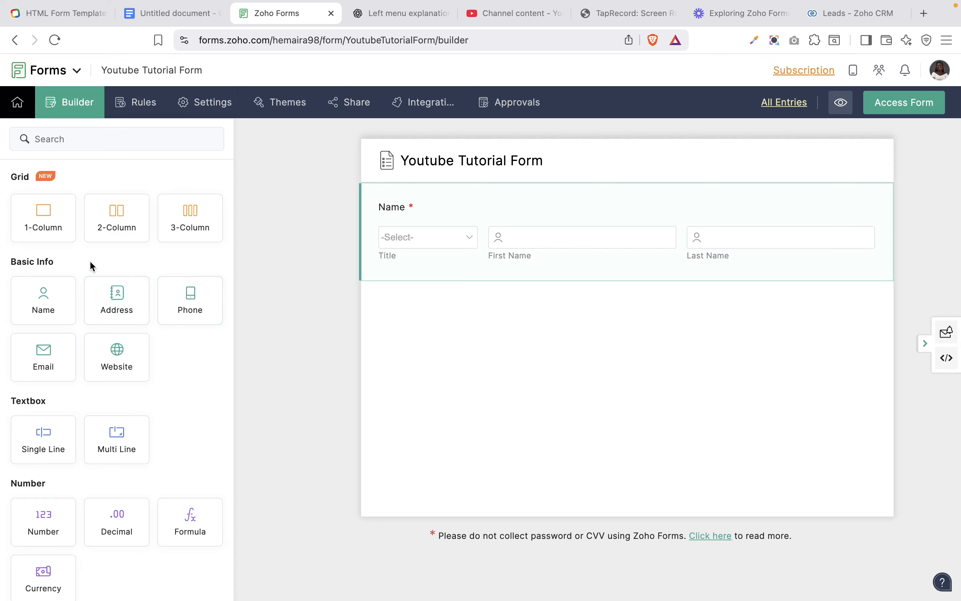
drag(112, 304, 482, 327)
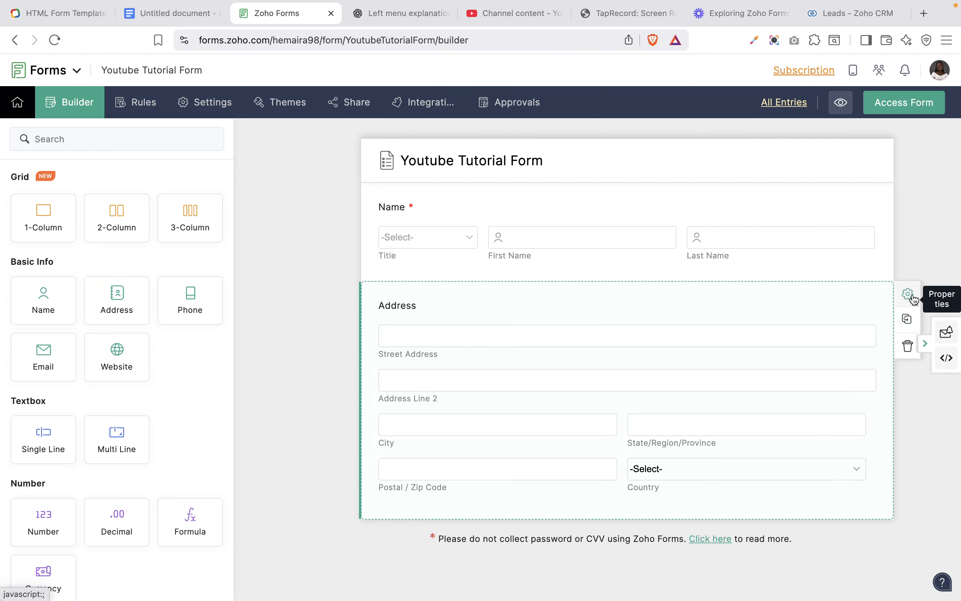
- Hide the Address Line 2 element in the Address field's properties, keeping the City element shown
click(908, 298)
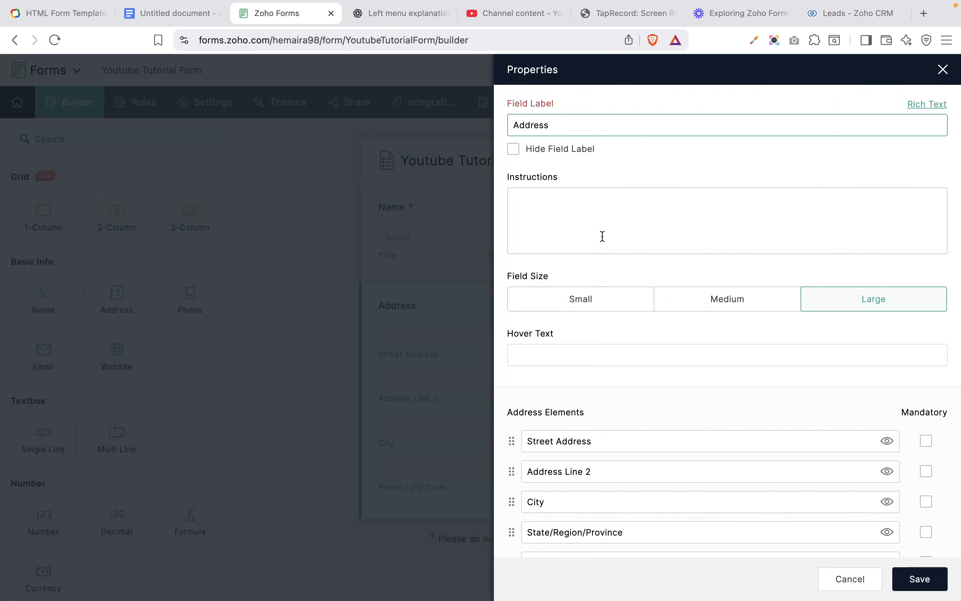
click(611, 200)
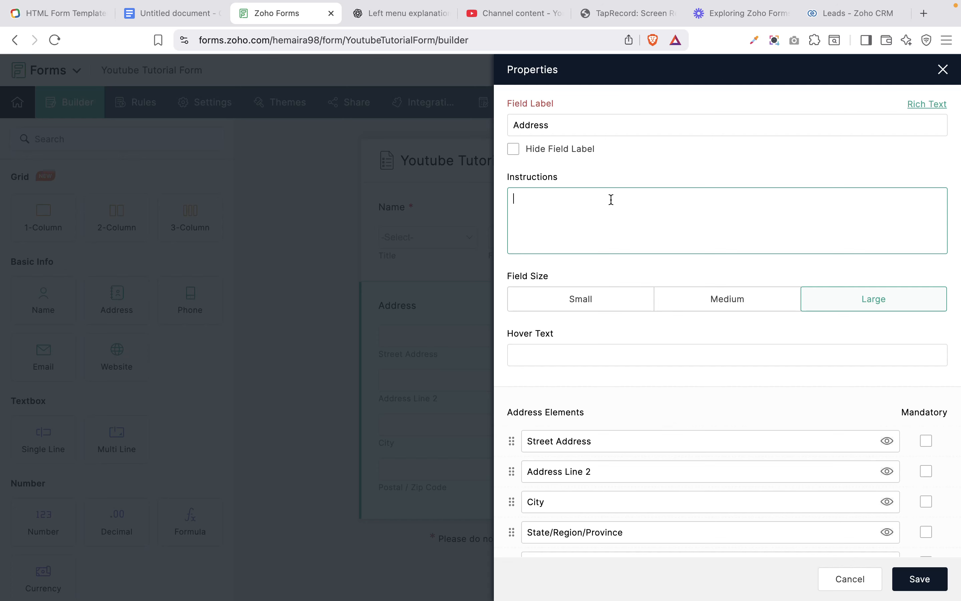
scroll(611, 199, down, 3)
scroll(612, 200, down, 3)
scroll(612, 205, down, 1)
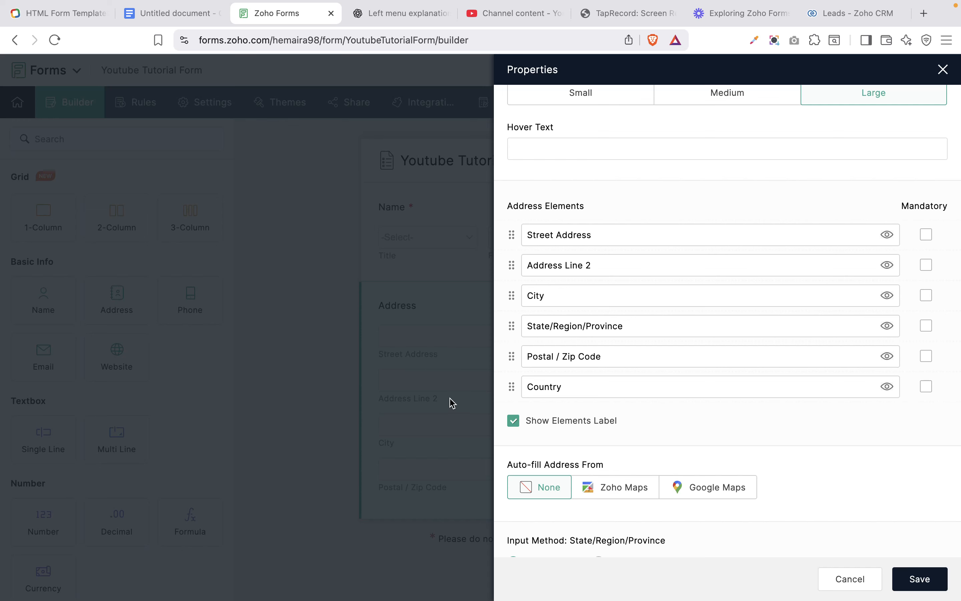
click(887, 266)
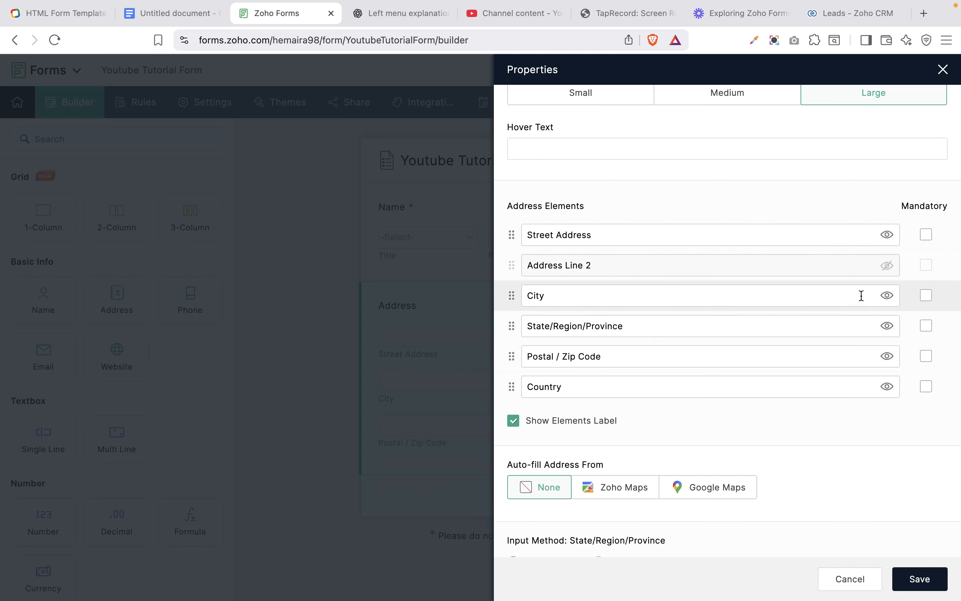
click(887, 297)
click(888, 297)
- Set the Address field's State/Region/Province input method to Auto-generated State List
scroll(855, 398, down, 2)
scroll(854, 396, down, 2)
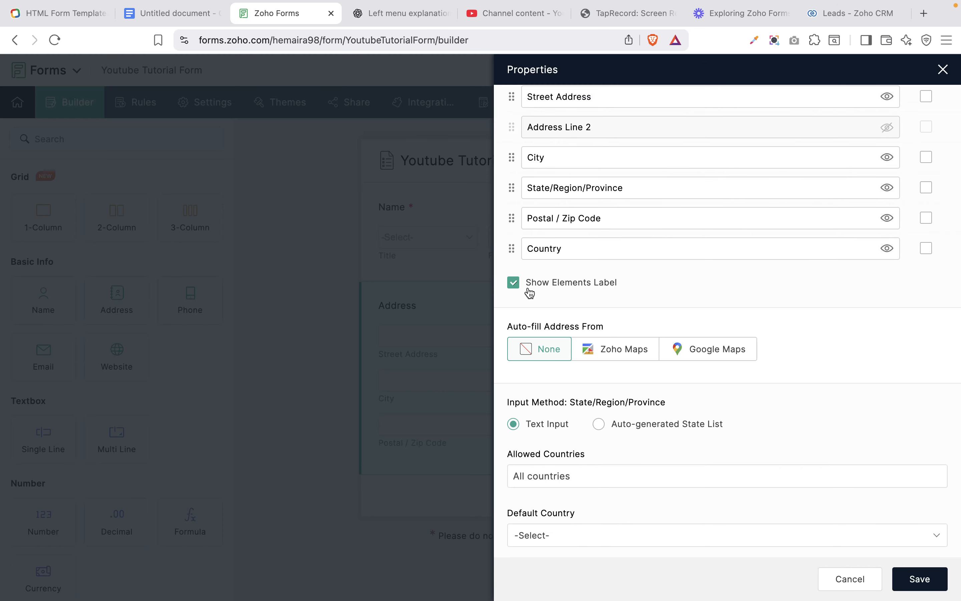
scroll(584, 284, up, 1)
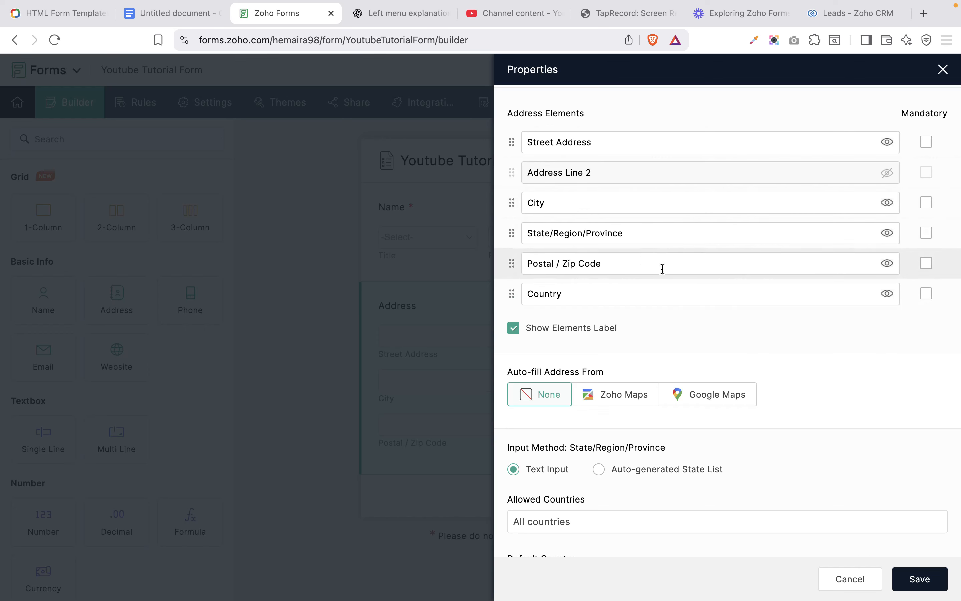
scroll(635, 383, down, 1)
scroll(637, 383, down, 1)
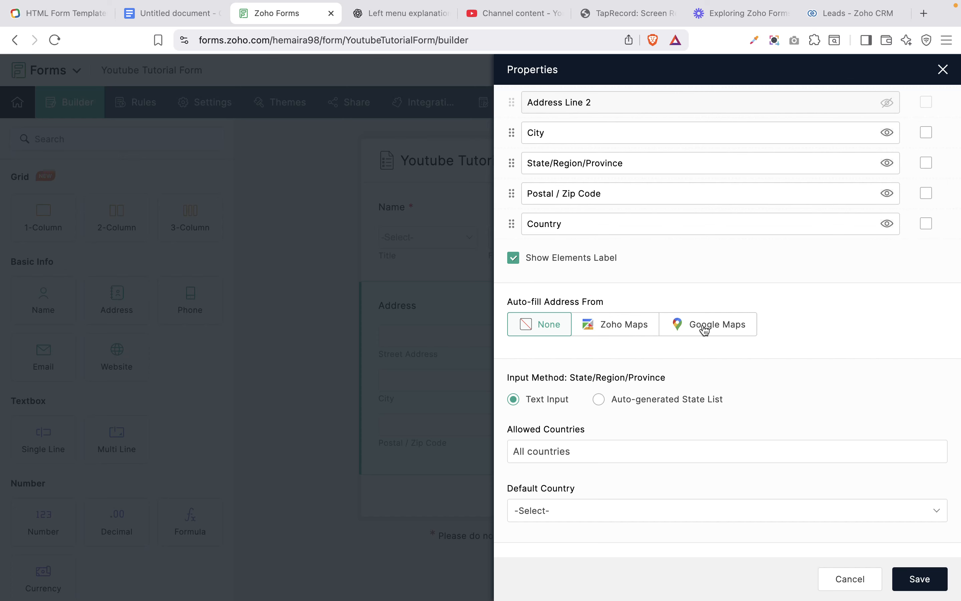
scroll(705, 330, down, 3)
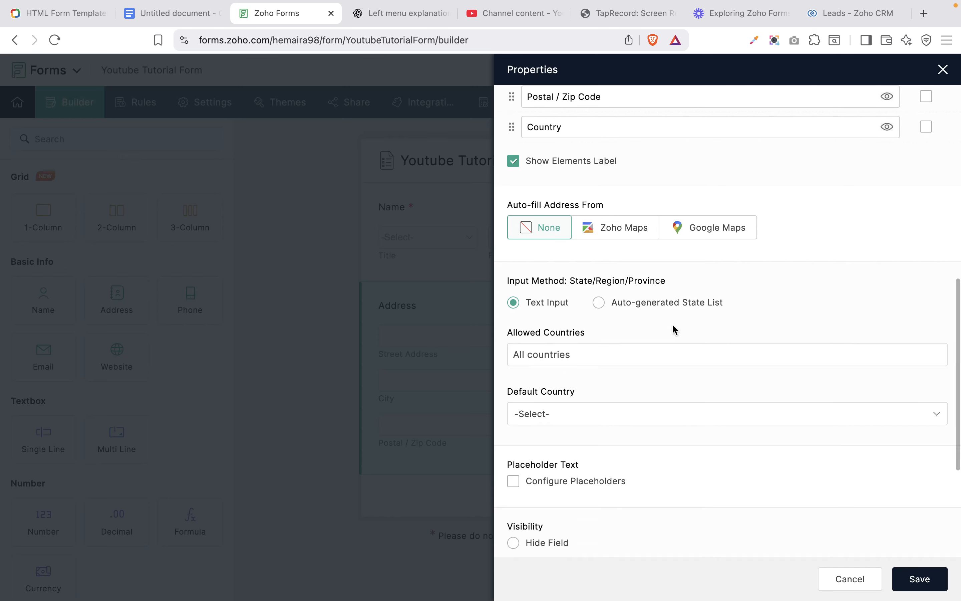
click(603, 306)
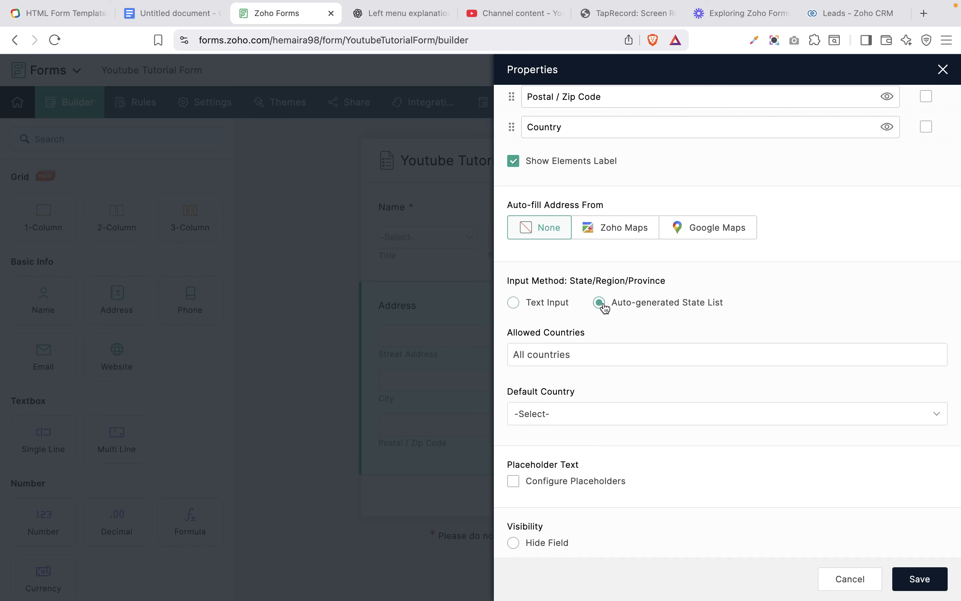
click(526, 310)
click(600, 304)
click(532, 306)
click(601, 308)
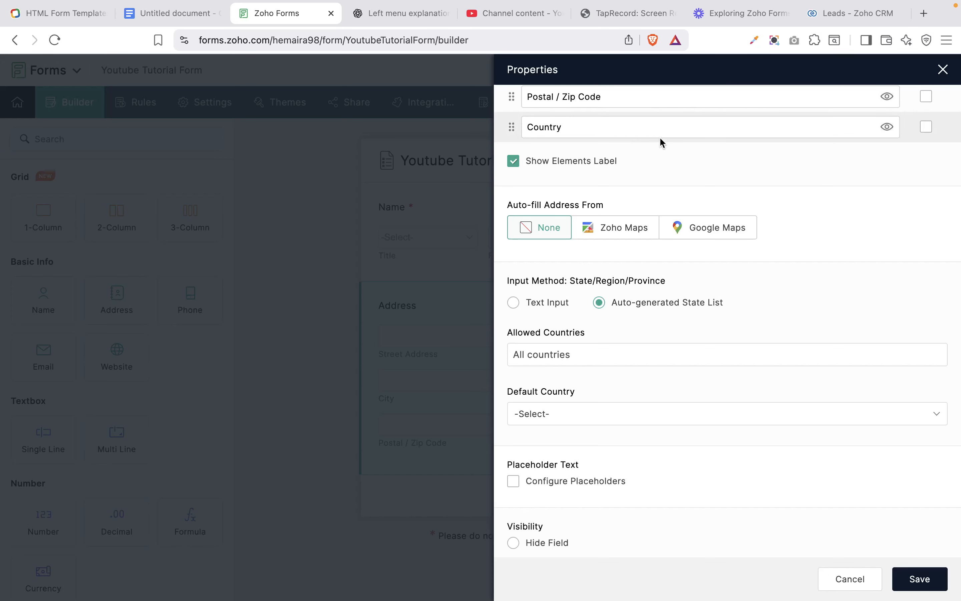
- Unselect all countries in the Address field's Allowed Countries list
click(657, 354)
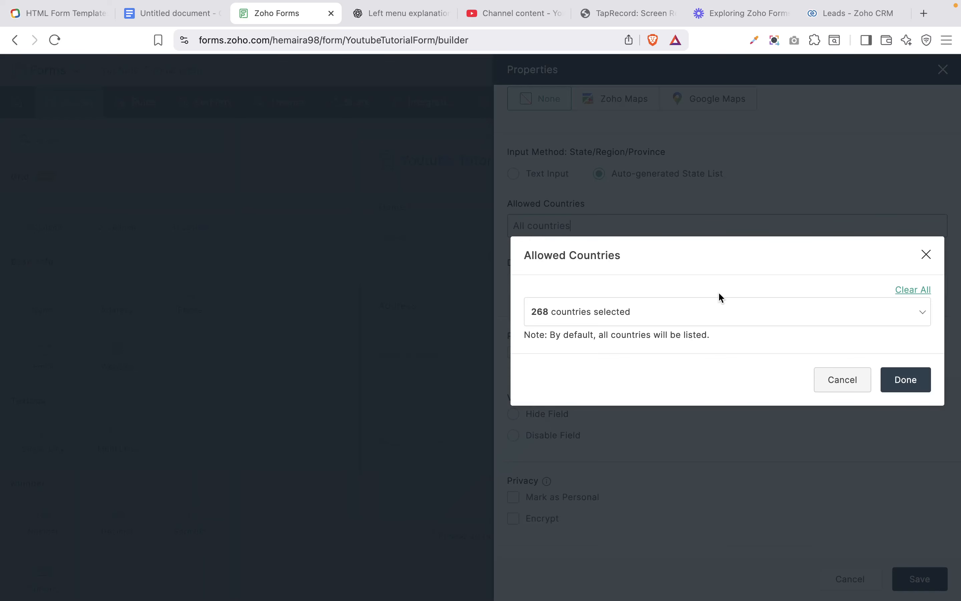
click(792, 317)
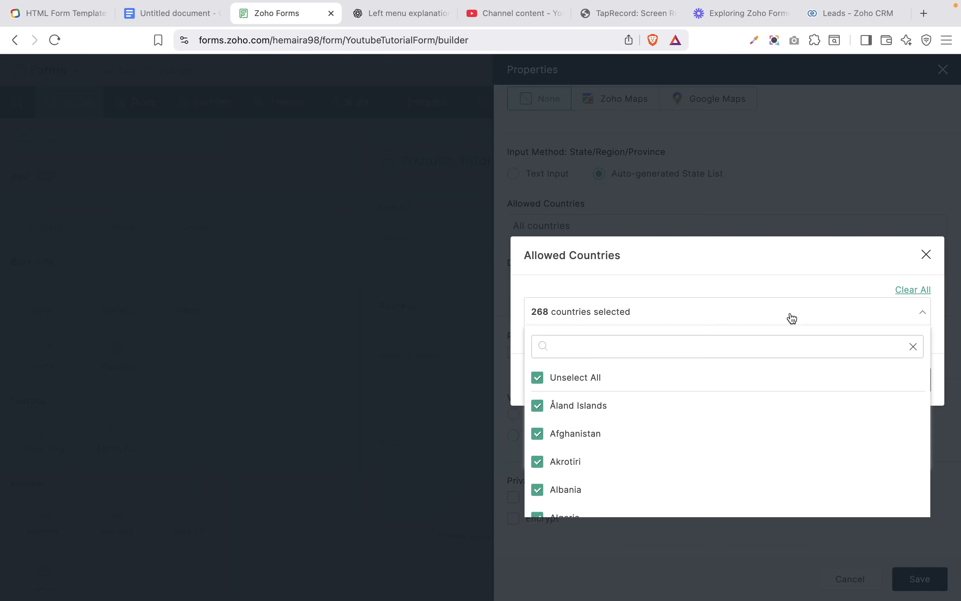
scroll(605, 455, down, 2)
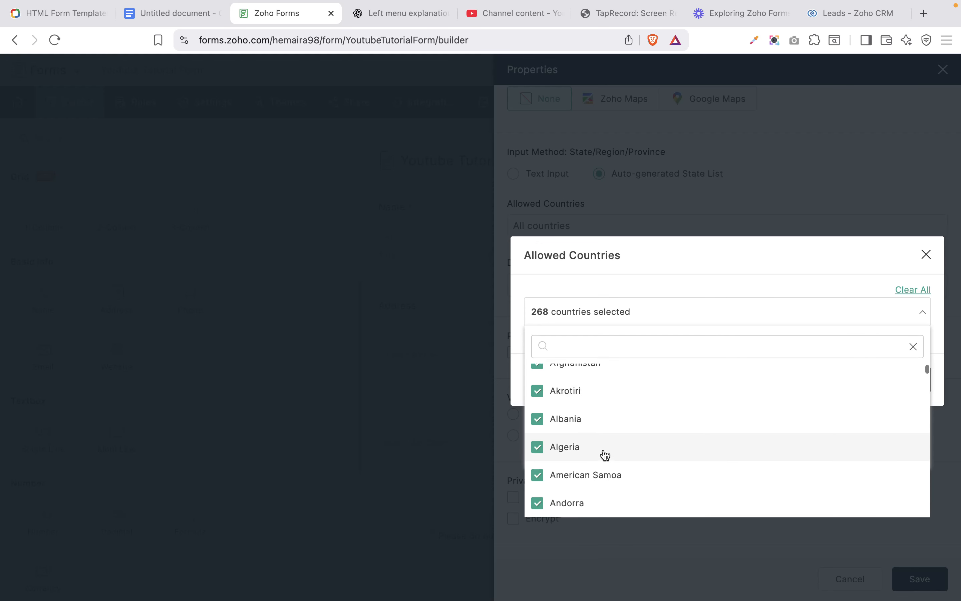
scroll(606, 455, down, 2)
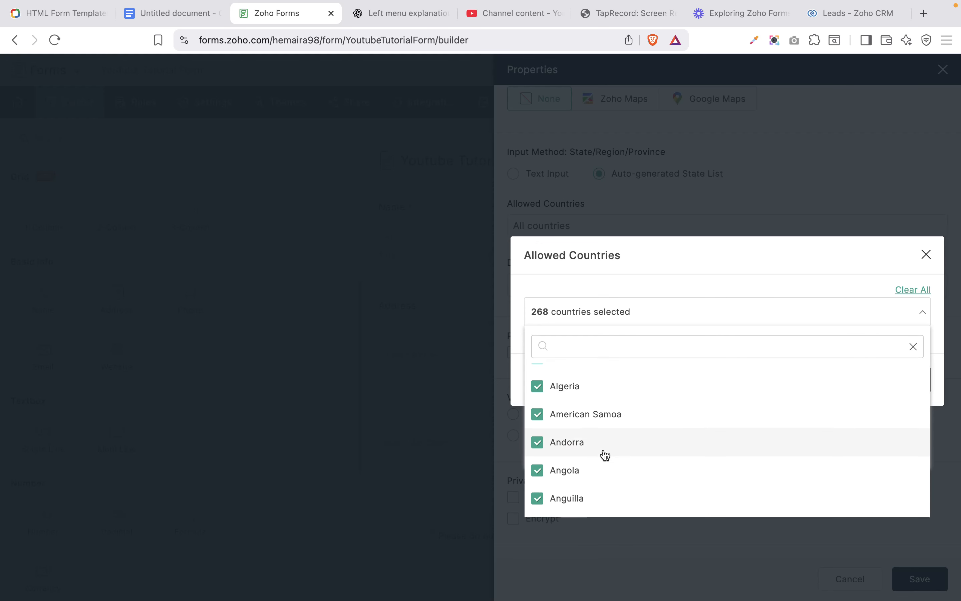
scroll(605, 455, up, 5)
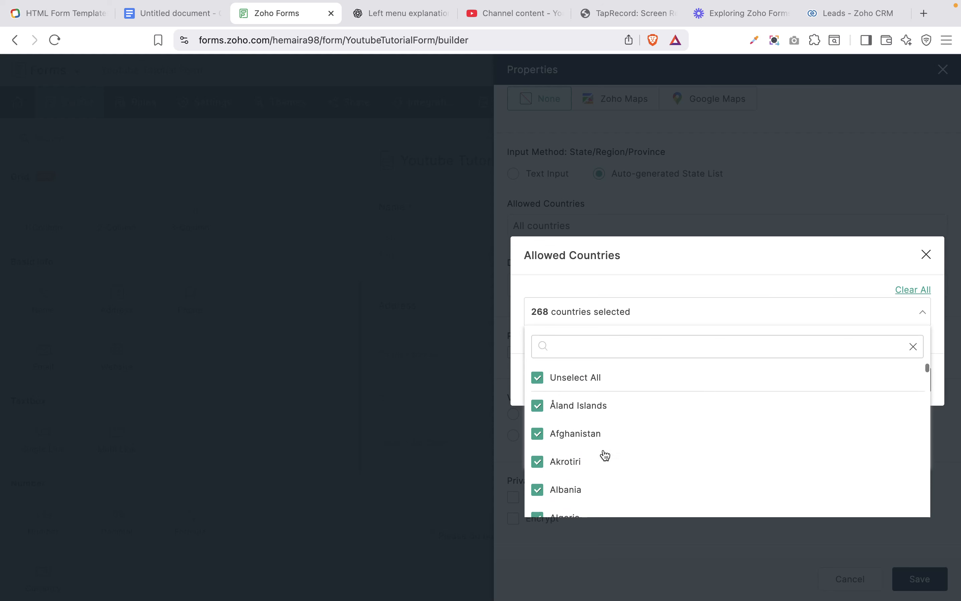
click(542, 379)
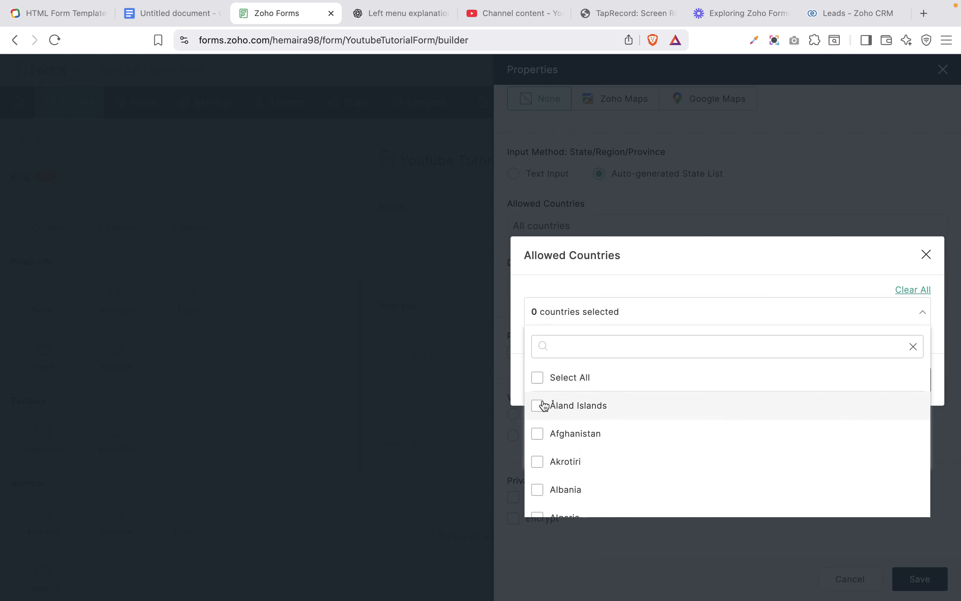
- Browse the Allowed Countries list, select all countries again and confirm the selection
scroll(576, 462, down, 5)
scroll(582, 461, down, 20)
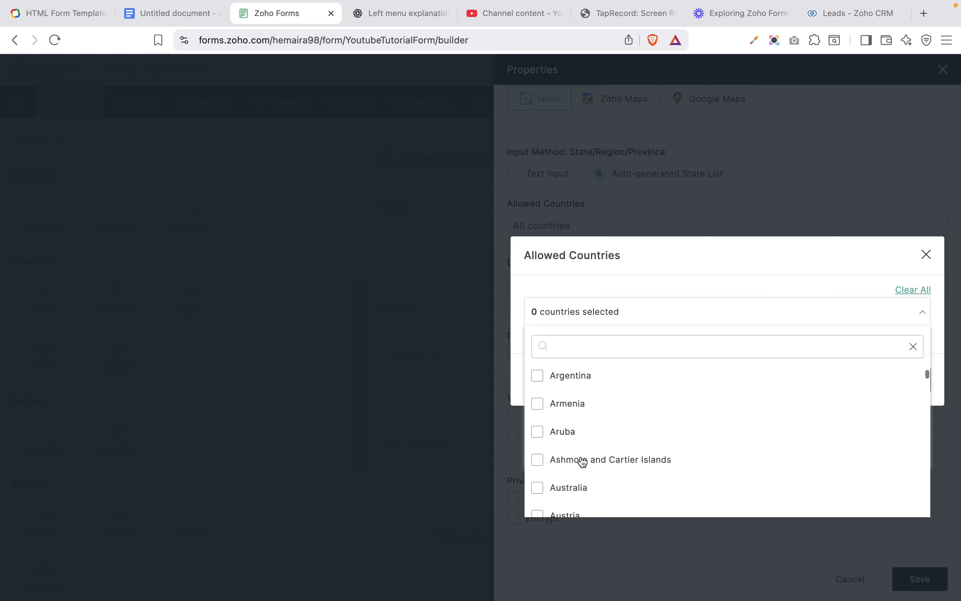
scroll(583, 461, down, 10)
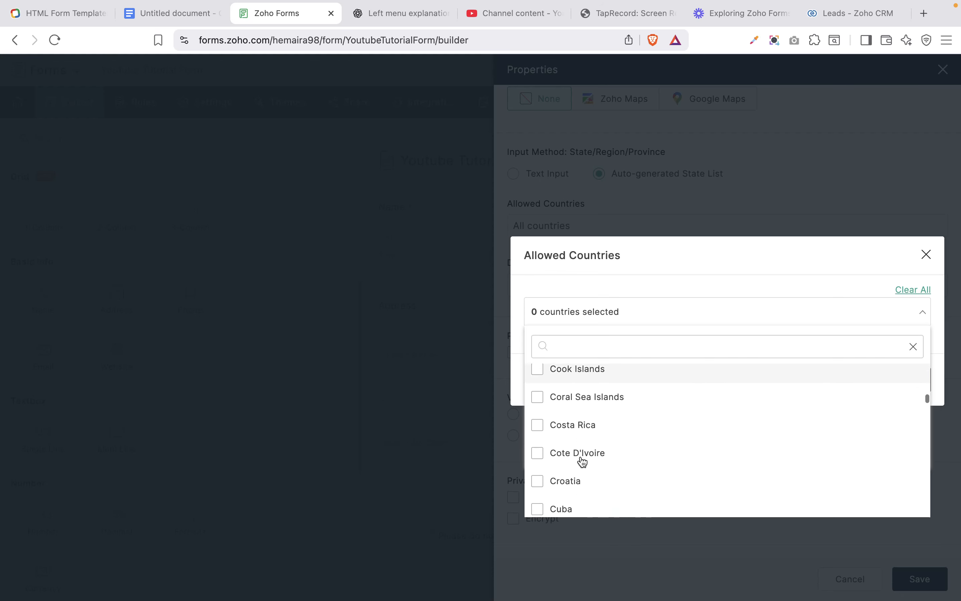
scroll(583, 462, down, 5)
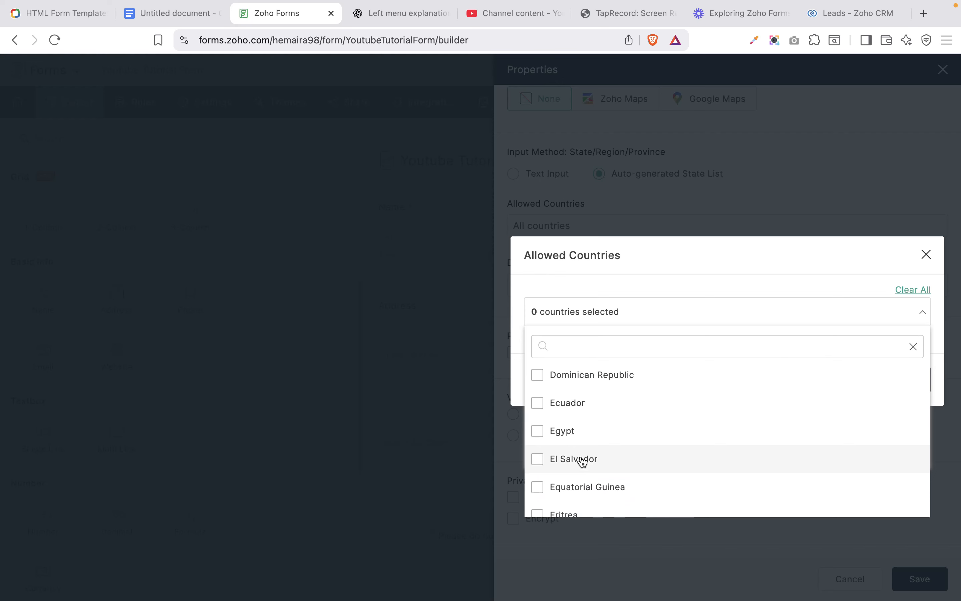
scroll(582, 461, up, 20)
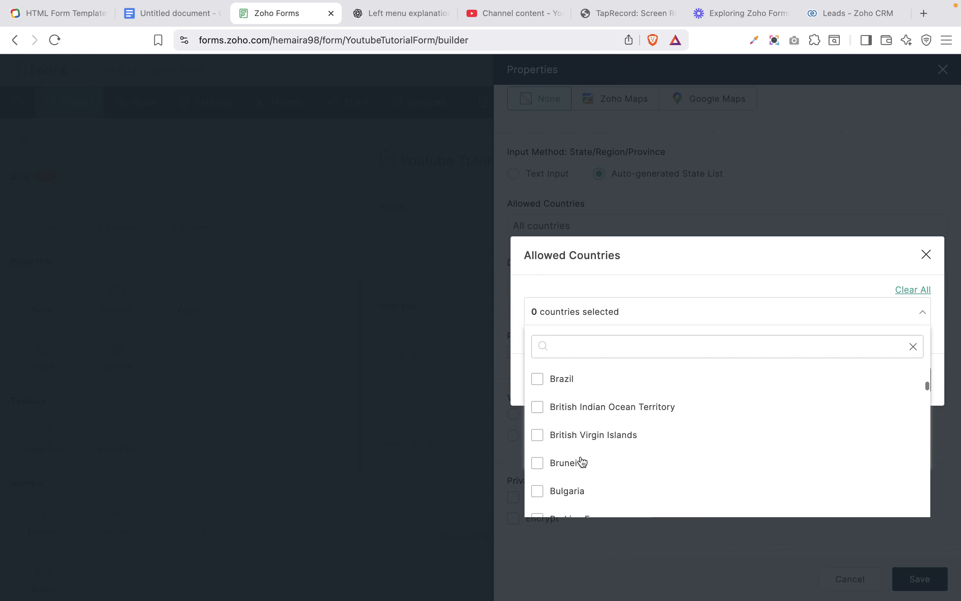
click(540, 382)
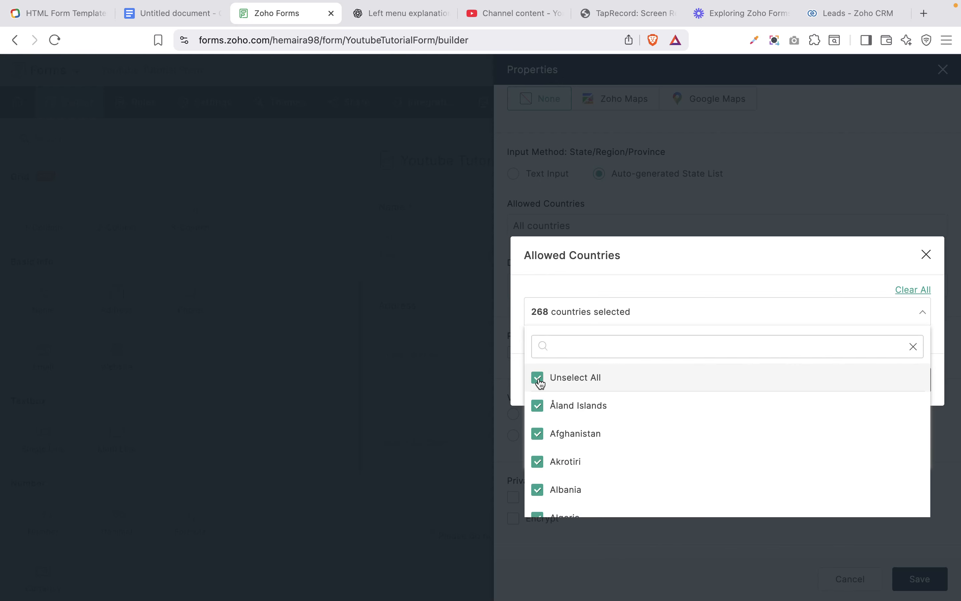
click(768, 272)
click(904, 380)
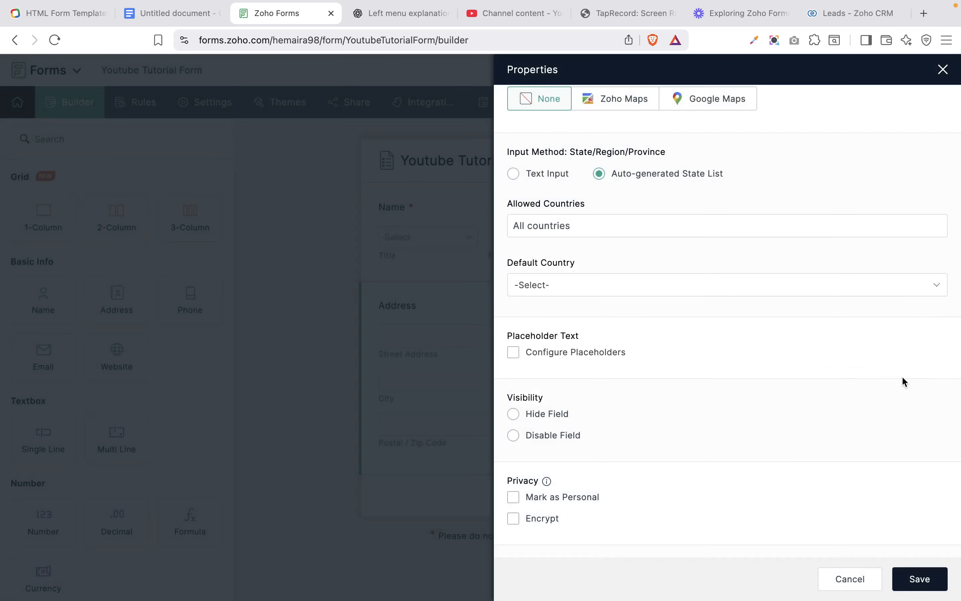
- Set the Address field's default country to By IP Location
scroll(598, 151, down, 2)
click(587, 206)
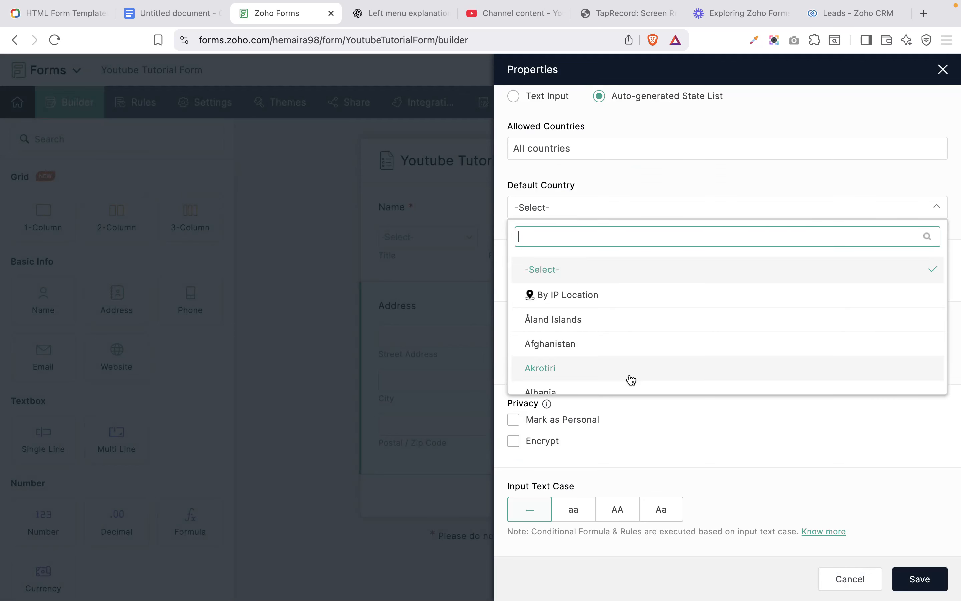
scroll(627, 357, down, 2)
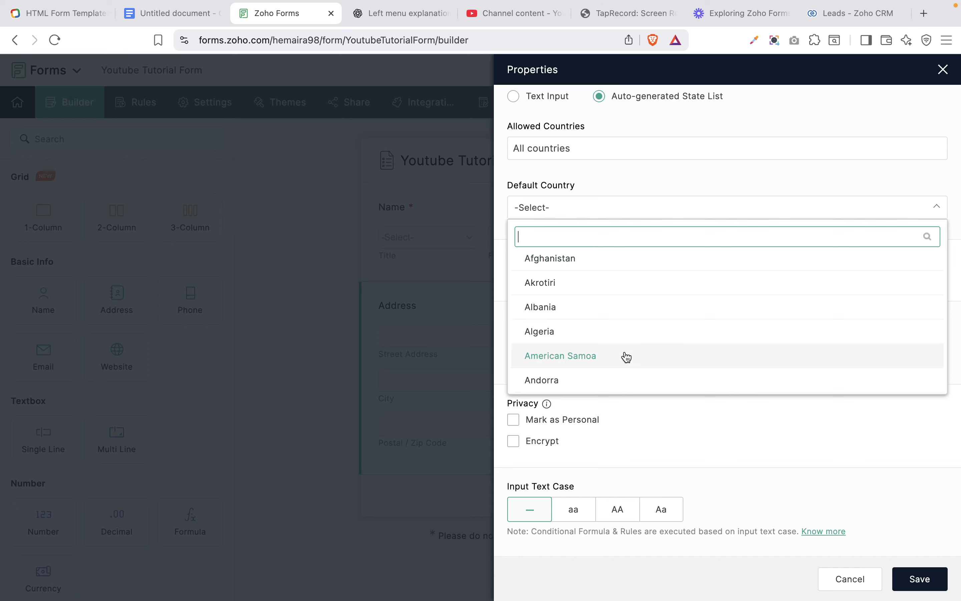
scroll(599, 297, down, 3)
scroll(599, 296, down, 2)
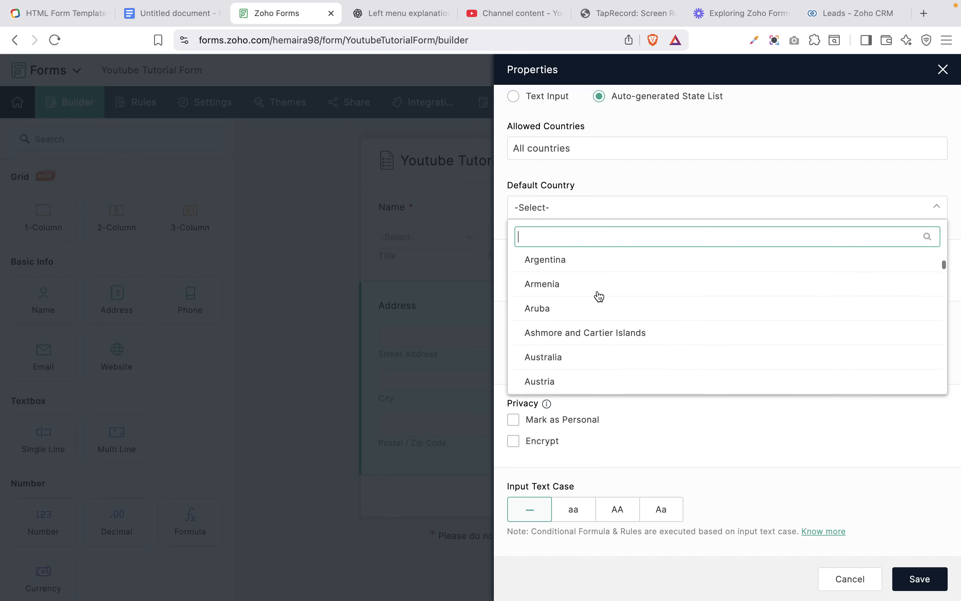
scroll(599, 296, up, 8)
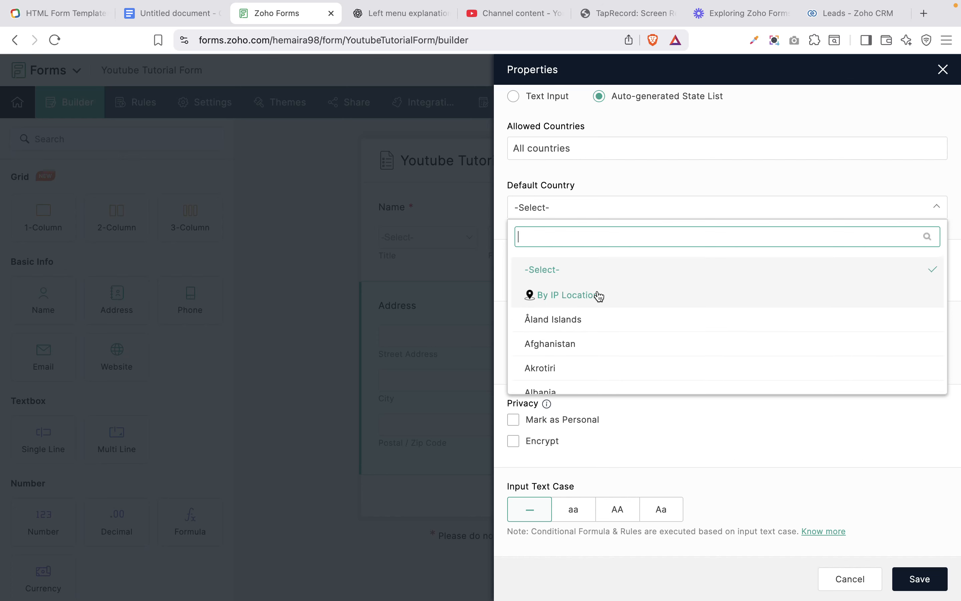
click(558, 303)
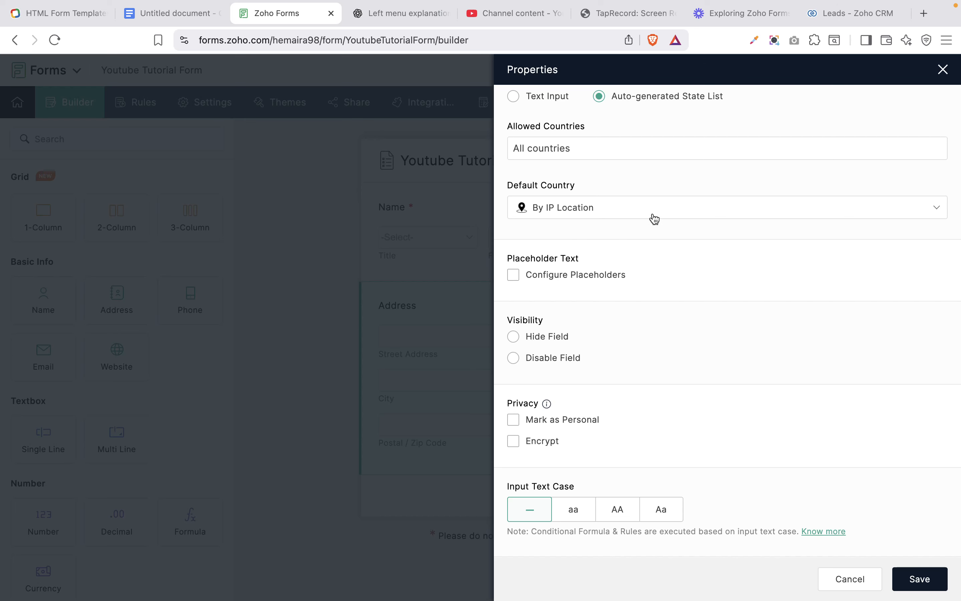
- View the placeholder text settings for the Address field's elements and close them without entering any text
click(544, 278)
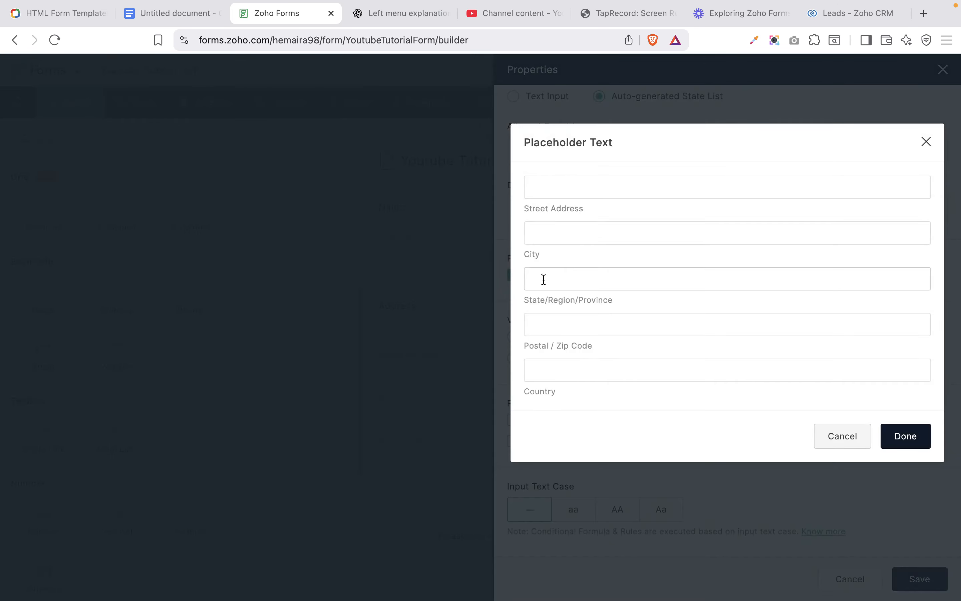
click(660, 196)
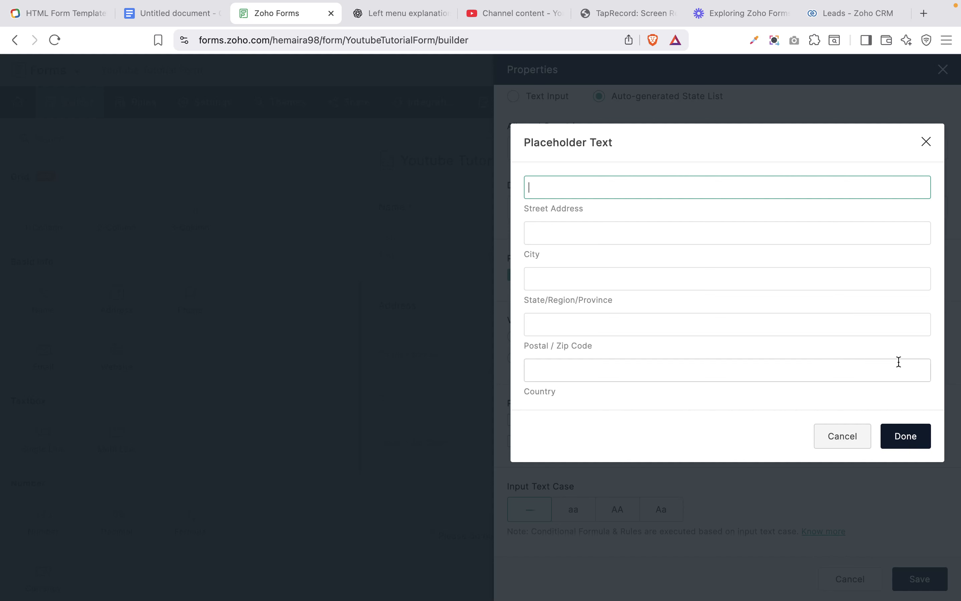
click(900, 433)
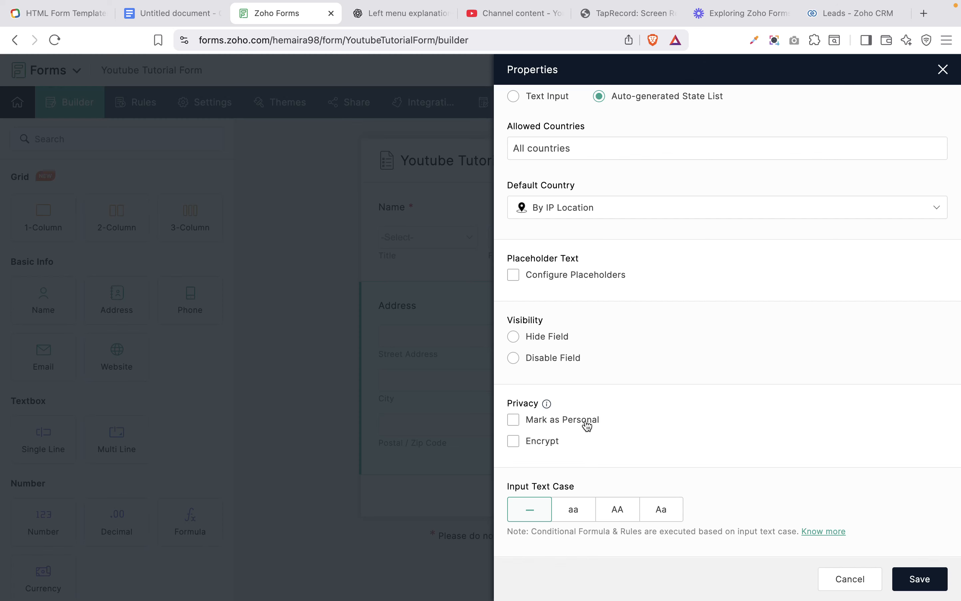
- Save the Address field's properties and add a Phone field between the Name and Address fields
scroll(830, 433, up, 2)
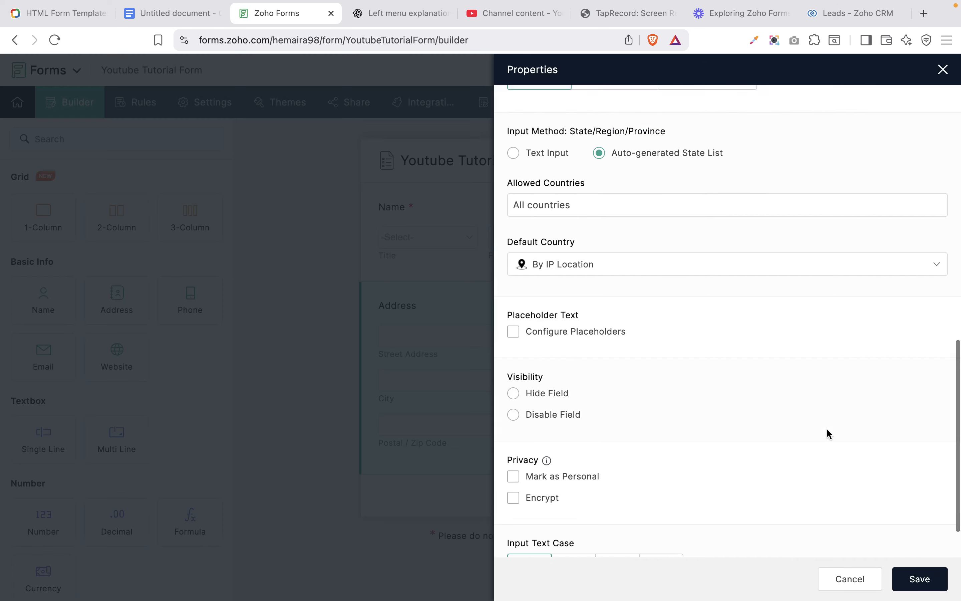
scroll(825, 428, up, 20)
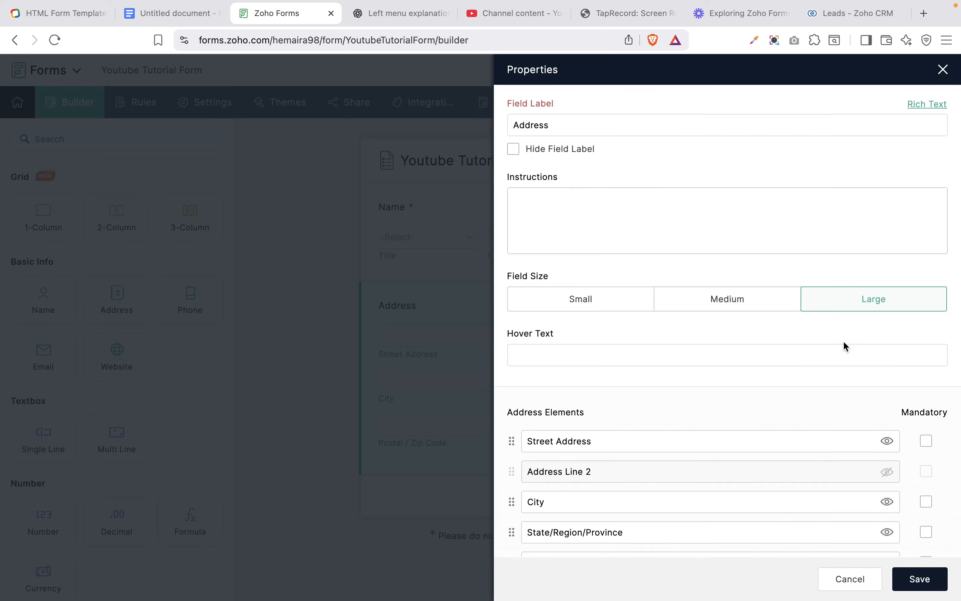
click(920, 580)
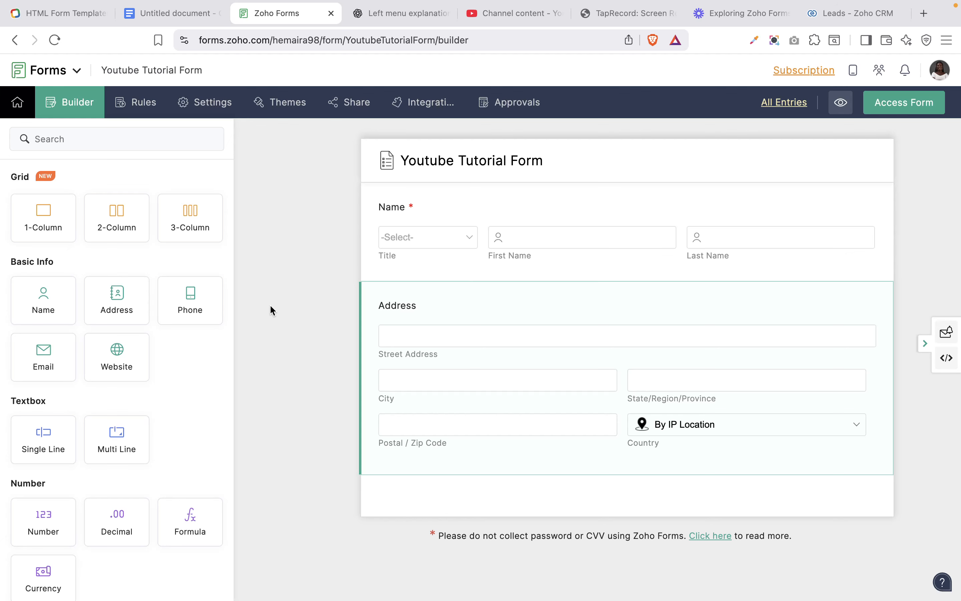
drag(191, 308, 428, 279)
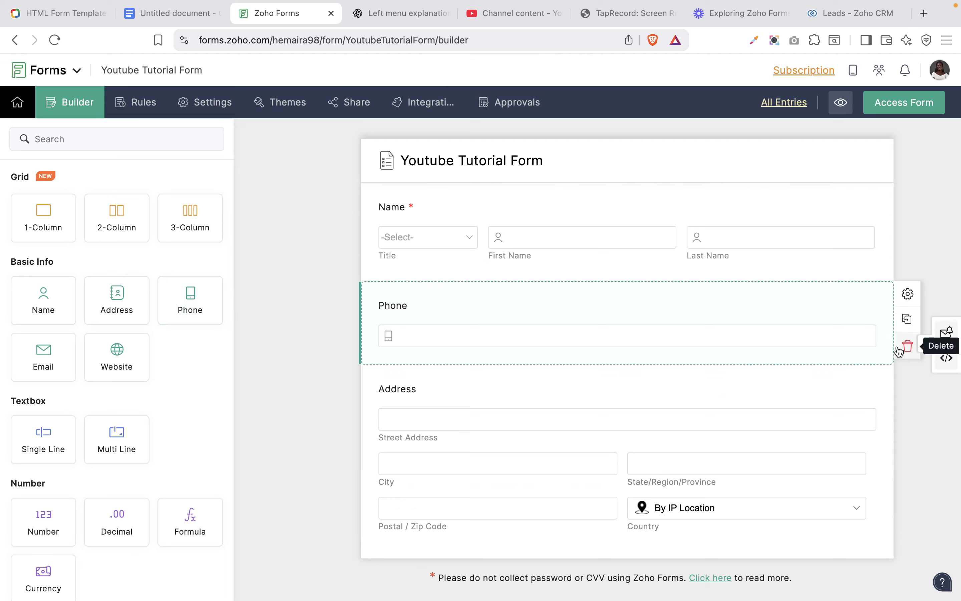
- Try the ### - ### - #### format in the Phone field's properties, switching back to International
click(907, 294)
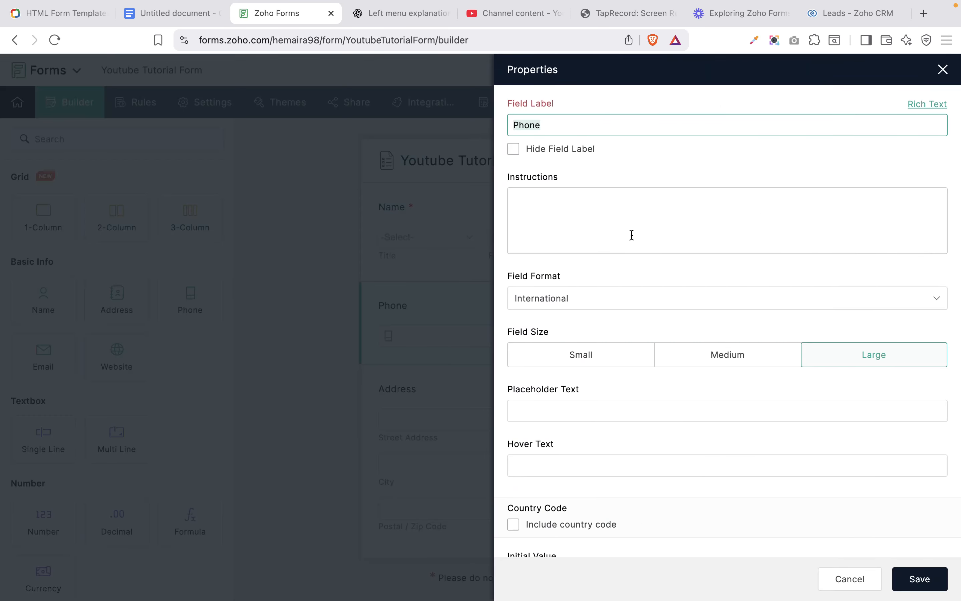
click(602, 304)
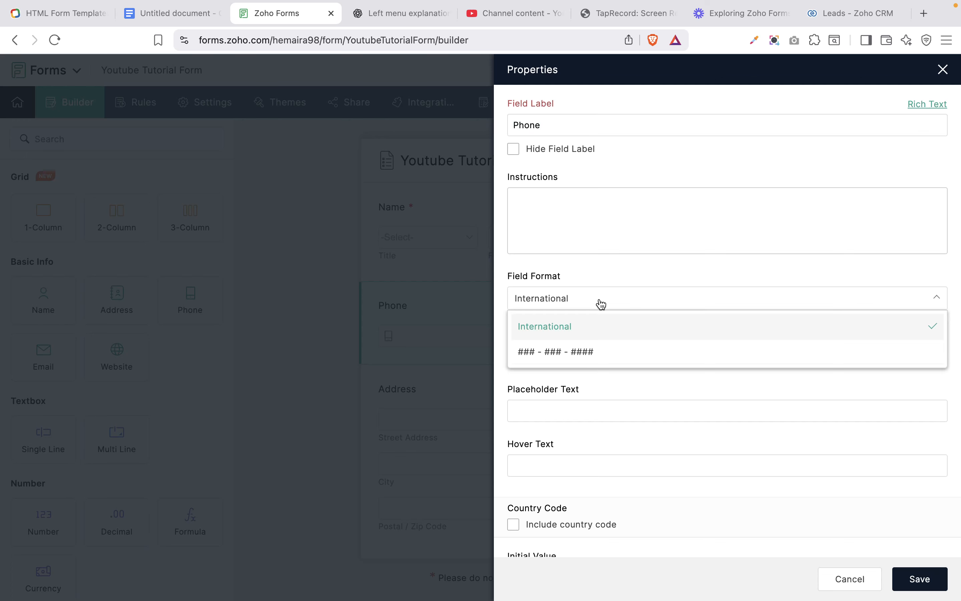
click(591, 354)
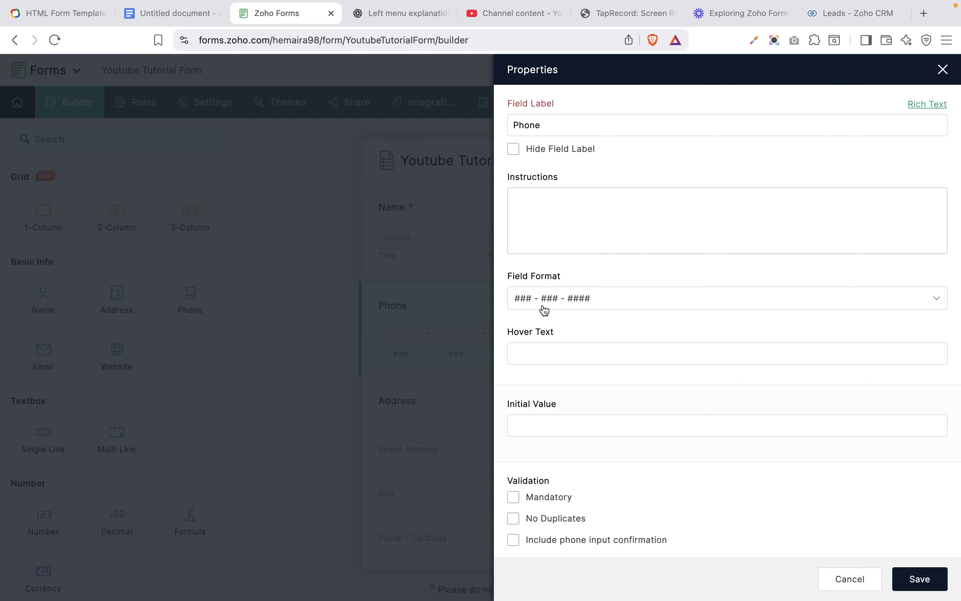
click(572, 300)
click(564, 324)
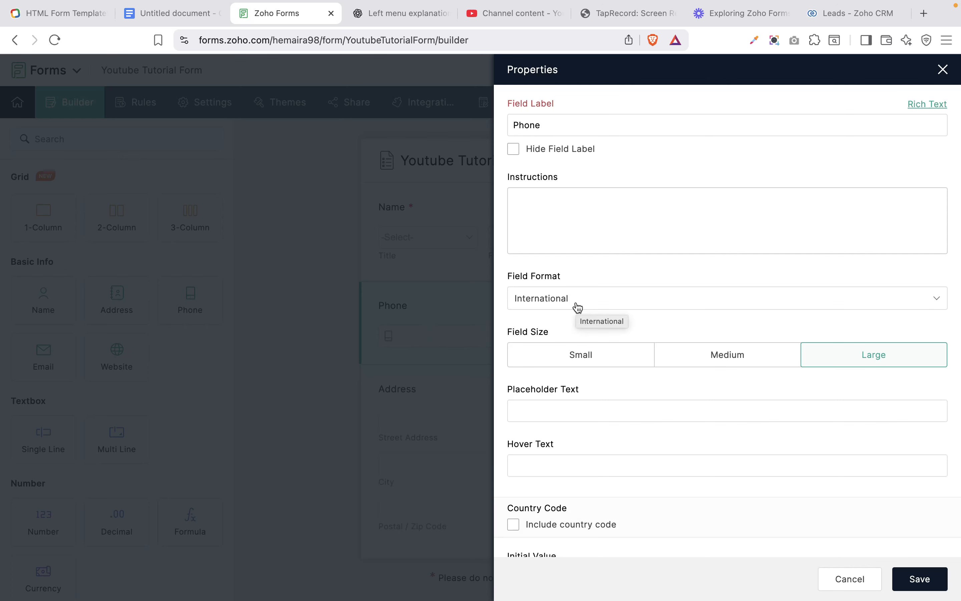
- Enable the Include country code option in the Phone field's properties, leaving the placeholder and hover texts empty
scroll(575, 307, down, 2)
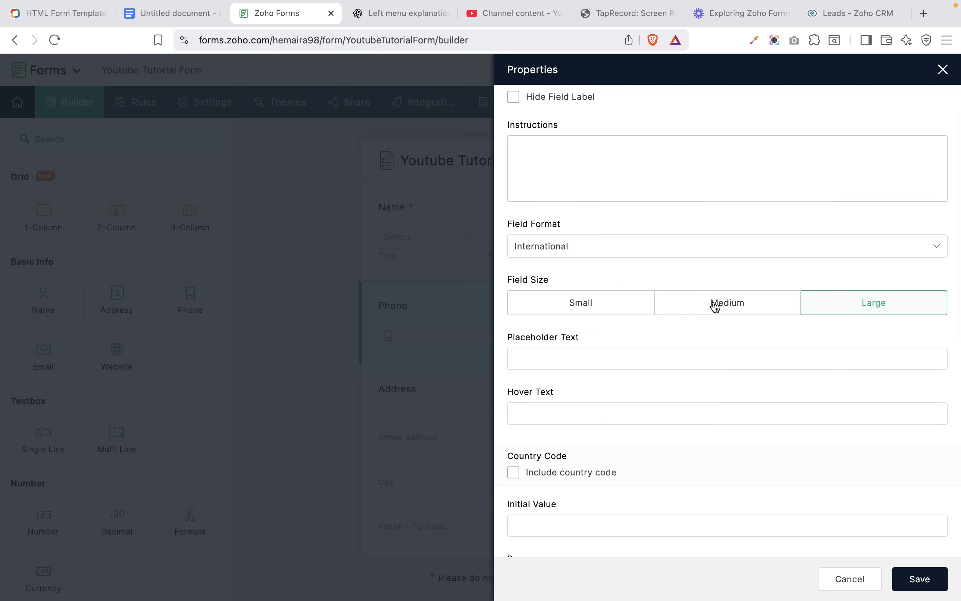
scroll(808, 307, down, 5)
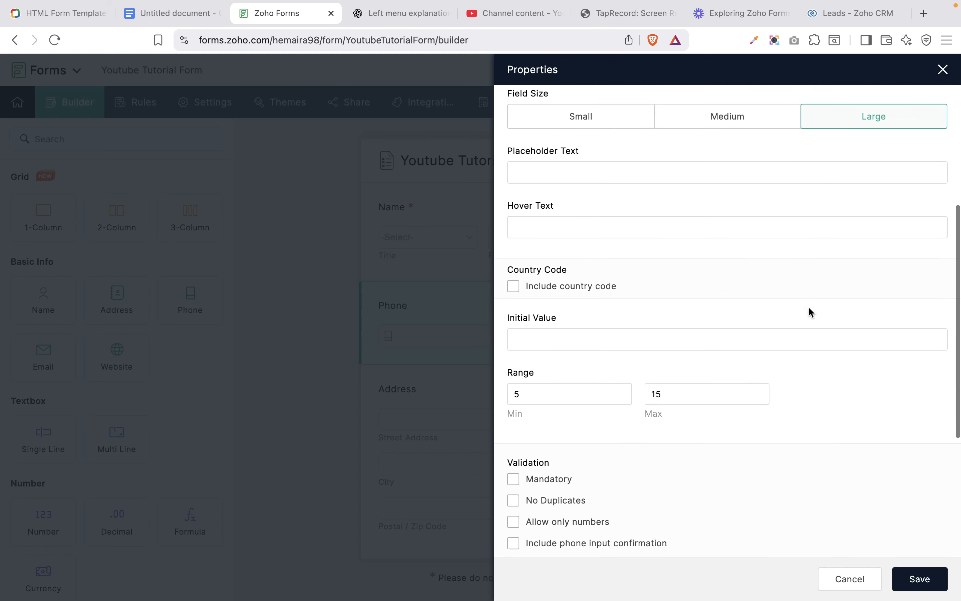
click(639, 138)
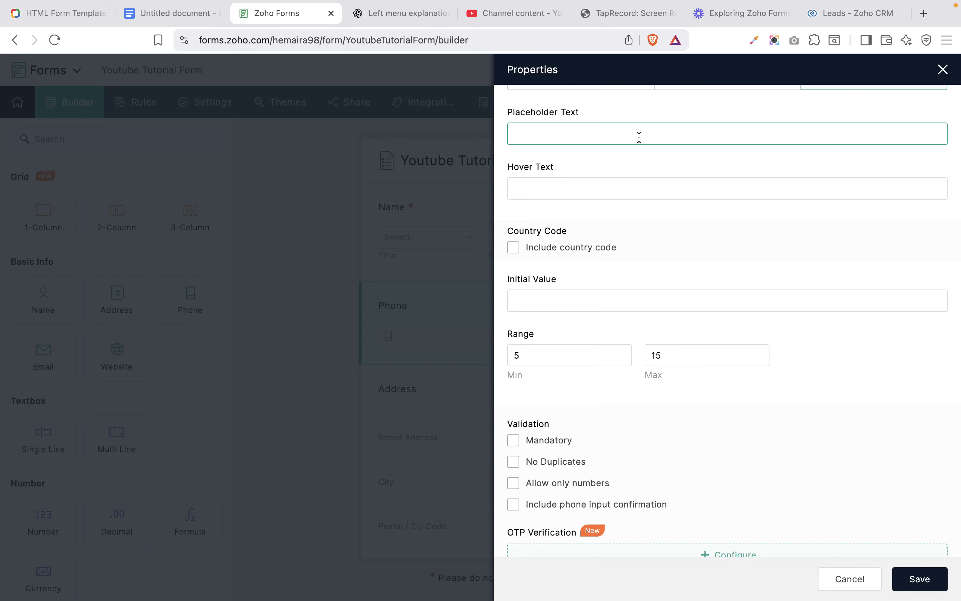
click(595, 190)
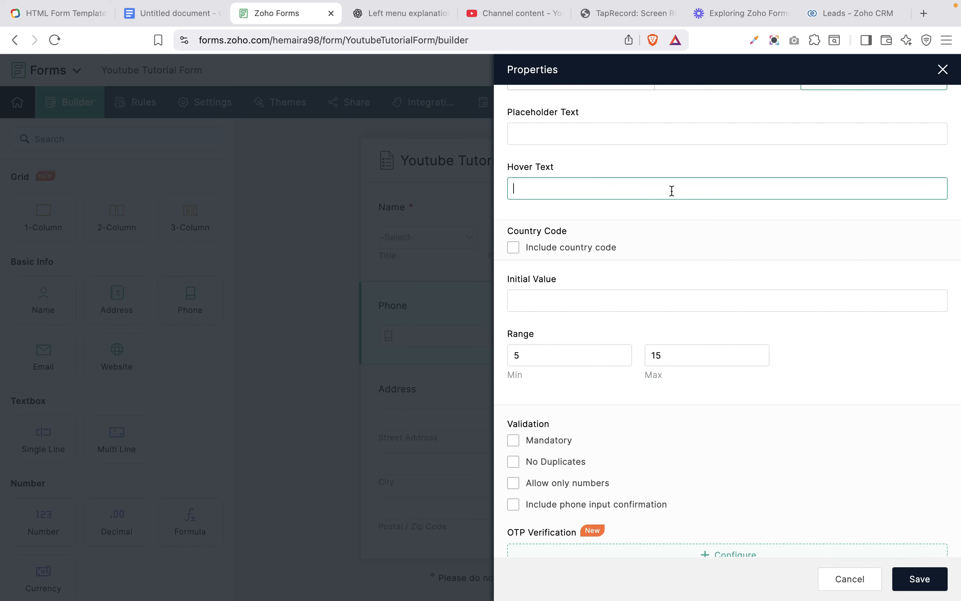
click(515, 254)
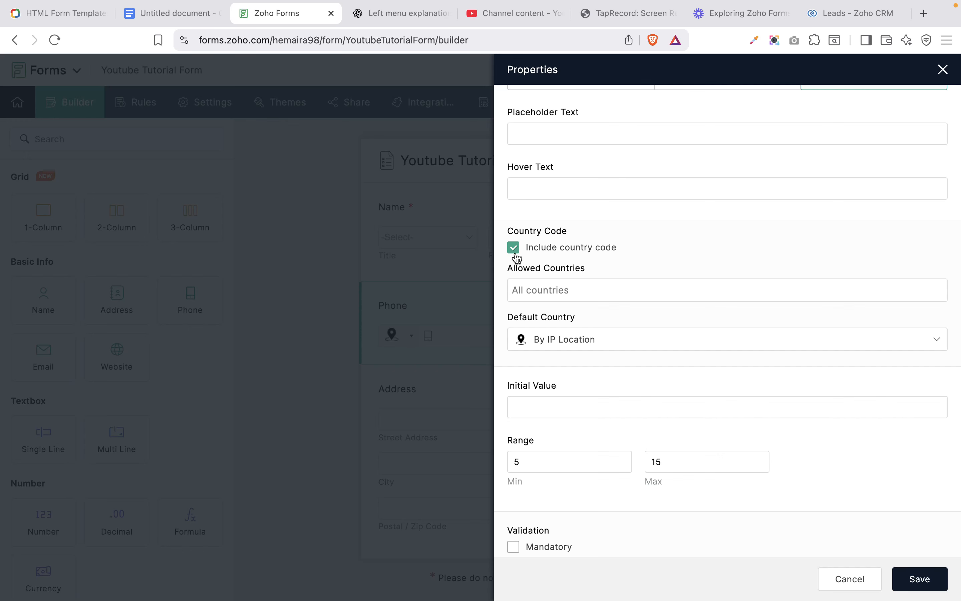
- Try British Virgin Islands as an allowed country for the Phone field's country code, clearing the selection again
click(591, 281)
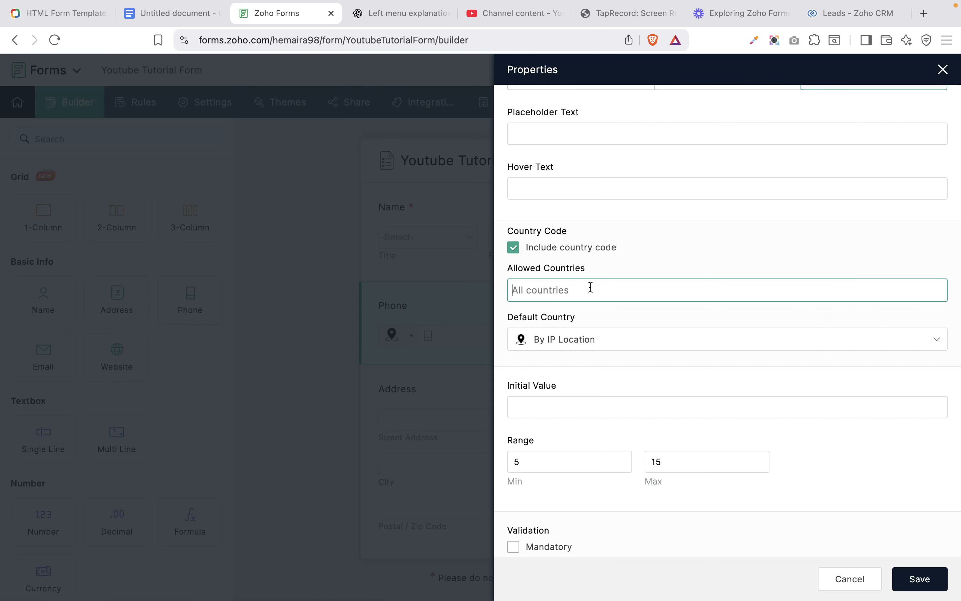
click(603, 255)
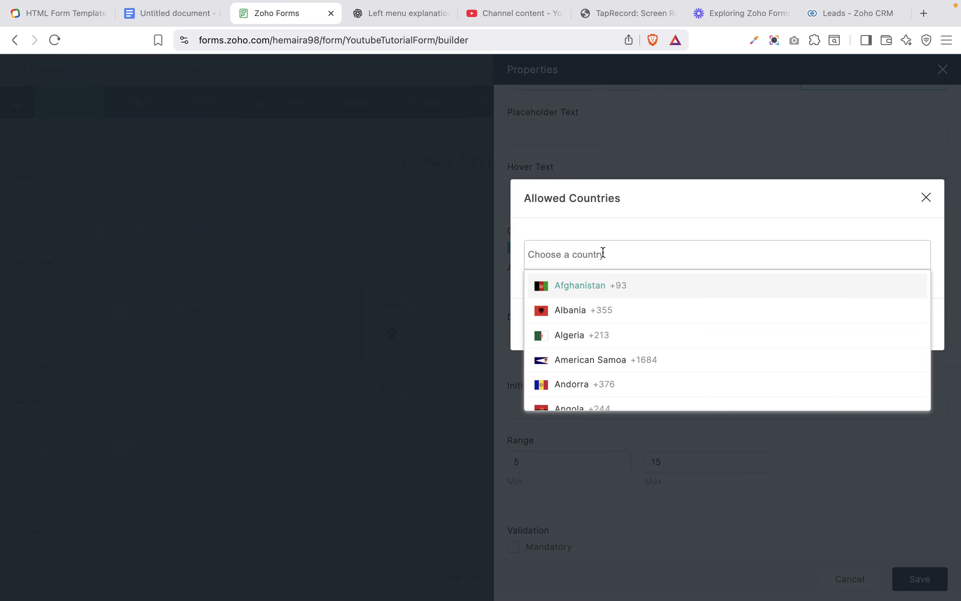
scroll(635, 354, down, 5)
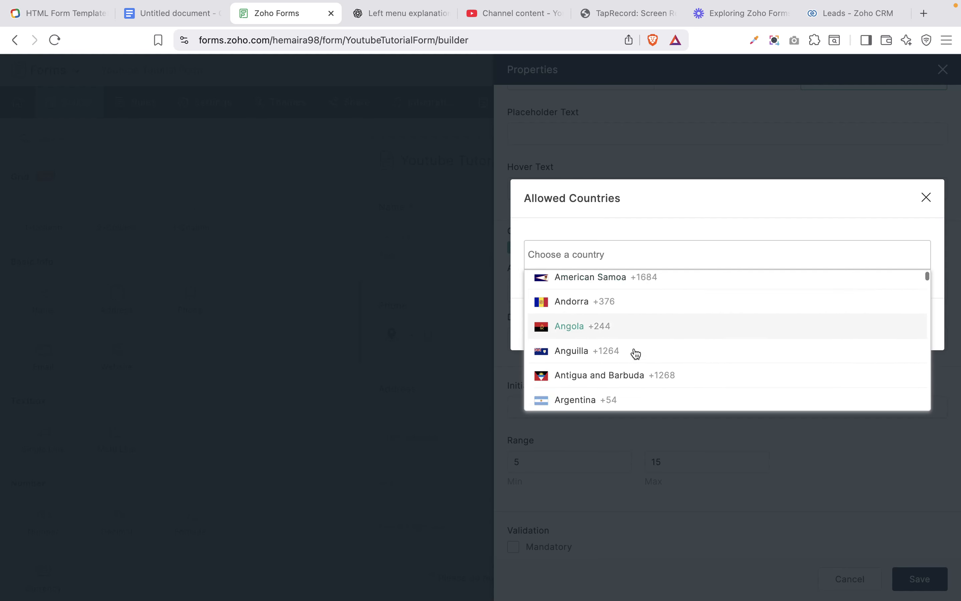
scroll(635, 354, down, 6)
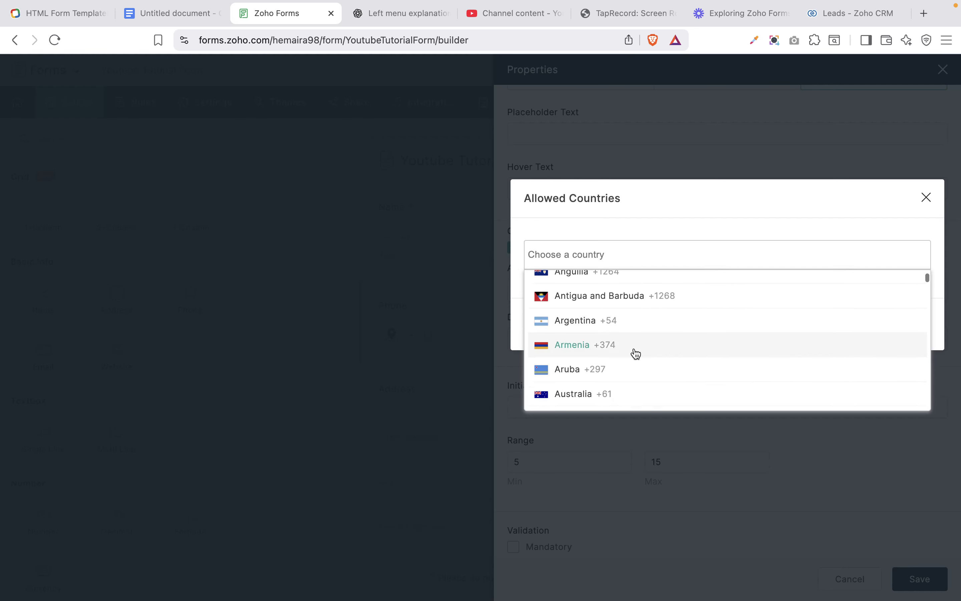
scroll(636, 354, down, 2)
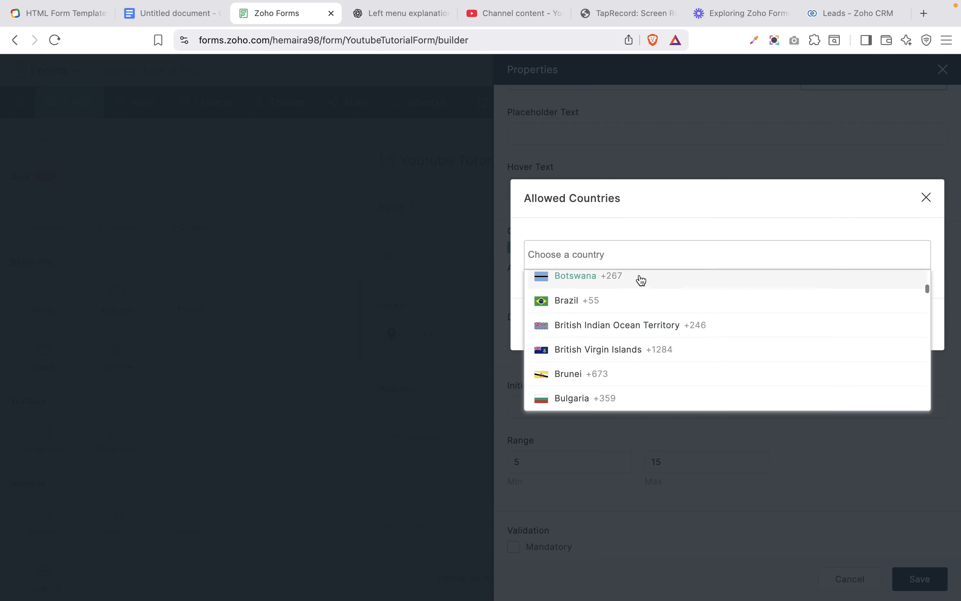
click(681, 354)
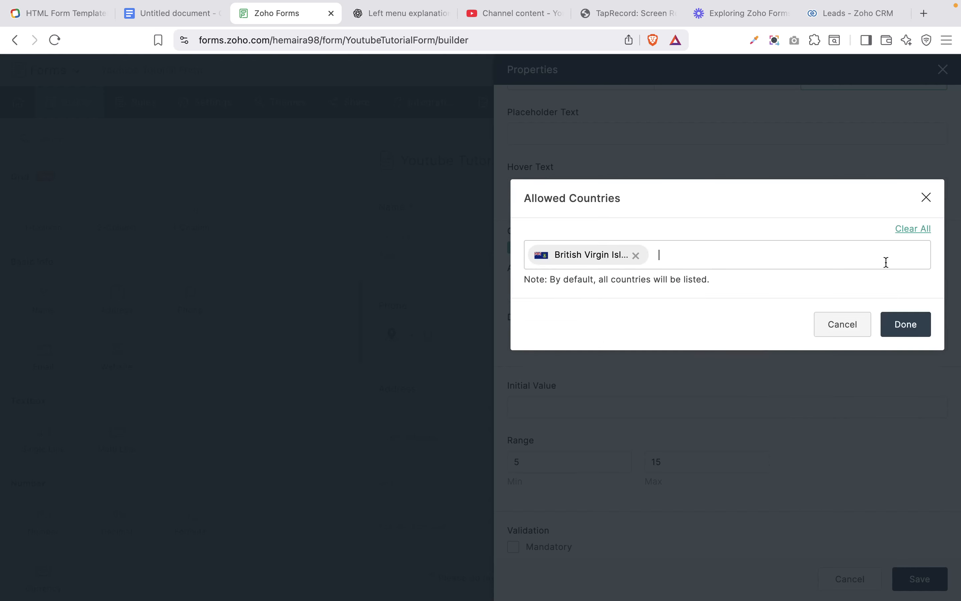
click(913, 229)
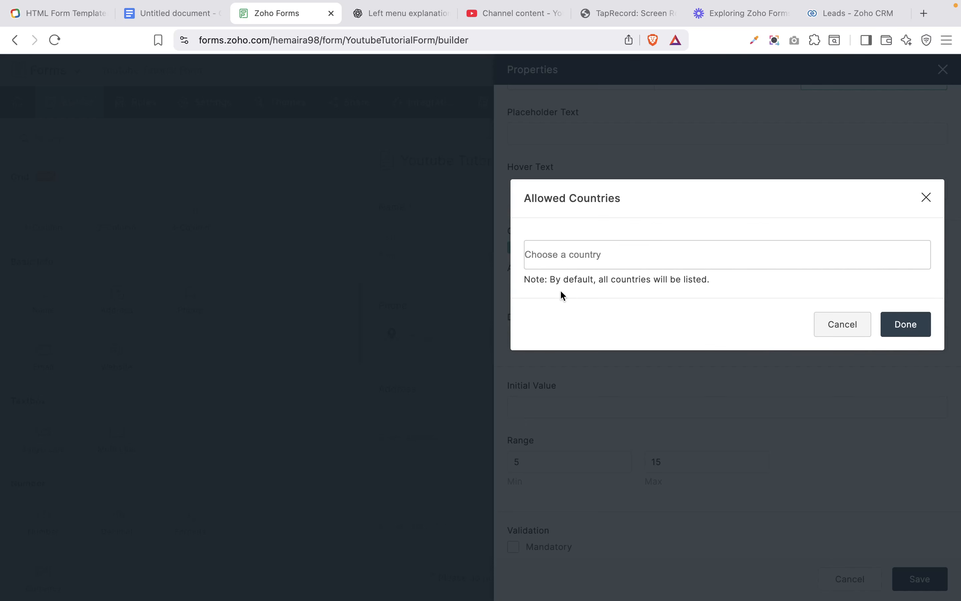
click(908, 323)
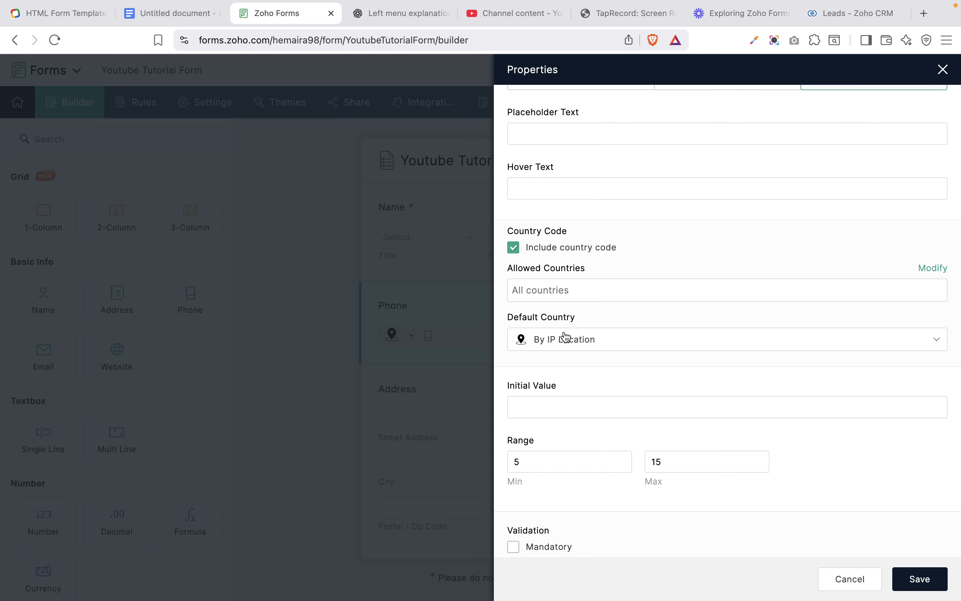
- Look through the Phone field's Default Country choices and leave By IP Location selected
click(572, 340)
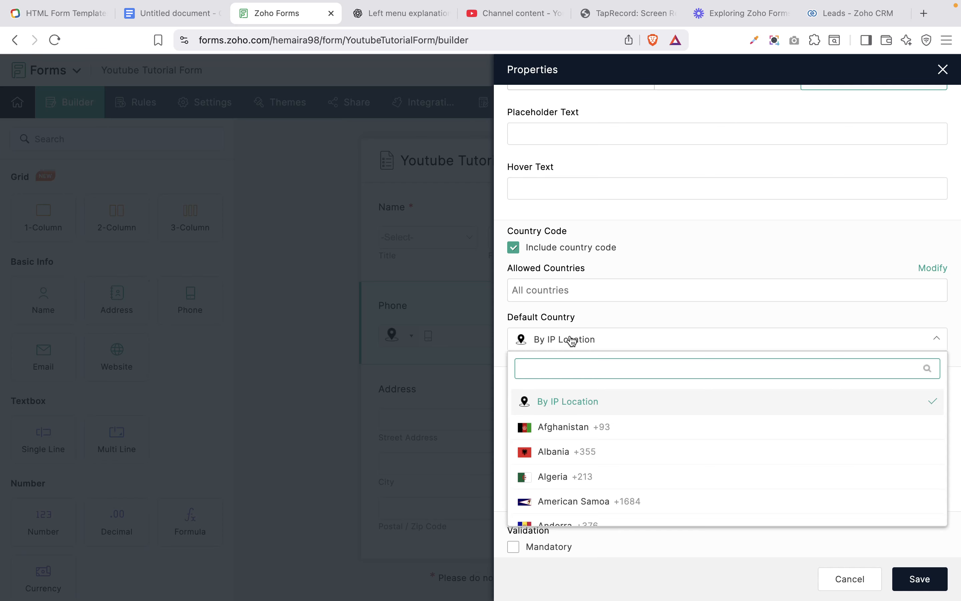
scroll(586, 479, down, 2)
scroll(587, 480, down, 10)
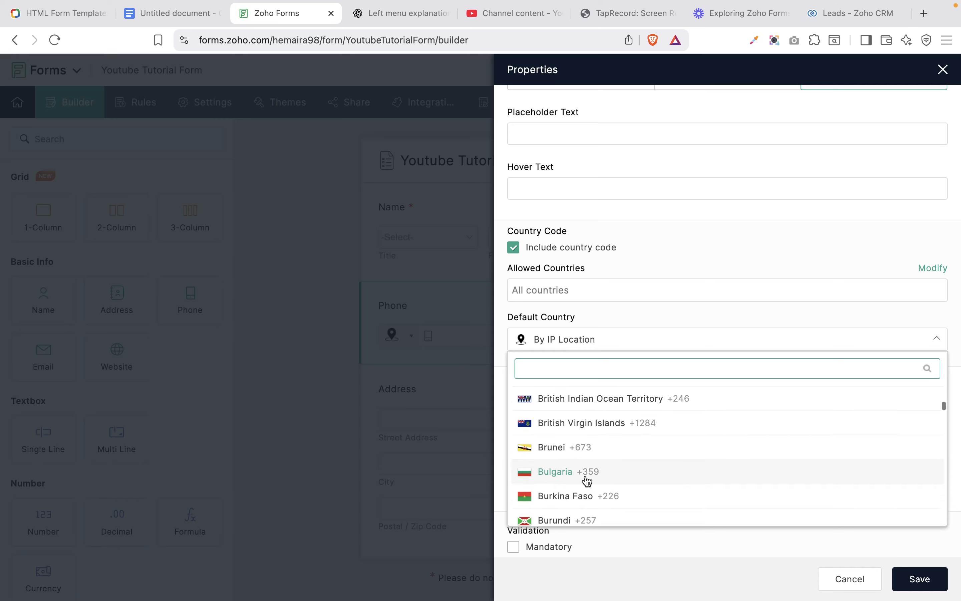
click(656, 291)
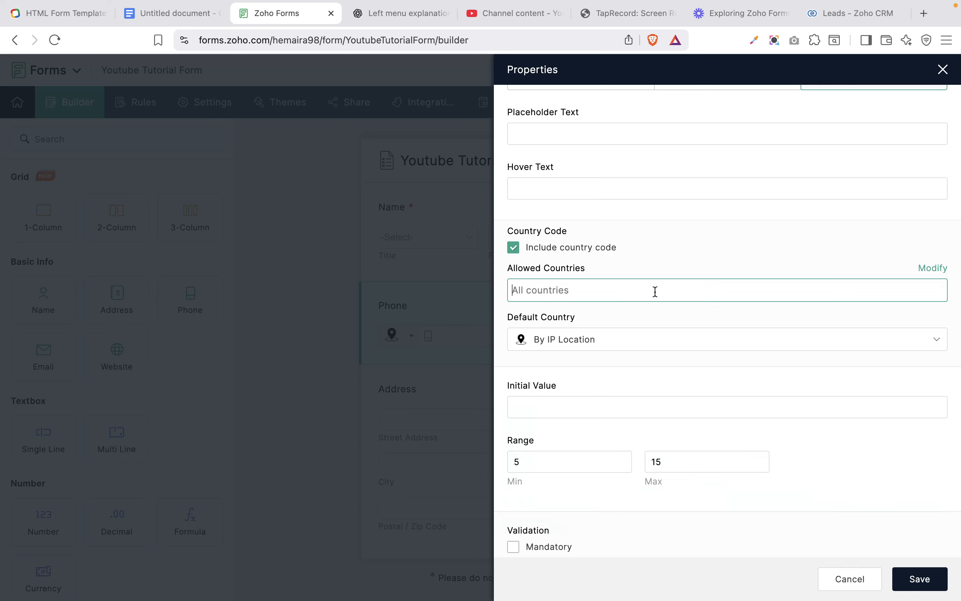
click(840, 332)
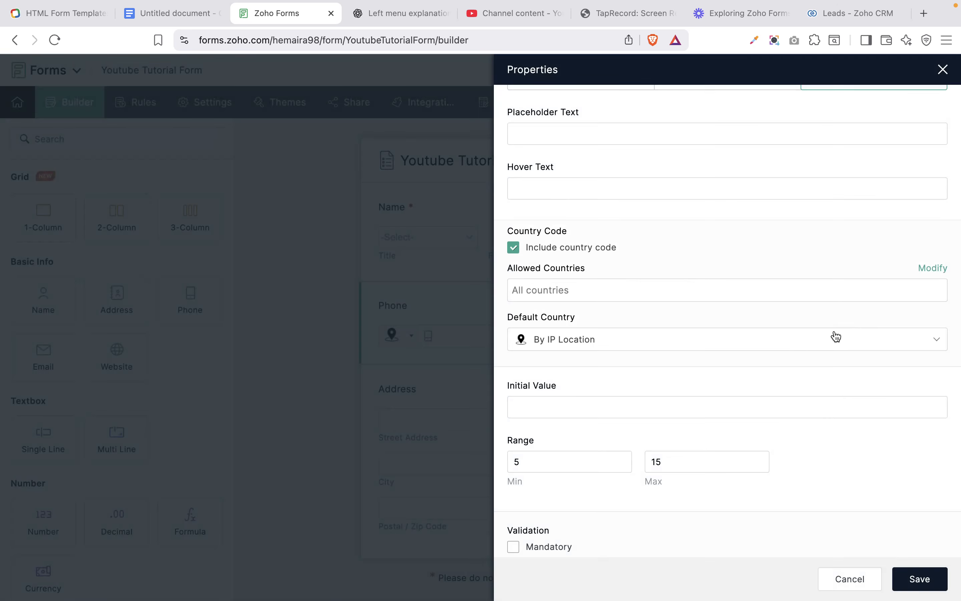
click(679, 343)
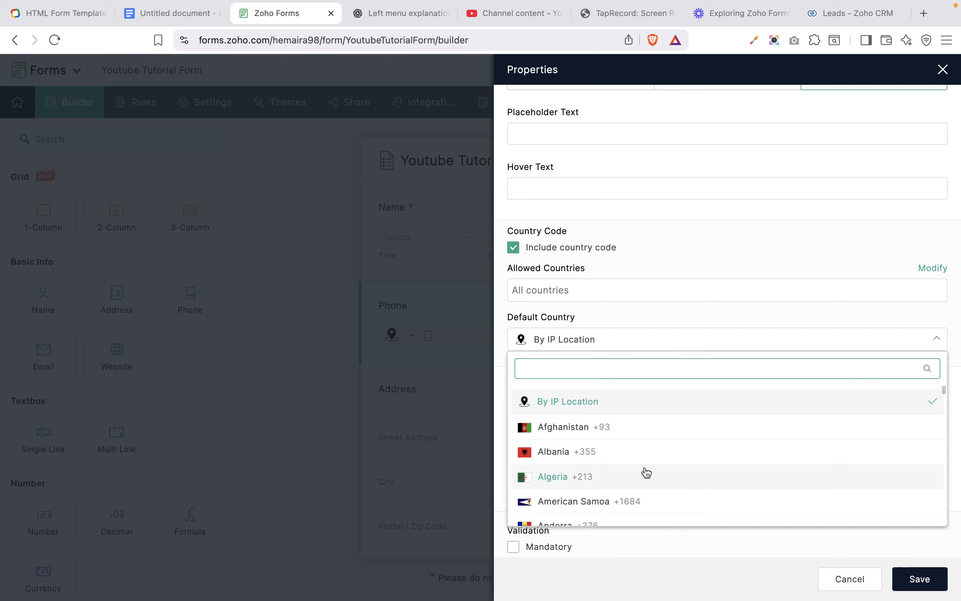
scroll(645, 472, down, 3)
scroll(648, 473, down, 20)
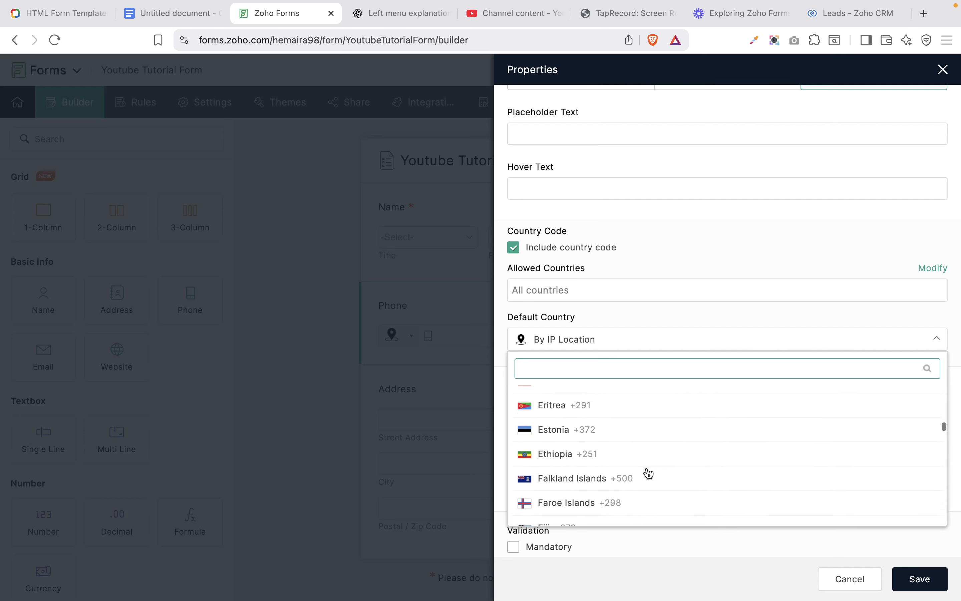
scroll(648, 473, down, 20)
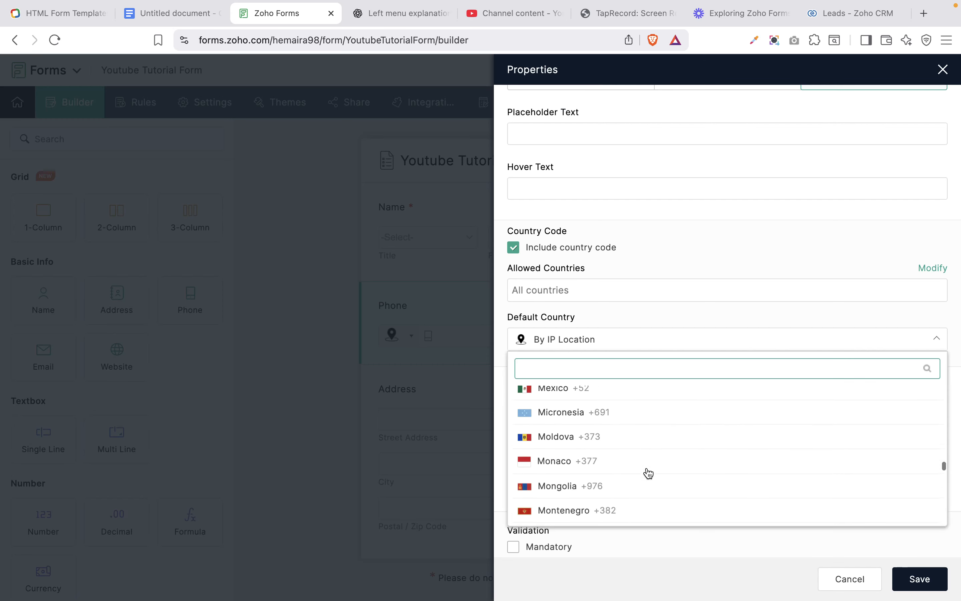
scroll(649, 473, down, 1)
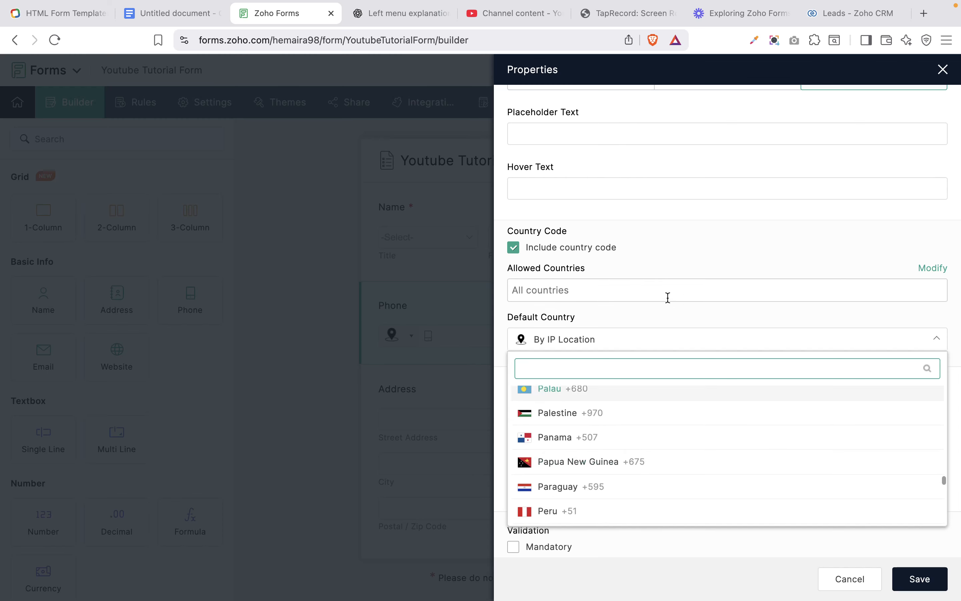
click(657, 320)
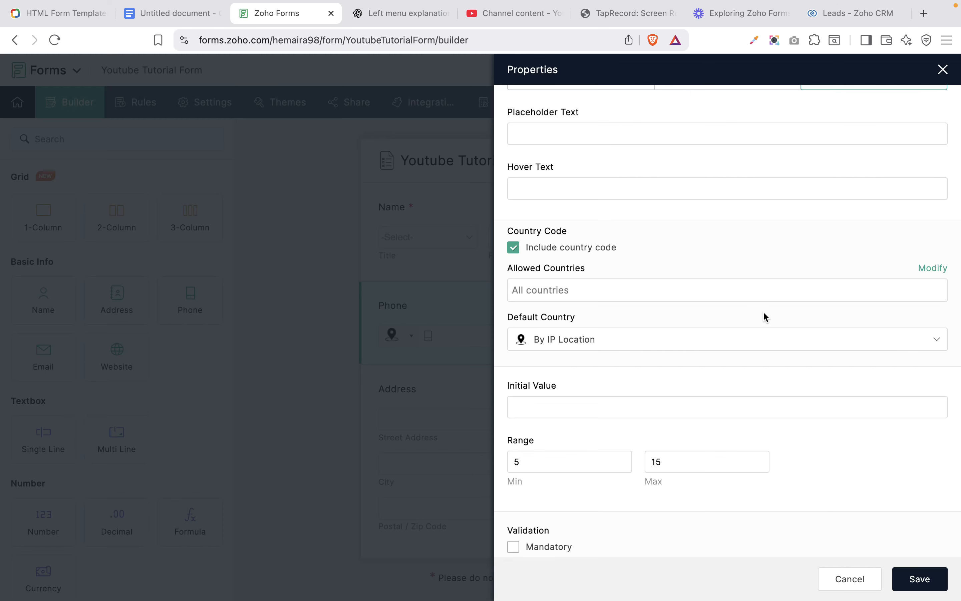
- Enable the Mandatory, No Duplicates and Include phone input confirmation validations for the Phone field
scroll(717, 406, down, 5)
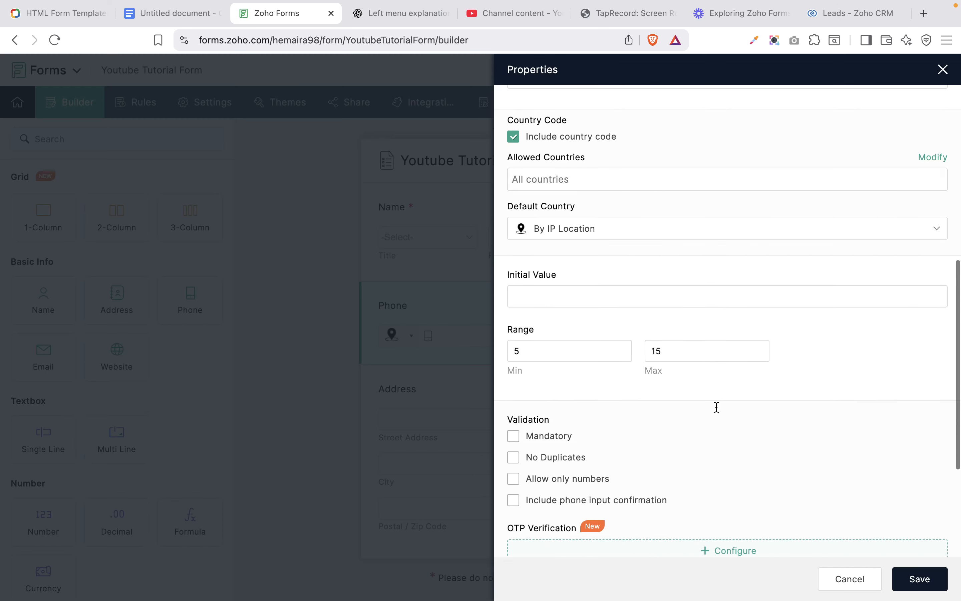
click(679, 205)
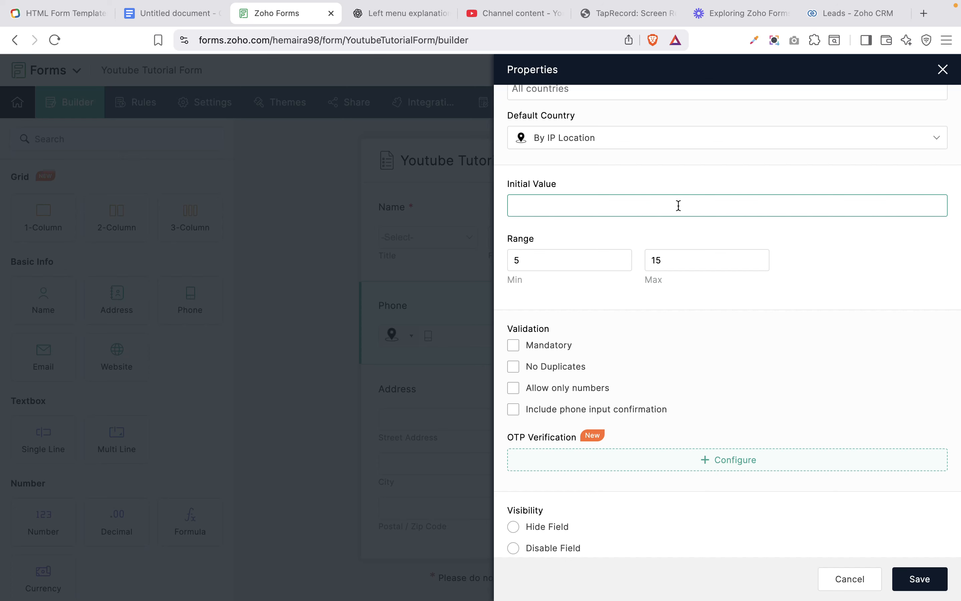
scroll(695, 336, down, 3)
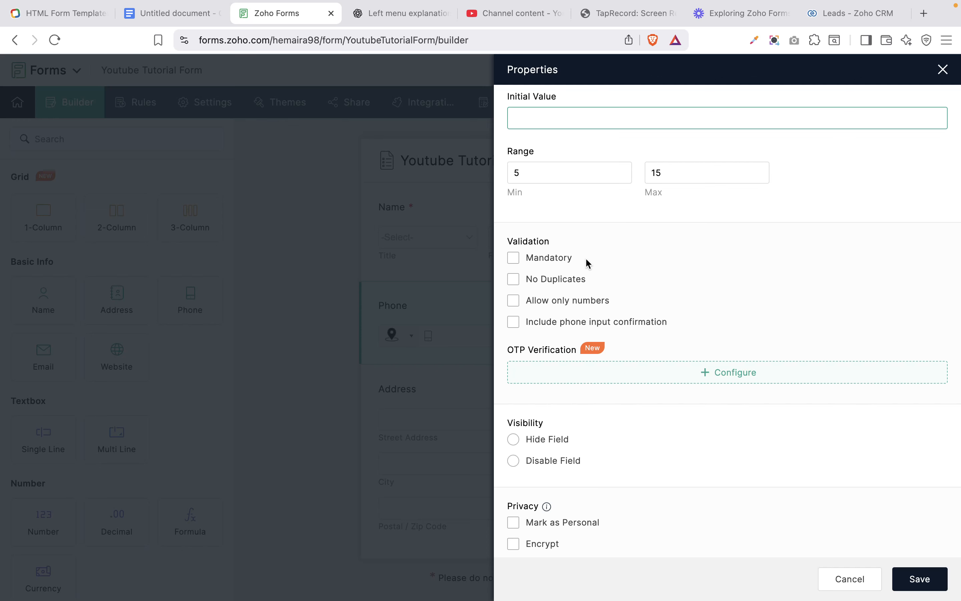
click(553, 257)
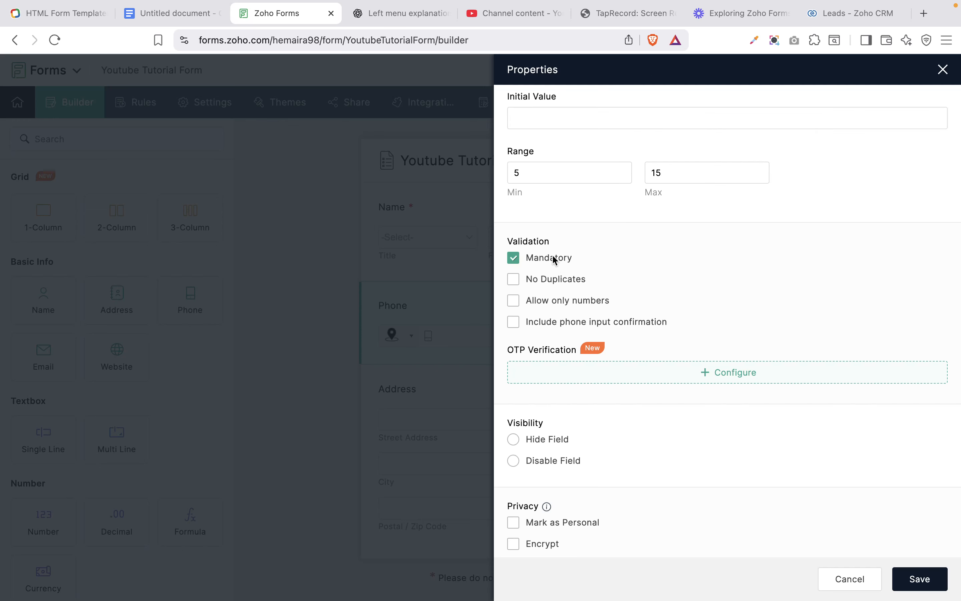
click(545, 283)
click(579, 305)
click(578, 305)
click(587, 325)
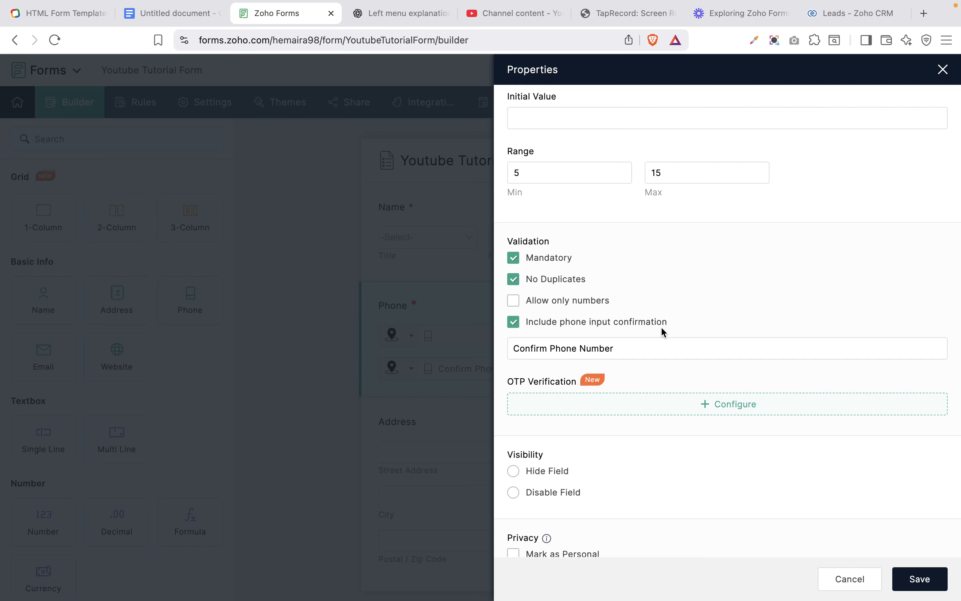
click(647, 346)
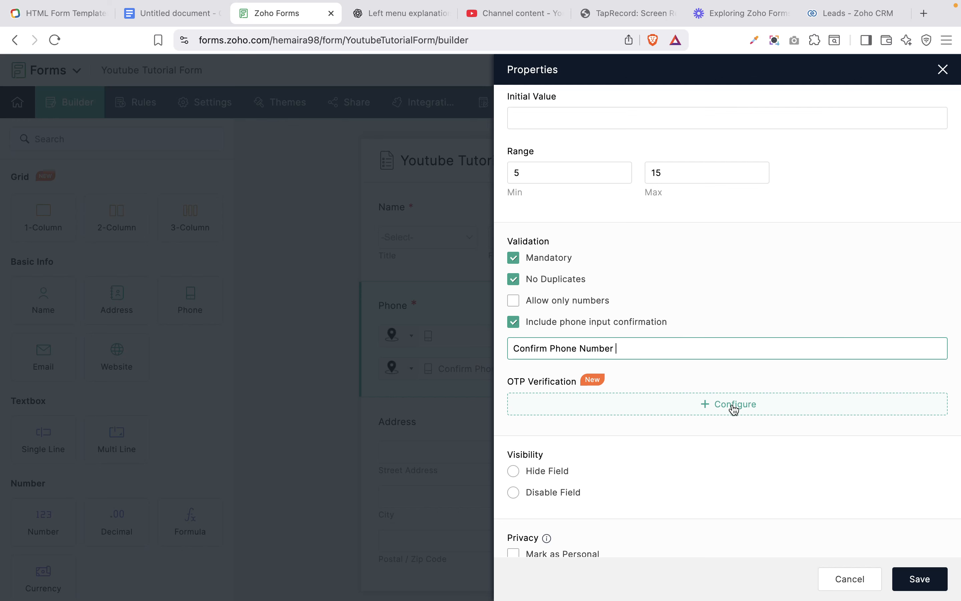
- View the SMS and WhatsApp options of the Phone field's OTP verification and close them without choosing one
click(744, 410)
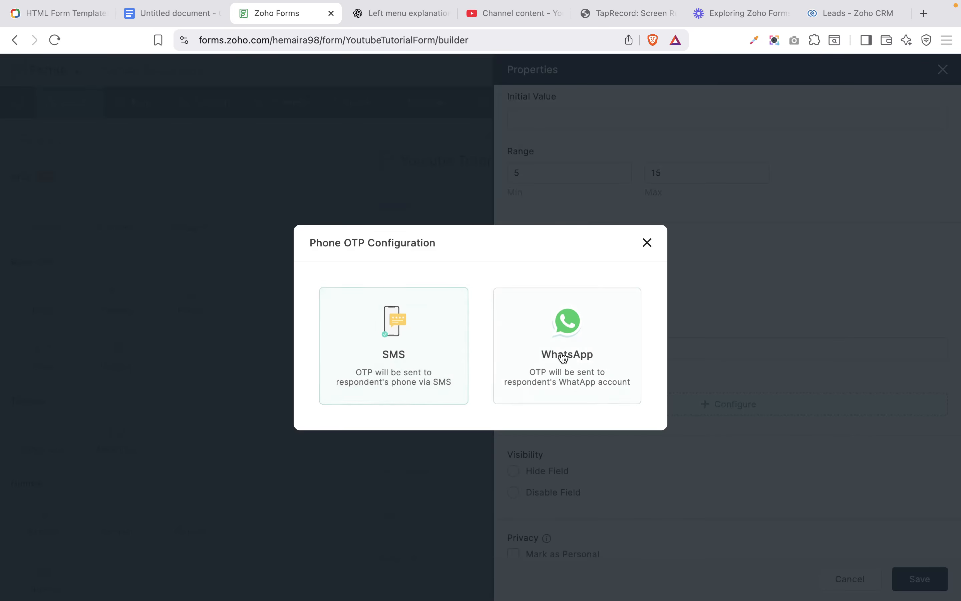
click(646, 243)
scroll(666, 411, down, 2)
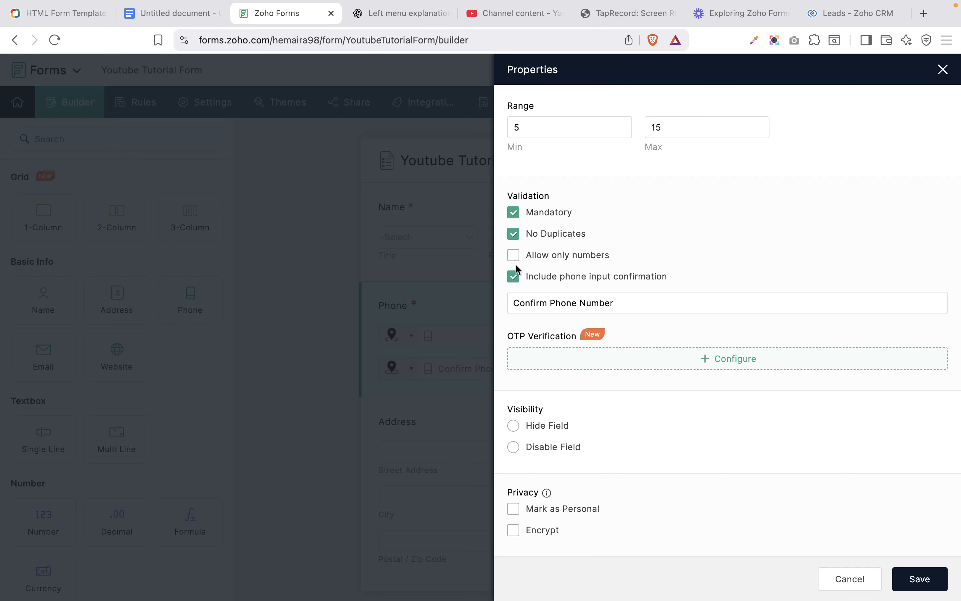
- Turn off the phone input confirmation, No Duplicates and Mandatory validations again
click(513, 277)
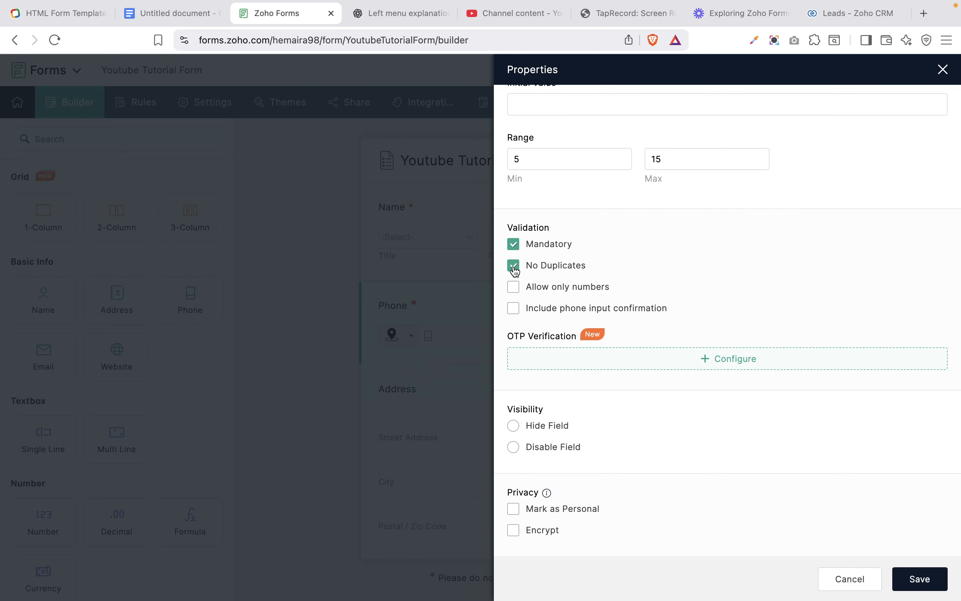
click(514, 266)
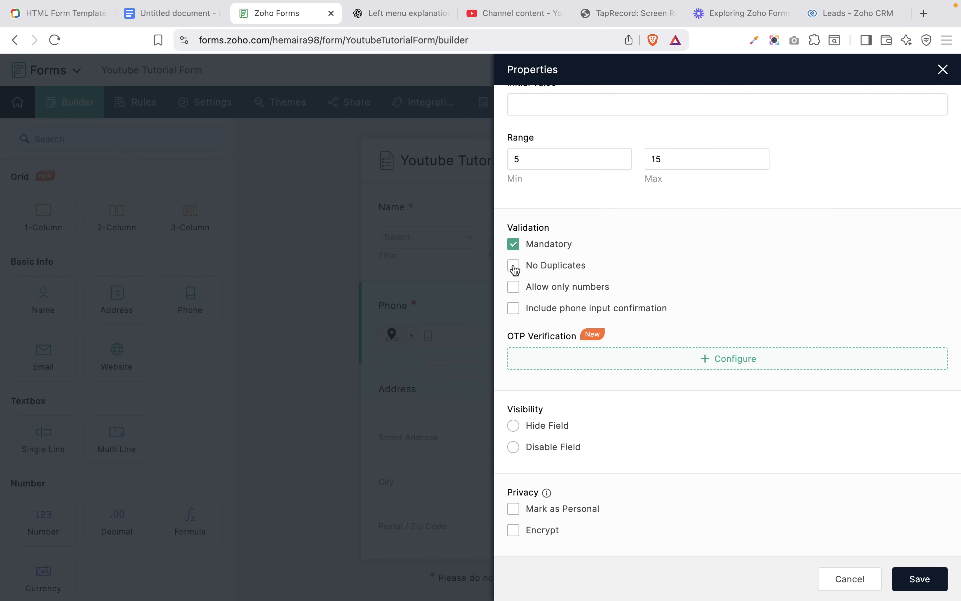
click(513, 244)
- Save the Phone field's properties and add an Email field between the Phone and Address fields
scroll(683, 209, up, 10)
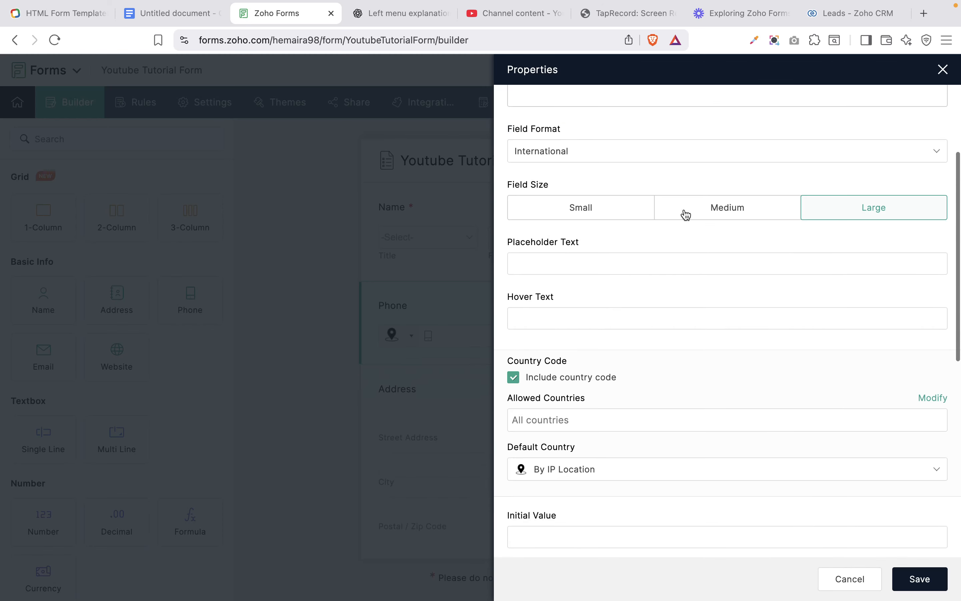
scroll(686, 214, up, 4)
scroll(685, 208, down, 5)
mouse_move(913, 581)
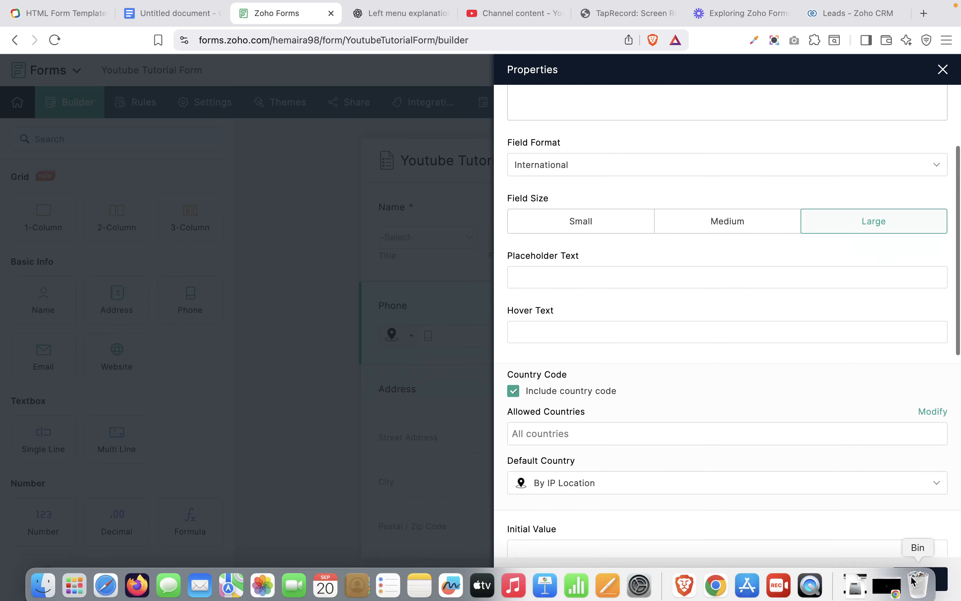
click(931, 581)
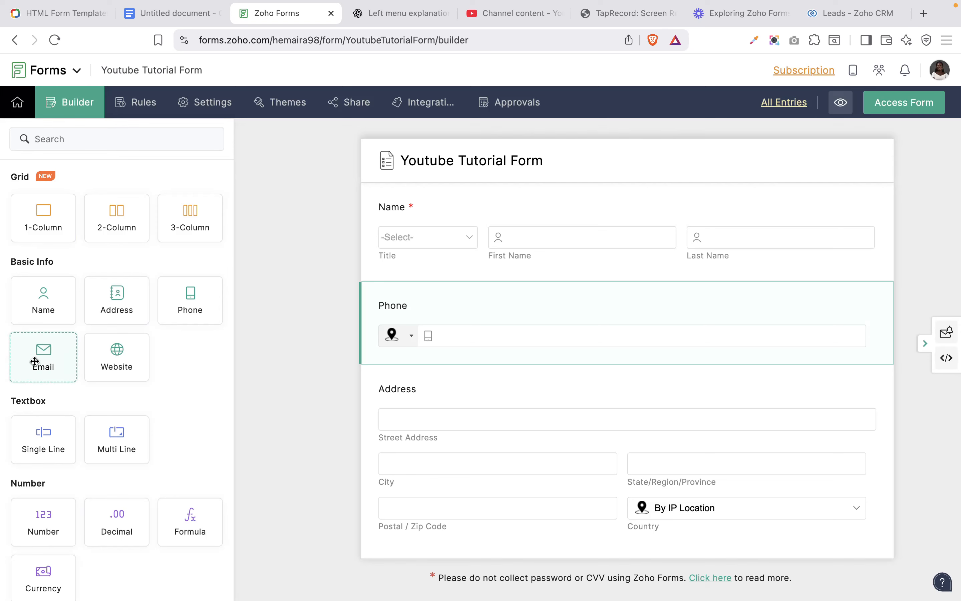
drag(35, 361, 426, 390)
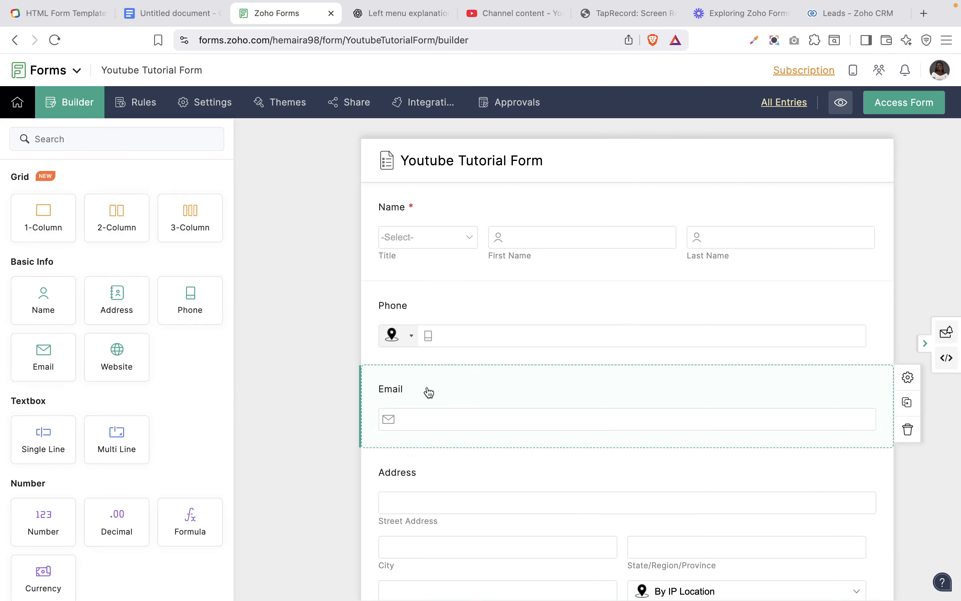
- Open the Email field's properties and review its label, instructions, placeholder text, hover text, initial value and character limit settings
click(909, 379)
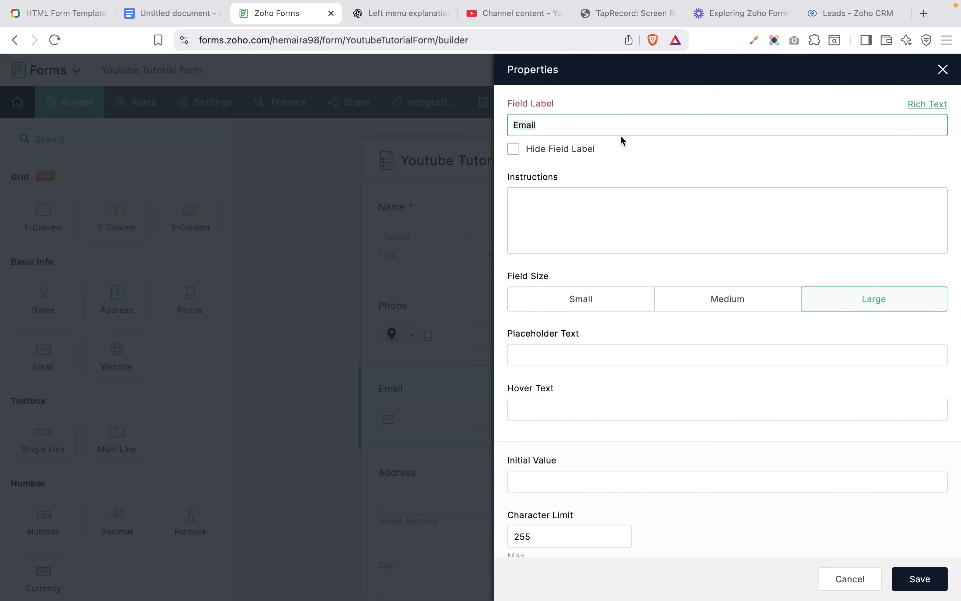
click(627, 125)
click(614, 213)
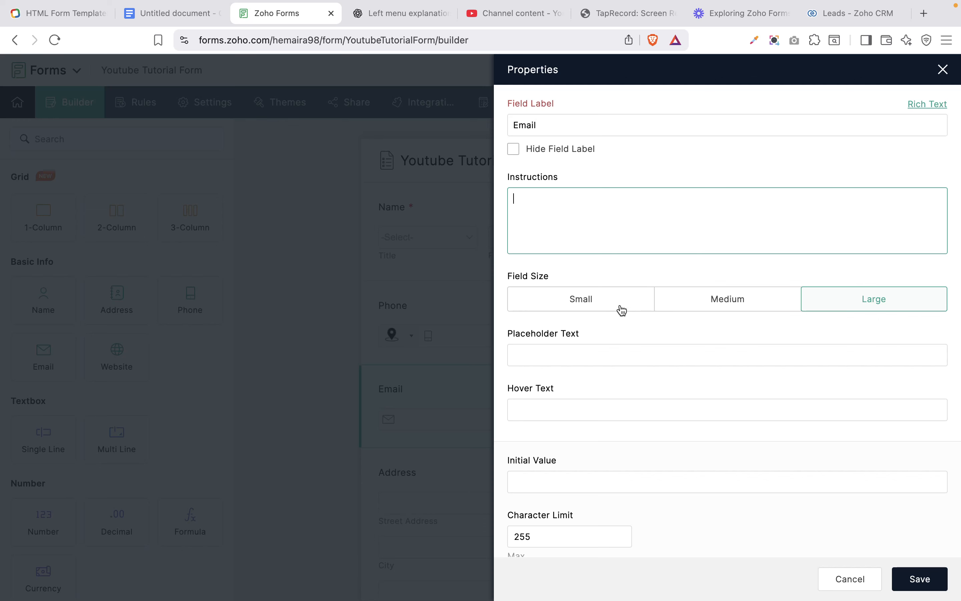
click(603, 352)
scroll(603, 348, down, 4)
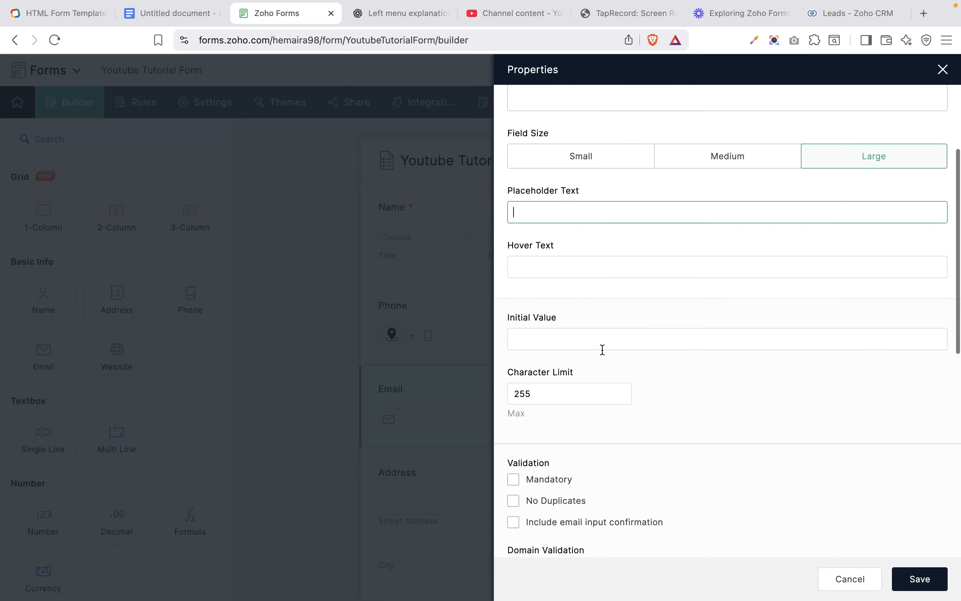
click(576, 278)
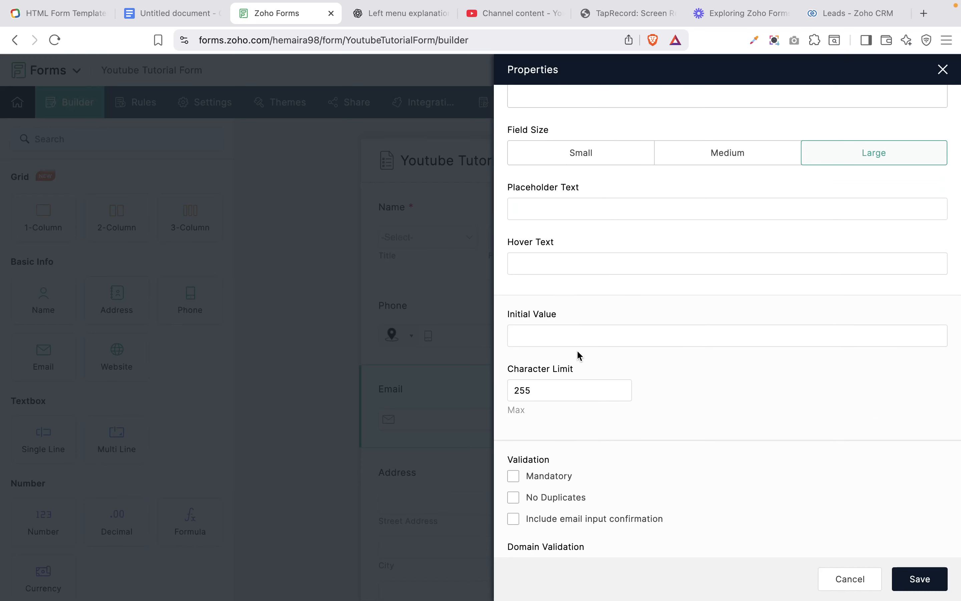
scroll(576, 350, down, 2)
click(562, 329)
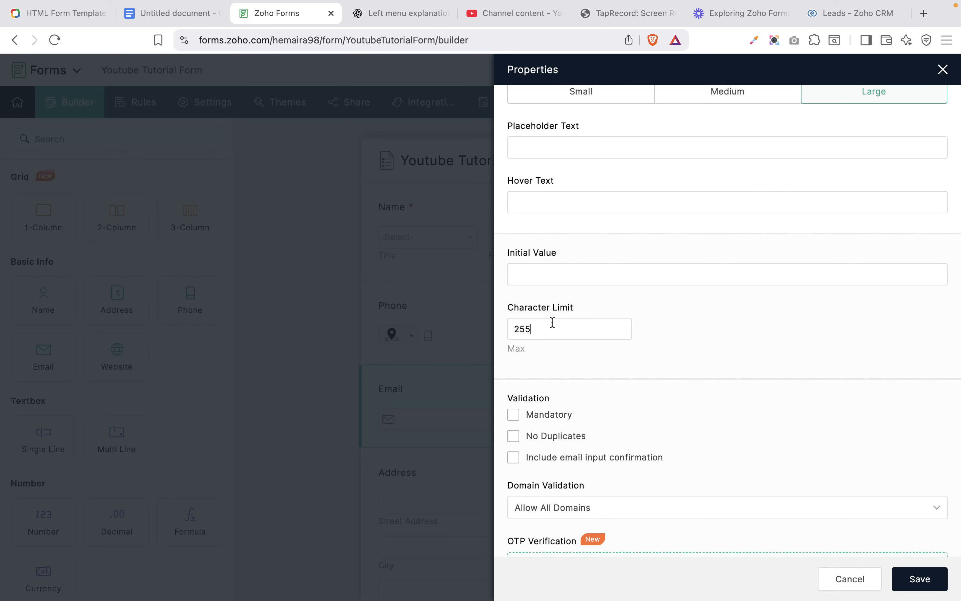
- Enable the Mandatory, No Duplicates and Include email input confirmation validations for the Email field and save its properties
scroll(552, 322, down, 2)
scroll(552, 322, down, 2)
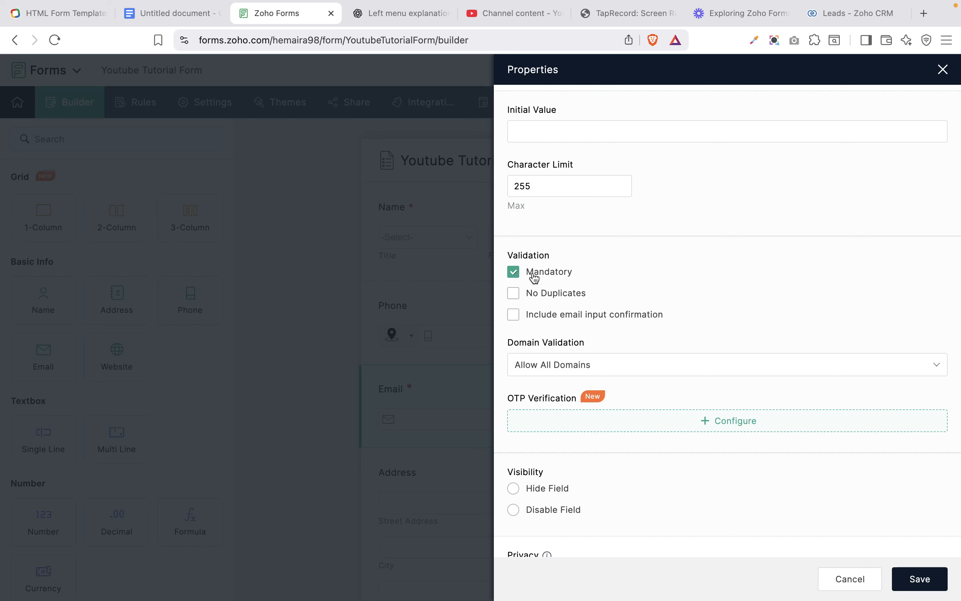
click(564, 298)
click(602, 320)
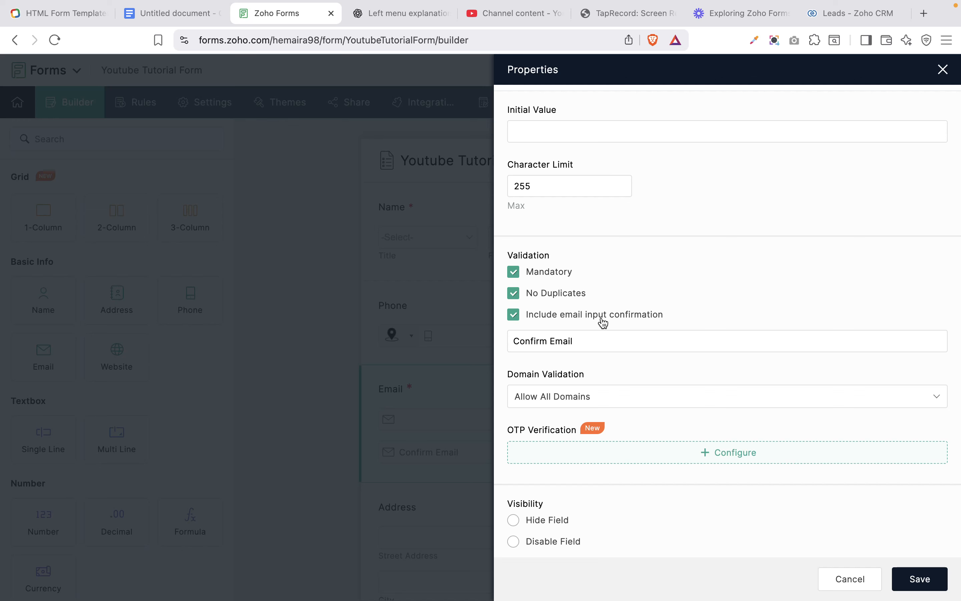
click(940, 70)
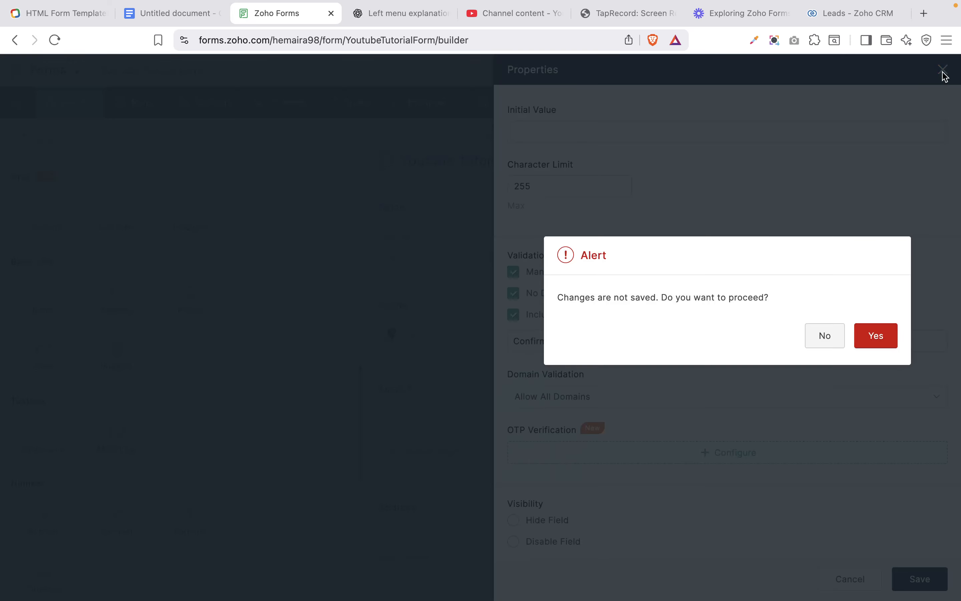
click(833, 338)
click(921, 580)
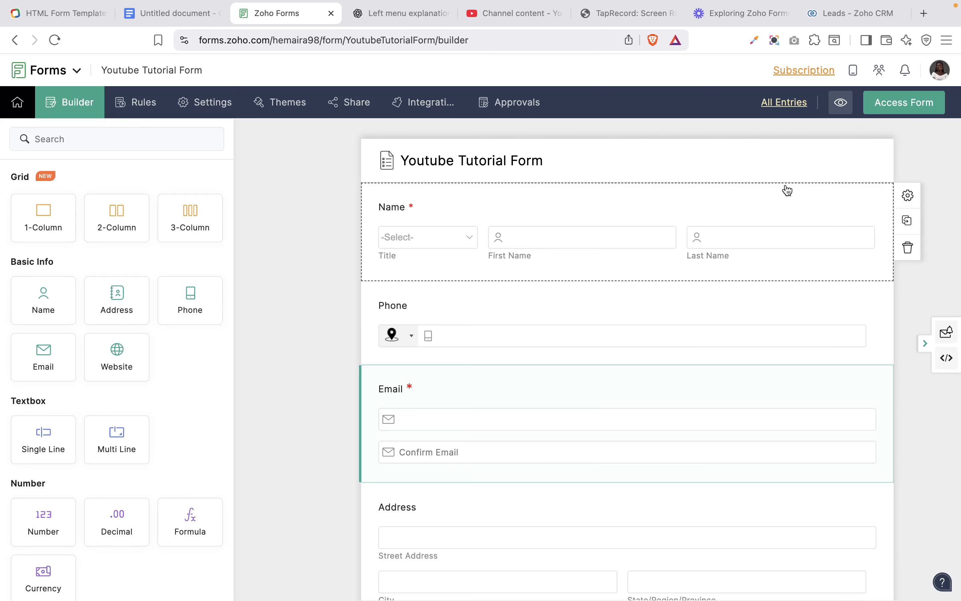
- Reopen the Email field's properties and turn off the email input confirmation
click(908, 377)
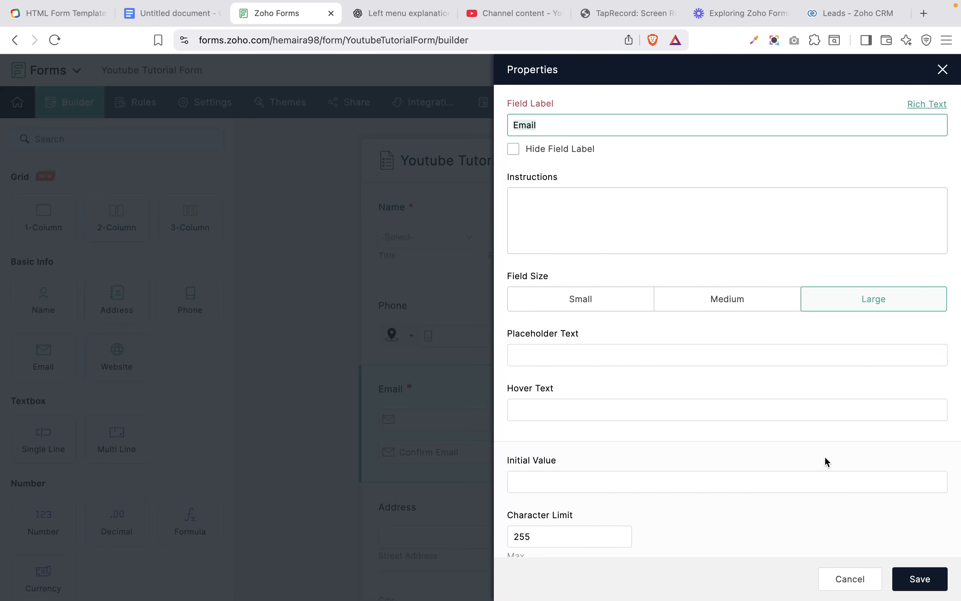
scroll(825, 457, down, 15)
scroll(576, 368, up, 7)
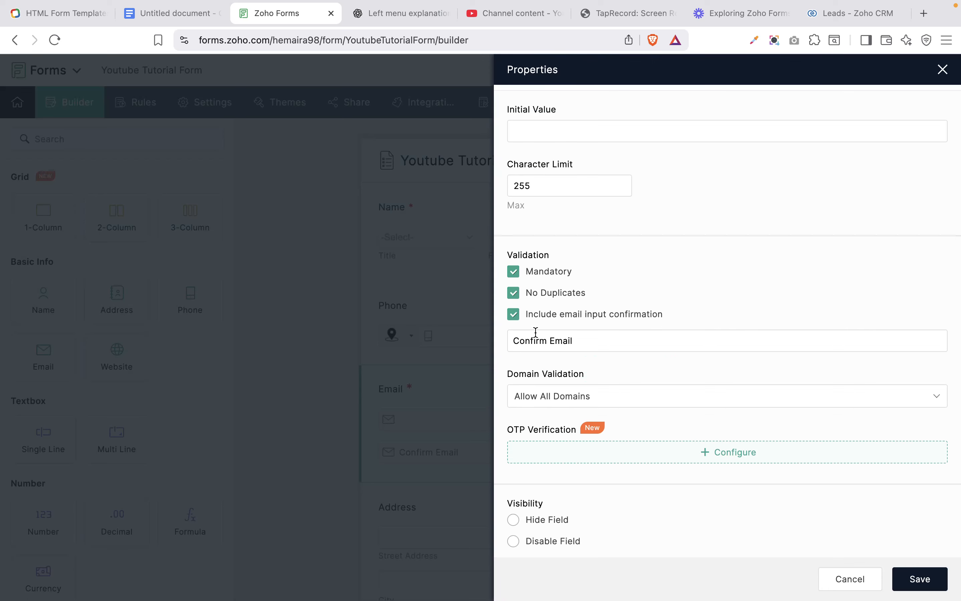
click(513, 315)
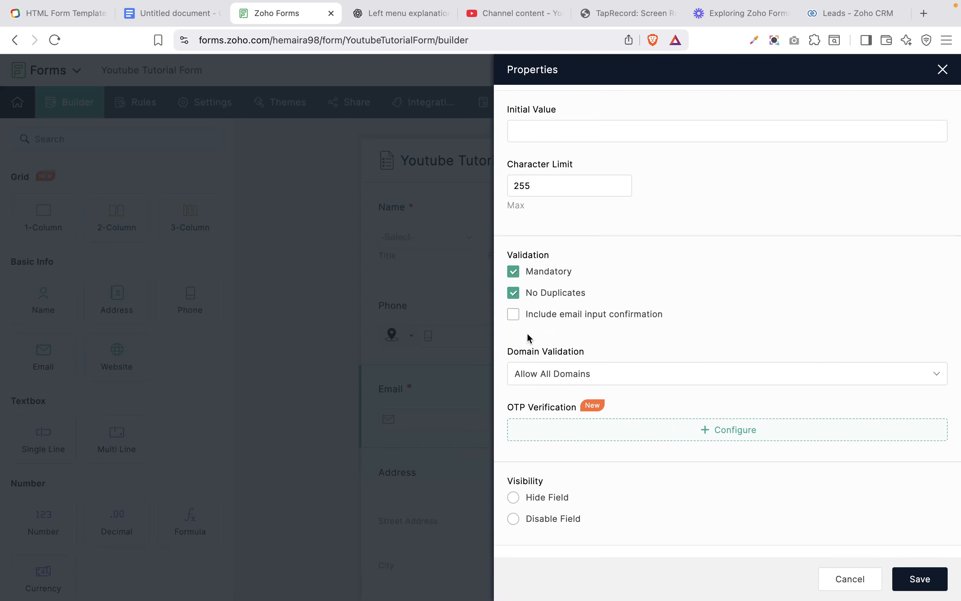
- Try Allow Specific Domains and Restrict Specific Domains as the Email field's domain validation, and return it to Allow All Domains
scroll(535, 344, down, 2)
click(557, 321)
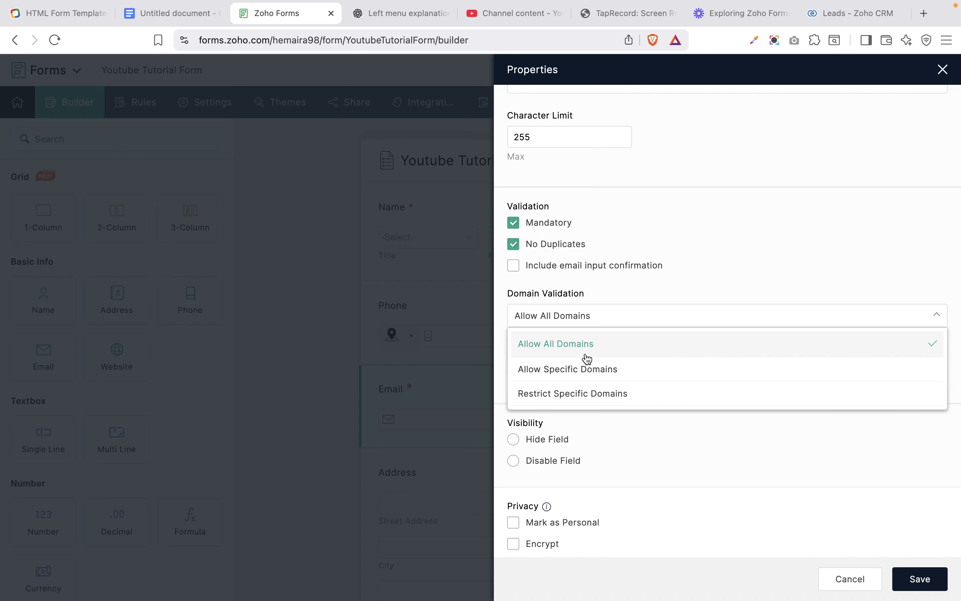
click(605, 374)
click(604, 371)
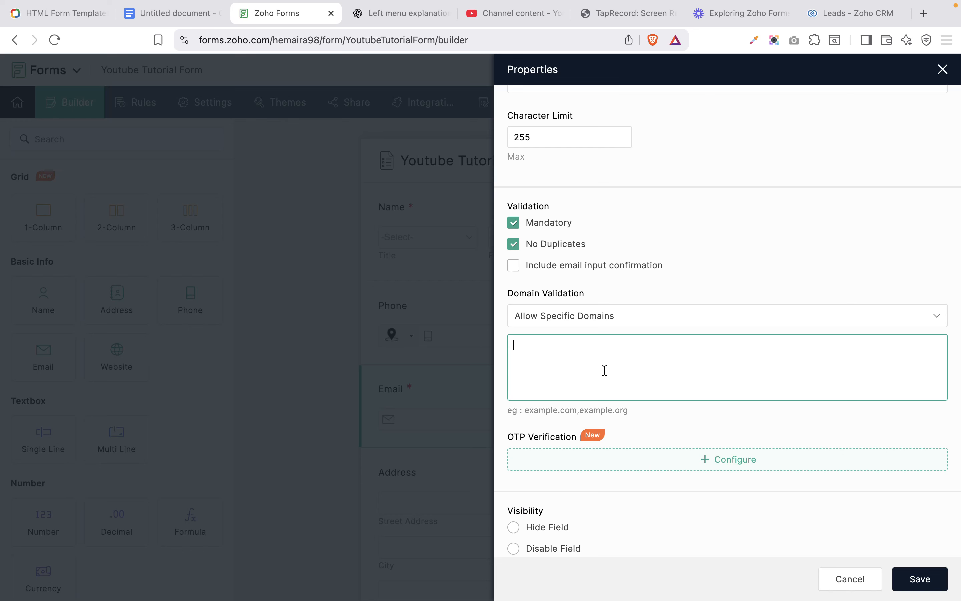
click(603, 323)
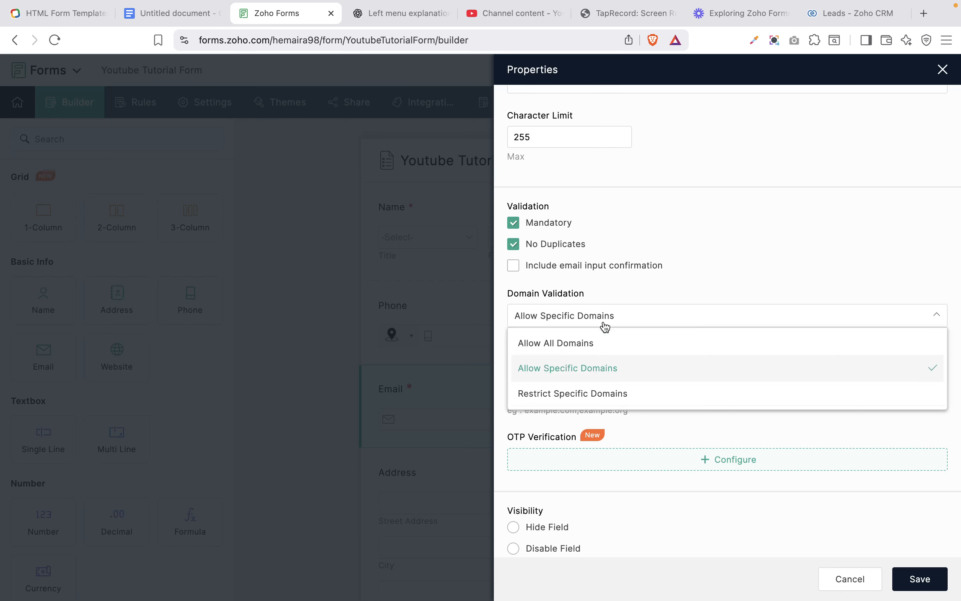
click(589, 395)
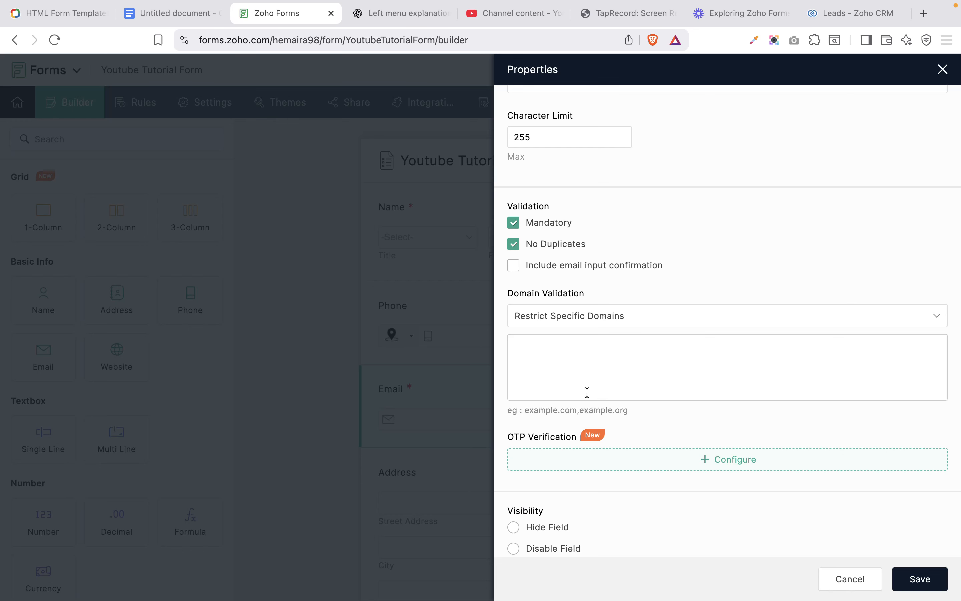
click(575, 350)
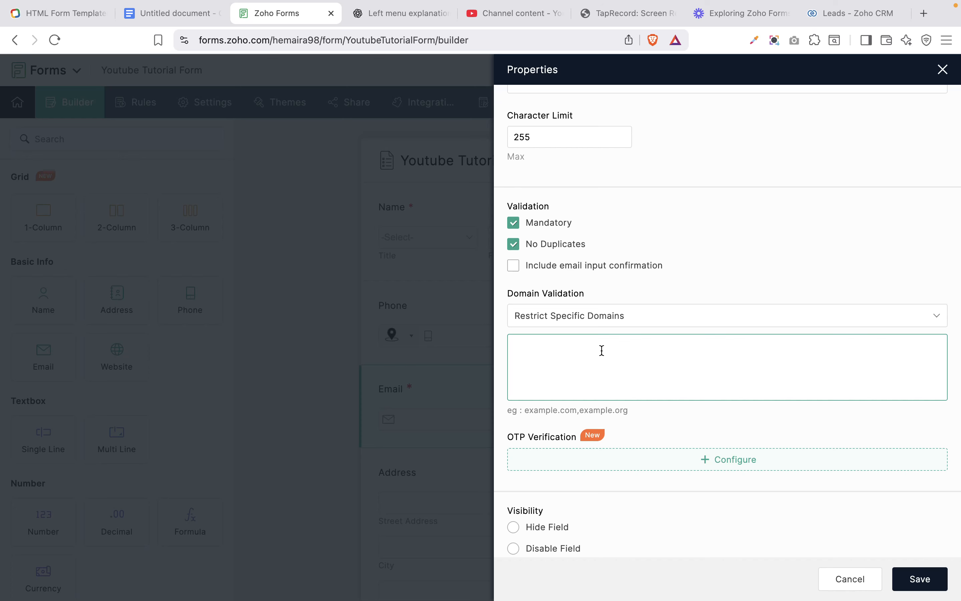
scroll(602, 349, down, 5)
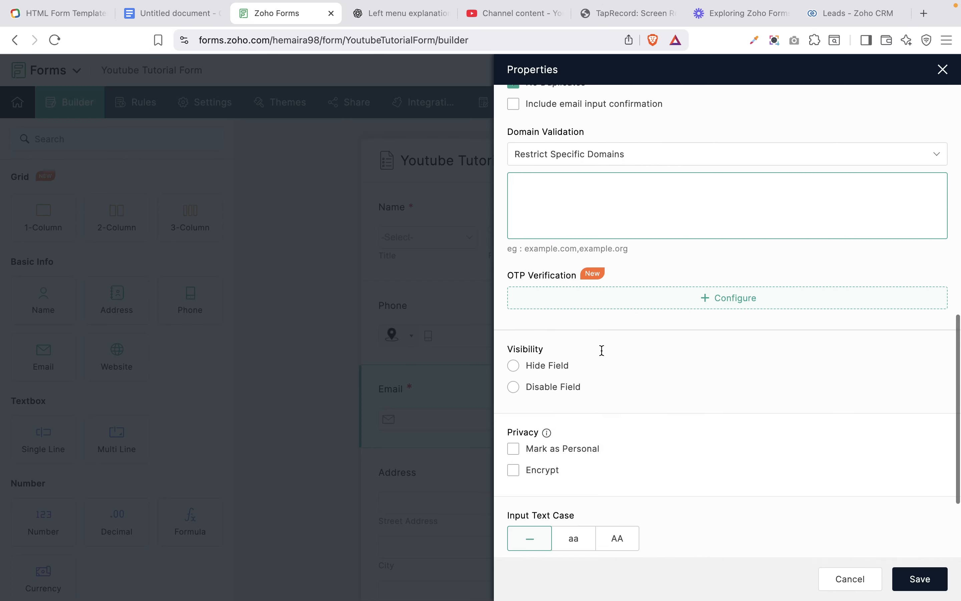
scroll(600, 352, up, 5)
click(520, 315)
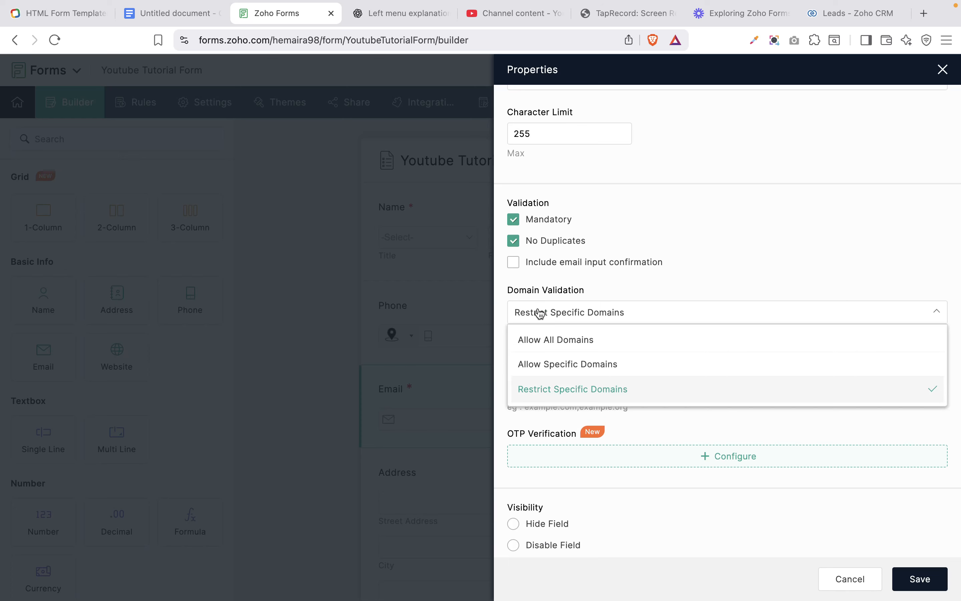
click(563, 339)
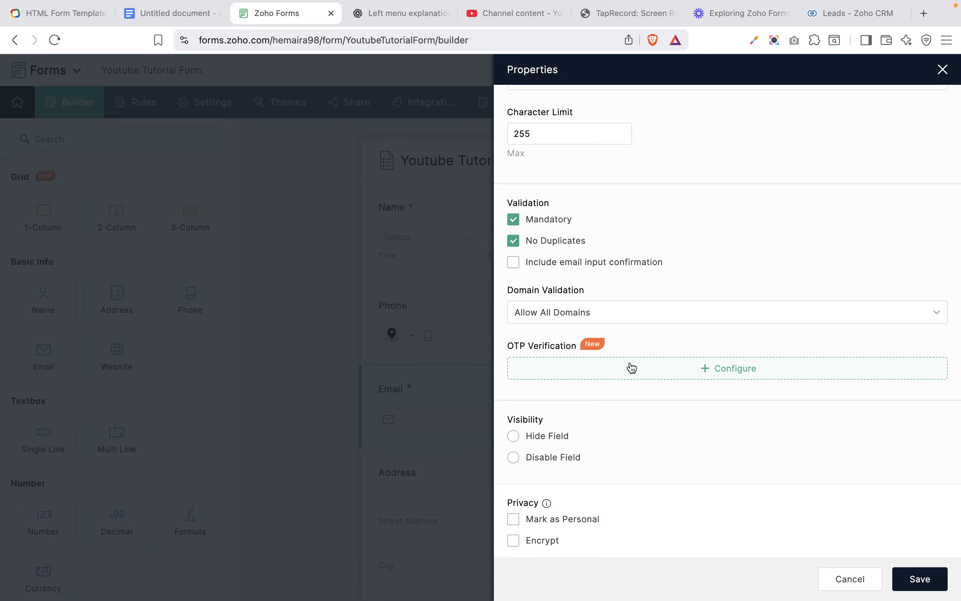
- Try the Hide Field and Disable Field visibility options for the Email field and leave both off
click(551, 435)
click(547, 460)
click(514, 436)
click(514, 459)
click(514, 459)
- Save the Email field's properties and add a Website field between the Email and Address fields
scroll(654, 540, down, 5)
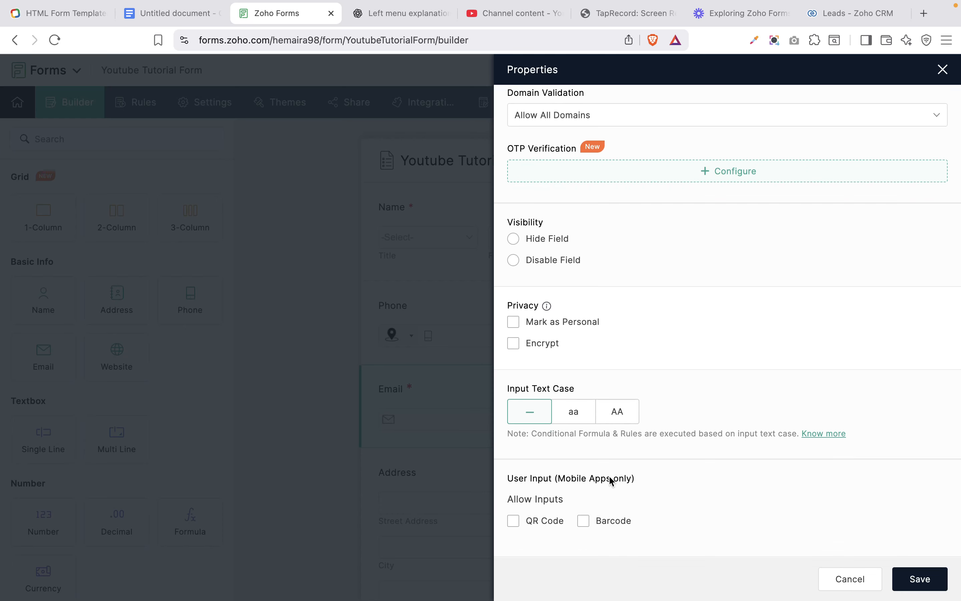
click(922, 580)
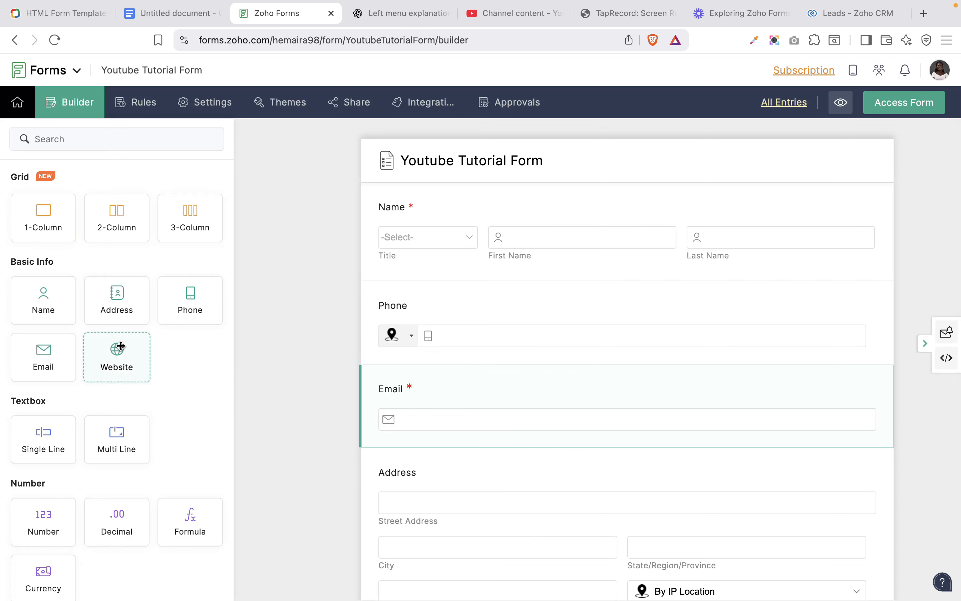
drag(117, 361, 419, 457)
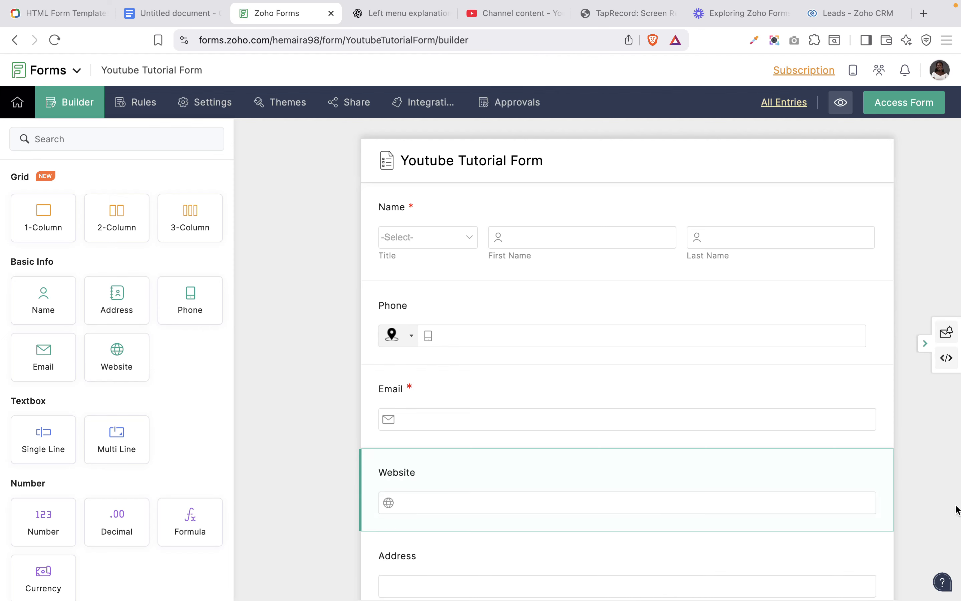
- Open the Website field's properties, try the Small and Medium field sizes, and return the size to Large
click(906, 461)
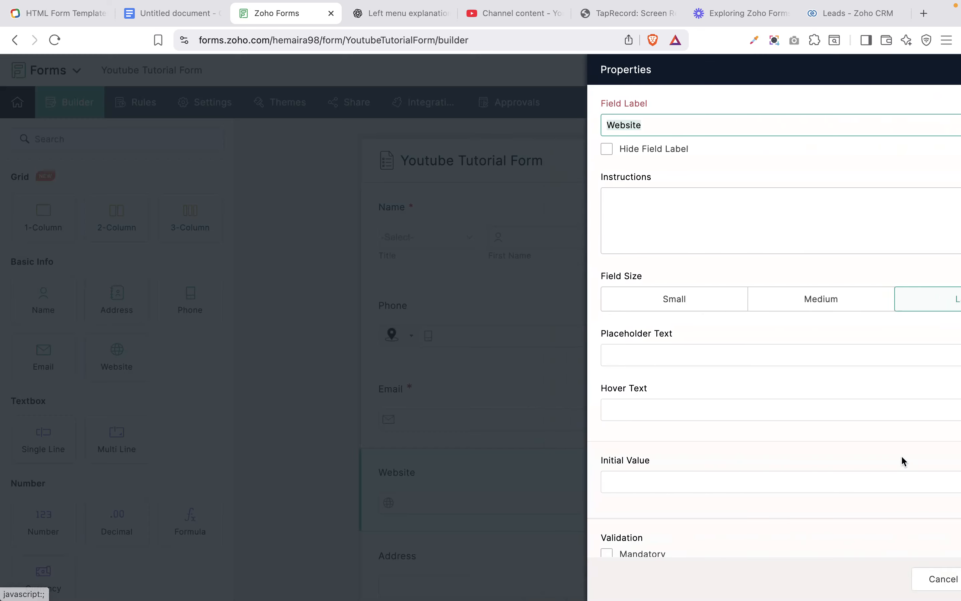
click(637, 120)
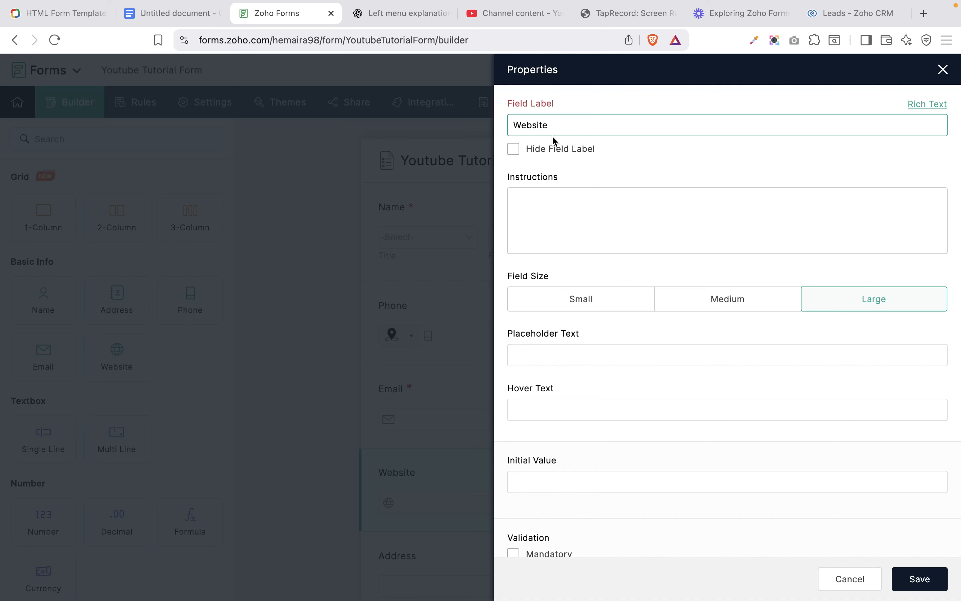
click(600, 301)
click(724, 302)
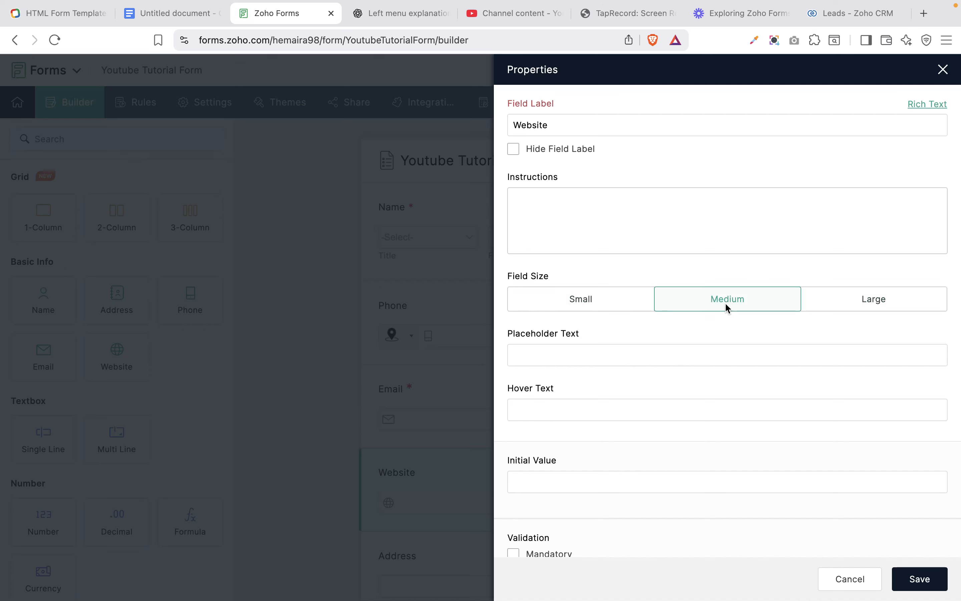
click(911, 308)
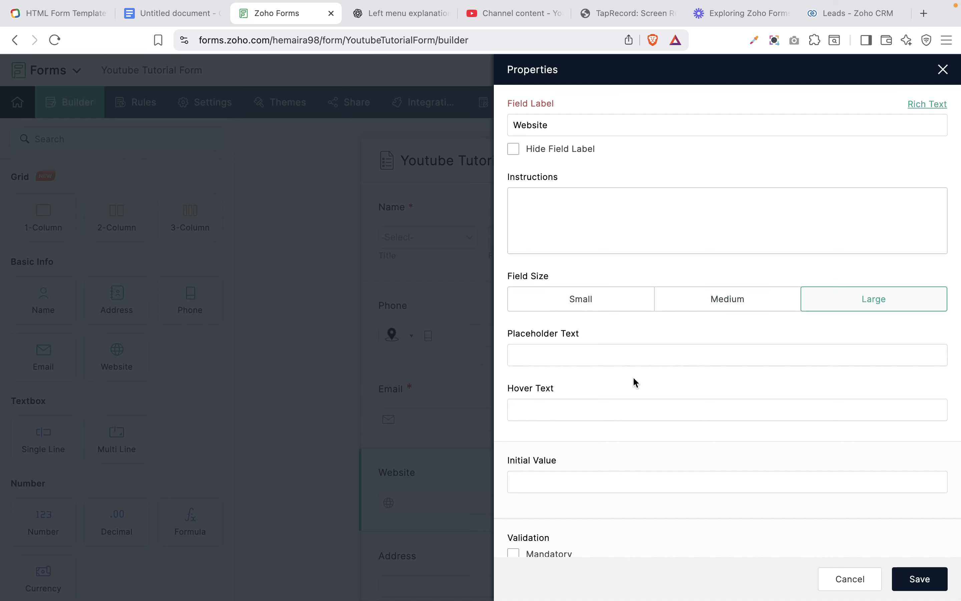
- Try the Mandatory validation on the Website field, turn it off again and save the field's properties
scroll(635, 380, down, 2)
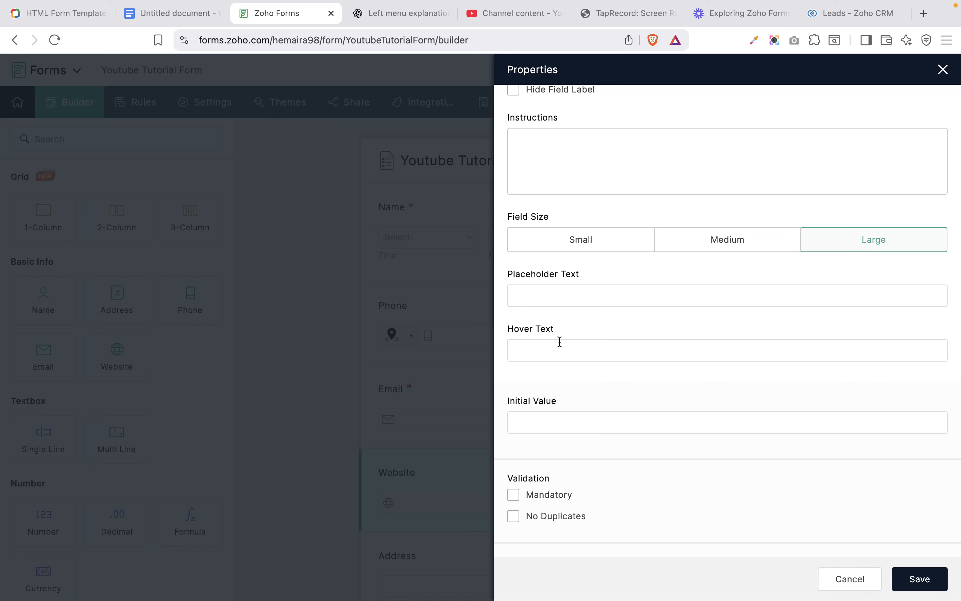
click(553, 422)
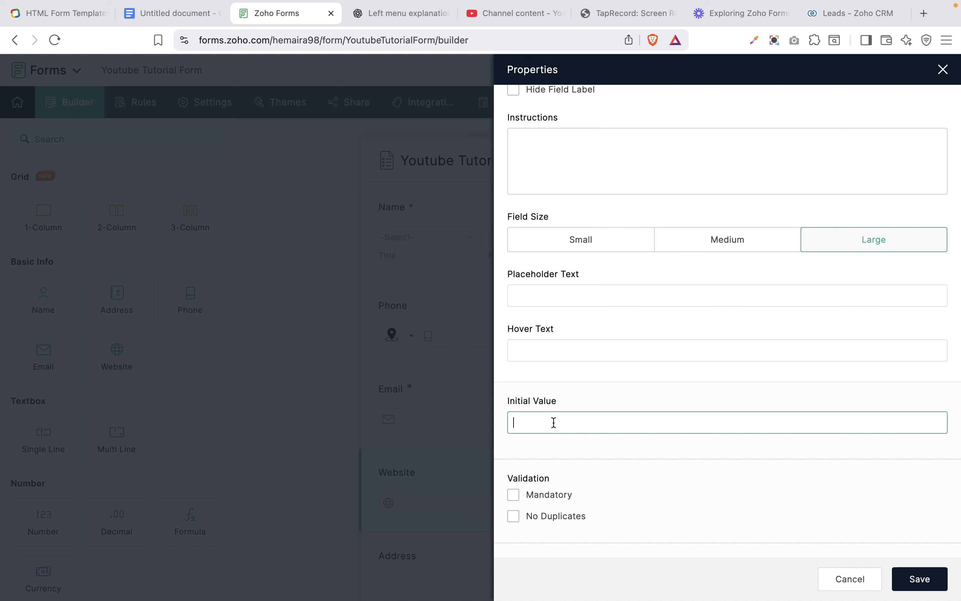
scroll(554, 422, down, 5)
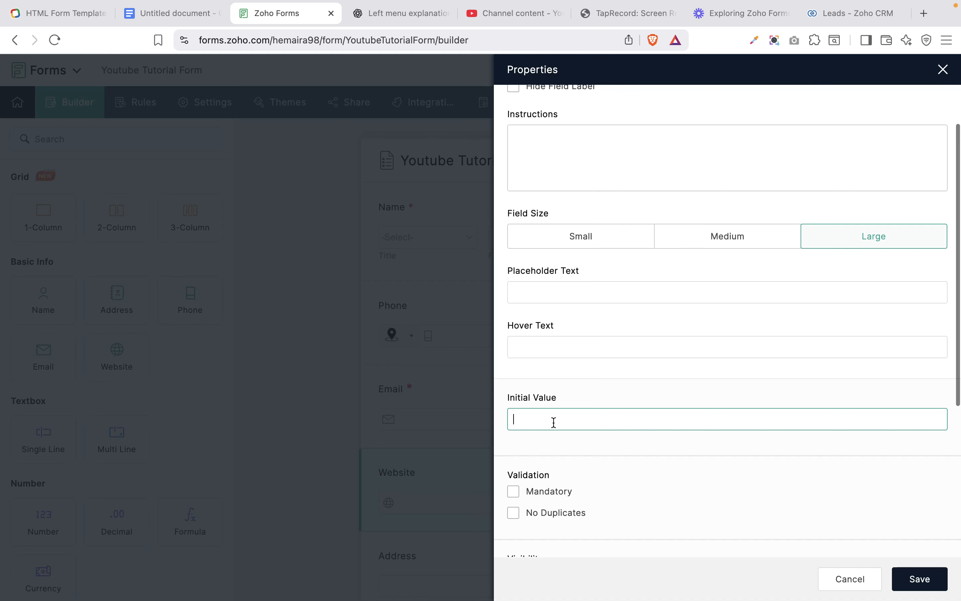
click(514, 303)
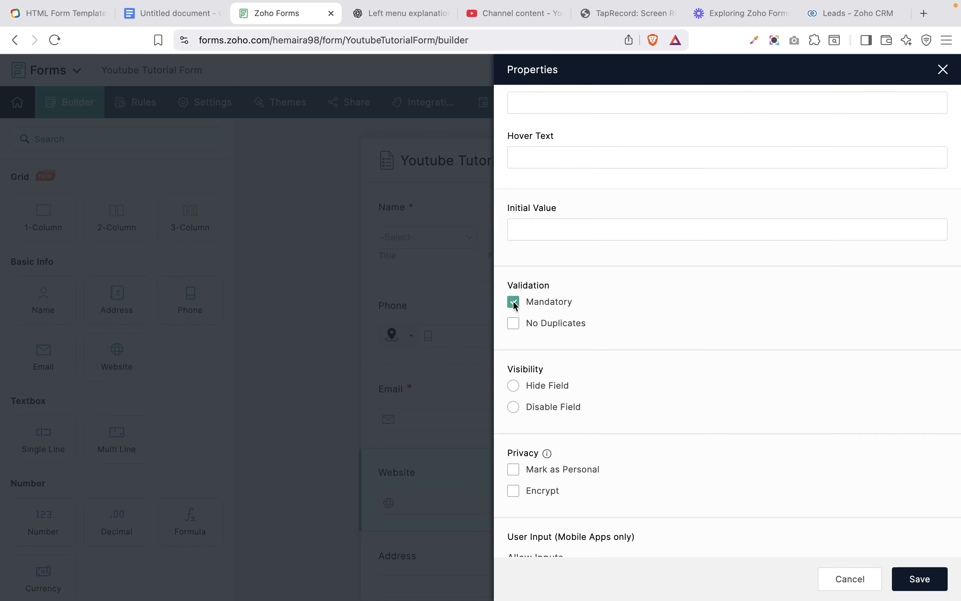
click(514, 304)
scroll(575, 433, down, 2)
click(929, 590)
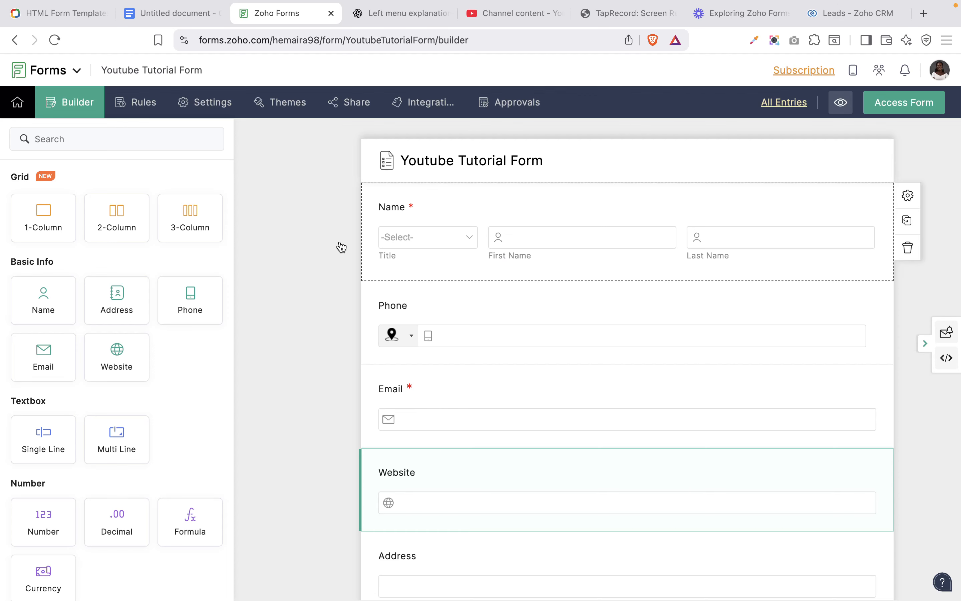
- Add a Single Line field below the Website field and a Multi Line field directly beneath it
click(53, 450)
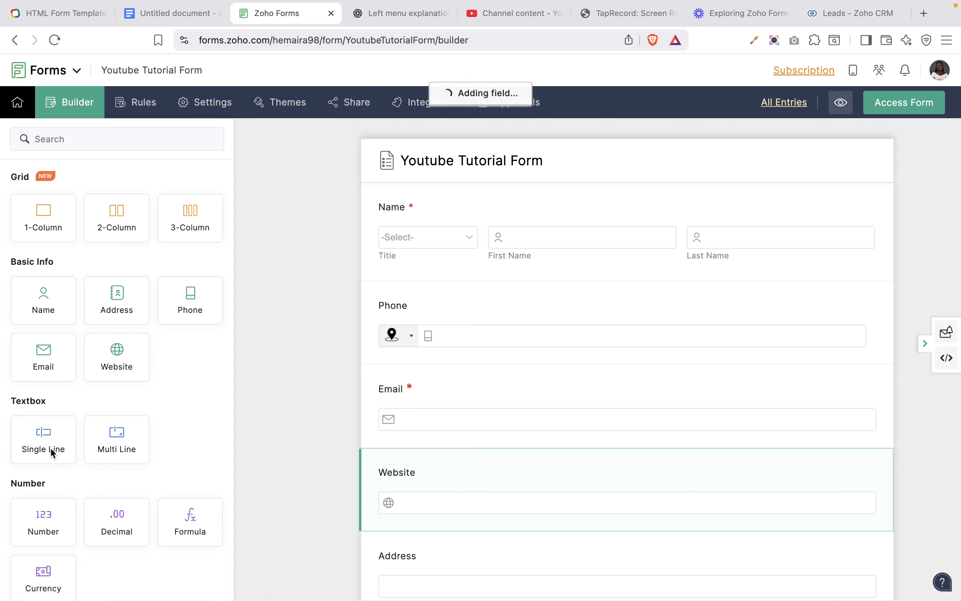
drag(454, 500, 473, 381)
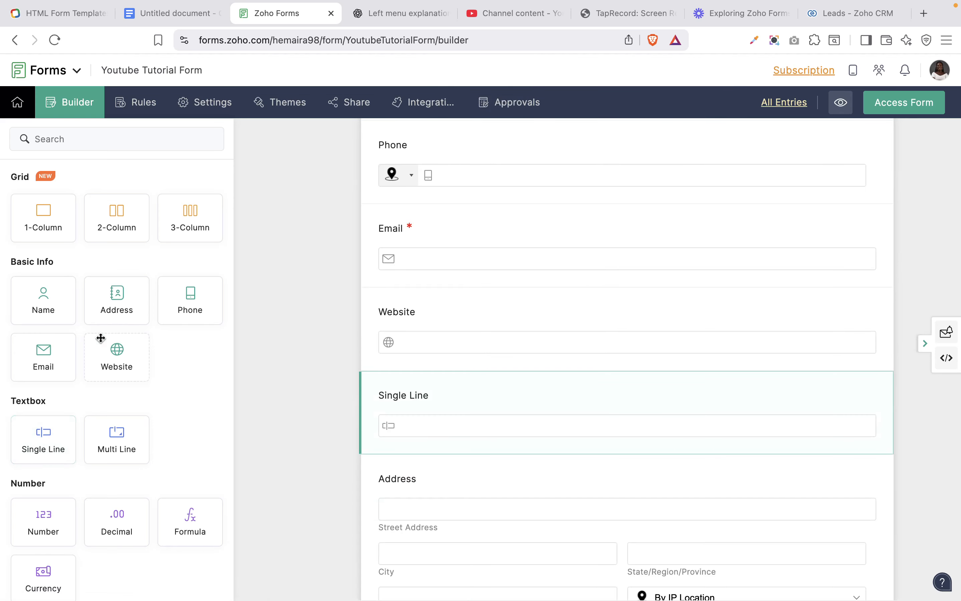
drag(127, 453, 381, 498)
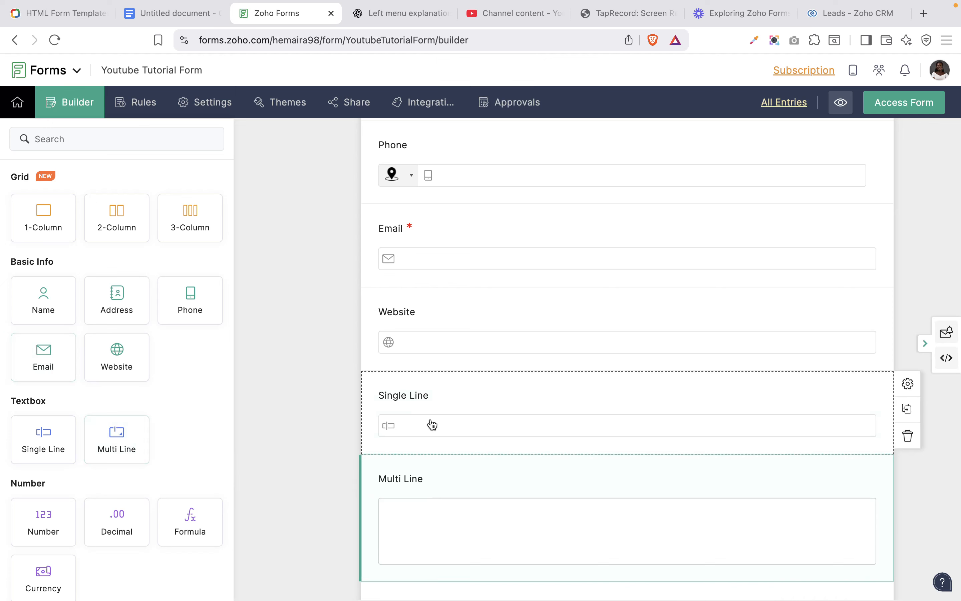
- Copy "Job Title" from the Single Line row of the Google Docs outline and use it as the Single Line field's label in Zoho Forms
scroll(410, 431, left, 5)
scroll(578, 513, down, 3)
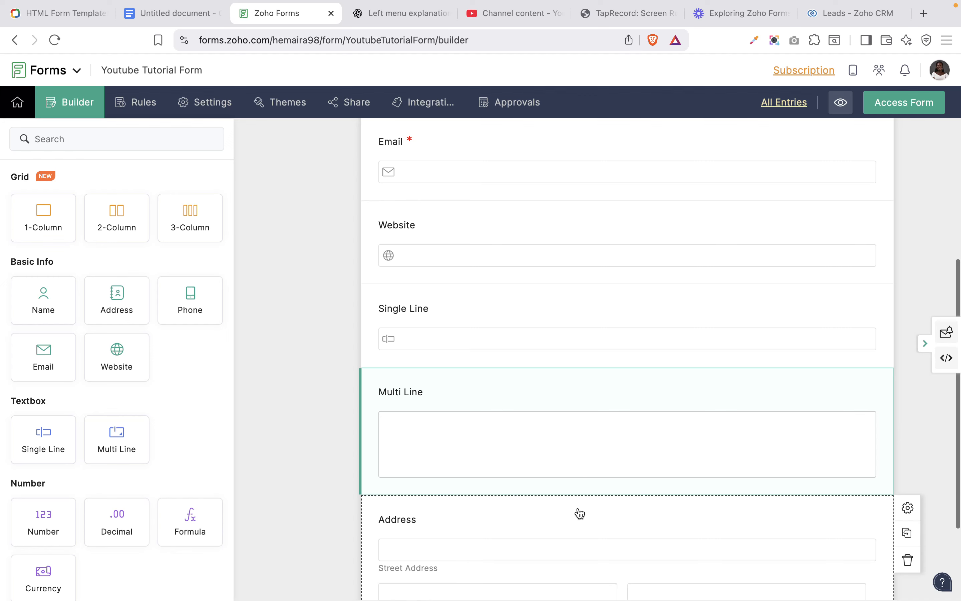
click(541, 331)
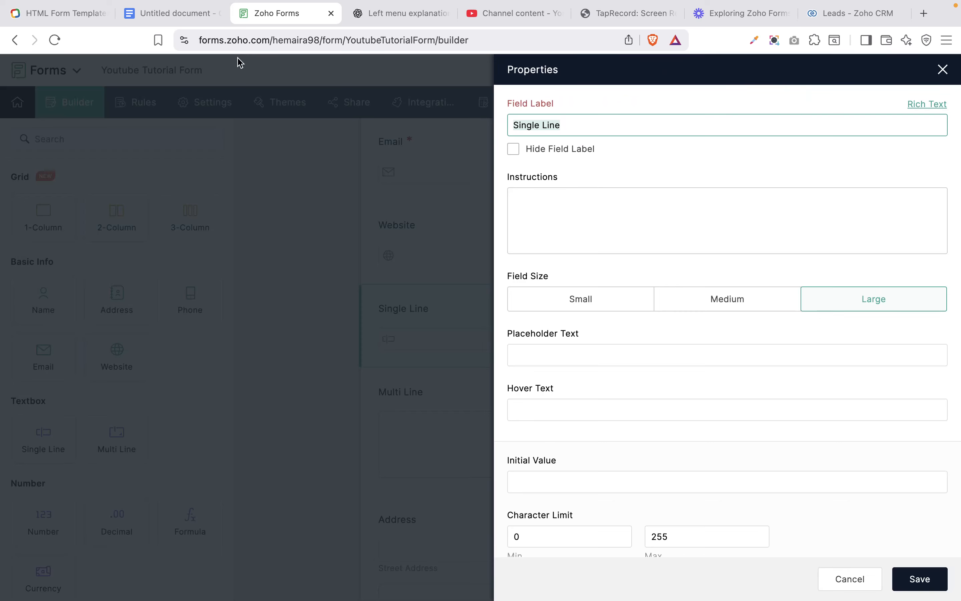
click(163, 15)
drag(390, 302, 352, 300)
key(super+c)
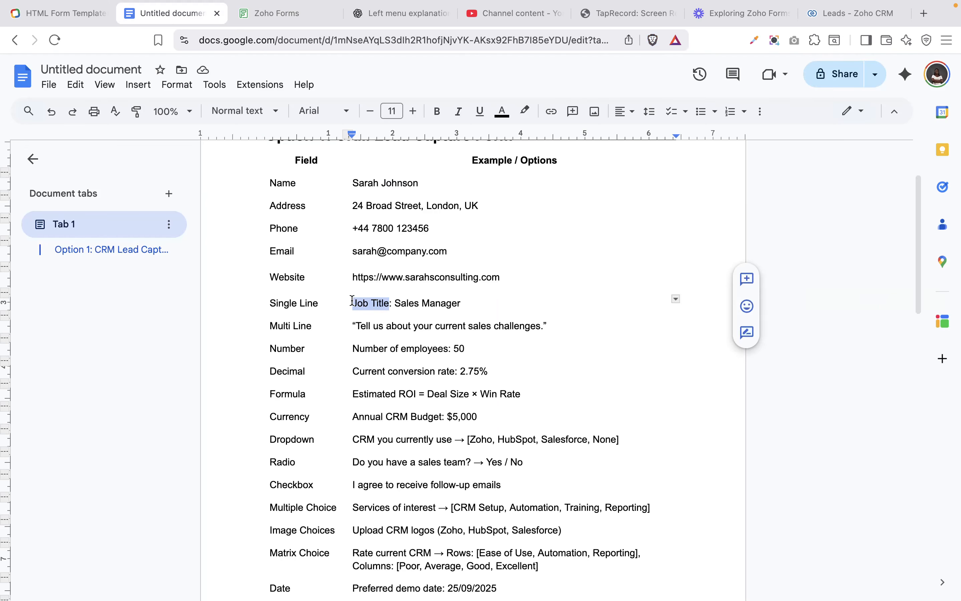
click(268, 17)
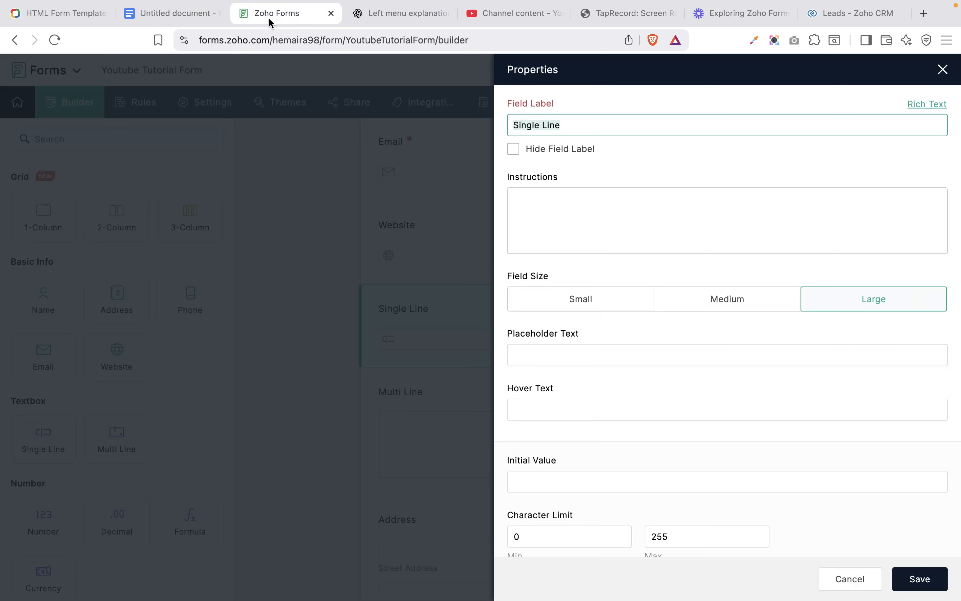
key(super+v)
- Try a maximum character limit of 300 for the Job Title field, and set it back to 255
scroll(650, 401, down, 4)
click(587, 186)
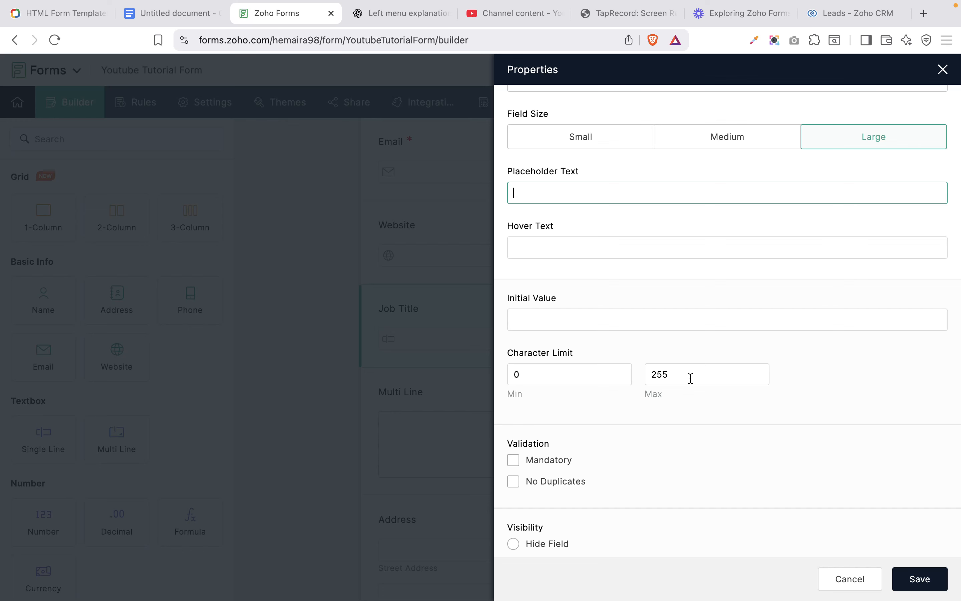
click(691, 378)
double_click(691, 378)
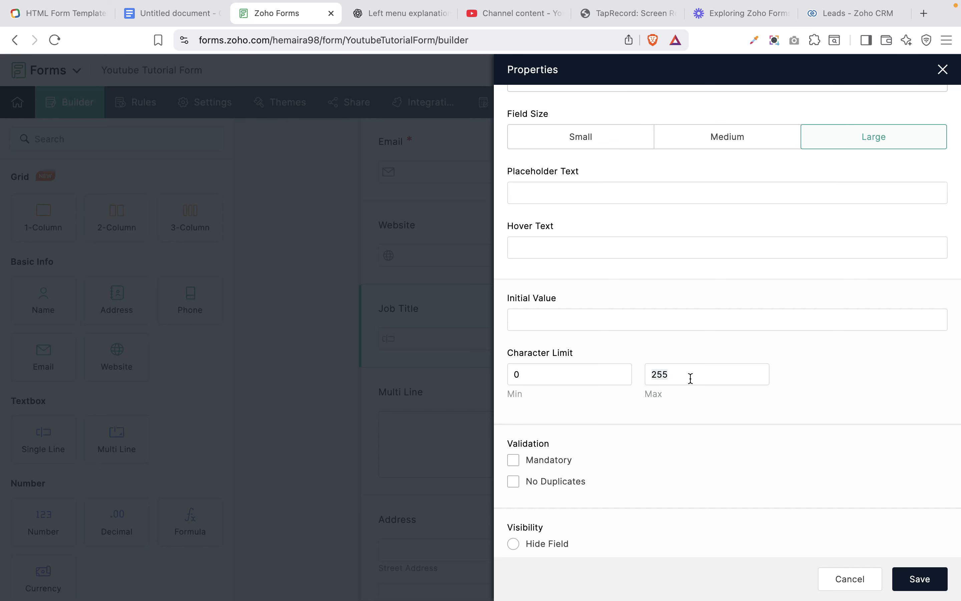
text(300)
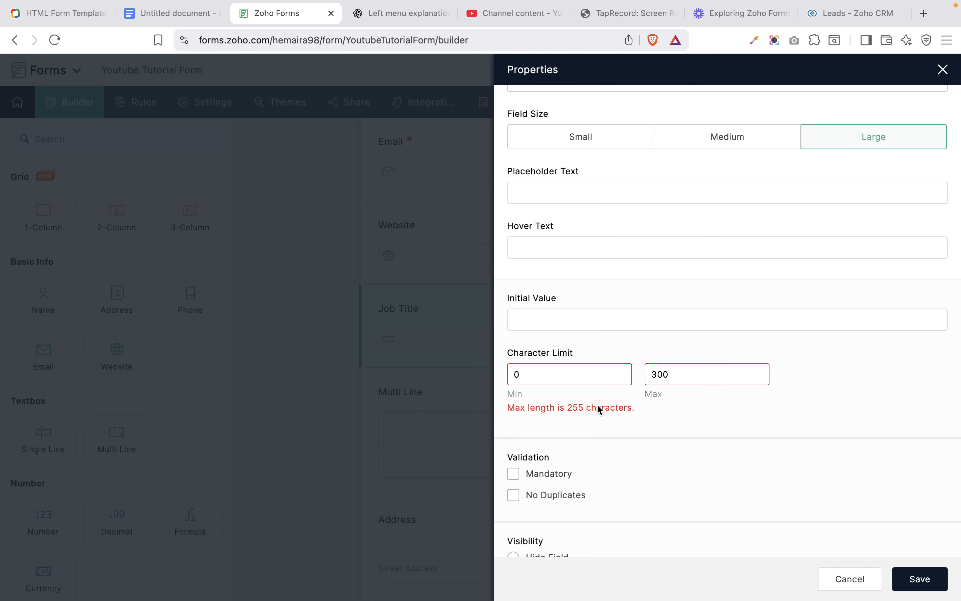
double_click(662, 374)
text(255)
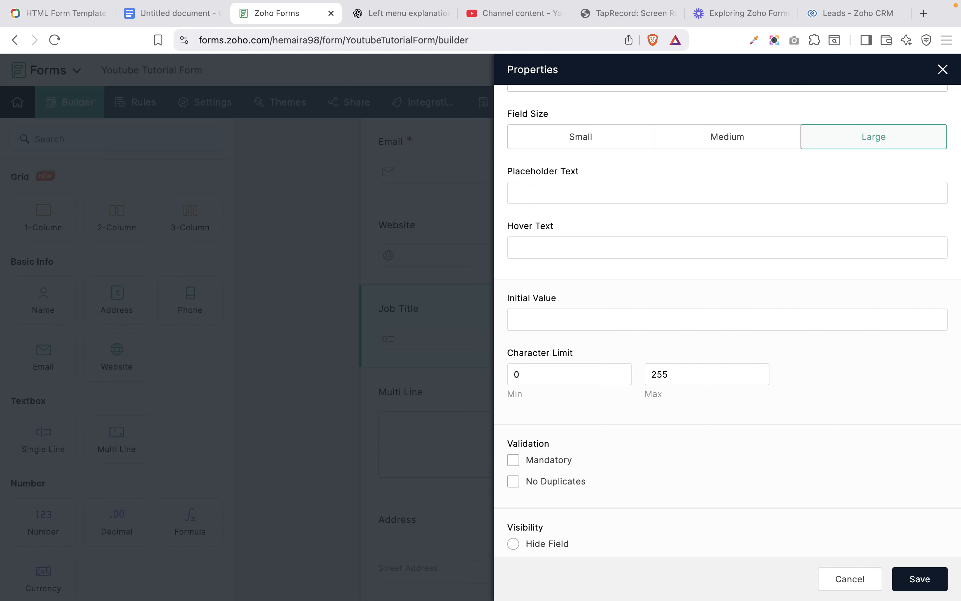
- Restrict the Job Title field's input type to Letters Only and save its properties
scroll(789, 463, down, 5)
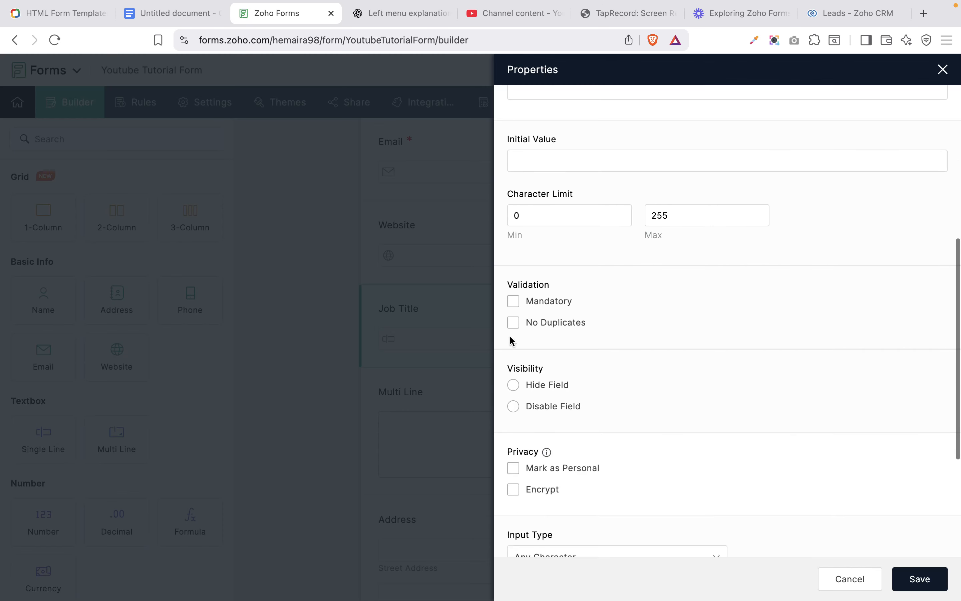
scroll(575, 345, down, 5)
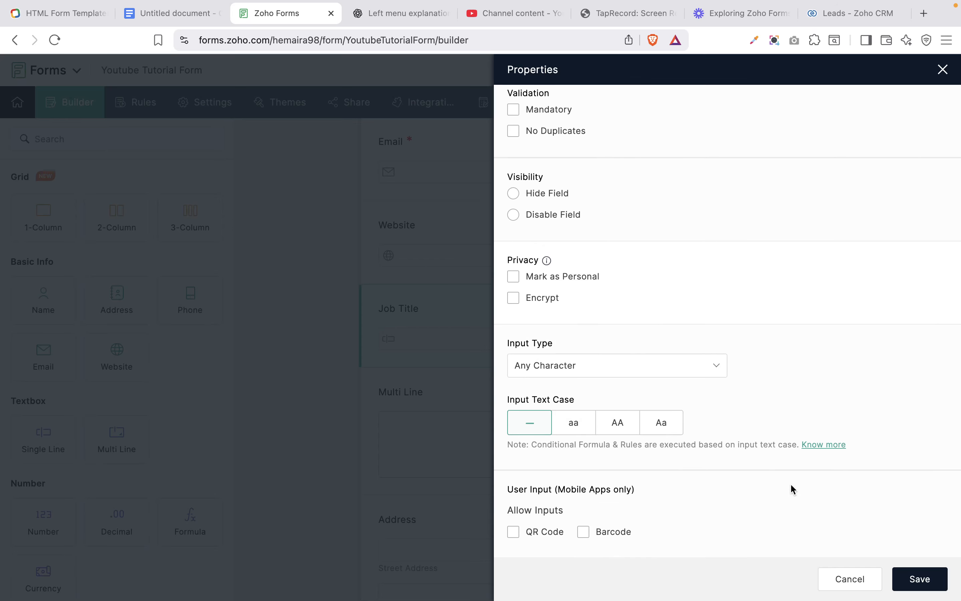
scroll(790, 483, down, 1)
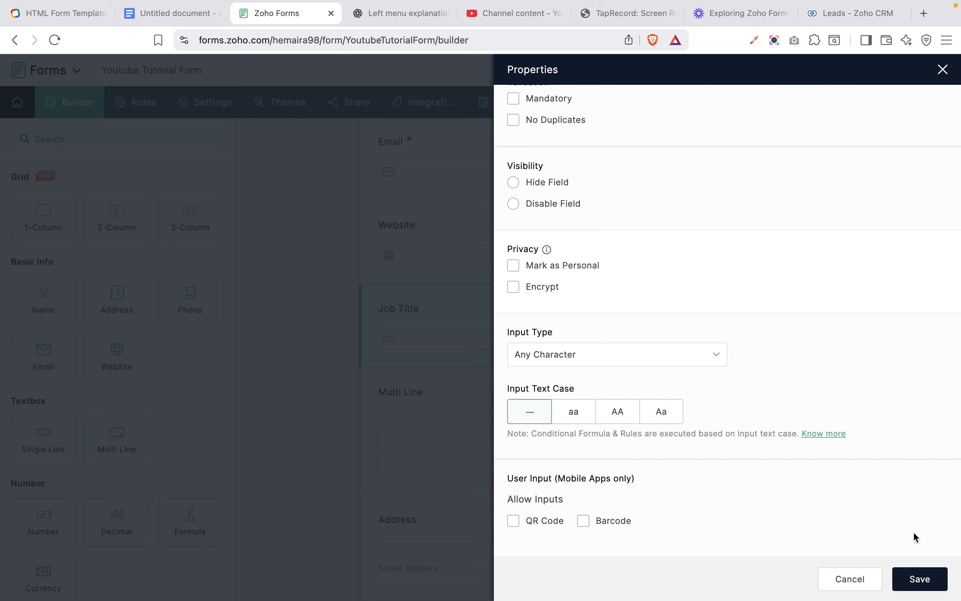
click(600, 361)
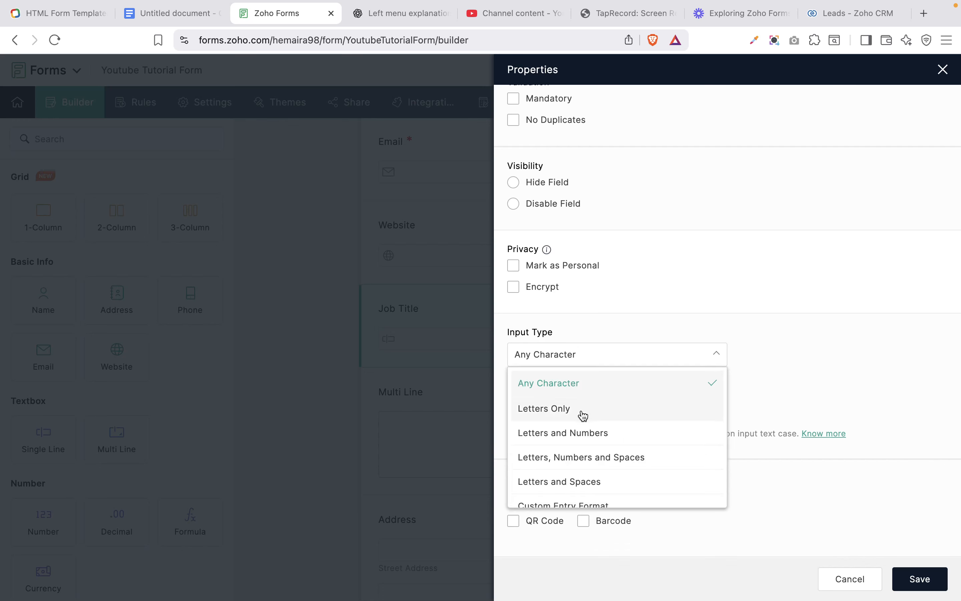
click(583, 415)
click(599, 363)
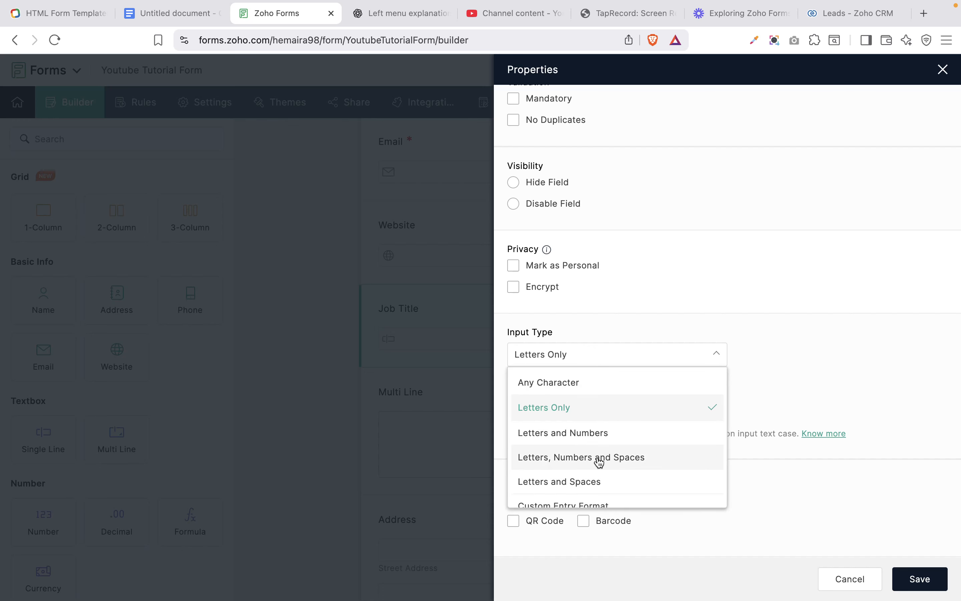
click(736, 315)
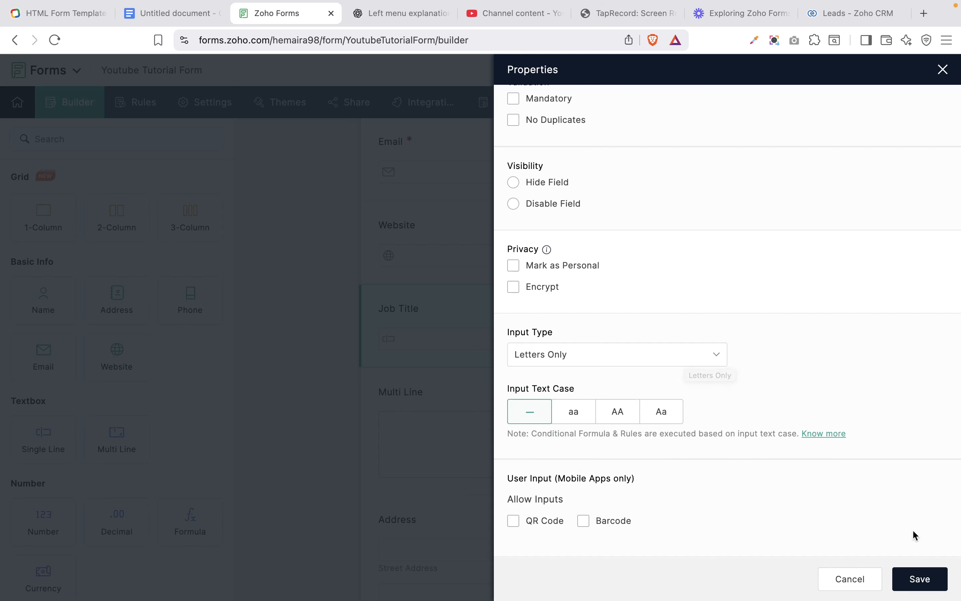
scroll(886, 445, up, 10)
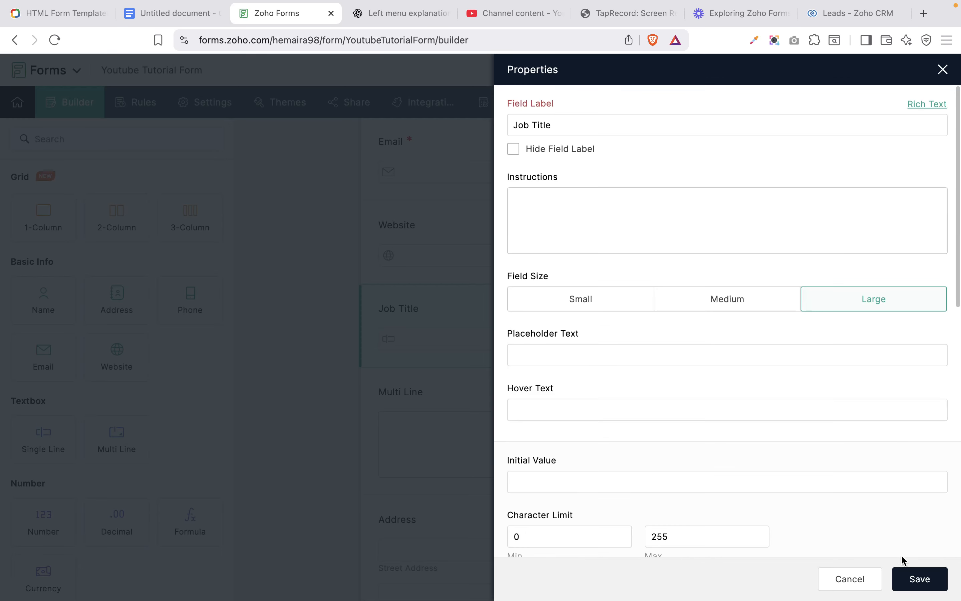
click(922, 578)
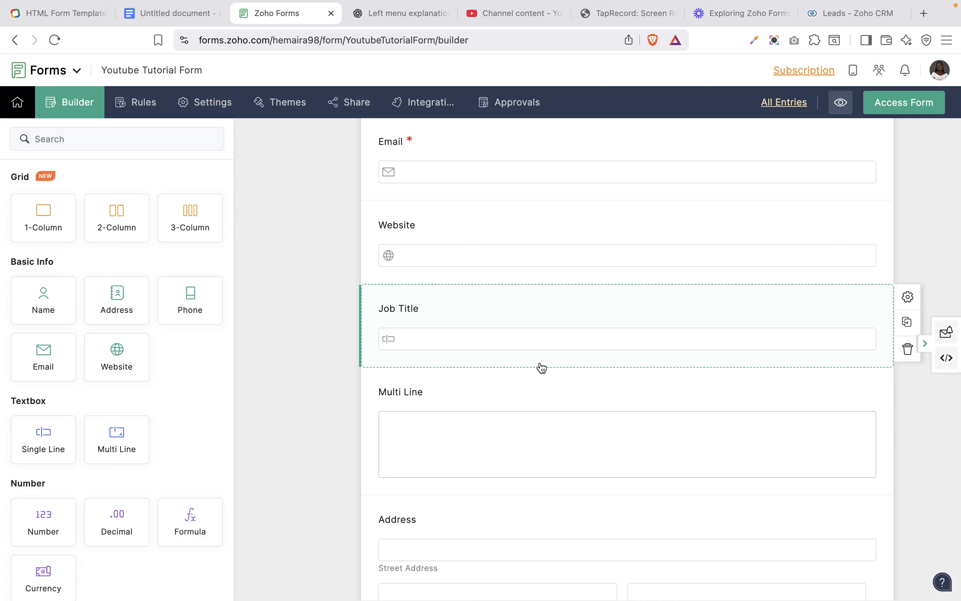
- Copy the Multi Line example "Tell us about your current sales challenges." from the Google Docs outline and paste it as the Multi Line field's label
click(151, 13)
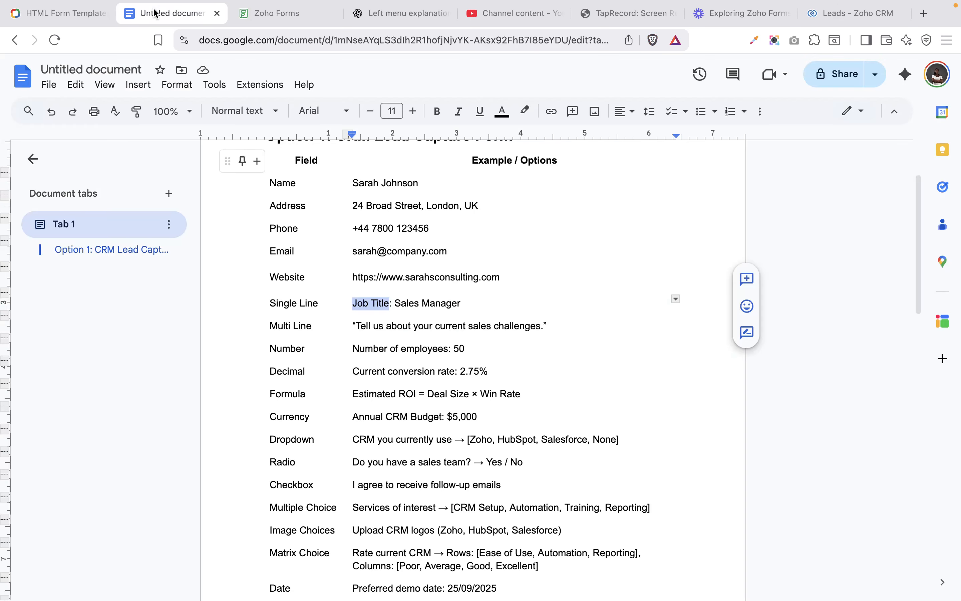
click(372, 327)
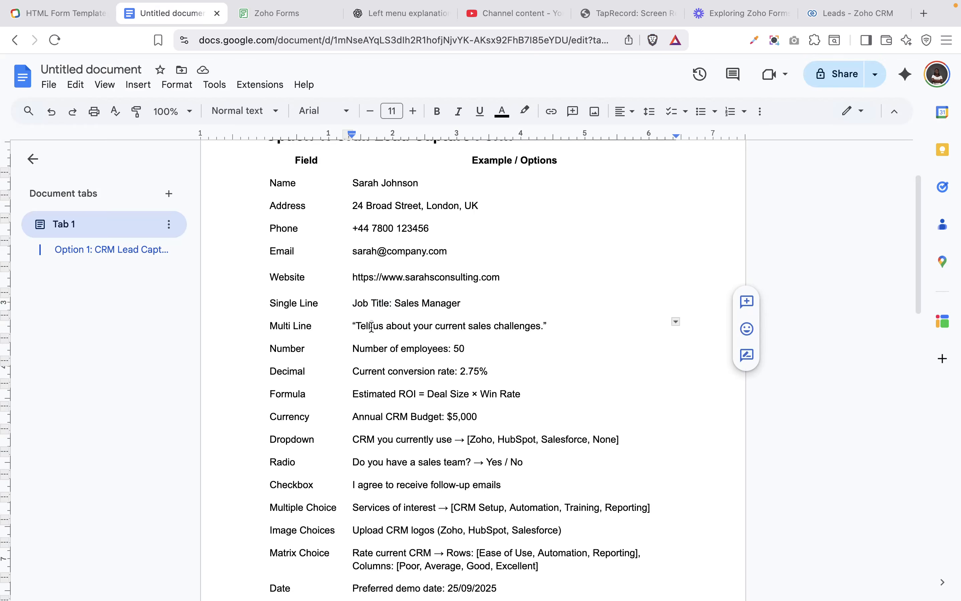
triple_click(372, 327)
key(super+c)
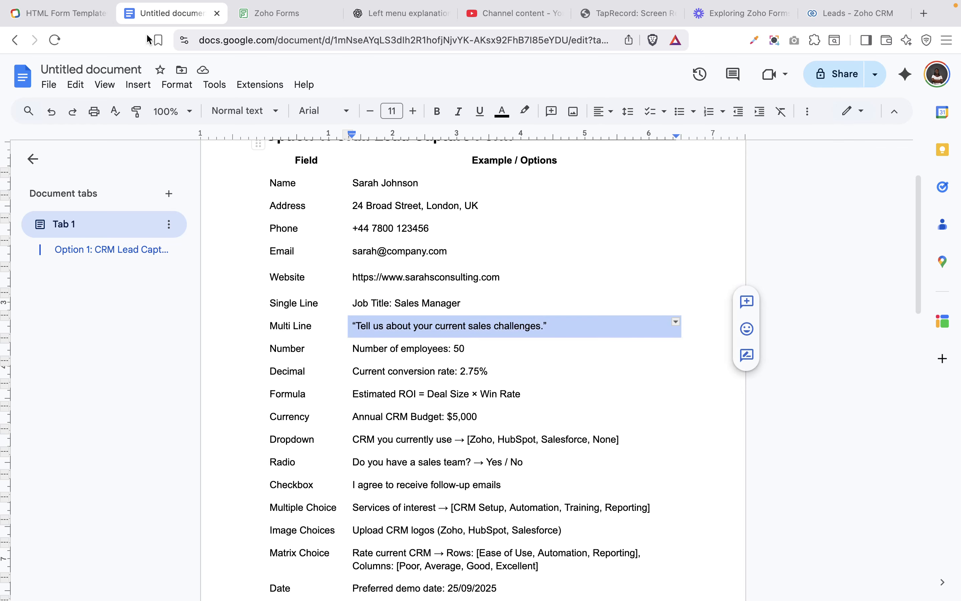
click(262, 16)
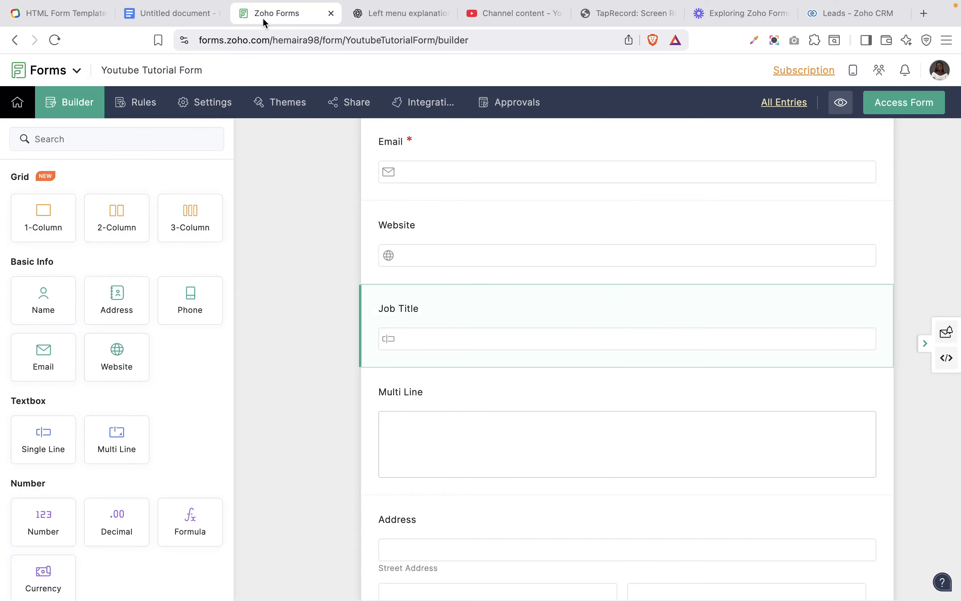
click(471, 432)
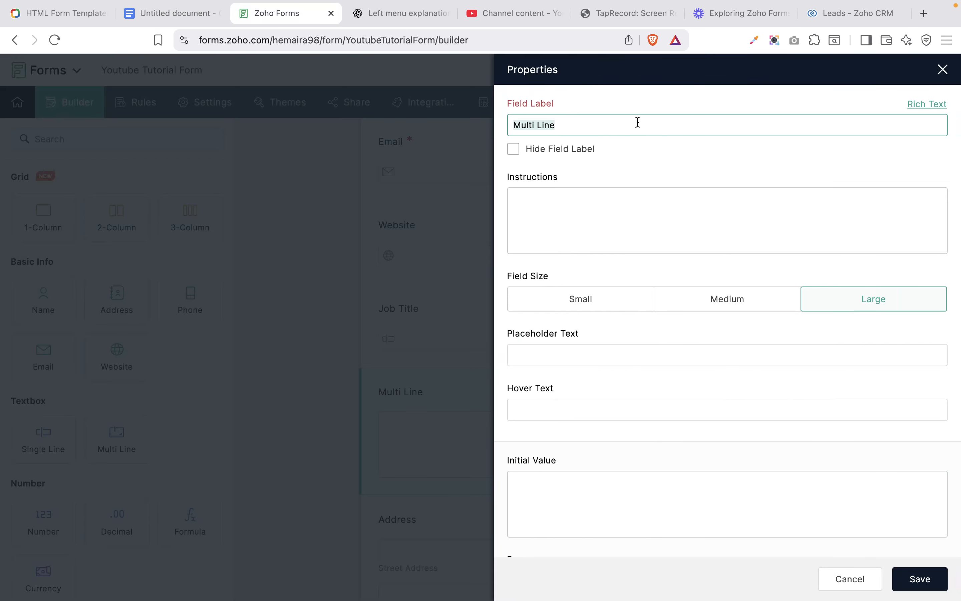
key(super+v)
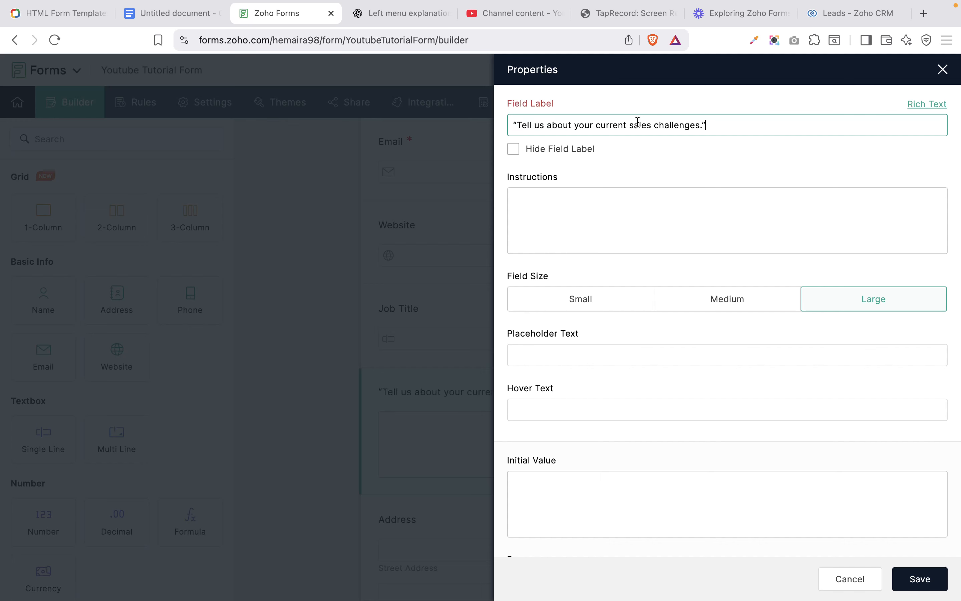
- Remove the quotation marks and the final period from the label, leaving "Tell us about your current sales challenges"
key(BackSpace)
click(519, 126)
key(BackSpace)
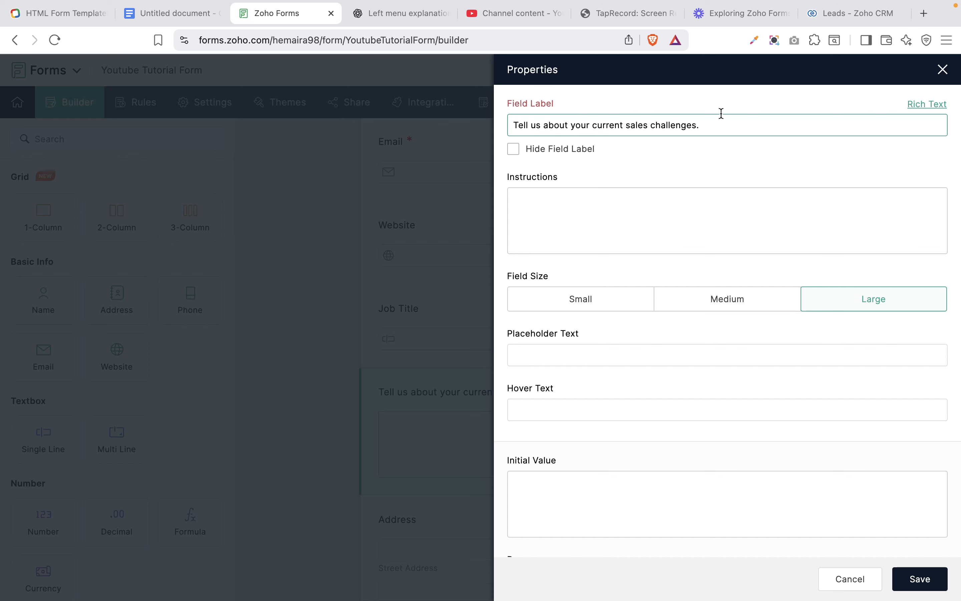
click(722, 129)
key(BackSpace)
- Examine the multi-line field's instructions, field size, placeholder, hover text, initial value, range and validation settings
scroll(702, 252, down, 2)
click(661, 197)
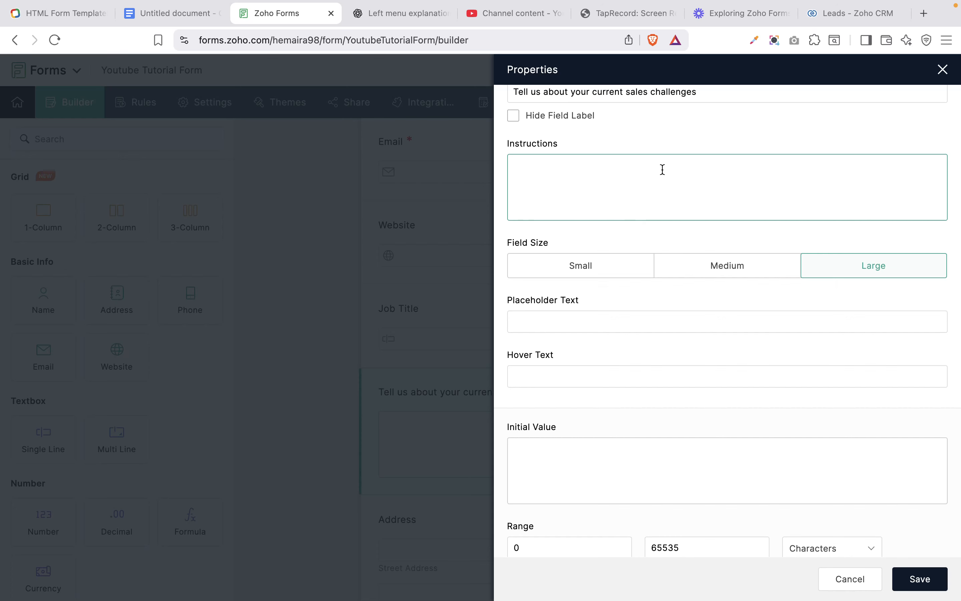
scroll(717, 312, down, 1)
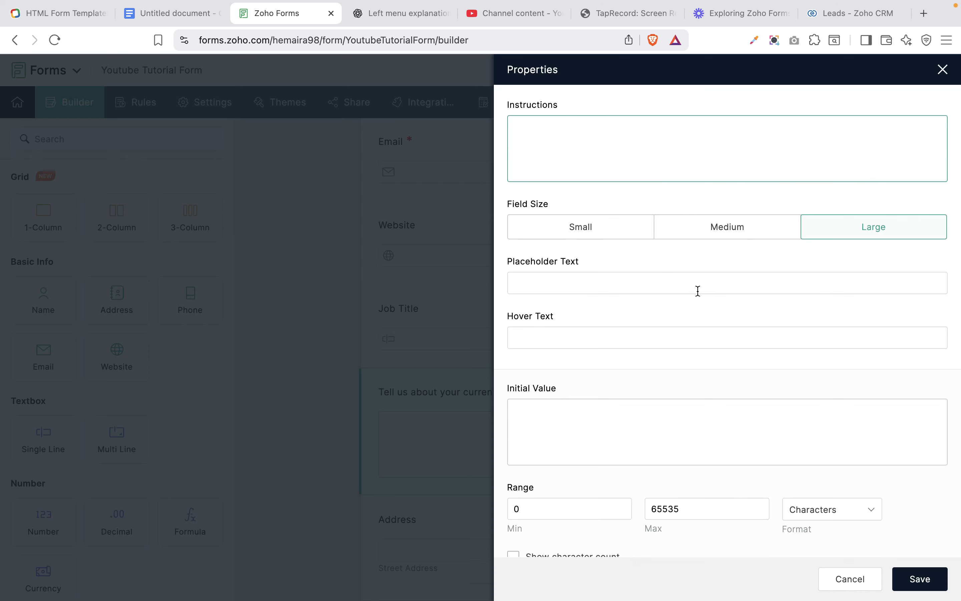
scroll(699, 291, down, 2)
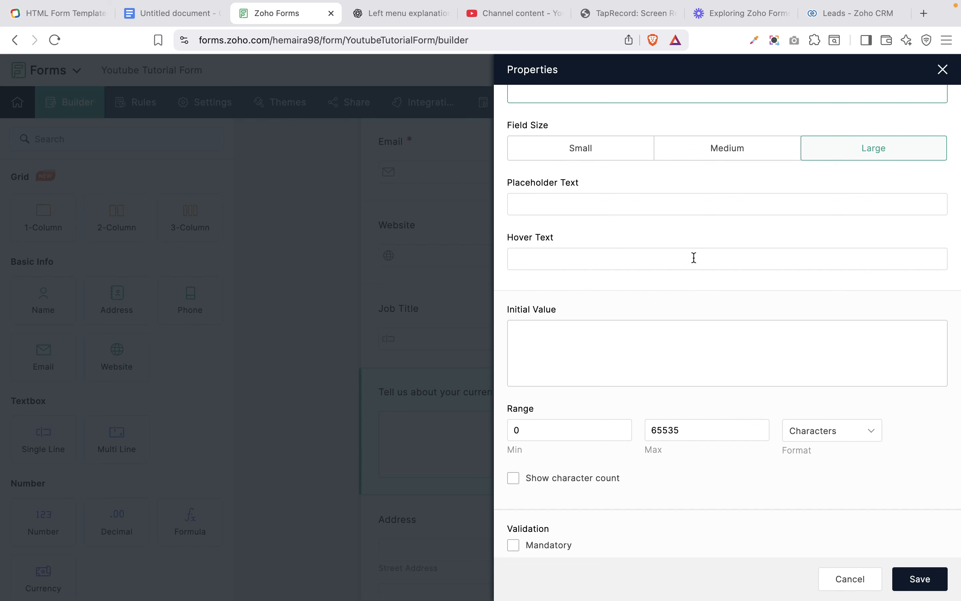
click(722, 360)
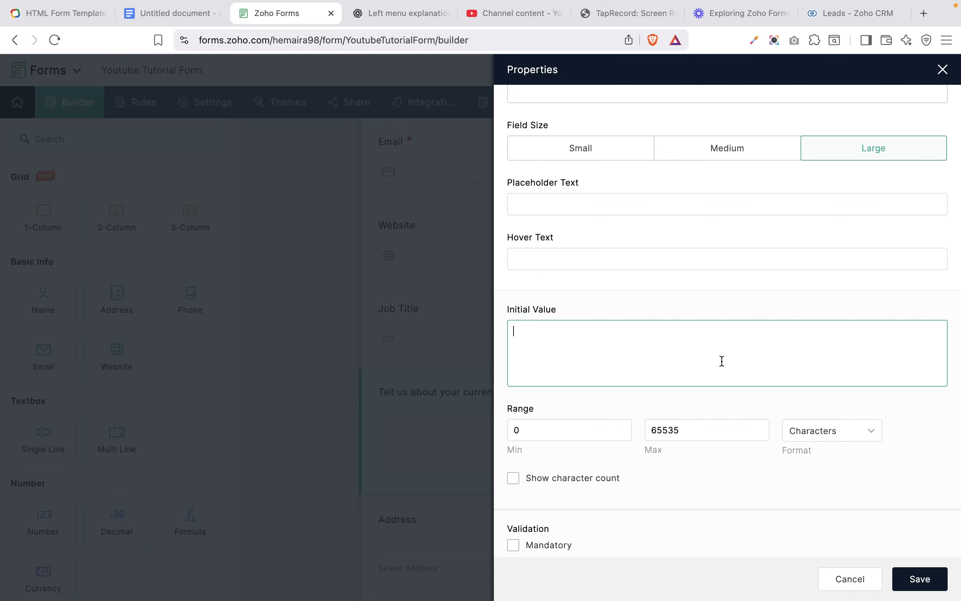
scroll(722, 360, up, 3)
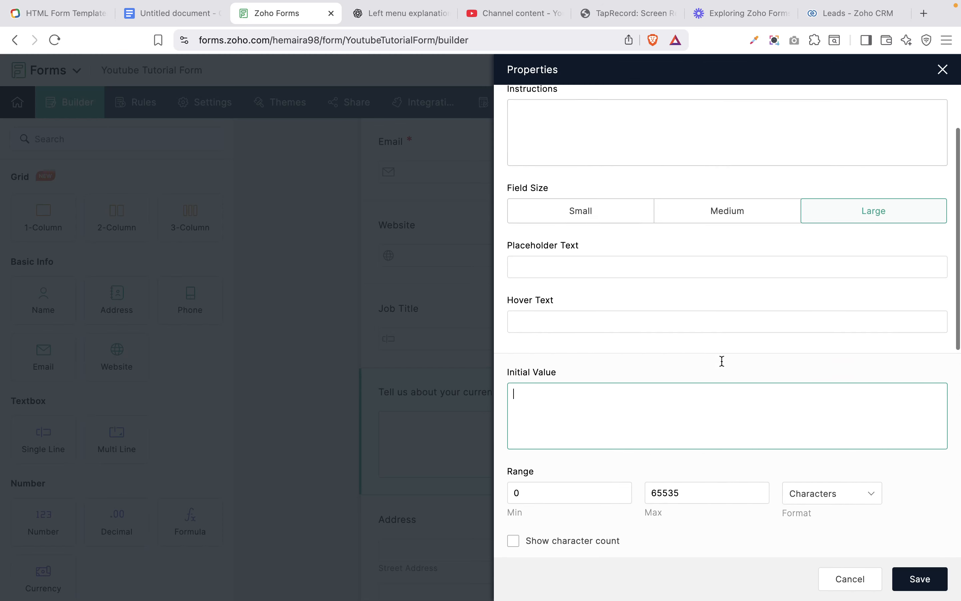
scroll(722, 361, down, 3)
scroll(722, 361, down, 2)
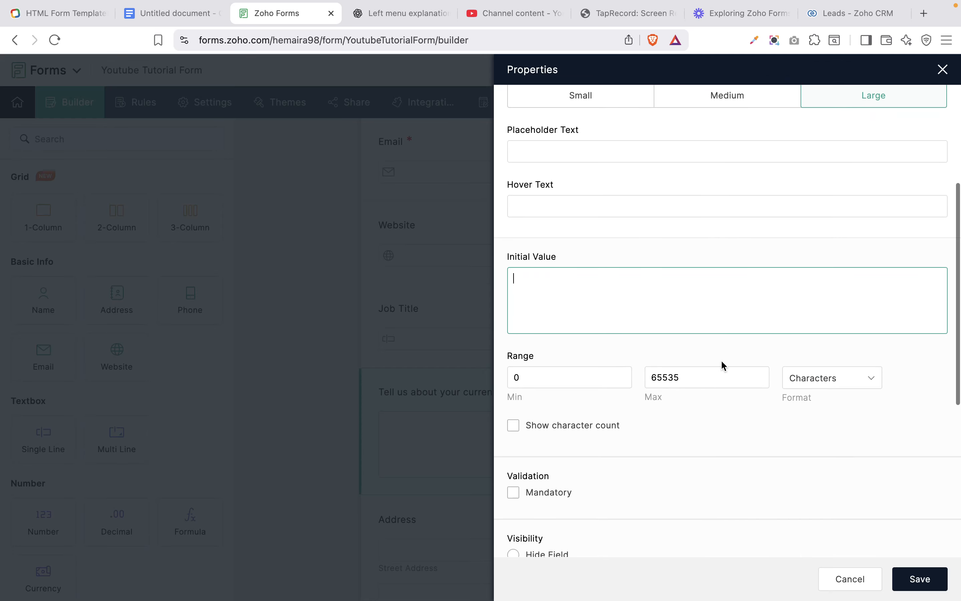
scroll(722, 361, down, 1)
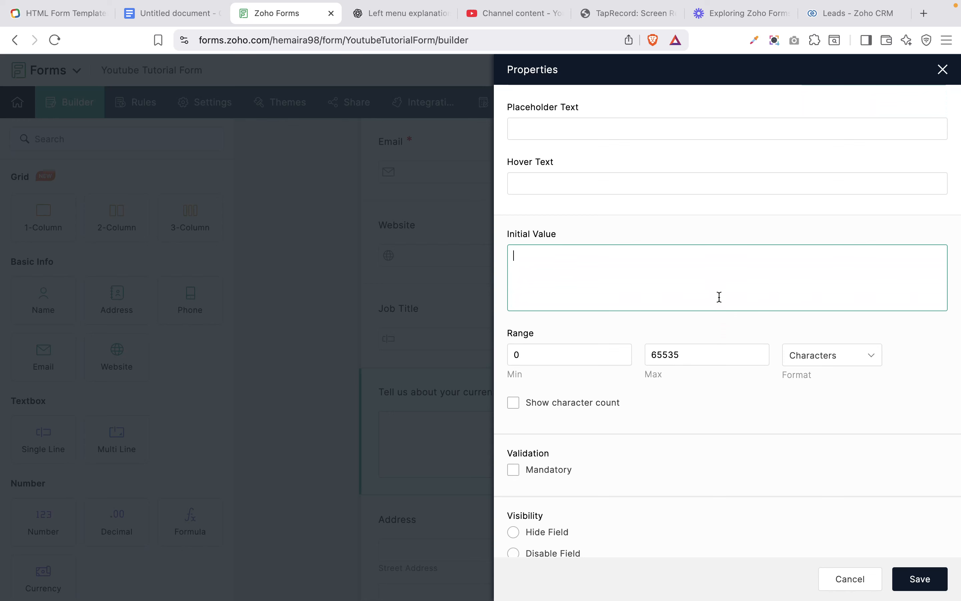
- Try the Words format for the multi-line field's range and return it to Characters
click(853, 366)
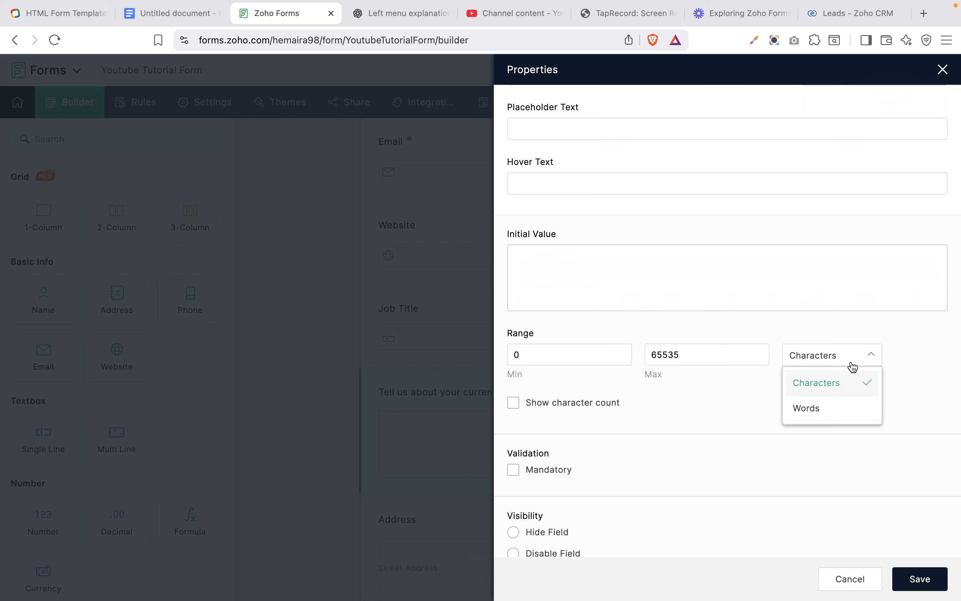
click(829, 412)
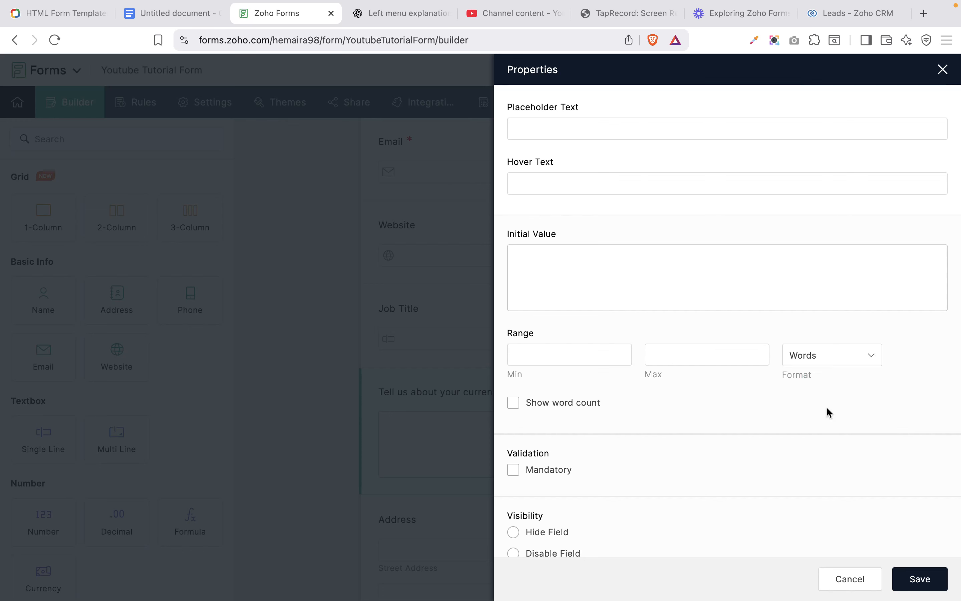
click(833, 360)
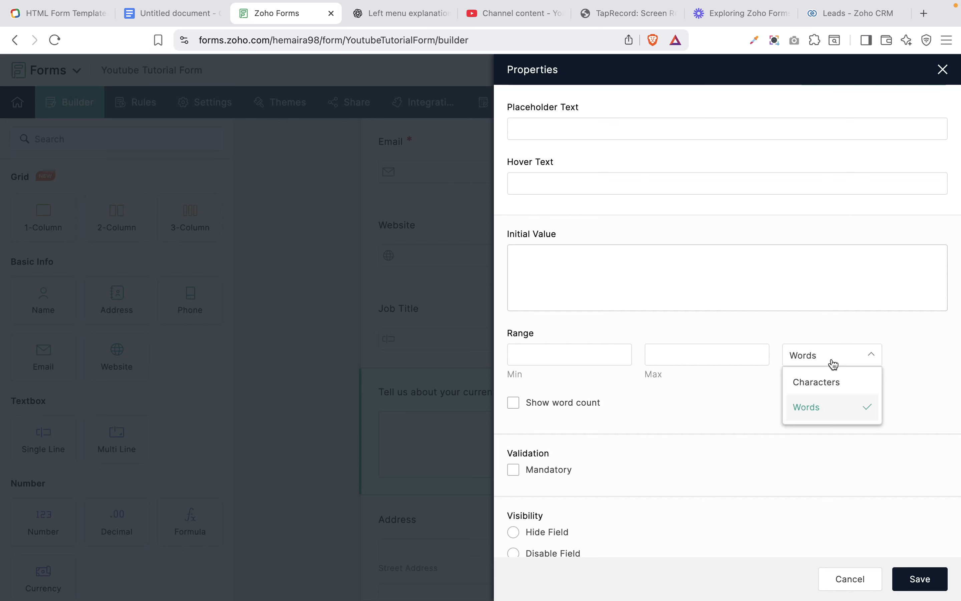
click(833, 391)
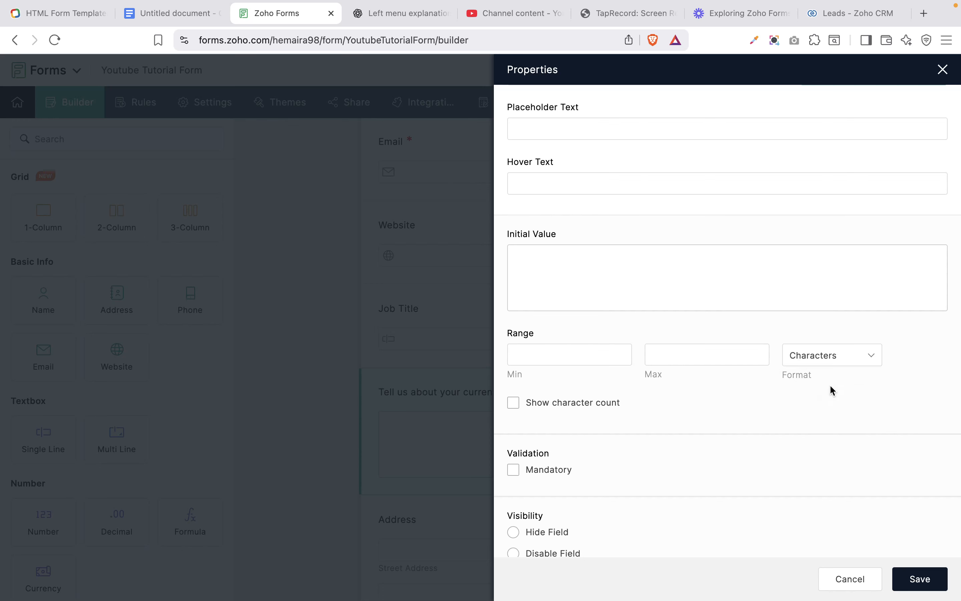
- Try a range of 0 to 10000 characters for the multi-line field
click(559, 360)
text(1)
click(678, 357)
double_click(527, 349)
text(0)
click(656, 360)
text(10000)
- Set the multi-line field's range format to Words
click(850, 365)
click(826, 409)
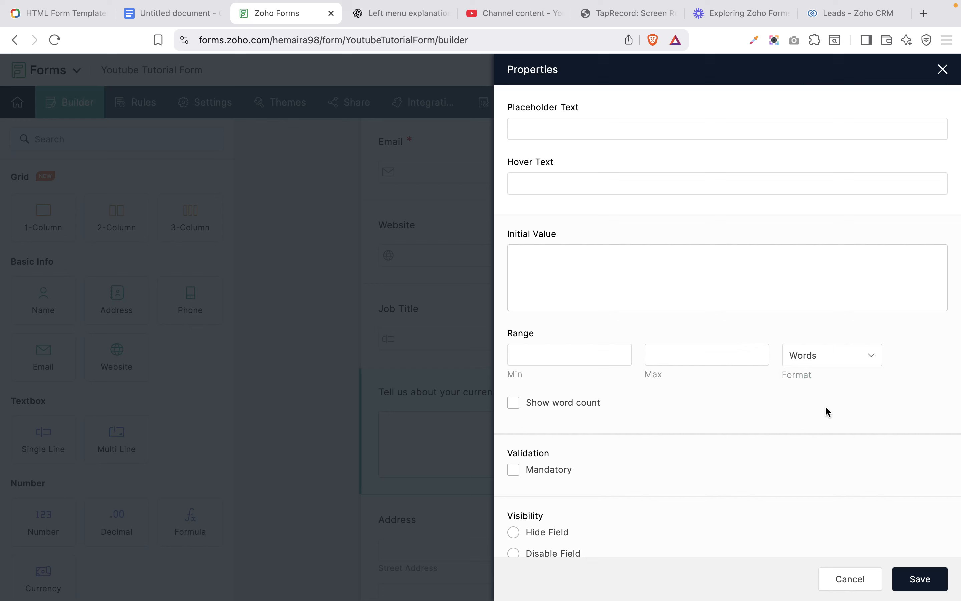
- Limit the sales challenges field to a maximum of 500 words and show the word count
click(724, 354)
text(500)
click(516, 409)
scroll(518, 411, down, 2)
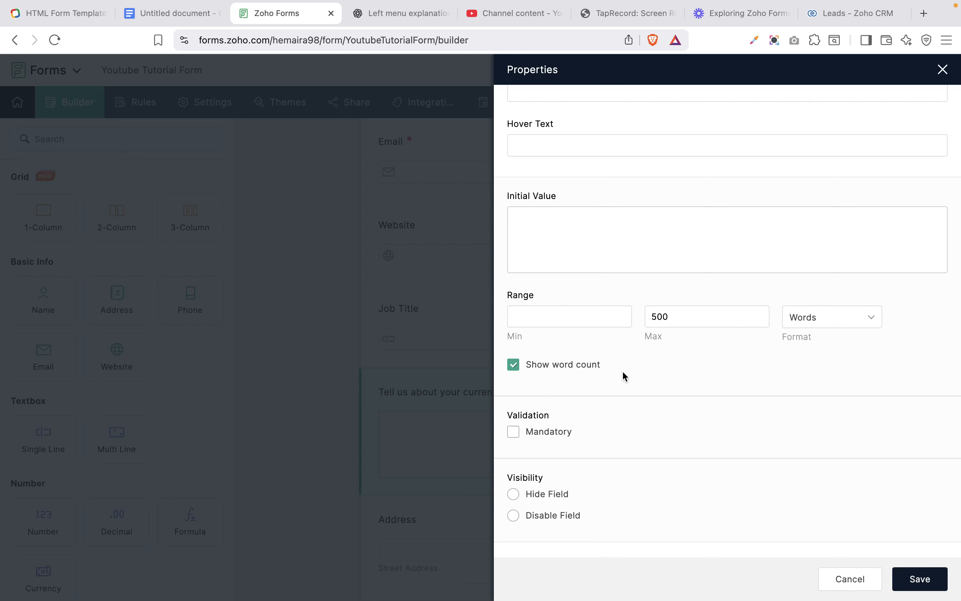
- Try the Mandatory, Hide Field and Disable Field options for the sales challenges field and clear them again
scroll(622, 376, down, 5)
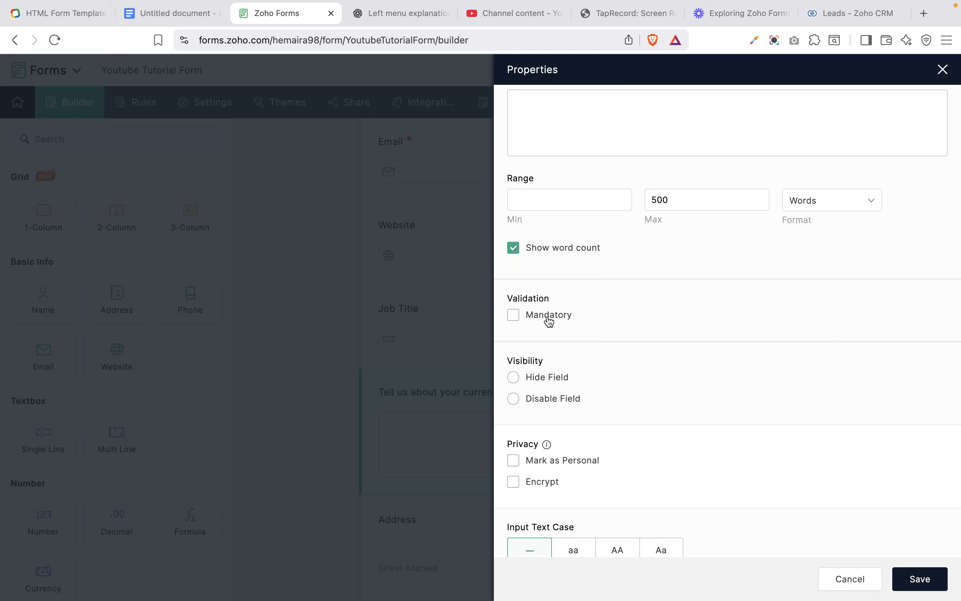
click(548, 316)
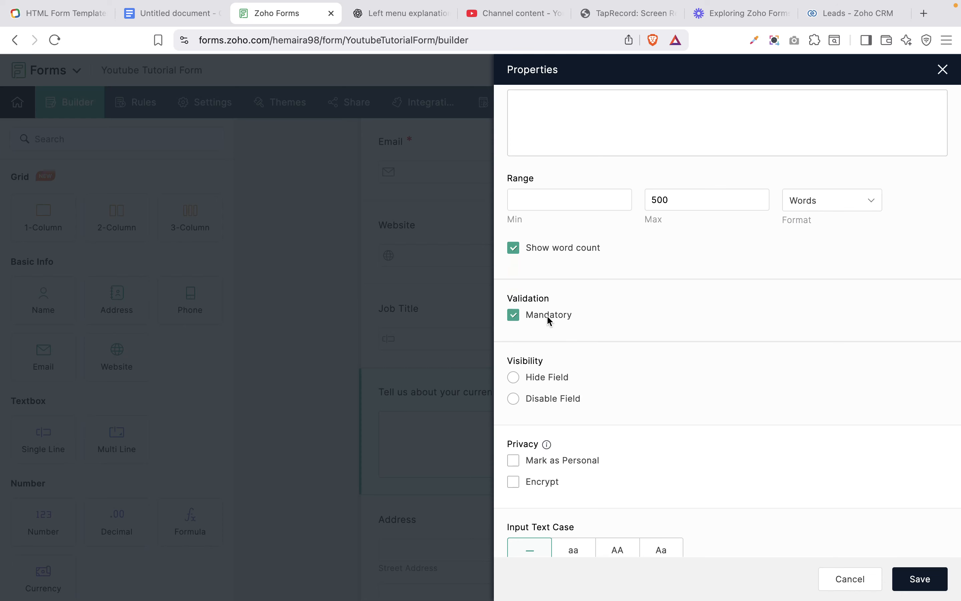
click(553, 380)
click(515, 403)
click(516, 403)
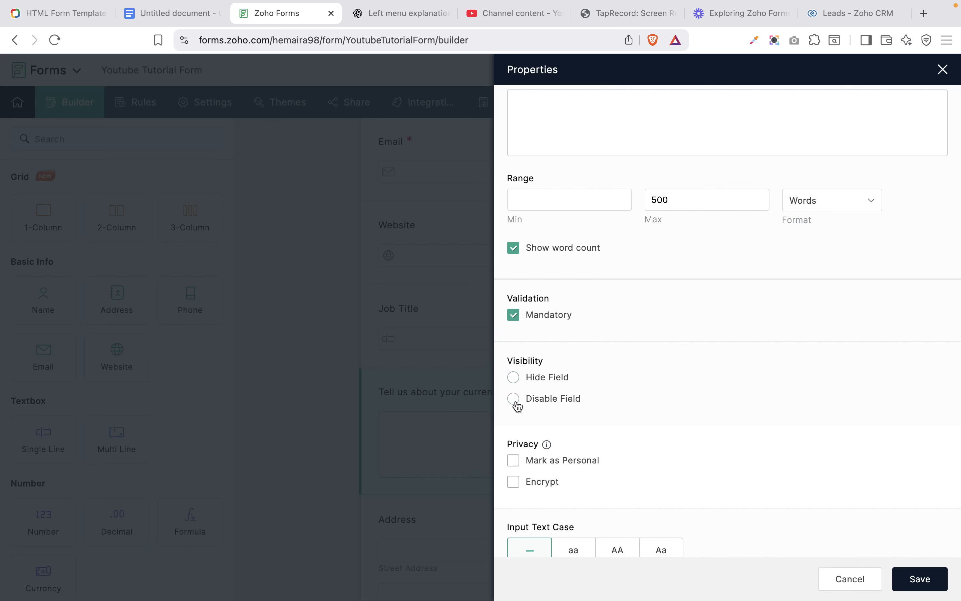
click(516, 320)
- Save the properties of the sales challenges field
mouse_move(858, 596)
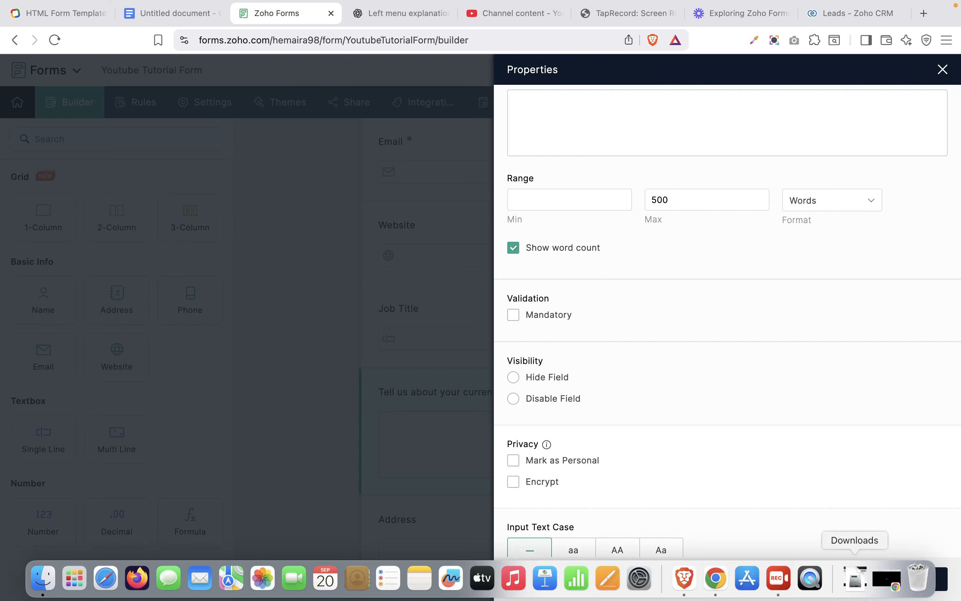
scroll(806, 472, down, 5)
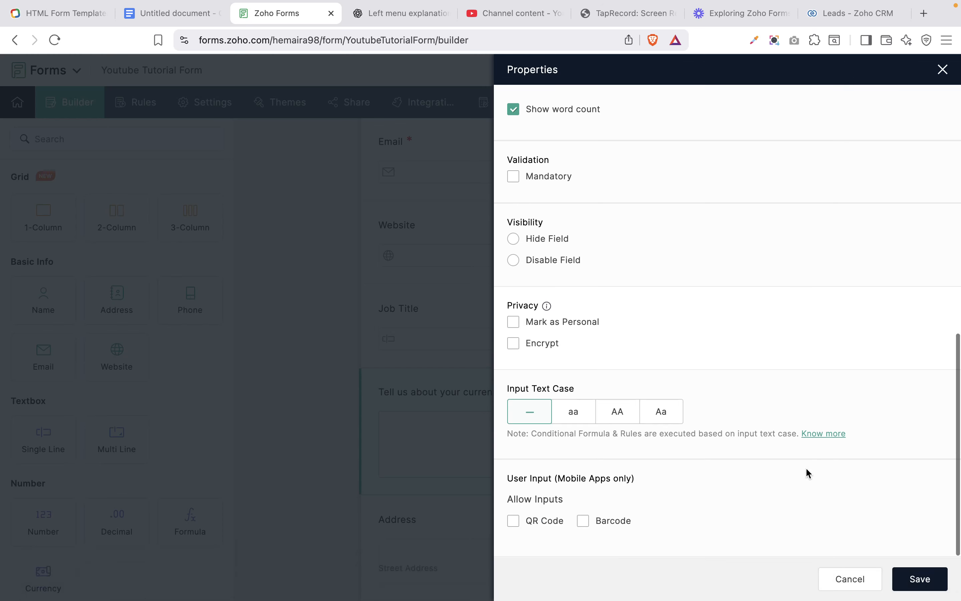
click(921, 579)
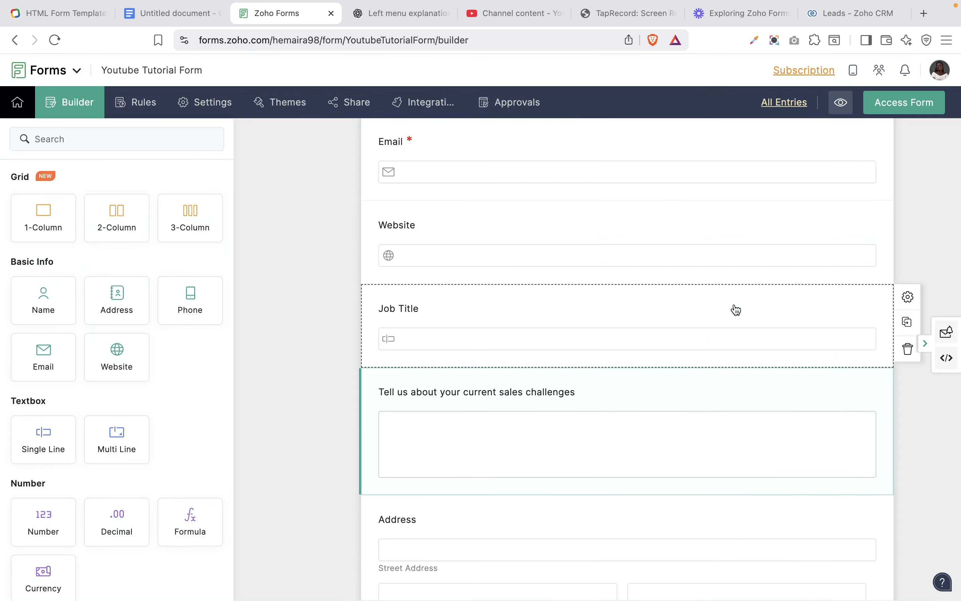
- Add a Number field between the sales challenges field and the Address field
mouse_move(700, 4)
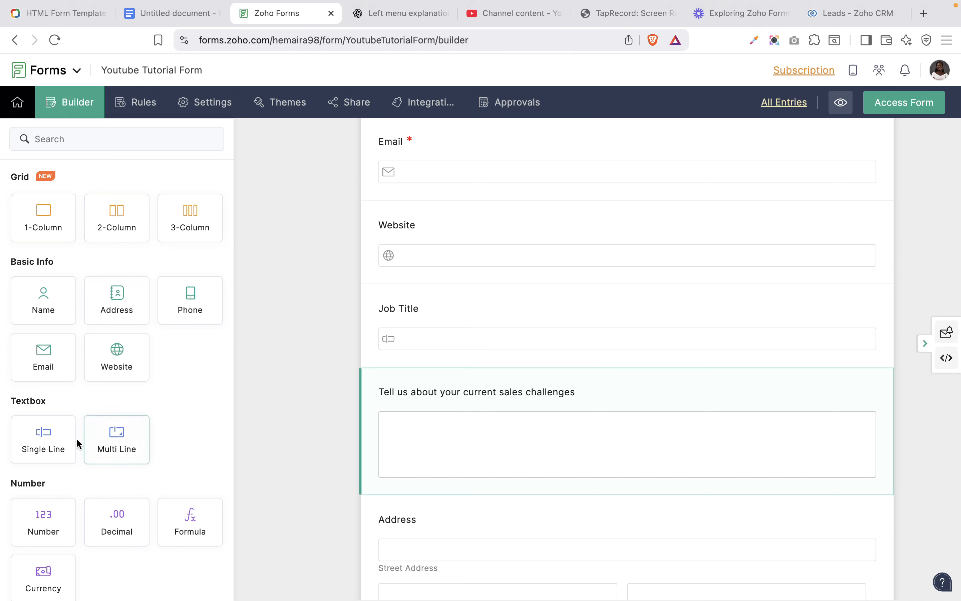
scroll(96, 500, down, 5)
drag(43, 365, 407, 501)
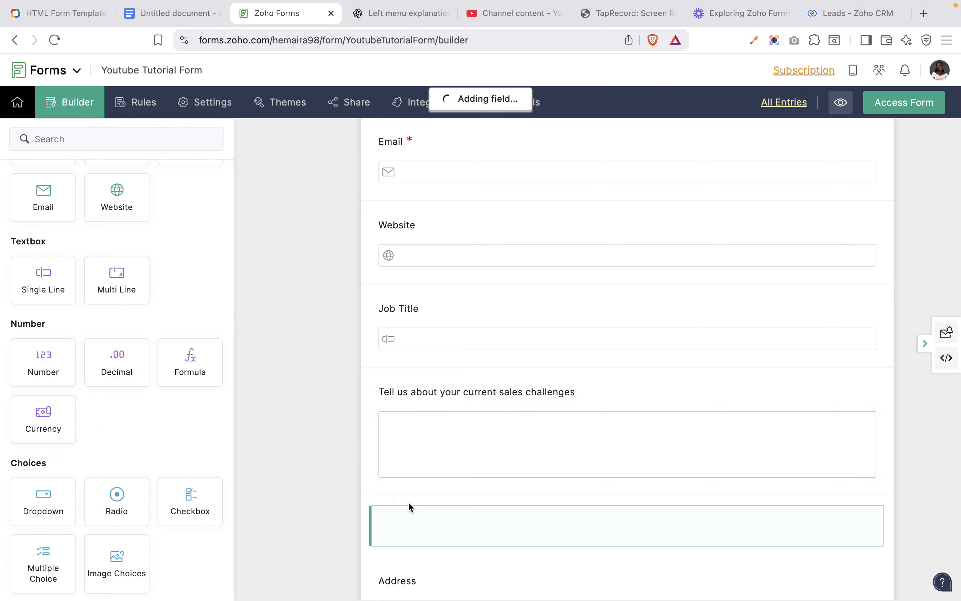
scroll(410, 505, down, 5)
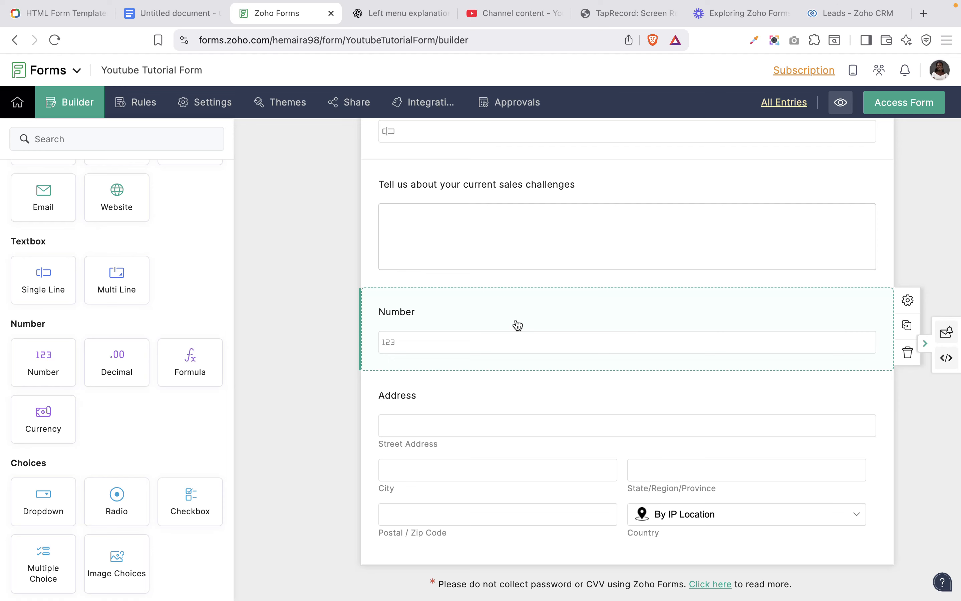
- Check the field list in the Google Docs document and label the new Number field "Number of employees"
key(ctrl+shift+Tab)
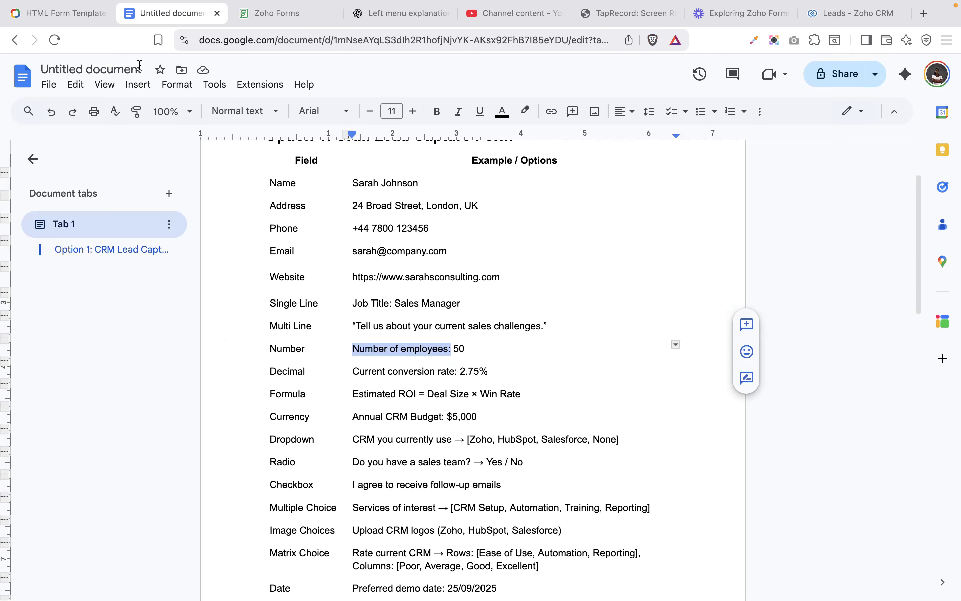
click(293, 20)
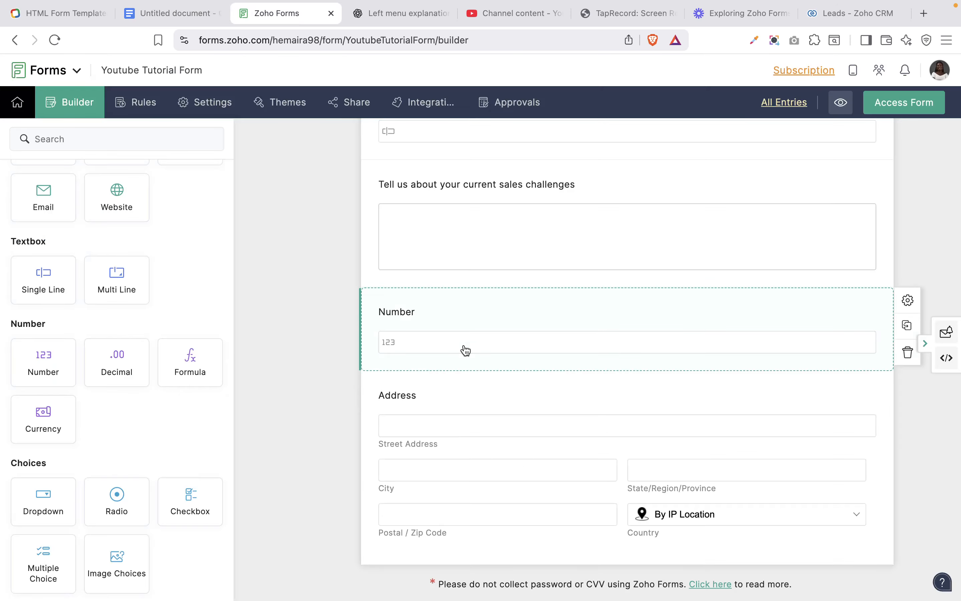
click(477, 333)
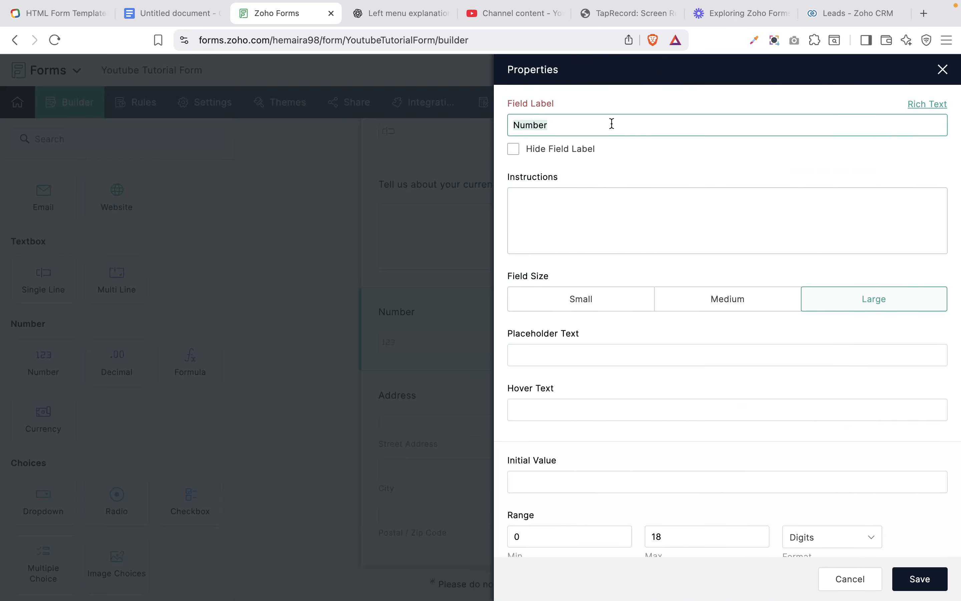
text(Number of employees:)
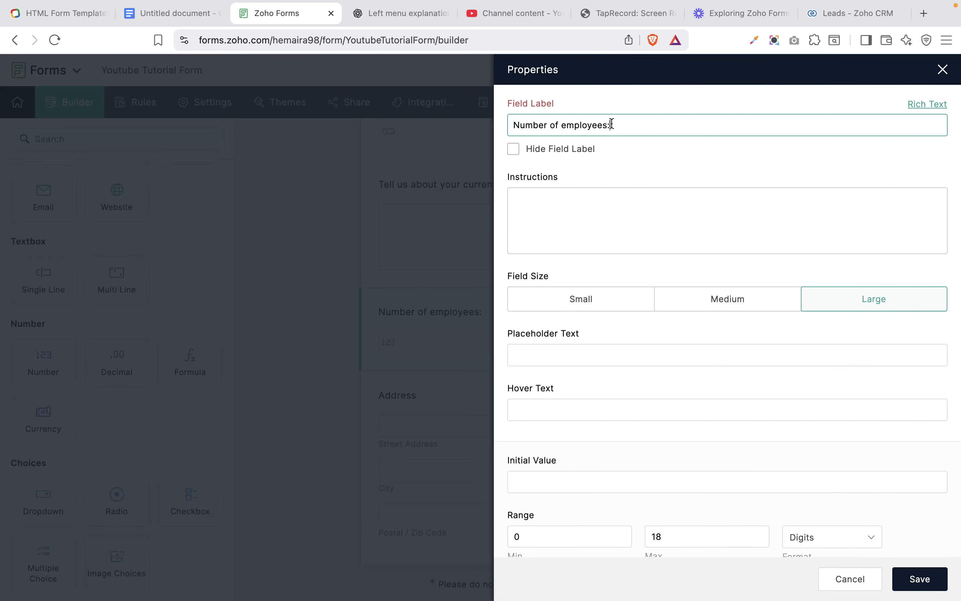
key(BackSpace)
- Try hiding the label of the Number of employees field, restore it, and look at the instructions box
click(555, 152)
click(555, 152)
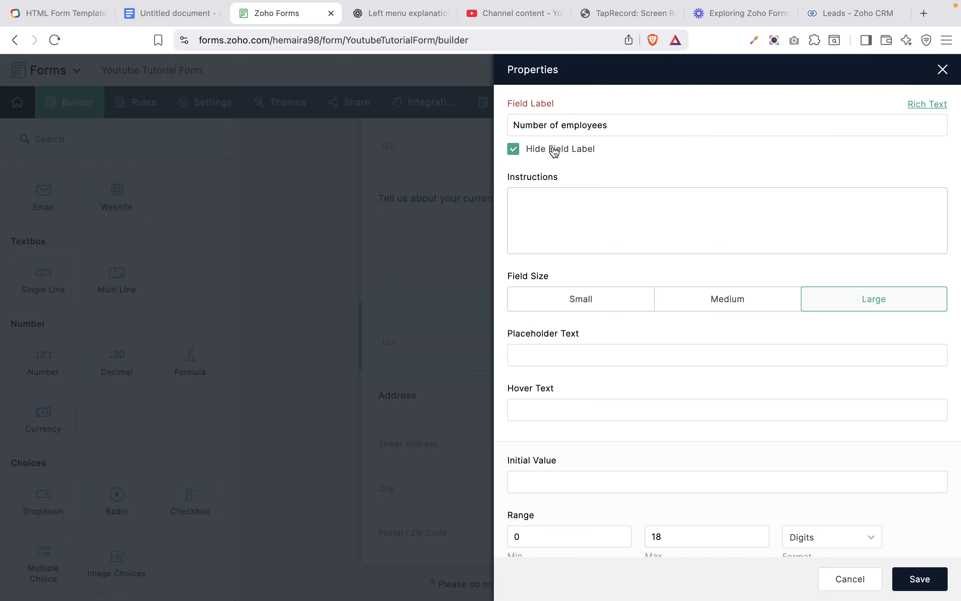
click(555, 152)
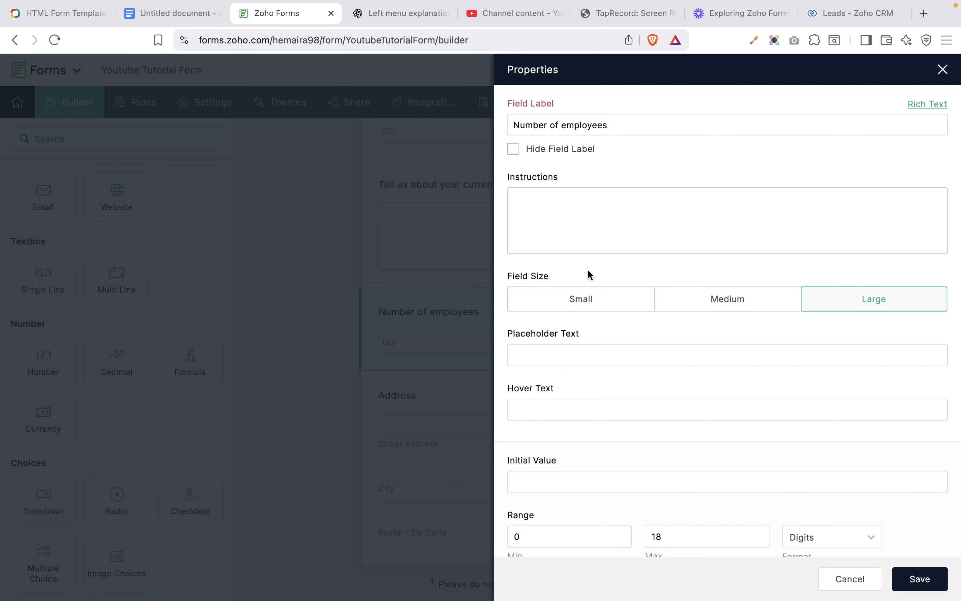
scroll(587, 269, down, 1)
click(589, 174)
scroll(588, 174, up, 1)
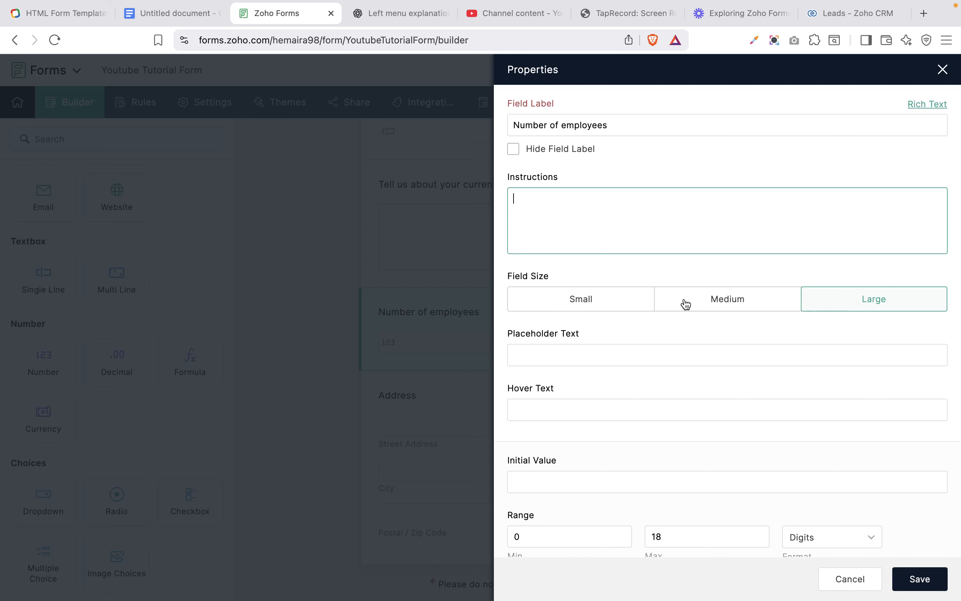
- Try the Small size for the Number of employees field and set it to Medium
click(604, 302)
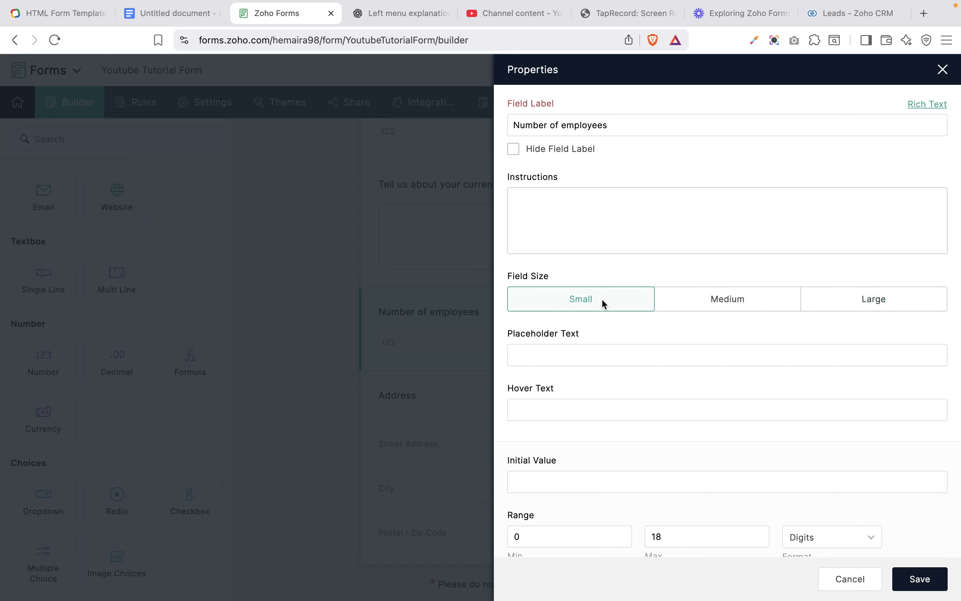
click(708, 305)
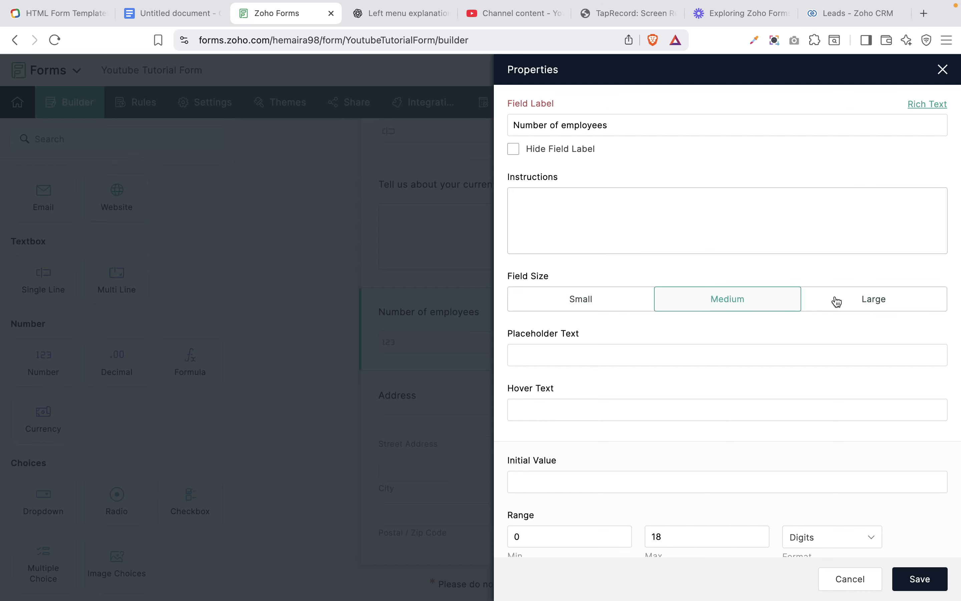
- Examine the range settings and the available range formats of the Number of employees field
scroll(851, 394, down, 3)
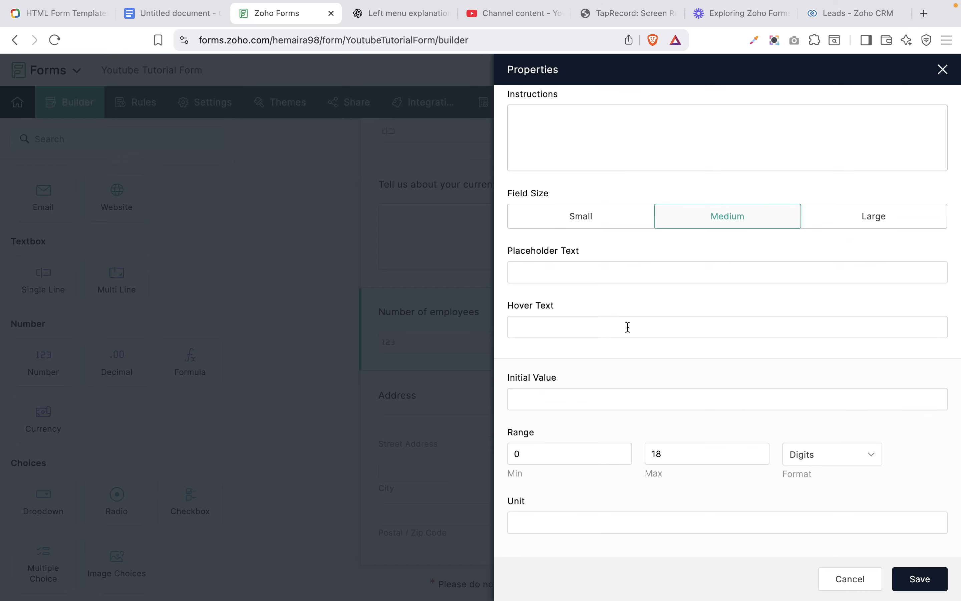
scroll(628, 327, down, 3)
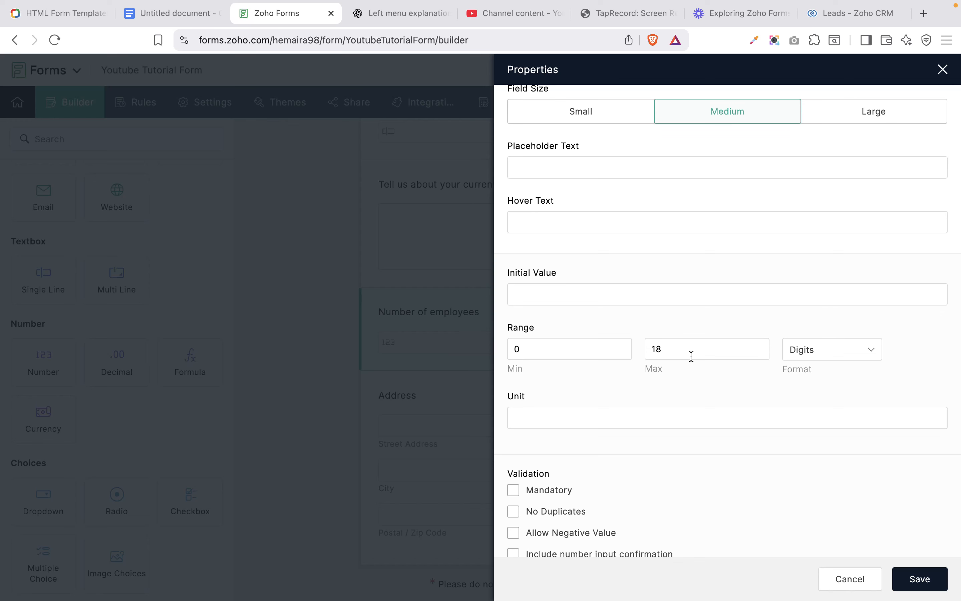
click(840, 358)
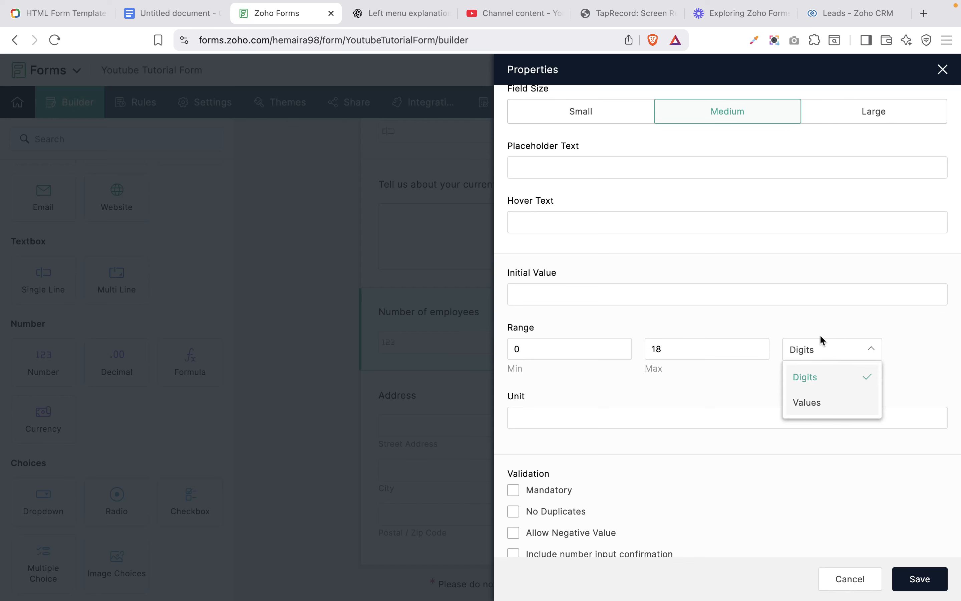
click(694, 385)
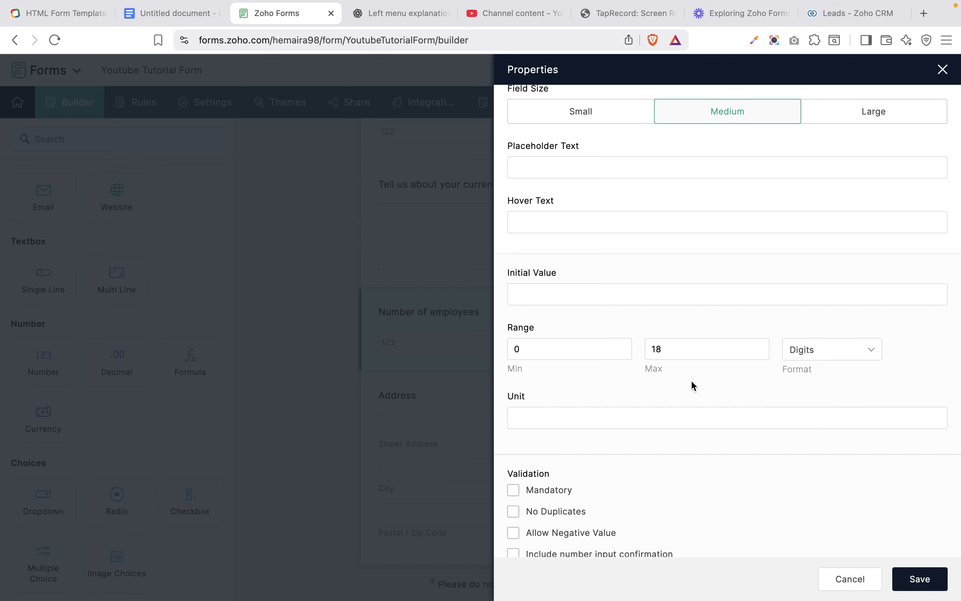
- Set the unit of the Number of employees field to "B2B-"
click(579, 423)
text(2)
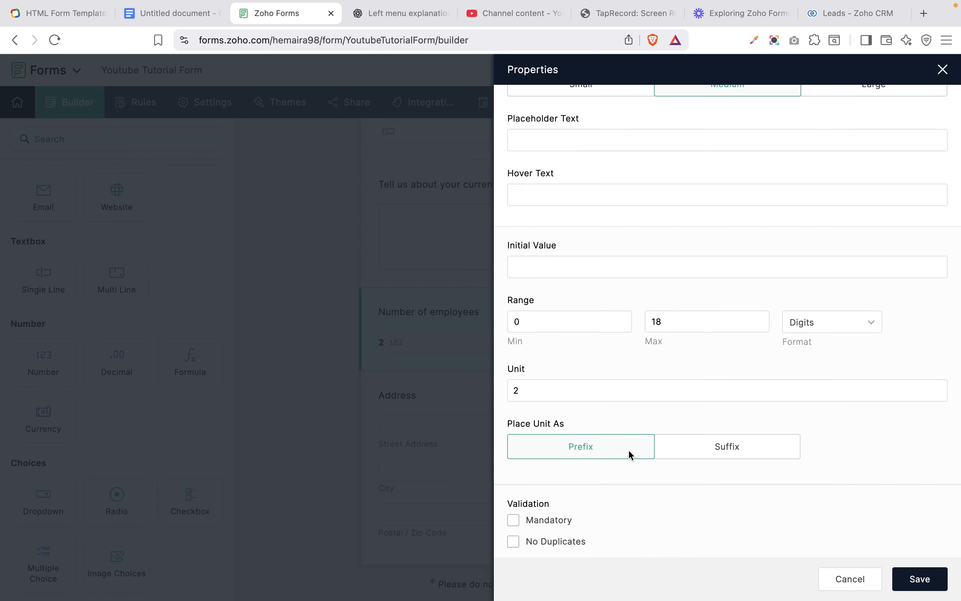
double_click(533, 388)
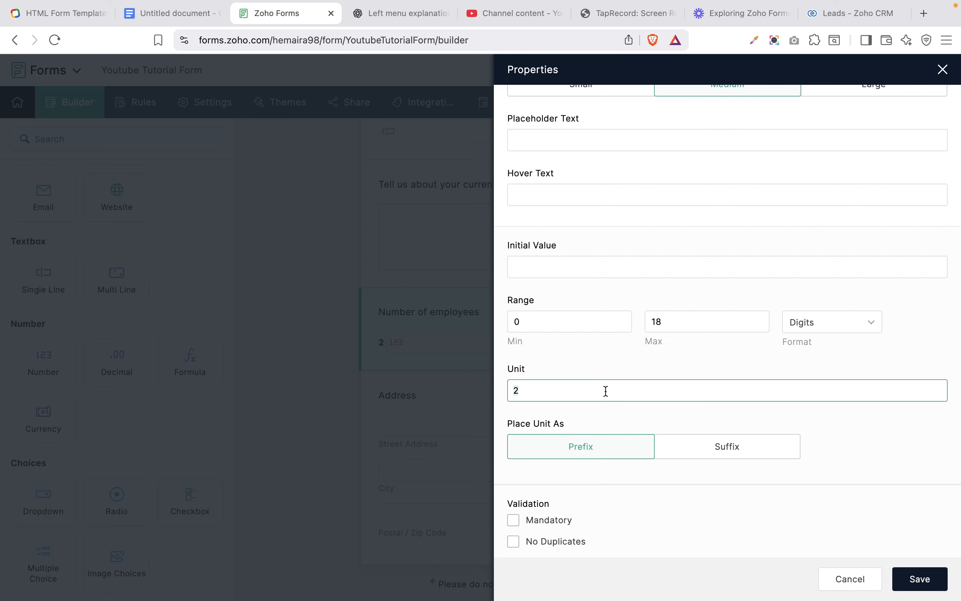
key(Caps_Lock)
text(B2B)
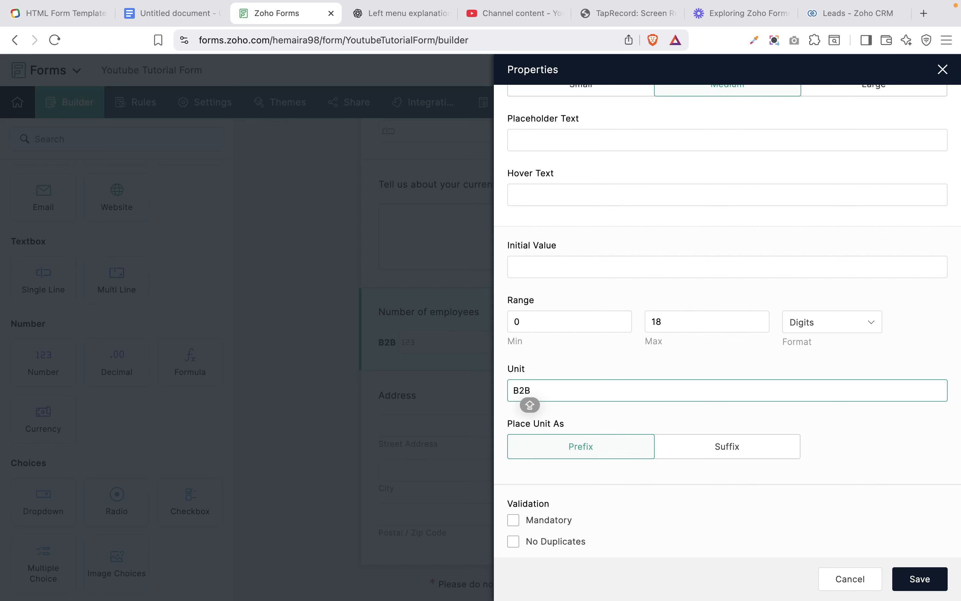
text(-)
key(BackSpace)
- Try placing the unit as a suffix and return it to Prefix
scroll(669, 202, up, 2)
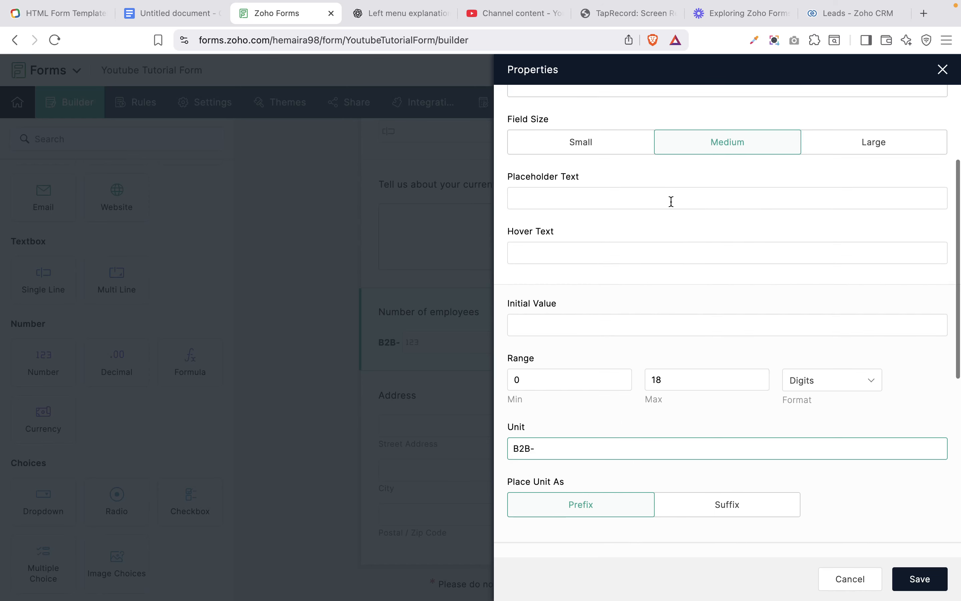
scroll(669, 202, down, 4)
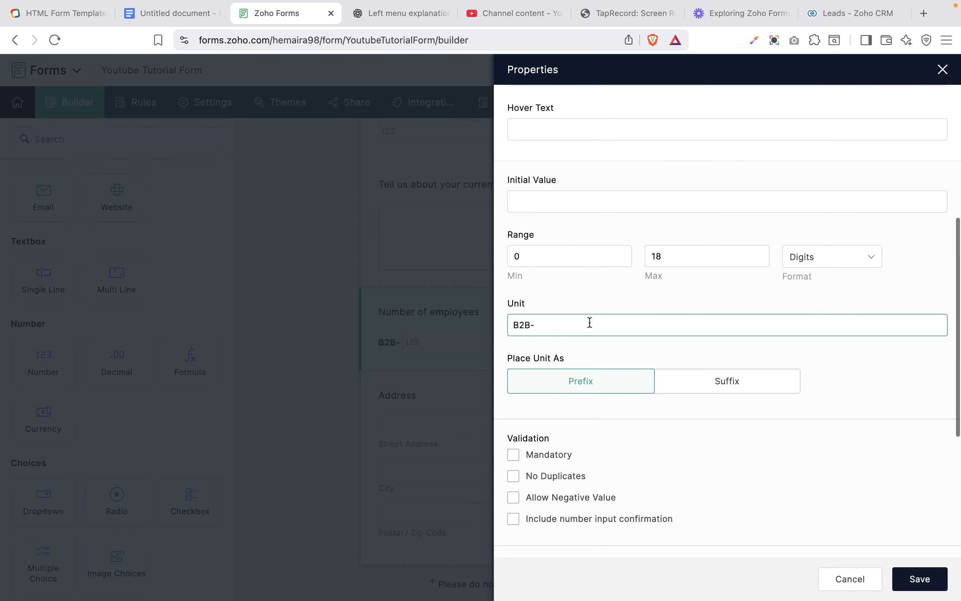
click(707, 386)
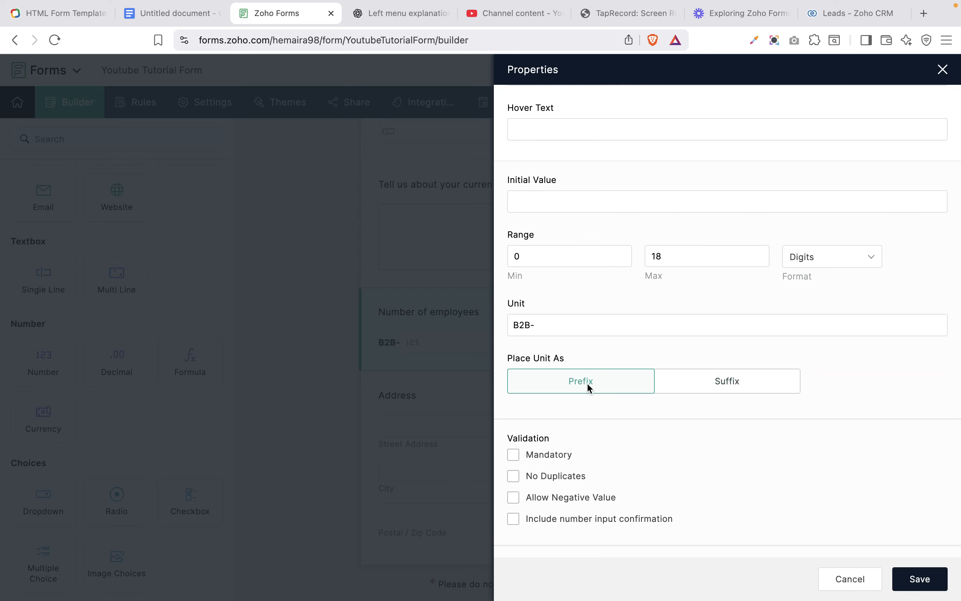
- Try the Allow Negative Value and number input confirmation options for the Number of employees field and clear both
scroll(590, 388, down, 1)
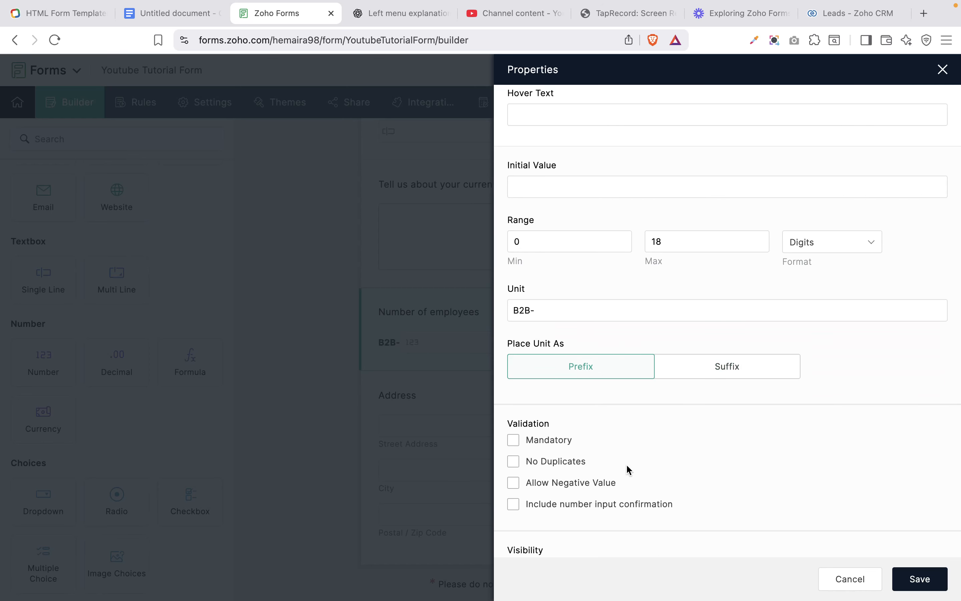
scroll(635, 444, down, 4)
scroll(648, 434, down, 5)
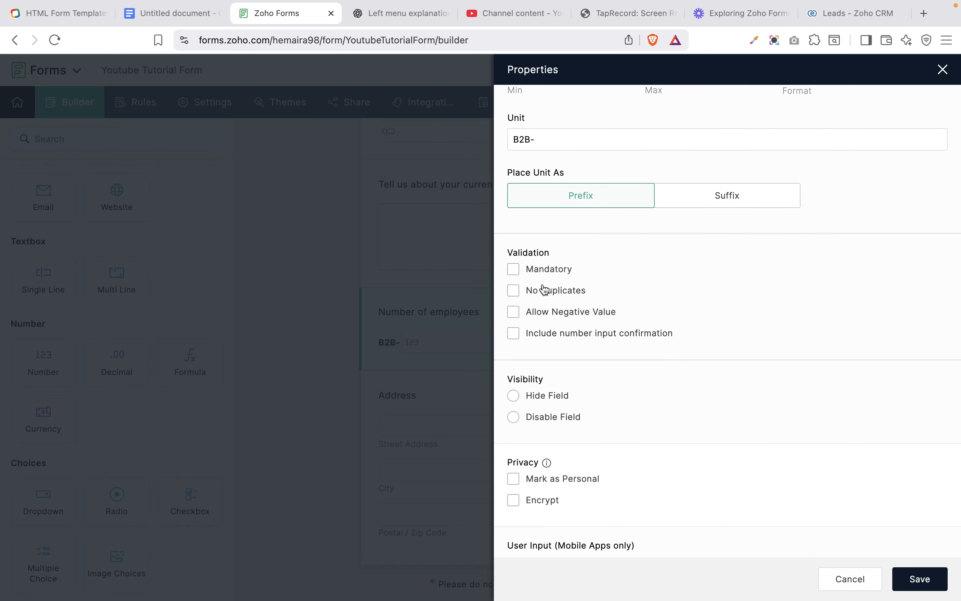
click(574, 315)
click(574, 315)
scroll(574, 315, down, 2)
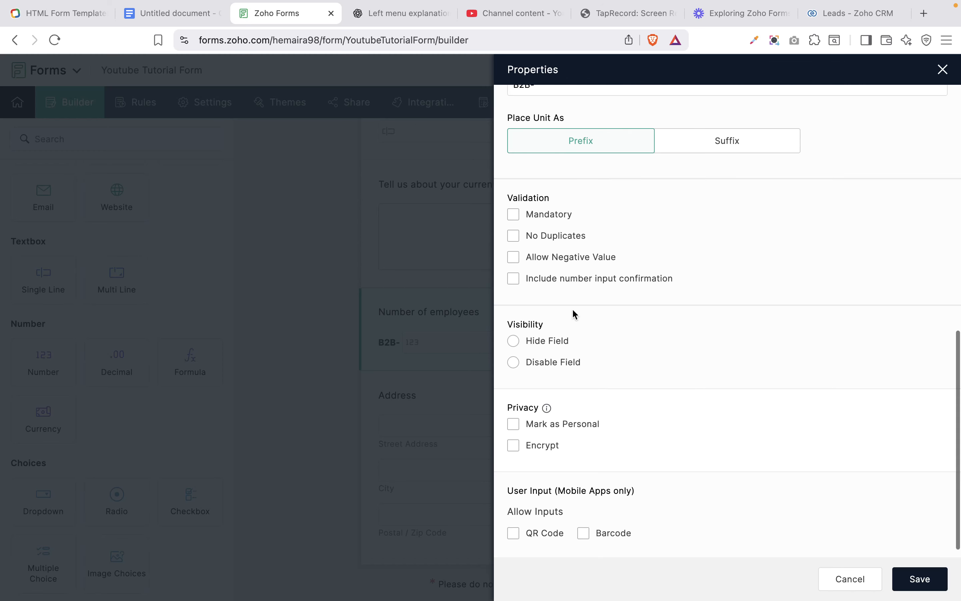
click(571, 283)
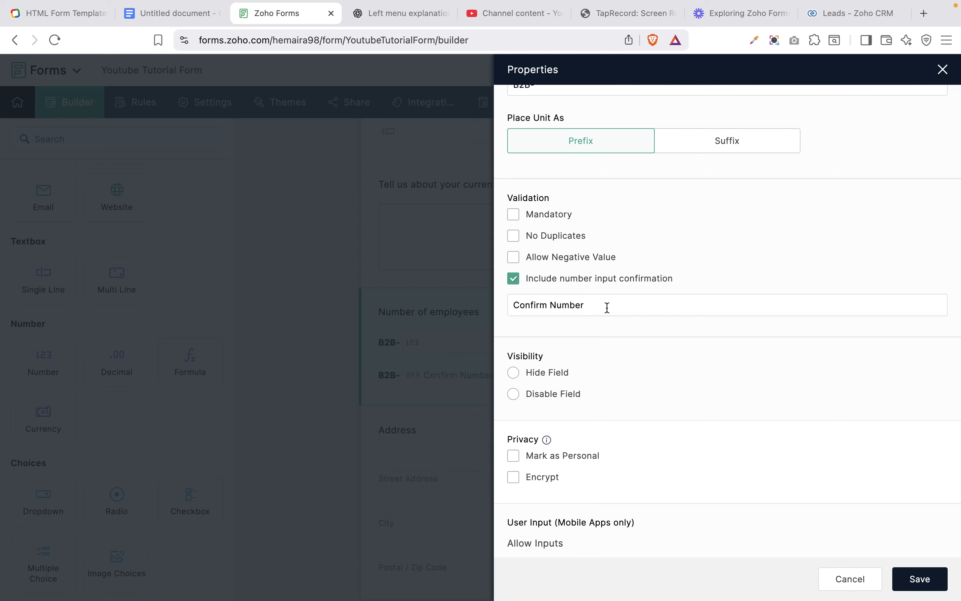
click(516, 283)
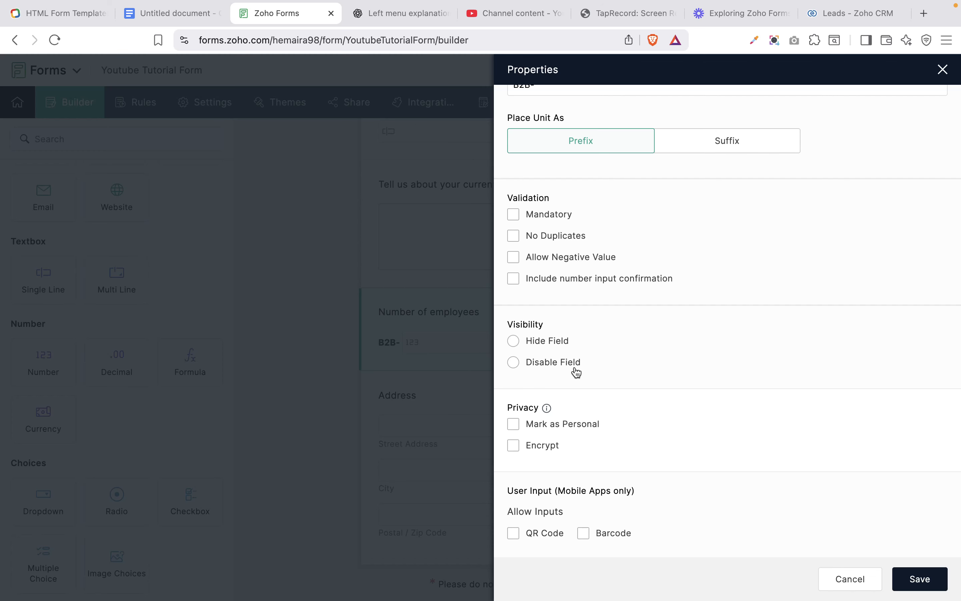
scroll(637, 397, up, 5)
scroll(636, 397, down, 2)
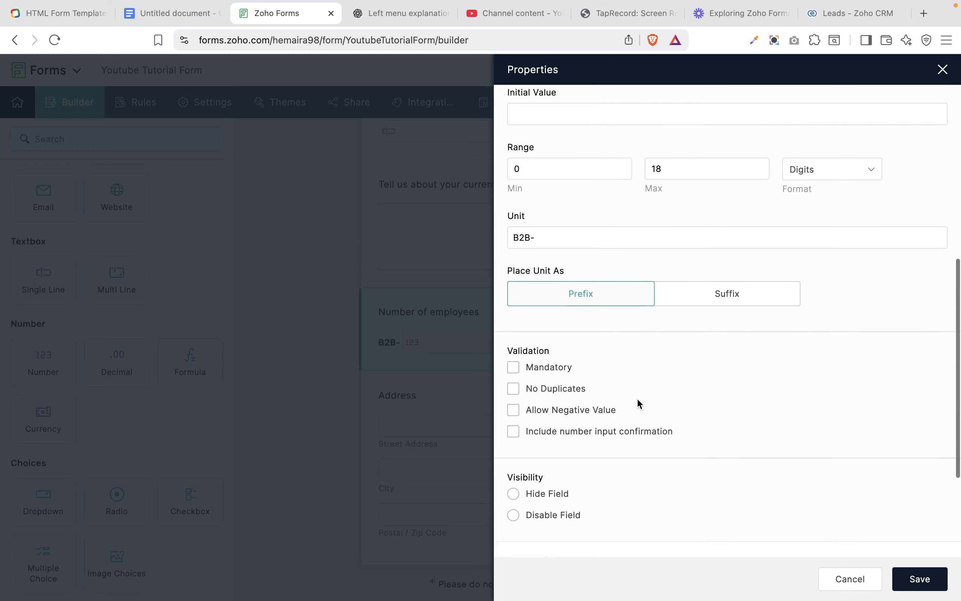
- Save the Number of employees field's properties and add a Decimal field between it and the Address field
scroll(637, 397, down, 4)
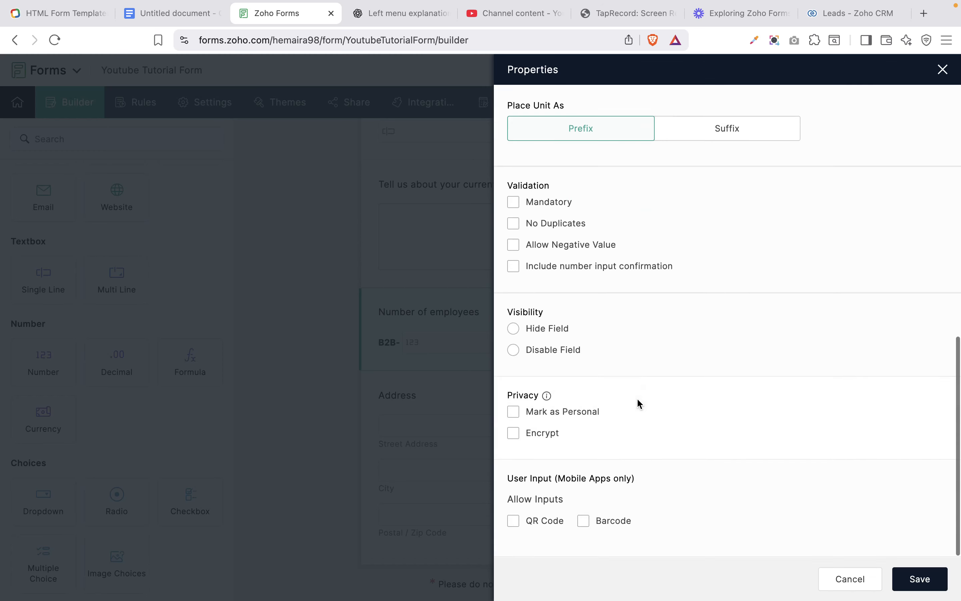
click(901, 580)
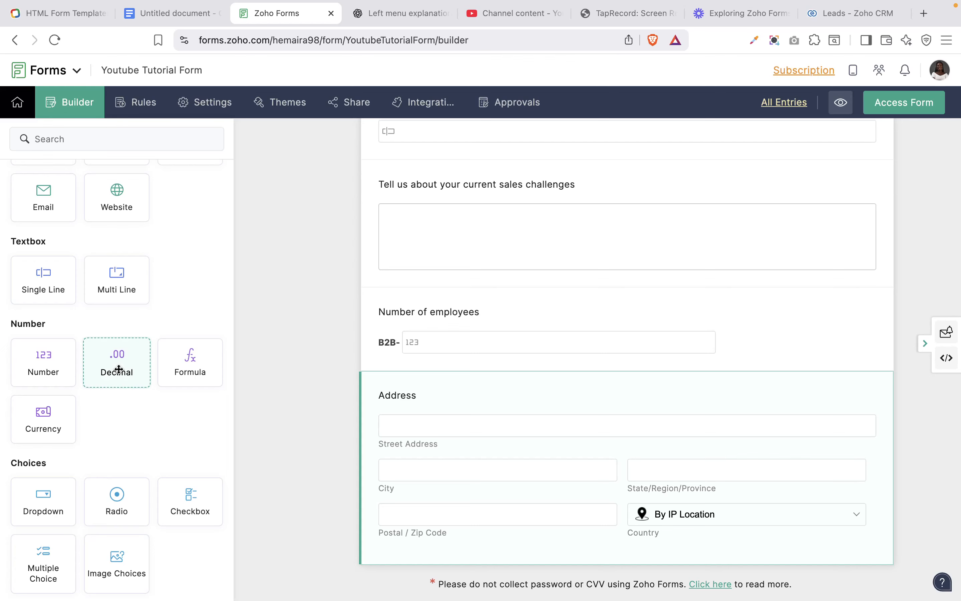
drag(118, 369, 392, 383)
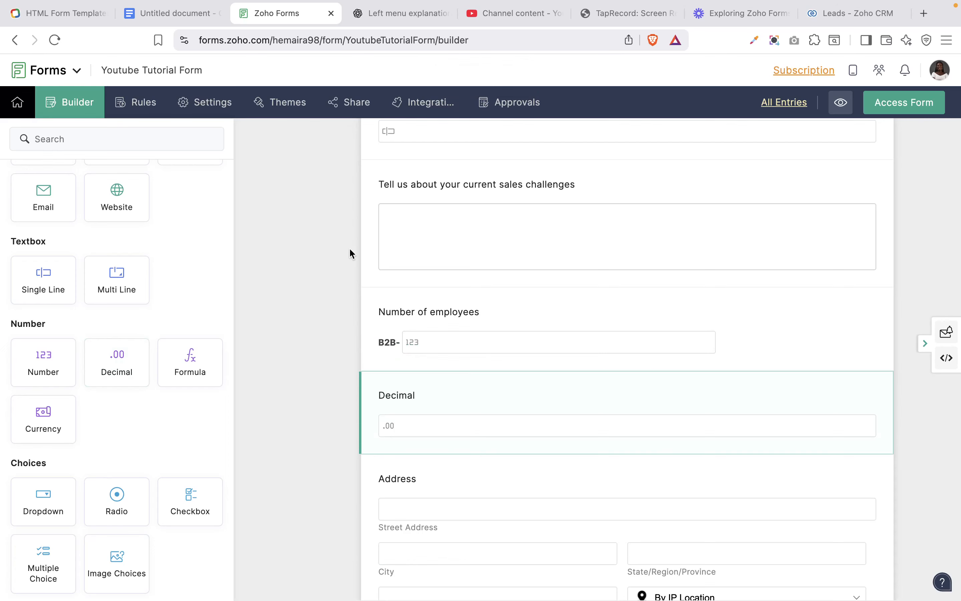
scroll(519, 414, down, 3)
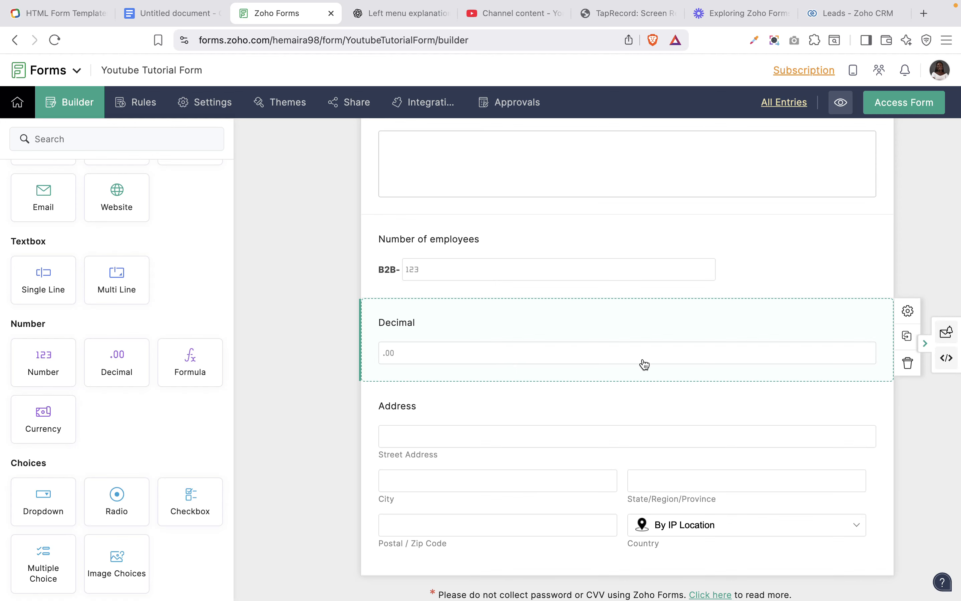
- Copy "Current conversion rate" from the Decimal row of the Google Docs field list and set it as the Decimal field's label in Zoho Forms
click(161, 23)
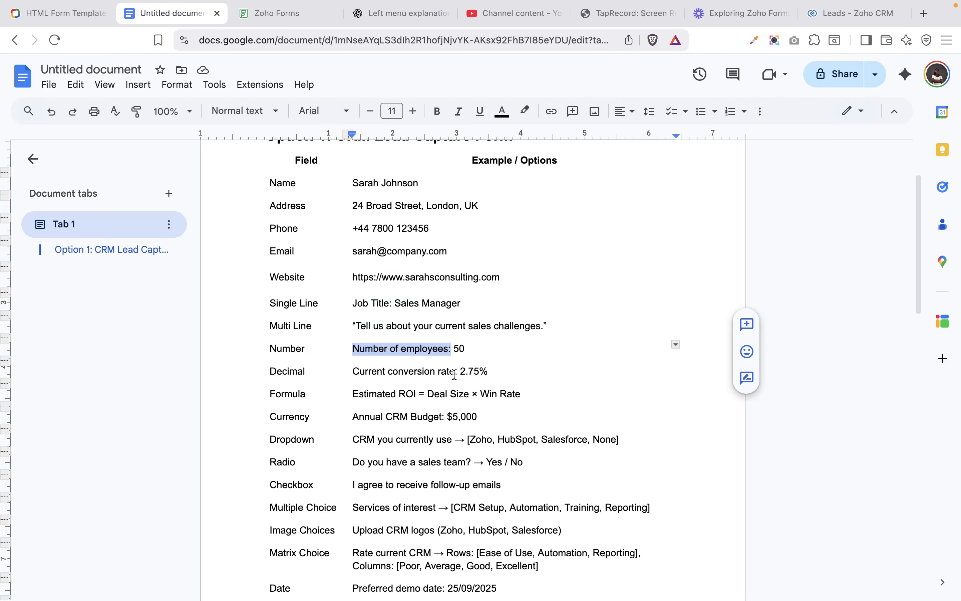
drag(455, 375, 353, 375)
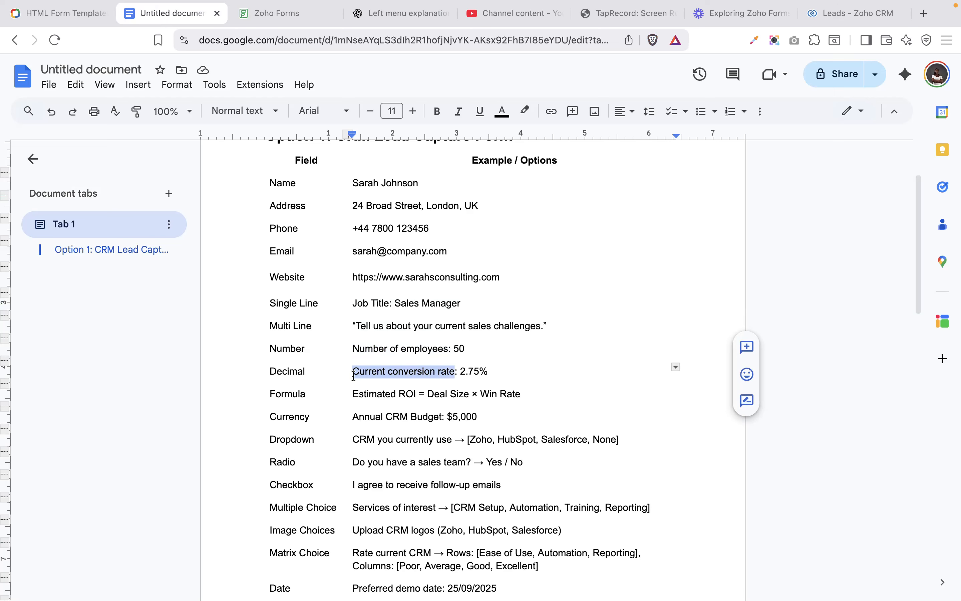
click(292, 16)
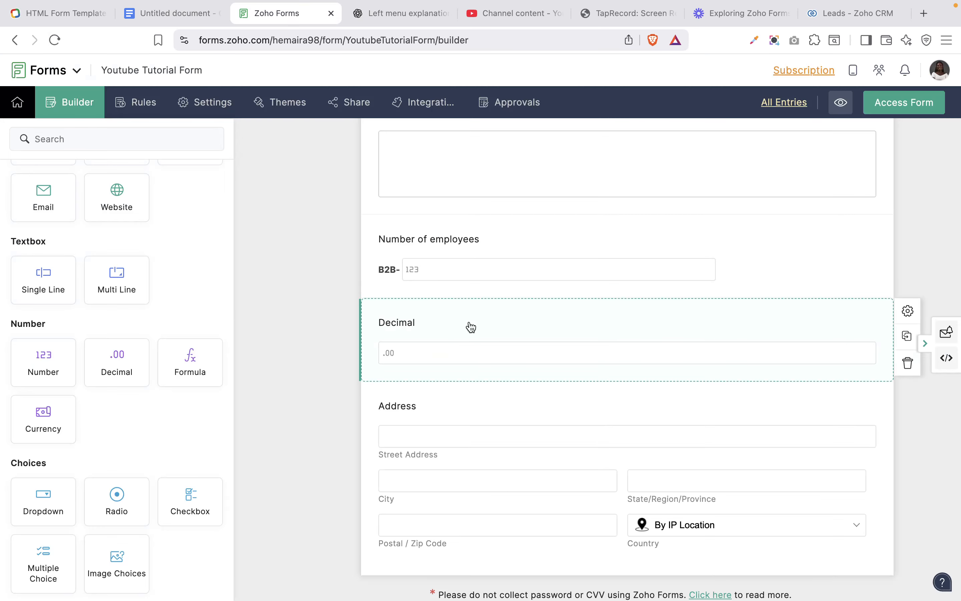
click(475, 334)
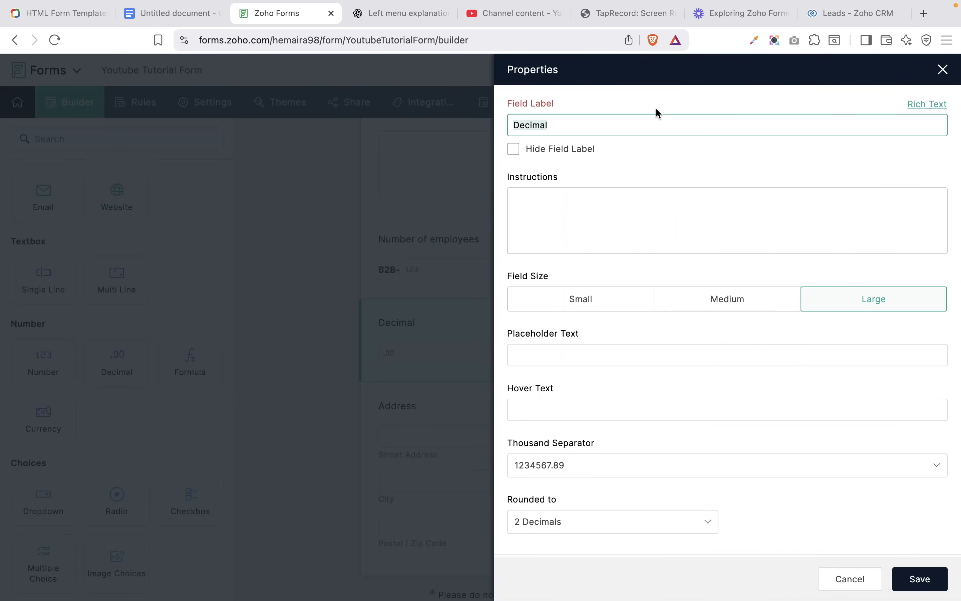
text(Current conversion rate)
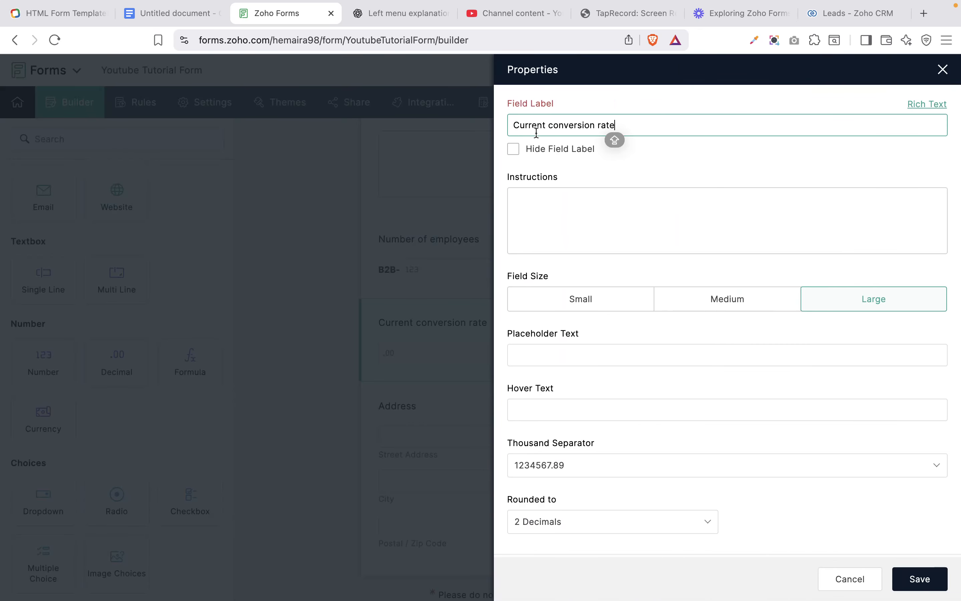
- Look through the Current conversion rate field's properties and open its Thousand Separator options
click(613, 201)
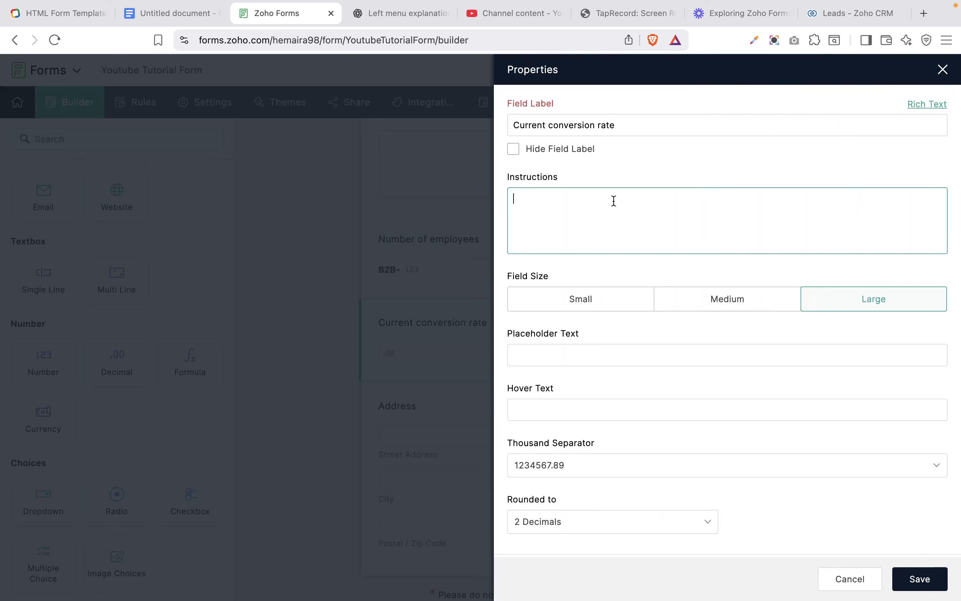
key(Caps_Lock)
scroll(645, 354, down, 2)
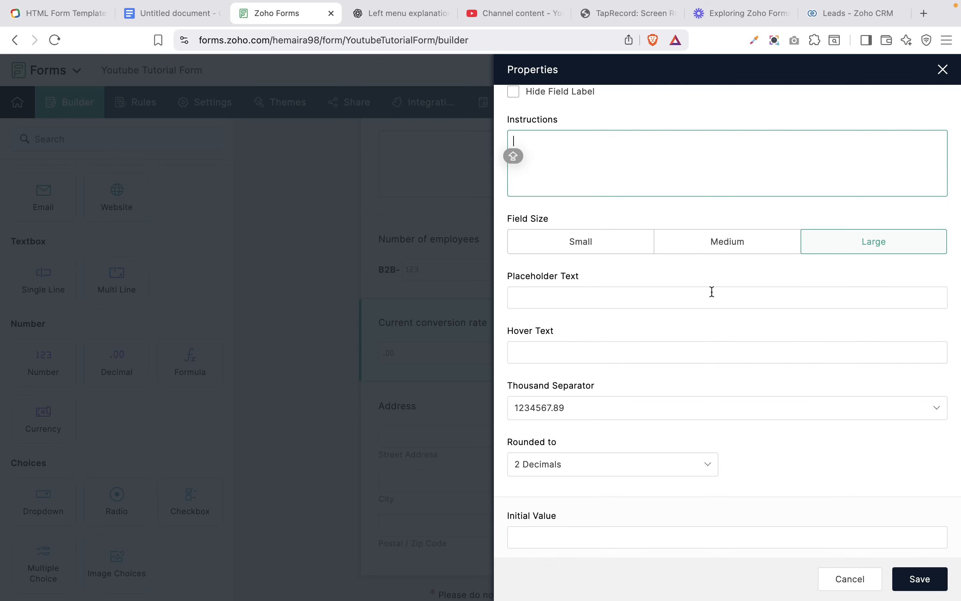
scroll(701, 344, down, 1)
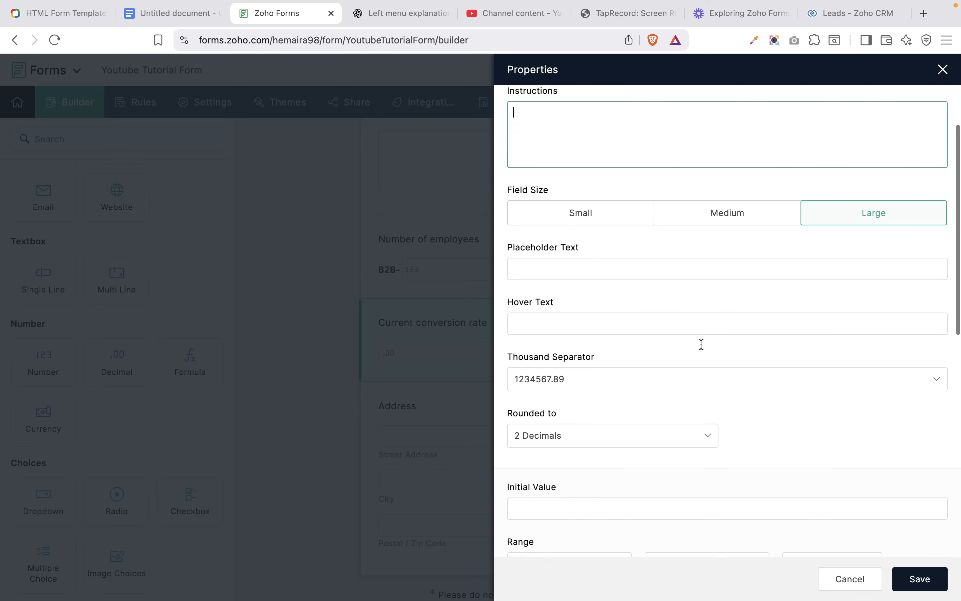
scroll(701, 344, down, 3)
click(686, 317)
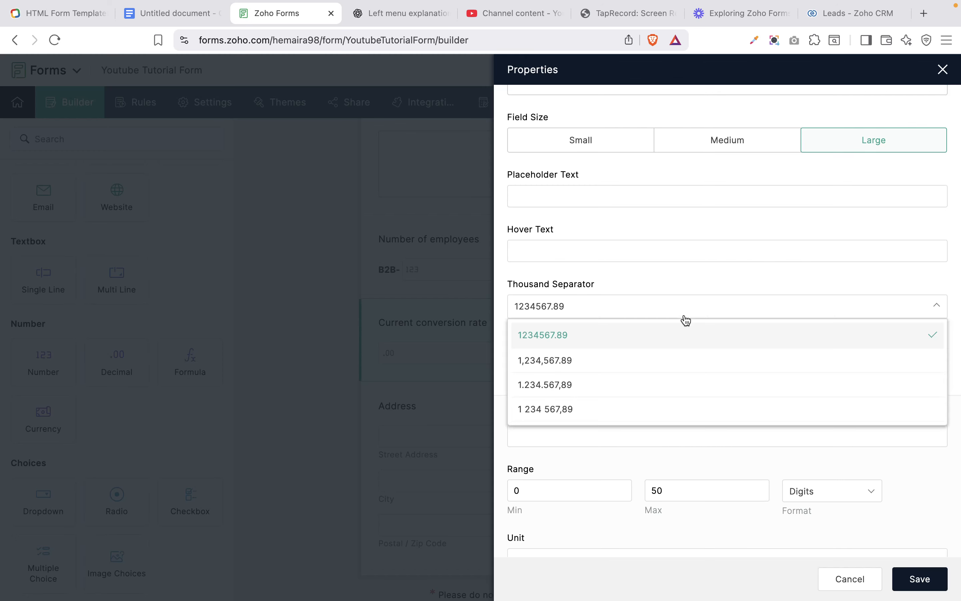
- Try the thousand separator formats 1,234,567.89 and 1.234.567,89 on the decimal field, ending with 1234567.89 selected
click(620, 360)
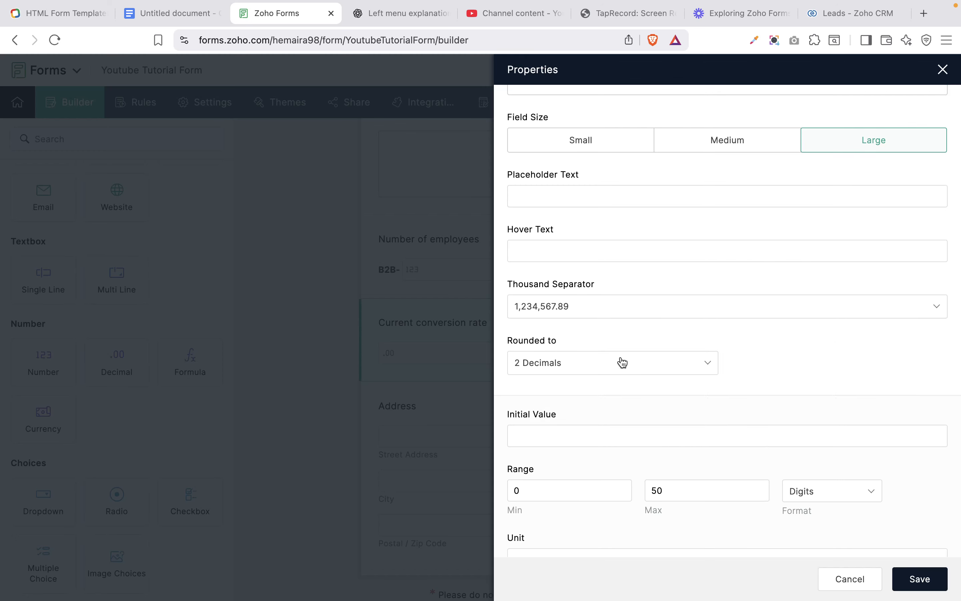
click(657, 311)
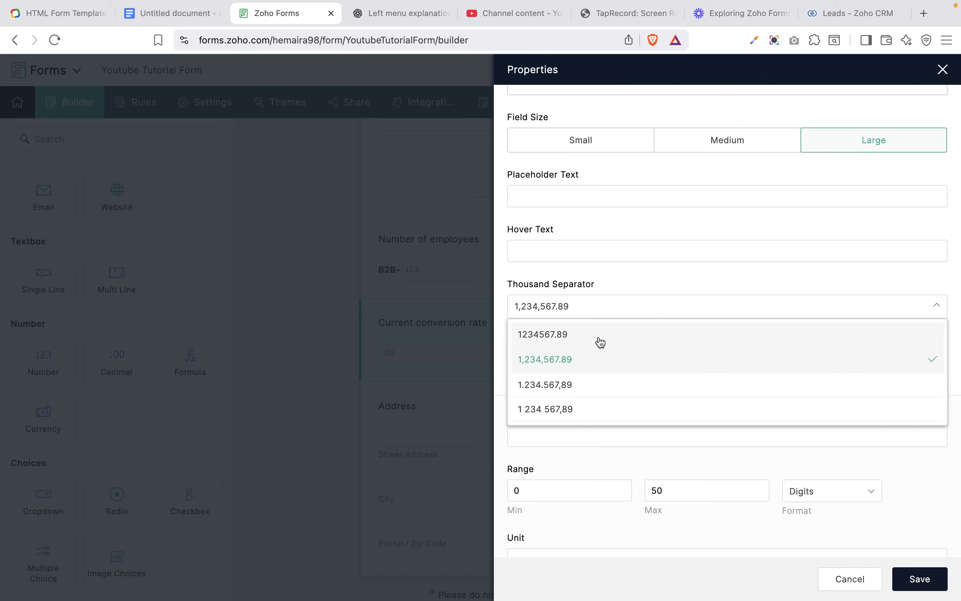
click(568, 388)
click(572, 316)
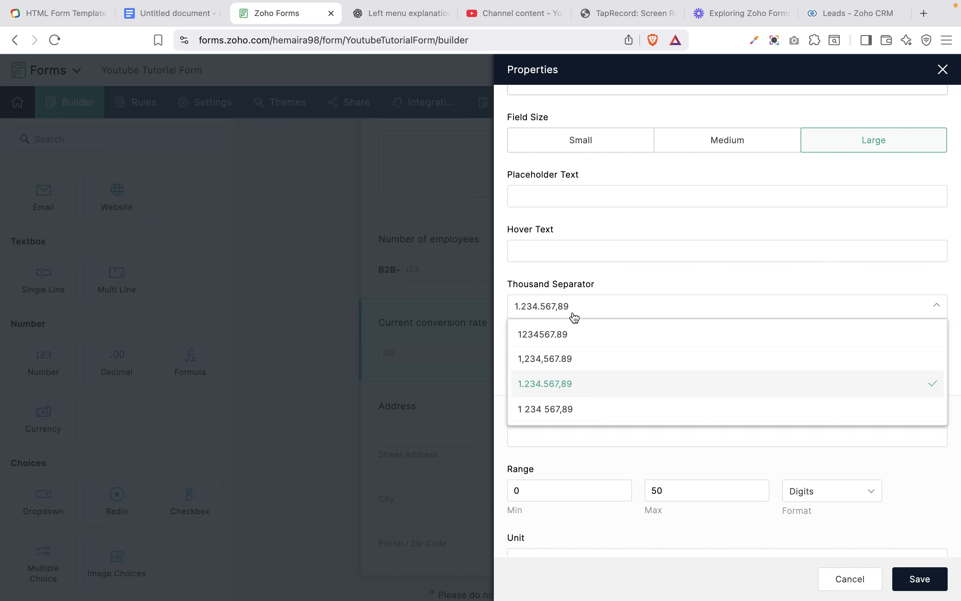
click(568, 337)
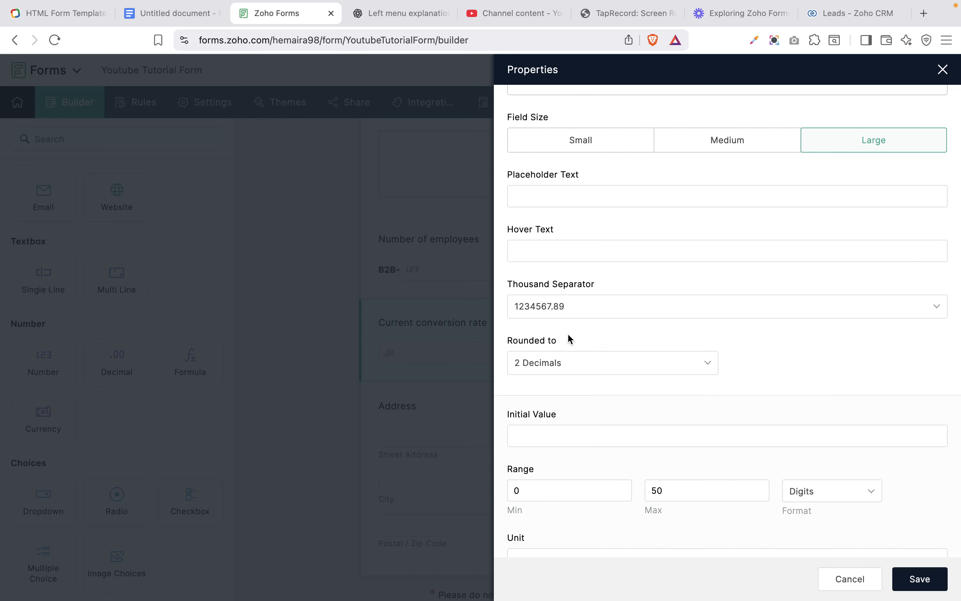
- Review the decimal rounding options available for the Current conversion rate field
click(606, 371)
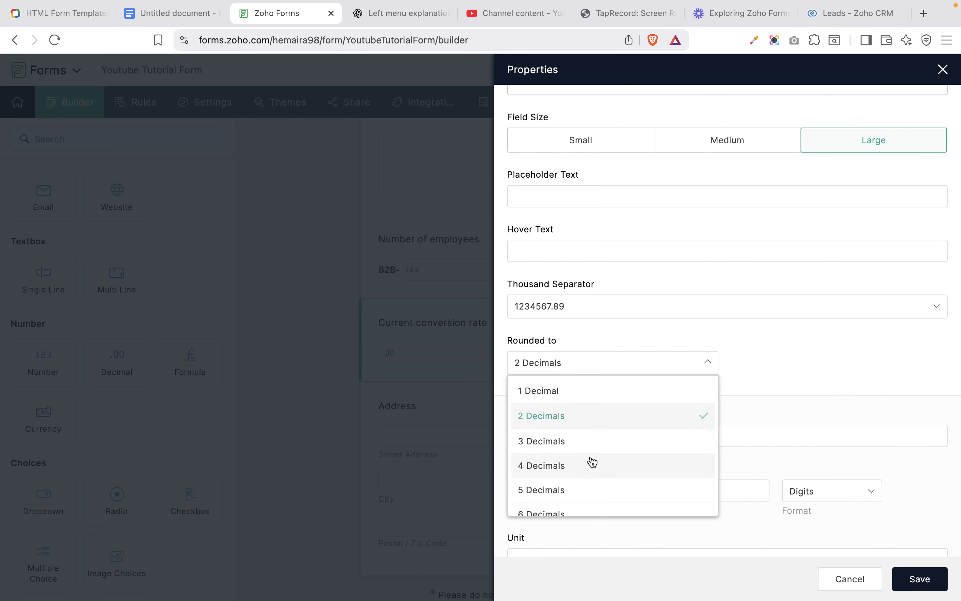
scroll(592, 461, down, 2)
scroll(592, 461, down, 2)
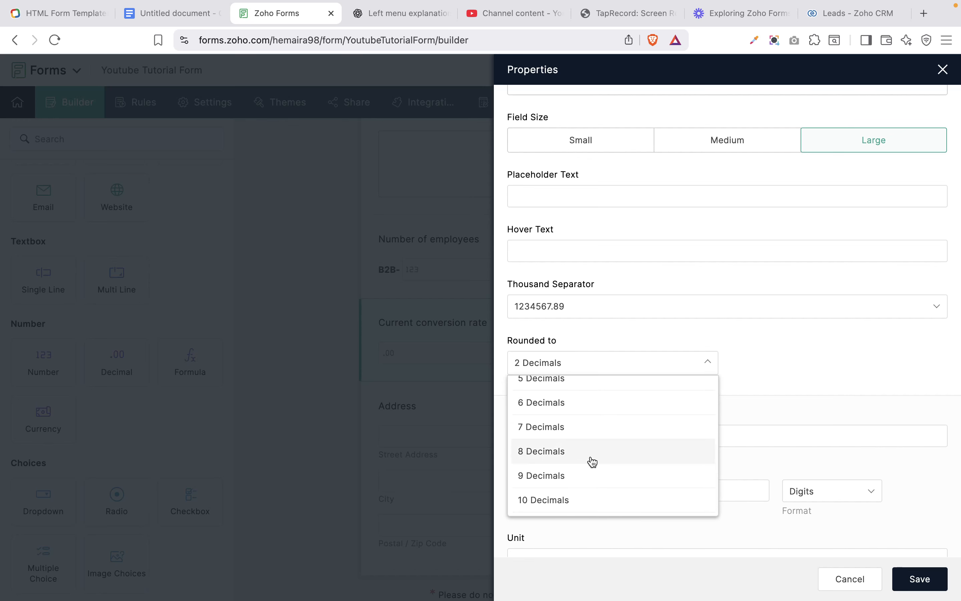
click(610, 368)
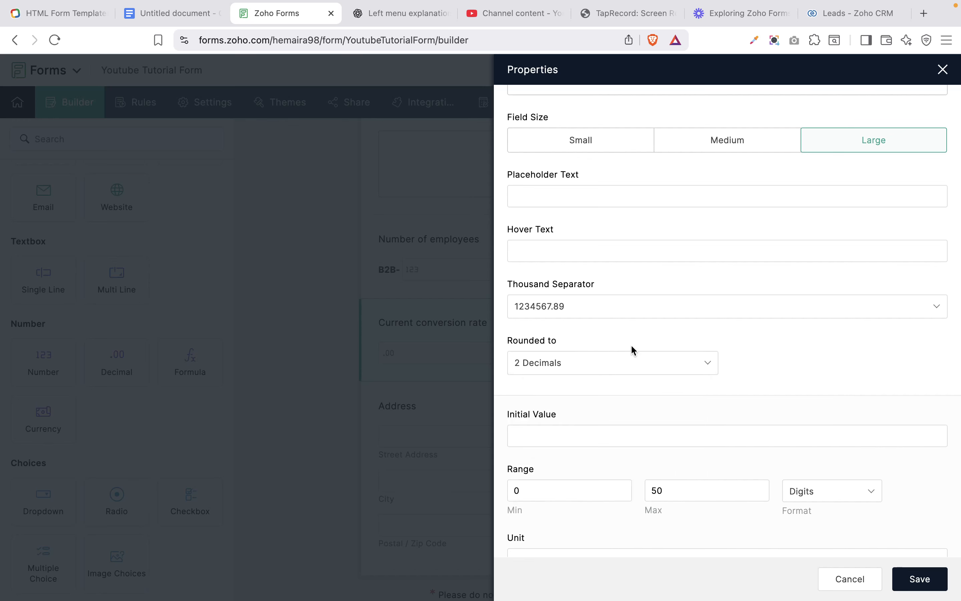
- Set the maximum of the Current conversion rate field's range to 10
click(620, 429)
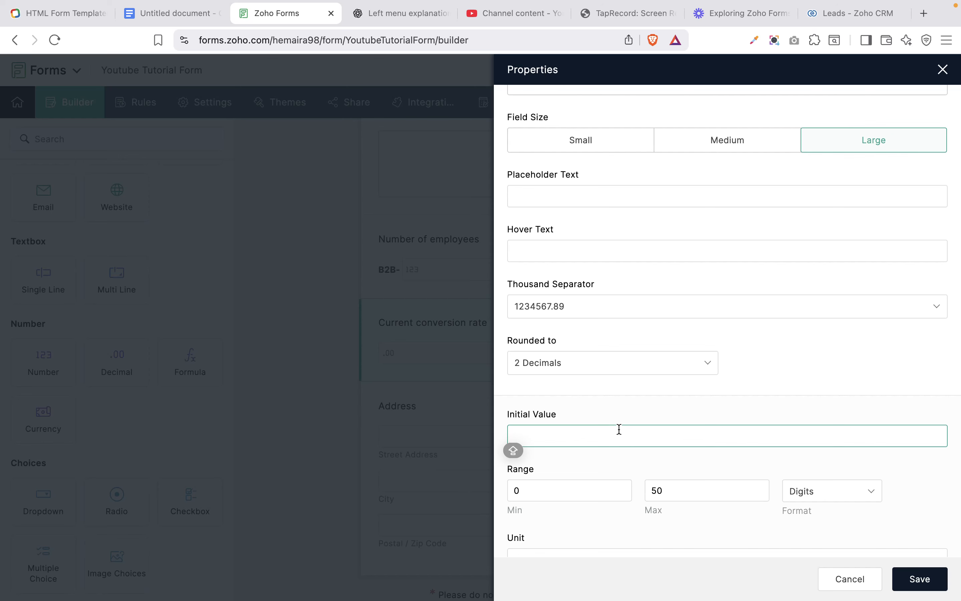
scroll(619, 429, down, 4)
key(Caps_Lock)
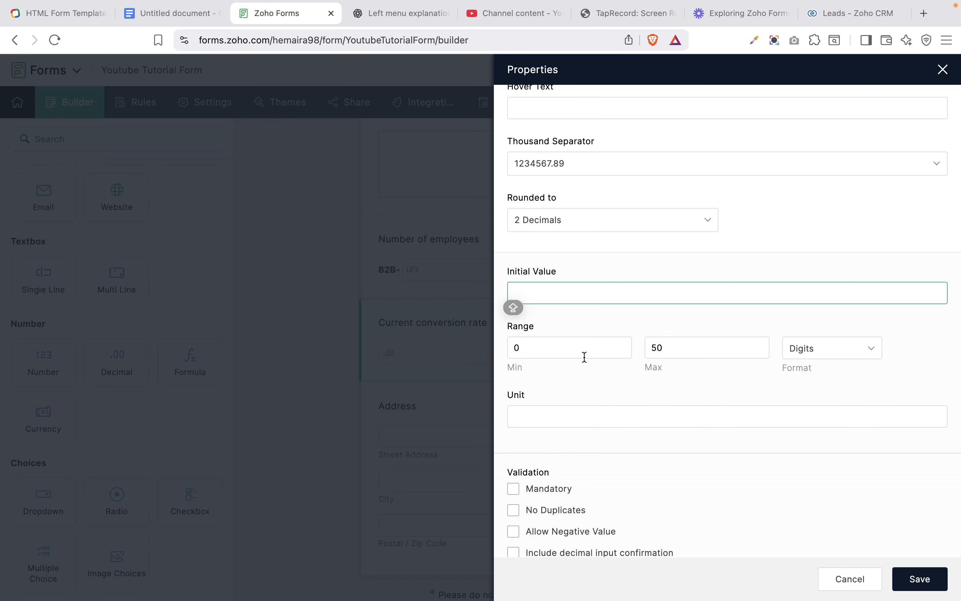
click(667, 348)
click(658, 350)
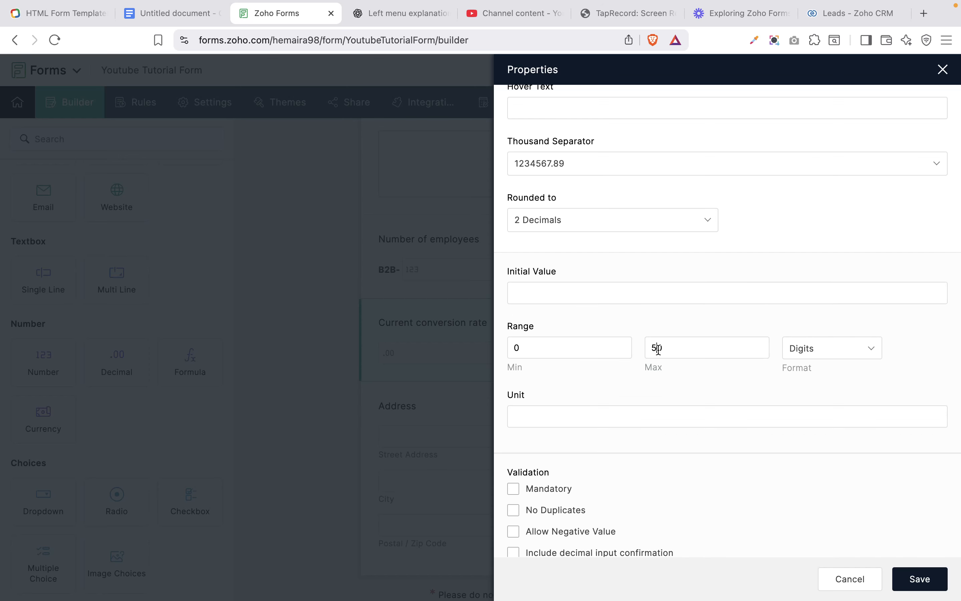
key(BackSpace)
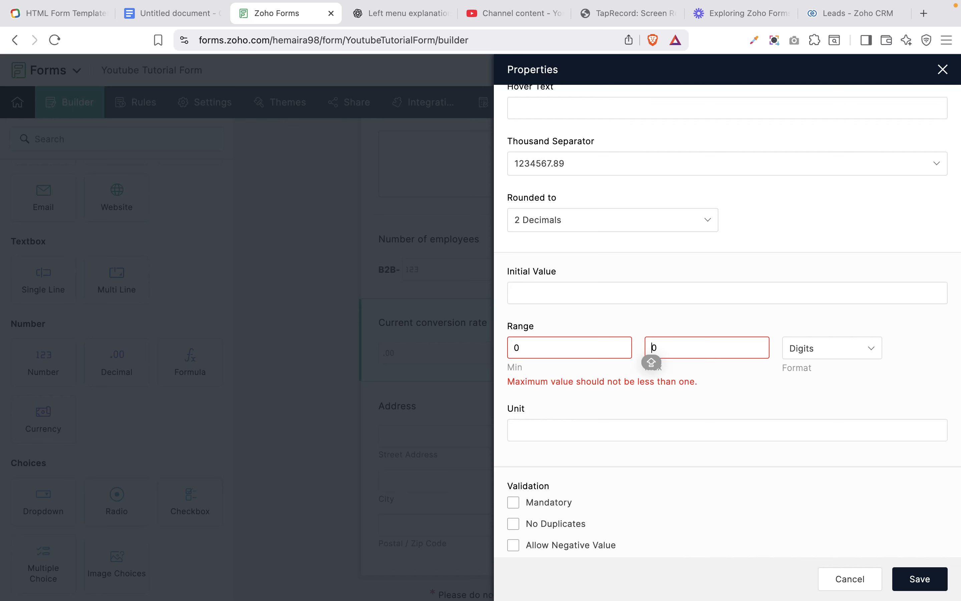
text(1)
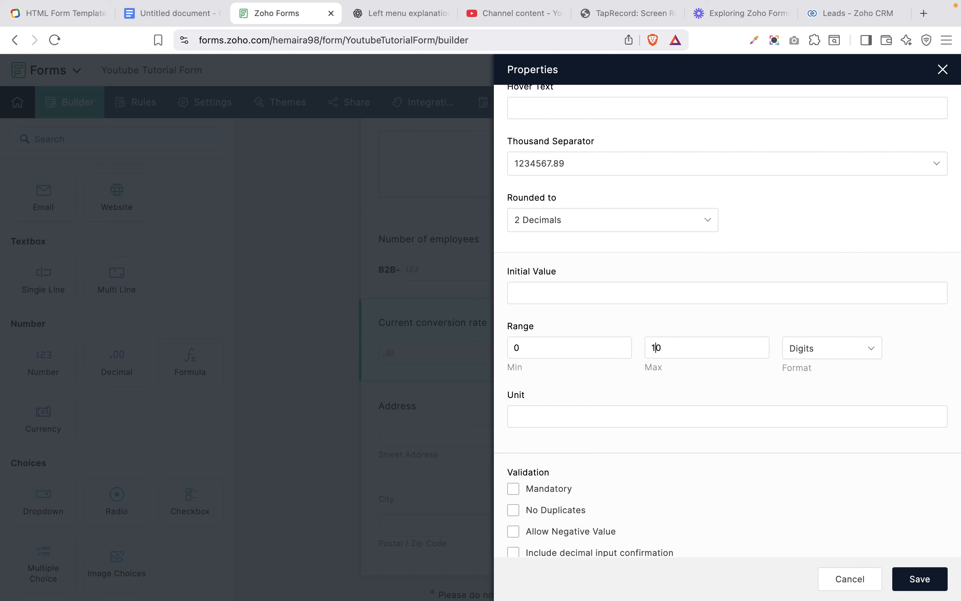
- Try the unit 2 and the decimal input confirmation on the Current conversion rate field, then revert both
scroll(590, 457, up, 2)
click(591, 457)
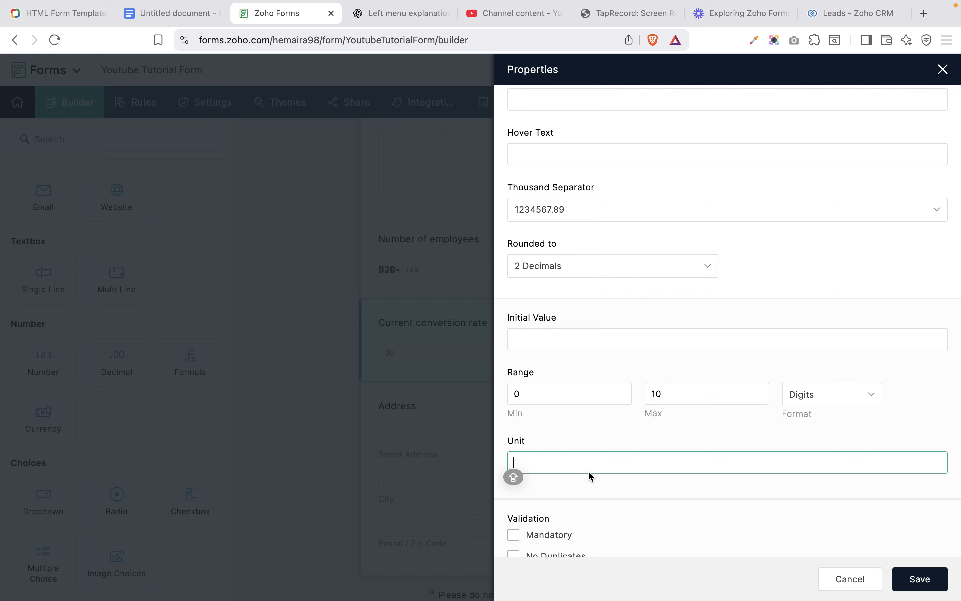
text(2)
scroll(689, 453, down, 5)
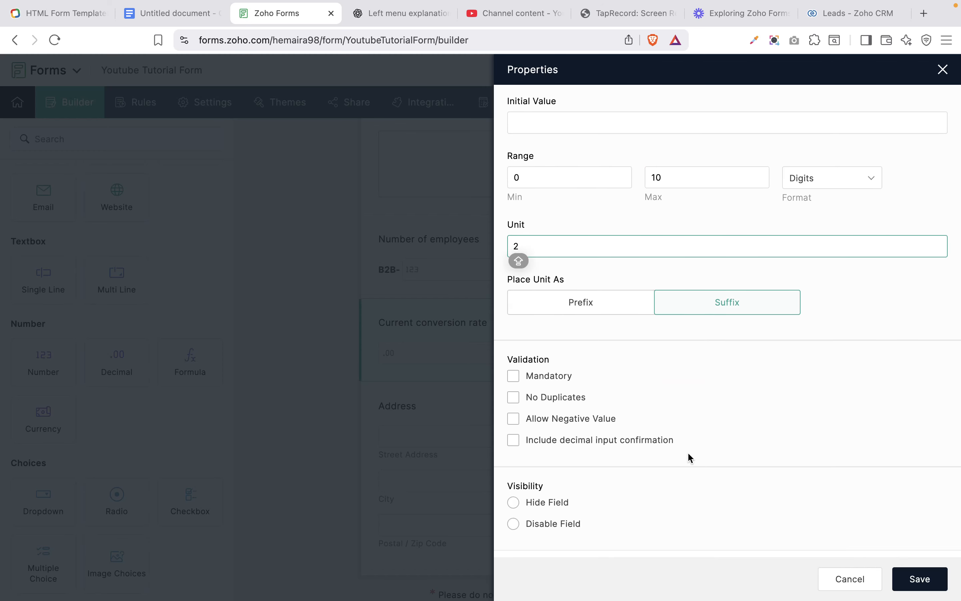
key(BackSpace)
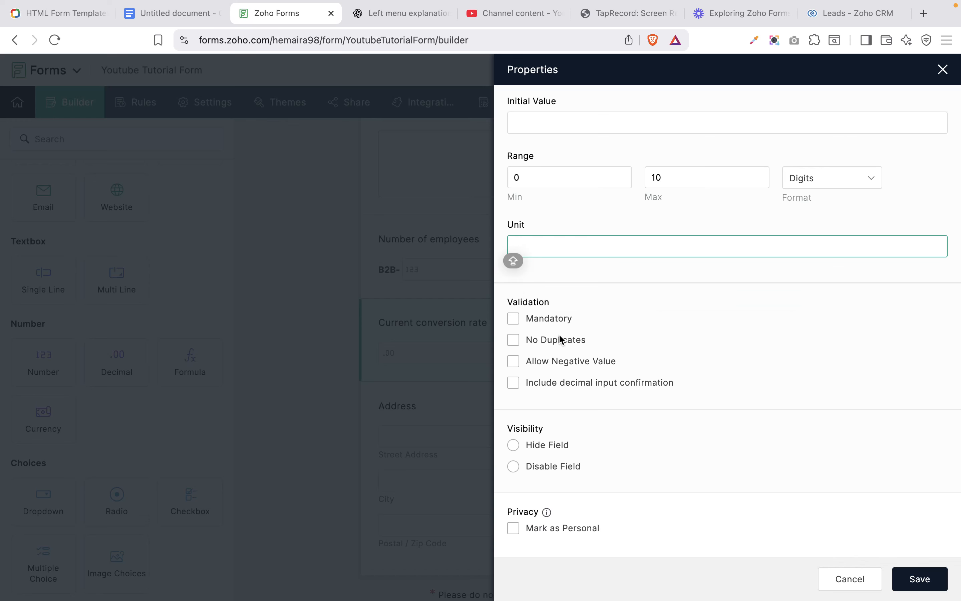
click(599, 384)
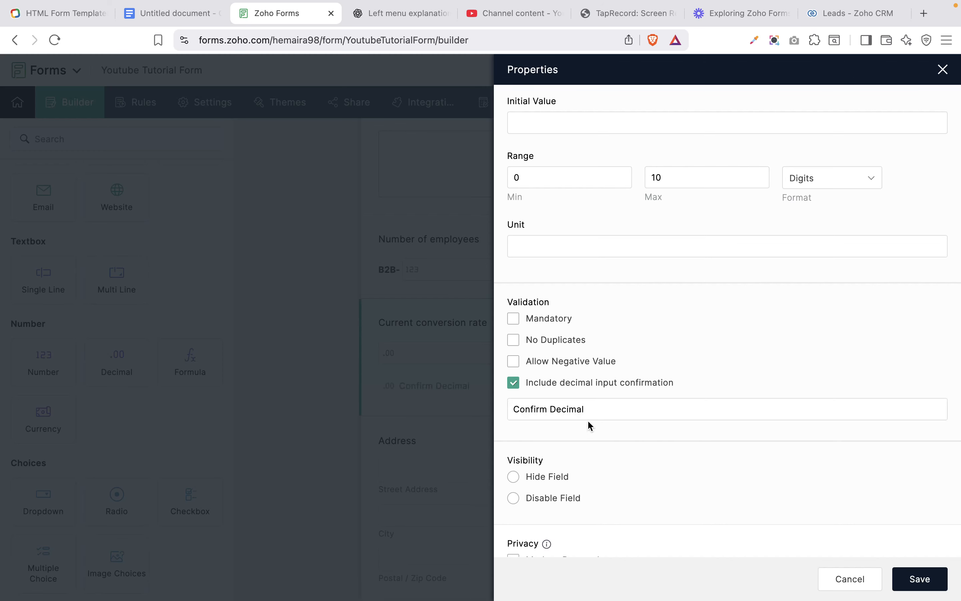
click(512, 385)
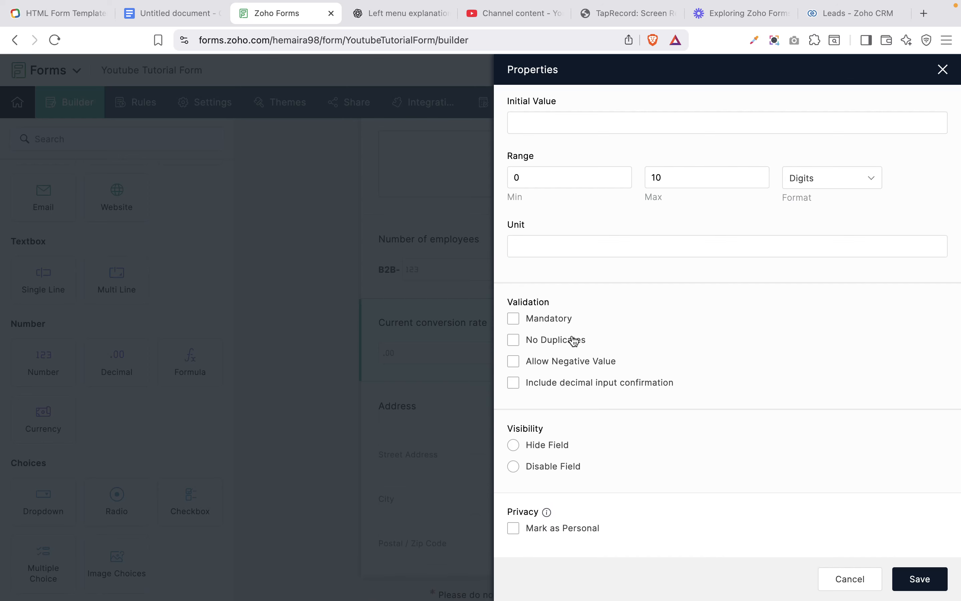
- Save the decimal field's properties and add a Currency field between Current conversion rate and Address
click(924, 584)
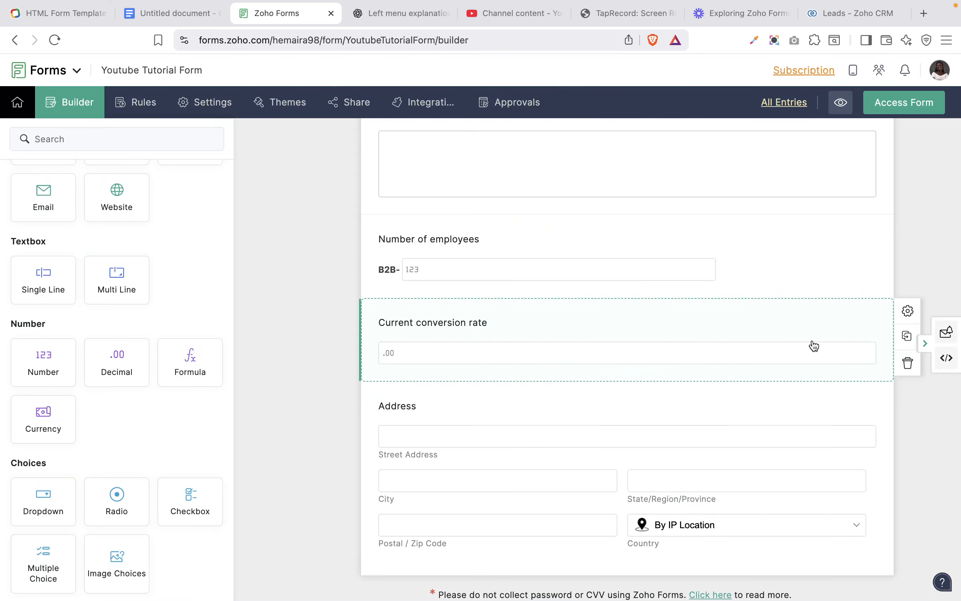
scroll(814, 346, down, 1)
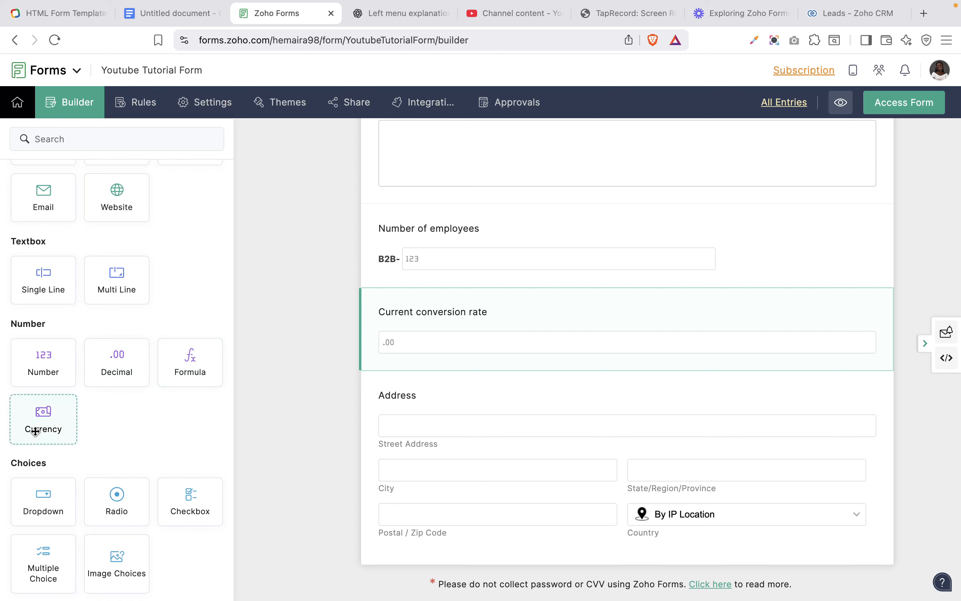
drag(34, 429, 423, 386)
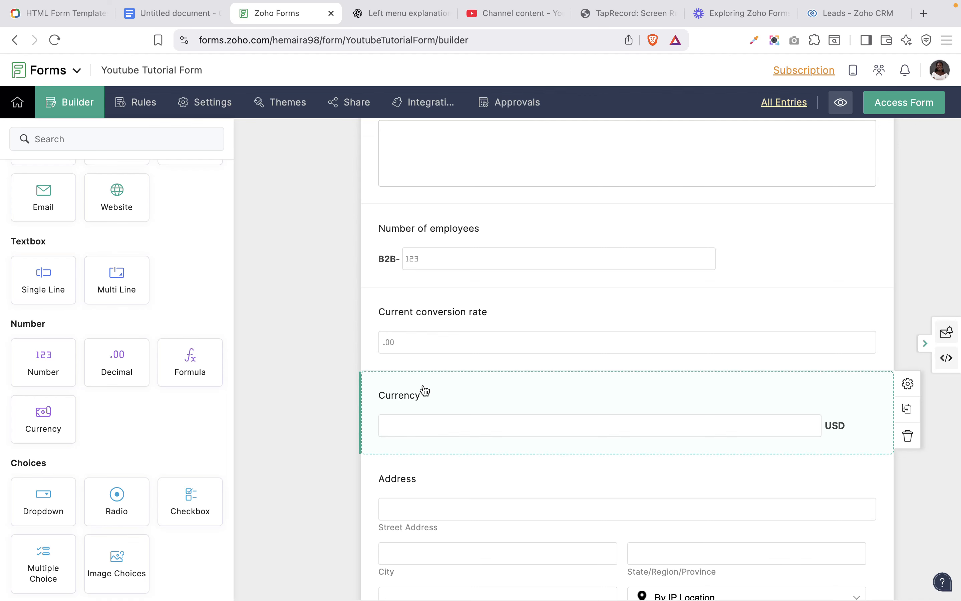
- Set the new Currency field's label to Annual CRM Budget, copying the wording from the Currency row of the Google Docs document
click(501, 399)
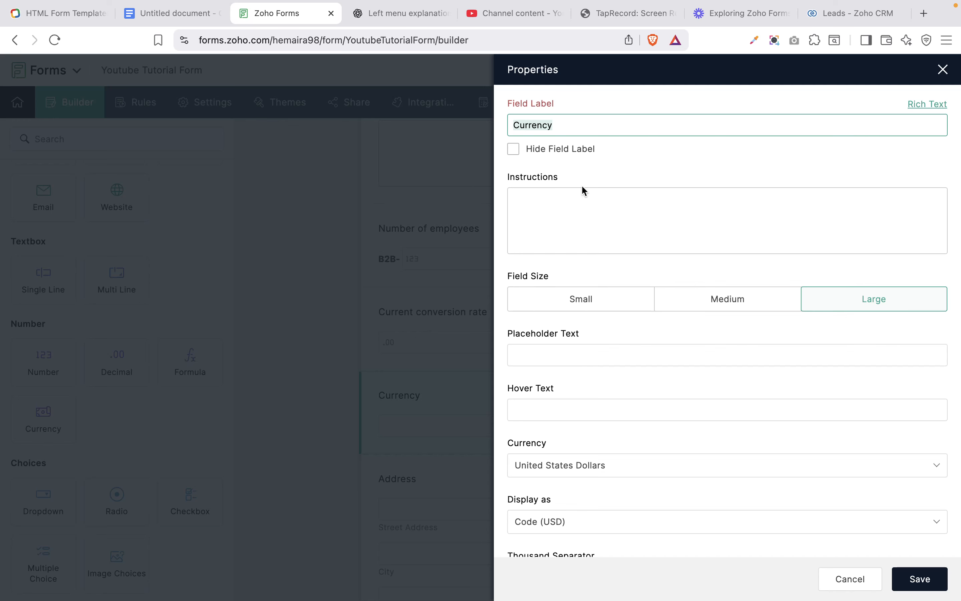
click(171, 13)
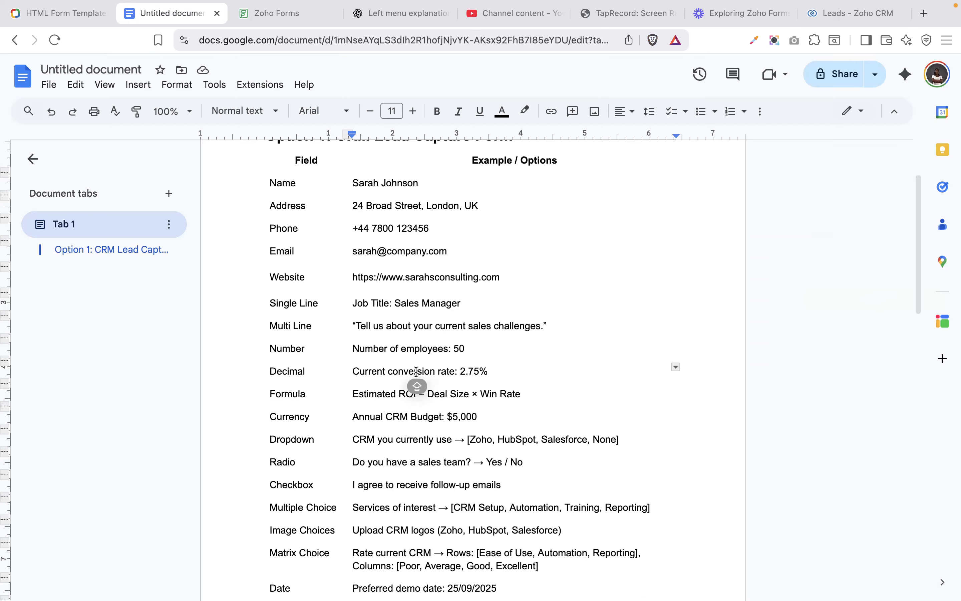
scroll(357, 386, down, 2)
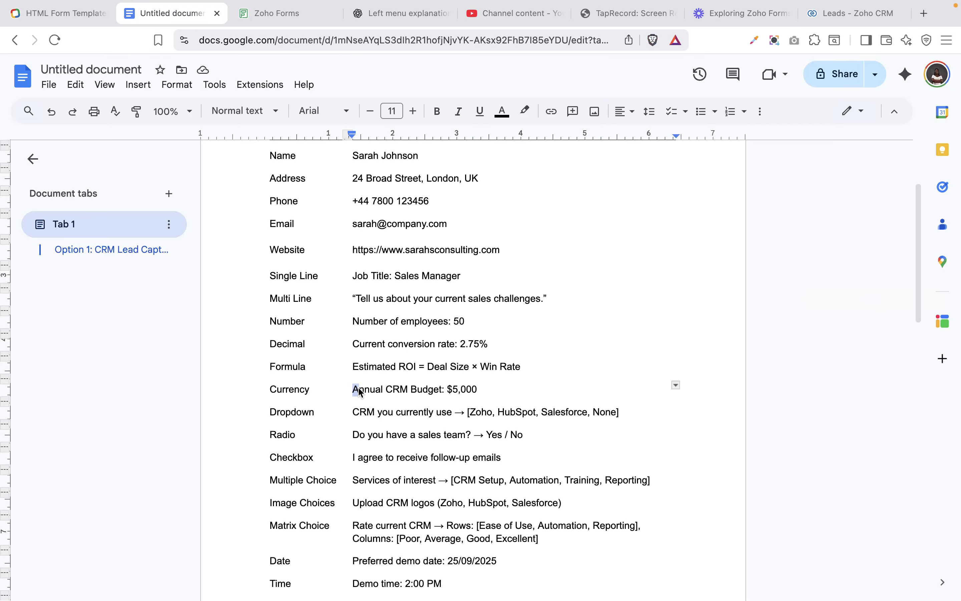
drag(352, 389, 444, 389)
key(super+c)
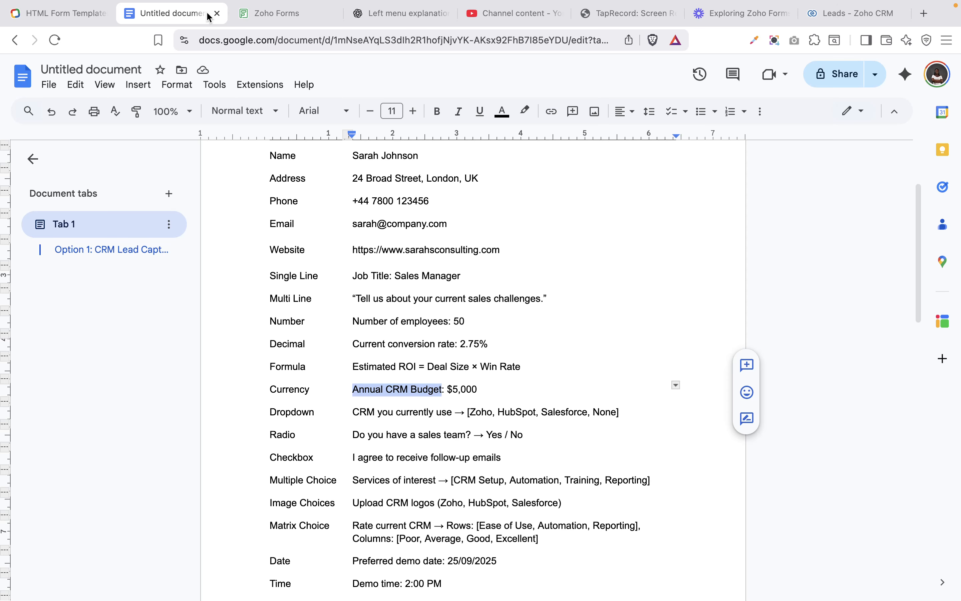
click(264, 16)
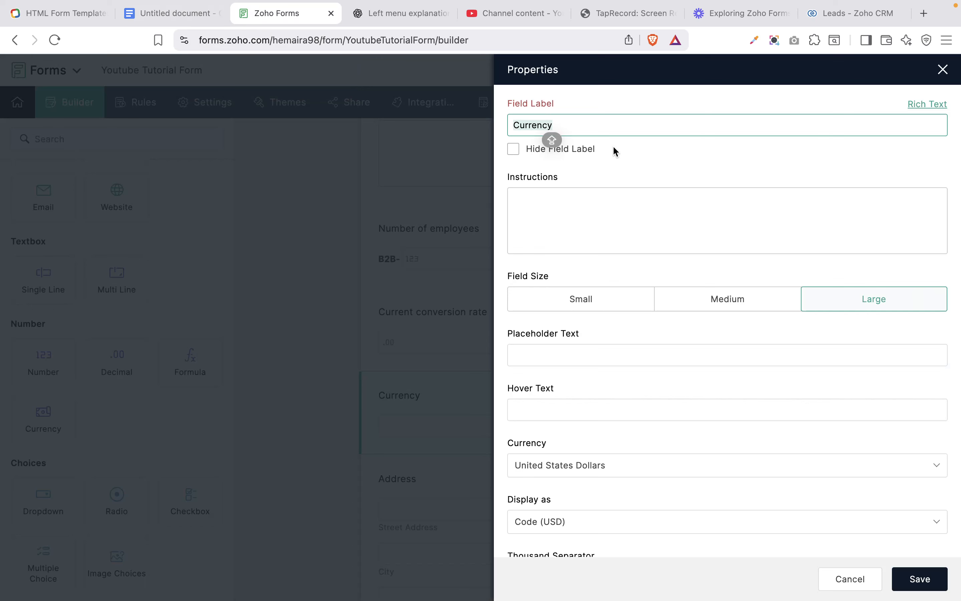
key(super+v)
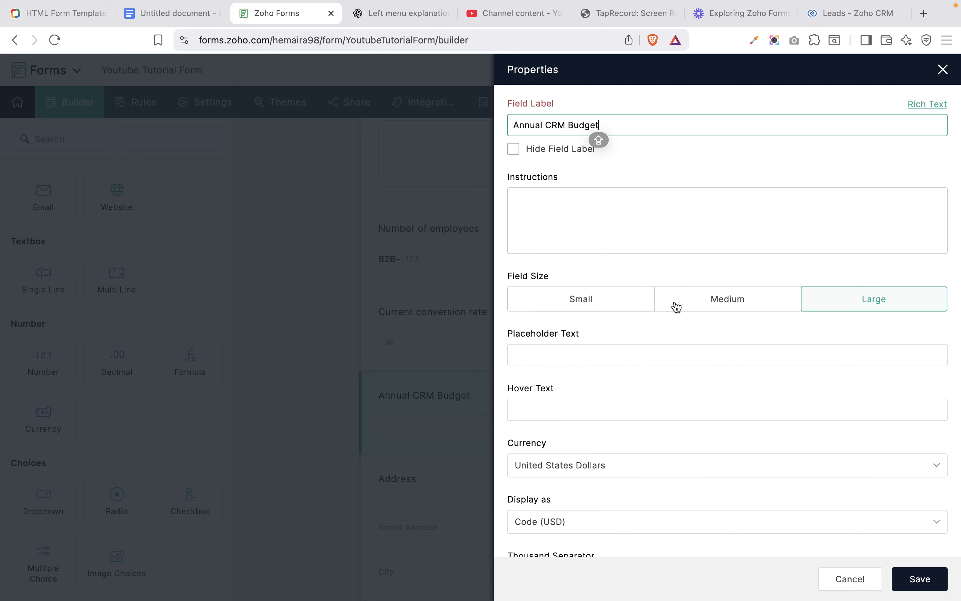
- Set the Annual CRM Budget field's currency to Nigerian Naira, searching the currency list for NAI
scroll(675, 300, down, 5)
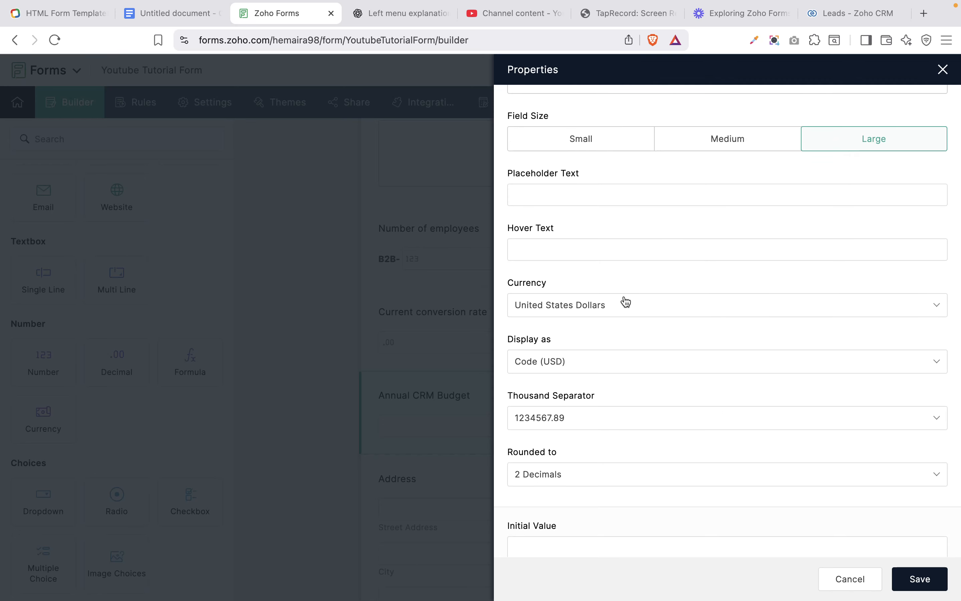
click(591, 307)
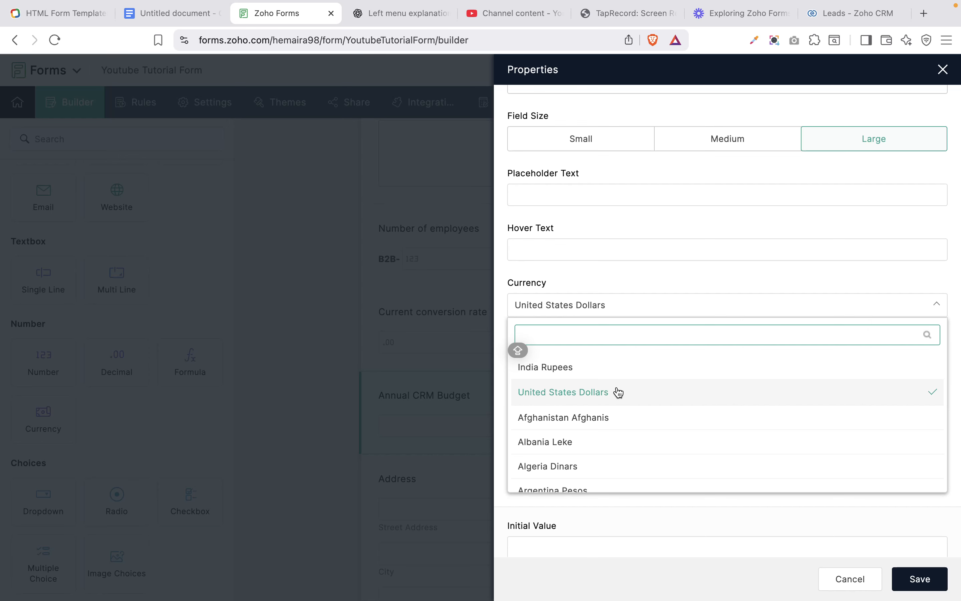
click(560, 392)
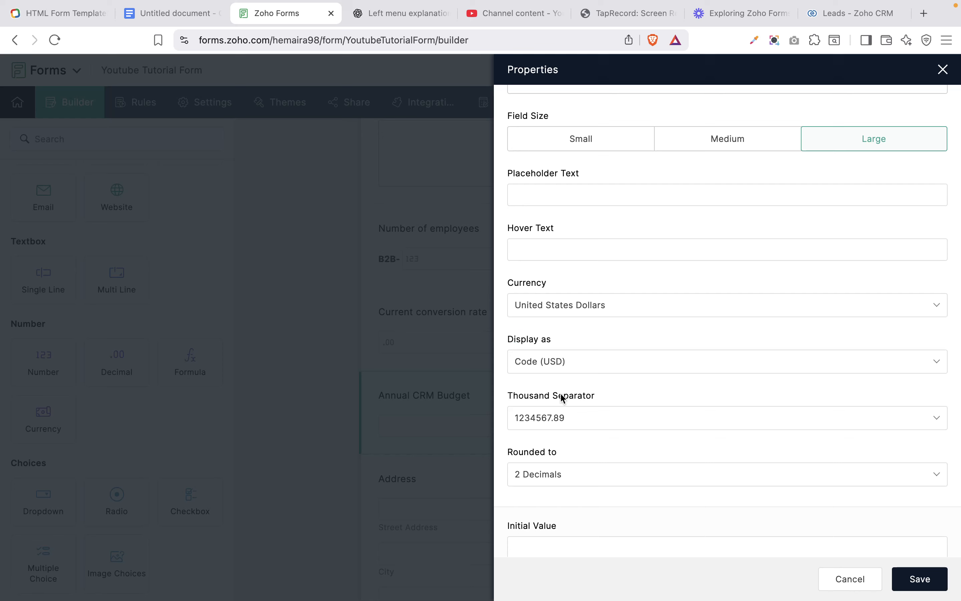
click(610, 355)
click(608, 311)
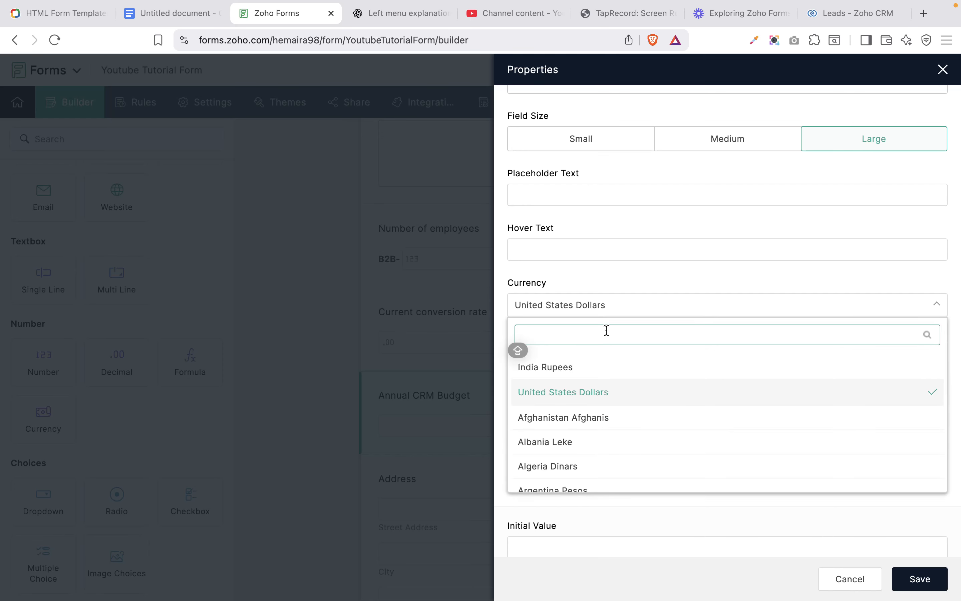
scroll(613, 434, down, 4)
scroll(614, 434, down, 20)
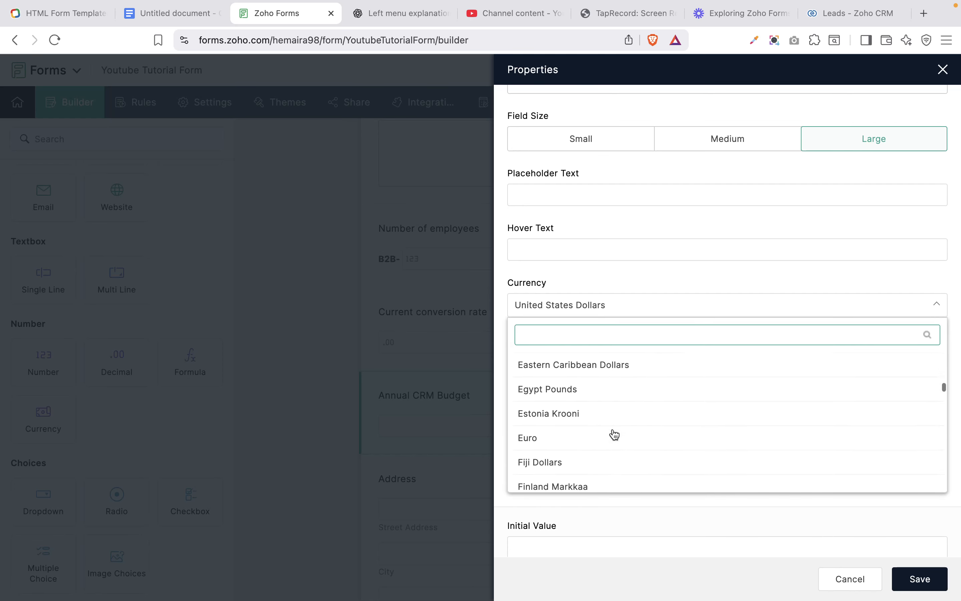
scroll(614, 434, down, 20)
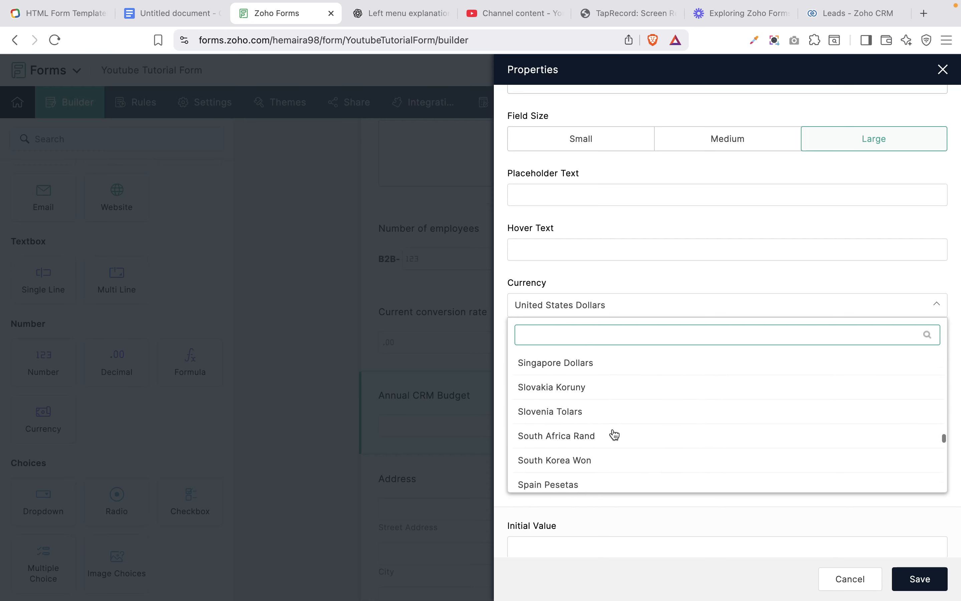
scroll(614, 434, down, 15)
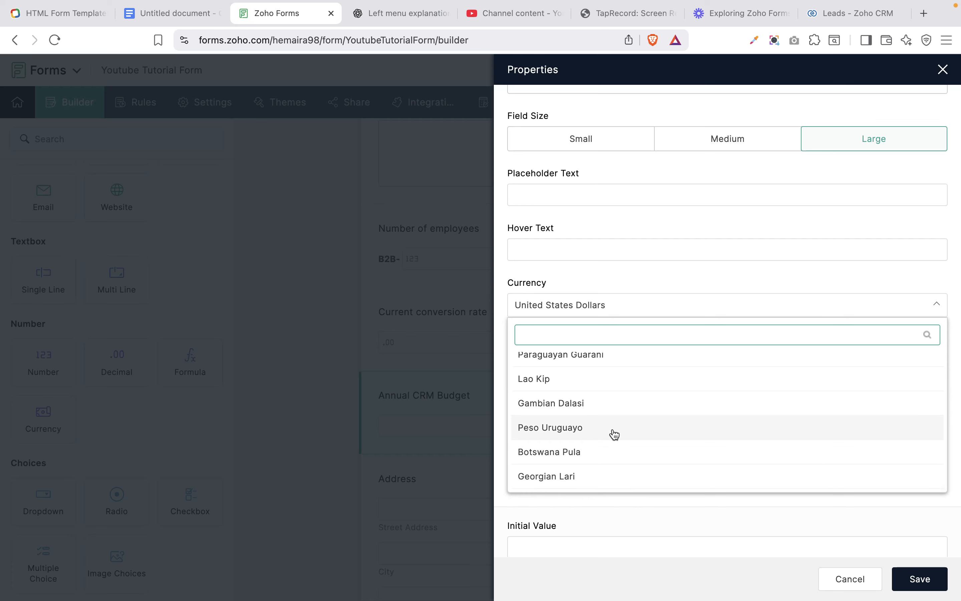
scroll(614, 434, up, 10)
scroll(614, 434, up, 8)
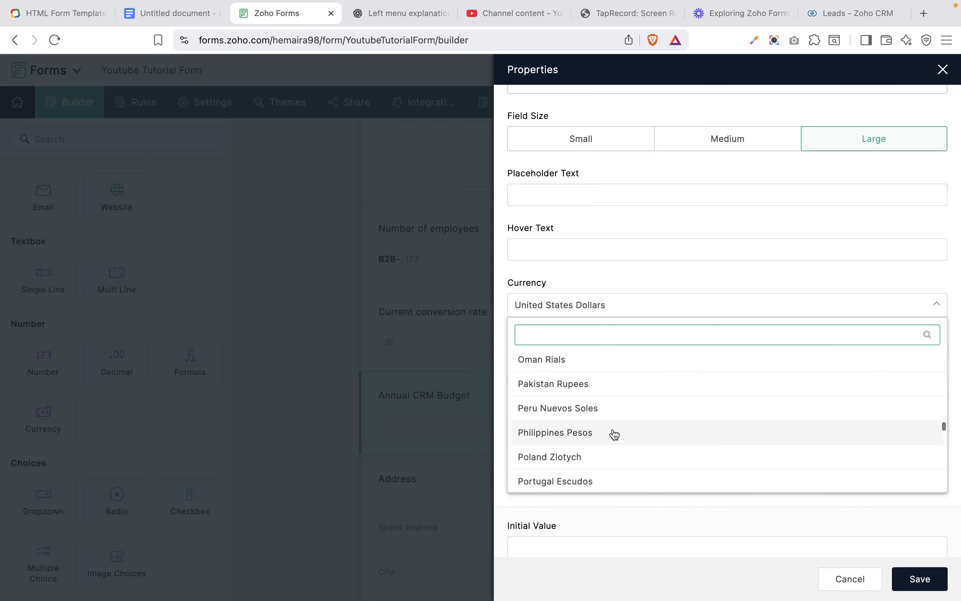
scroll(615, 434, up, 2)
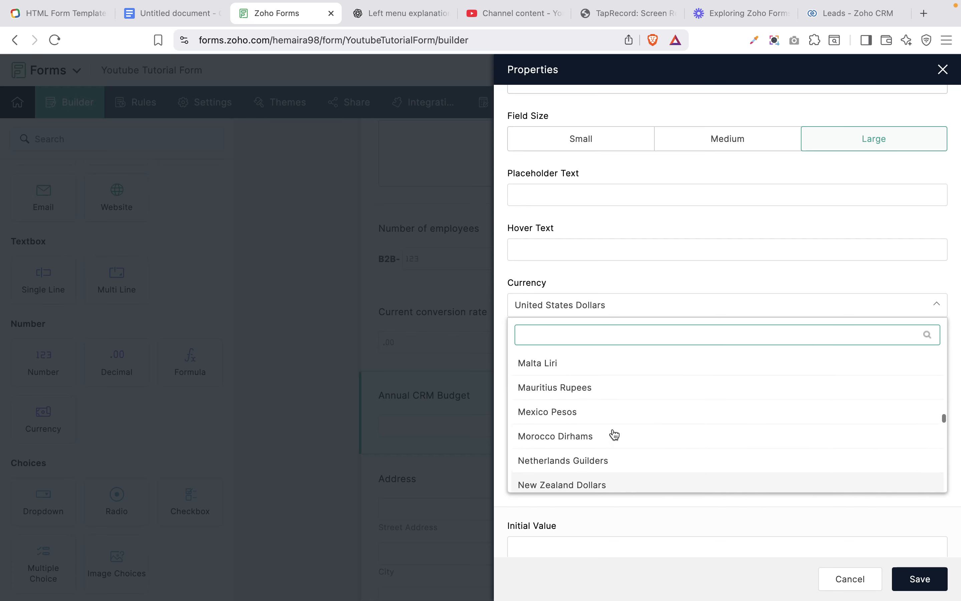
scroll(615, 434, down, 2)
scroll(614, 434, down, 2)
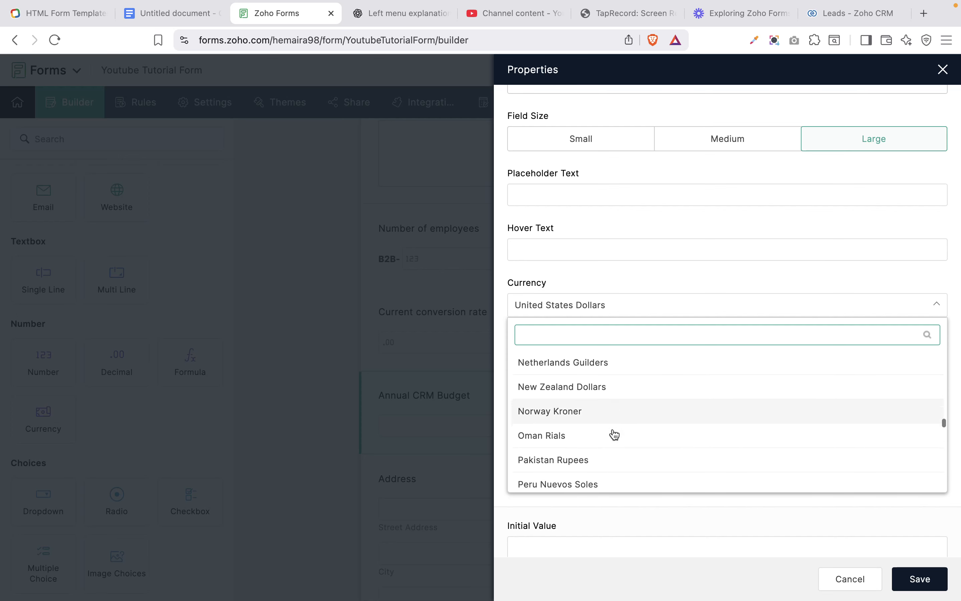
text(NAI)
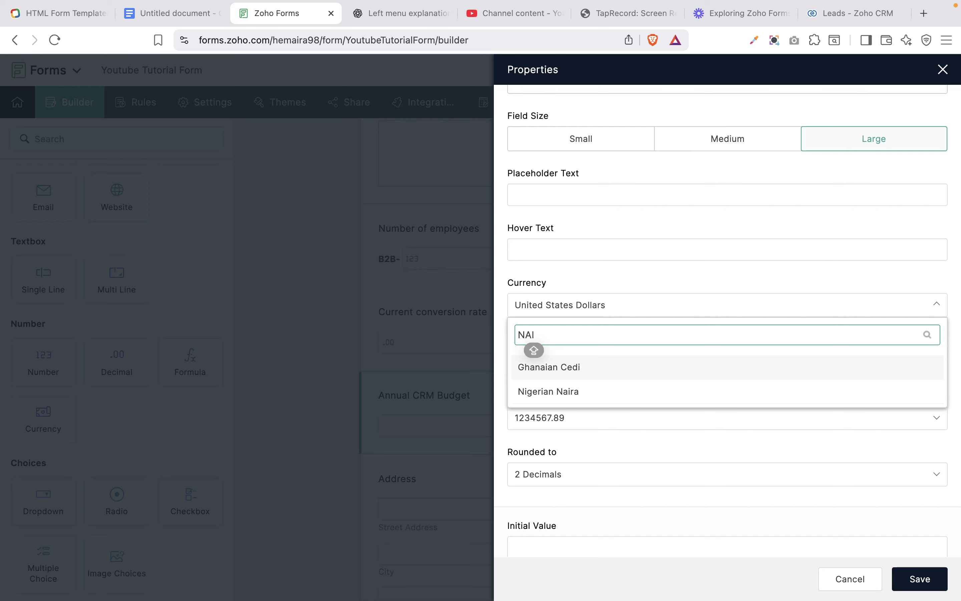
click(586, 397)
- Display the currency as Code (NGN) and set the thousand separator format to 1.234.567,89
click(554, 364)
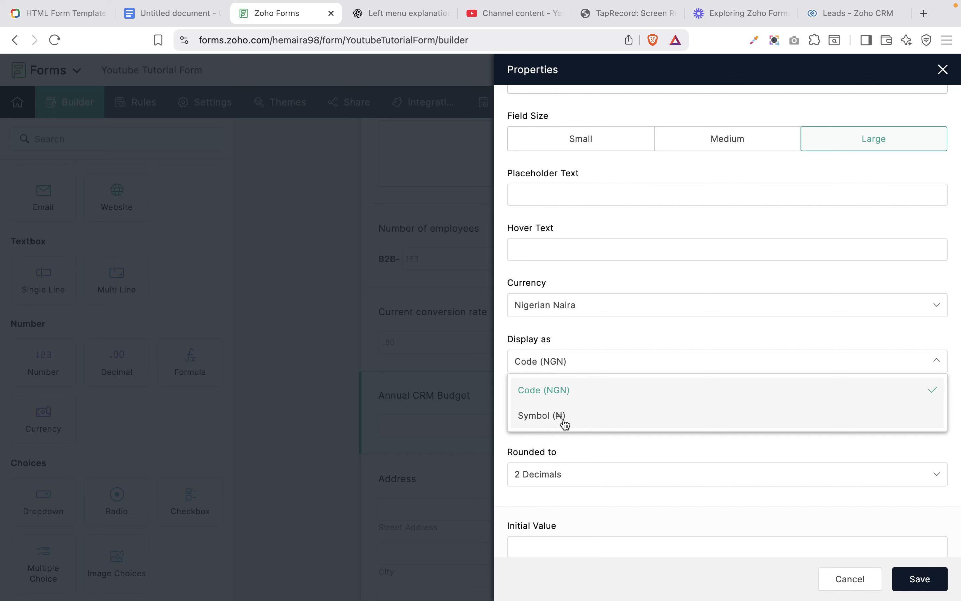
click(557, 395)
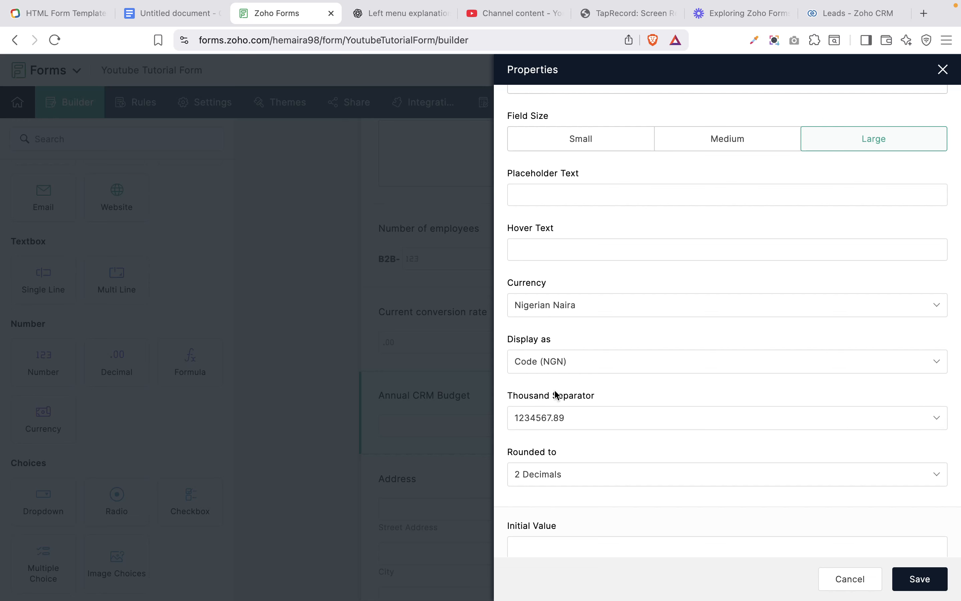
click(569, 426)
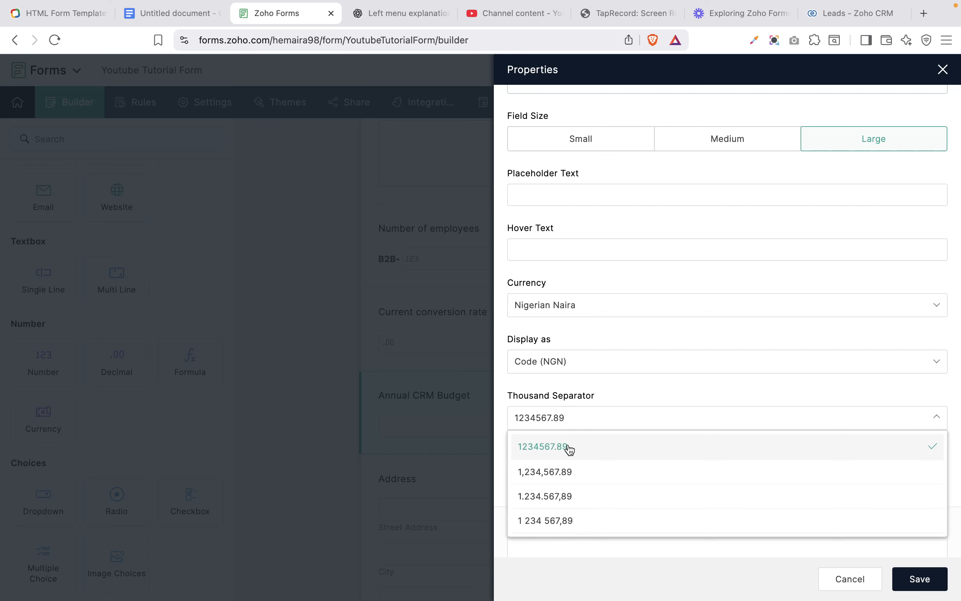
click(573, 497)
- Keep the rounding at 2 Decimals and set the maximum of the Annual CRM Budget field's range to 15 digits
scroll(587, 433, down, 5)
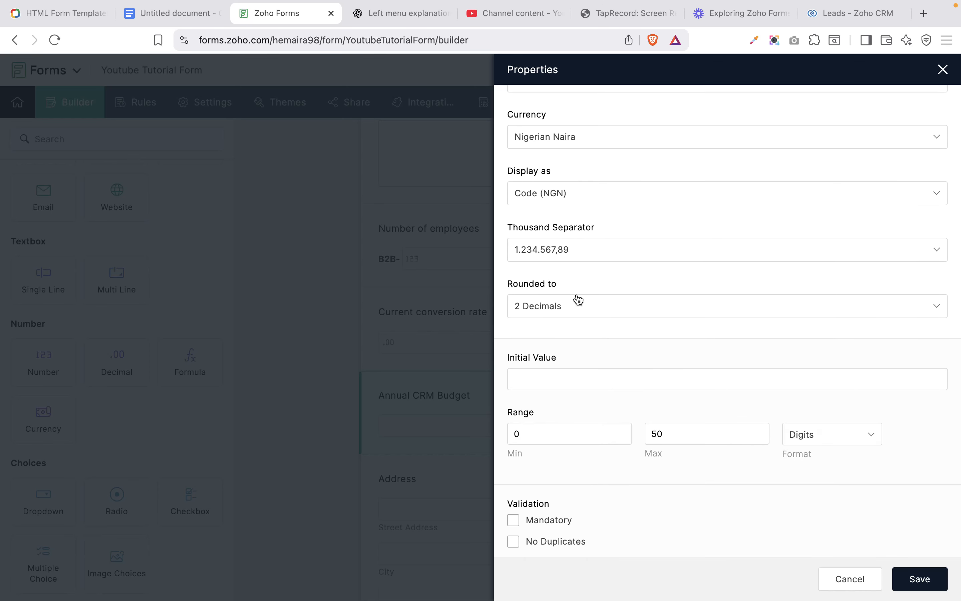
click(580, 308)
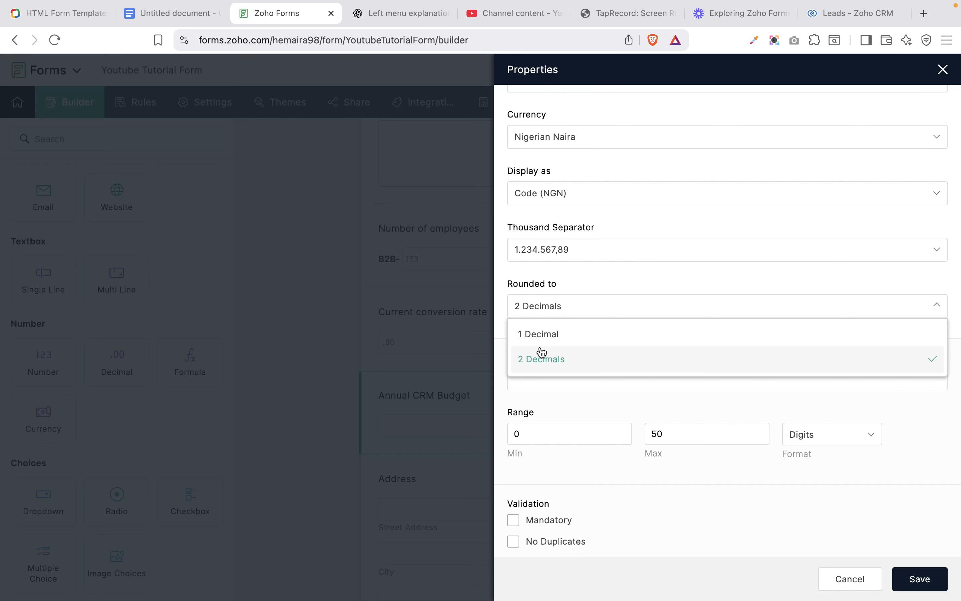
click(558, 393)
scroll(568, 423, down, 3)
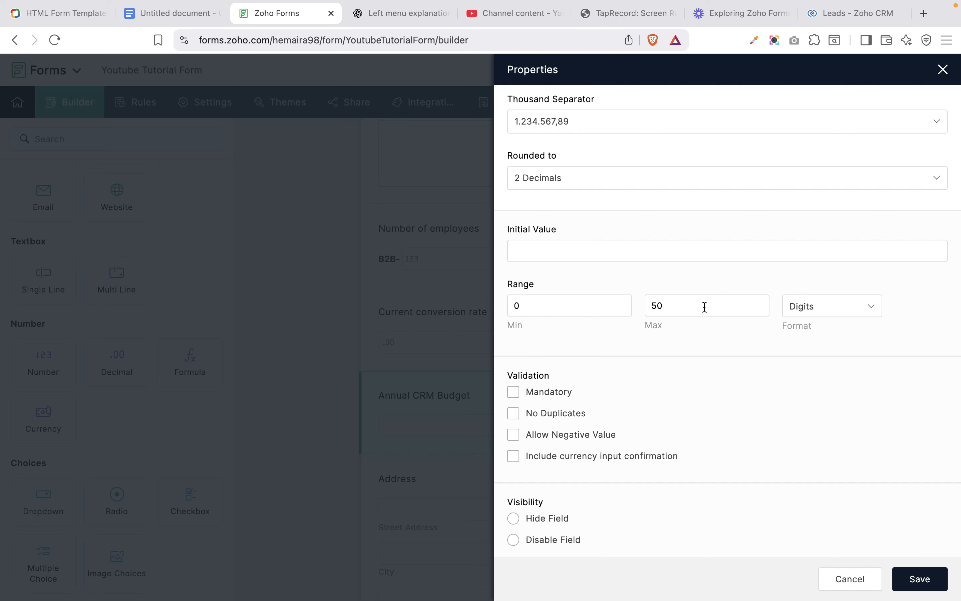
click(657, 307)
double_click(692, 301)
text(15)
- Review the validation, visibility, privacy and user input options, and save the Annual CRM Budget field's properties
scroll(769, 296, down, 3)
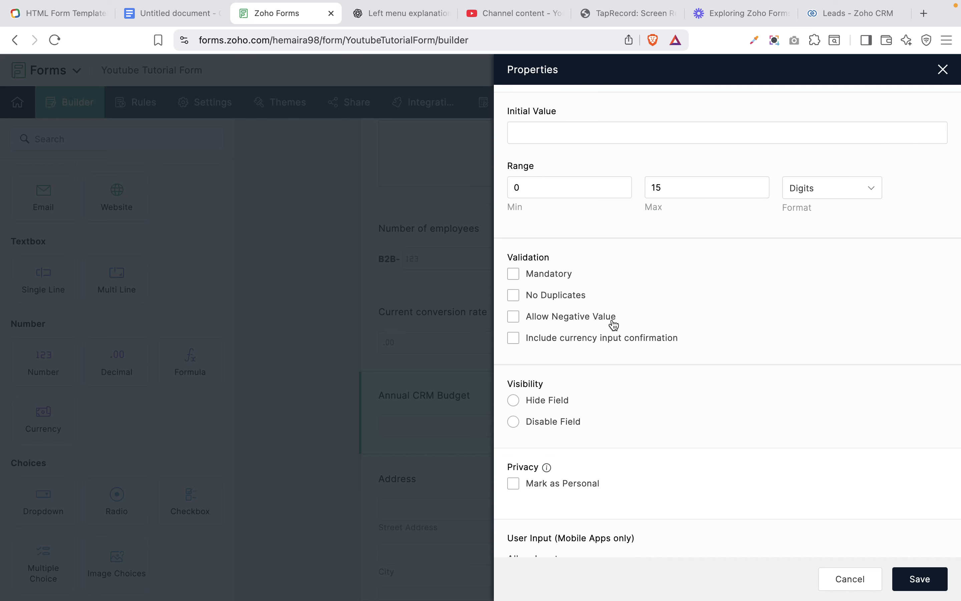
scroll(614, 325, down, 2)
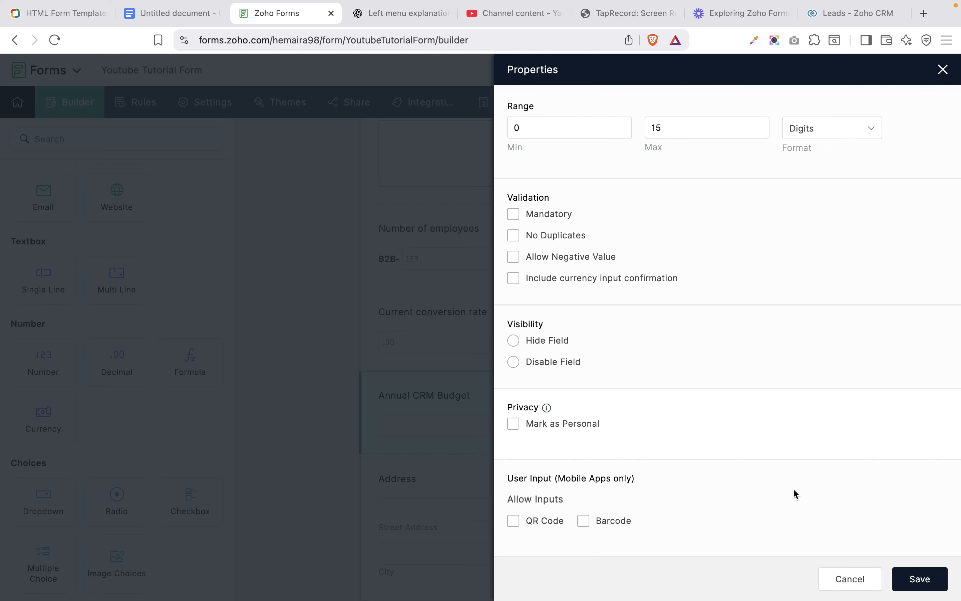
scroll(767, 361, up, 10)
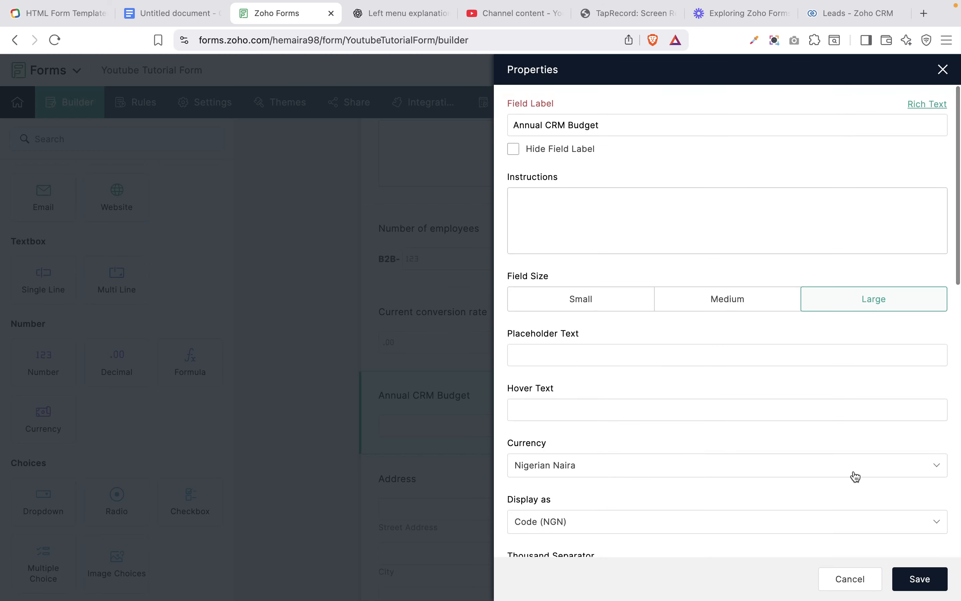
click(919, 581)
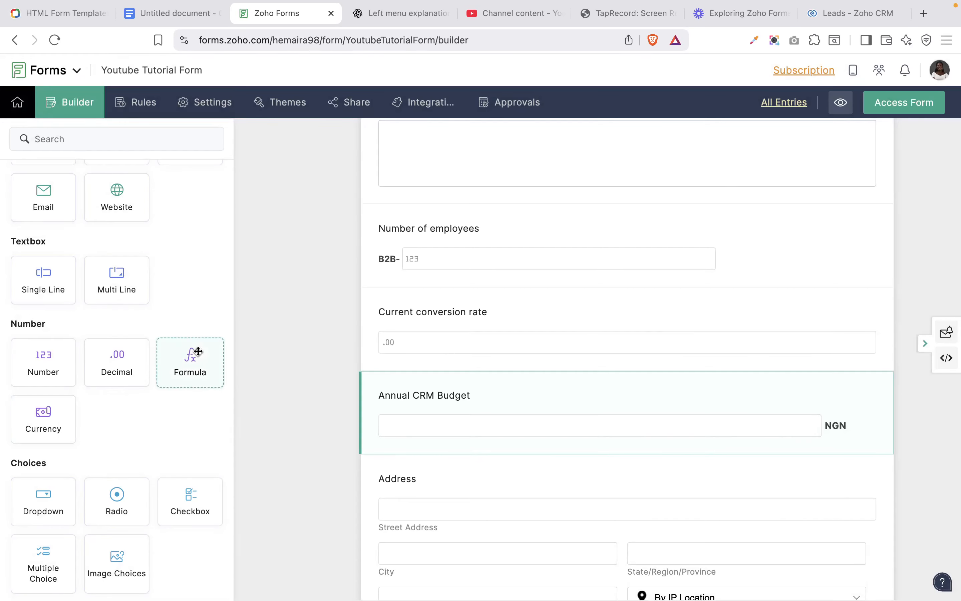
drag(189, 361, 409, 483)
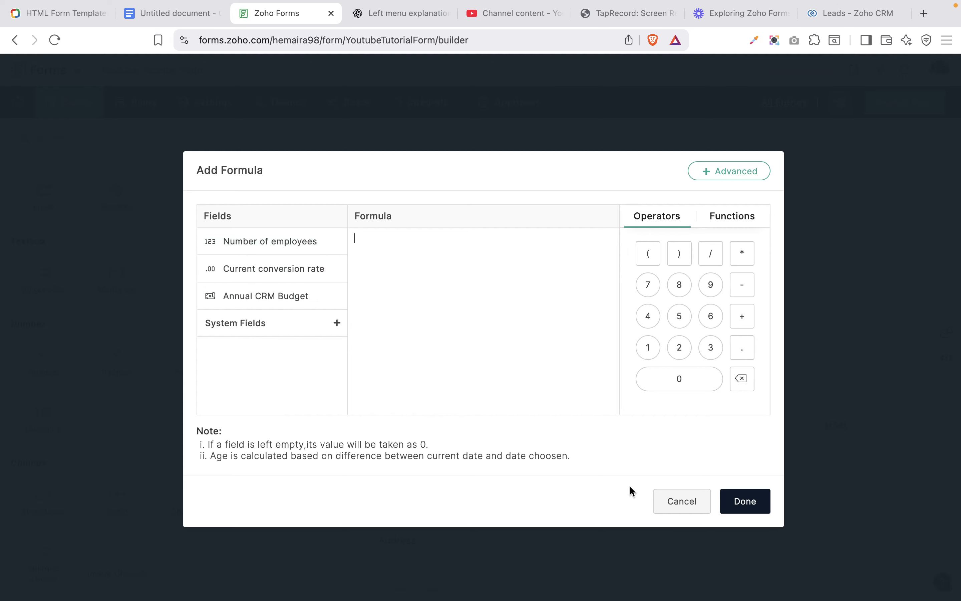
click(687, 505)
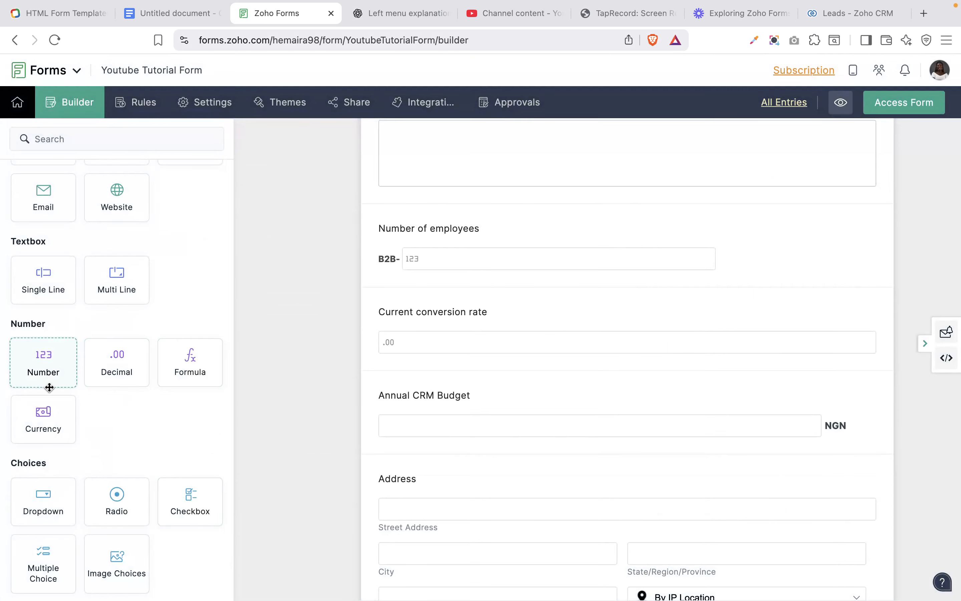
click(53, 375)
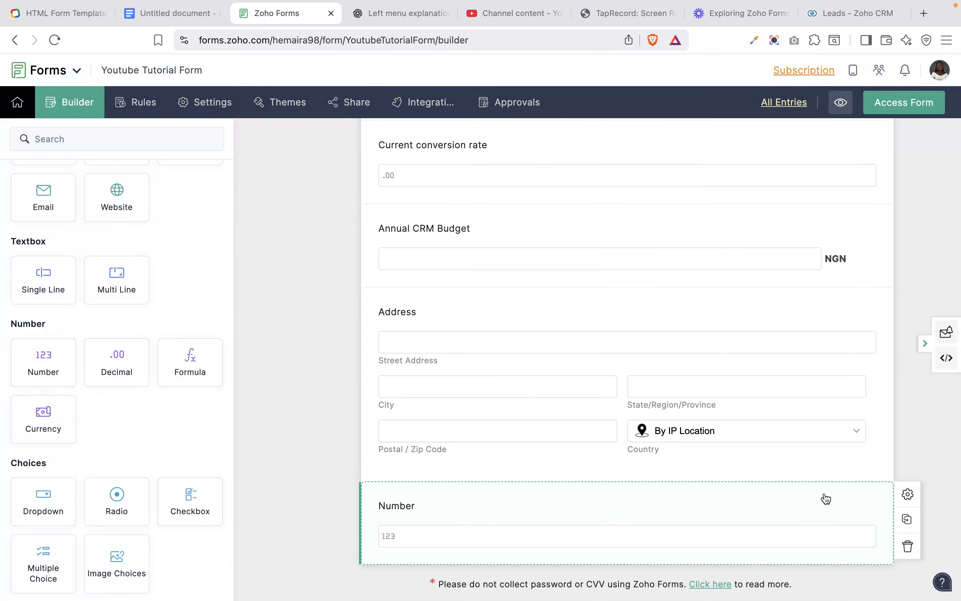
key(Delete)
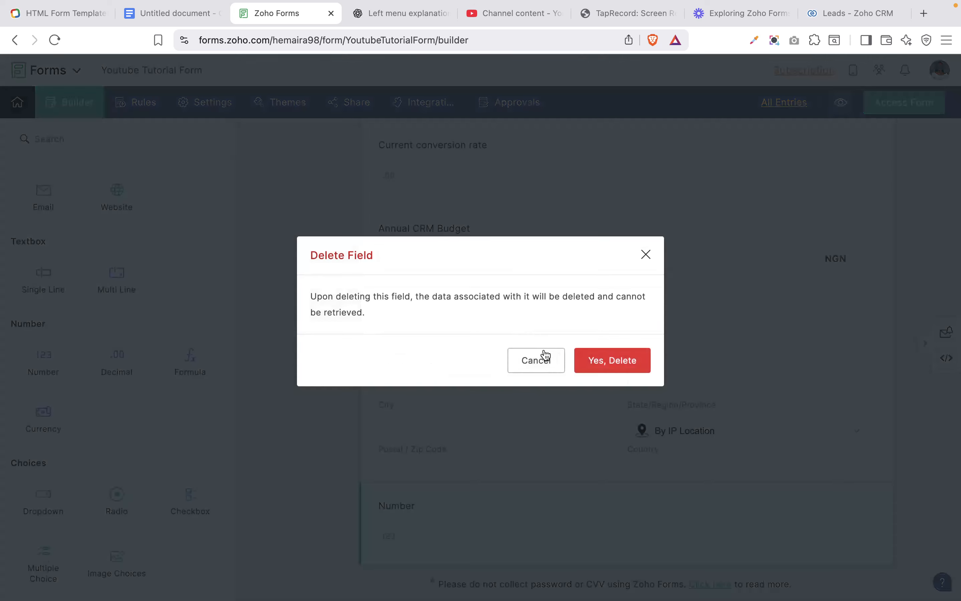
click(602, 358)
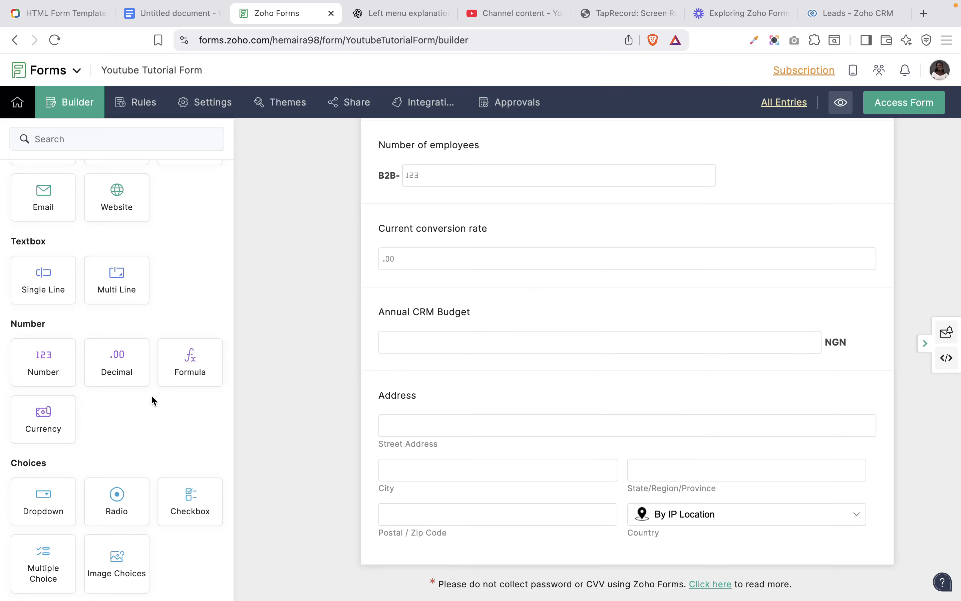
- Add a Currency field between Current conversion rate and Annual CRM Budget, label it Salary for each employee, and save it
drag(27, 423, 431, 300)
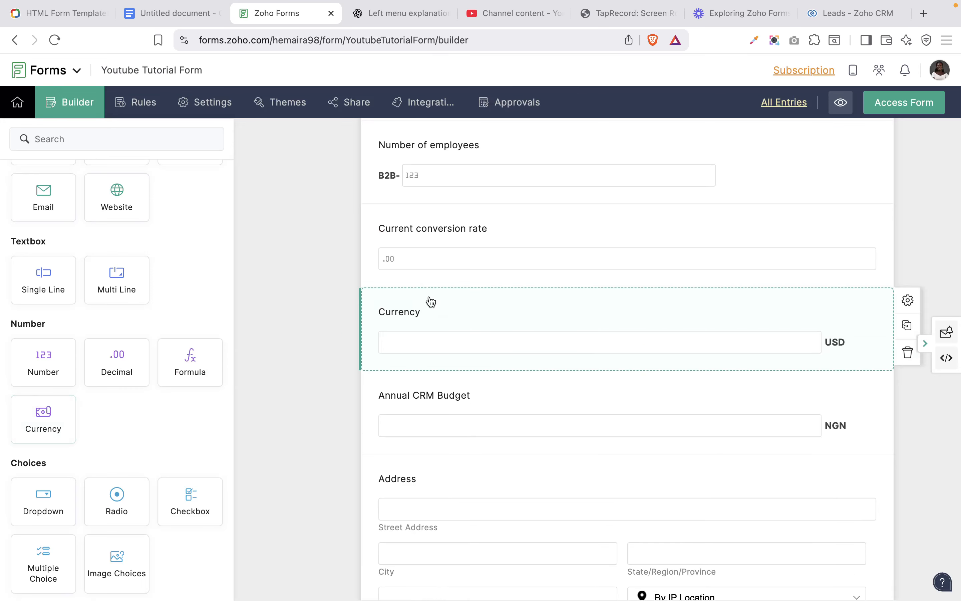
click(438, 334)
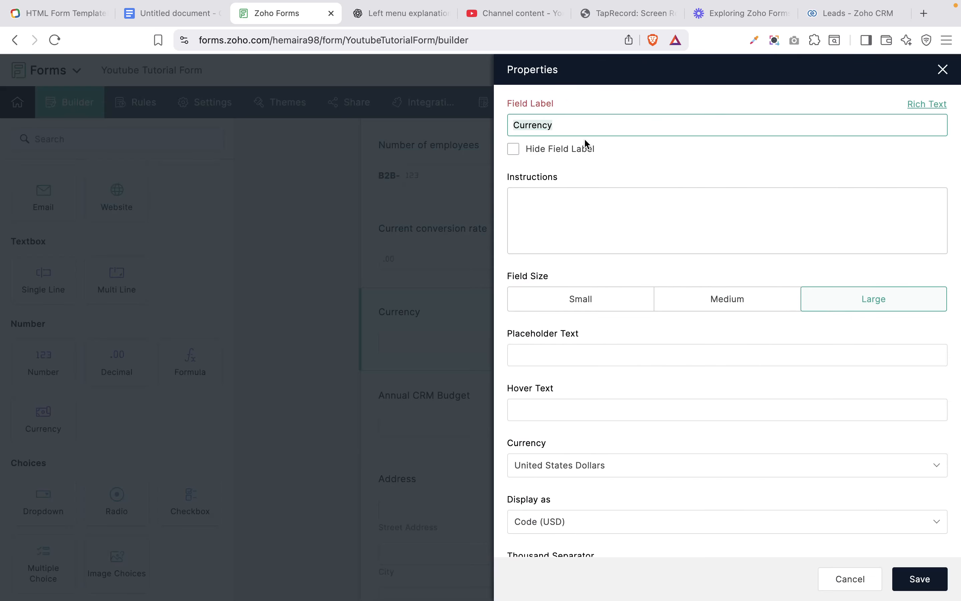
text(Salary f)
text(or each emplo)
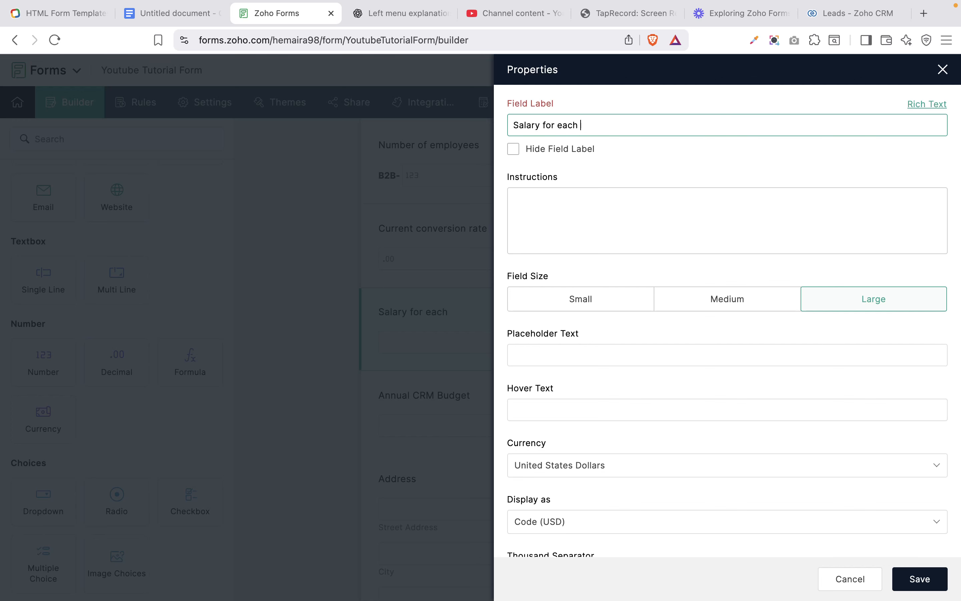
text(yee)
click(920, 582)
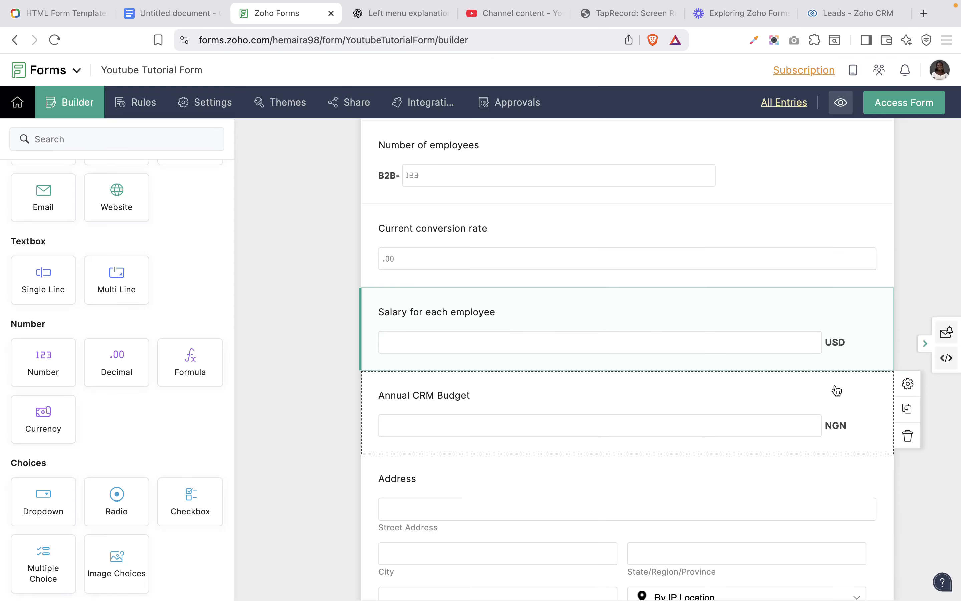
- Add a Formula field between Annual CRM Budget and Address that calculates Number of employees * Salary for each employee
mouse_move(708, 326)
scroll(708, 339, up, 1)
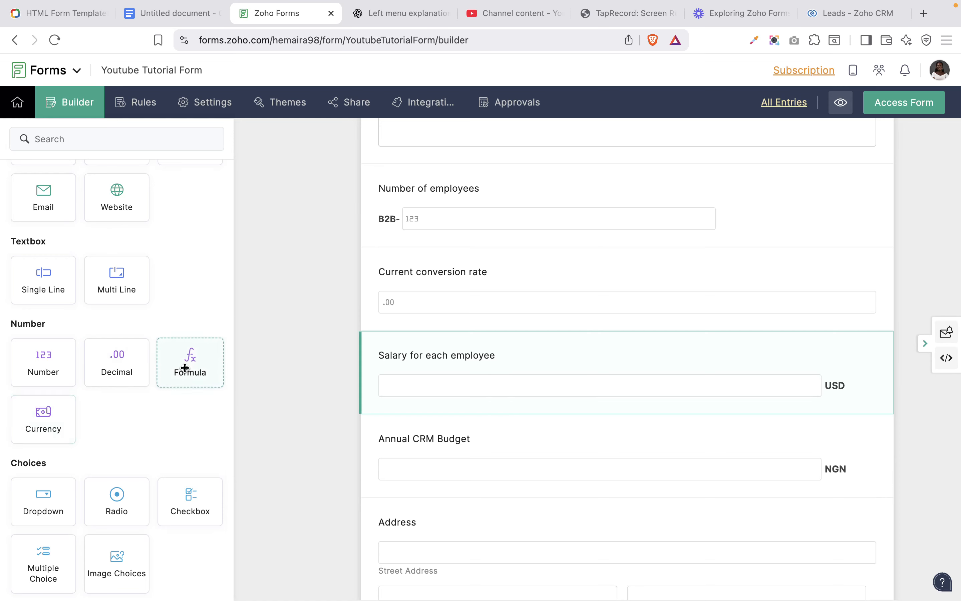
drag(189, 367, 448, 531)
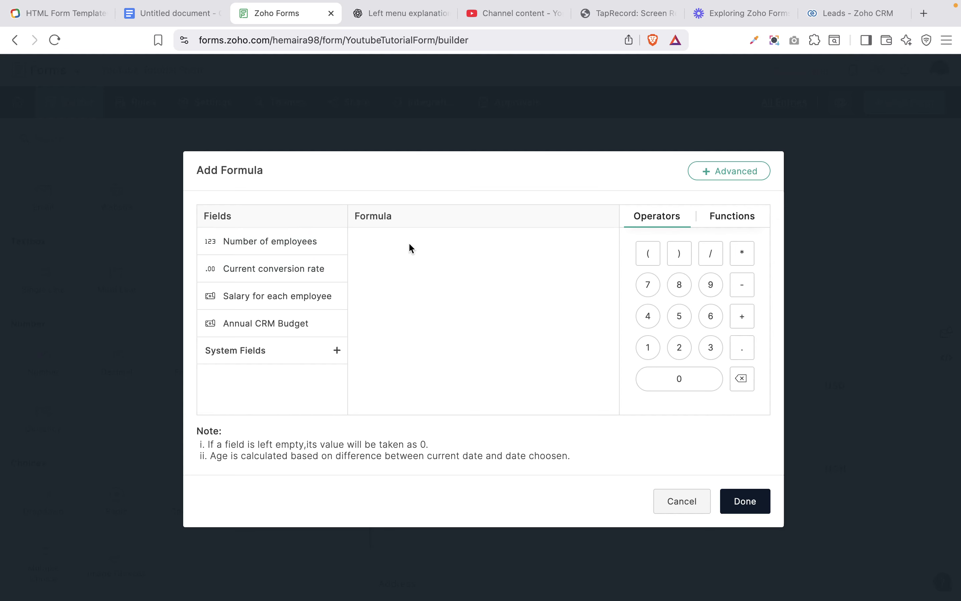
click(290, 244)
click(294, 296)
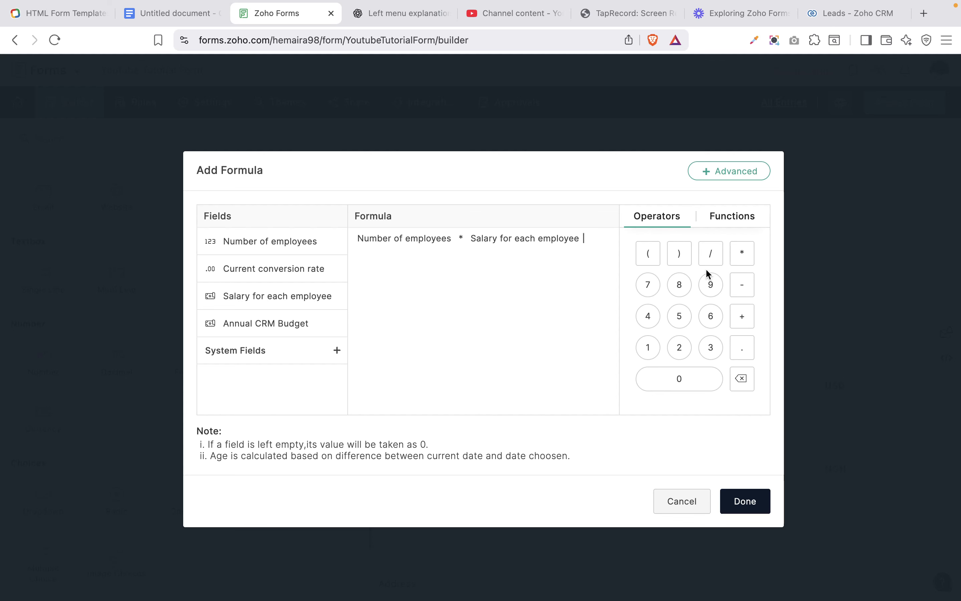
click(737, 222)
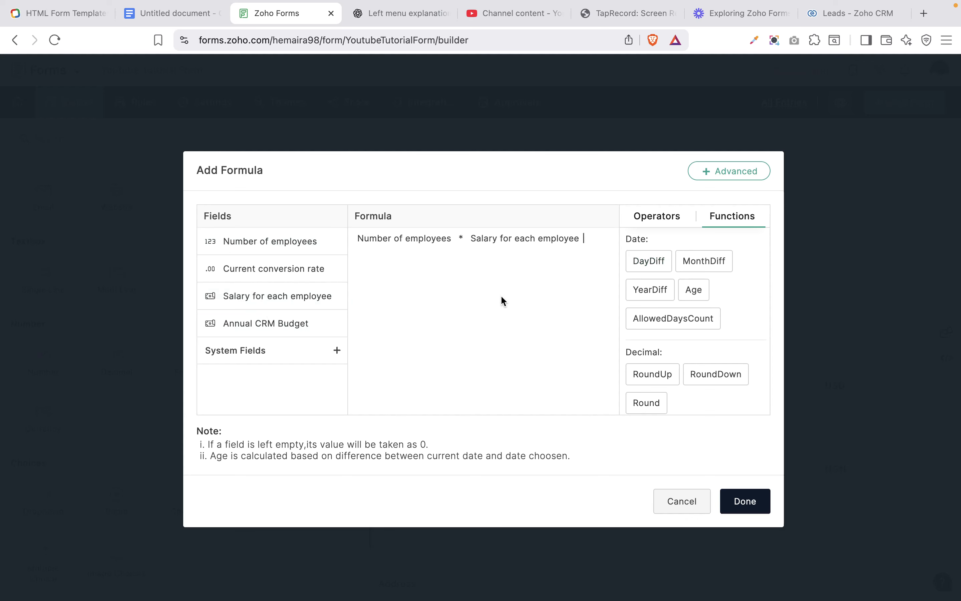
click(746, 511)
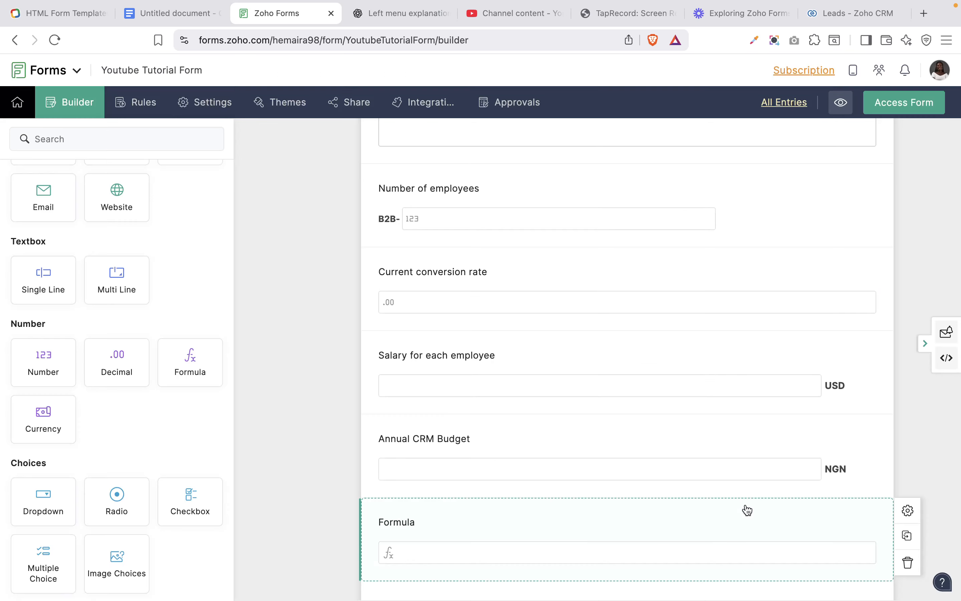
- Add a Date field between Current conversion rate and Salary for each employee, label it Date of birth, and save it
scroll(83, 498, down, 10)
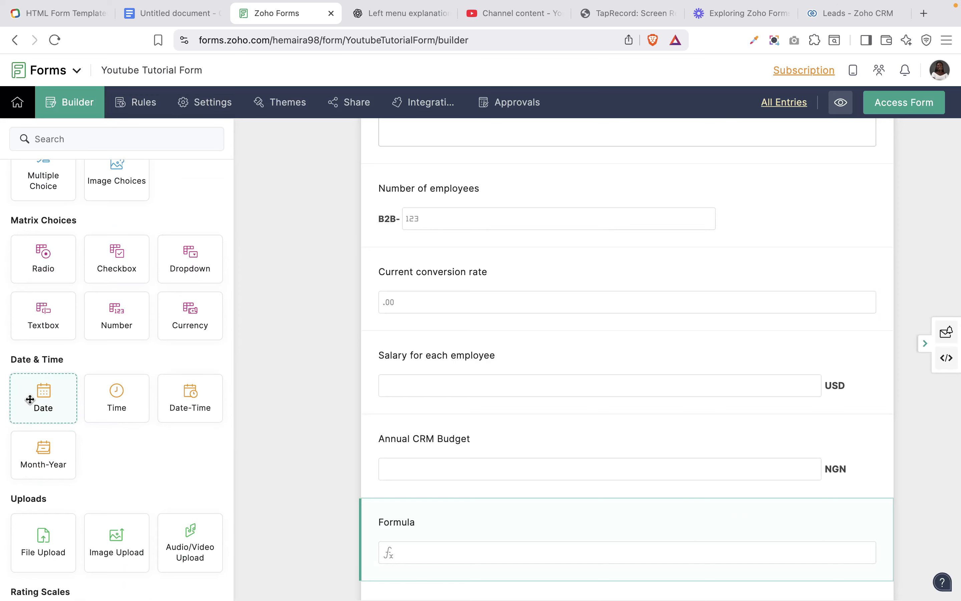
drag(27, 399, 395, 338)
click(444, 370)
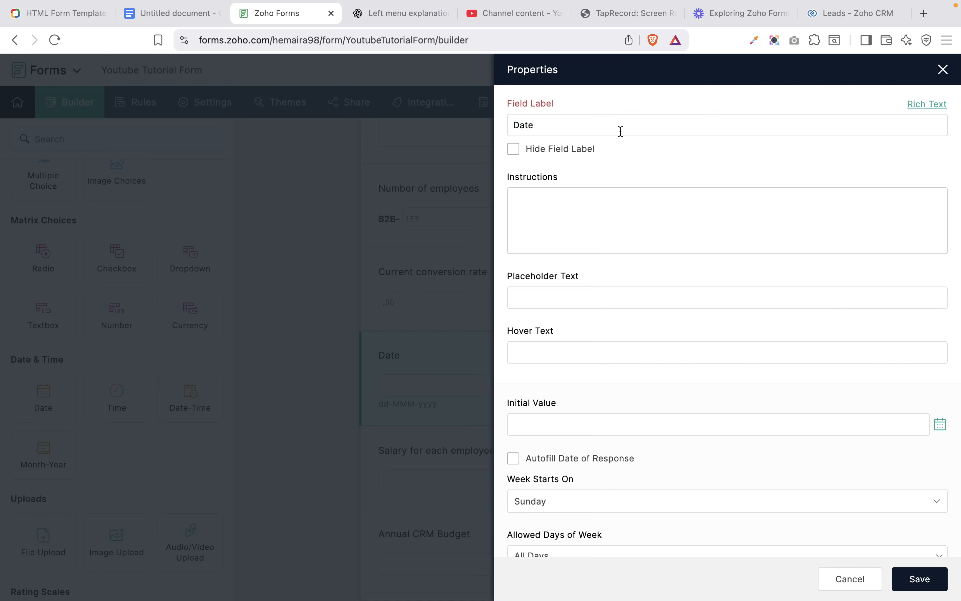
click(620, 131)
text(of birth)
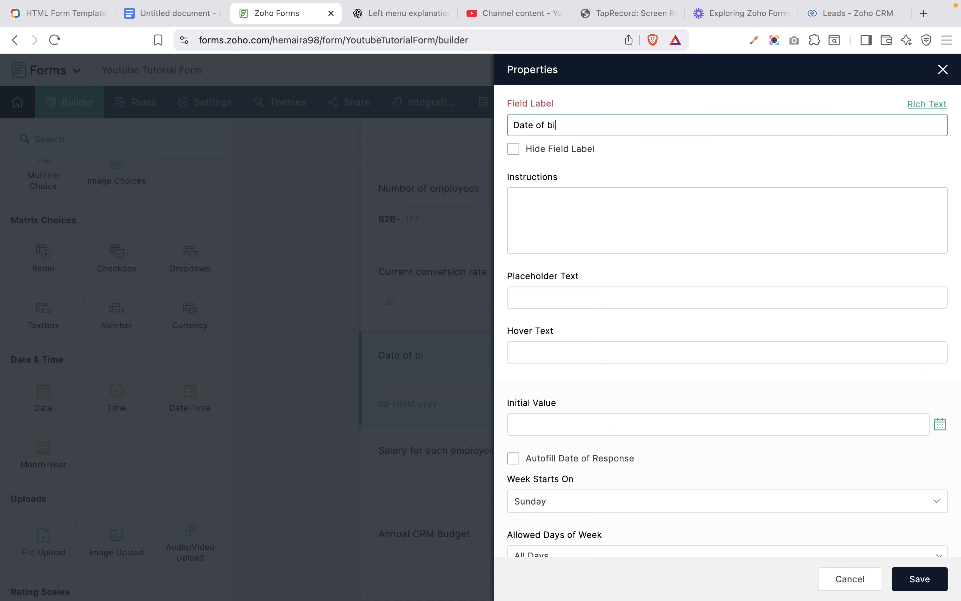
click(920, 582)
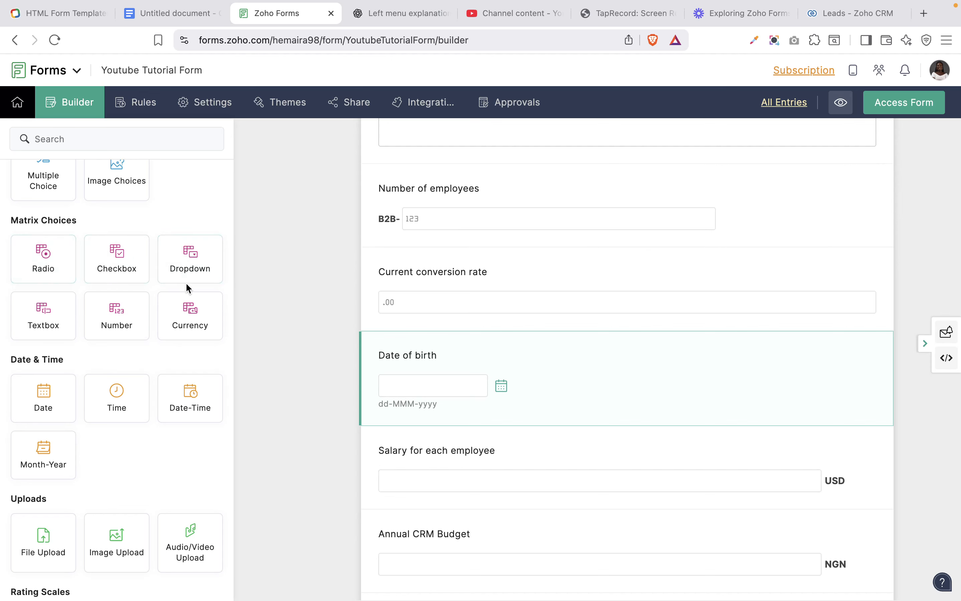
- Review the form's fields and the Formula field's properties, including its unit, thousand separator, rounding and visibility settings, without changing them
scroll(157, 265, up, 5)
scroll(157, 265, up, 1)
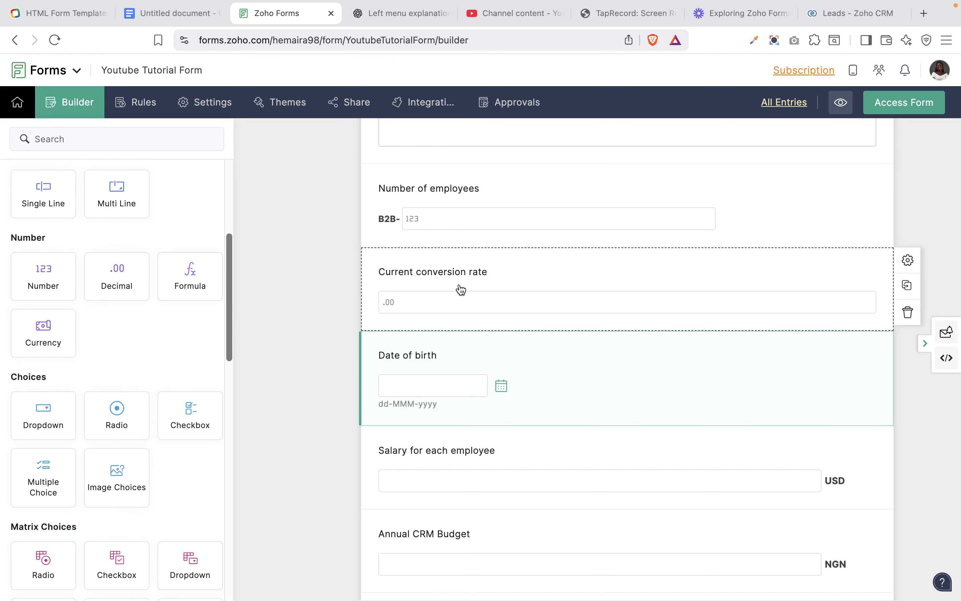
scroll(463, 292, up, 4)
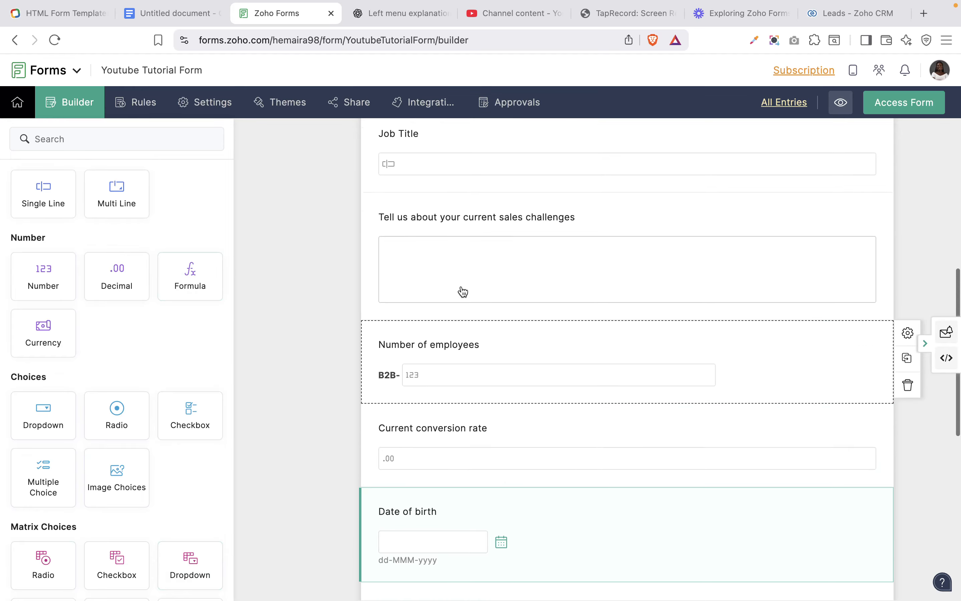
scroll(464, 292, down, 3)
scroll(464, 292, down, 8)
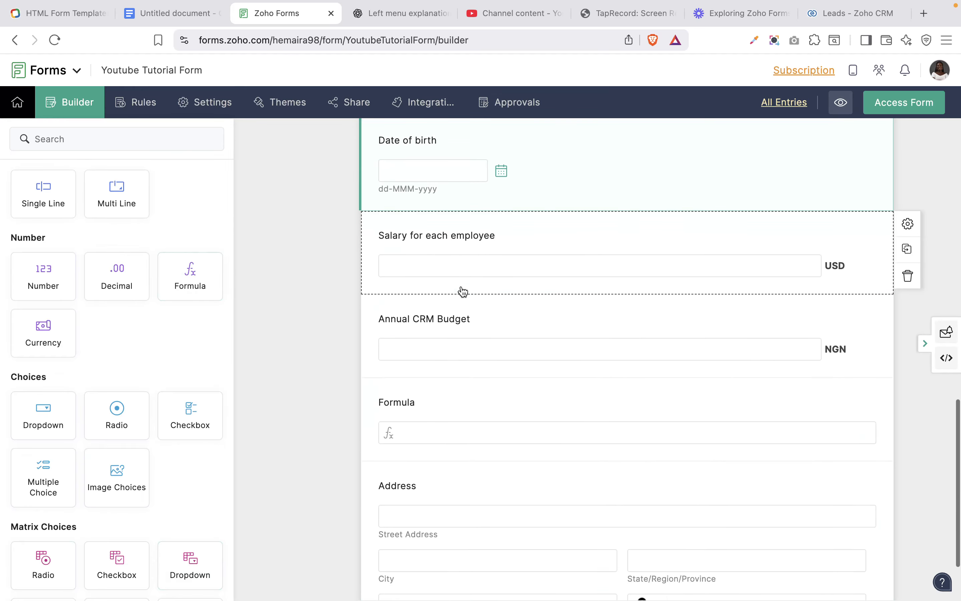
click(460, 327)
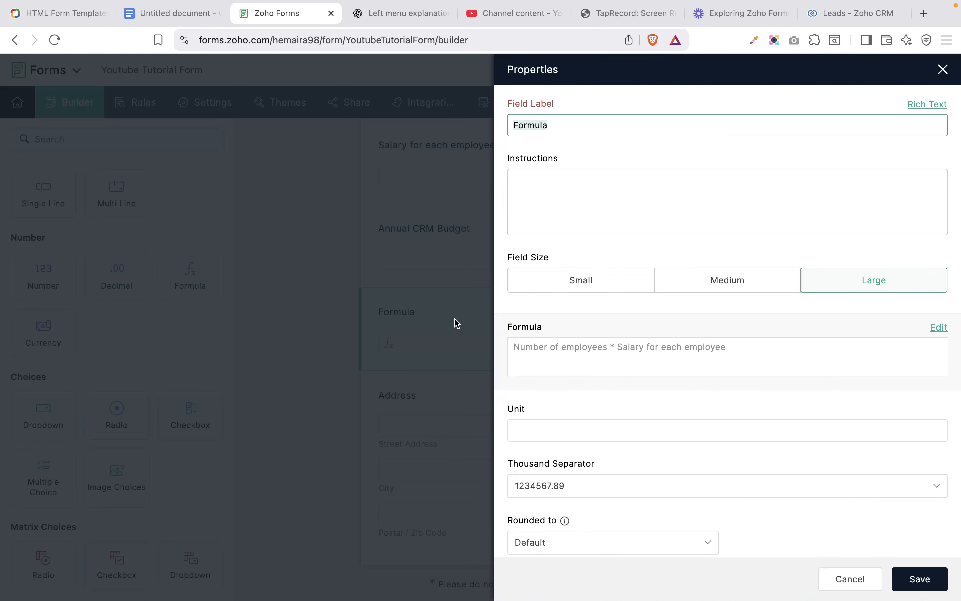
scroll(627, 337, down, 1)
scroll(627, 342, down, 3)
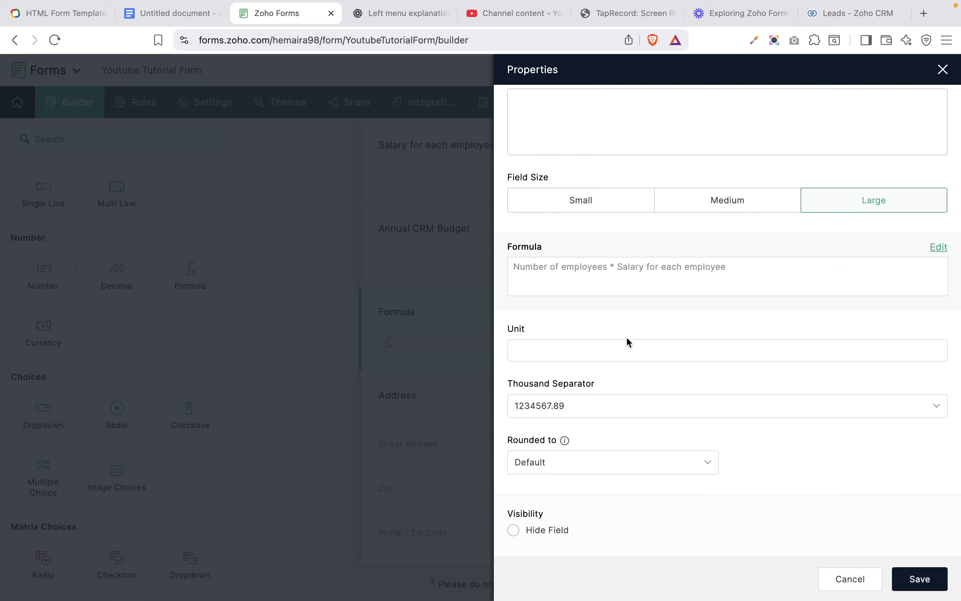
click(943, 73)
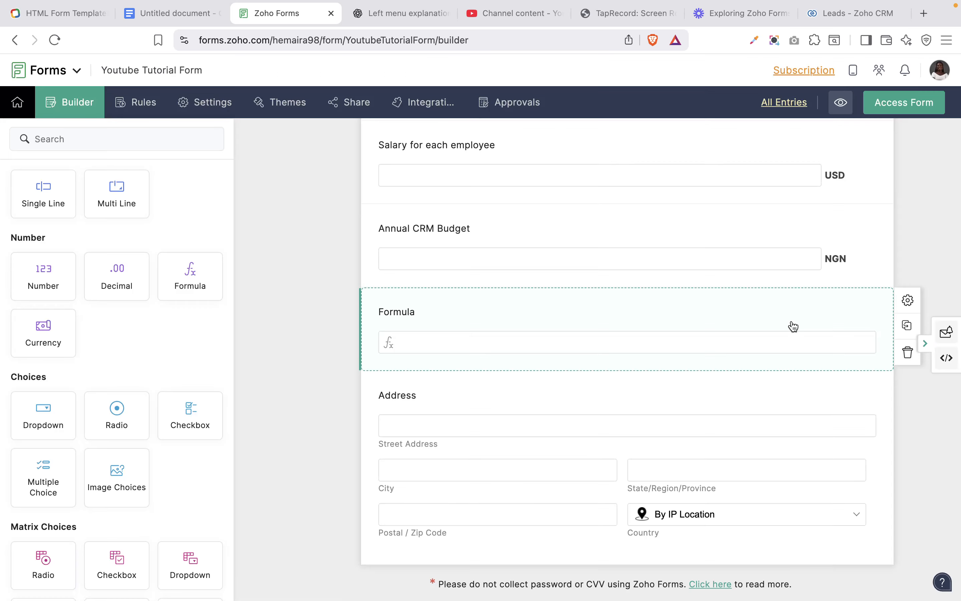
- Replace the Formula field's calculation with YearDiff of Date of birth - Current Date
click(908, 301)
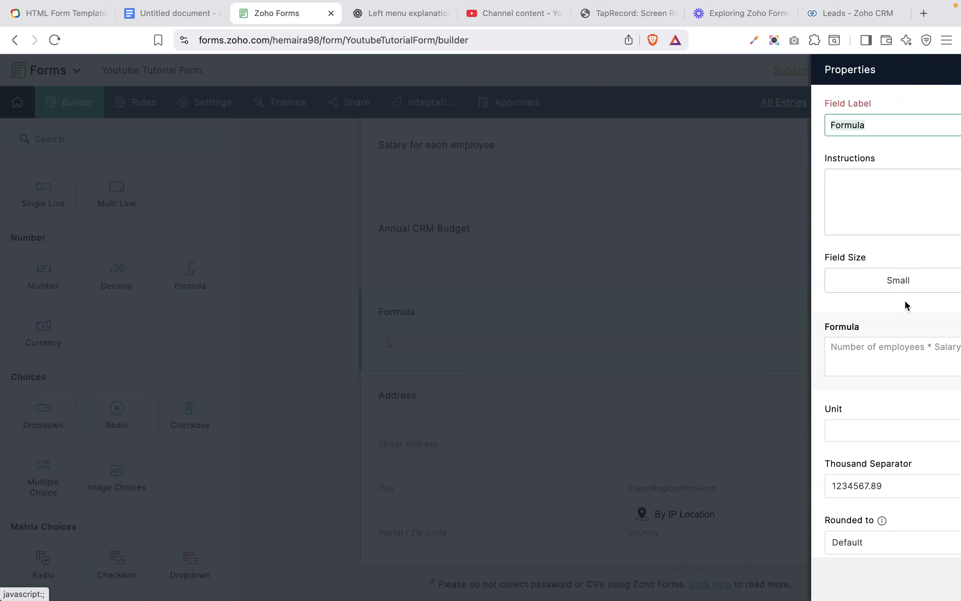
scroll(902, 302, down, 2)
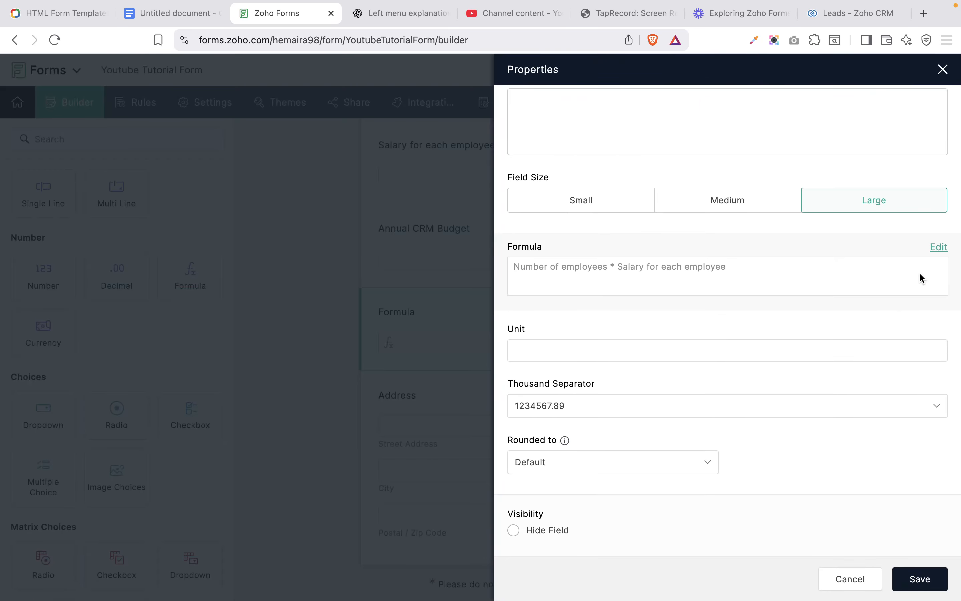
scroll(920, 277, up, 1)
click(940, 276)
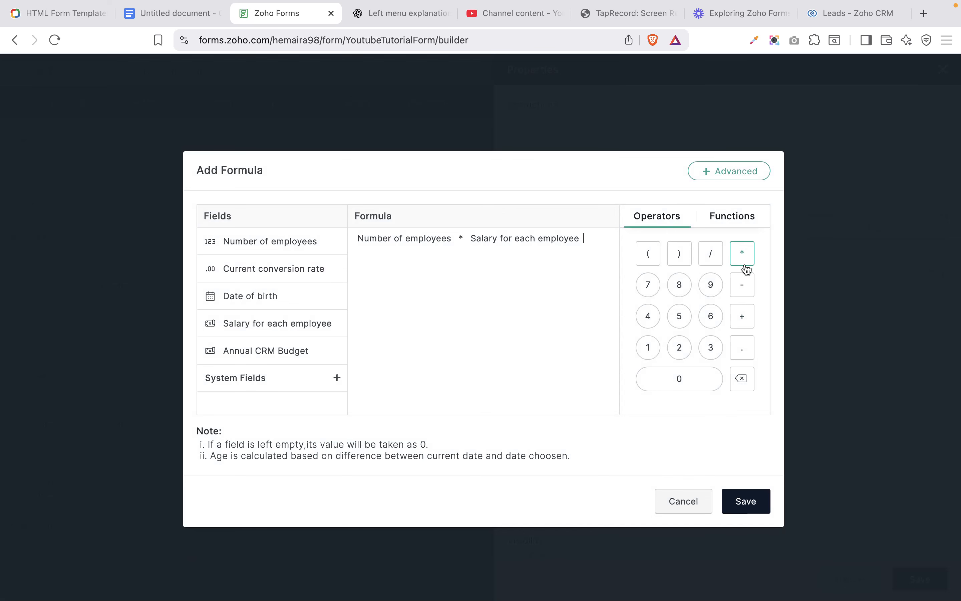
click(727, 217)
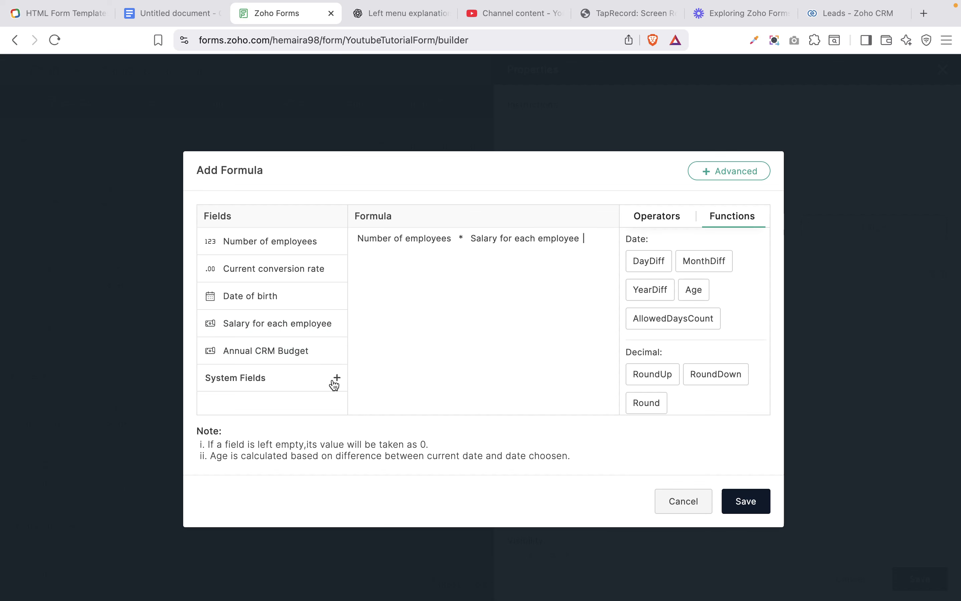
click(271, 304)
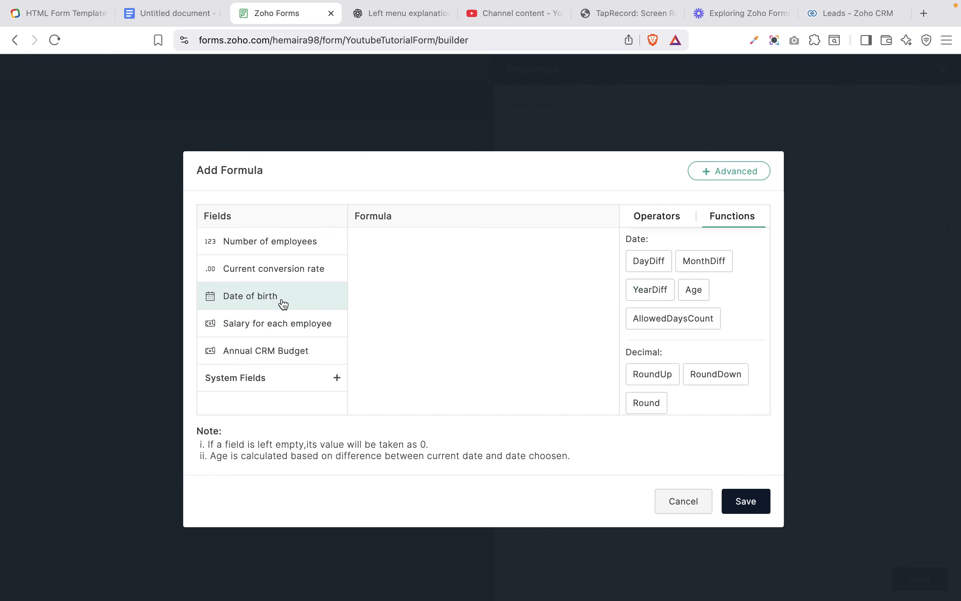
click(662, 294)
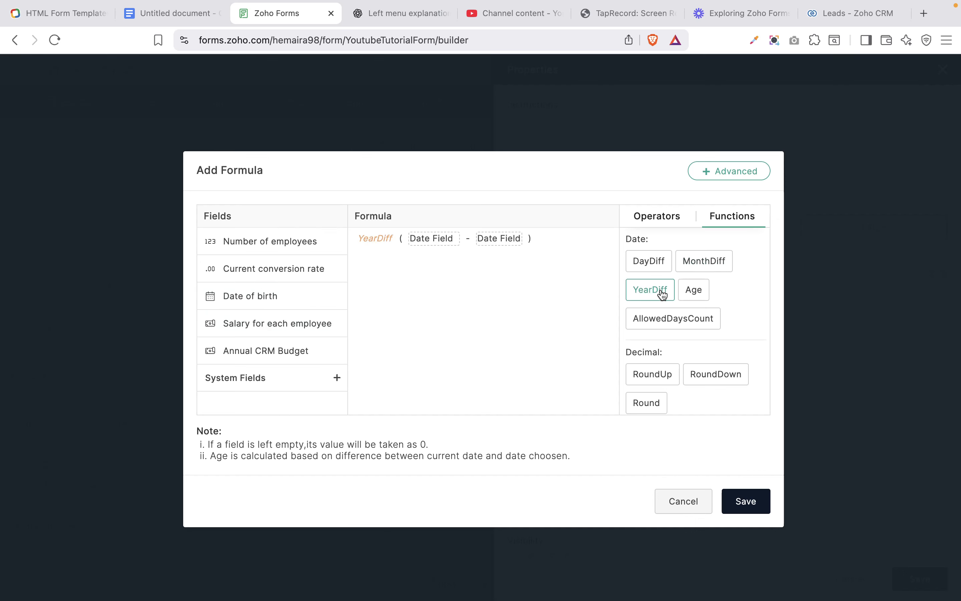
click(429, 242)
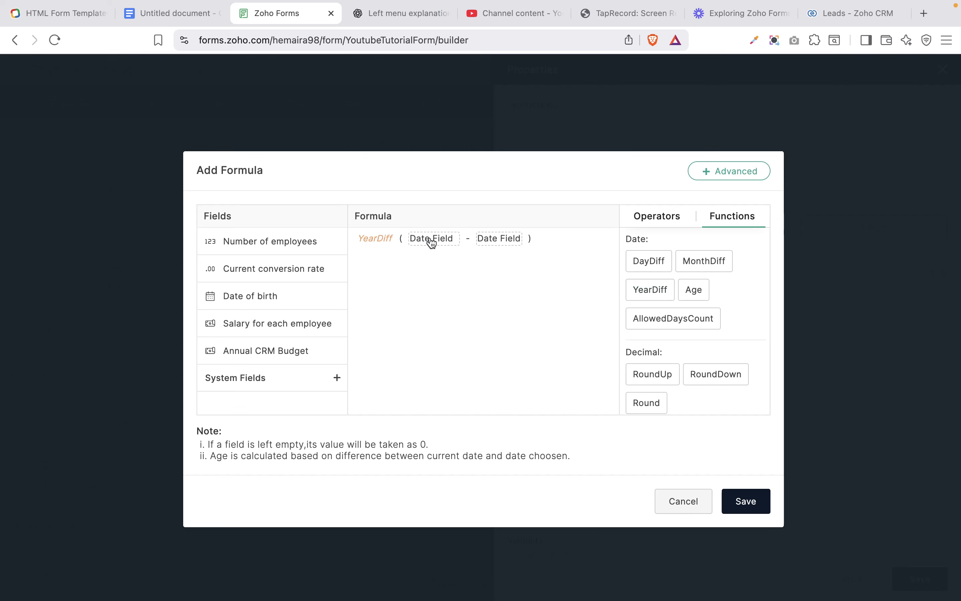
click(441, 242)
click(275, 296)
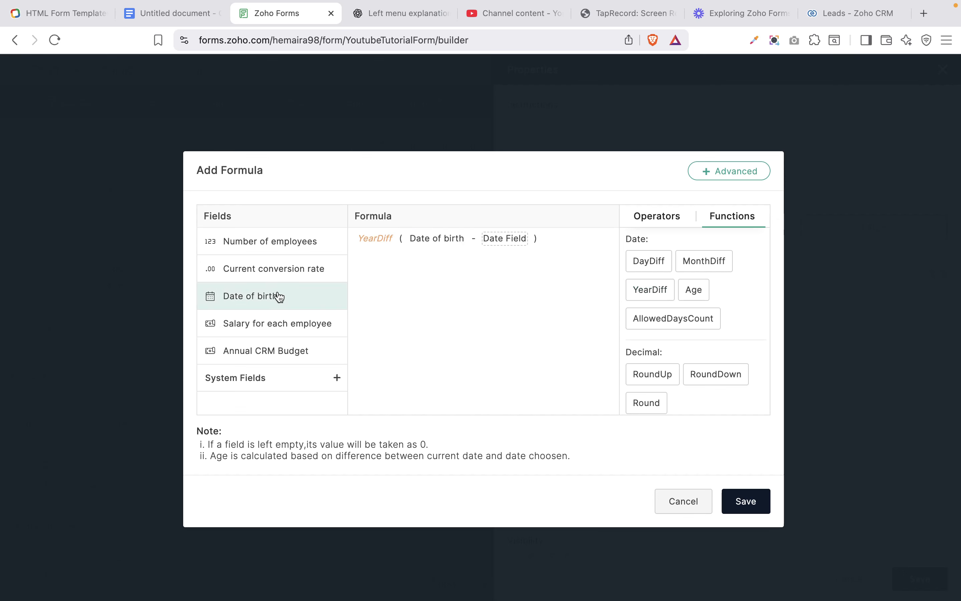
click(508, 240)
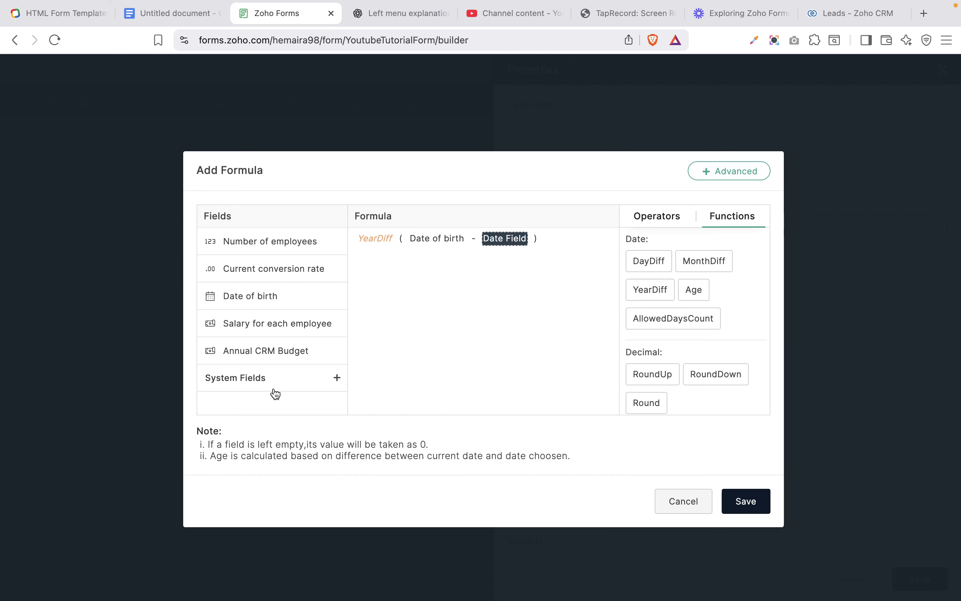
click(290, 385)
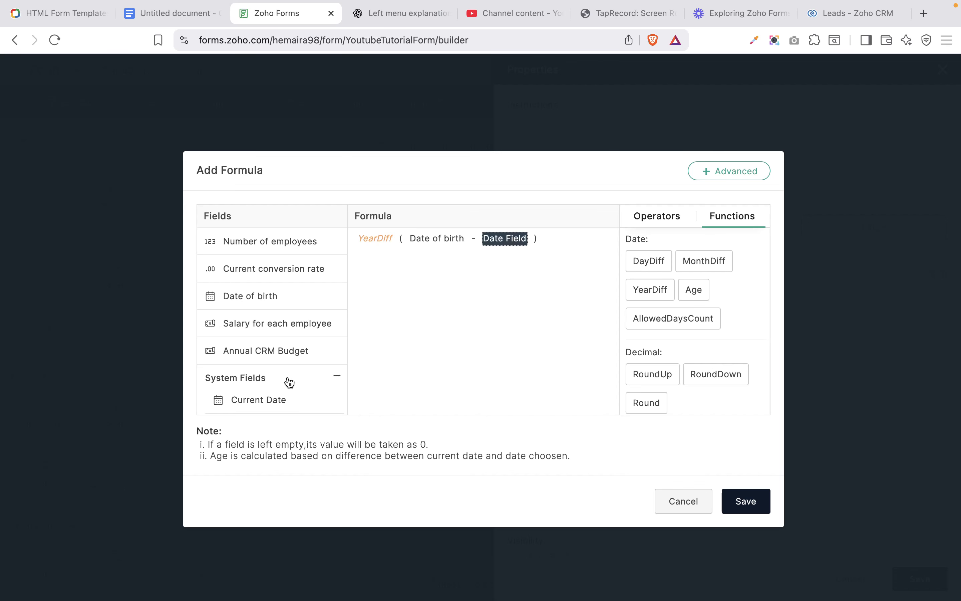
click(269, 401)
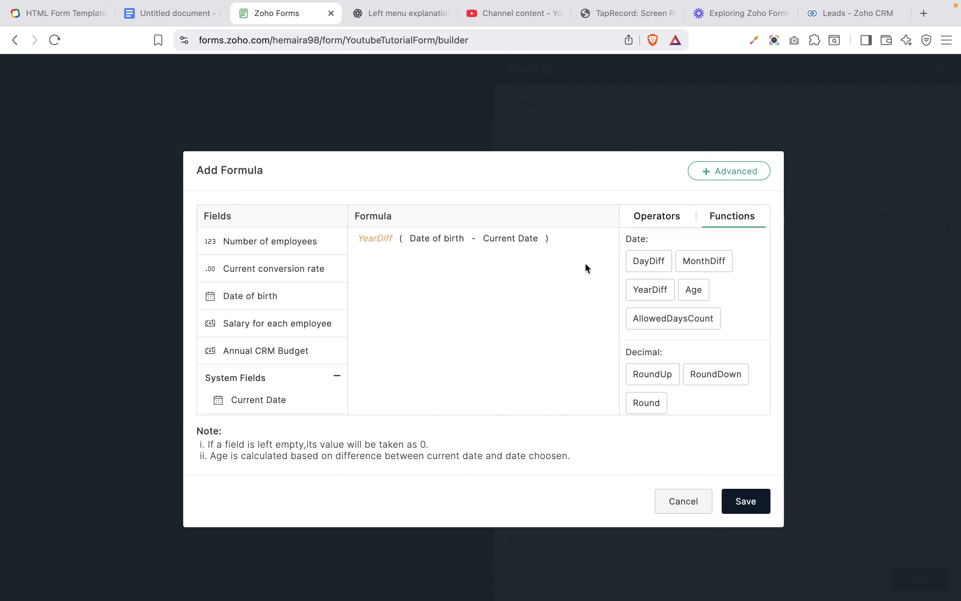
- Try out the Age function with Date of birth, plus AllowedDaysCount, MinutesDiff and SelectionCount, in the same formula
click(699, 292)
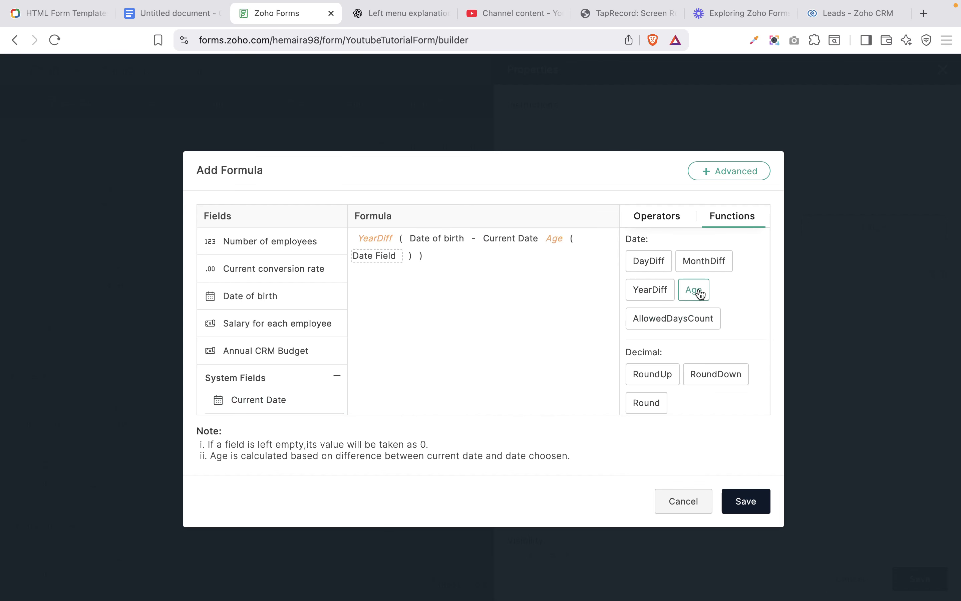
click(376, 257)
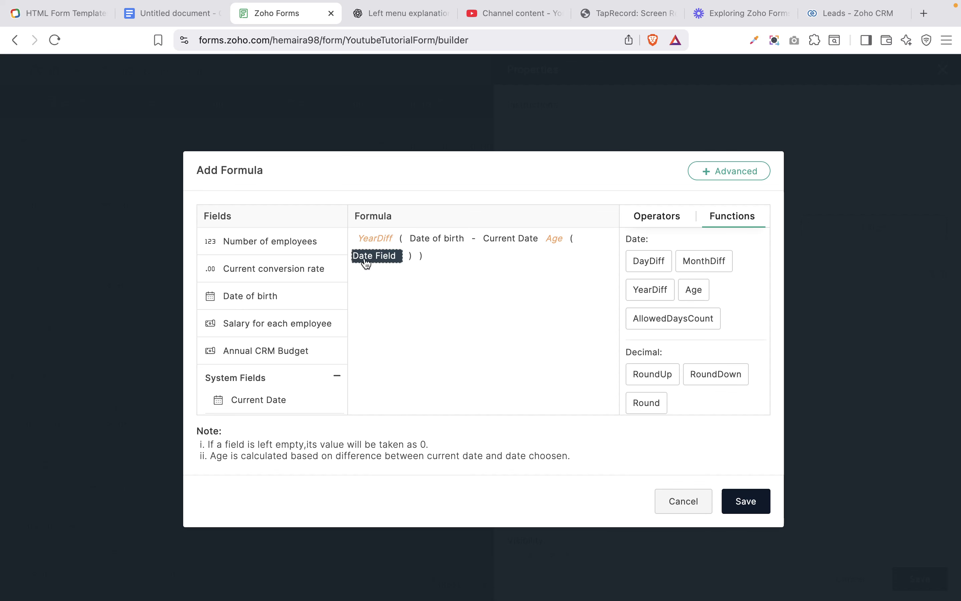
click(274, 302)
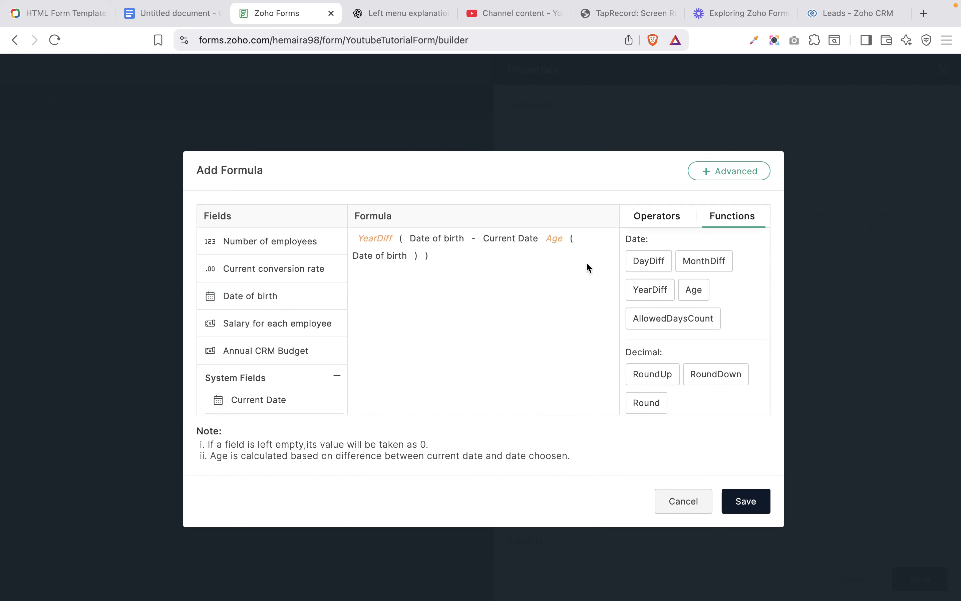
click(698, 325)
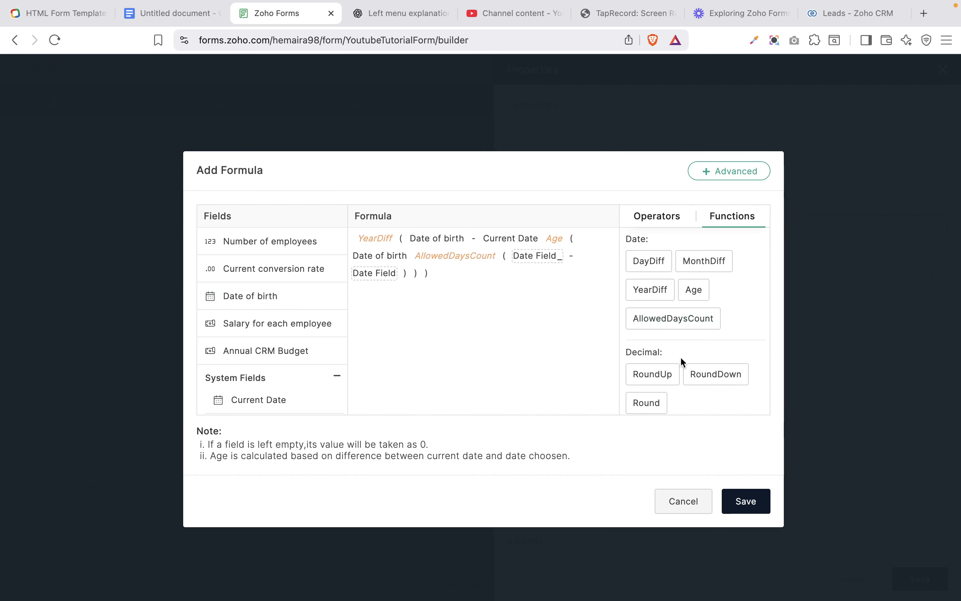
scroll(680, 356, down, 3)
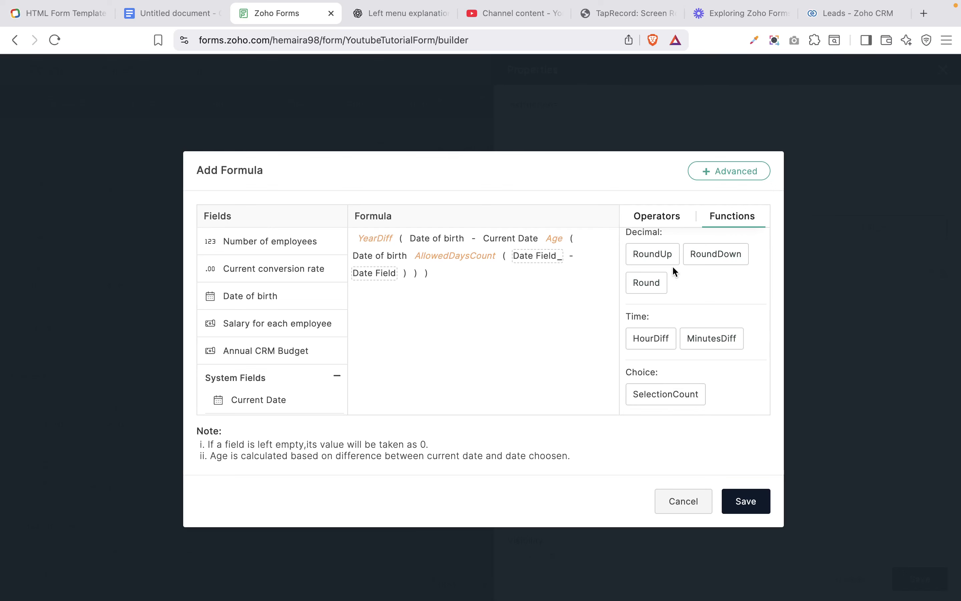
scroll(688, 260, down, 1)
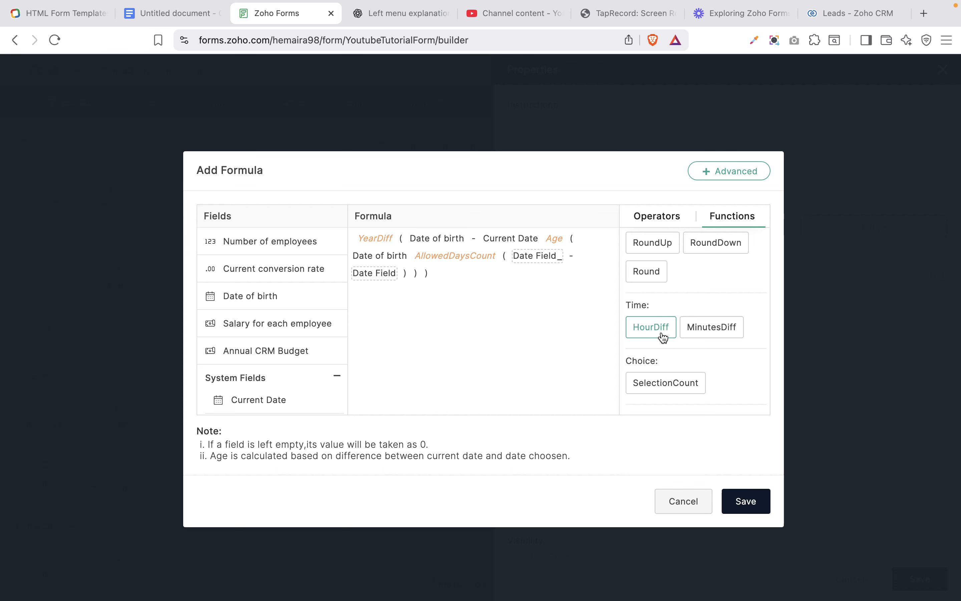
click(731, 328)
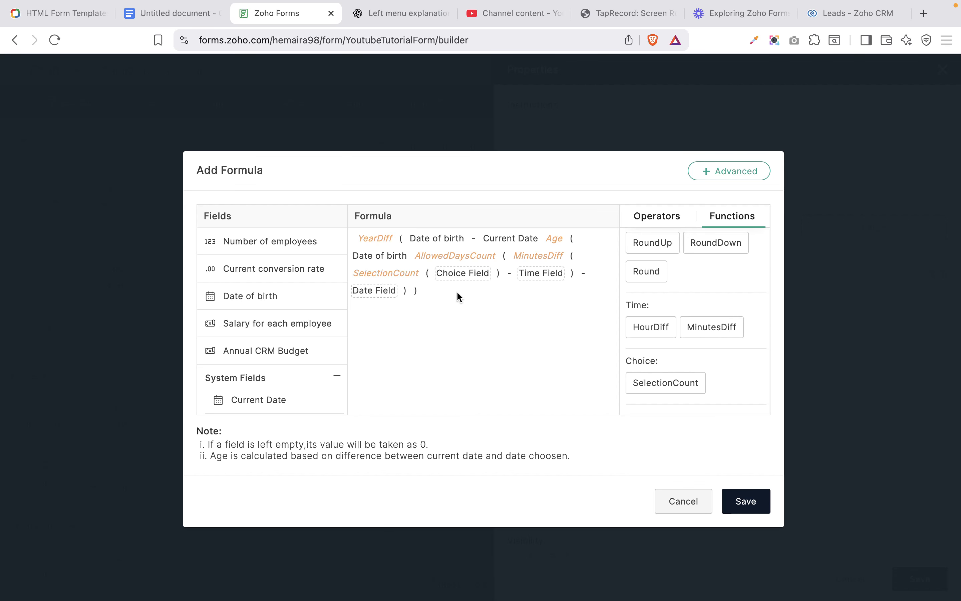
- Clear the whole trial expression from the formula editor
key(BackSpace)
key(BackSpace)
key(BackSpace)
key(BackSpace)
key(BackSpace)
key(BackSpace)
key(BackSpace)
key(BackSpace)
key(BackSpace)
key(BackSpace)
key(BackSpace)
key(BackSpace)
key(BackSpace)
key(BackSpace)
key(BackSpace)
key(BackSpace)
key(BackSpace)
key(BackSpace)
key(BackSpace)
key(BackSpace)
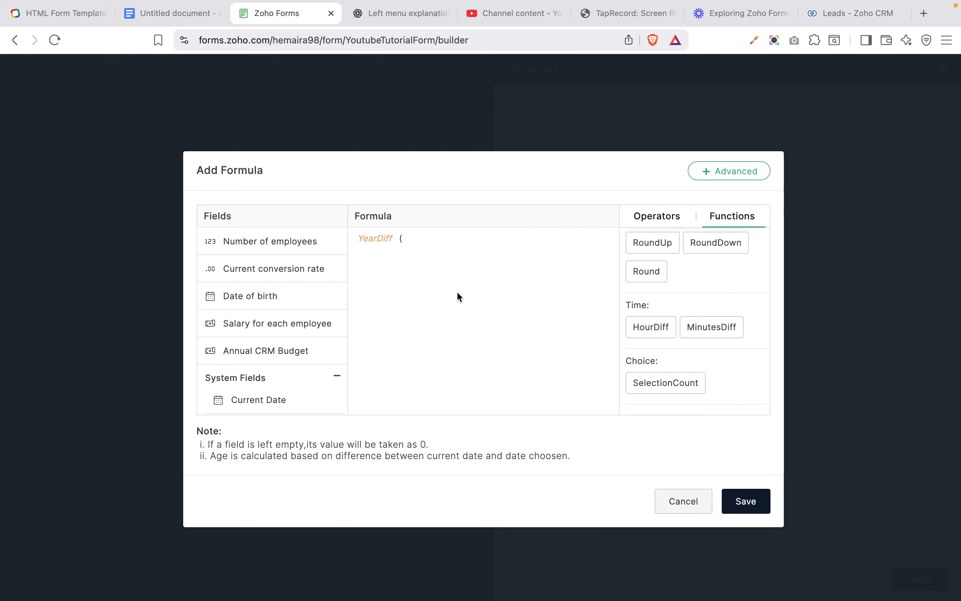
key(BackSpace)
key(BackSpace)
scroll(700, 346, up, 3)
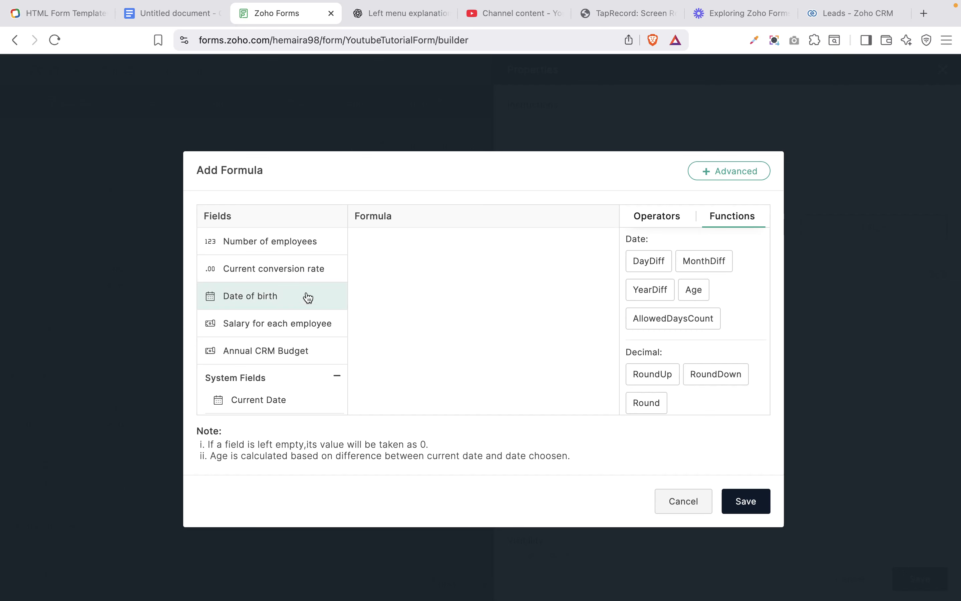
- Rebuild and save the formula as Number of employees * Salary for each employee, and label the field Salary expense
click(271, 244)
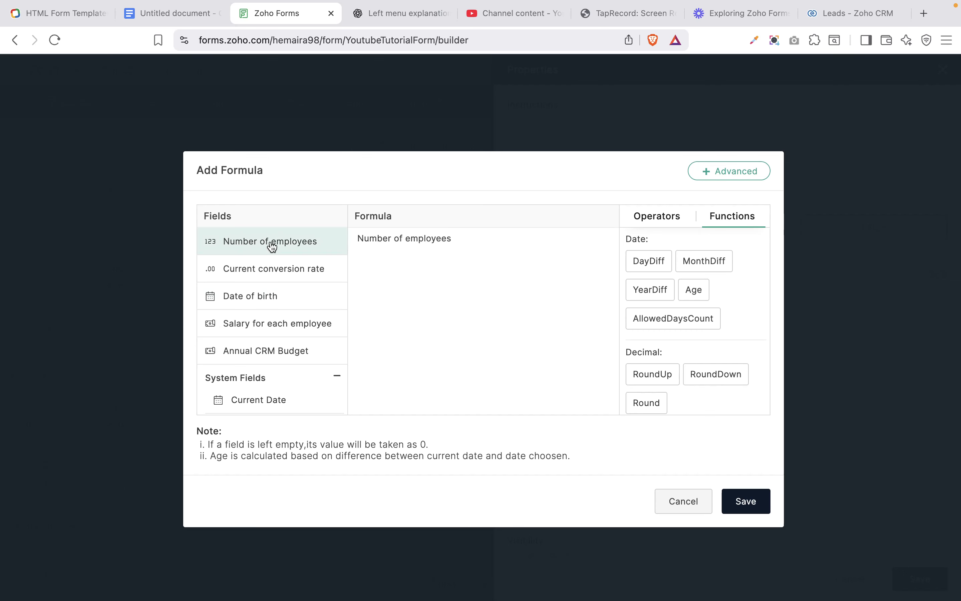
click(669, 222)
click(743, 253)
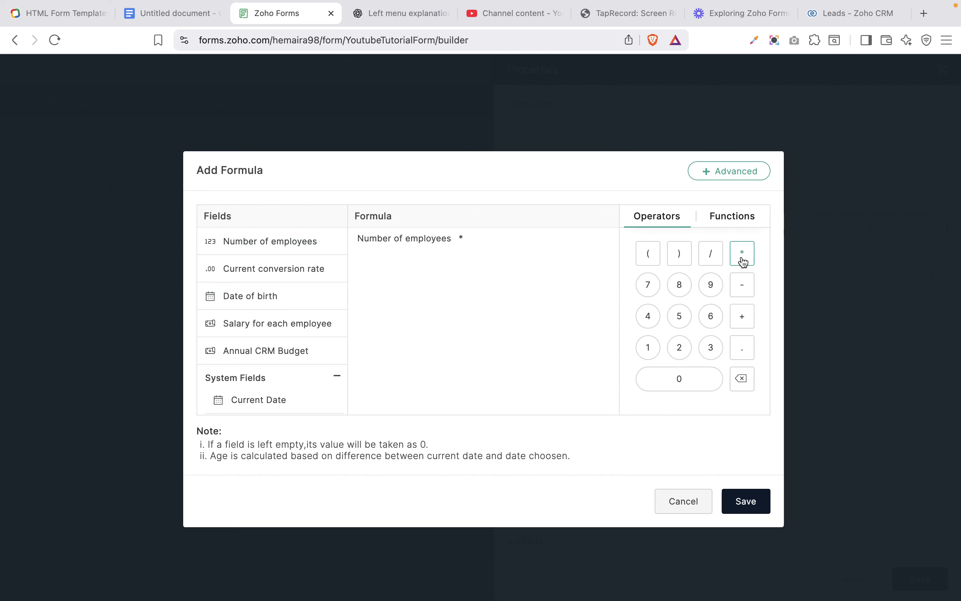
click(287, 329)
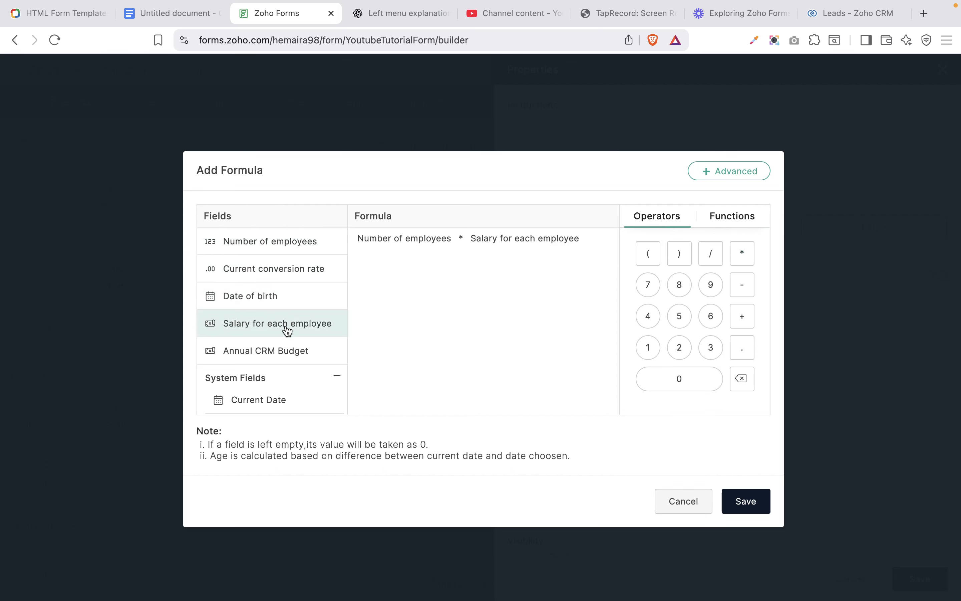
click(754, 503)
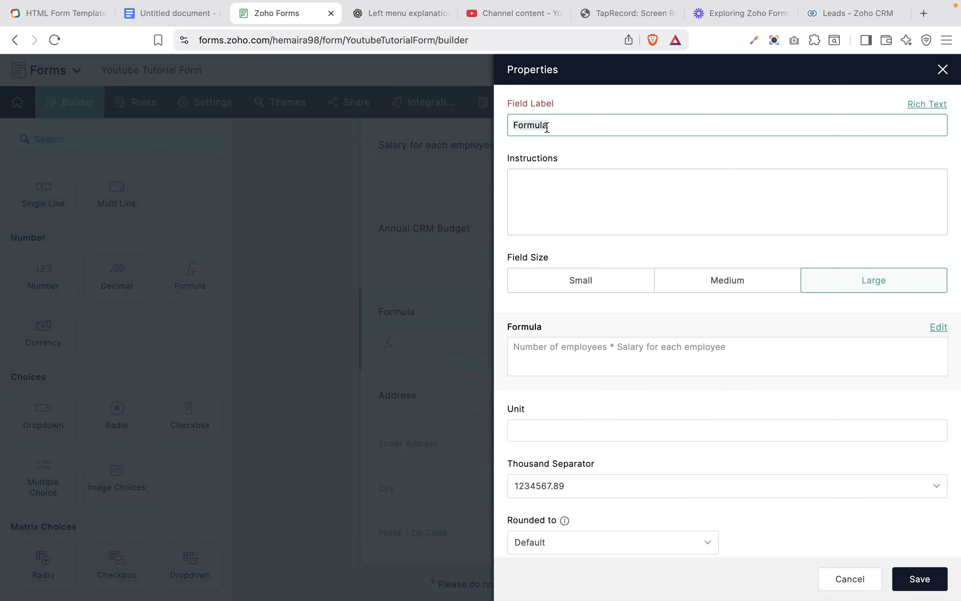
key(Caps_Lock)
text(Salary expense)
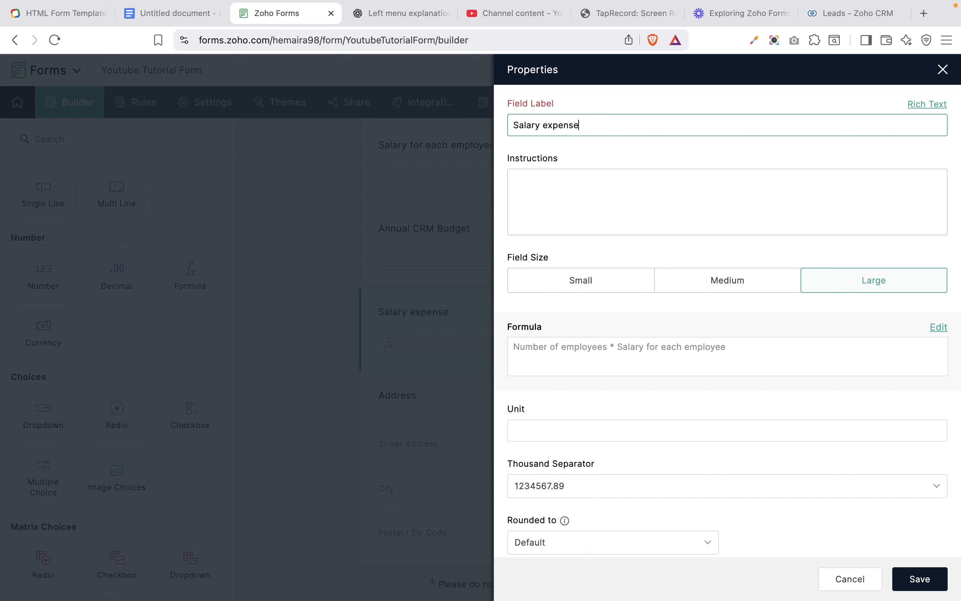
- Complete the formula field's label as Salary expenses, round its result to 2 decimals, and save the field
text(s)
scroll(701, 325, down, 3)
click(641, 406)
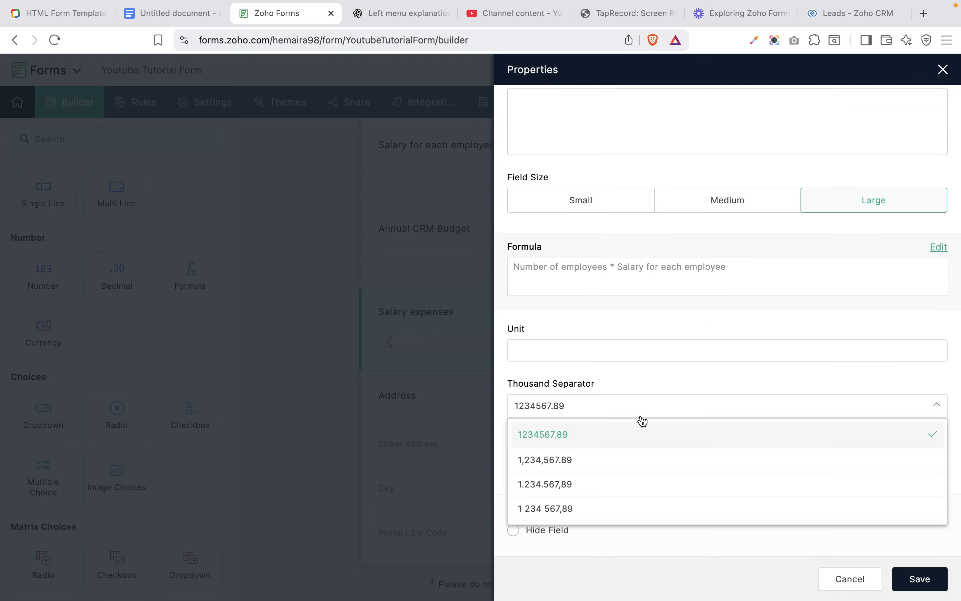
click(672, 352)
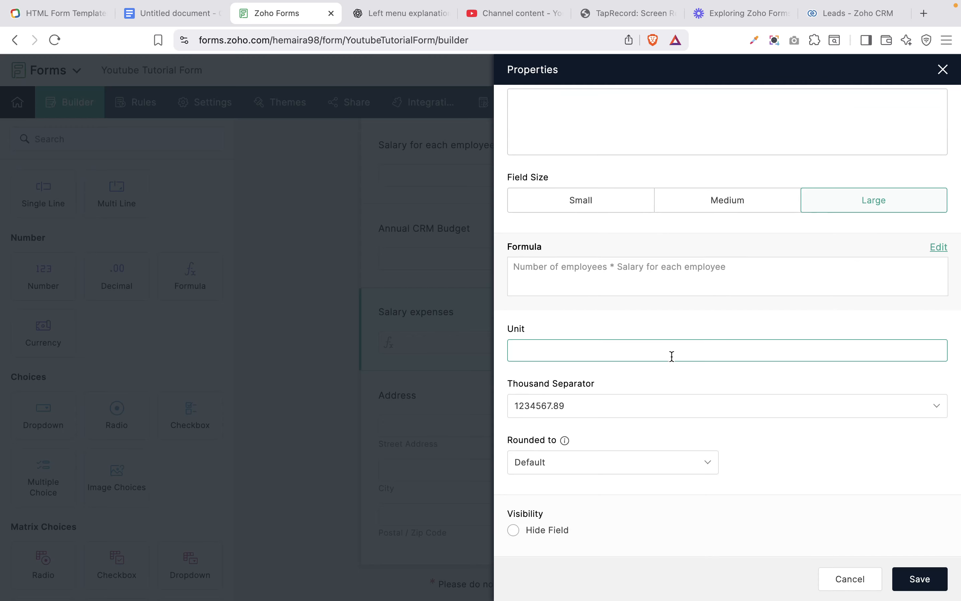
click(684, 460)
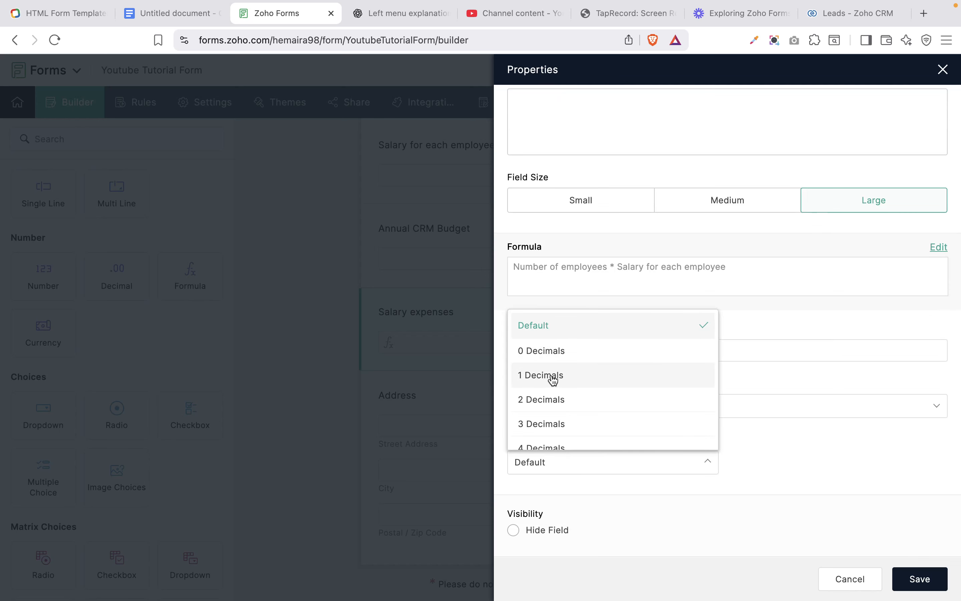
click(564, 400)
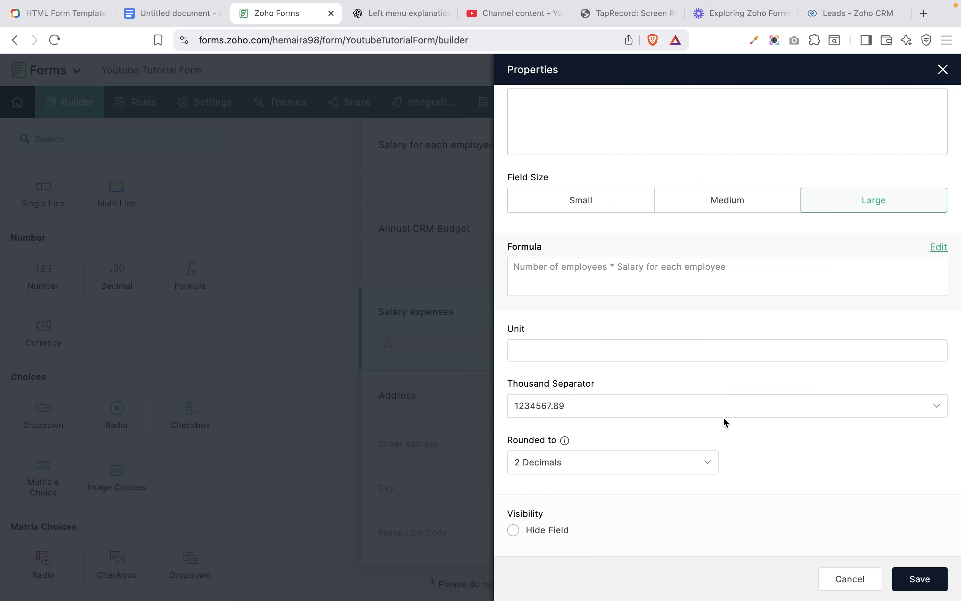
click(918, 579)
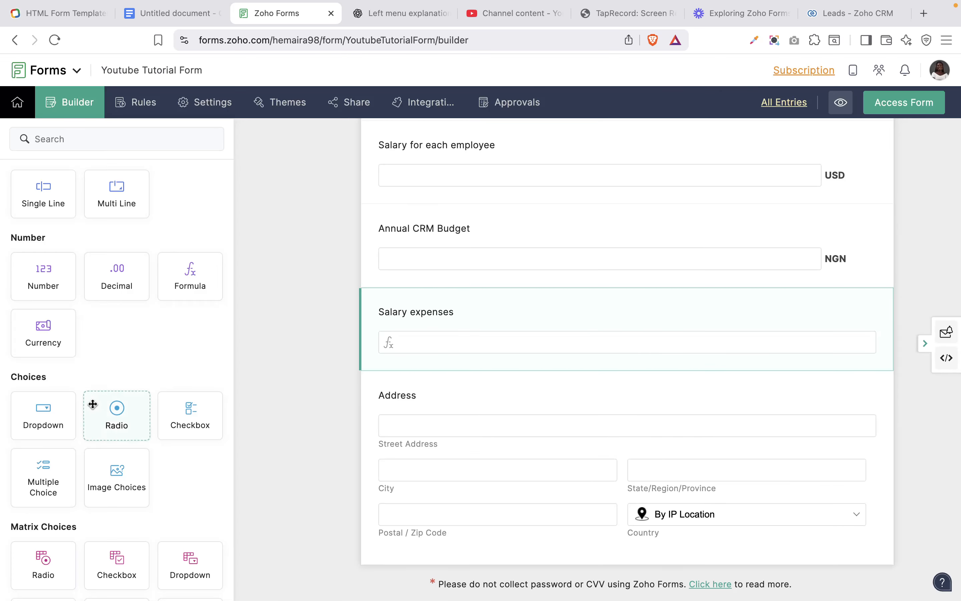
- Add a Dropdown field below Salary expenses and label it "CRM you currently use", copied from the Google Docs field list
scroll(92, 402, down, 3)
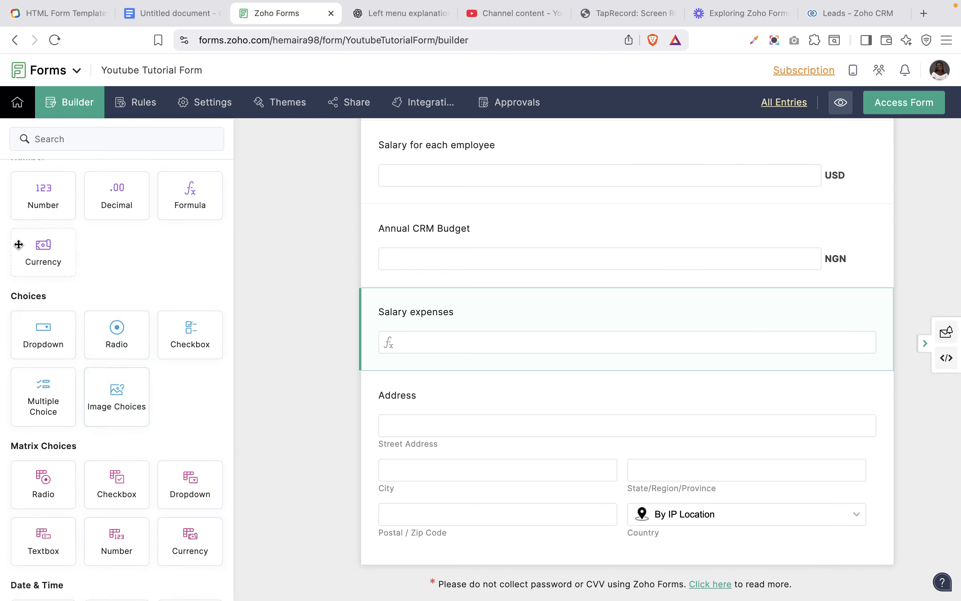
drag(35, 341, 417, 402)
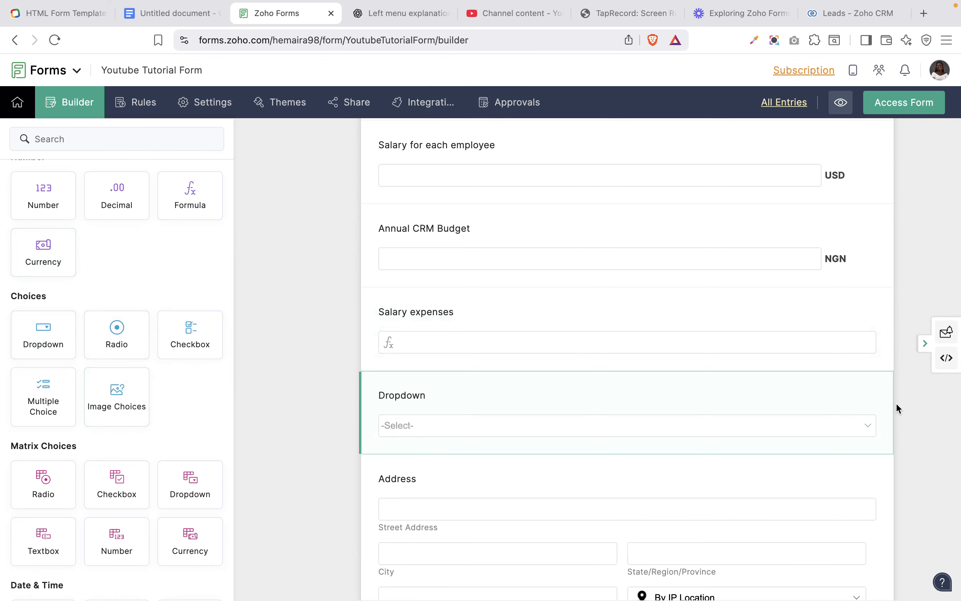
click(903, 389)
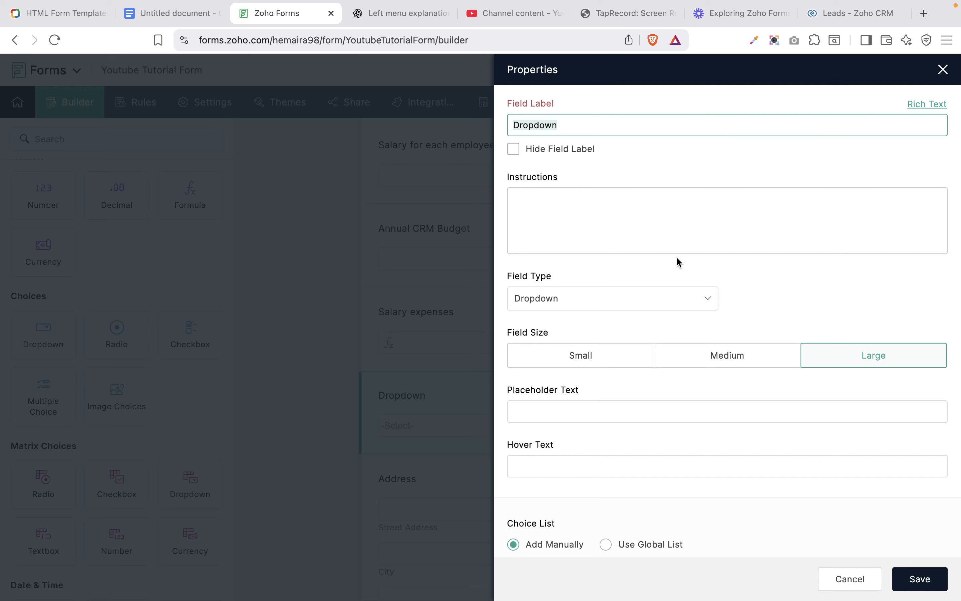
key(ctrl+shift+Tab)
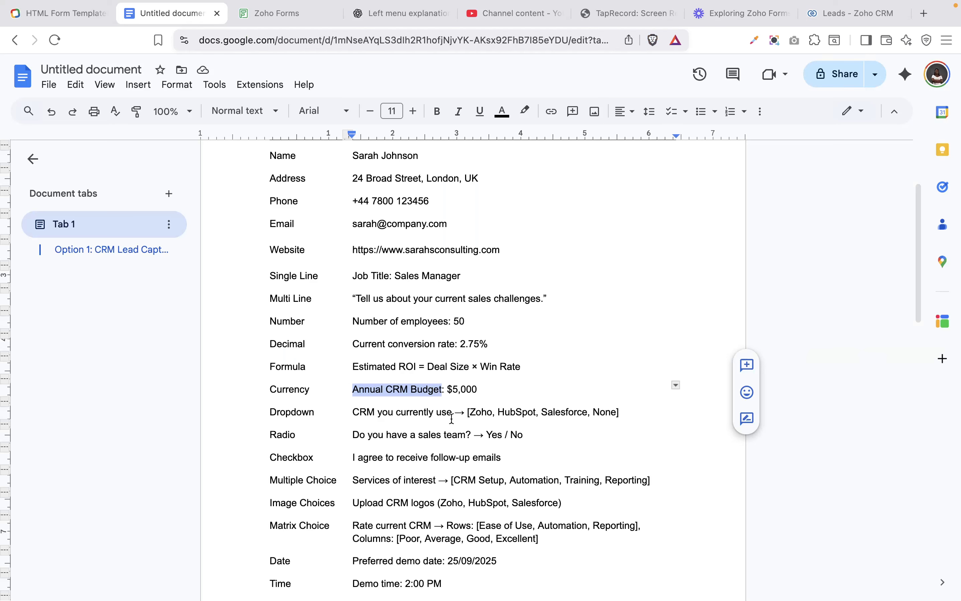
drag(451, 418, 353, 423)
key(super+c)
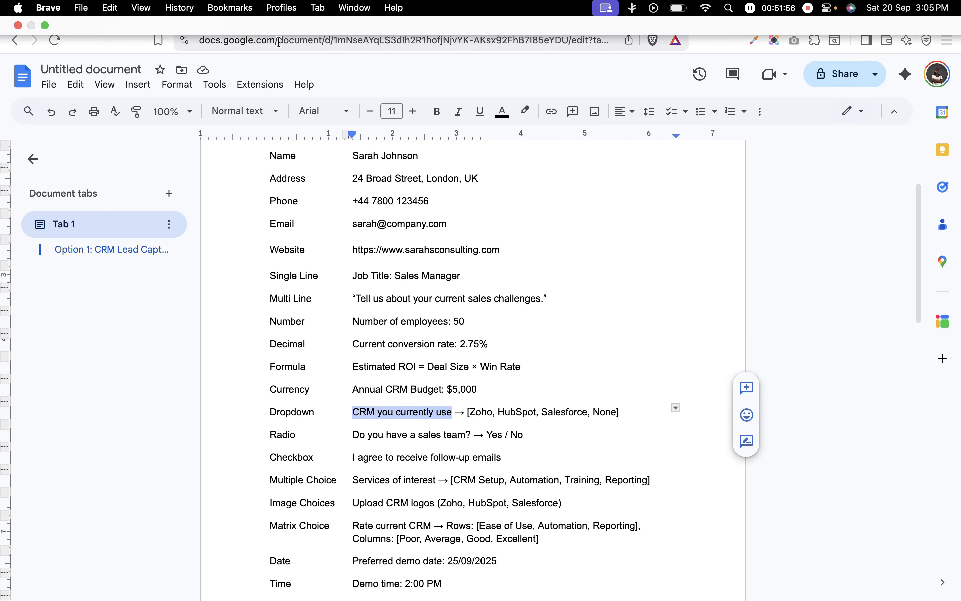
click(280, 20)
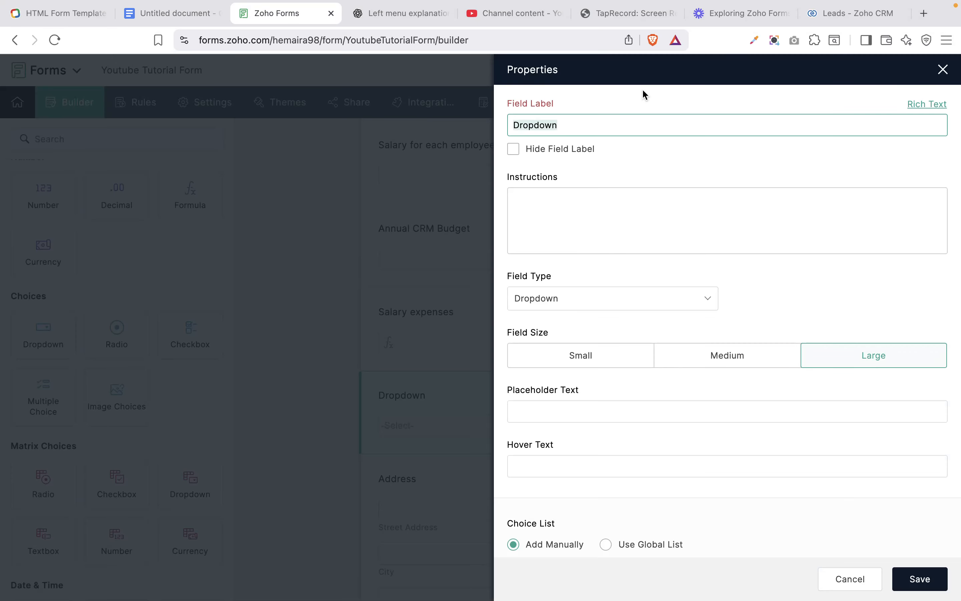
key(super+v)
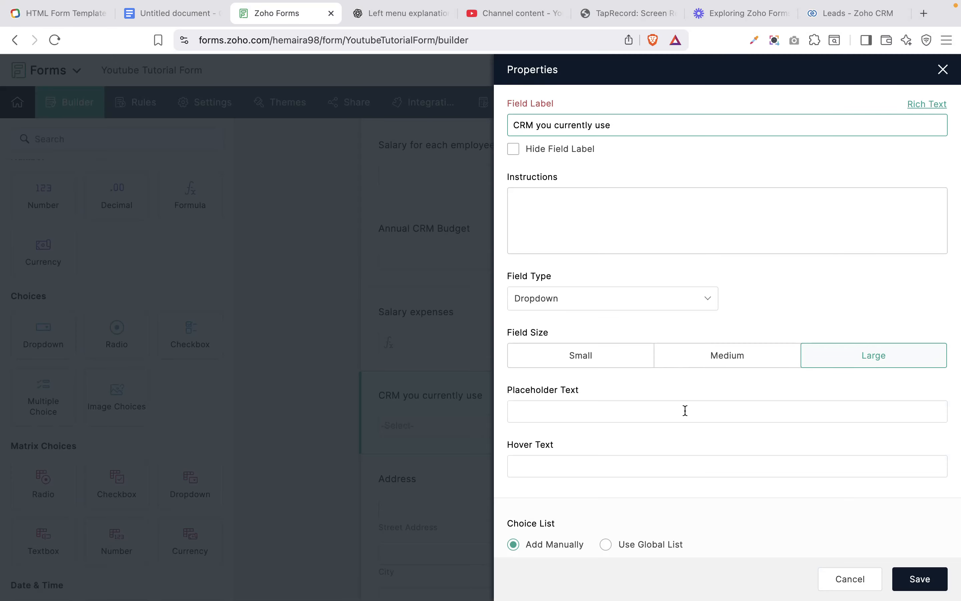
- Look over the dropdown's field type options and try to use a global list for its choices
click(573, 213)
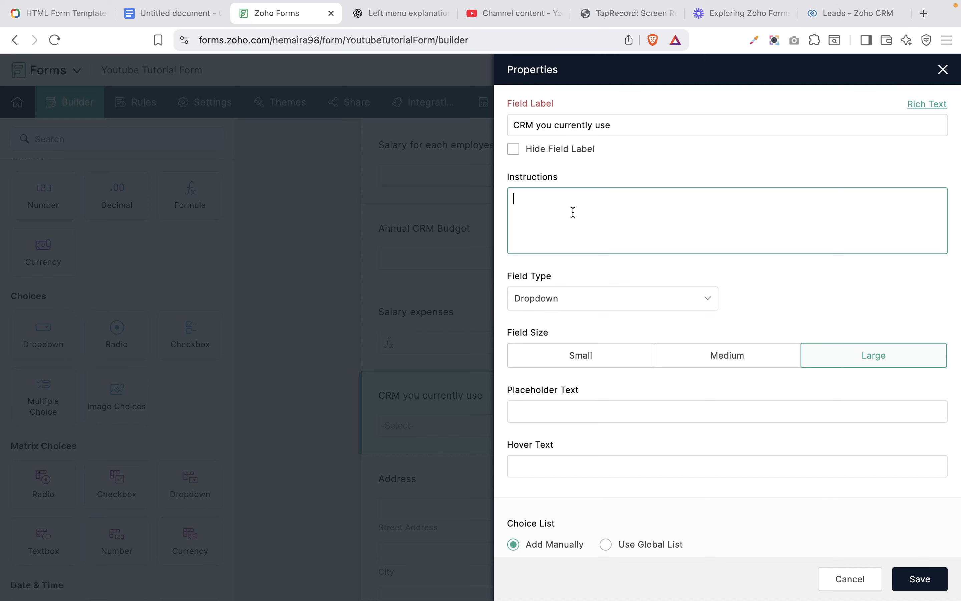
click(600, 305)
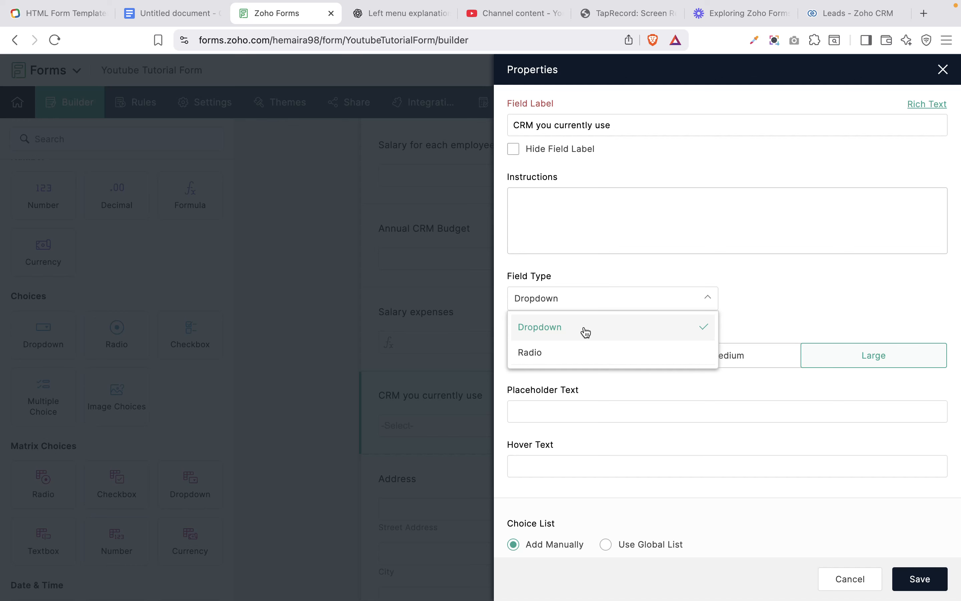
click(639, 403)
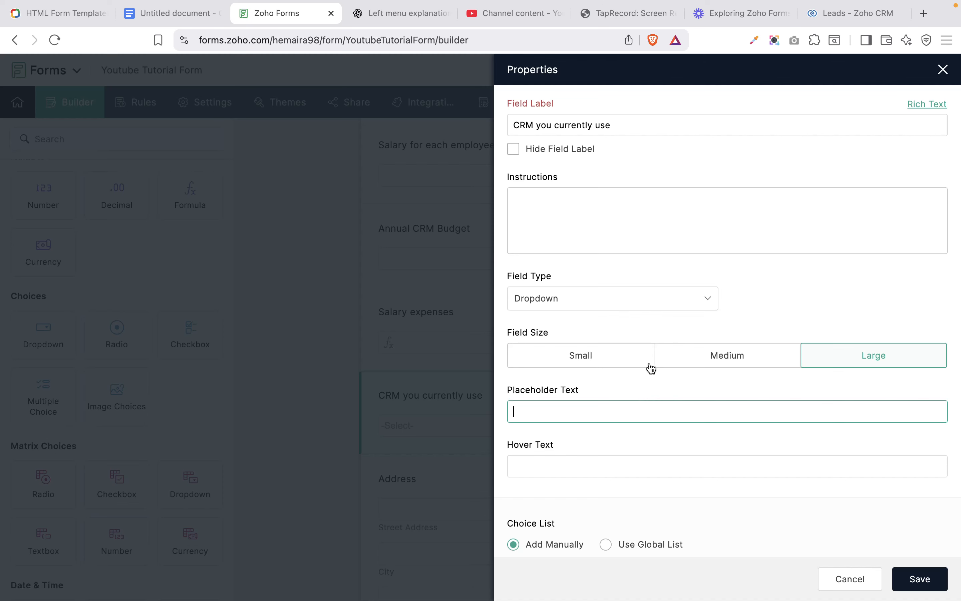
scroll(650, 367, down, 8)
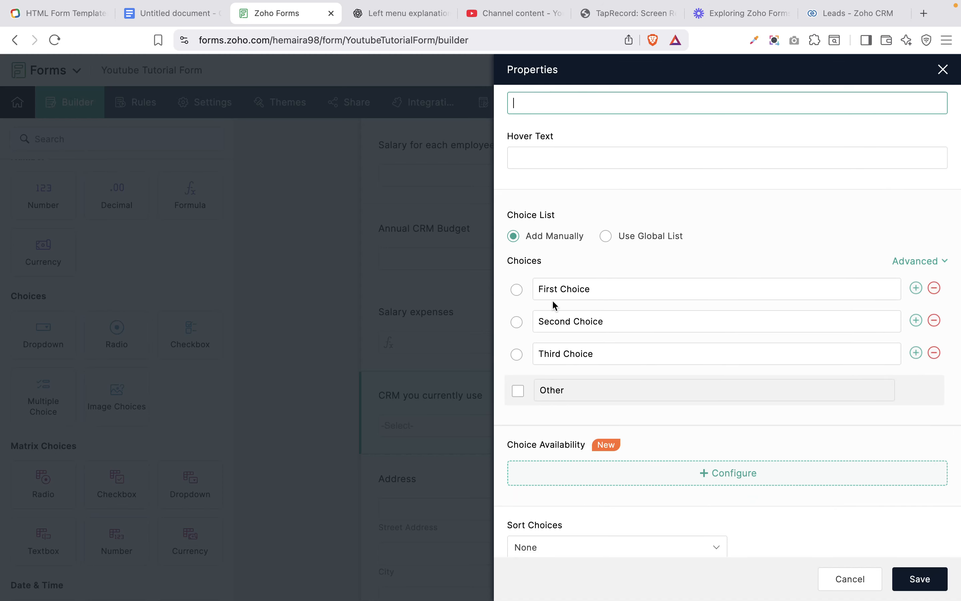
click(612, 241)
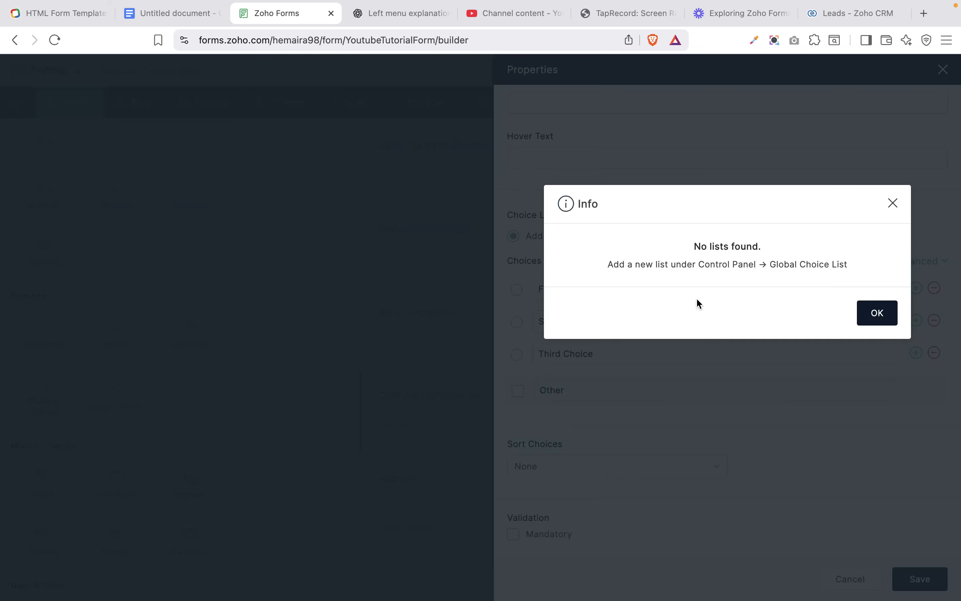
click(893, 202)
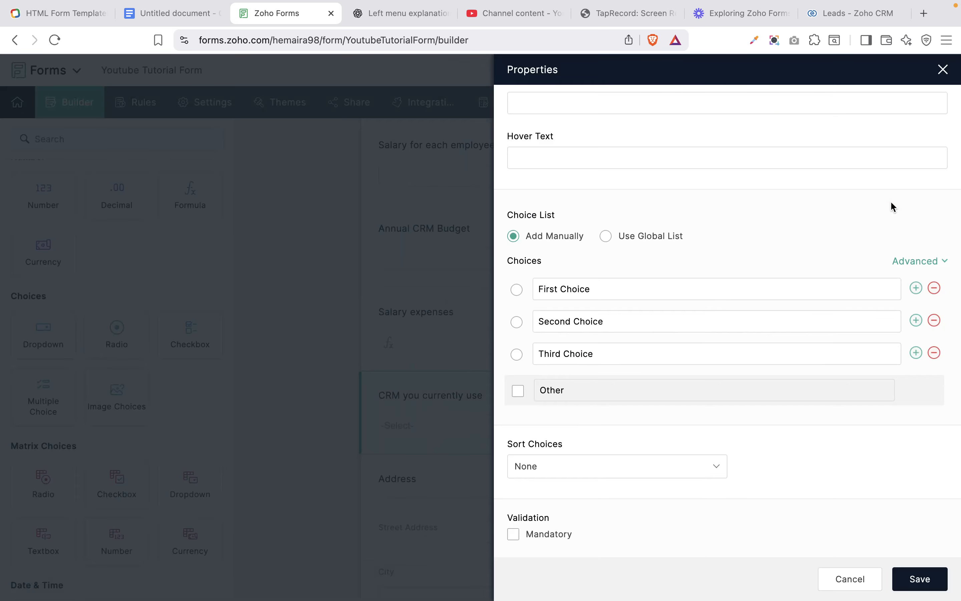
- Set the dropdown's choices to Zoho, Hubspot and Pipedrive, and enable the Other choice
triple_click(719, 296)
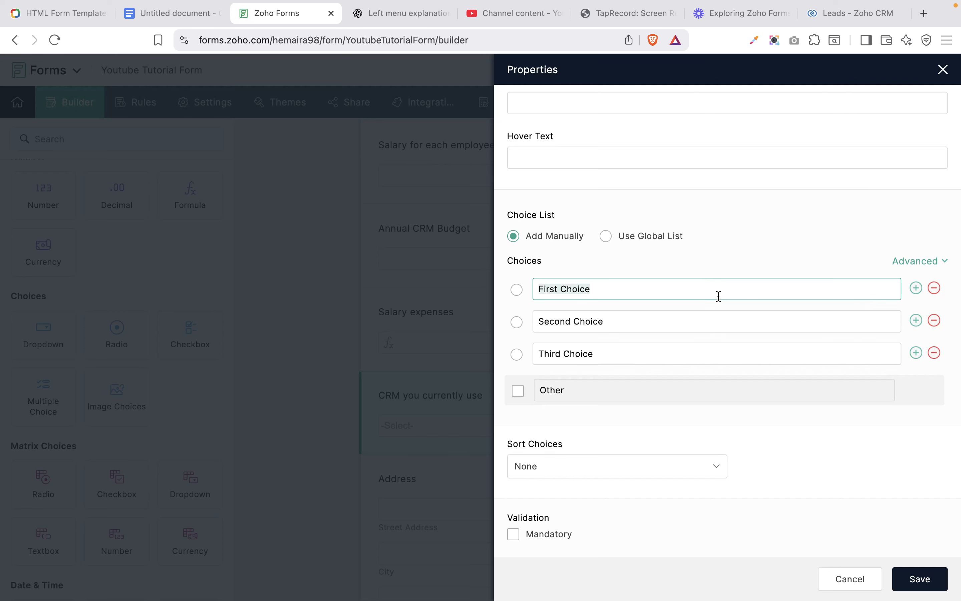
key(Caps_Lock)
text(Zoho)
triple_click(731, 319)
key(Caps_Lock)
text(Hubspot)
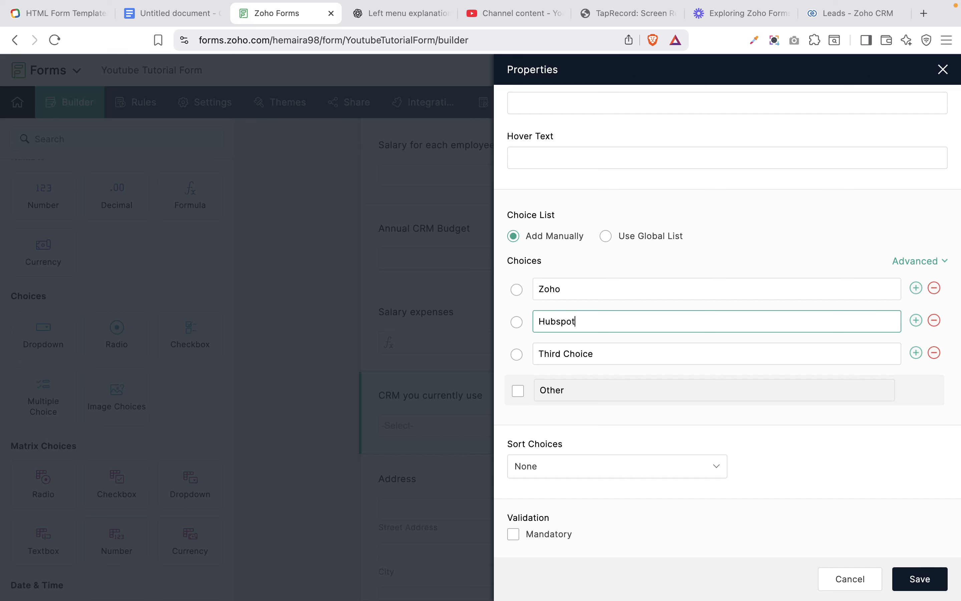
triple_click(704, 355)
key(Caps_Lock)
text(P)
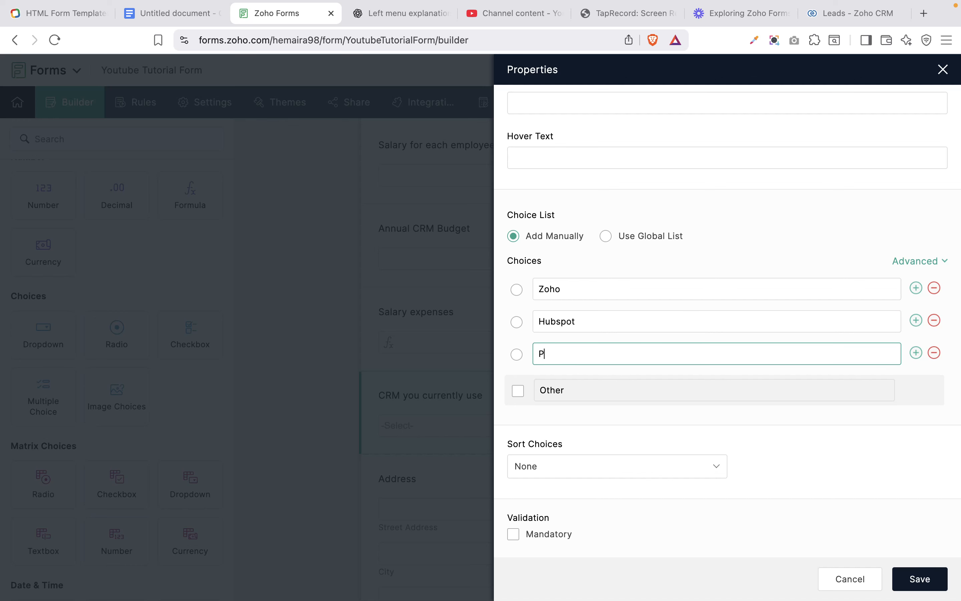
text(ipedrive)
scroll(605, 374, down, 3)
click(518, 326)
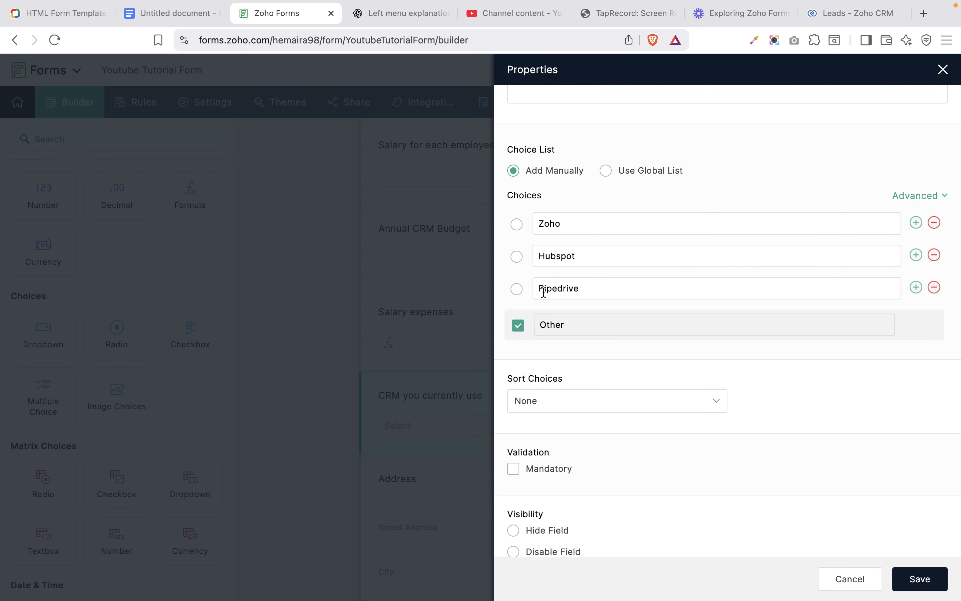
- Review the dropdown's sorting, validation, visibility and privacy options, and save the field
scroll(594, 382, down, 2)
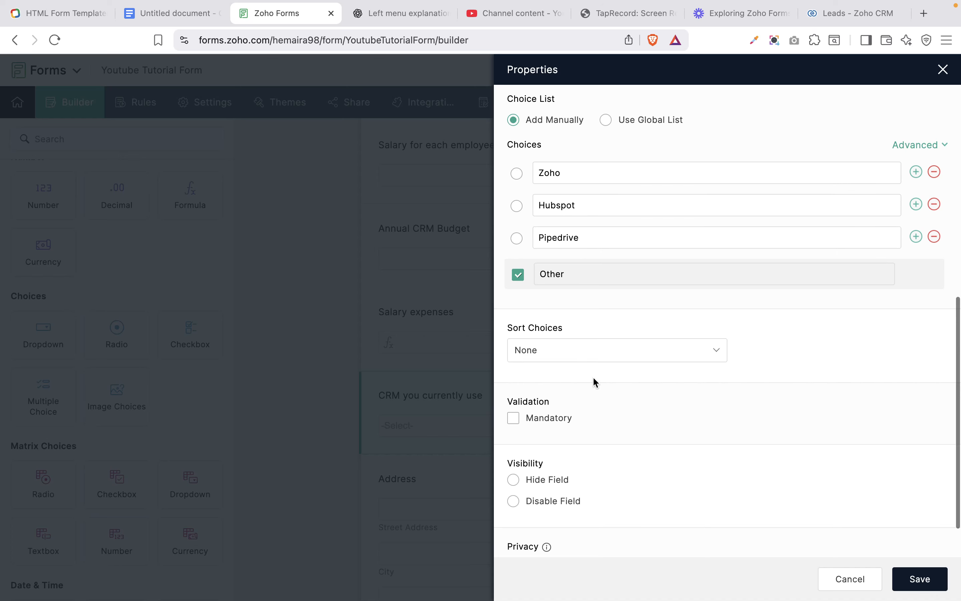
click(587, 357)
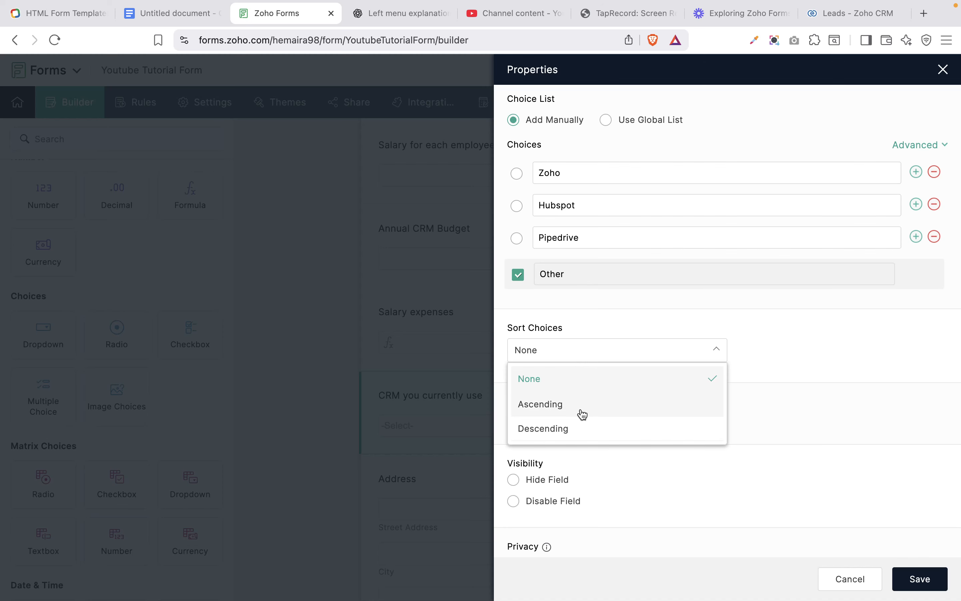
click(907, 421)
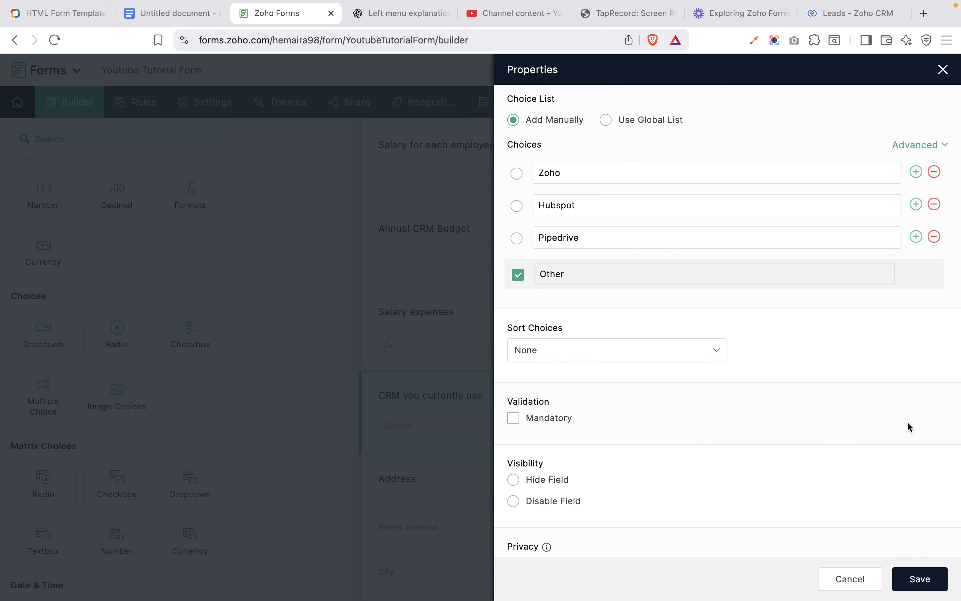
scroll(802, 438, down, 2)
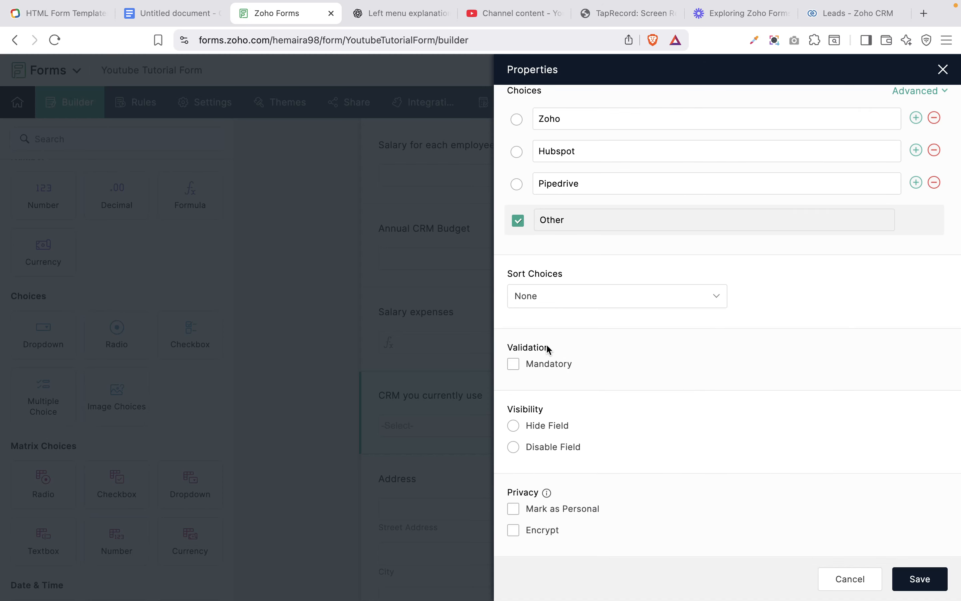
scroll(820, 353, up, 10)
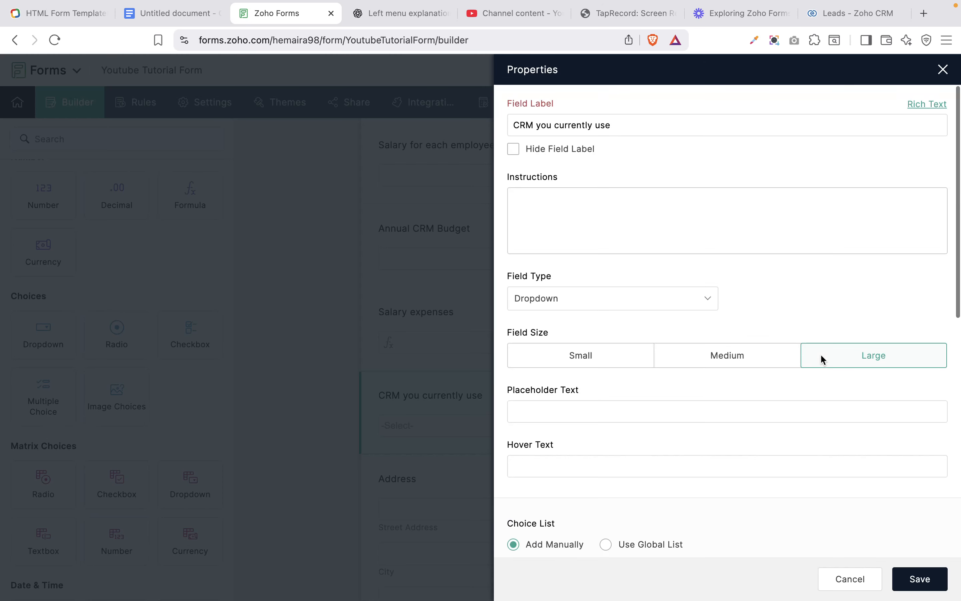
click(922, 582)
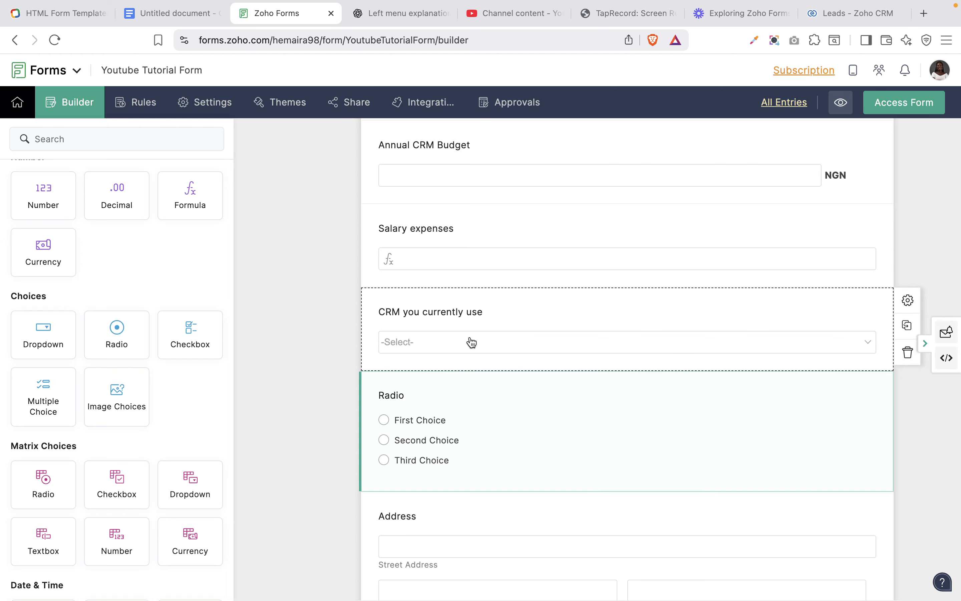
- Label the Radio field "Do you have a sales team?", copied from the Google Docs field list
click(428, 344)
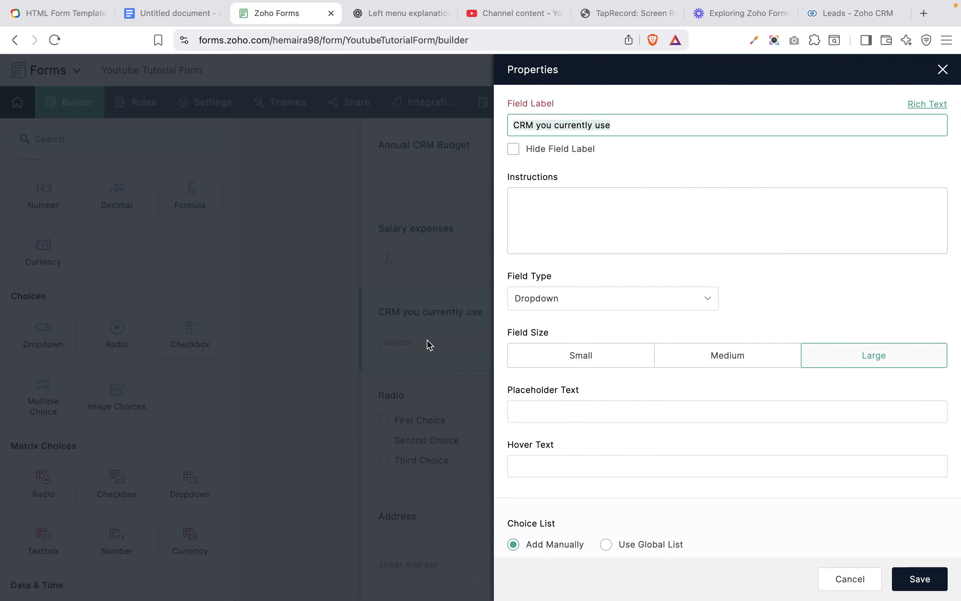
click(942, 69)
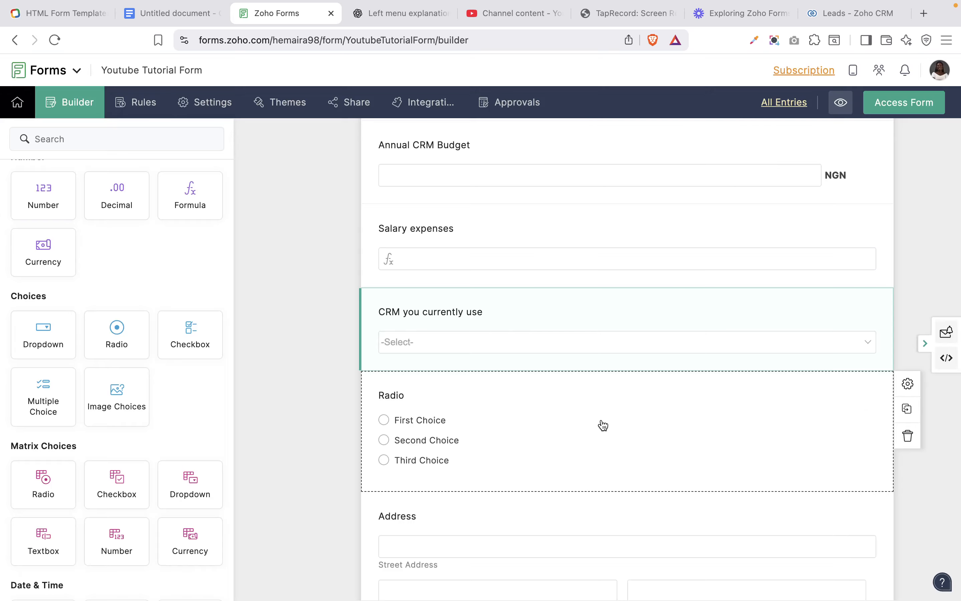
click(602, 425)
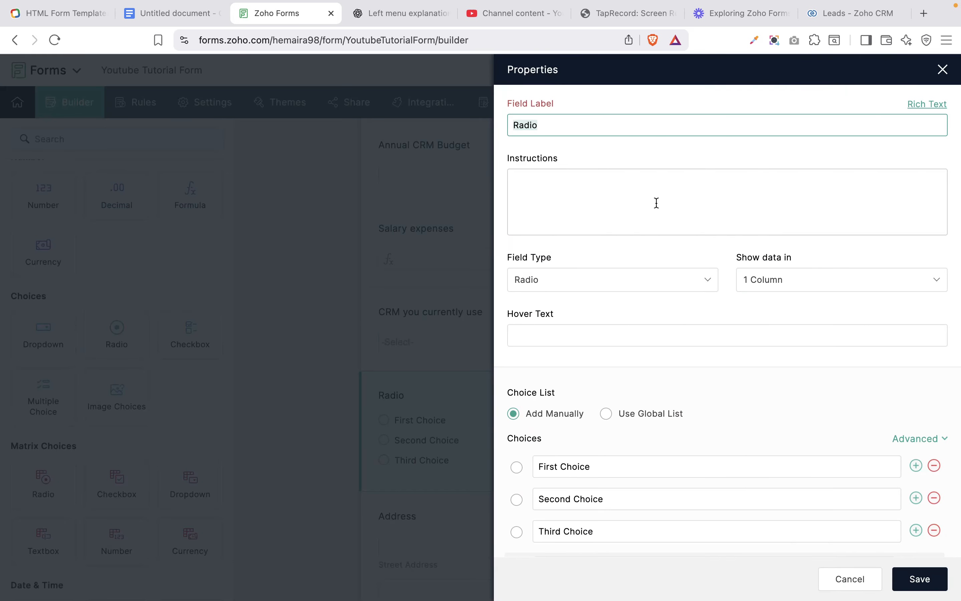
click(159, 16)
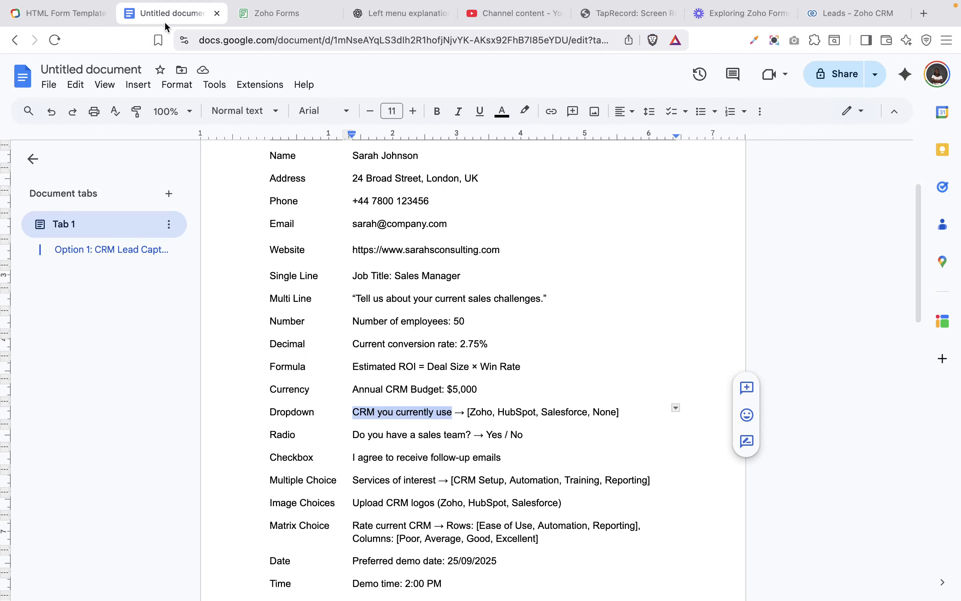
click(470, 436)
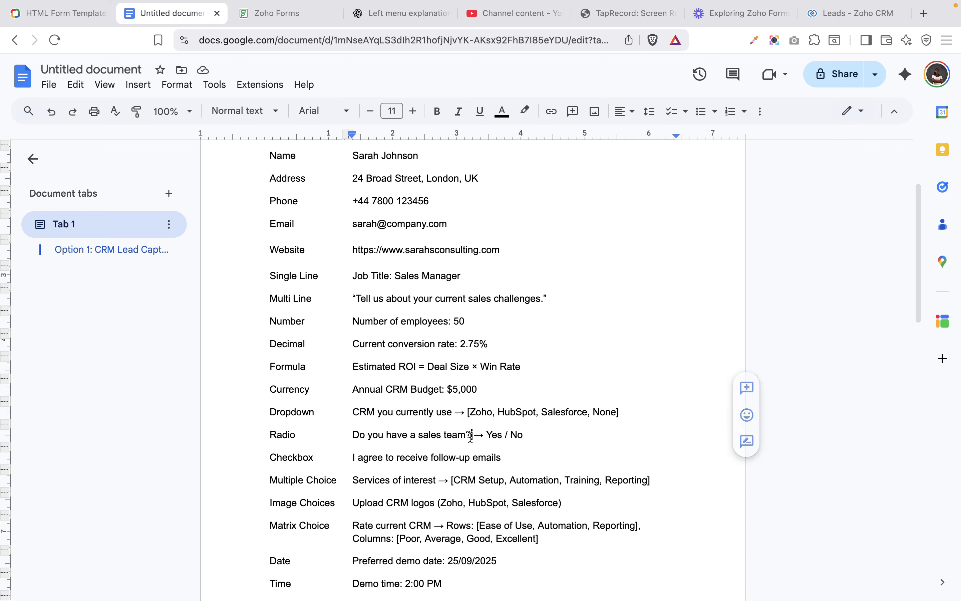
drag(471, 436, 349, 438)
key(super+c)
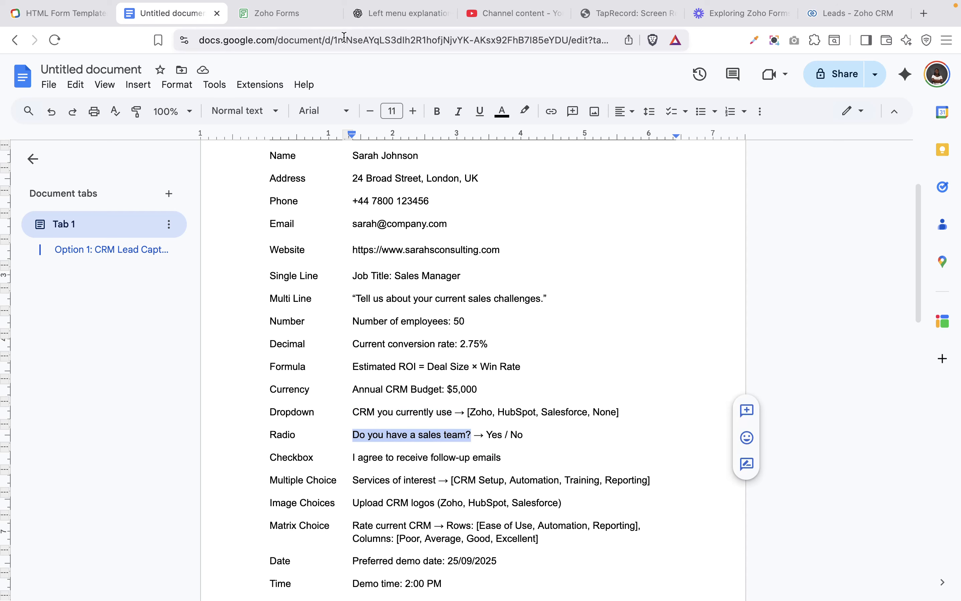
click(262, 14)
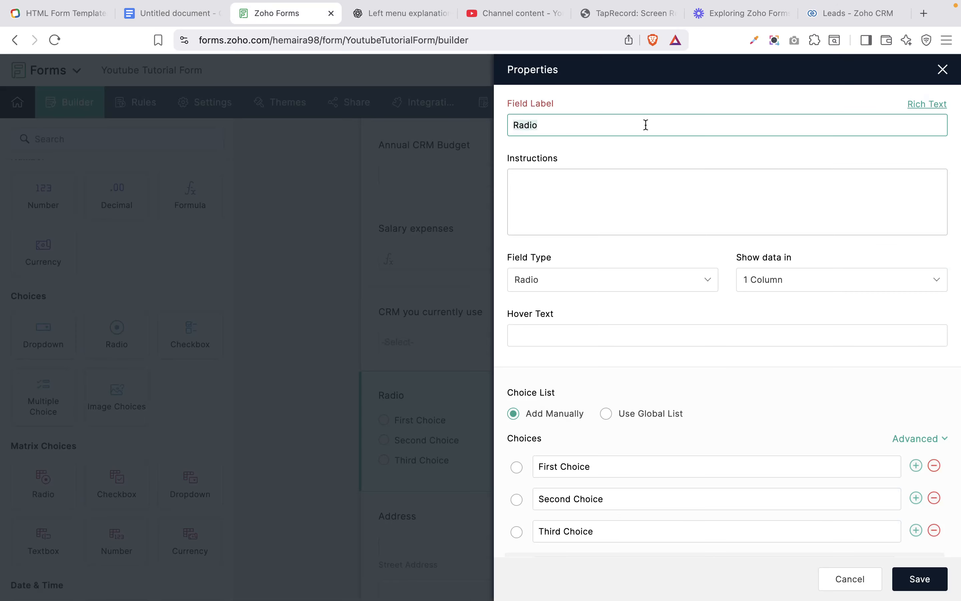
key(super+v)
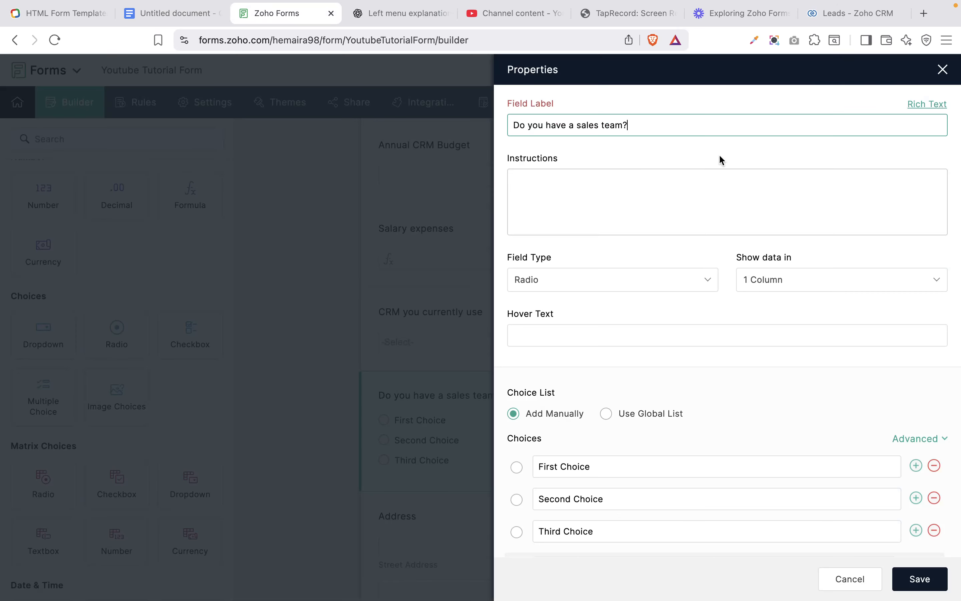
- Check the radio field's type options and set its choices to display Side By Side
scroll(658, 369, down, 2)
scroll(651, 346, down, 1)
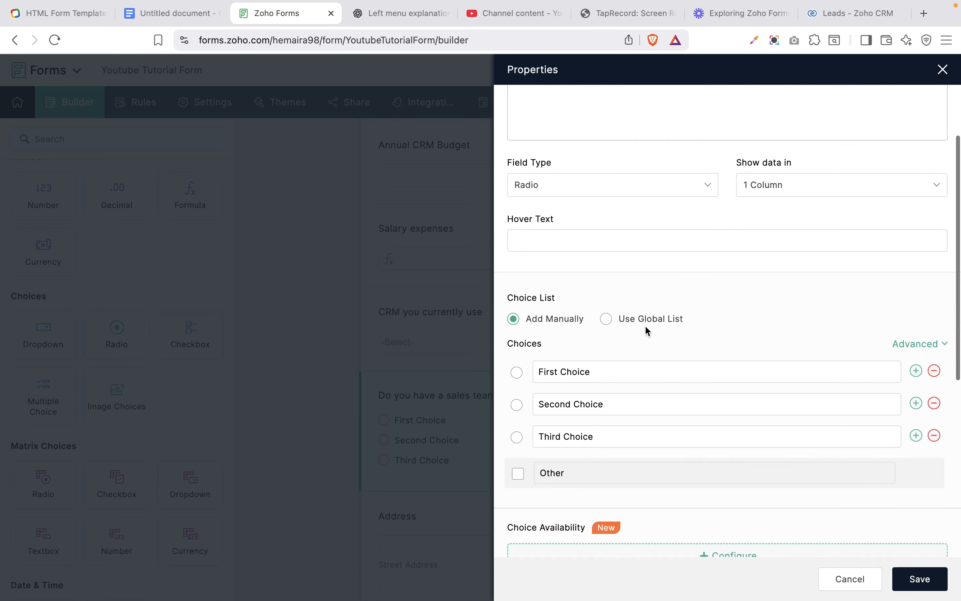
click(684, 184)
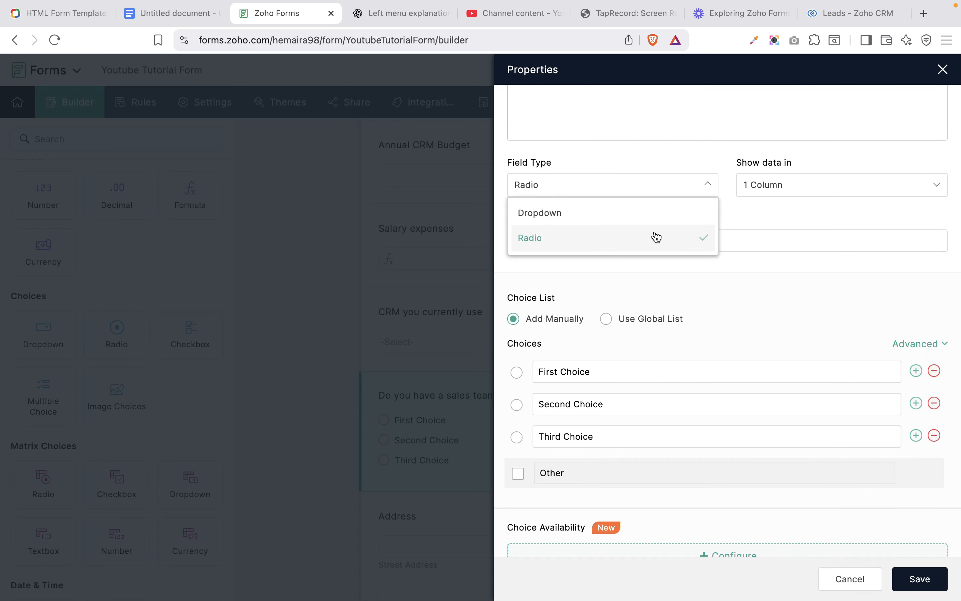
click(774, 192)
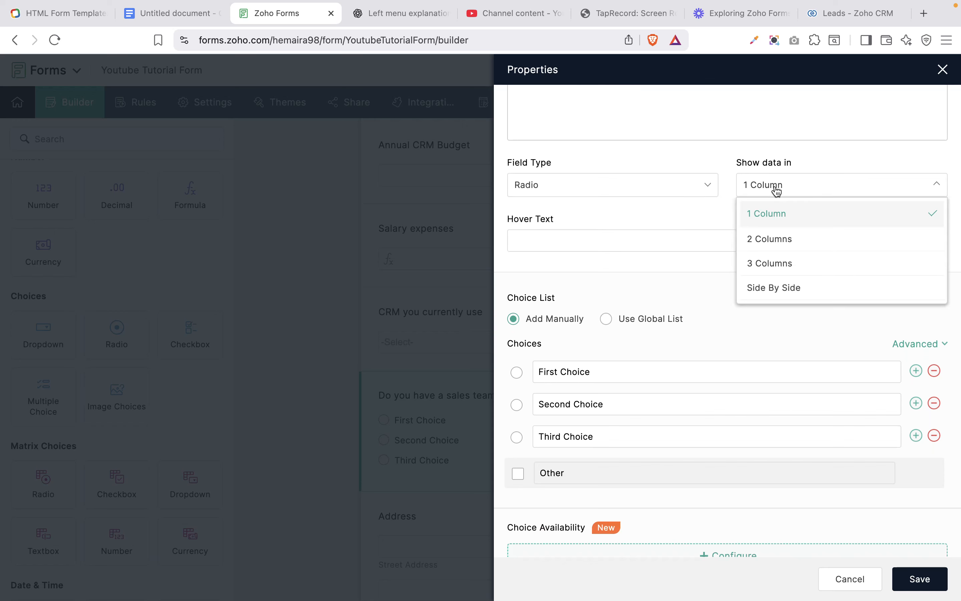
click(775, 241)
click(817, 187)
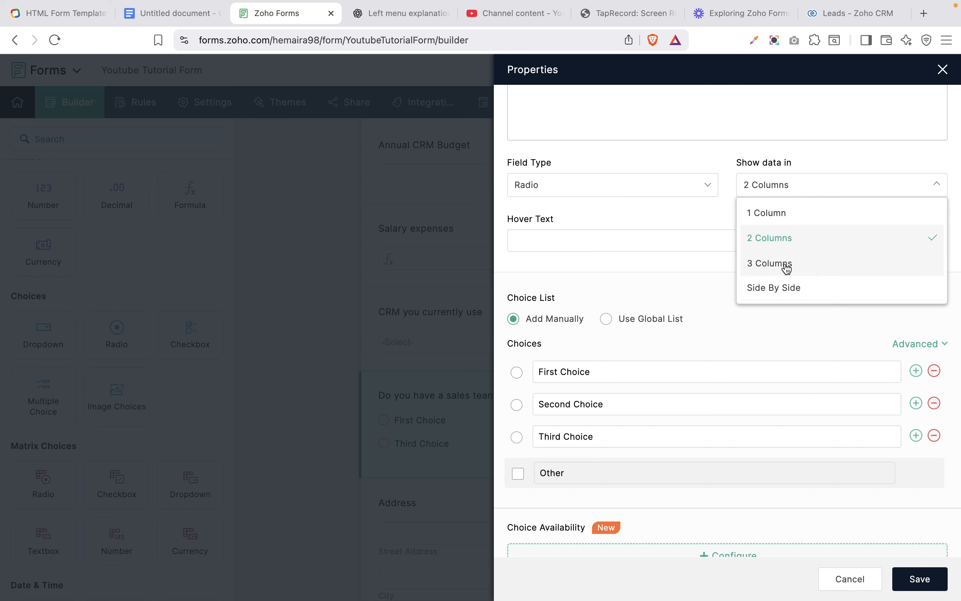
click(769, 285)
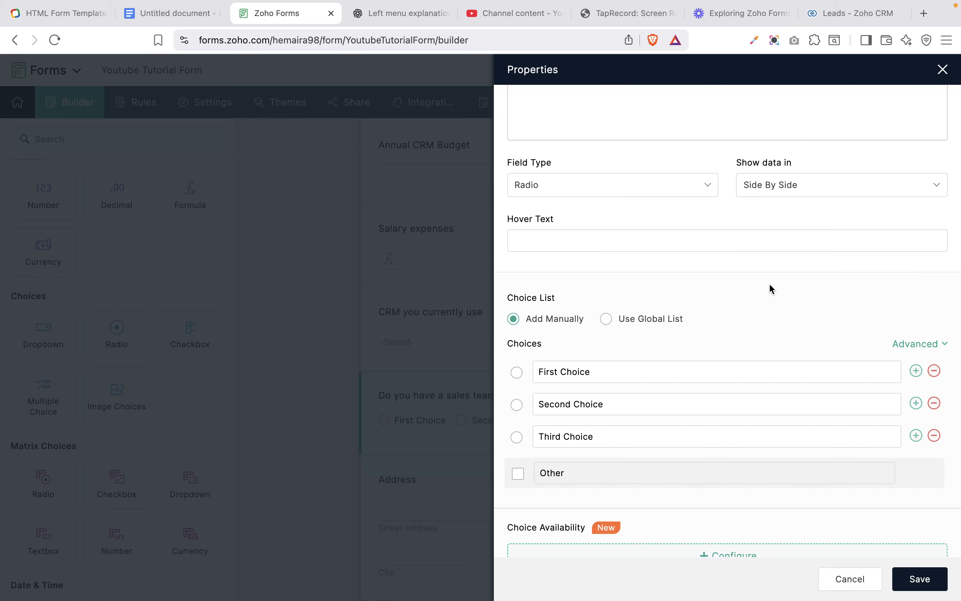
- Set the radio field's three choices to Yes, No and Maybe
scroll(564, 249, down, 2)
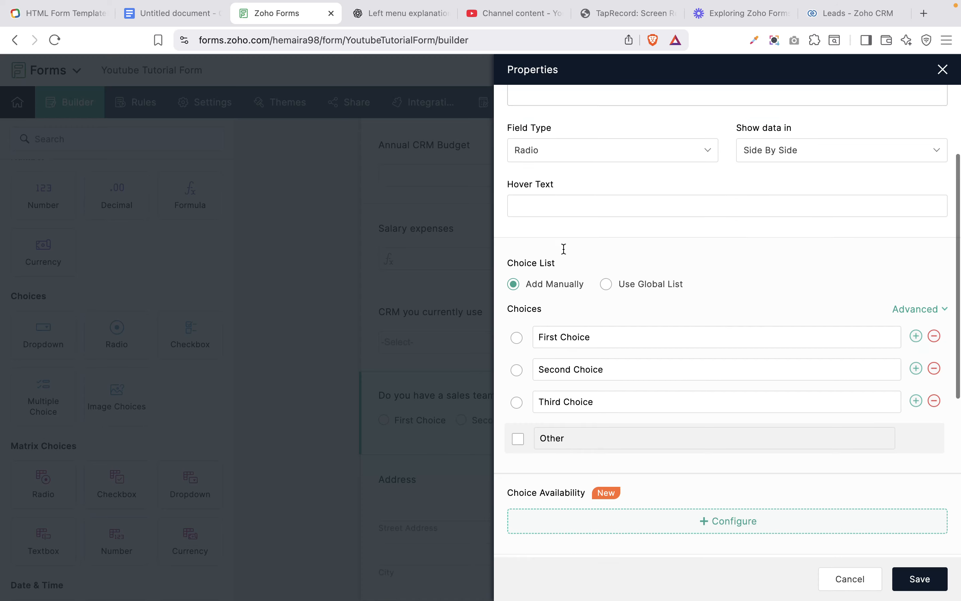
scroll(563, 249, down, 2)
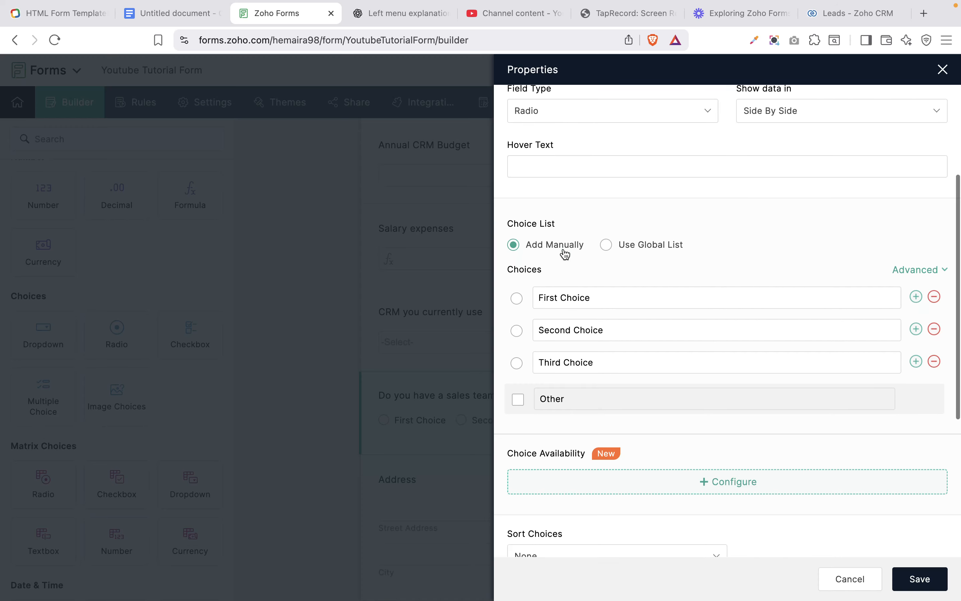
triple_click(580, 294)
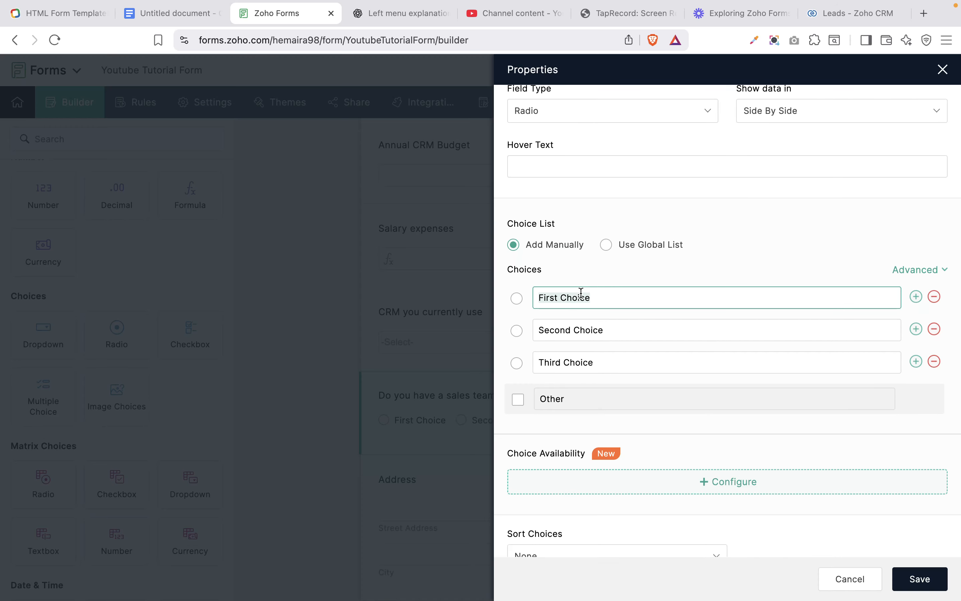
text(Yes)
triple_click(592, 330)
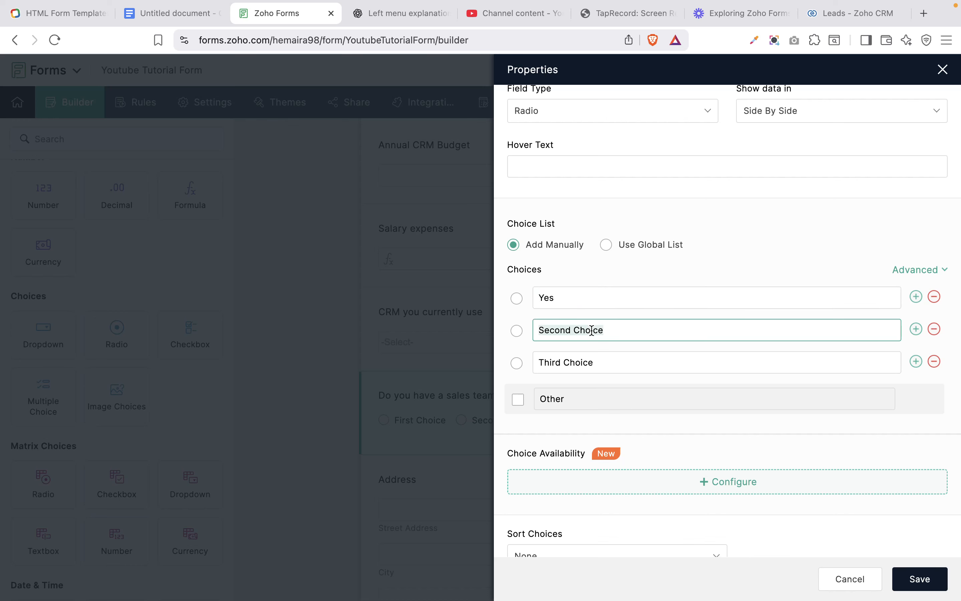
text(No)
double_click(594, 359)
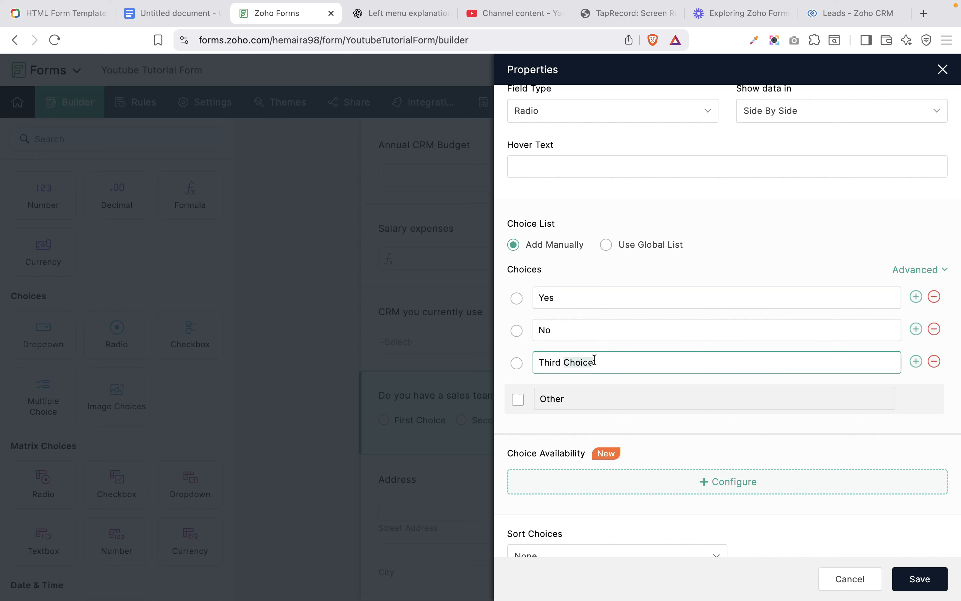
triple_click(594, 360)
text(Maybe)
- Configure choice availability with a total quantity of 50 for Yes, 50 for No and 10 for Maybe
scroll(522, 407, down, 1)
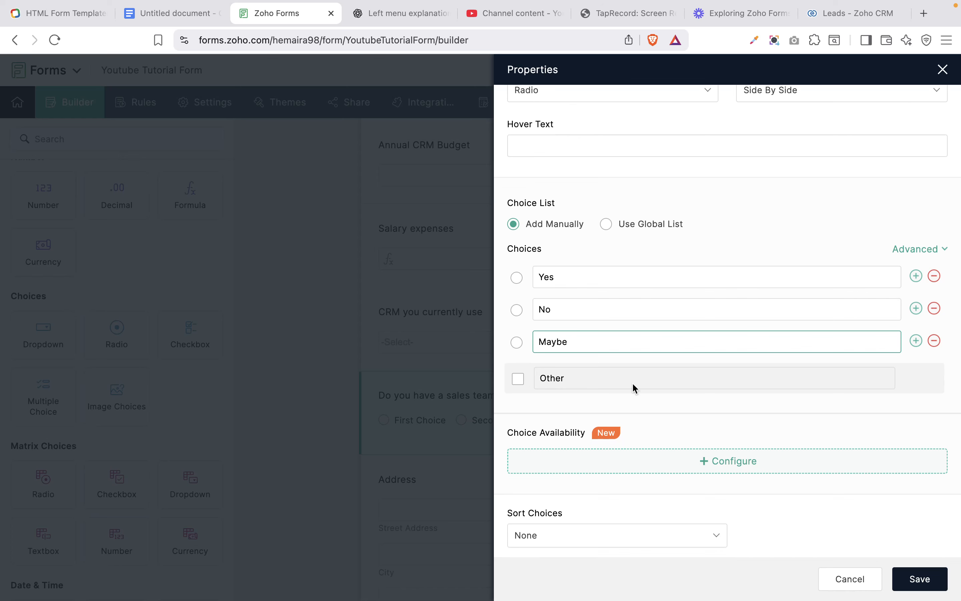
scroll(633, 388, down, 5)
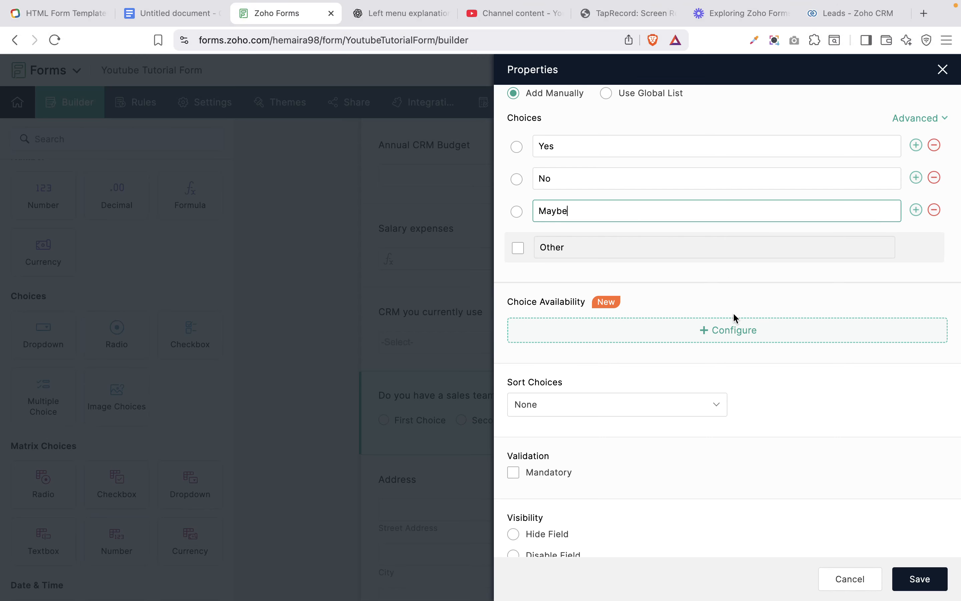
click(710, 332)
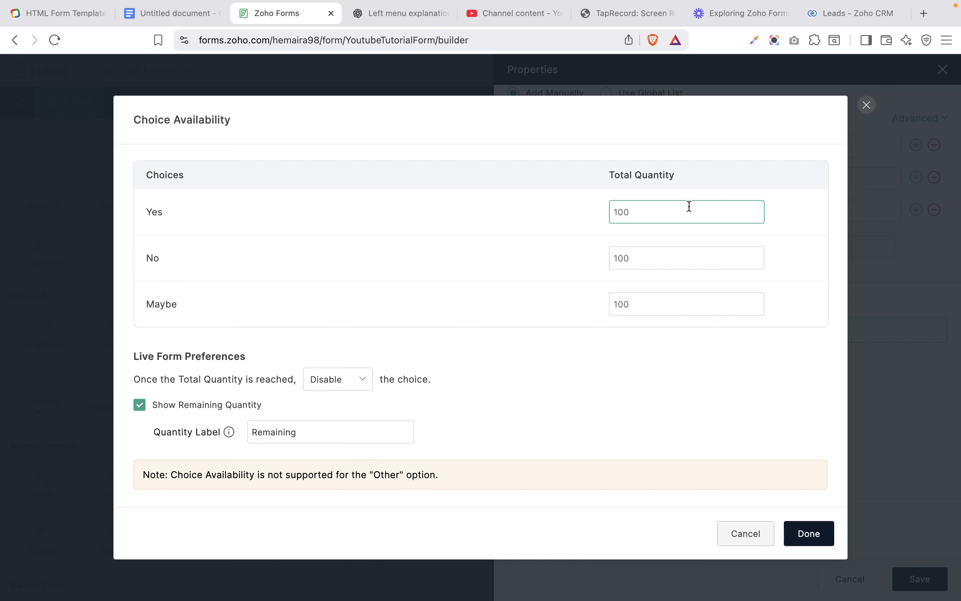
text(50)
click(631, 260)
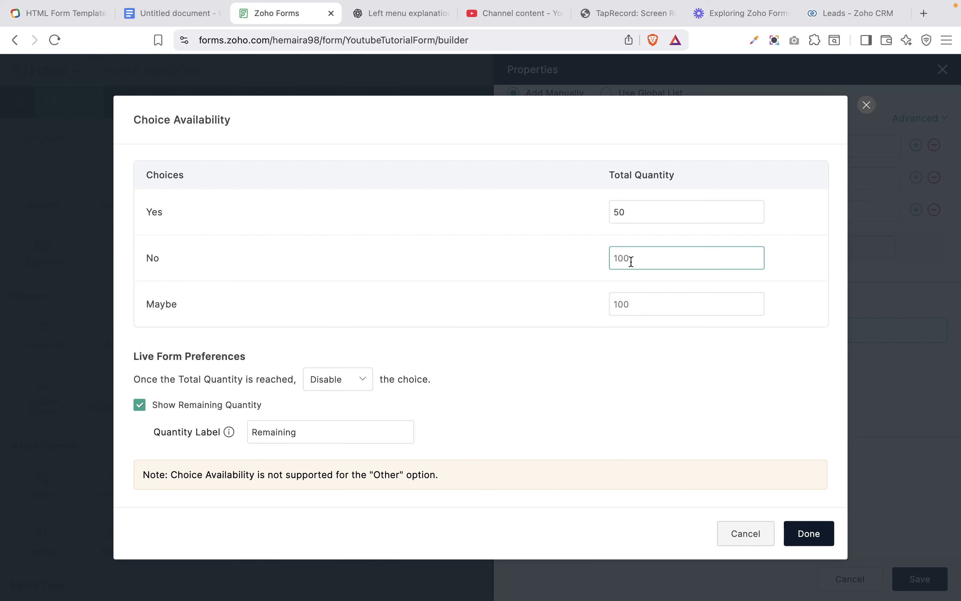
text(59)
key(BackSpace)
text(0)
click(631, 311)
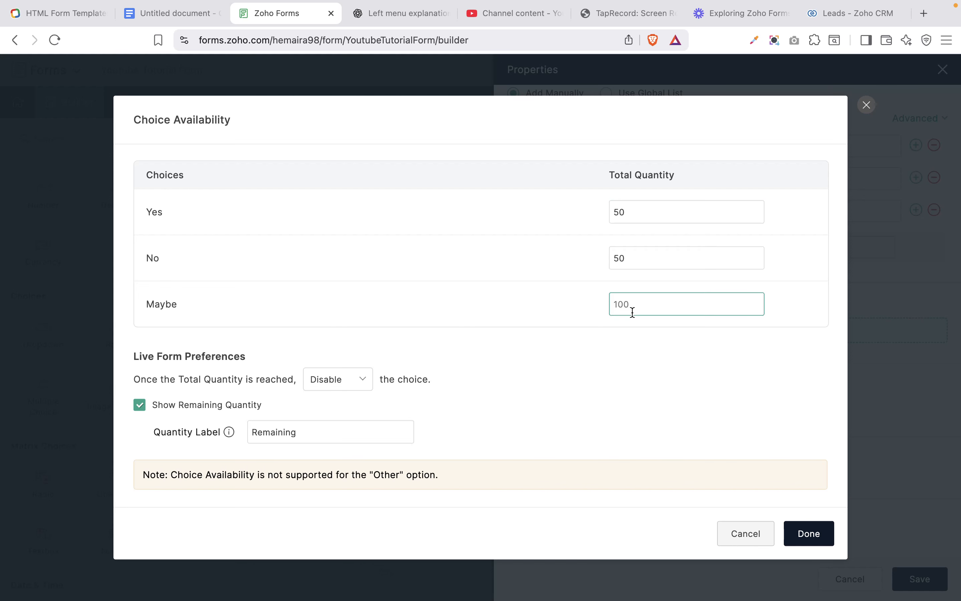
text(10)
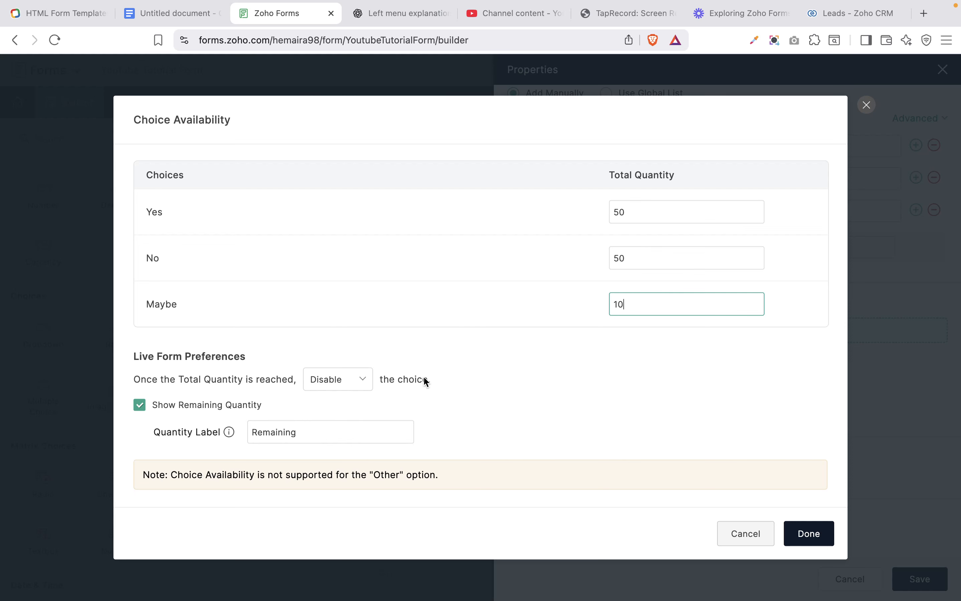
- Try hiding choices once their total quantity is reached, return to Disable, and apply the availability settings with the Remaining label
click(356, 384)
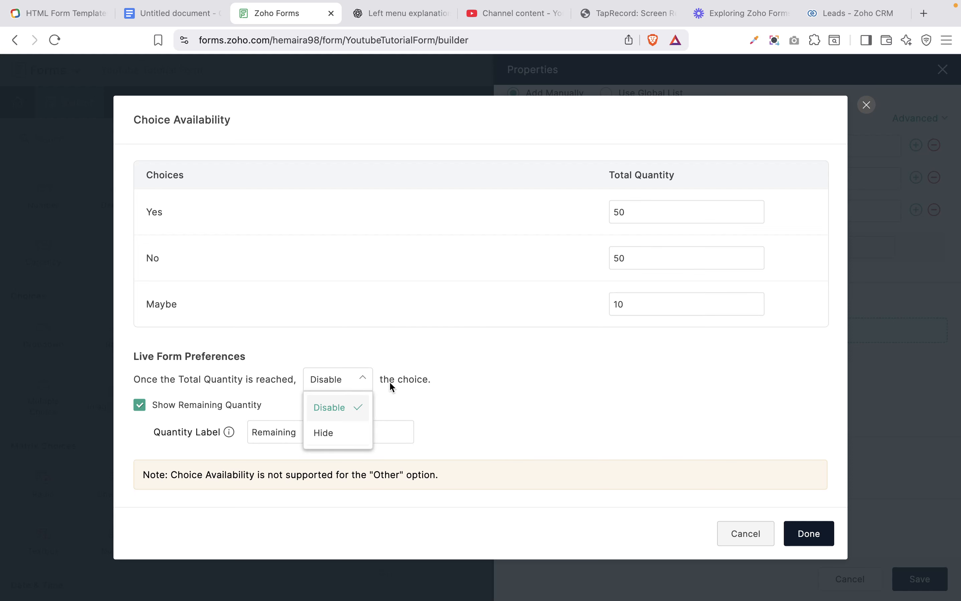
click(341, 433)
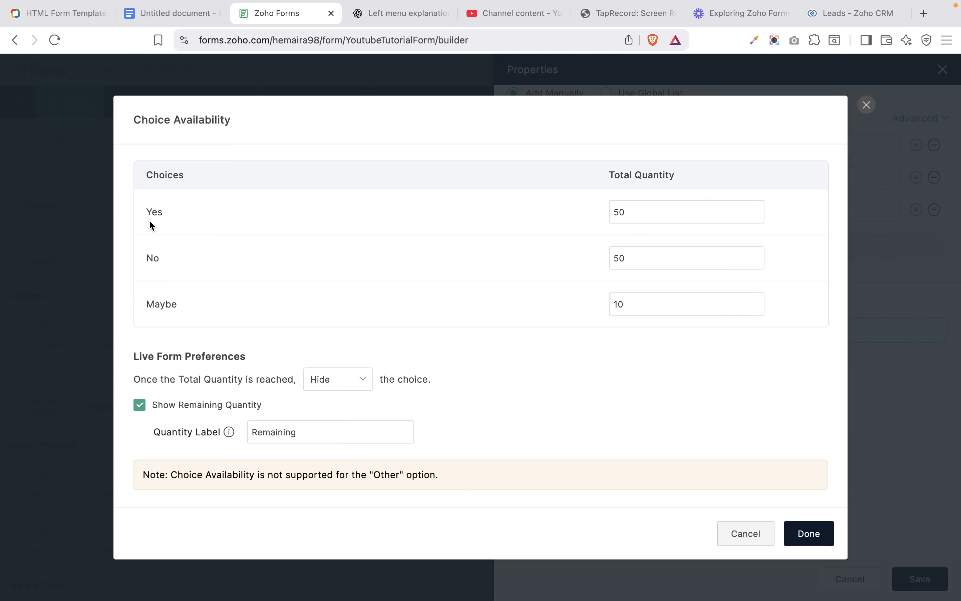
click(352, 385)
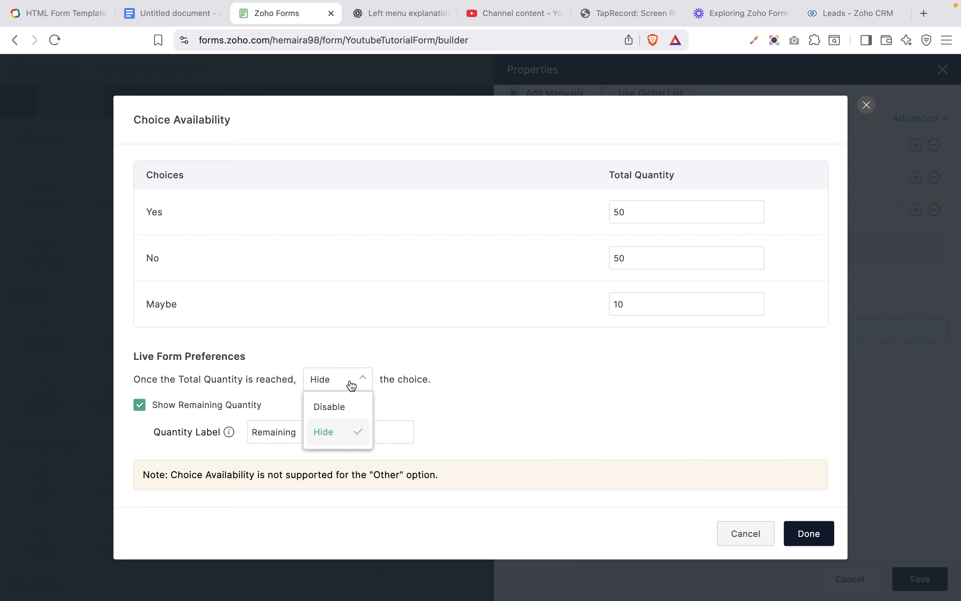
click(341, 408)
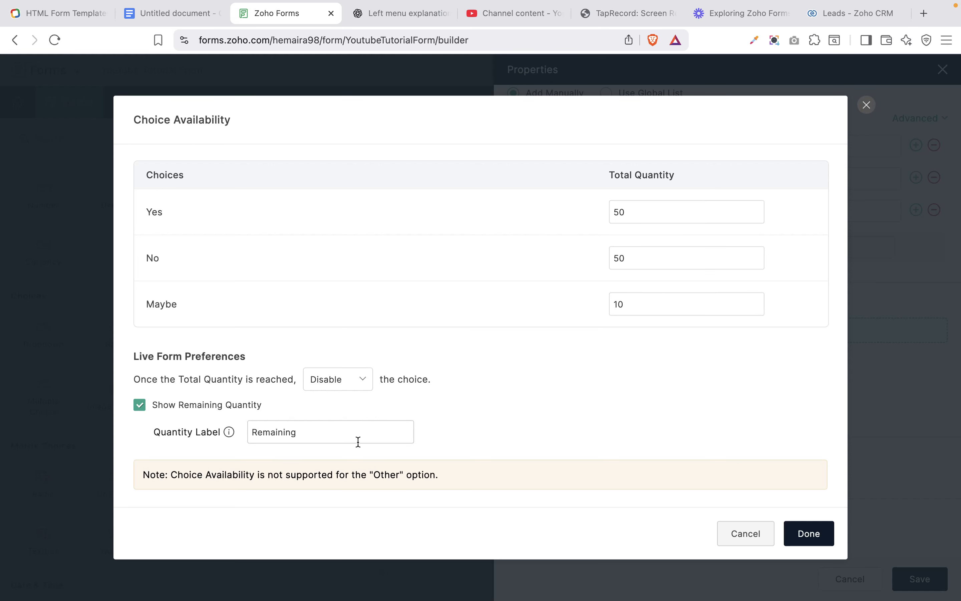
click(338, 440)
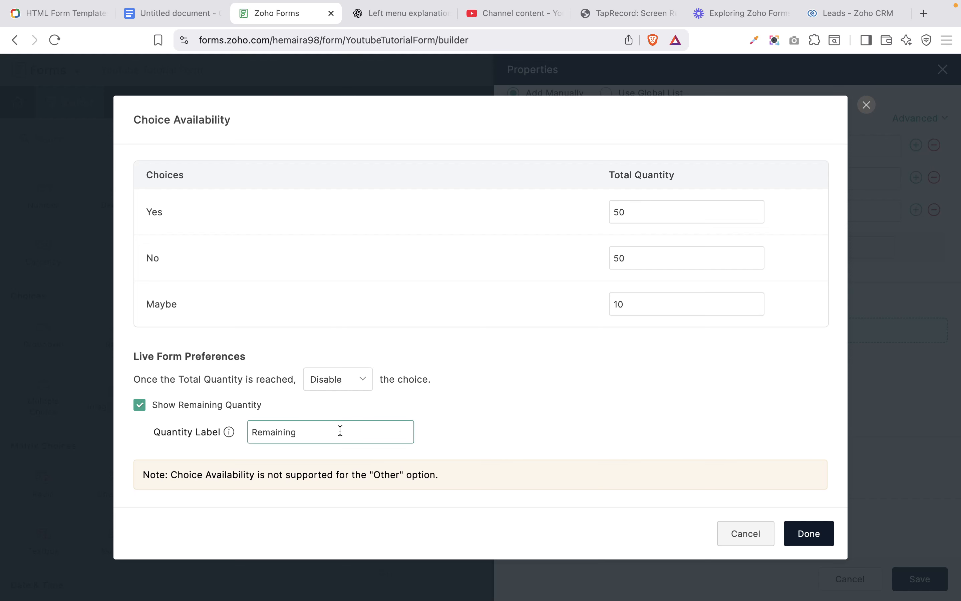
double_click(341, 430)
click(812, 541)
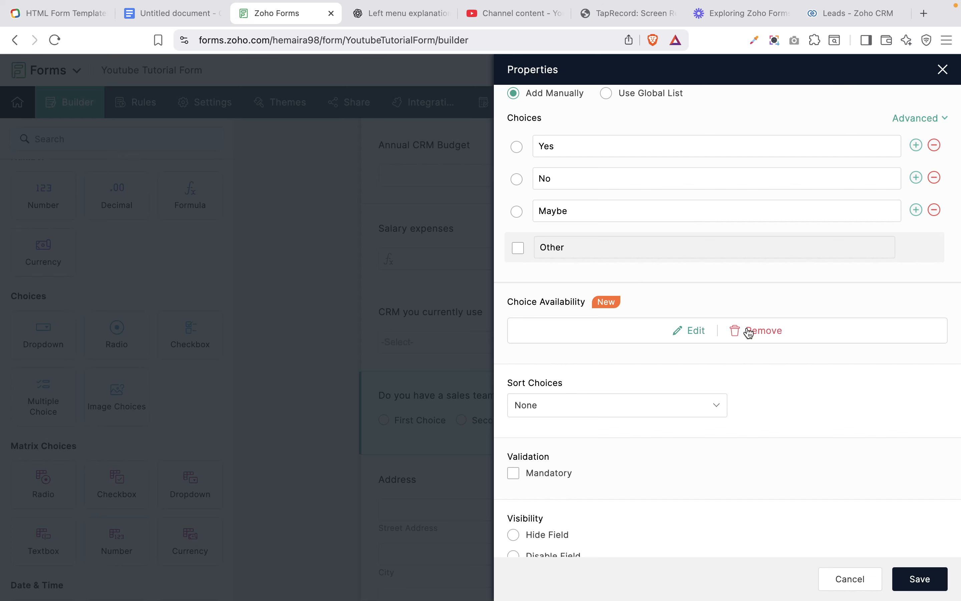
- Sort the radio field's choices in Ascending order and review its validation, visibility and privacy options
scroll(744, 429, down, 3)
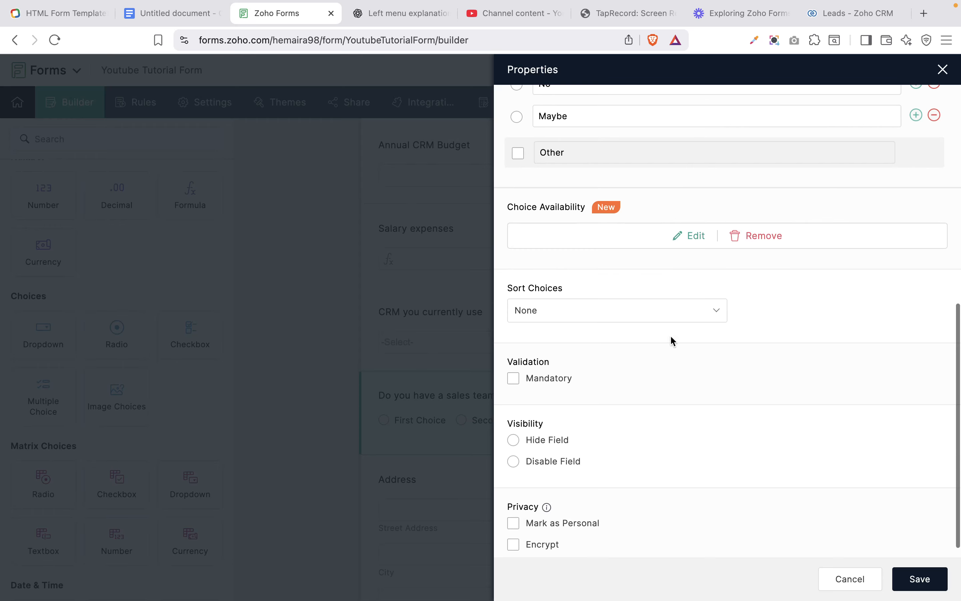
click(694, 319)
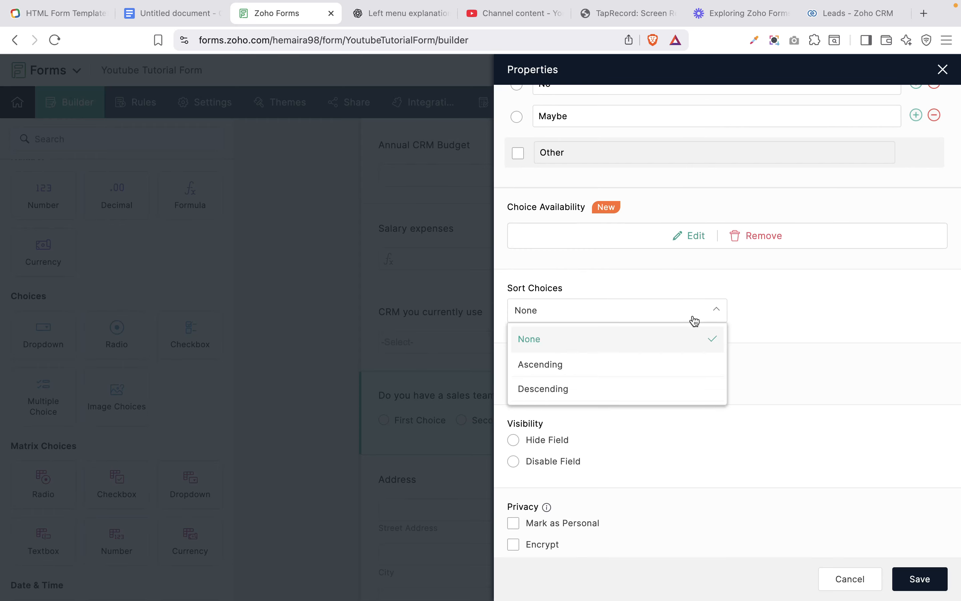
click(647, 368)
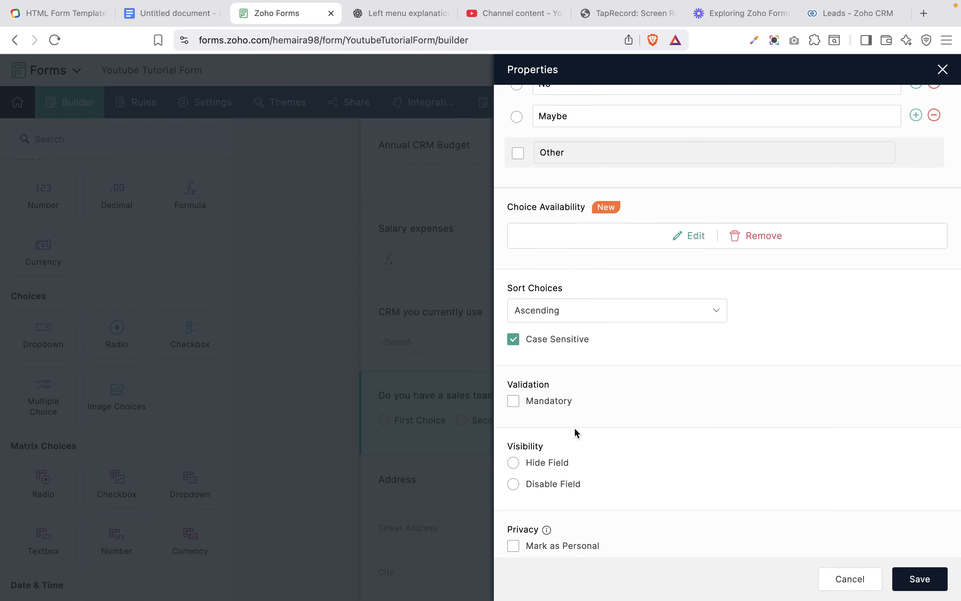
scroll(574, 427, down, 1)
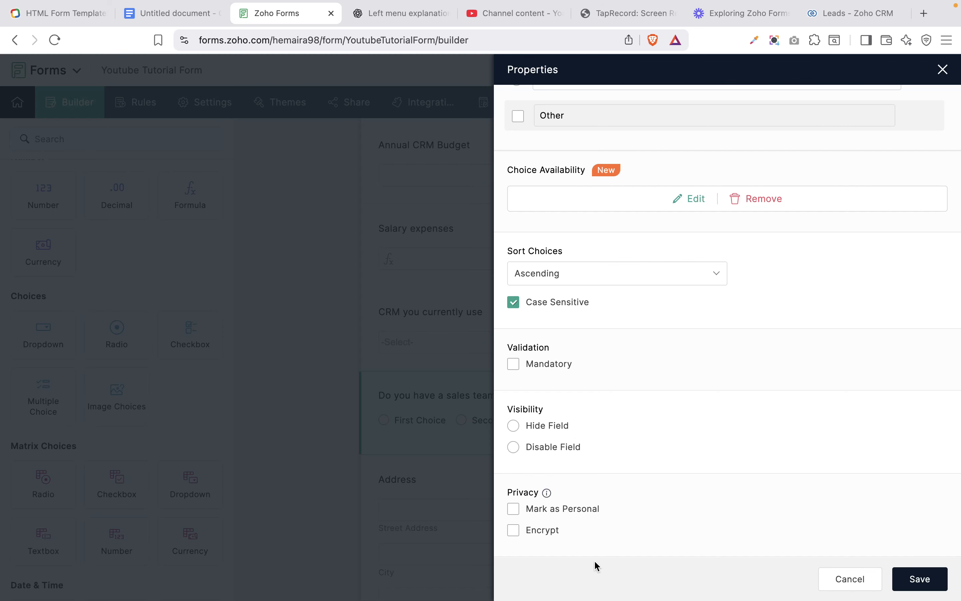
scroll(748, 346, up, 10)
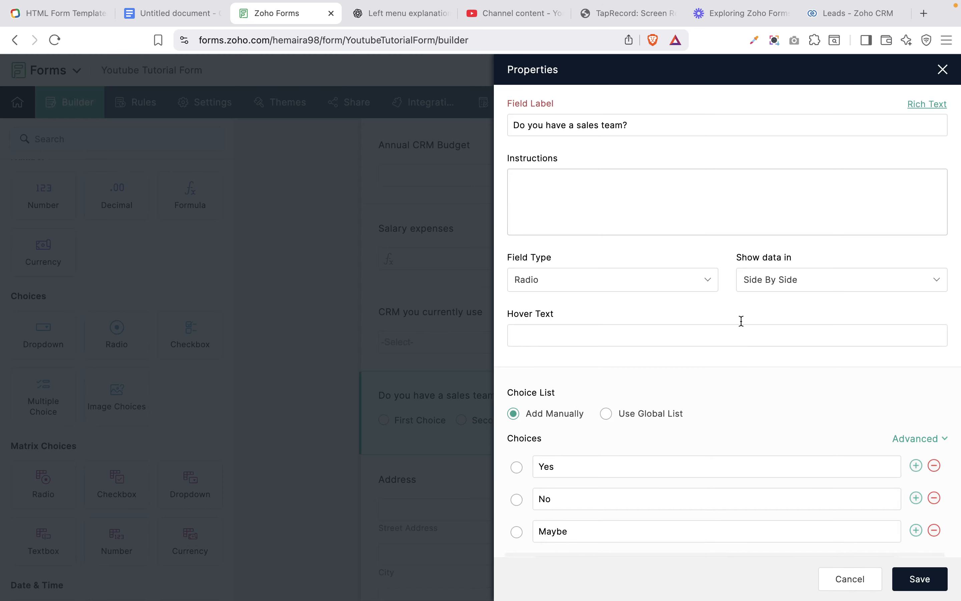
- Save the radio field and add a Checkbox field below it labelled "Do you have a sales team?"
click(930, 580)
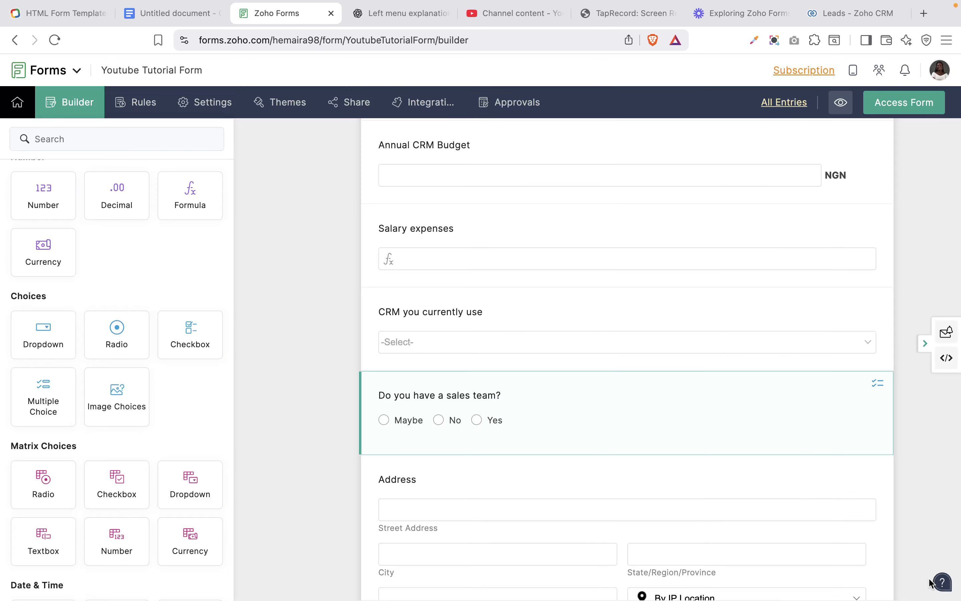
mouse_move(714, 431)
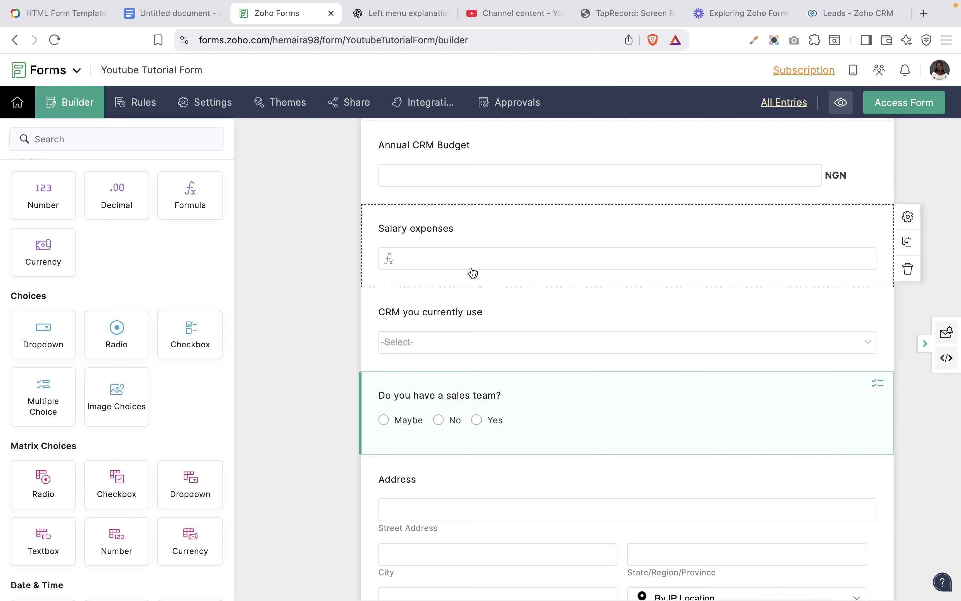
drag(180, 325, 341, 427)
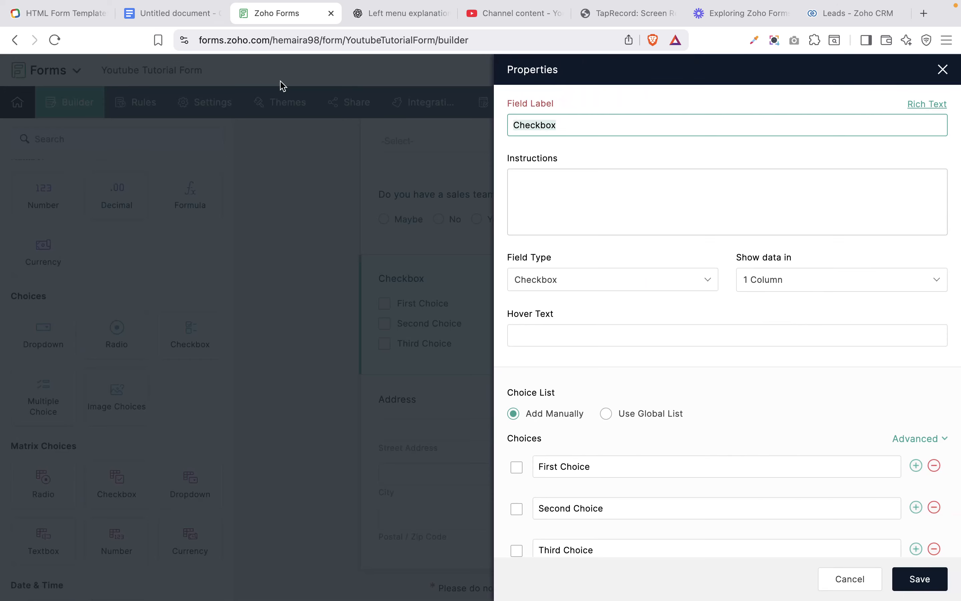
click(149, 24)
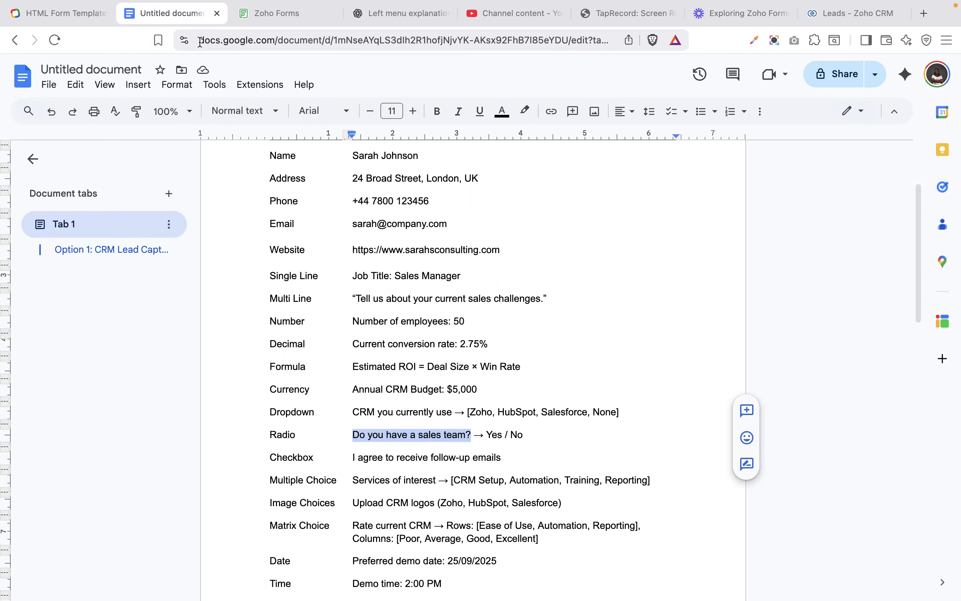
click(253, 16)
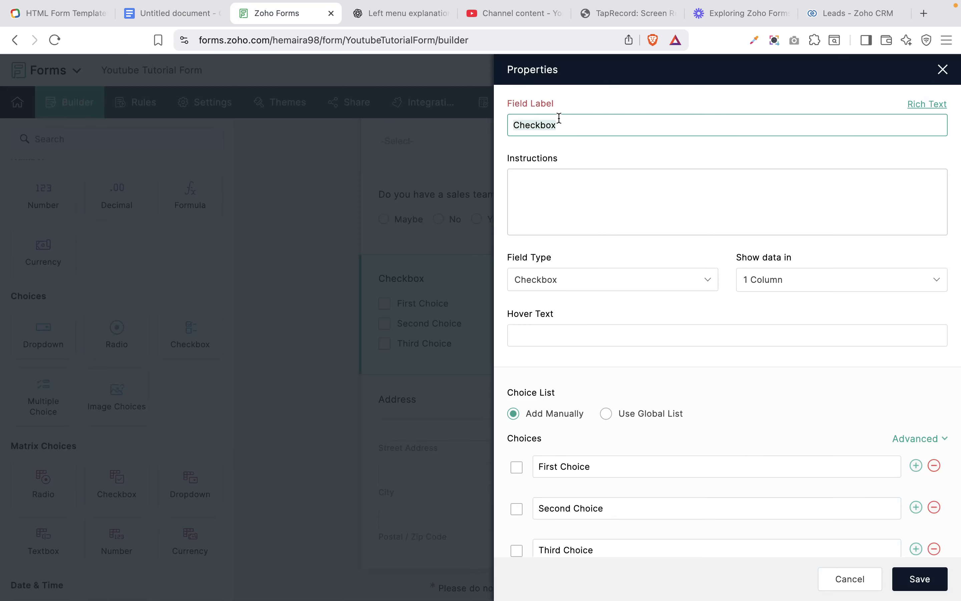
text(Do you have a sales team?)
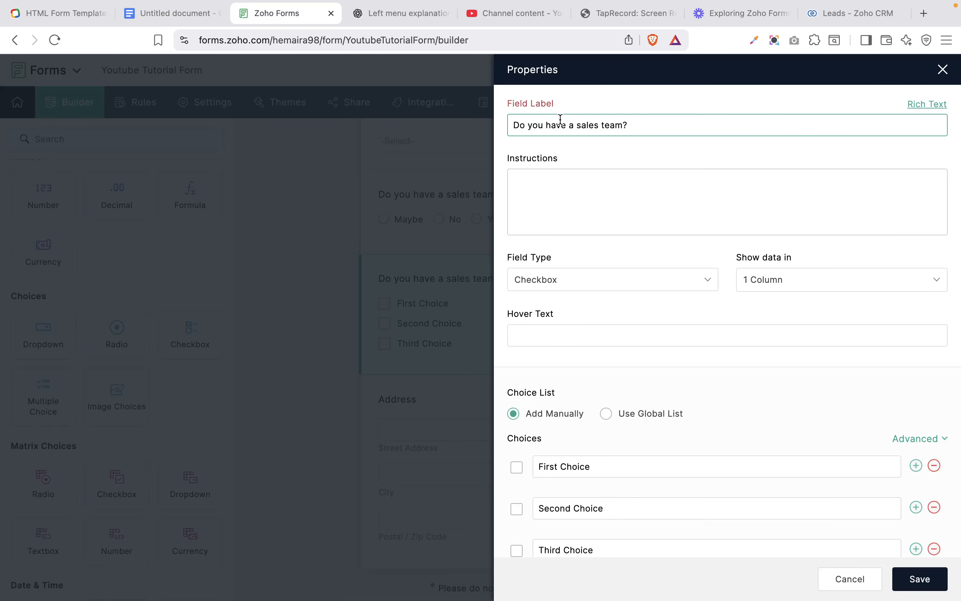
- Set the checkbox field's three choices to Yes, No and Maybe
scroll(631, 298, down, 6)
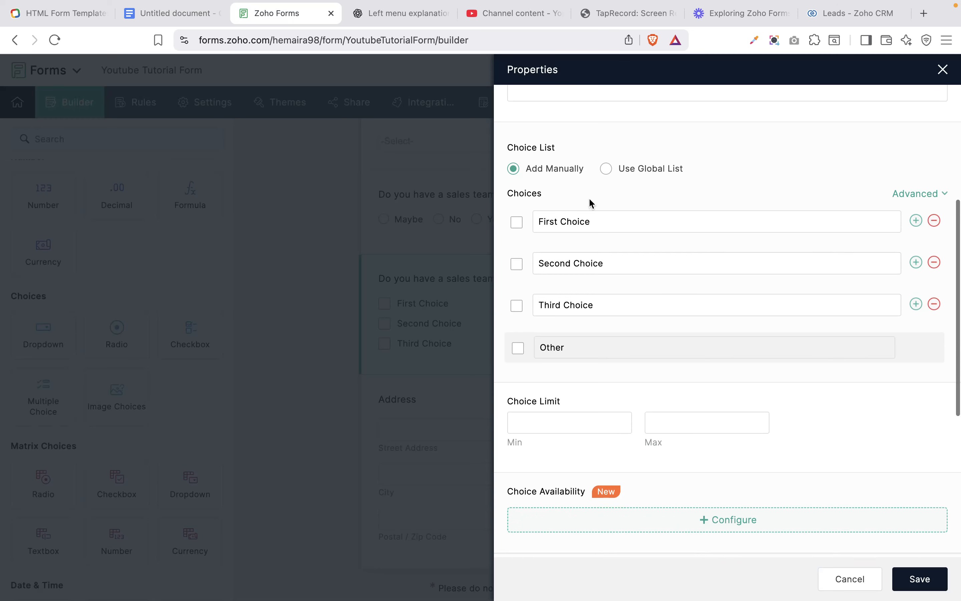
click(587, 217)
triple_click(587, 216)
text(Y)
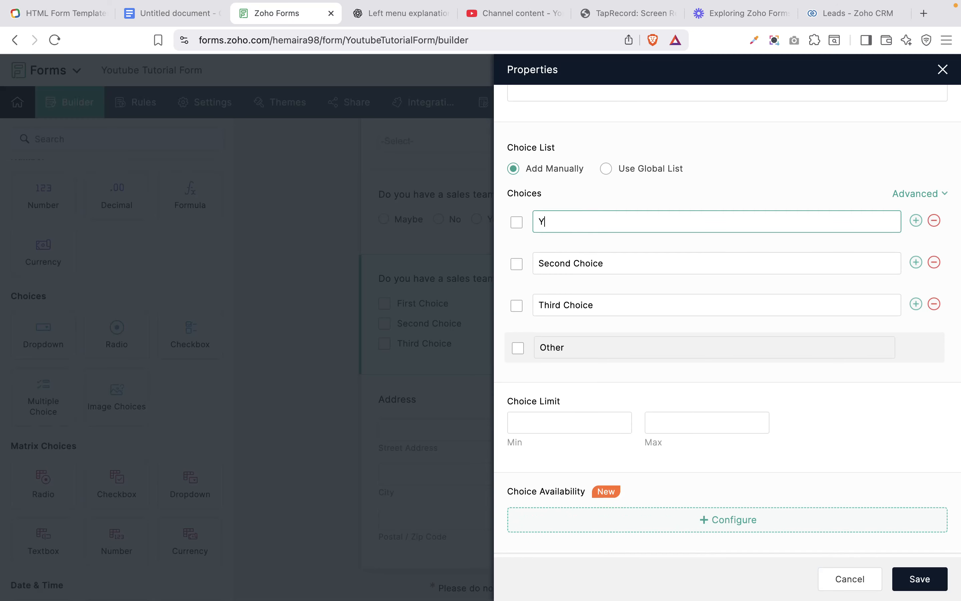
text(es)
triple_click(579, 264)
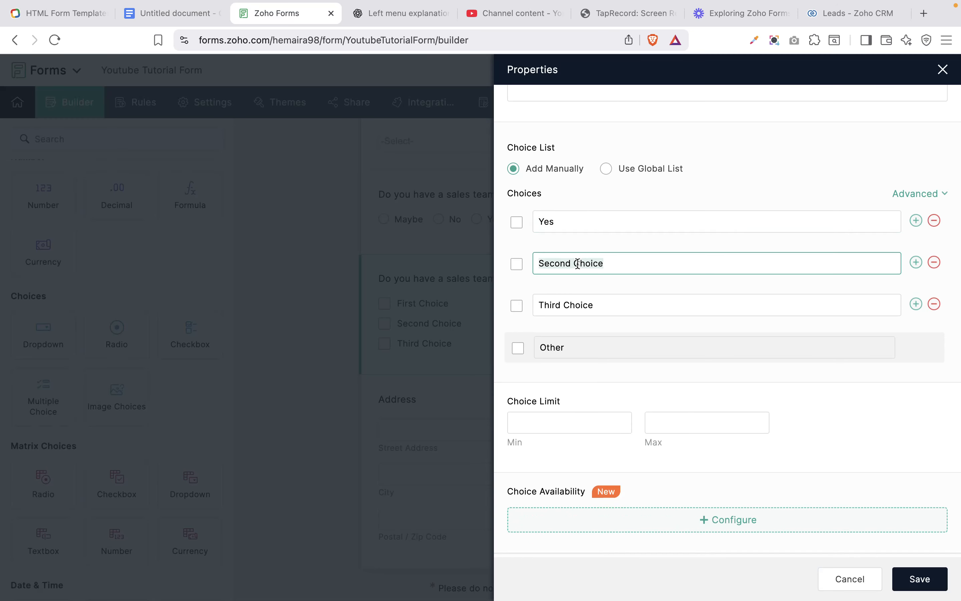
text(No)
triple_click(590, 305)
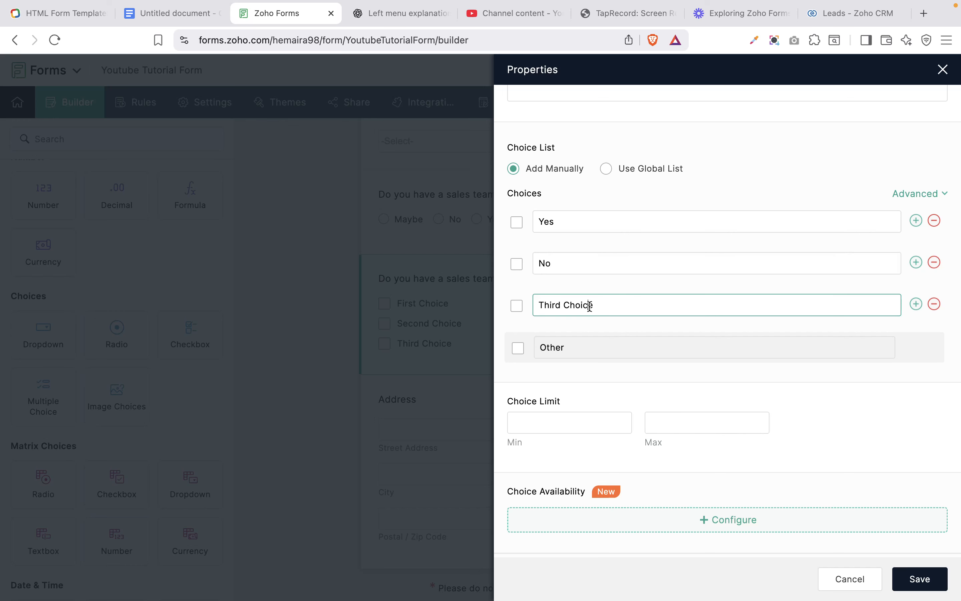
text(Maybe)
- Set the checkbox field's choice limit to a minimum of 1 and a maximum of 3
scroll(584, 365, down, 4)
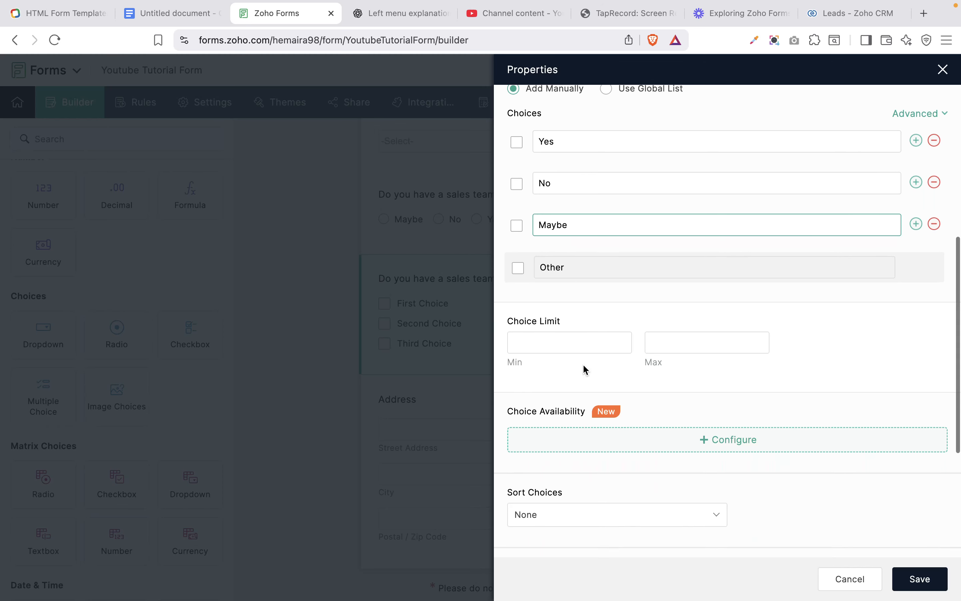
click(595, 298)
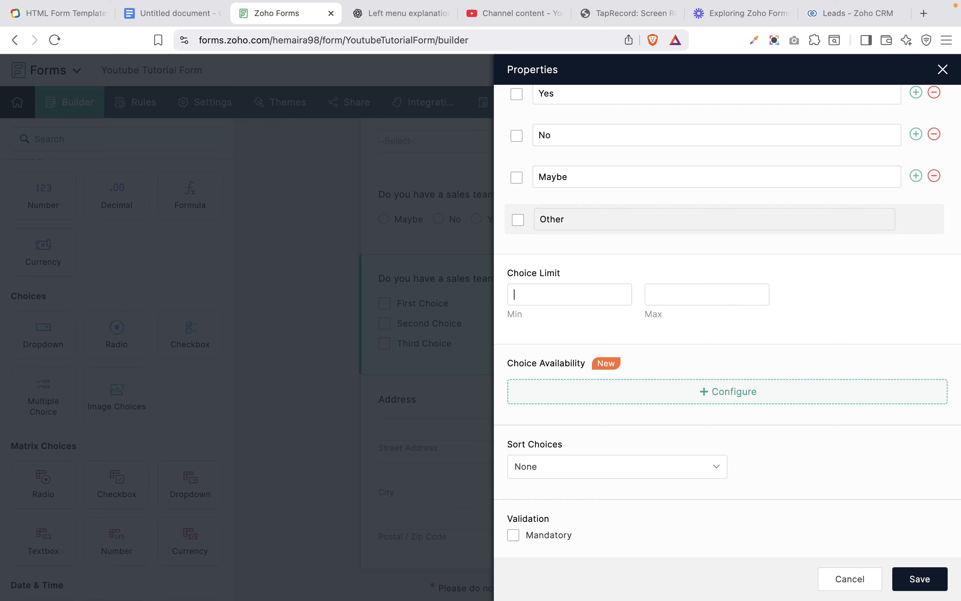
text(1)
click(669, 297)
text(3)
scroll(733, 322, up, 10)
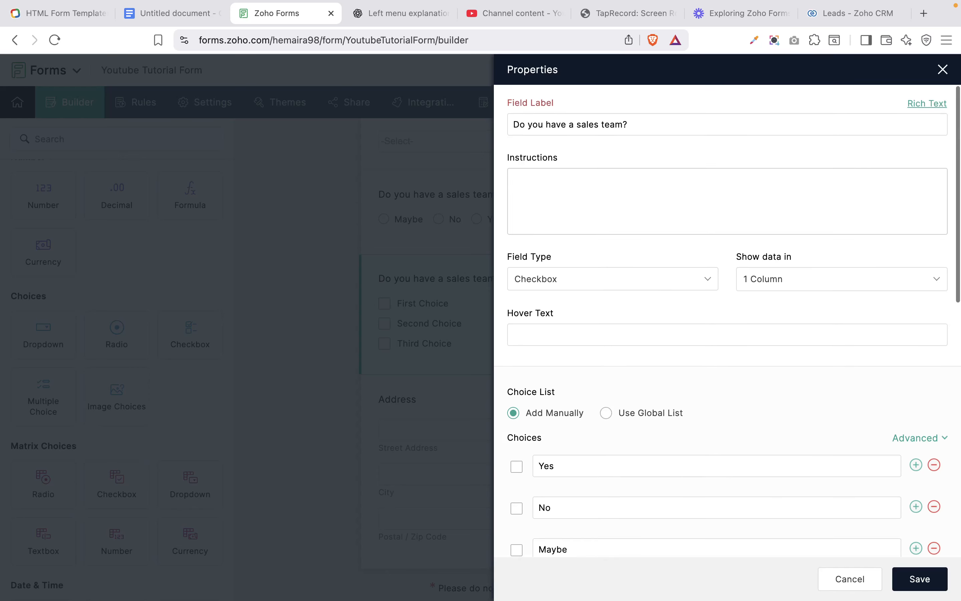
scroll(733, 321, down, 5)
scroll(667, 292, down, 4)
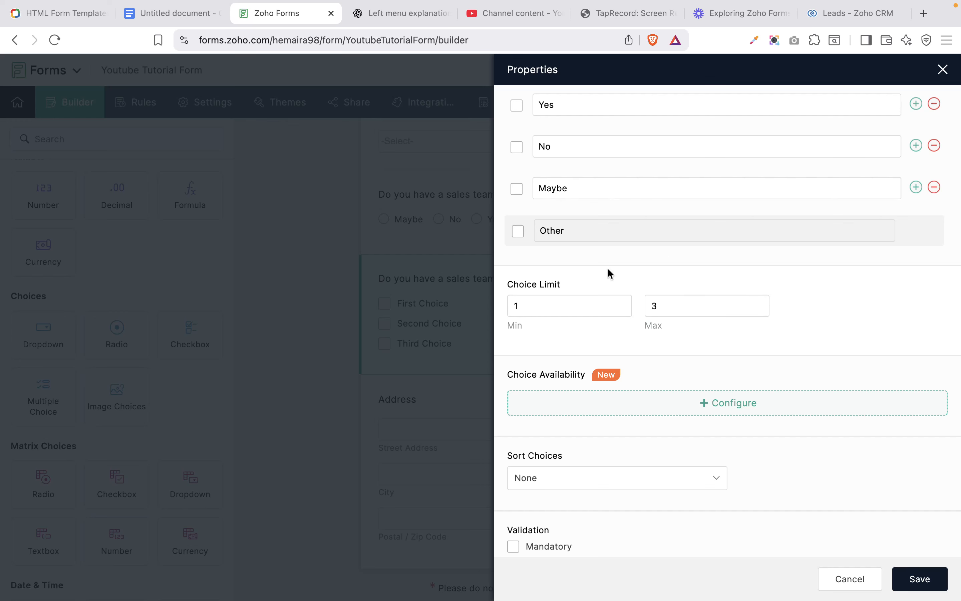
- Try a minimum choice limit of 0 for the checkbox field and restore it to 1
double_click(543, 309)
text(0)
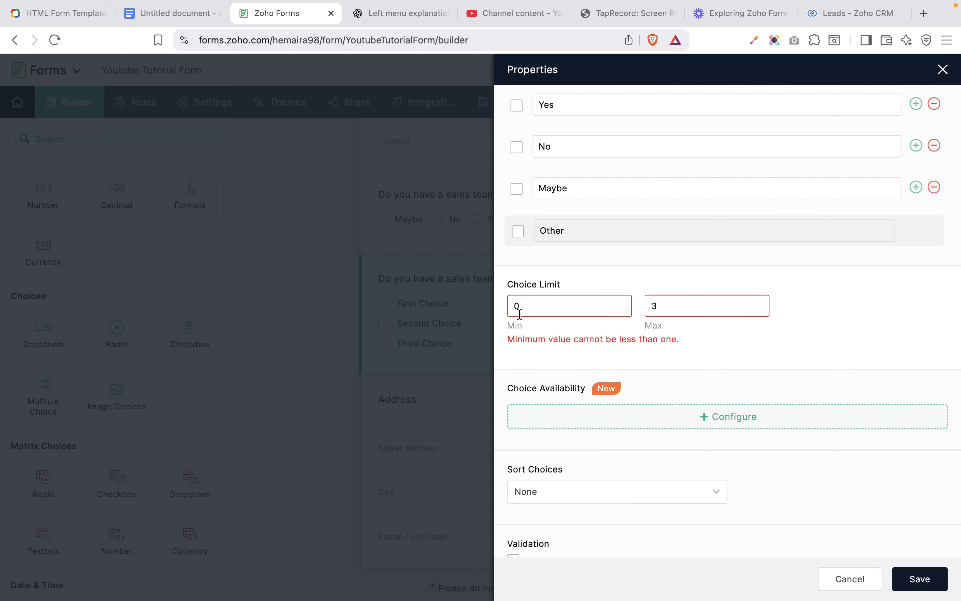
key(BackSpace)
text(1)
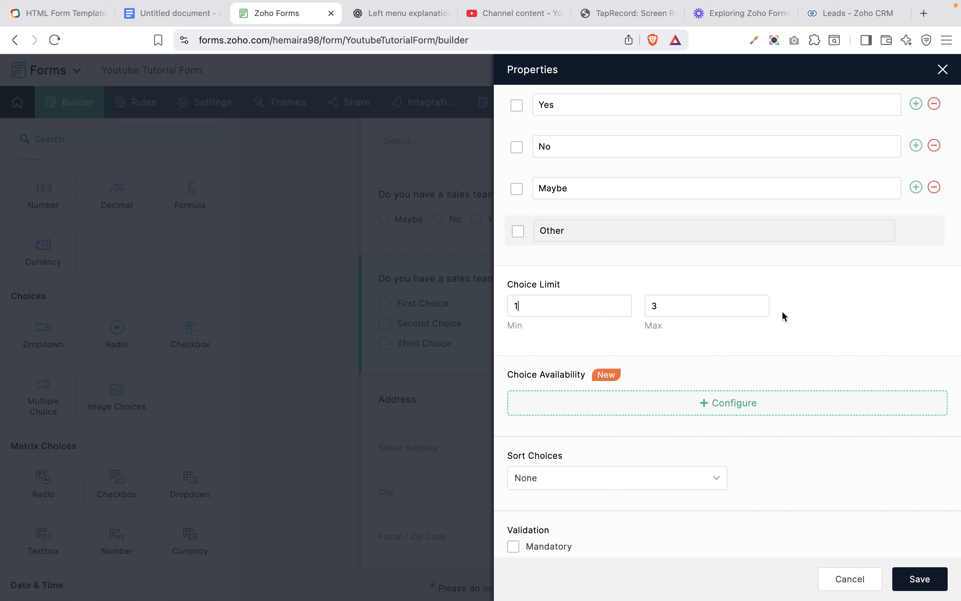
- Review the checkbox field's sorting, validation, visibility and privacy options and save the field
scroll(781, 312, down, 3)
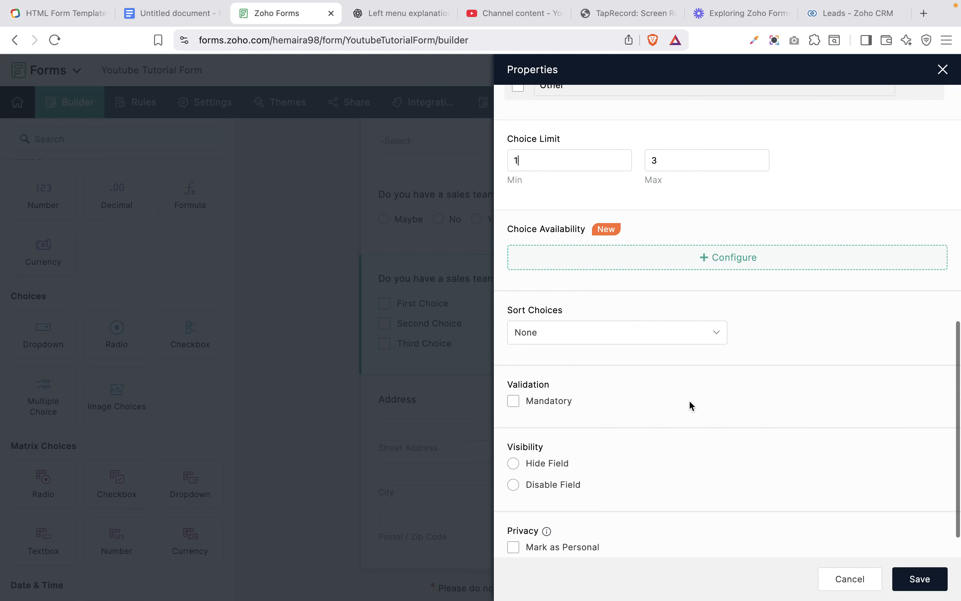
scroll(689, 399, down, 1)
scroll(757, 389, up, 10)
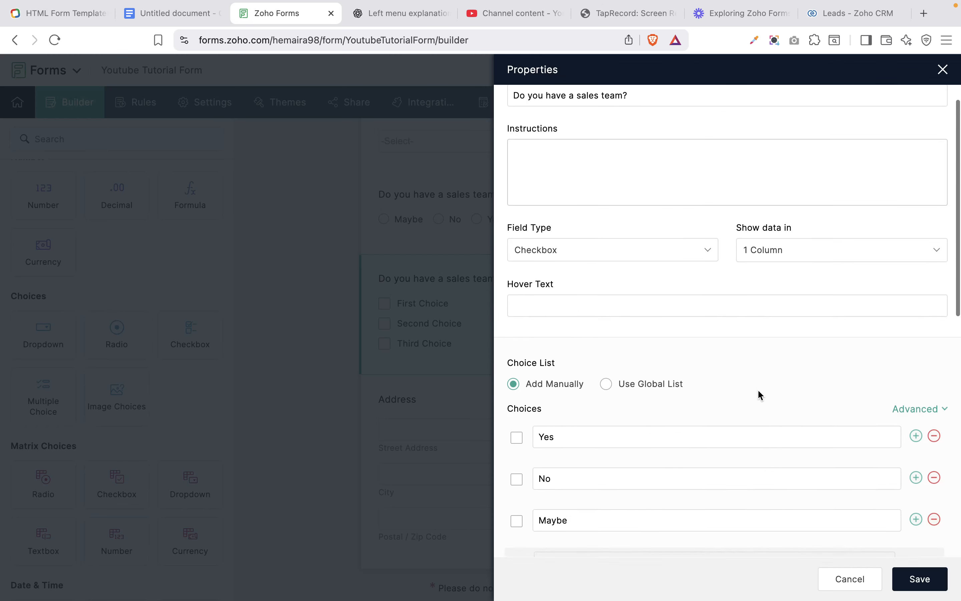
click(920, 580)
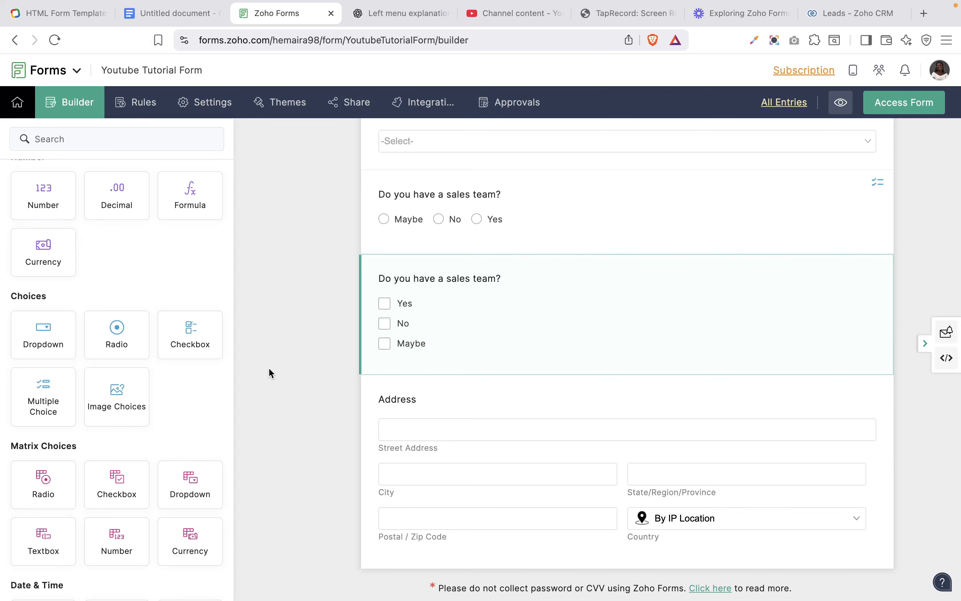
- Add an Image Choices field between the checkbox question and Address, and check its planned content in the Google Docs field list
drag(109, 385, 374, 395)
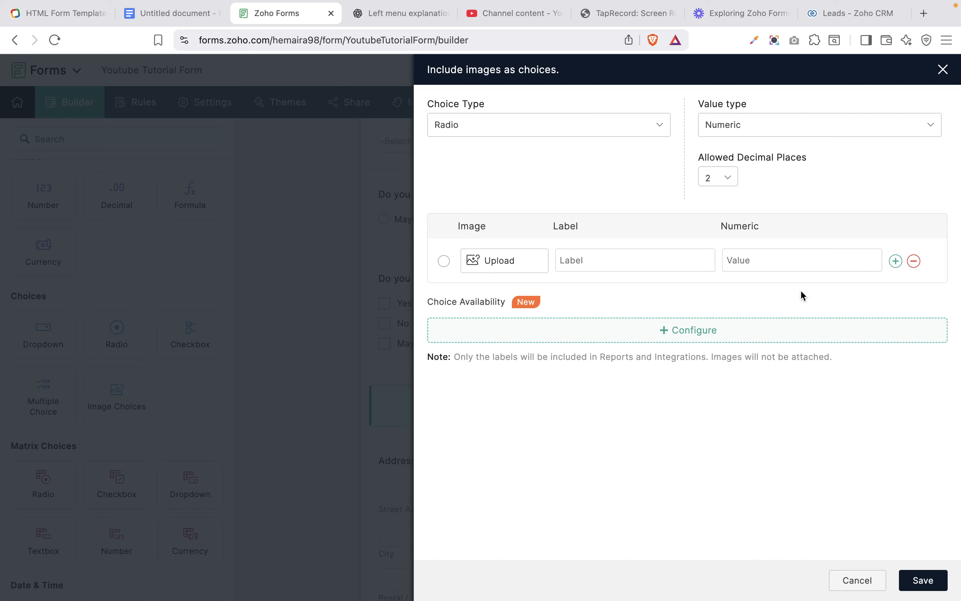
click(175, 16)
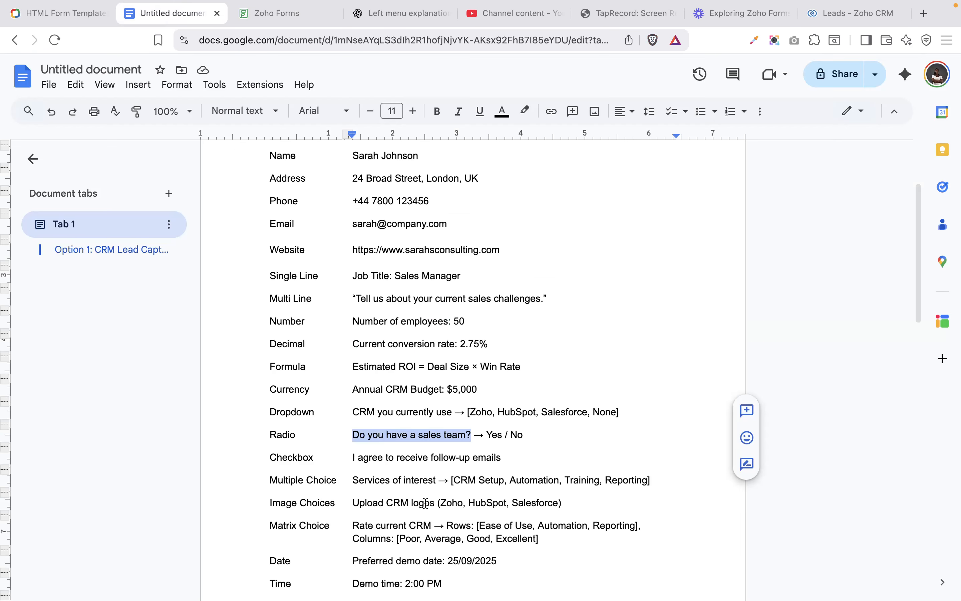
scroll(425, 502, down, 1)
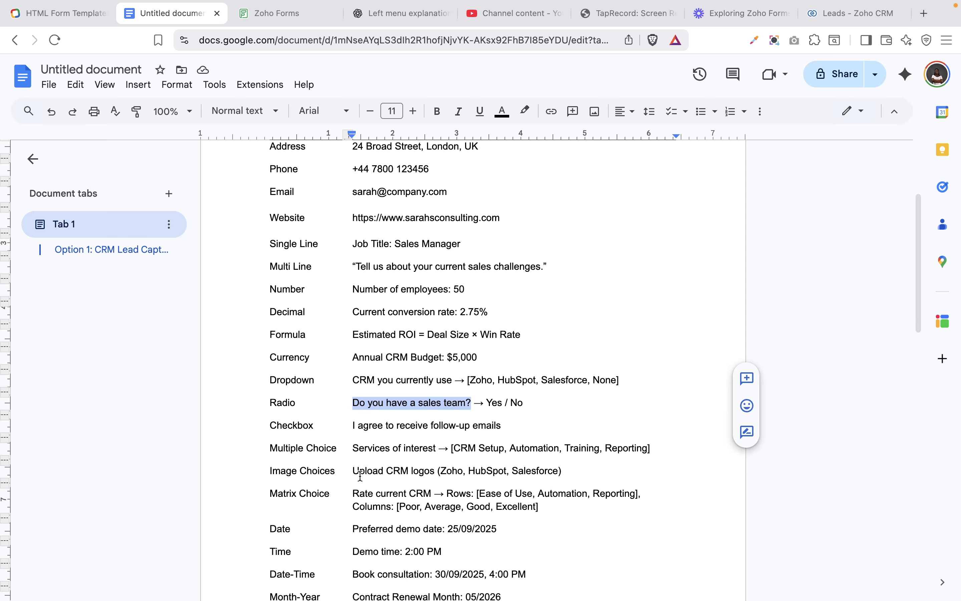
click(238, 13)
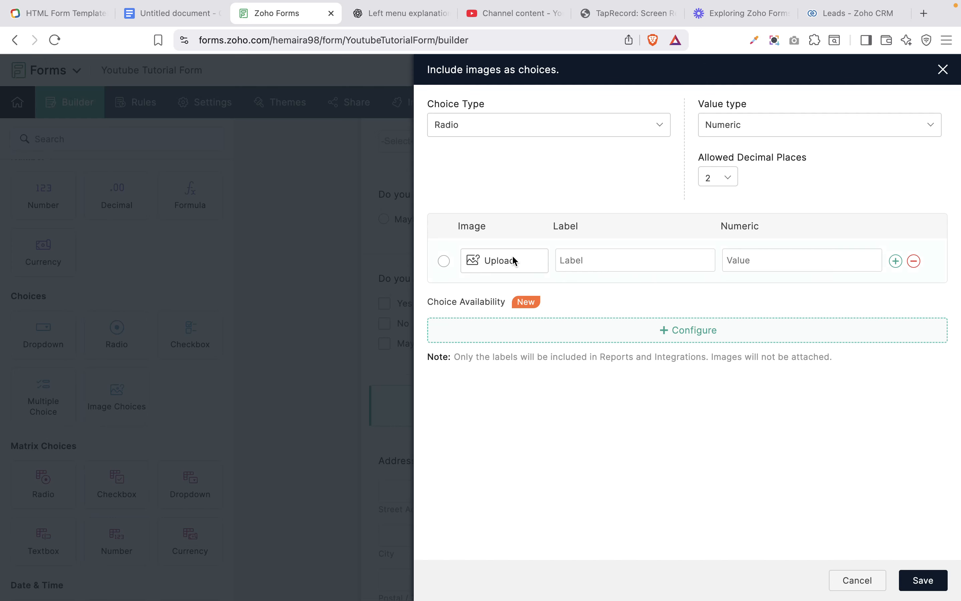
- Upload HubSpot-Logo.jpg from Downloads as the first image choice
click(516, 265)
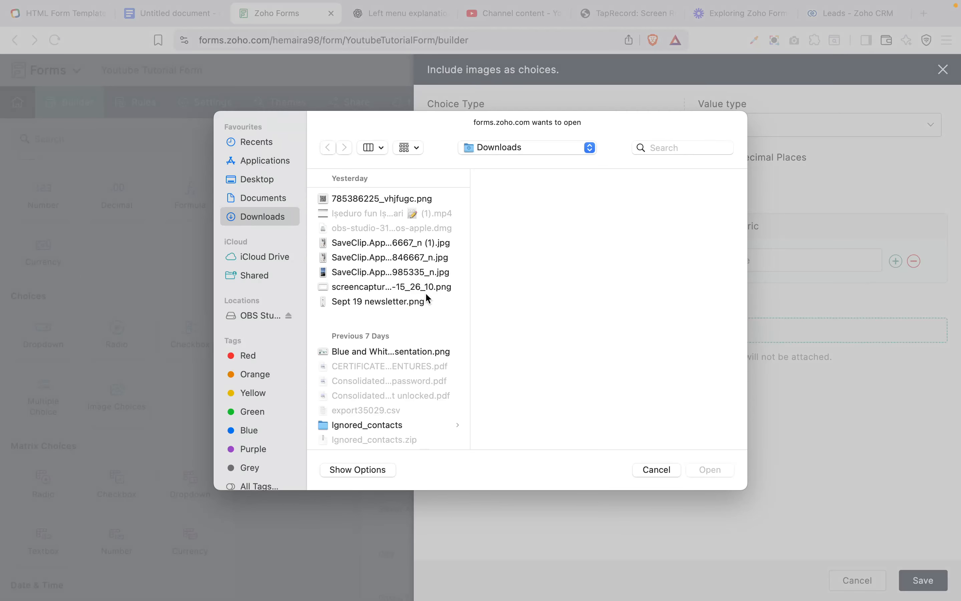
scroll(426, 296, down, 15)
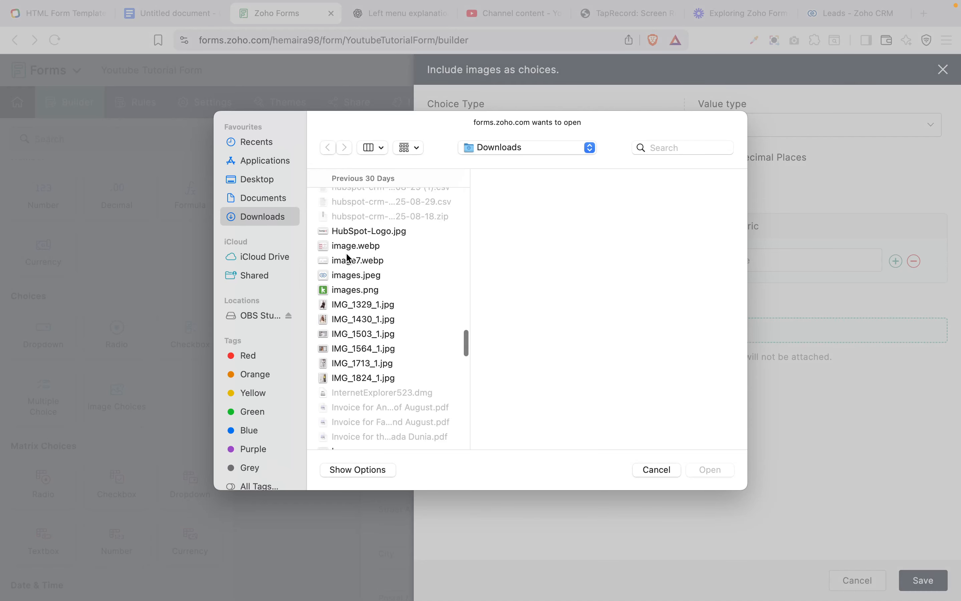
click(357, 231)
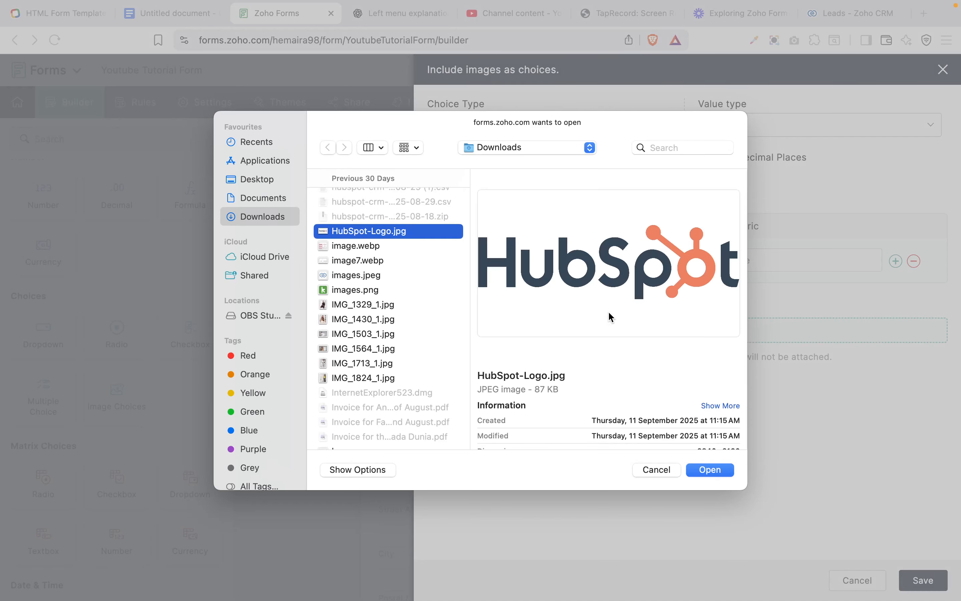
click(711, 471)
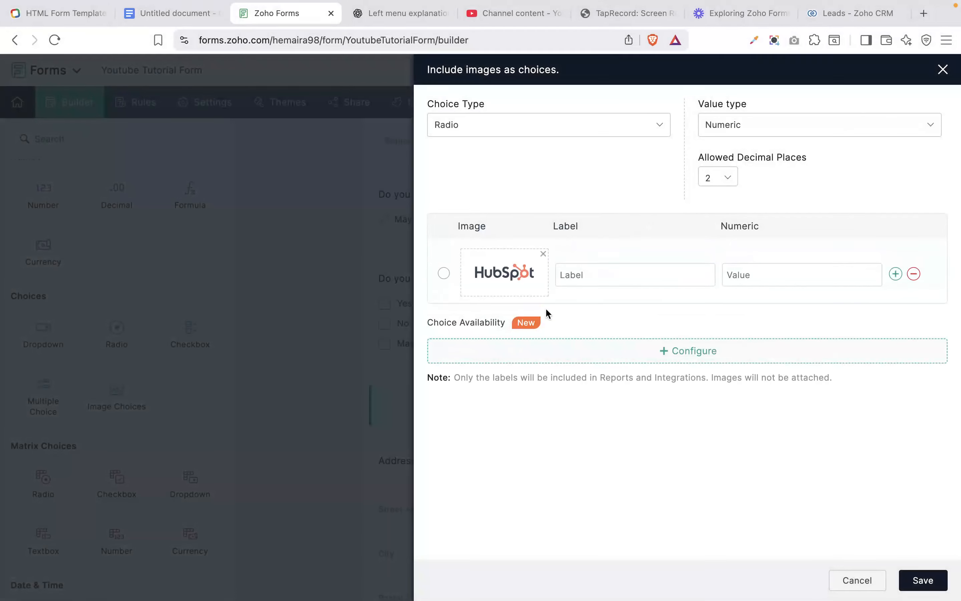
- Add a second image choice and upload Pipedrive-Logo.jpg for it
click(896, 273)
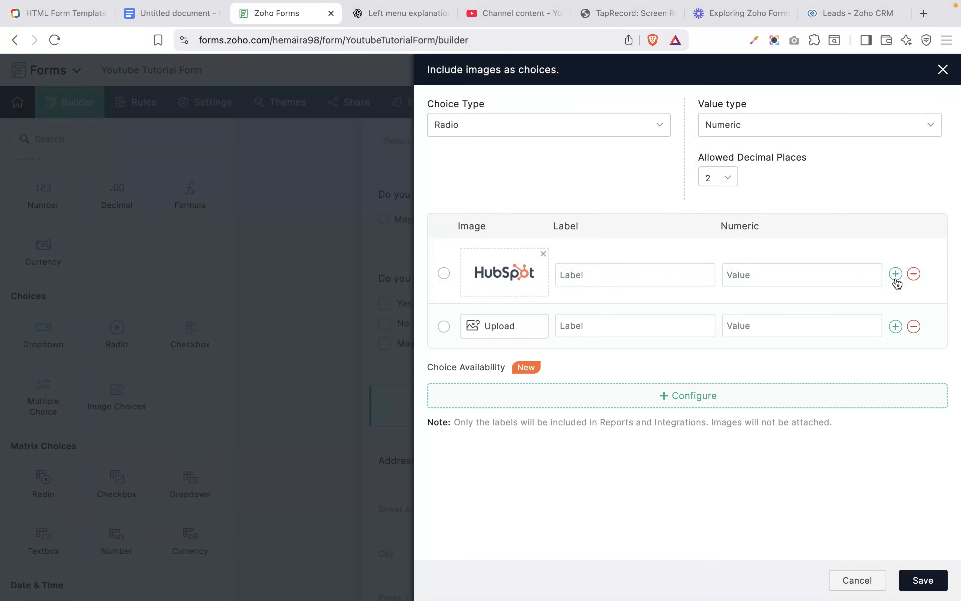
click(498, 328)
scroll(398, 388, down, 5)
scroll(399, 388, down, 15)
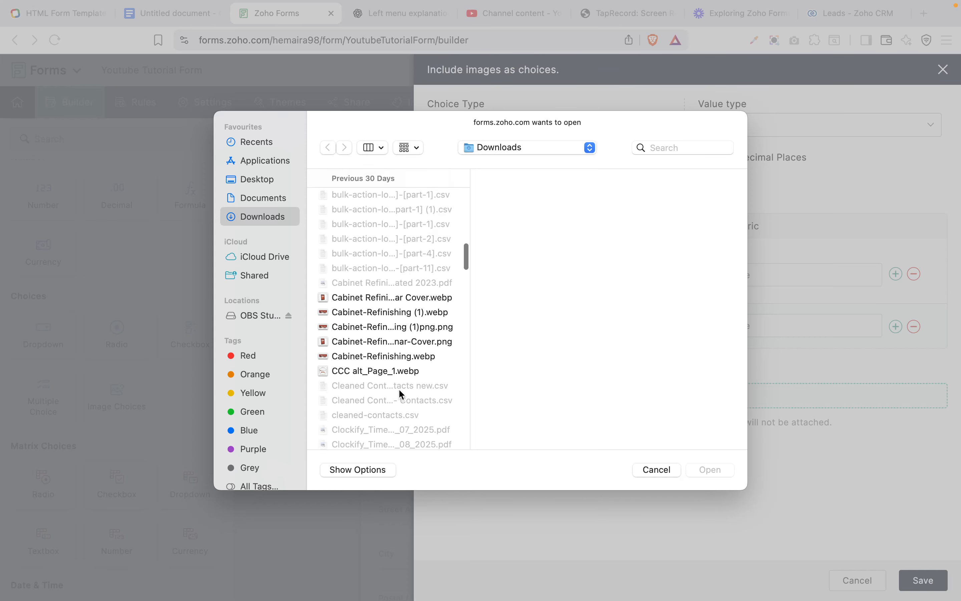
scroll(398, 388, down, 15)
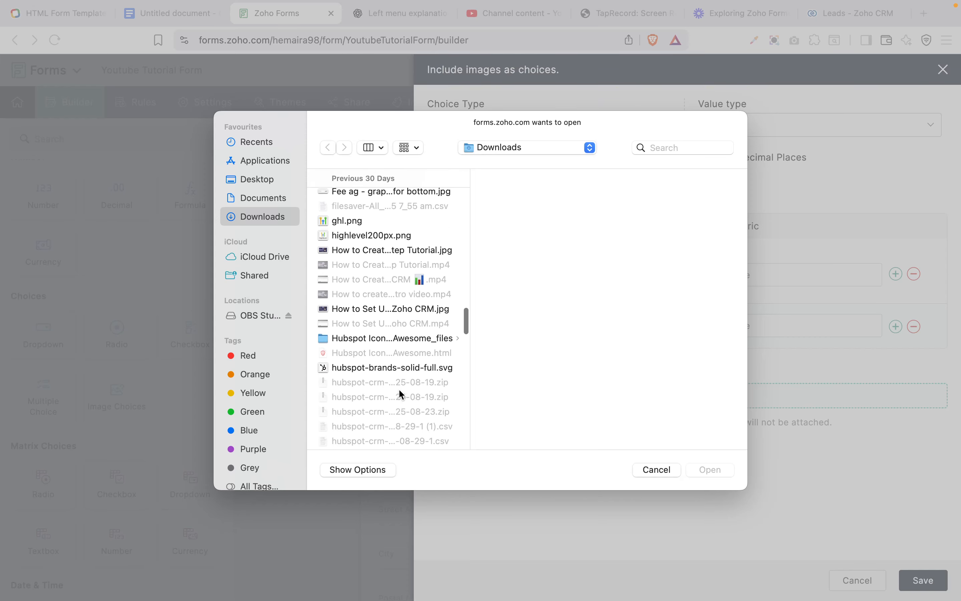
click(351, 310)
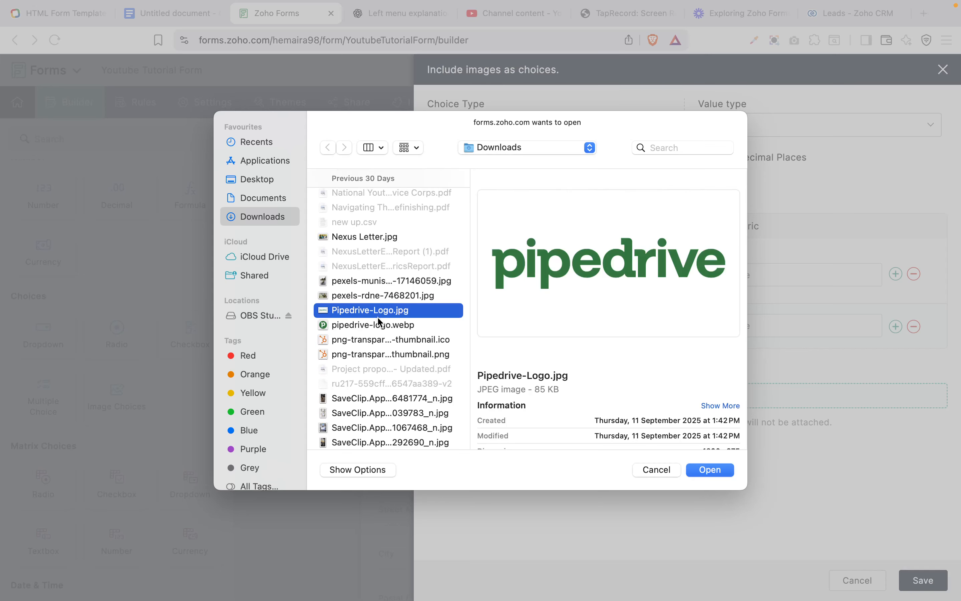
click(711, 471)
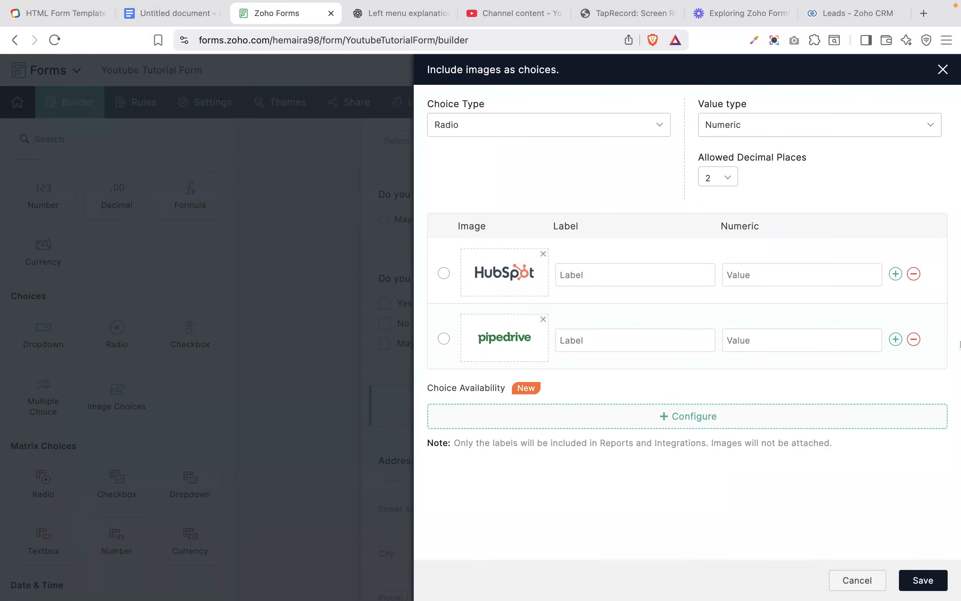
- Add a third image choice and upload highlevel200px.png from Downloads for it
click(895, 339)
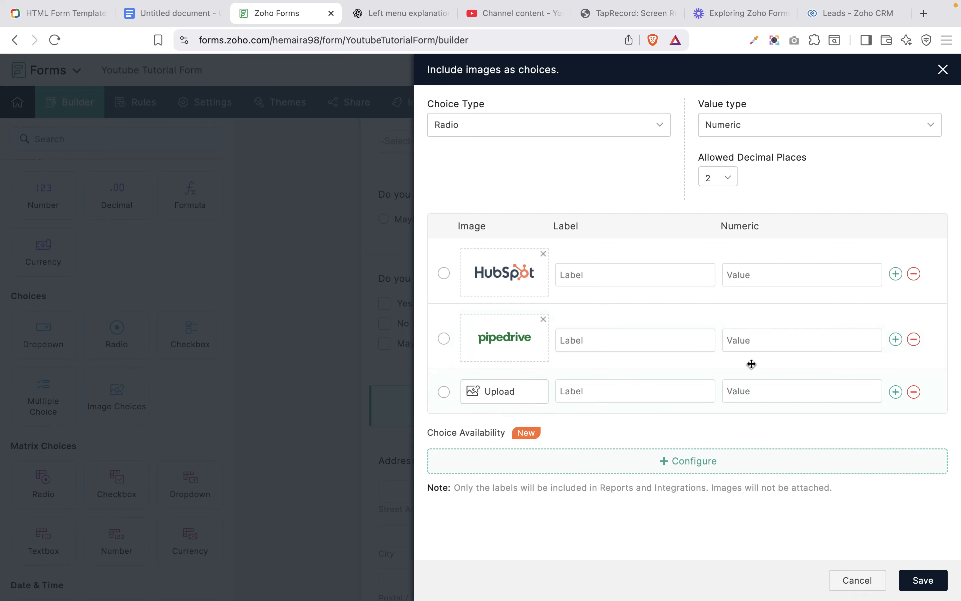
click(494, 389)
scroll(368, 349, down, 5)
scroll(369, 348, down, 10)
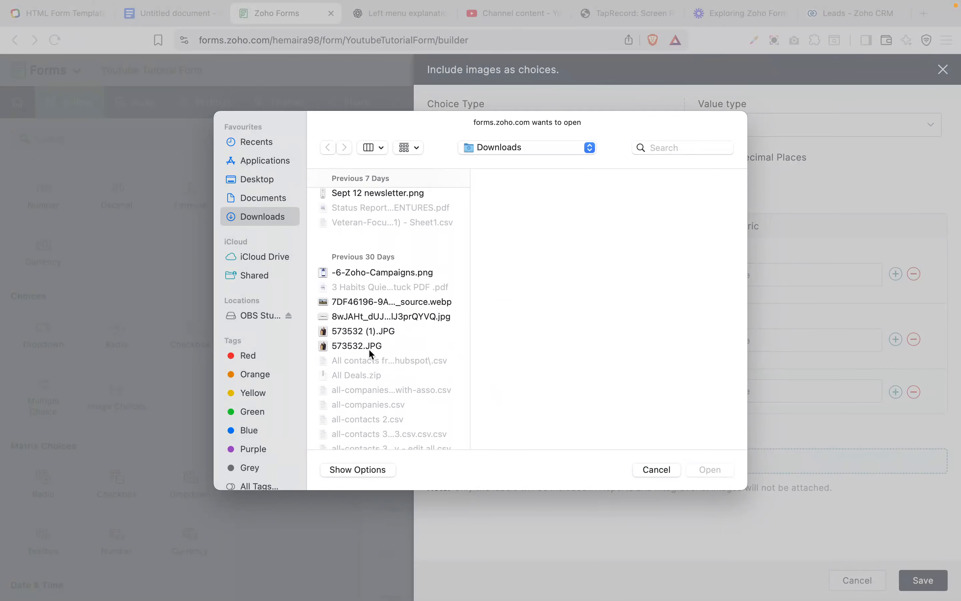
scroll(368, 349, down, 10)
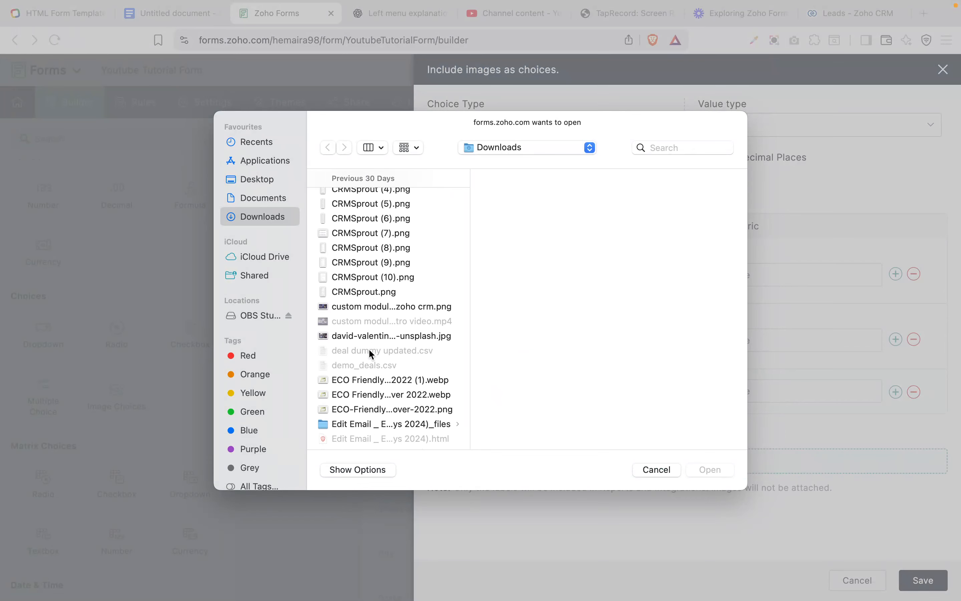
scroll(370, 350, down, 5)
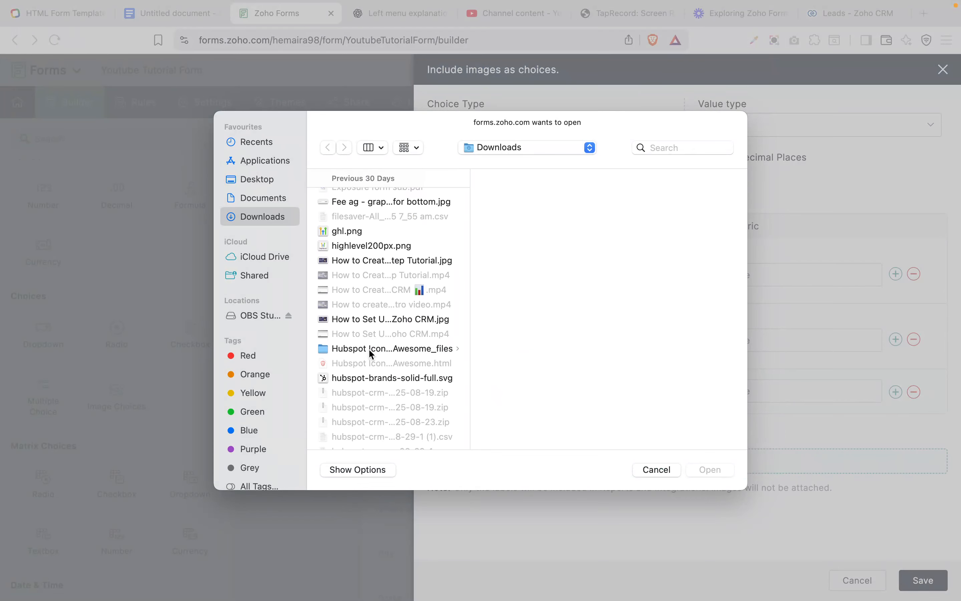
click(359, 243)
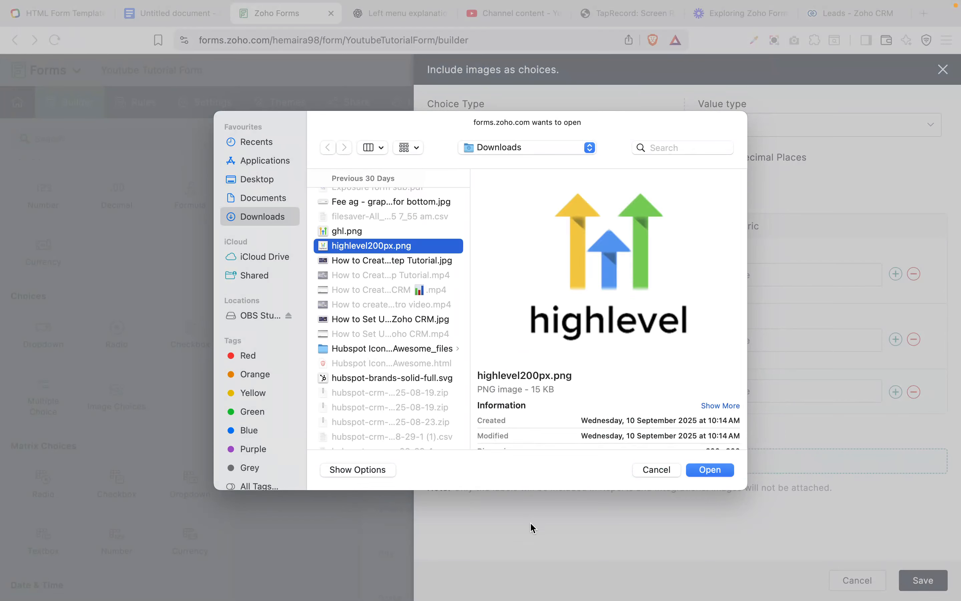
click(710, 470)
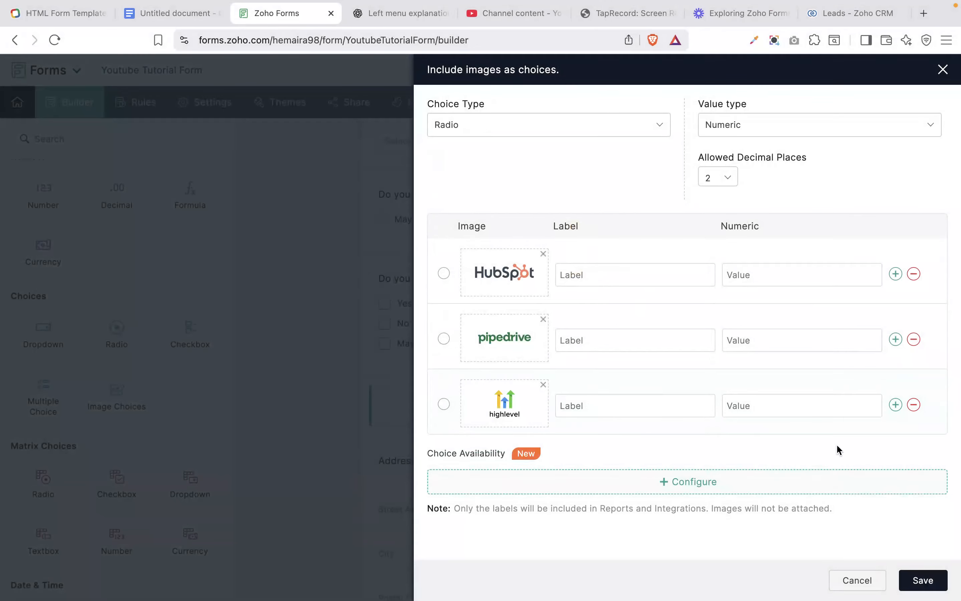
- Add a fourth image choice, search the files for "logo" and upload crm-logo.png for it
click(896, 404)
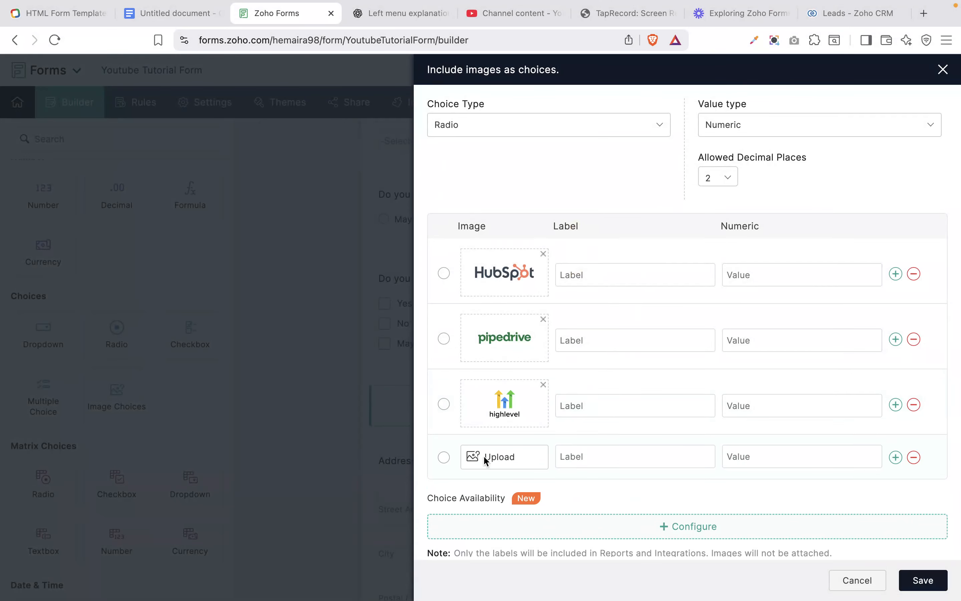
click(496, 456)
scroll(403, 390, down, 10)
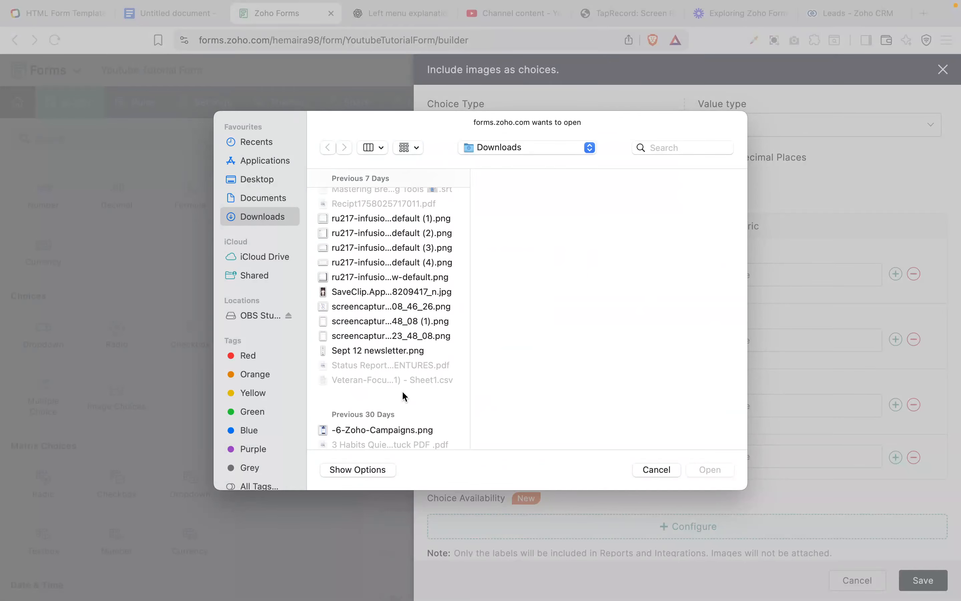
click(675, 147)
text(logo)
click(401, 281)
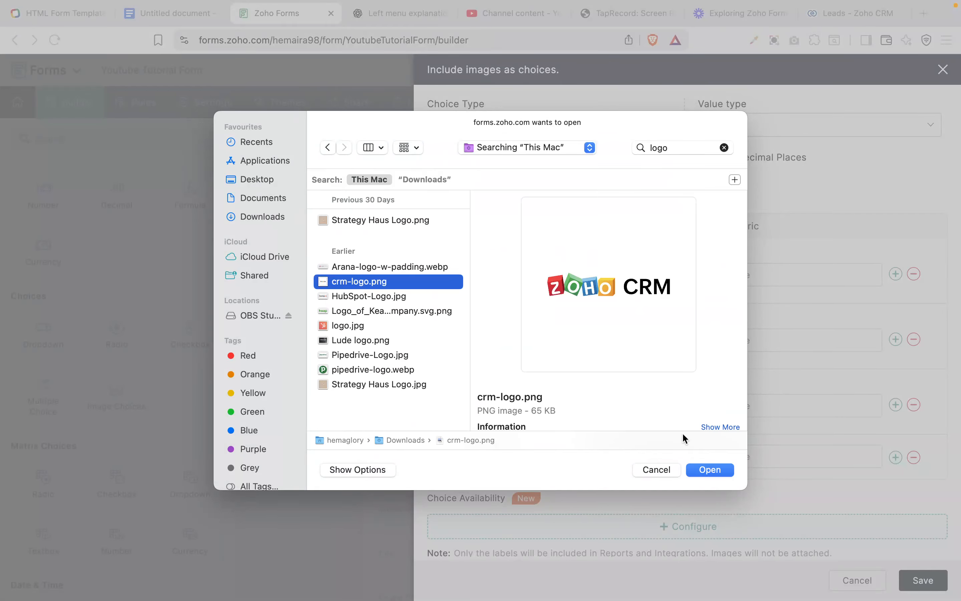
click(713, 474)
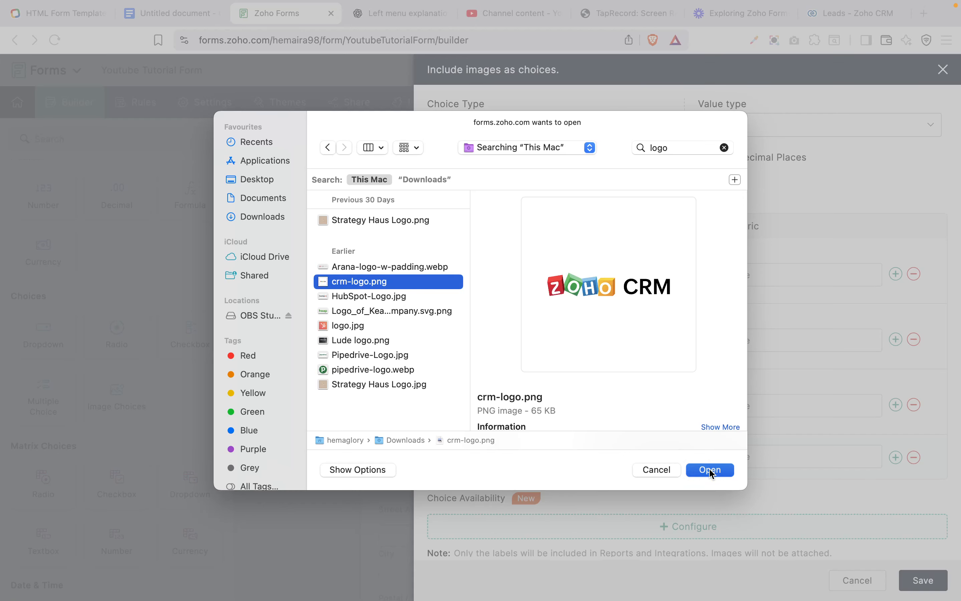
- Label the four image choices Hubspot, Pipedrive, Gohighlevel and Zoho CRM to match their logos
scroll(628, 394, down, 2)
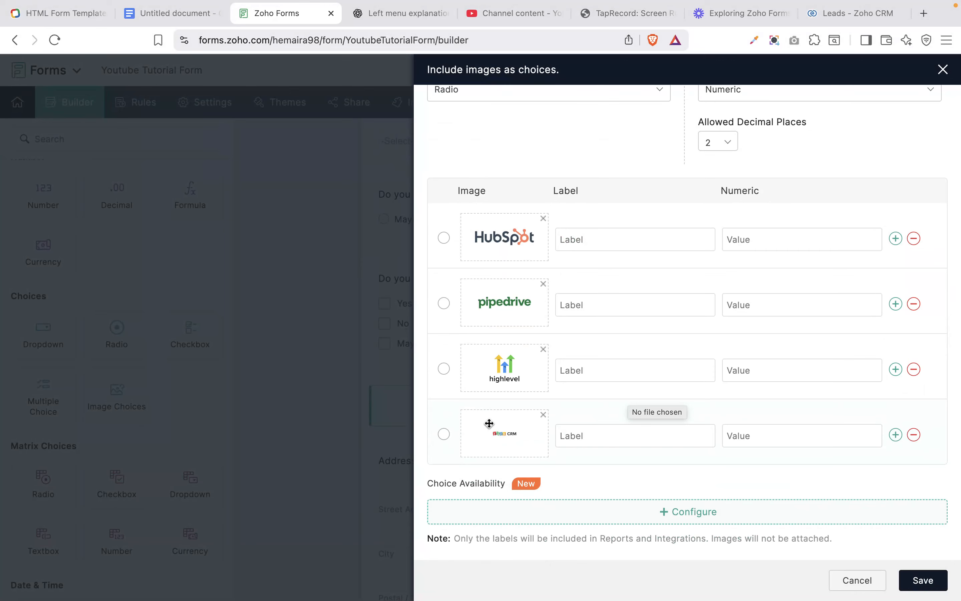
click(623, 239)
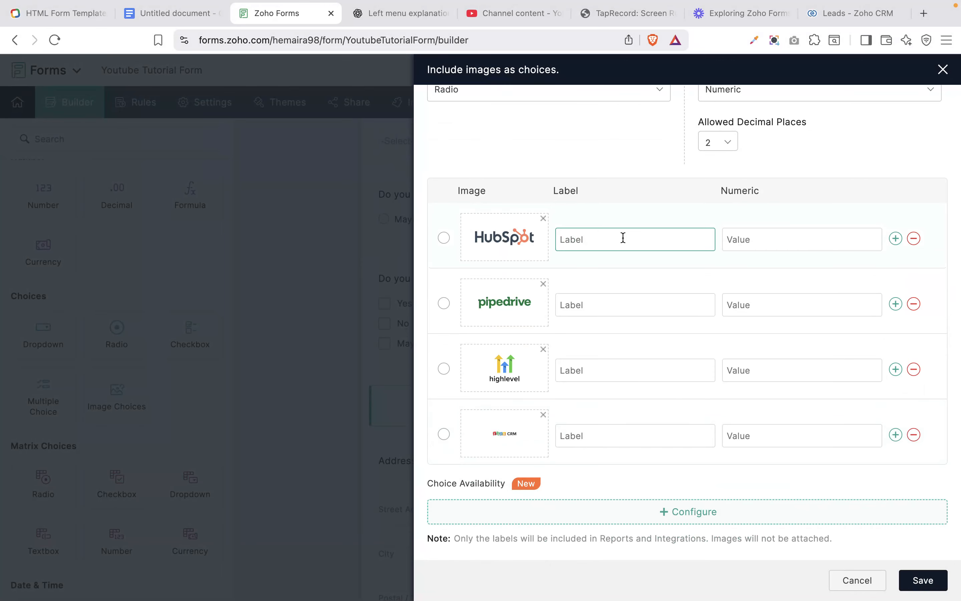
text(Hubspot)
click(616, 312)
text(P)
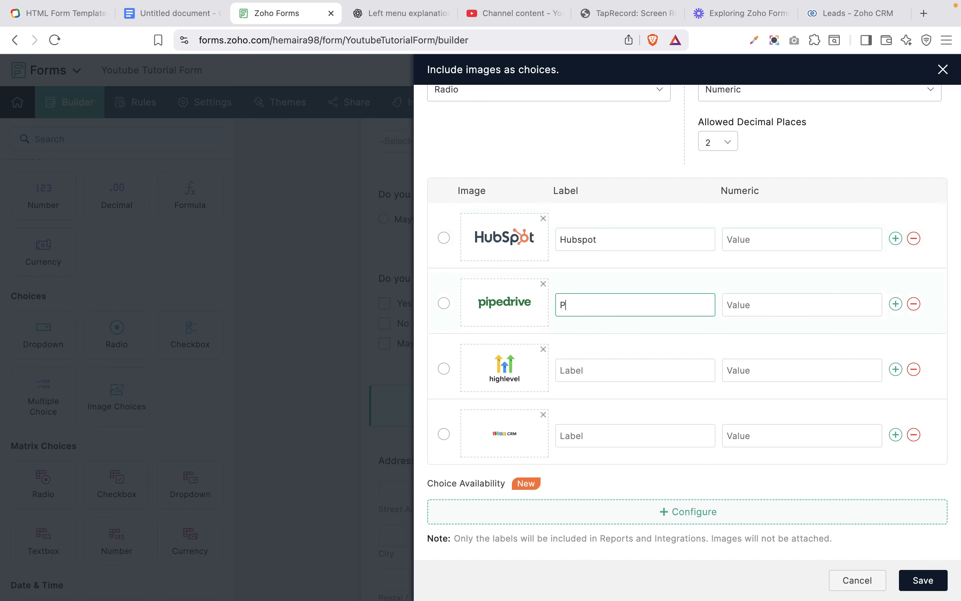
text(ipedrive)
click(623, 370)
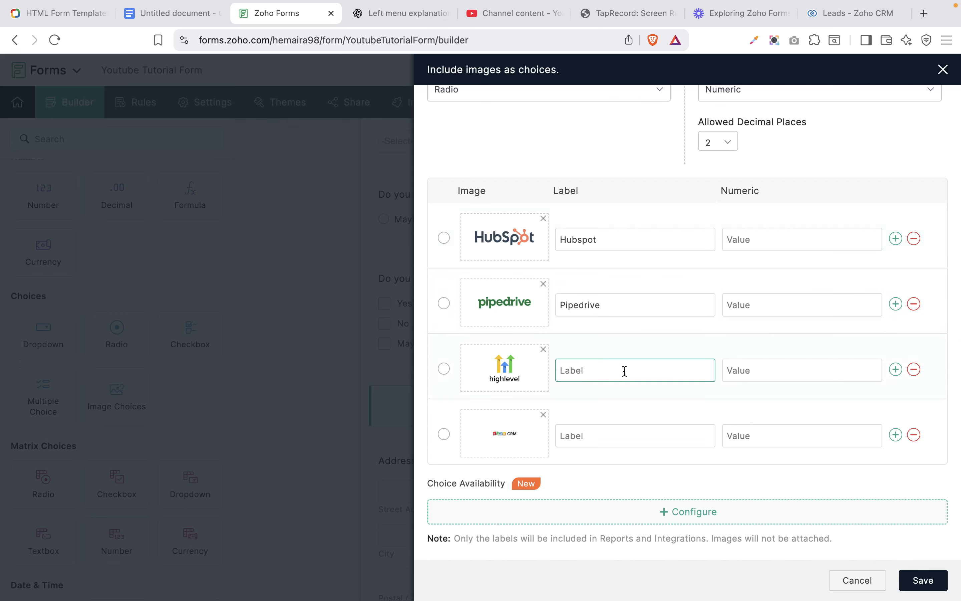
key(Caps_Lock)
text(Gohighlevel)
click(632, 439)
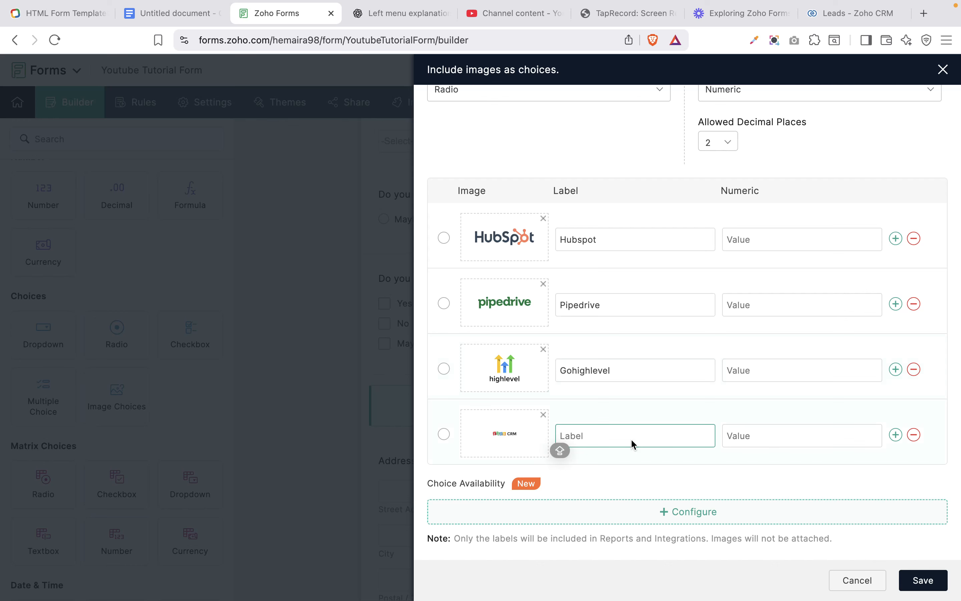
text(Zoho )
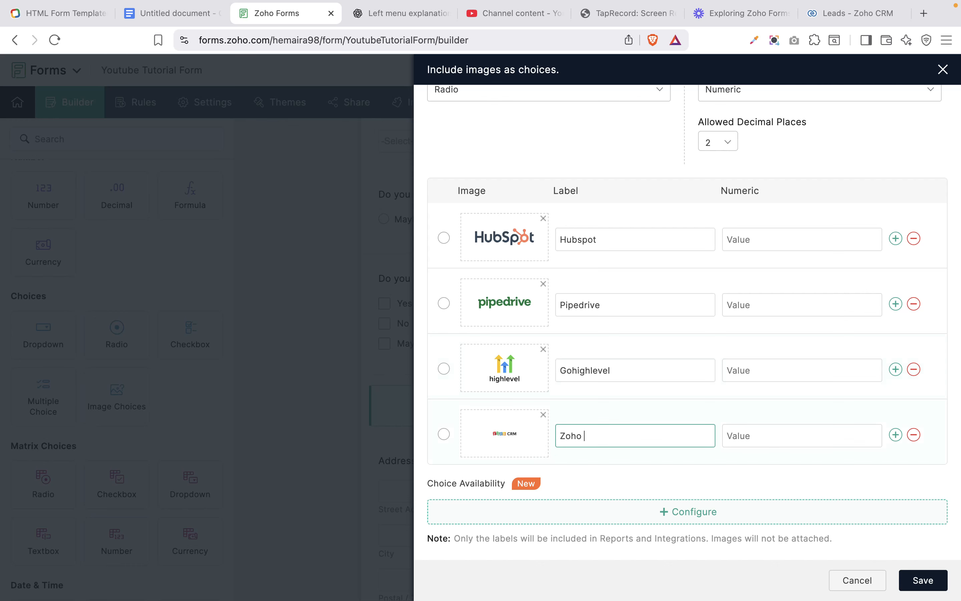
text(CRM)
- Assign the numeric values 1, 2, 3 and 4 to the Hubspot, Pipedrive, Gohighlevel and Zoho CRM choices
click(773, 238)
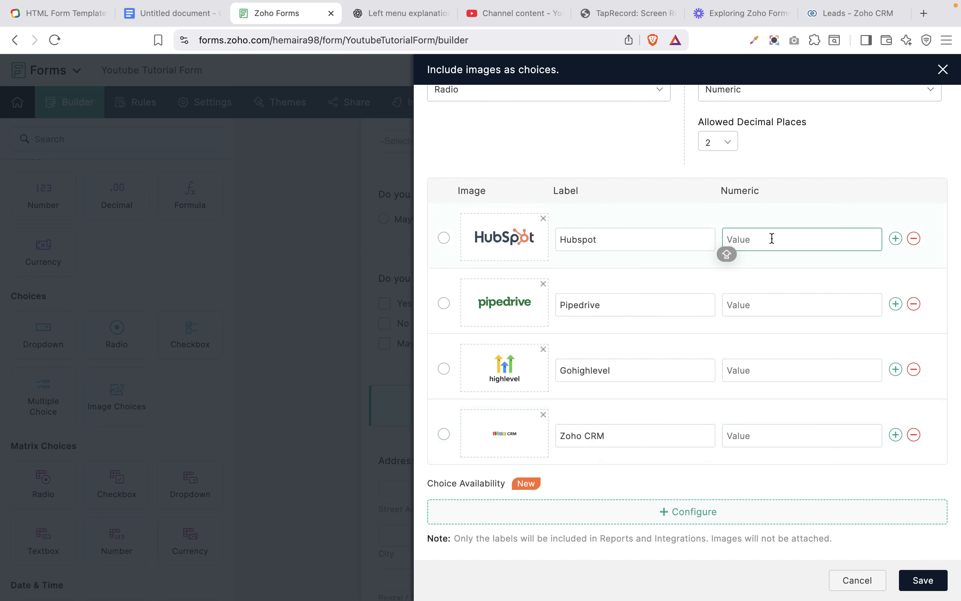
text(1)
click(762, 306)
text(2)
click(782, 369)
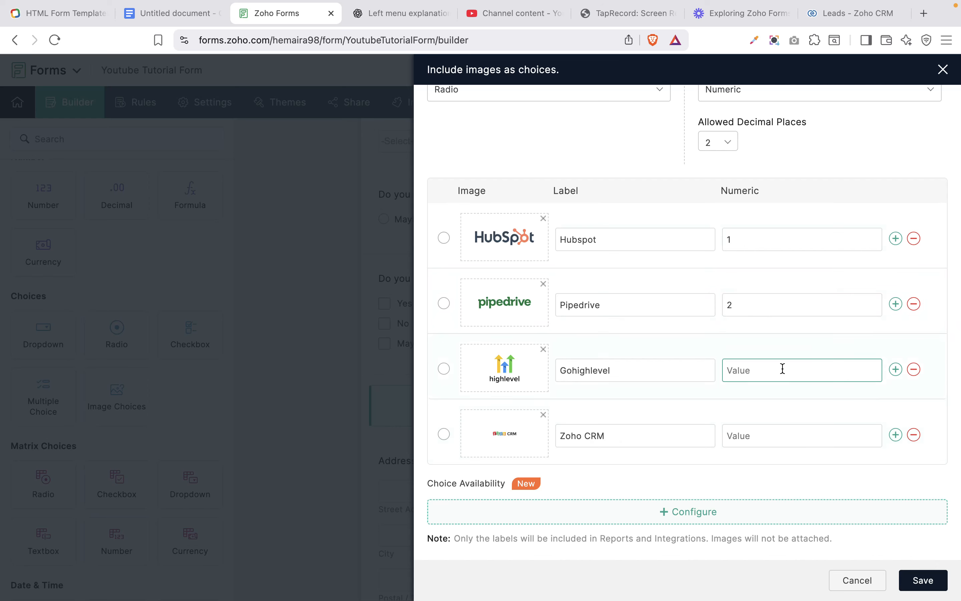
text(3)
click(802, 432)
text(4)
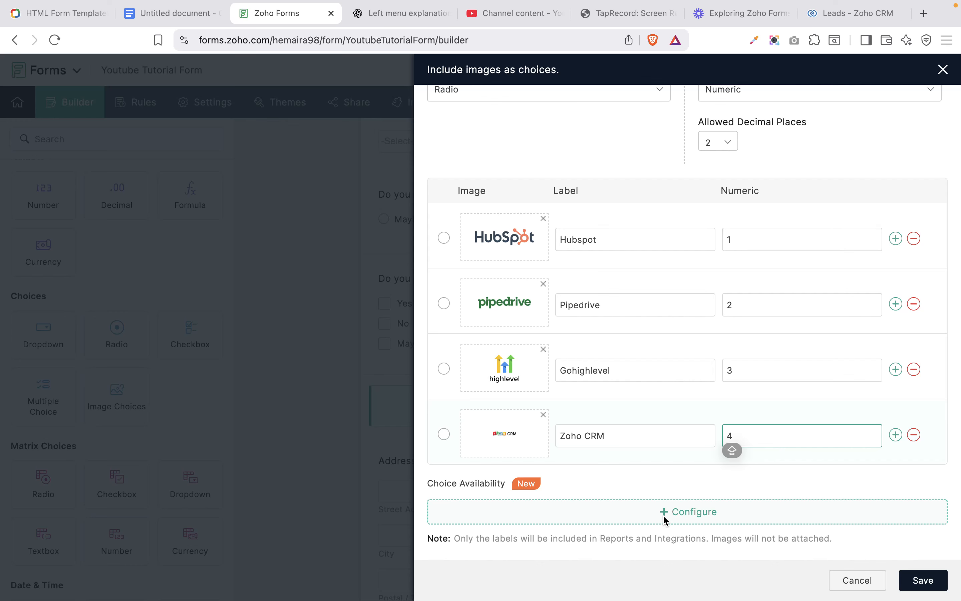
- Try Only Images as the choice type and switch the image choices back to Radio
scroll(629, 410, up, 1)
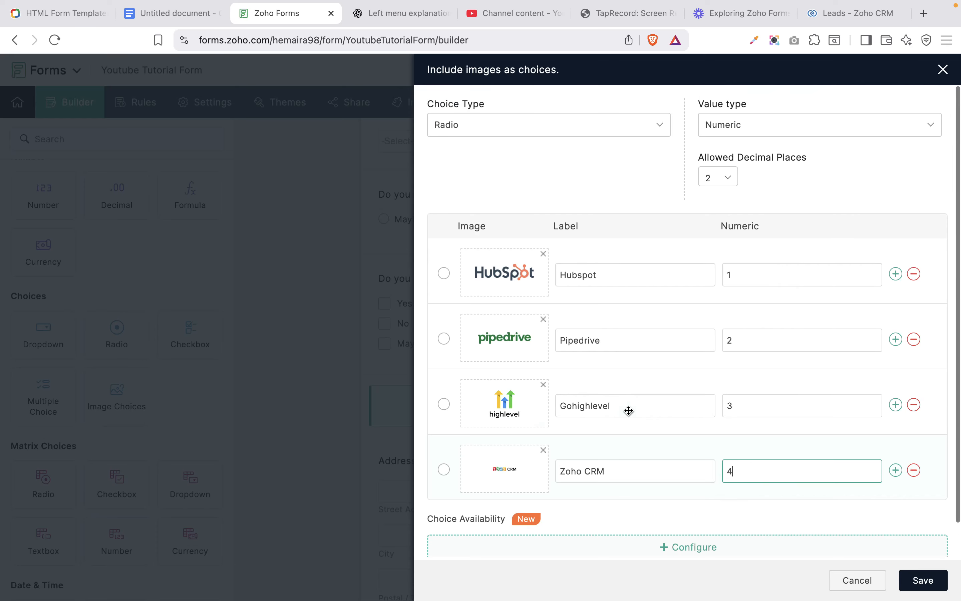
click(595, 136)
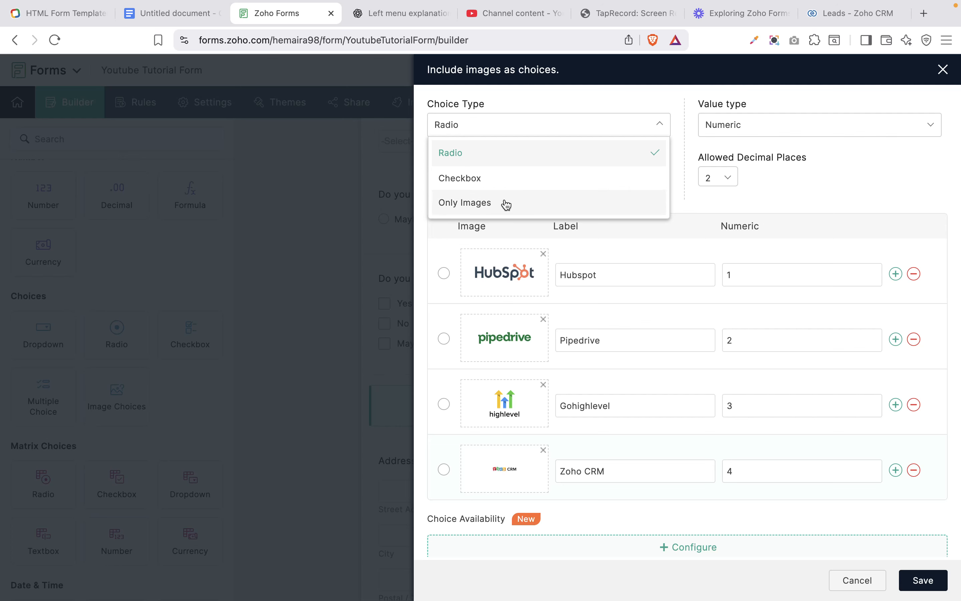
click(491, 205)
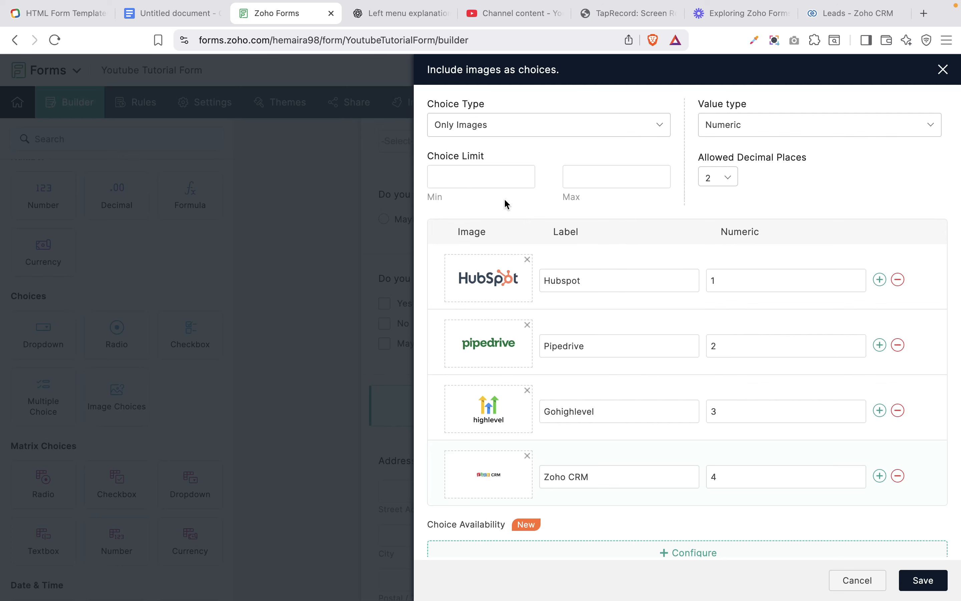
click(521, 131)
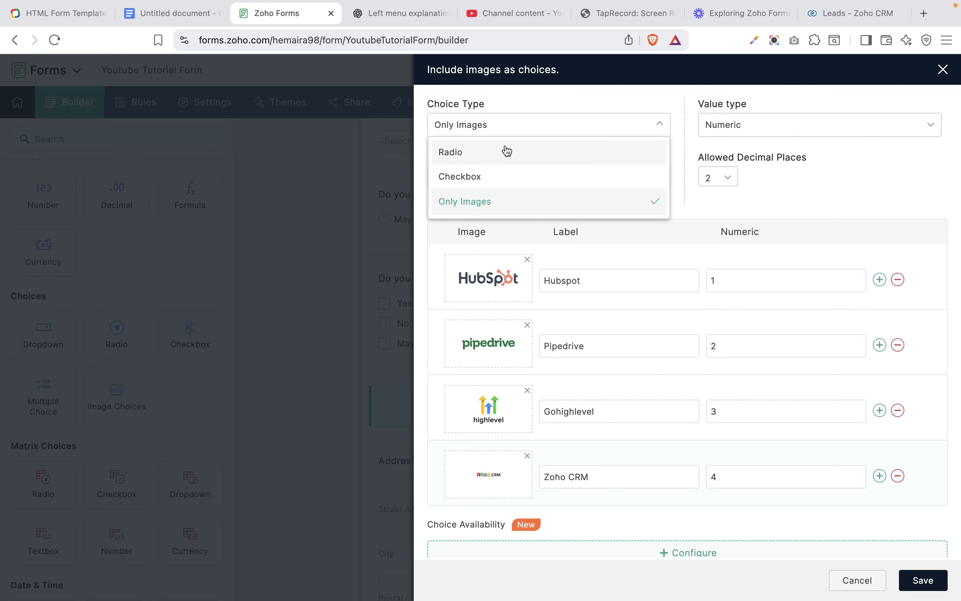
click(498, 154)
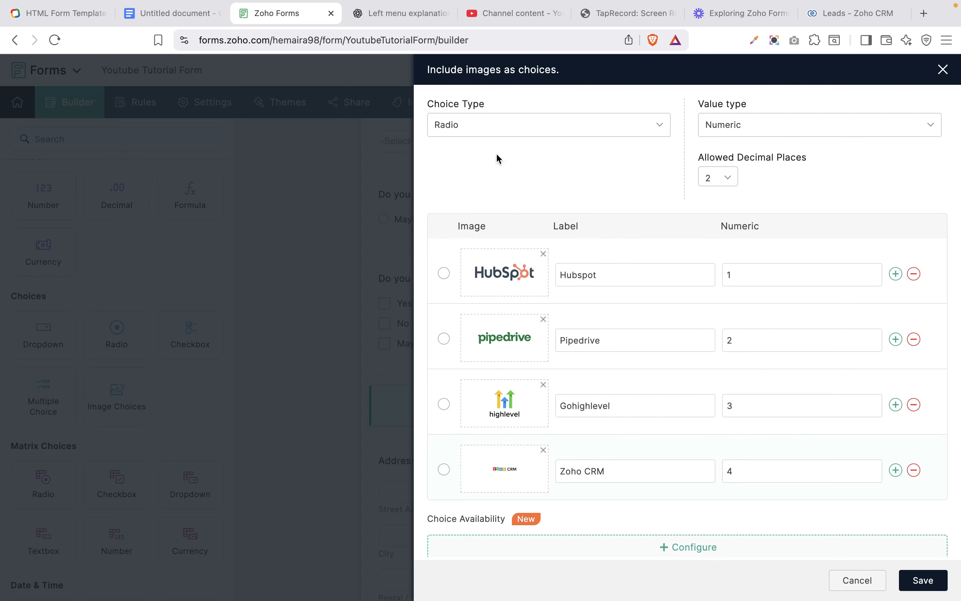
- Check the list of image choices and save it to the form
scroll(830, 352, down, 1)
scroll(831, 354, up, 1)
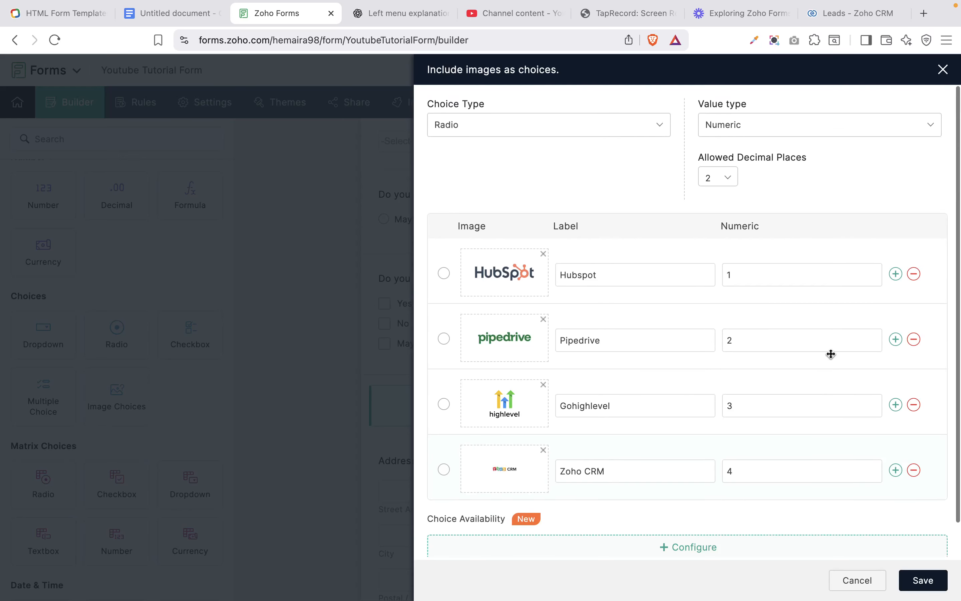
click(920, 583)
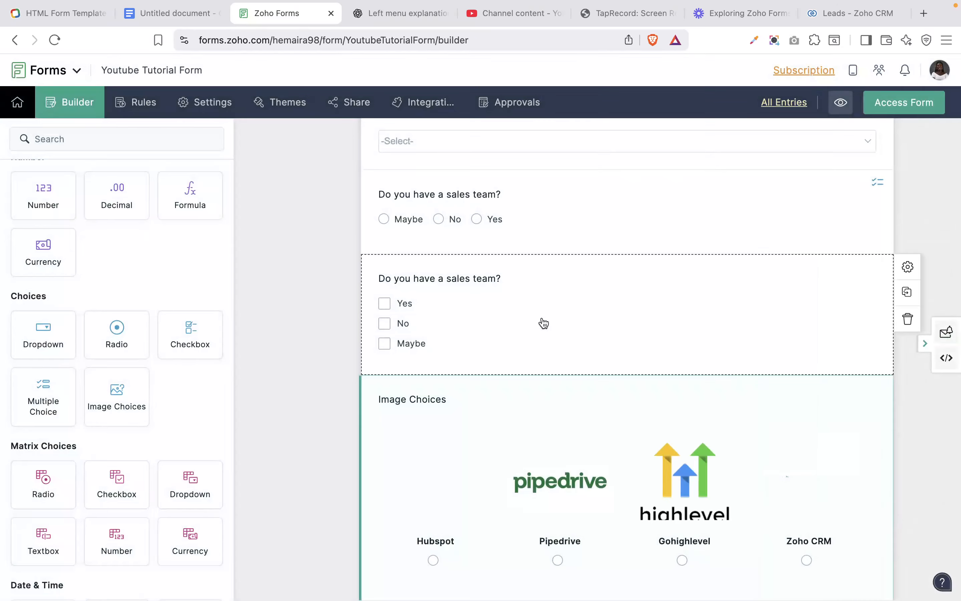
- Open the Image Choices field's properties and set its label to "Which CRM have you used before?"
scroll(541, 317, down, 3)
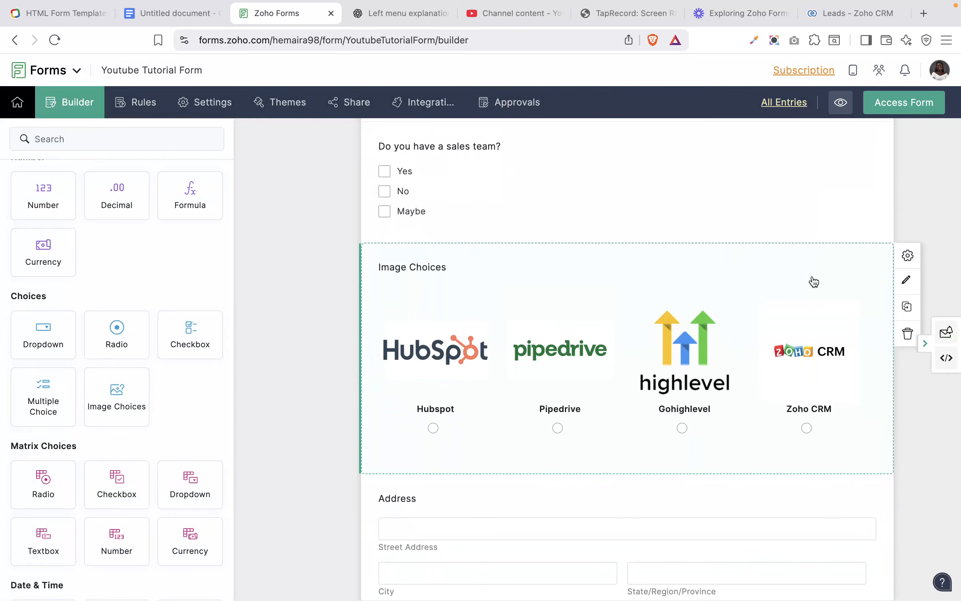
click(908, 256)
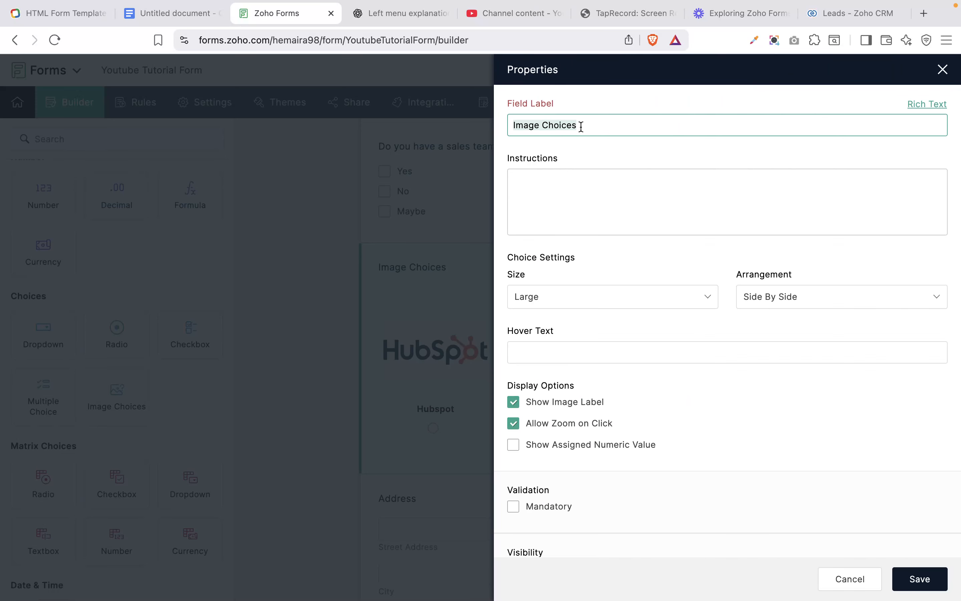
text(Which)
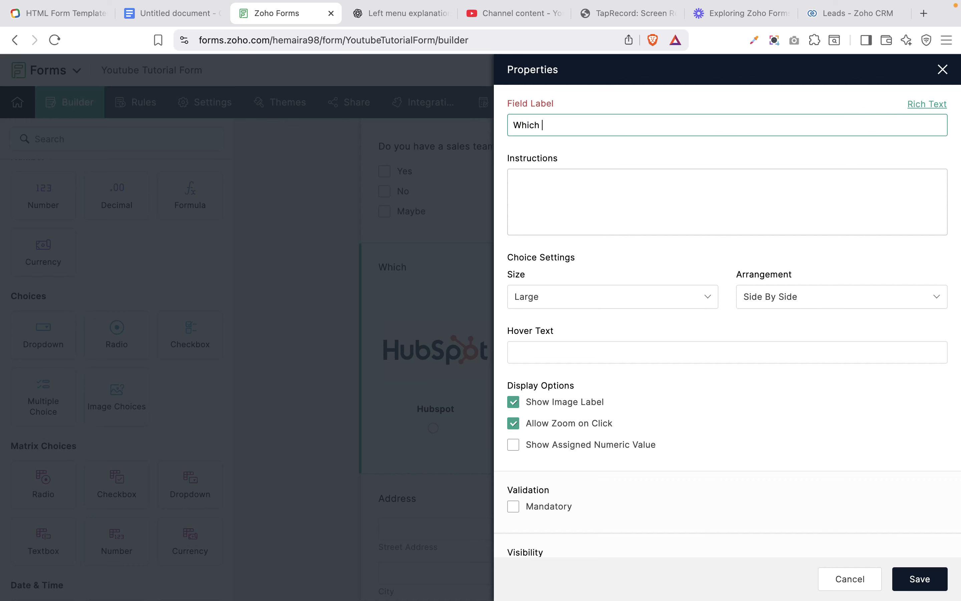
text( CRM have you used before?)
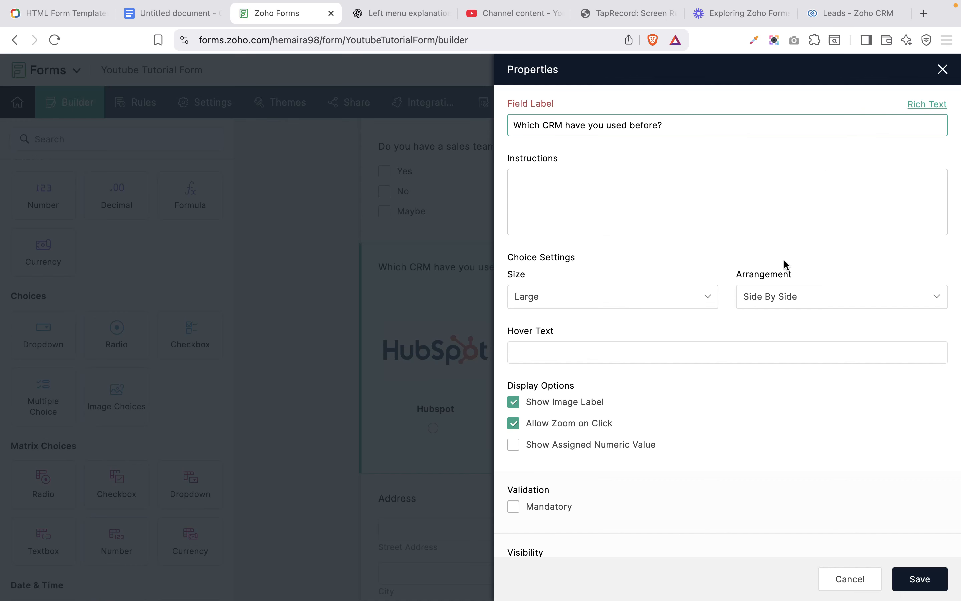
- Try the Small image size, set the size to Medium and arrange the choices in 3 Columns
click(598, 302)
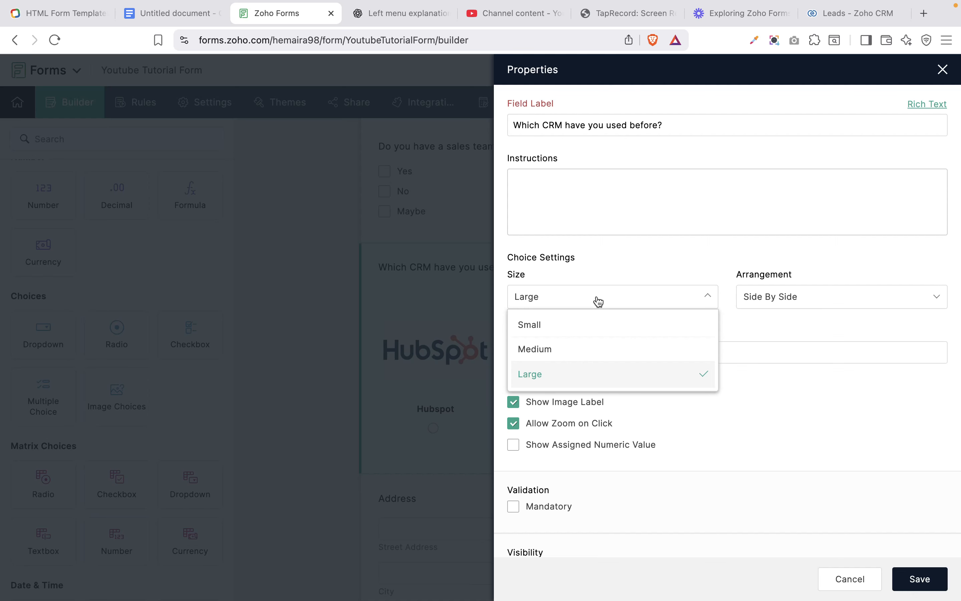
click(592, 327)
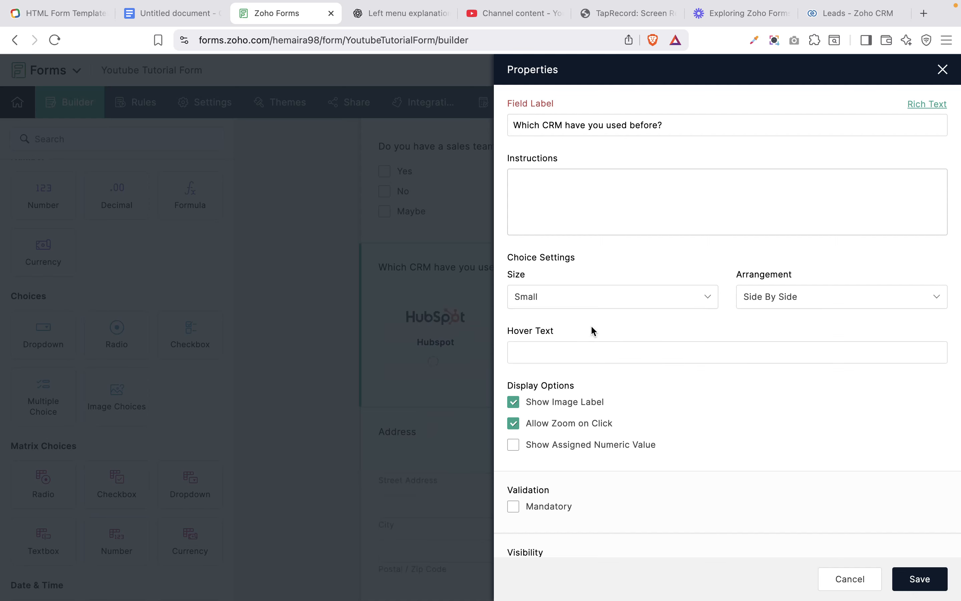
click(585, 303)
click(573, 346)
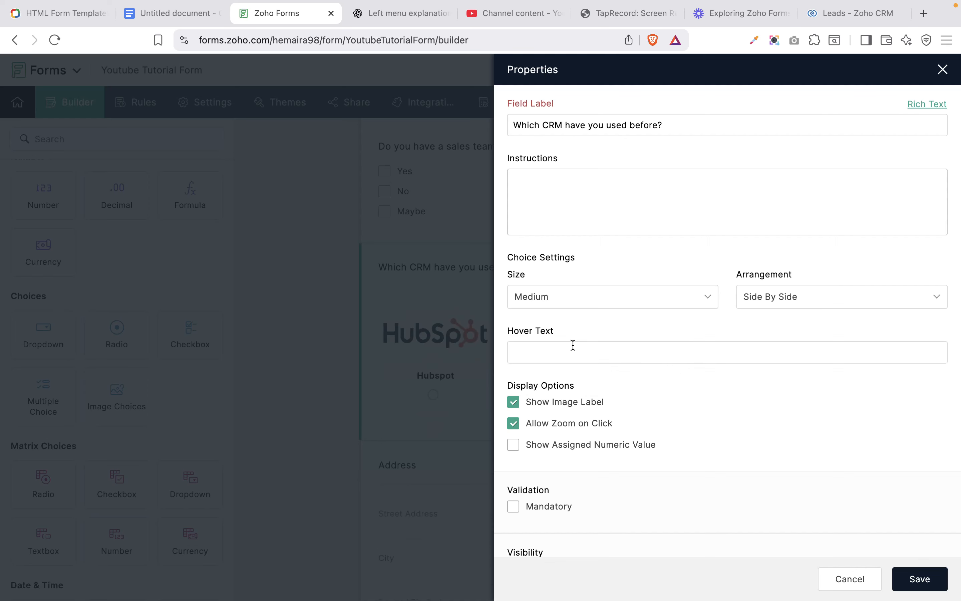
click(836, 303)
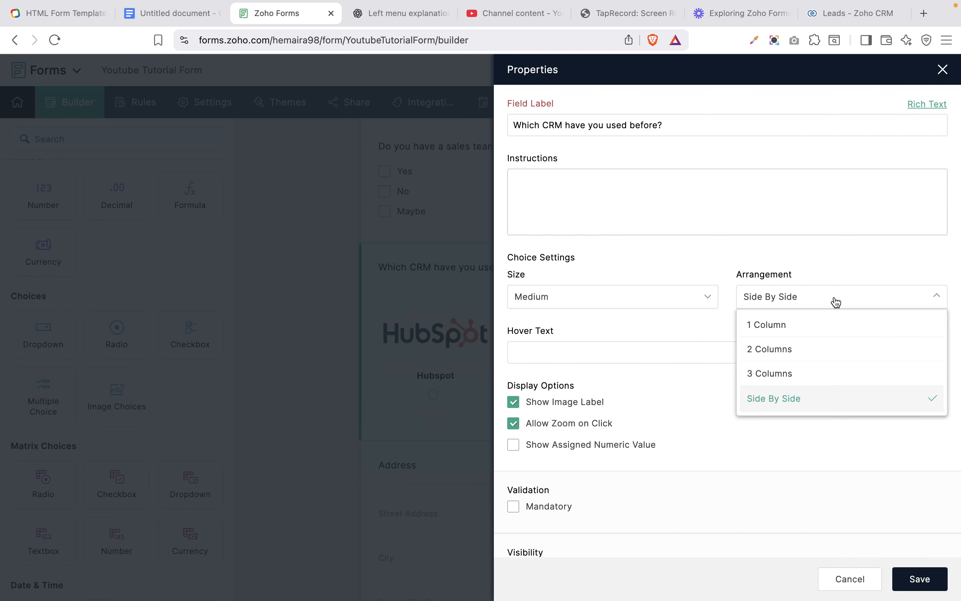
click(779, 377)
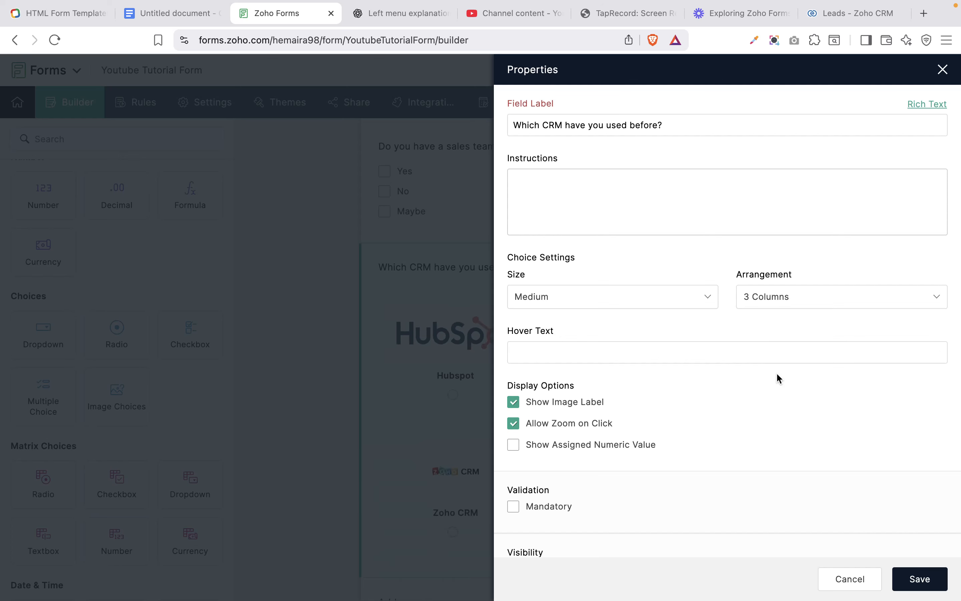
- Try the 2 Columns arrangement for the CRM image choices and set the arrangement to Side By Side
click(806, 297)
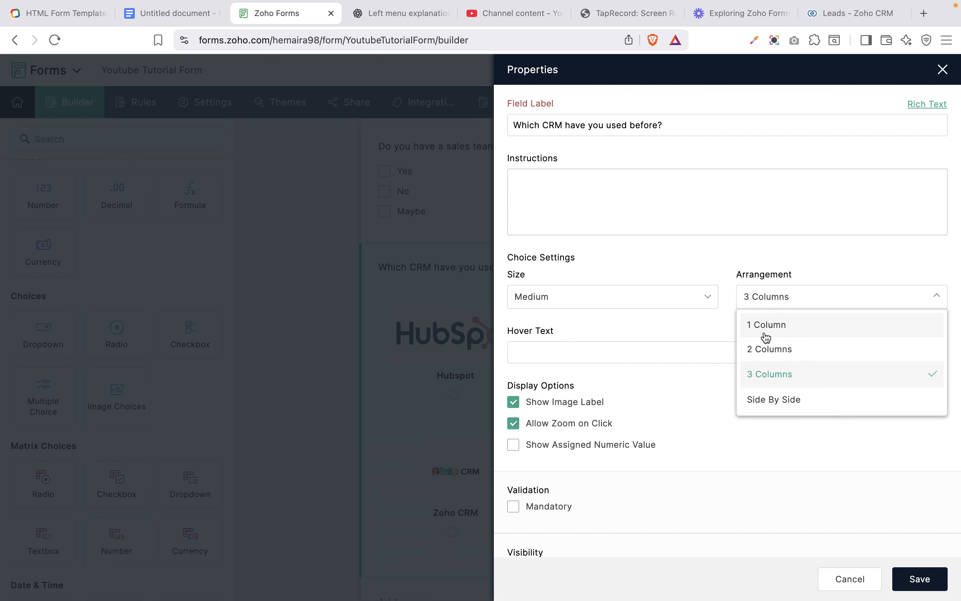
click(768, 348)
click(809, 294)
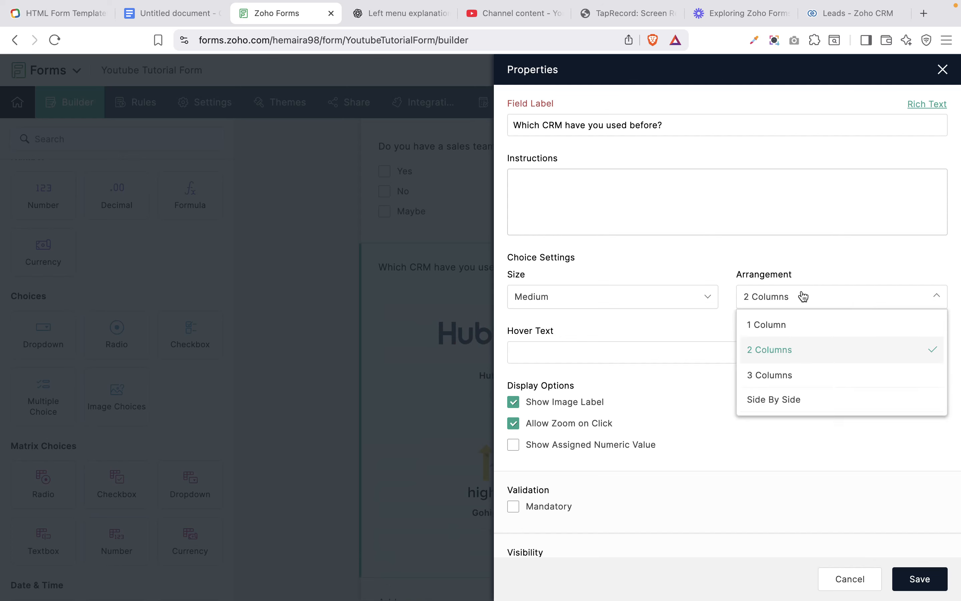
click(775, 403)
- Switch Show Assigned Numeric Value on and back off for the image choices, and save the field's properties
scroll(777, 410, down, 4)
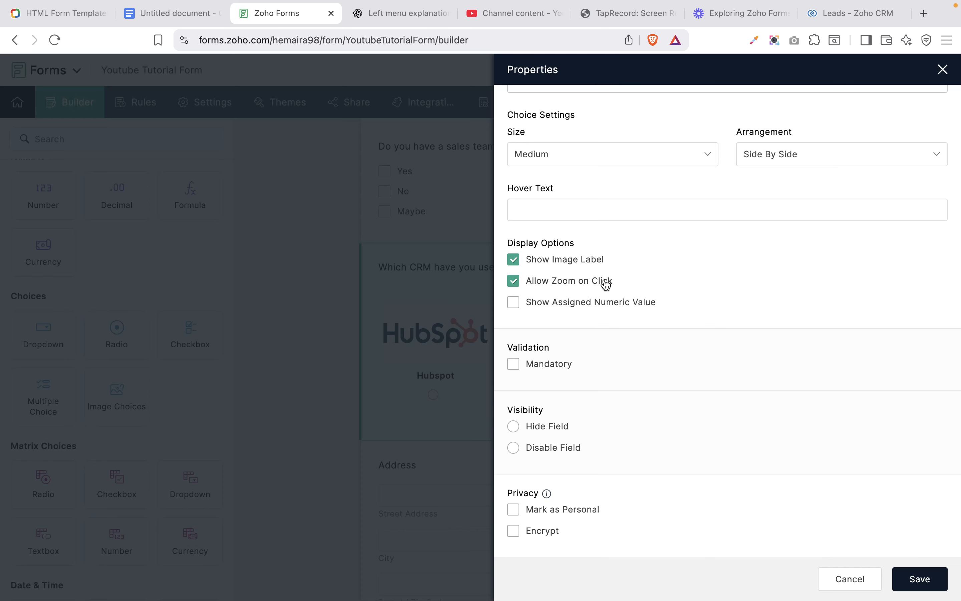
click(518, 309)
click(518, 309)
click(919, 580)
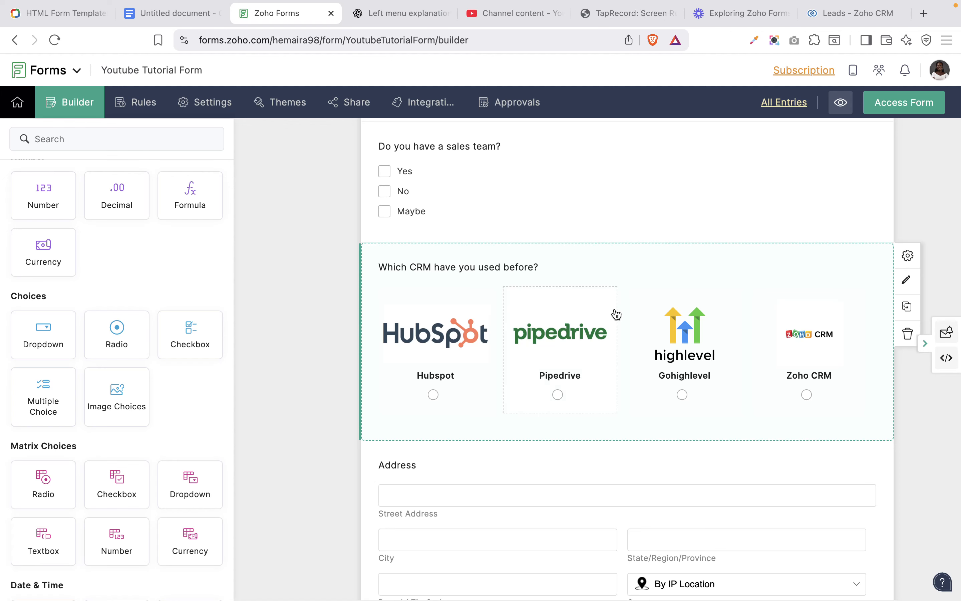
- Add a Radio matrix choice field at the end of the form, below the sales team checkboxes
scroll(617, 314, down, 2)
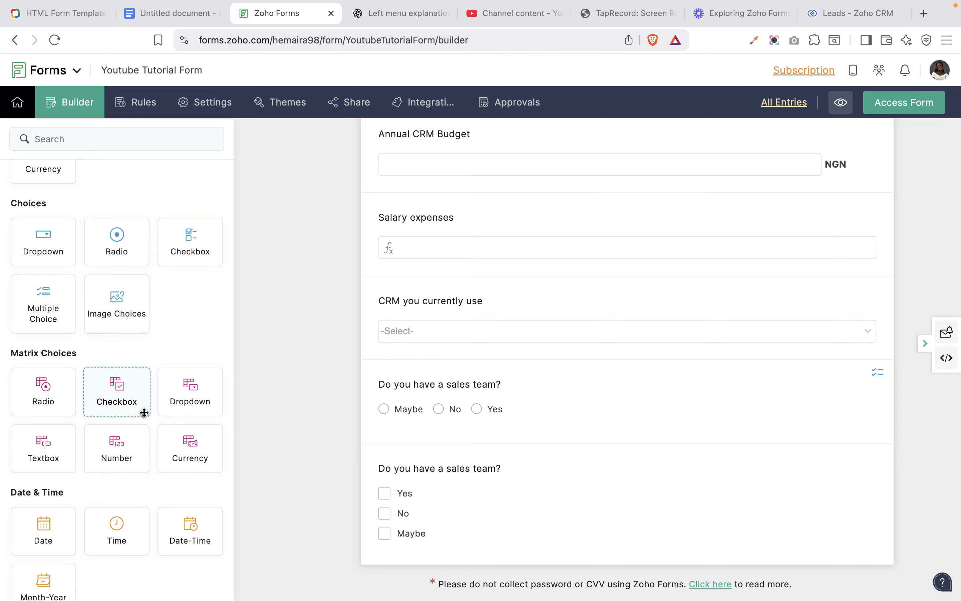
right_click(44, 400)
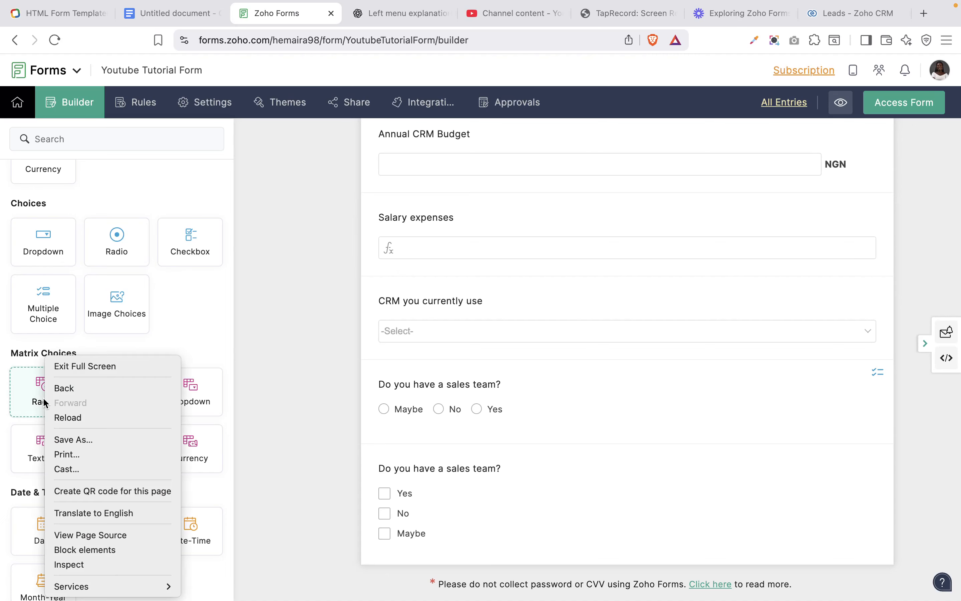
key(Escape)
drag(44, 400, 413, 556)
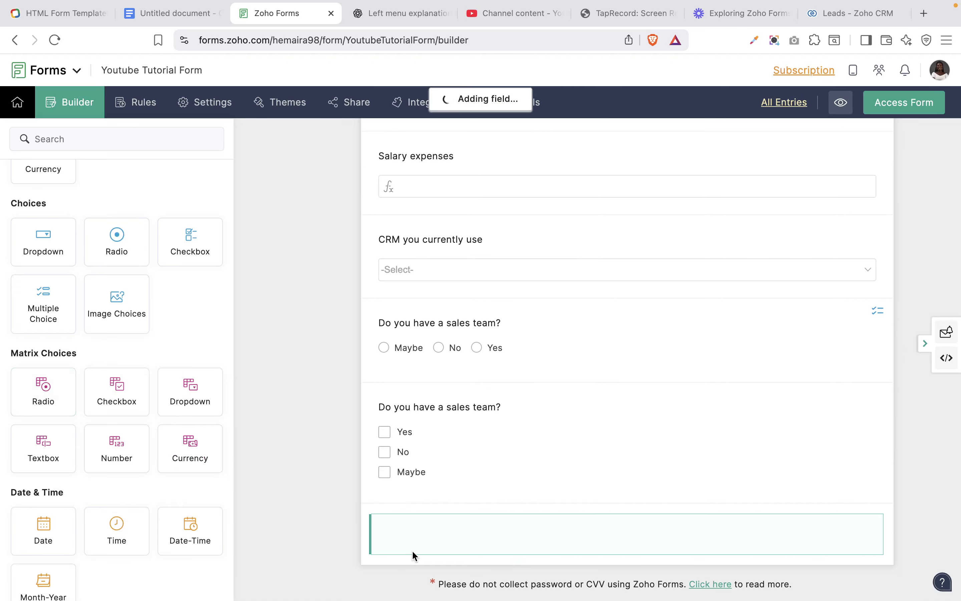
scroll(472, 477, down, 3)
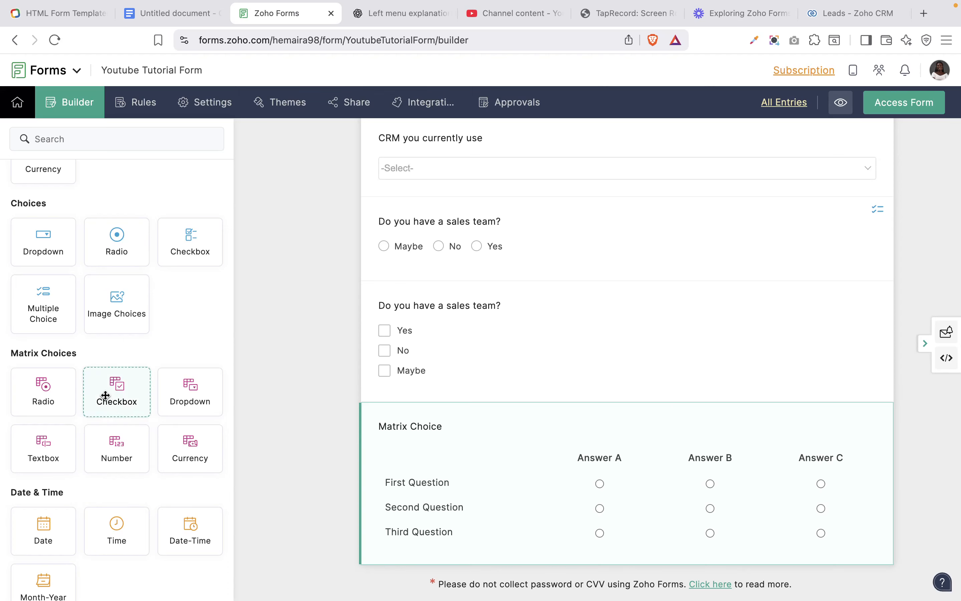
- Add Checkbox, Dropdown, Textbox and Number matrix choice fields at the end of the form, checking the Textbox matrix's properties
drag(105, 395, 425, 569)
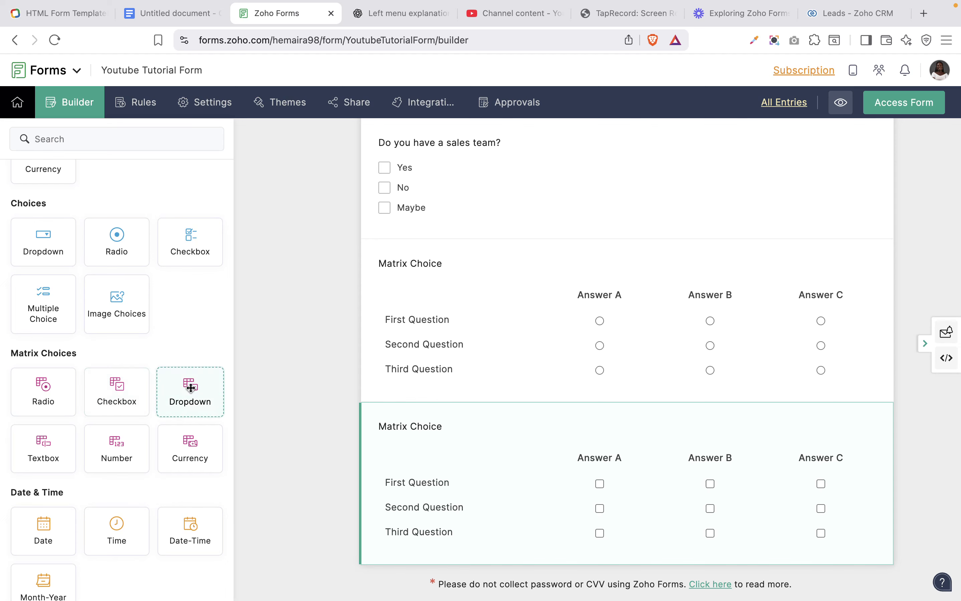
drag(190, 394, 402, 546)
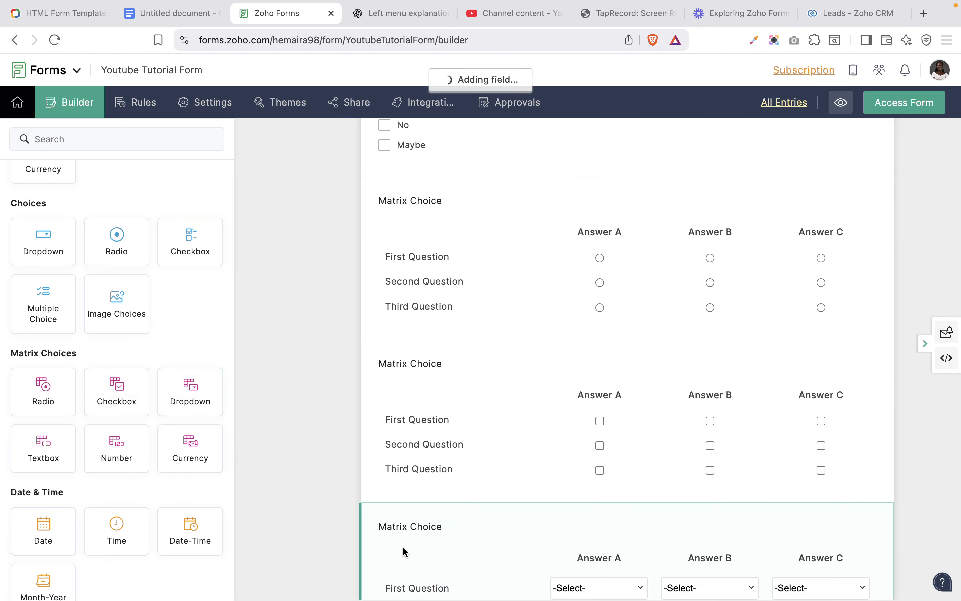
scroll(543, 535, down, 3)
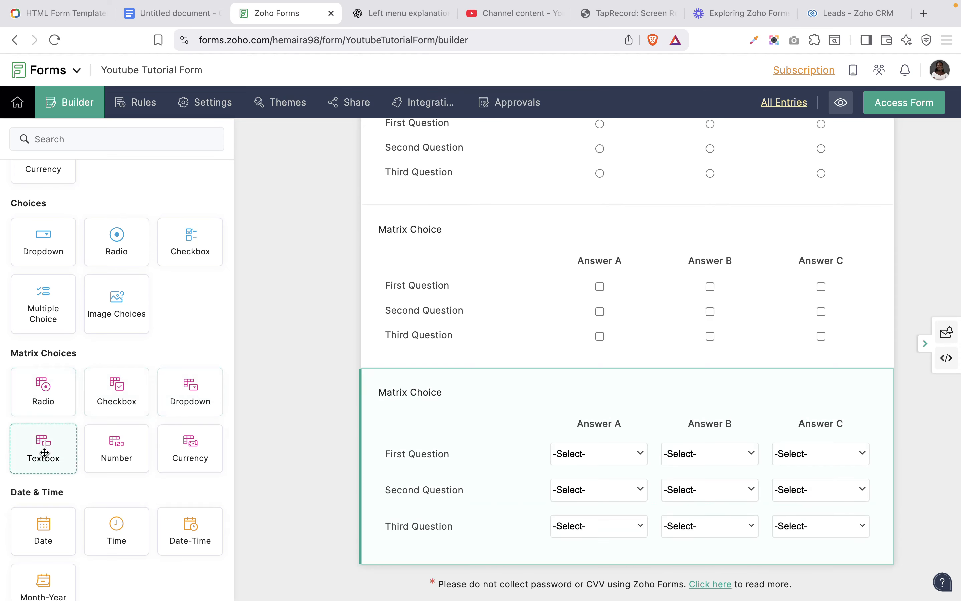
drag(43, 451, 392, 586)
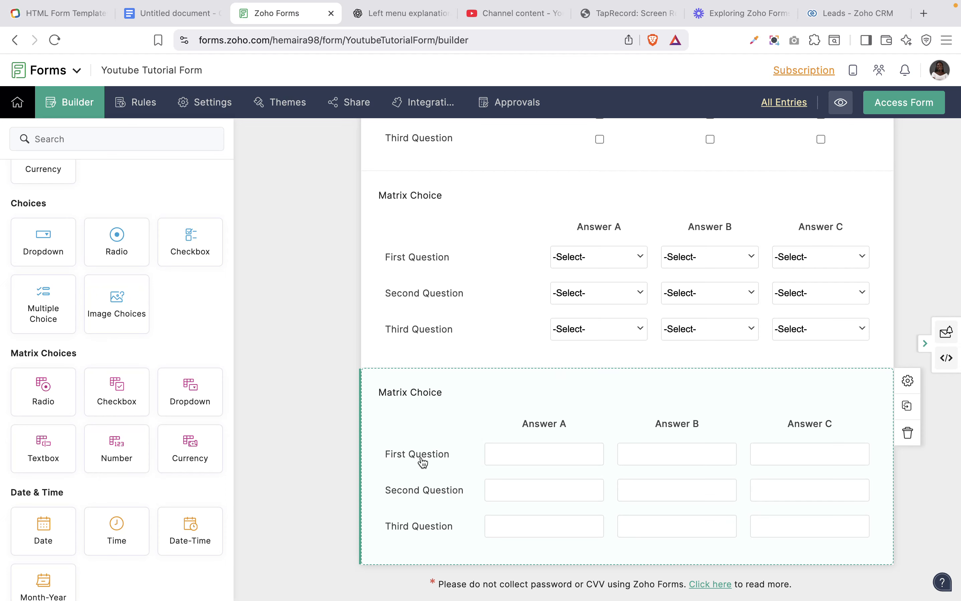
click(416, 489)
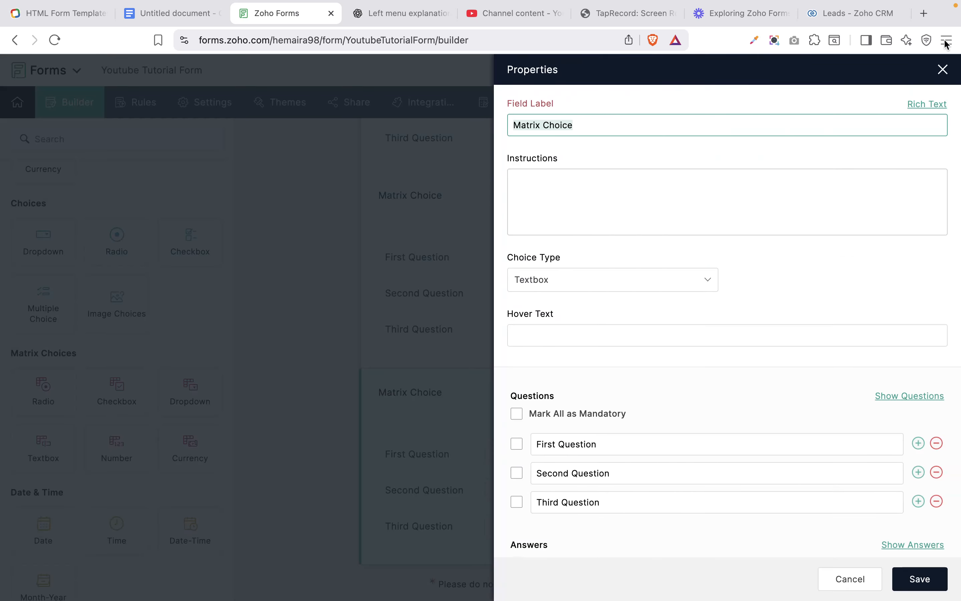
click(942, 69)
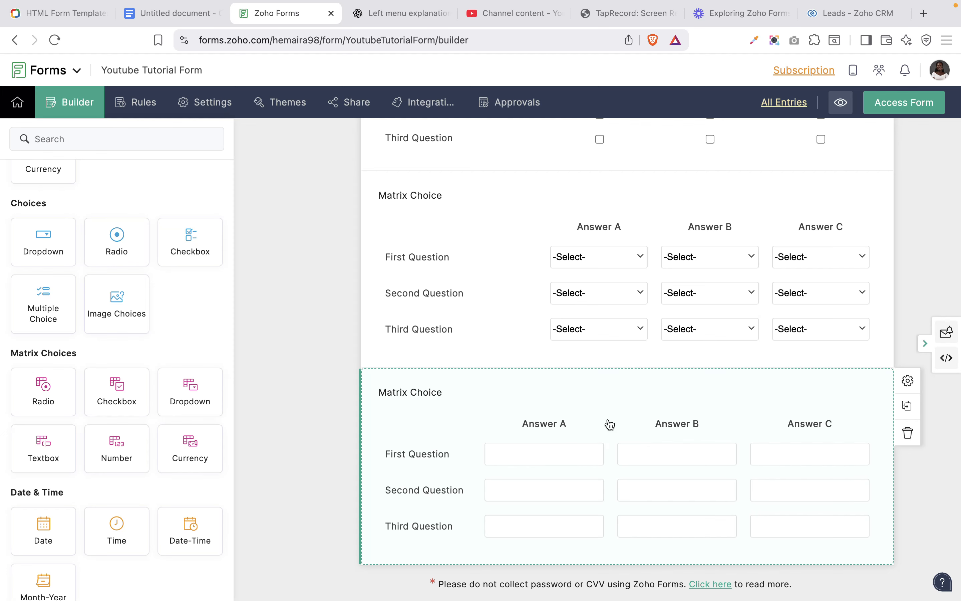
drag(126, 430, 379, 547)
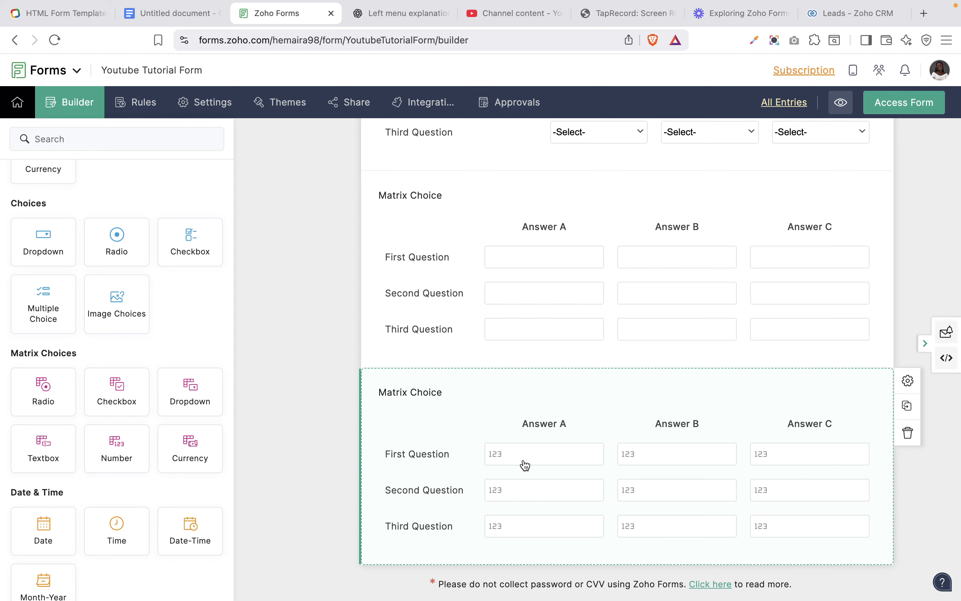
- Add a Currency matrix choice field at the end of the form and delete all the other matrix choice fields
drag(191, 444, 420, 548)
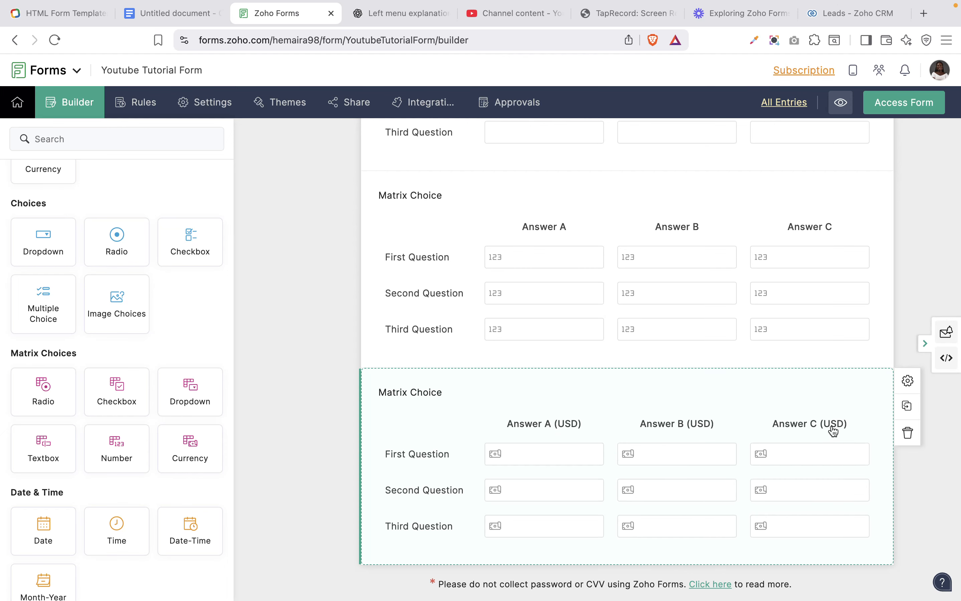
scroll(597, 345, up, 15)
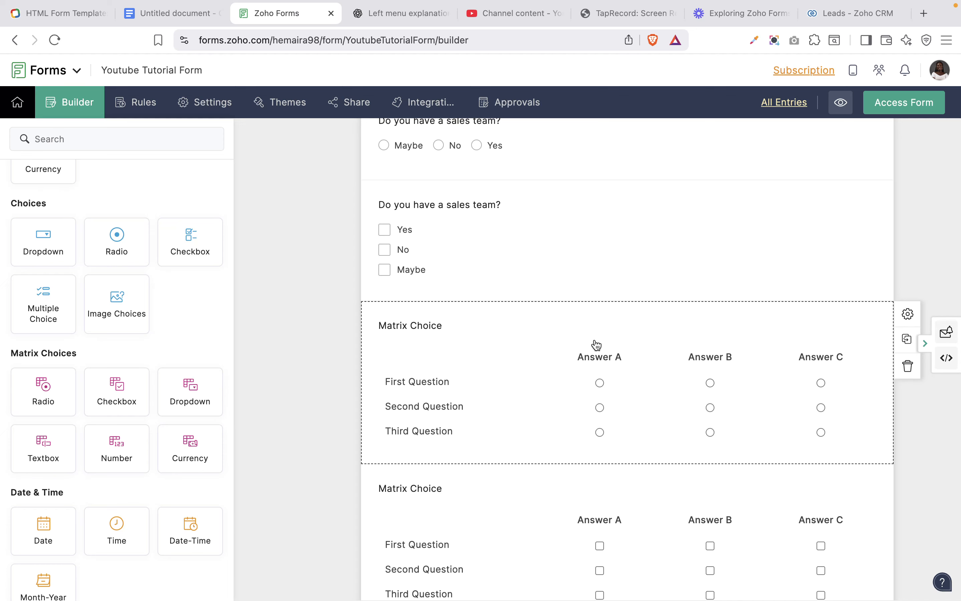
click(908, 366)
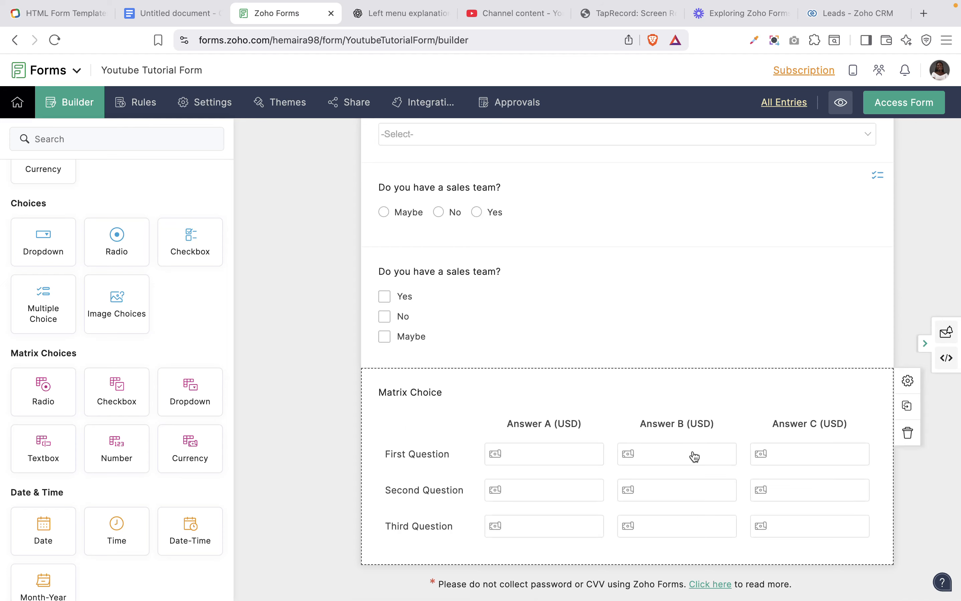
- Open the Currency matrix field's properties and set its label to "Company Revenue"
click(587, 402)
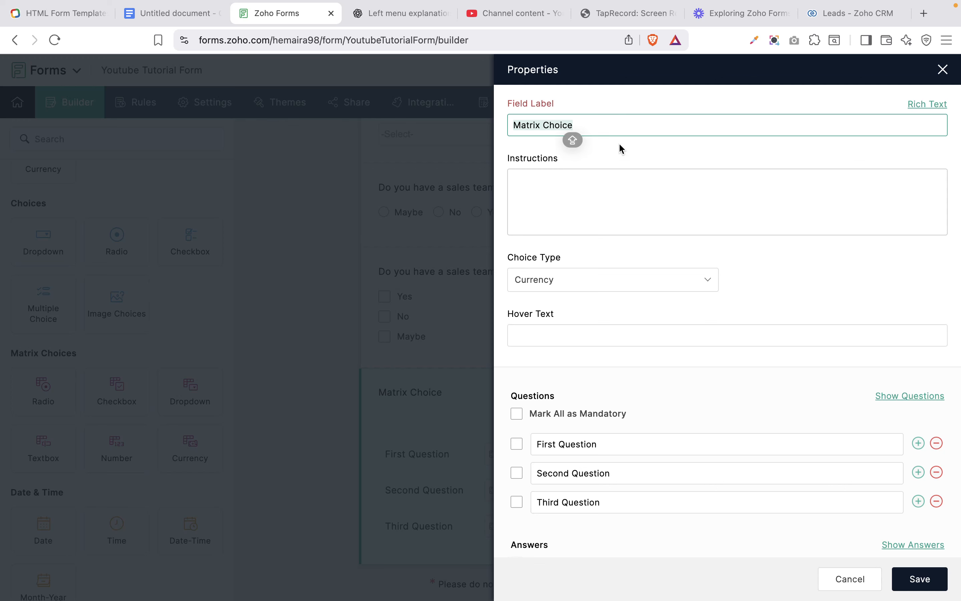
text(Compan)
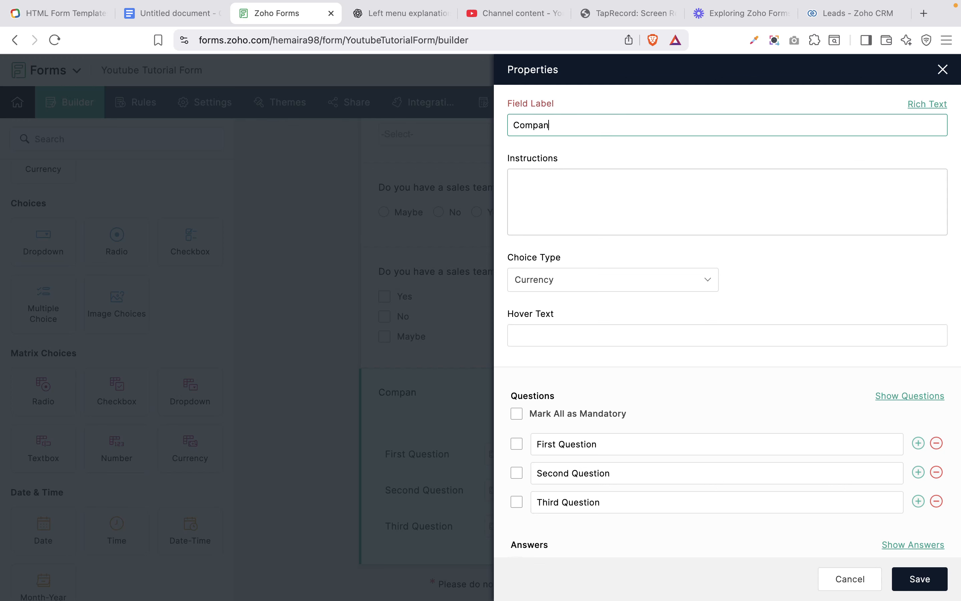
text(y Revenue)
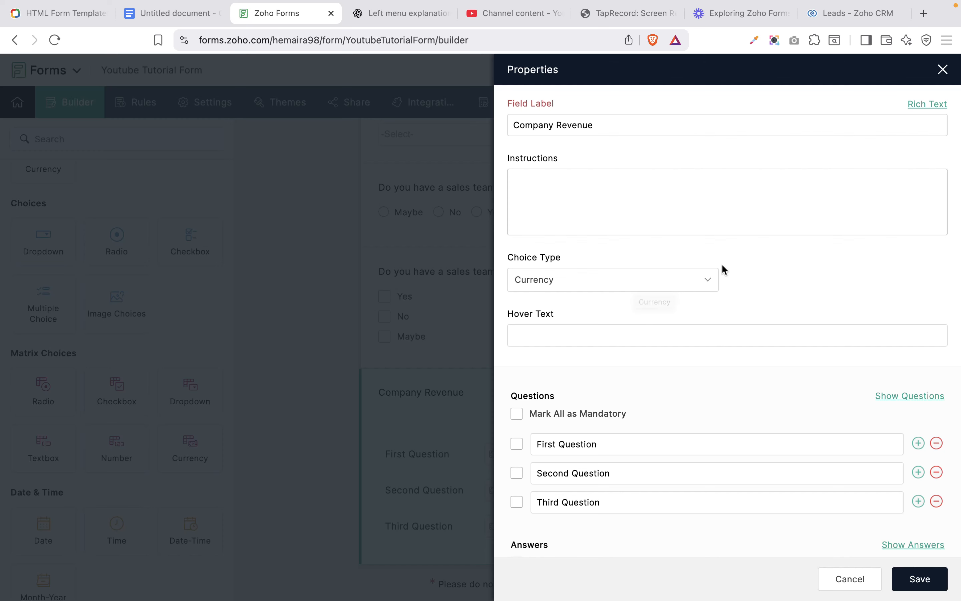
- Rename the three matrix questions as "Sales Revenue", "Expenses" and "Profit"
scroll(673, 351, down, 5)
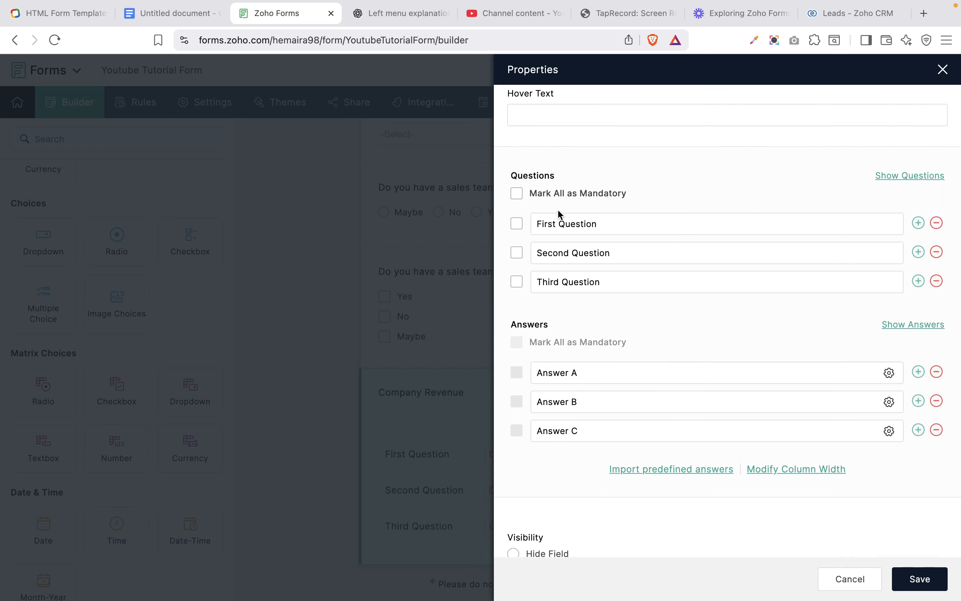
triple_click(568, 219)
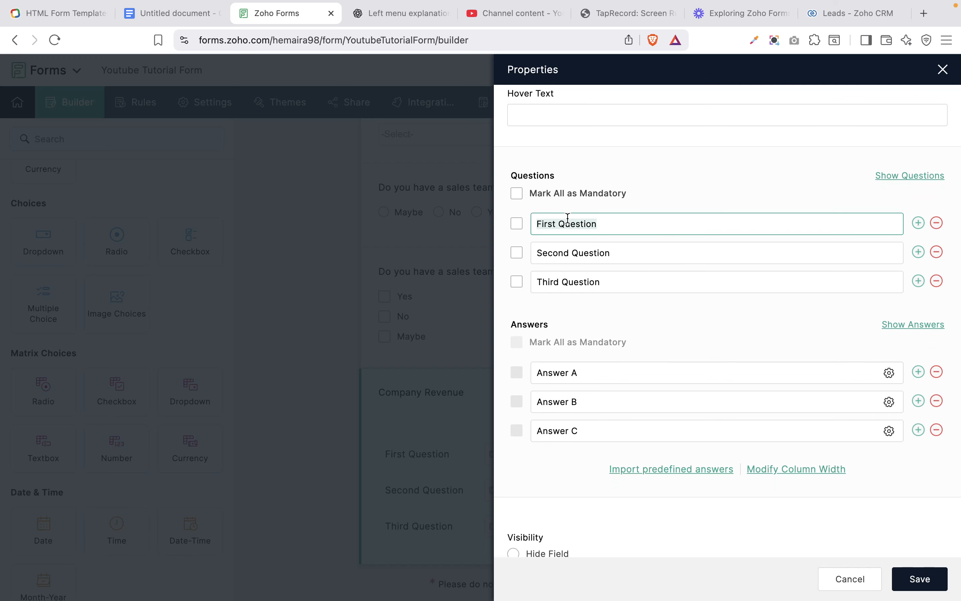
text(Sales Revenue)
click(578, 253)
triple_click(581, 256)
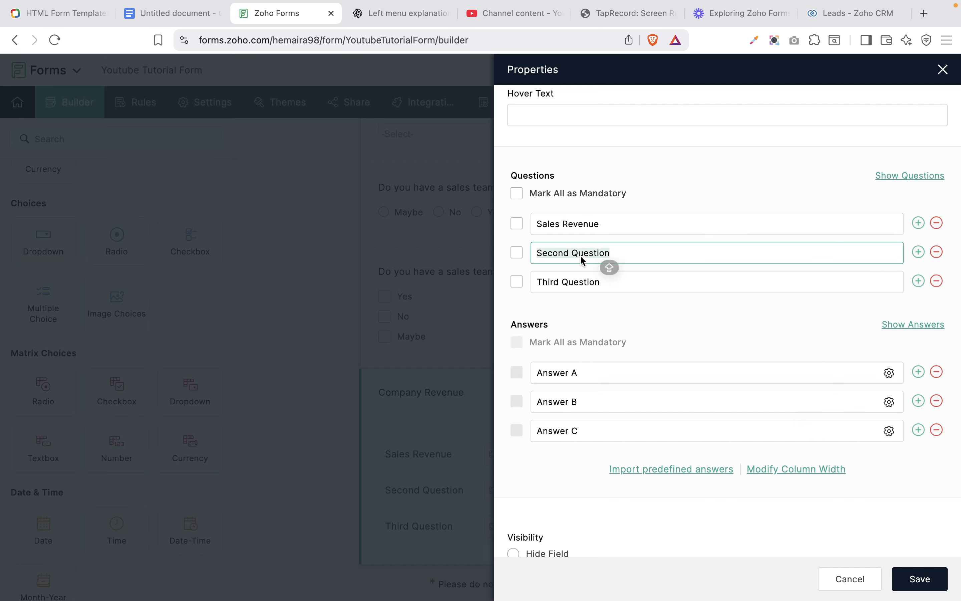
text(Expense)
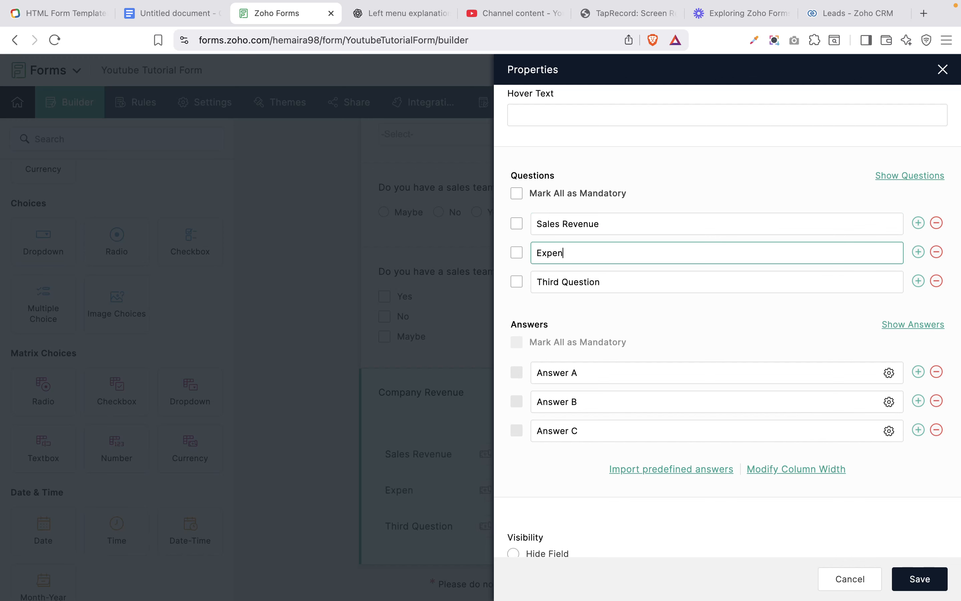
triple_click(592, 277)
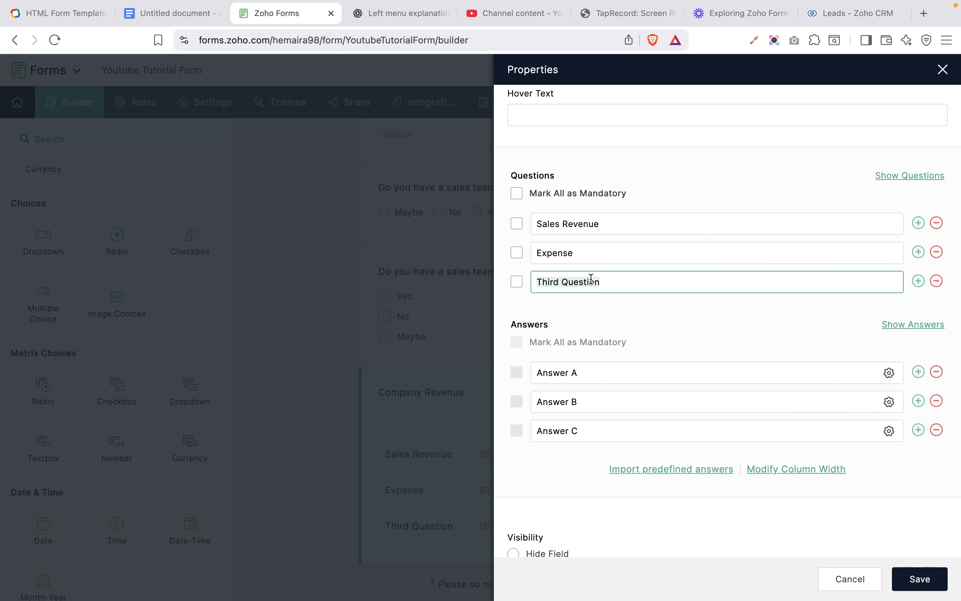
text(Profit)
click(598, 253)
text(s)
- Rename the three matrix answers as "Lat Year", "This Year" and "Next Year", leaving no extra answer row
triple_click(607, 380)
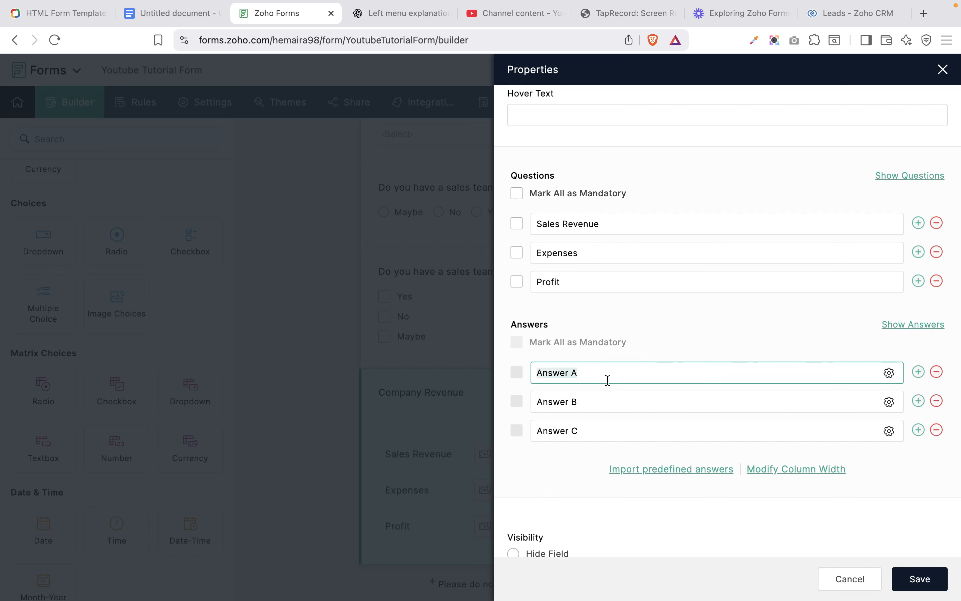
text(Lat Year)
triple_click(634, 409)
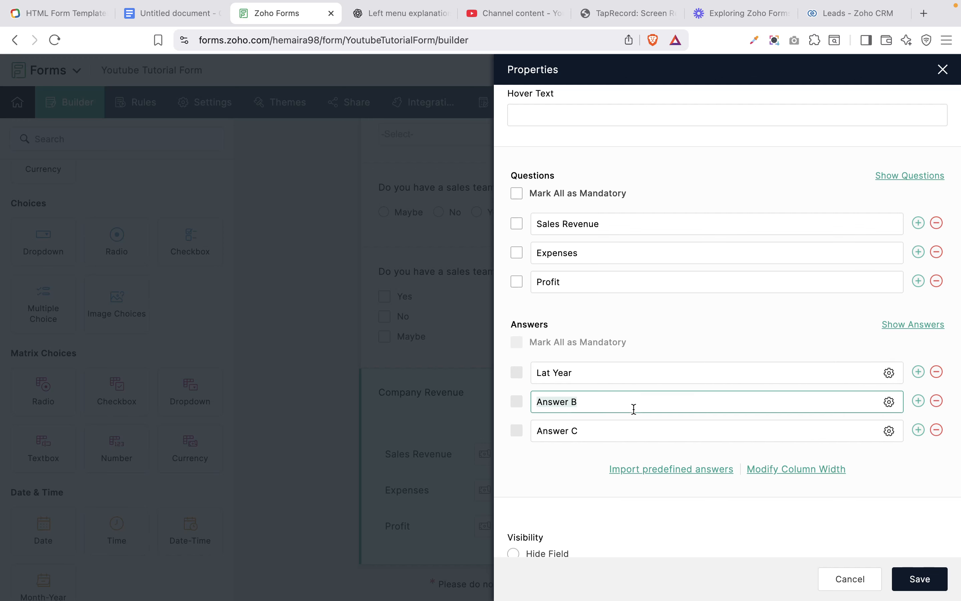
text(This Year)
double_click(643, 426)
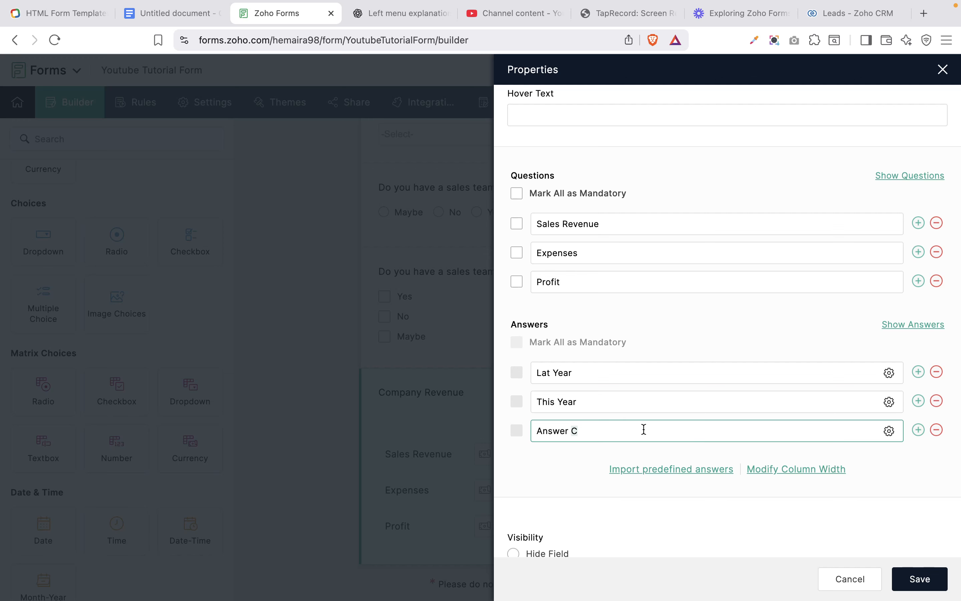
triple_click(644, 429)
text(Next Year)
click(922, 434)
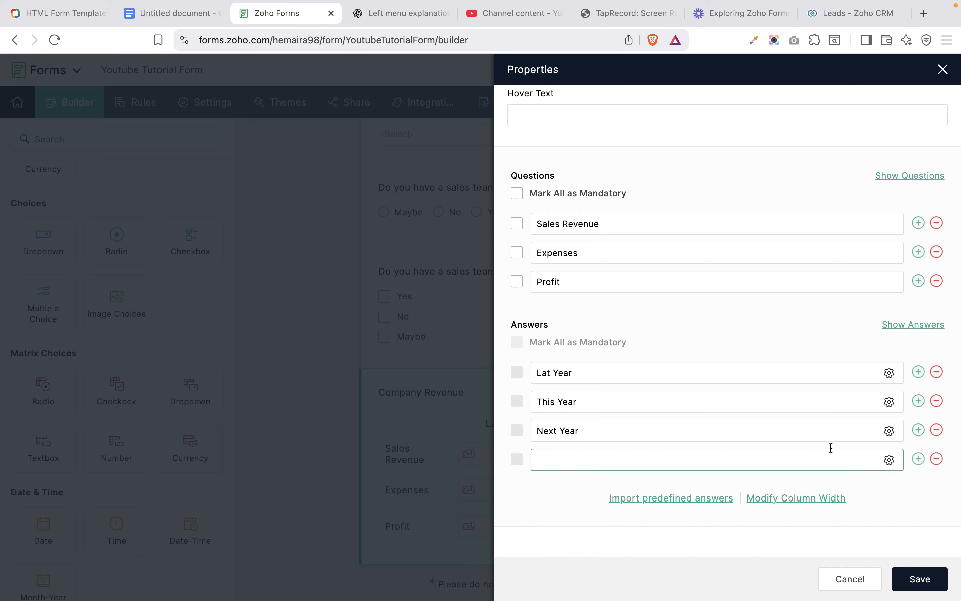
click(937, 459)
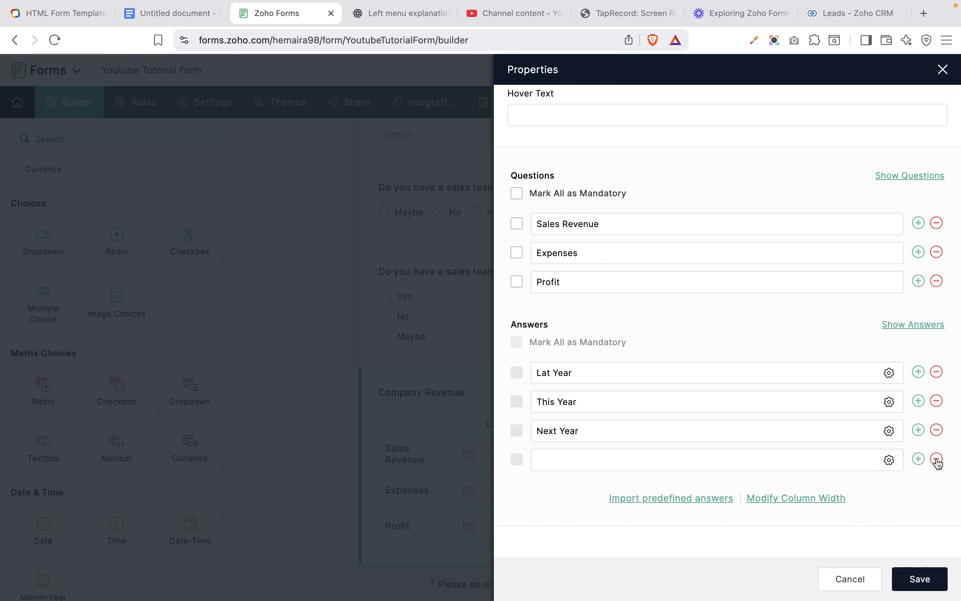
- Widen the "Lat Year" answer column slightly and save the Company Revenue matrix to the form
click(812, 469)
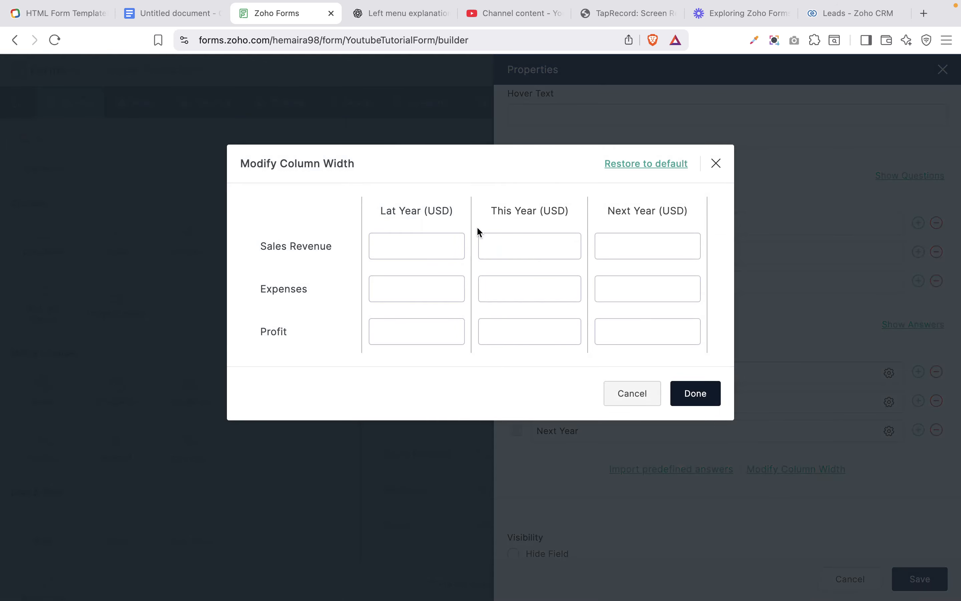
drag(468, 212, 495, 213)
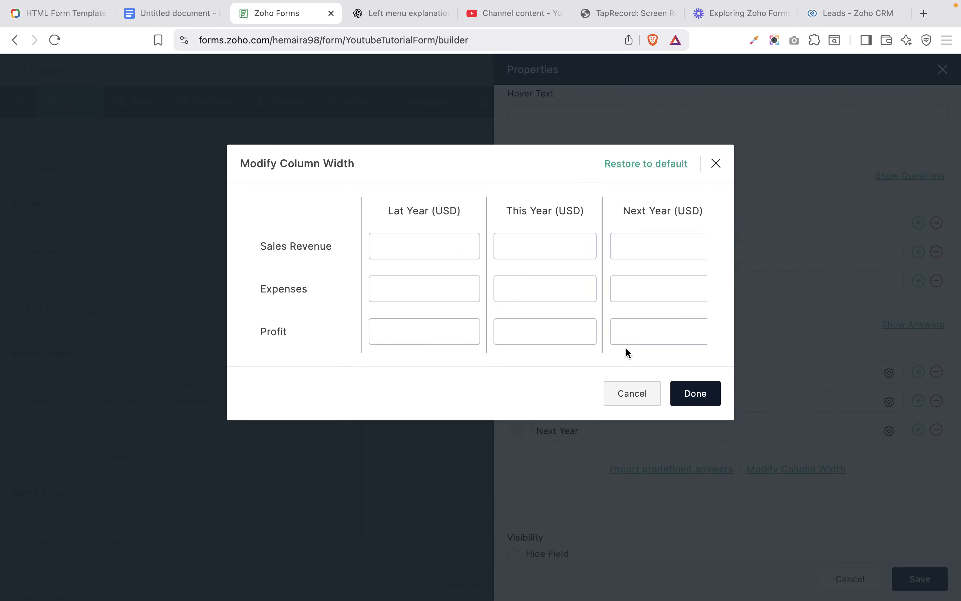
click(695, 394)
scroll(751, 393, down, 2)
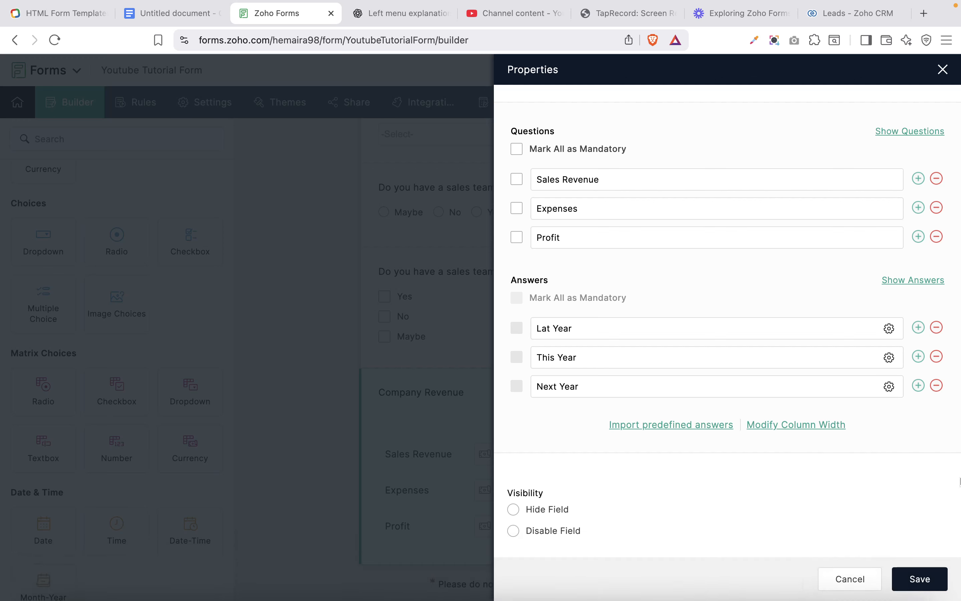
click(921, 587)
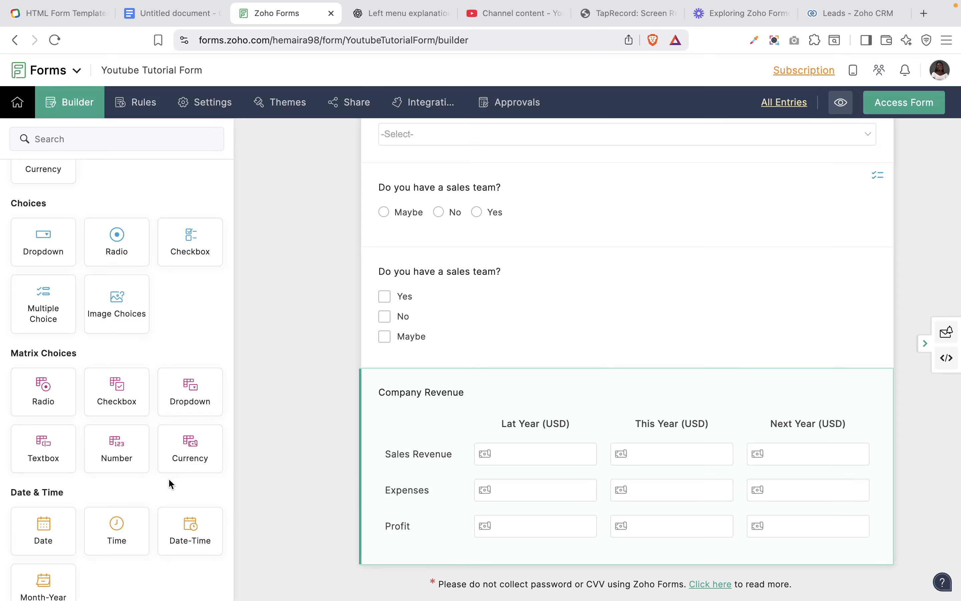
- Add a Date field below the Company Revenue matrix and review its properties without changing them
scroll(171, 484, down, 8)
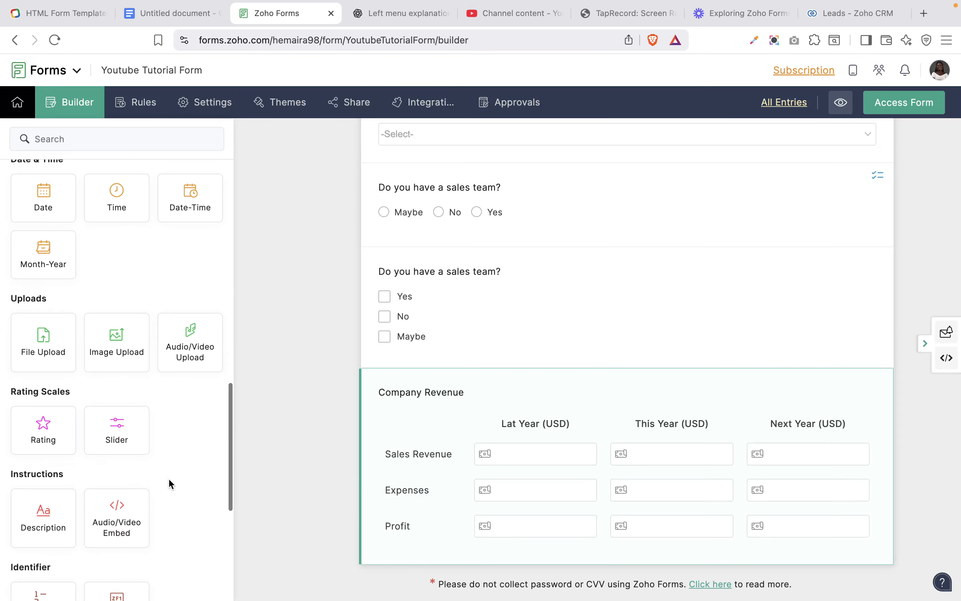
scroll(62, 208, up, 1)
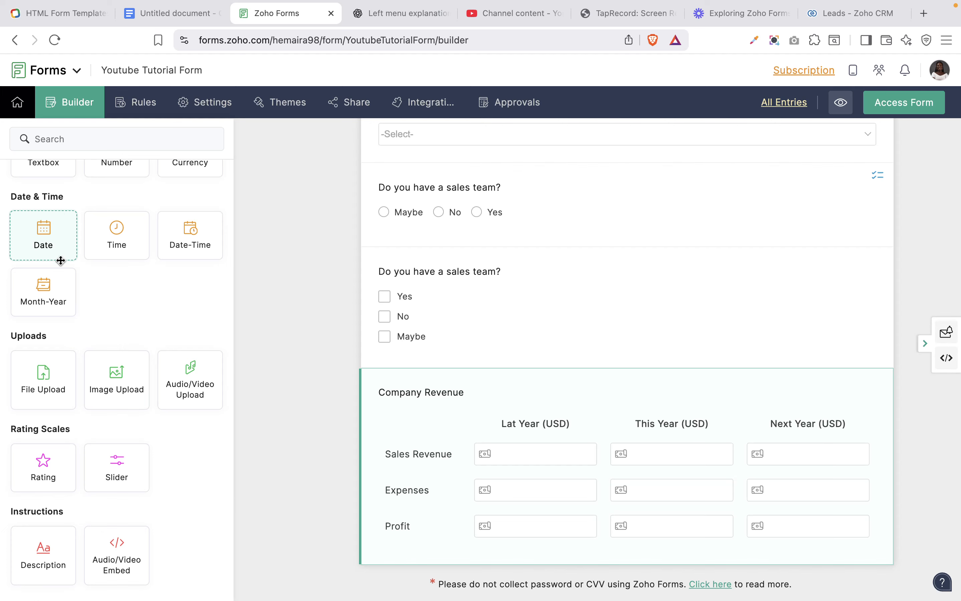
drag(43, 238, 388, 526)
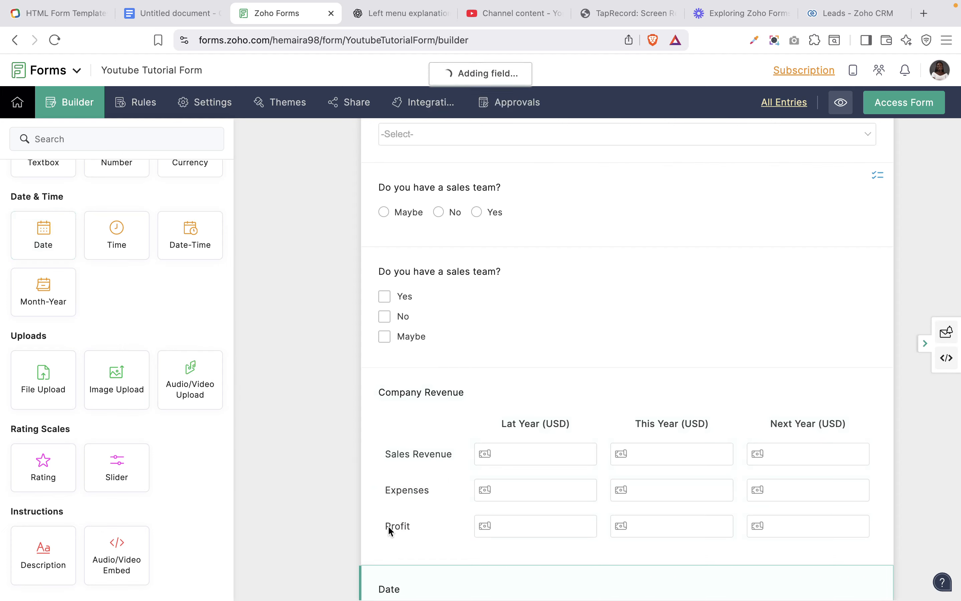
scroll(388, 528, down, 2)
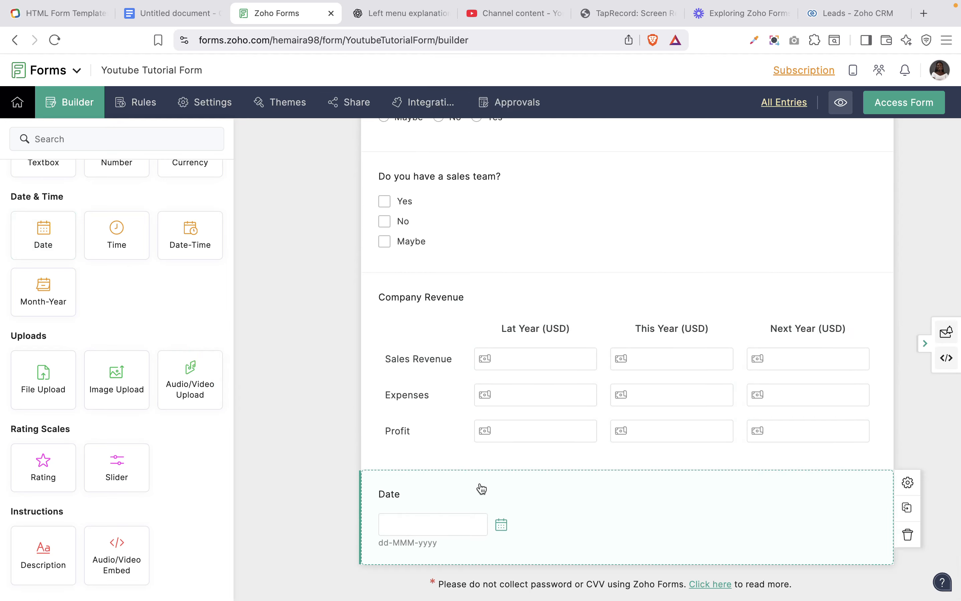
click(481, 488)
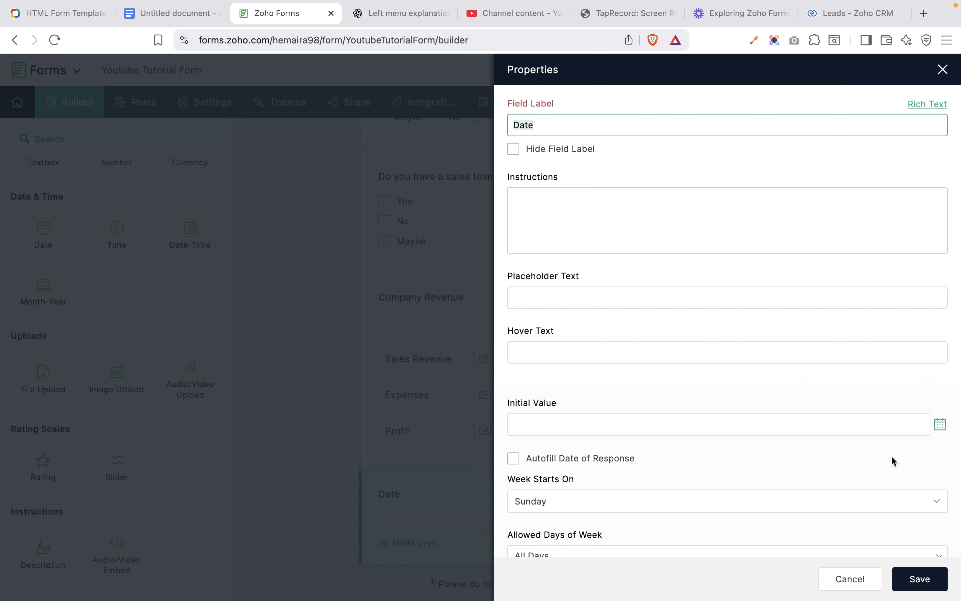
scroll(894, 461, down, 10)
scroll(894, 461, down, 1)
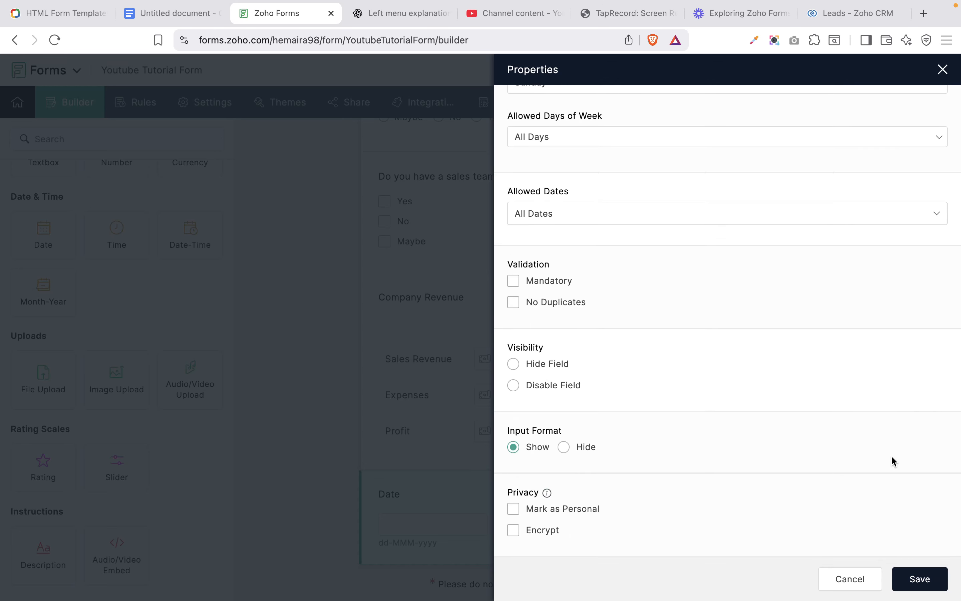
click(943, 70)
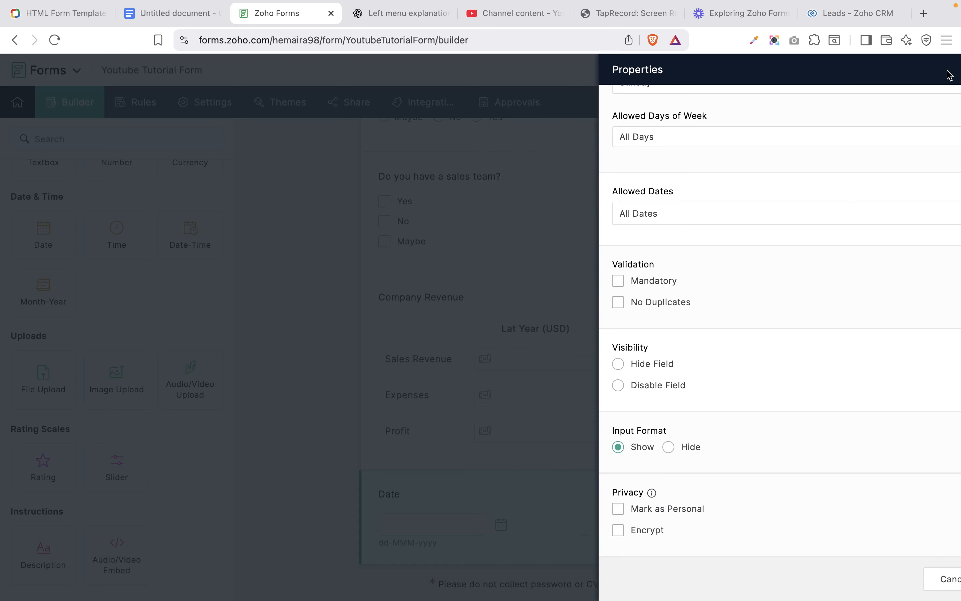
- Add a Time field below the Date field and set its label to "Demo Time"
drag(96, 240, 386, 523)
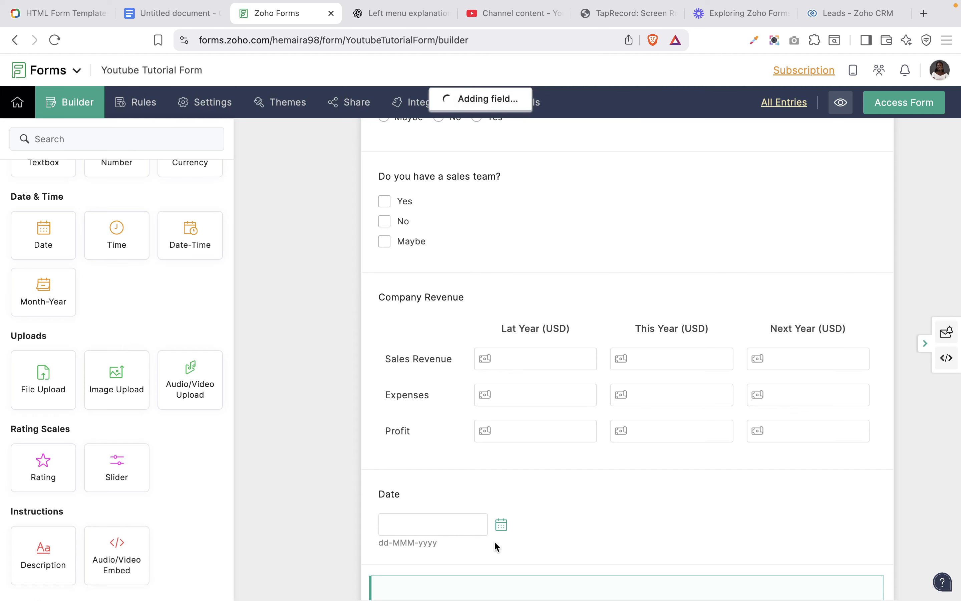
scroll(597, 563, down, 3)
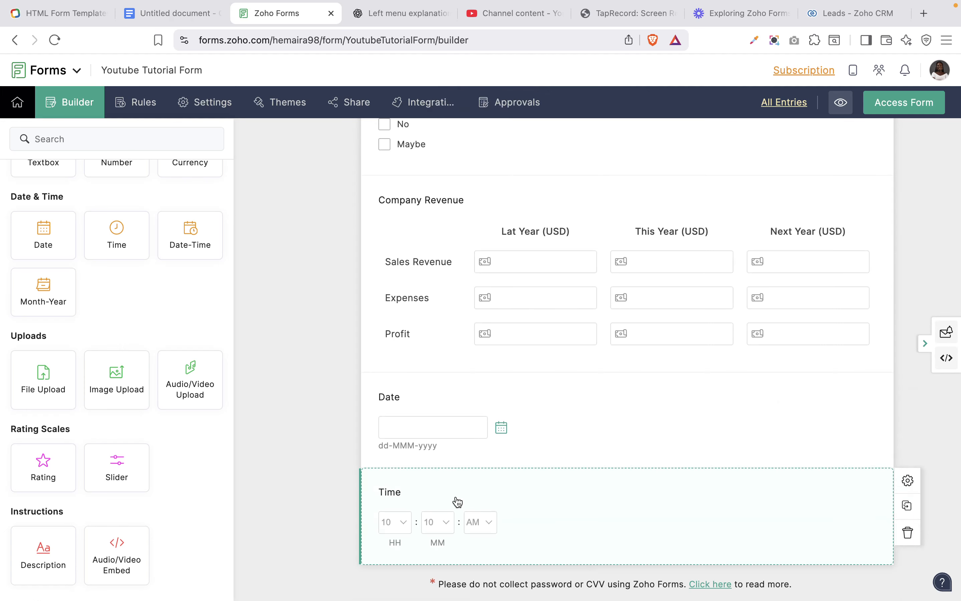
click(598, 515)
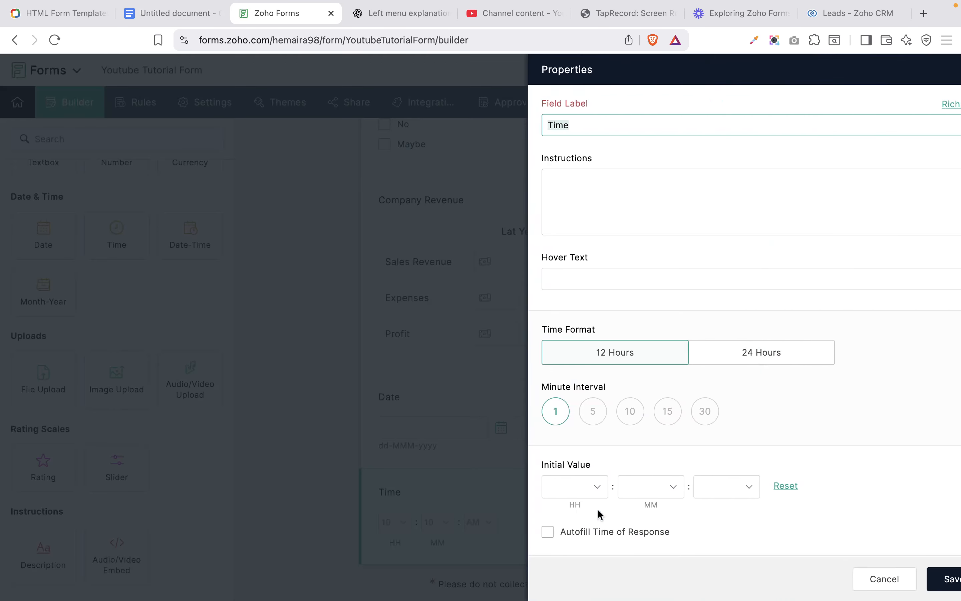
click(516, 124)
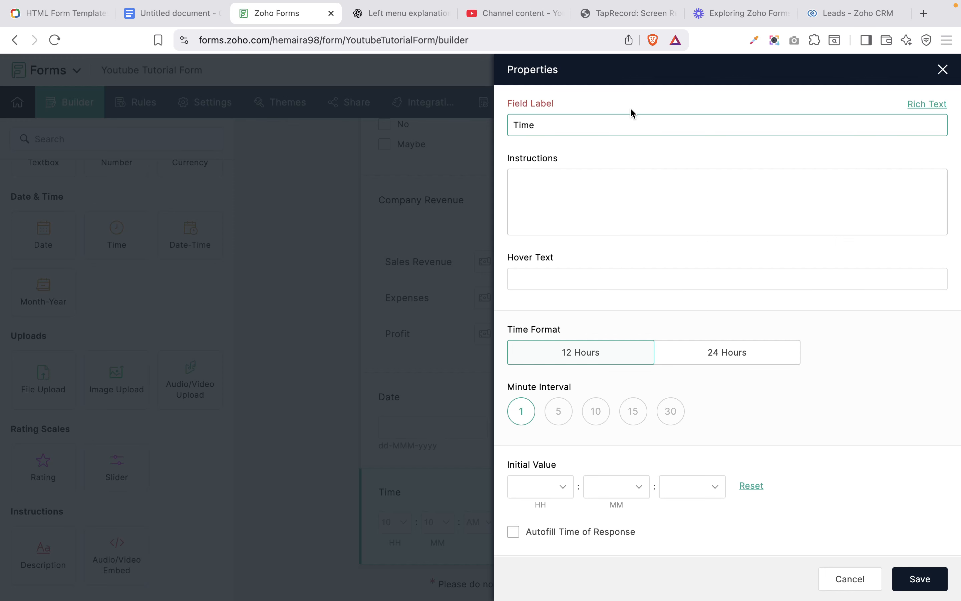
text(Demo)
- Set the Demo Time field to the 24 Hours format with a minute interval of 10
scroll(752, 242, down, 5)
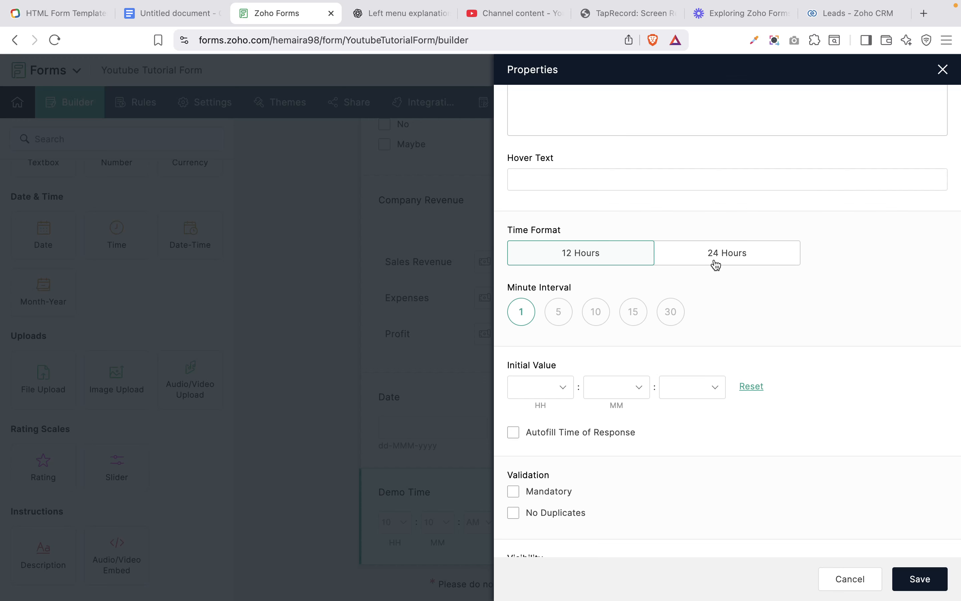
click(728, 259)
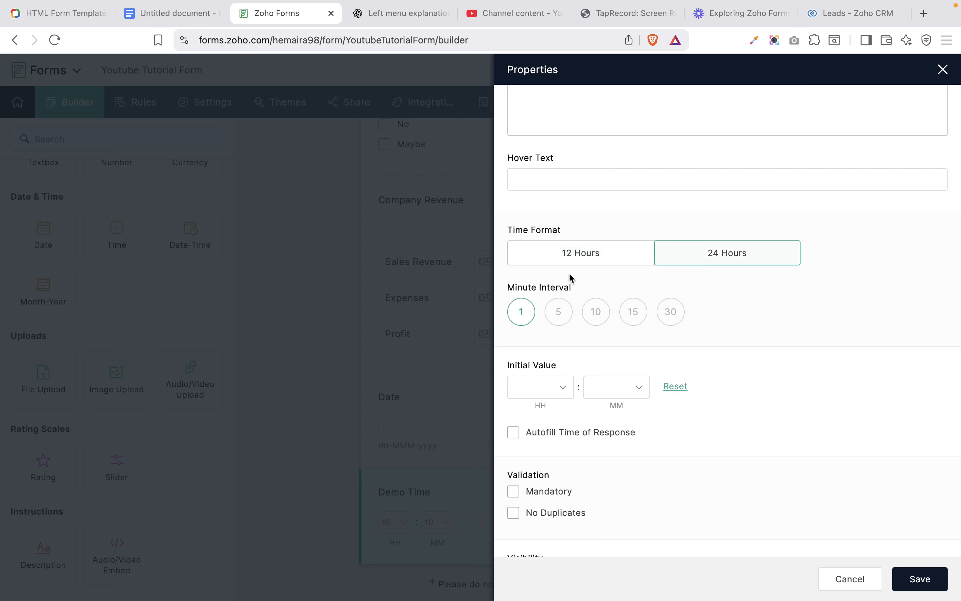
click(606, 320)
click(635, 318)
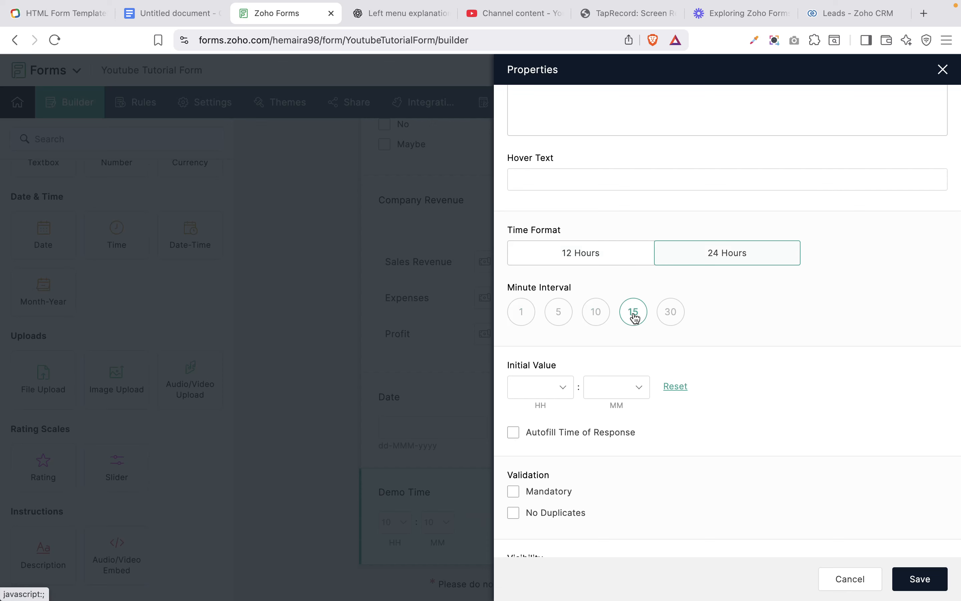
click(668, 317)
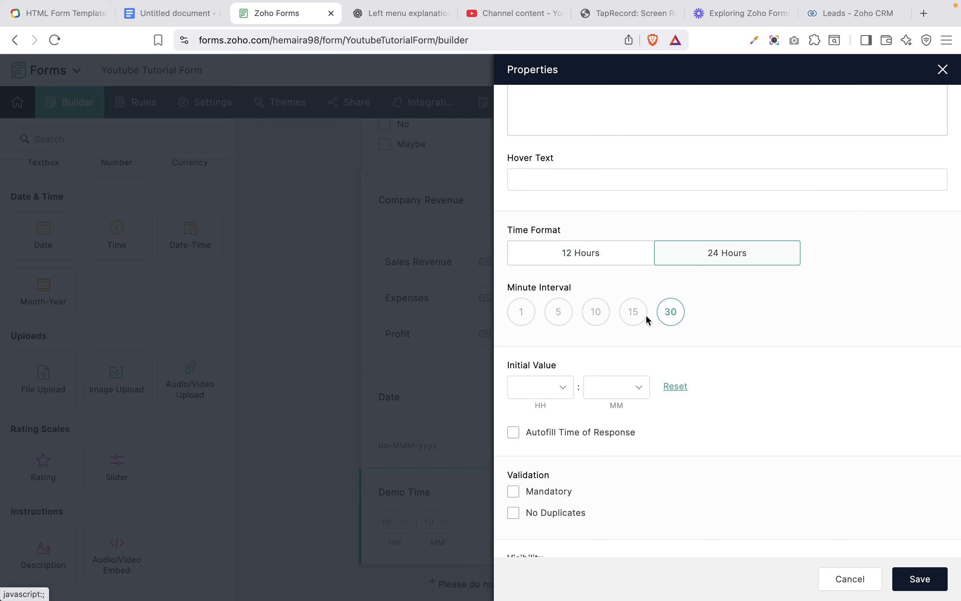
click(533, 318)
click(556, 319)
click(596, 317)
- Give the Demo Time field an initial value with 10 as the hour and a chosen minute
scroll(598, 329, down, 4)
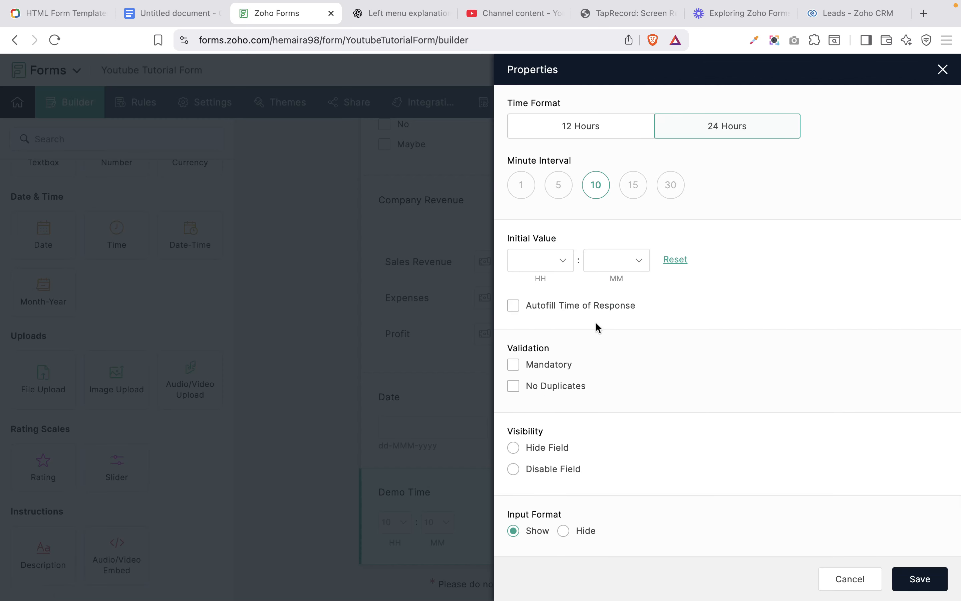
click(546, 263)
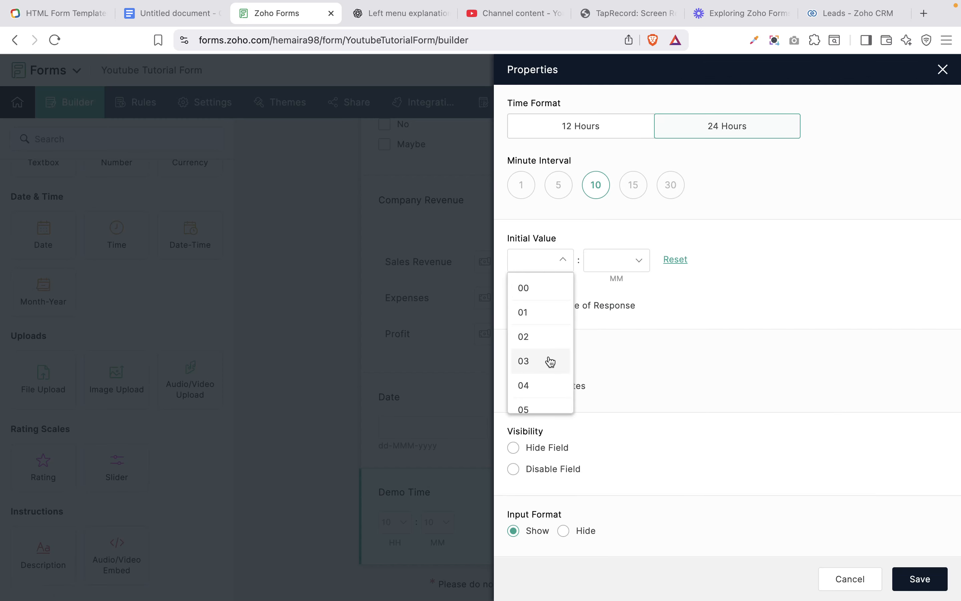
scroll(542, 389, down, 10)
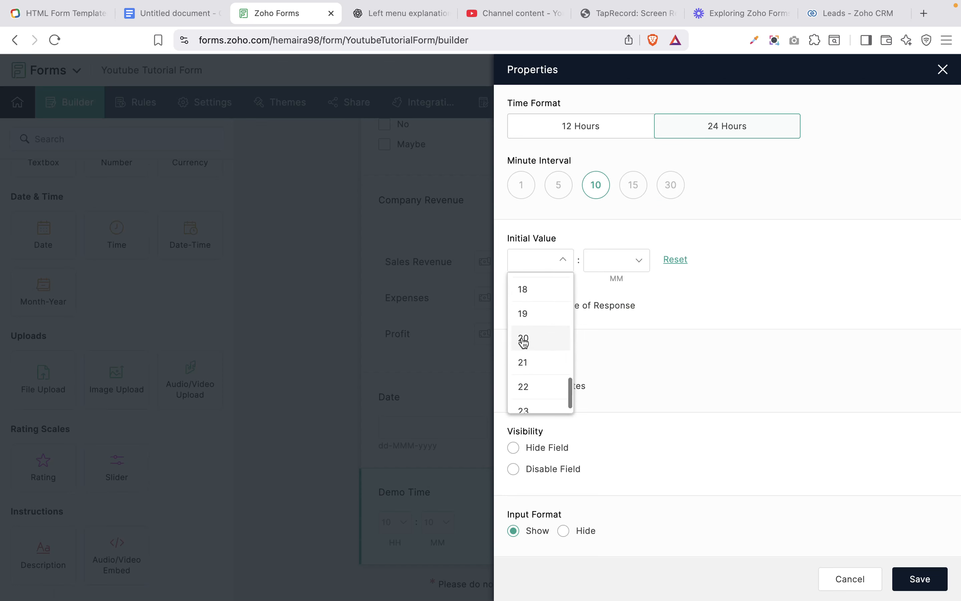
scroll(524, 334, up, 5)
click(524, 314)
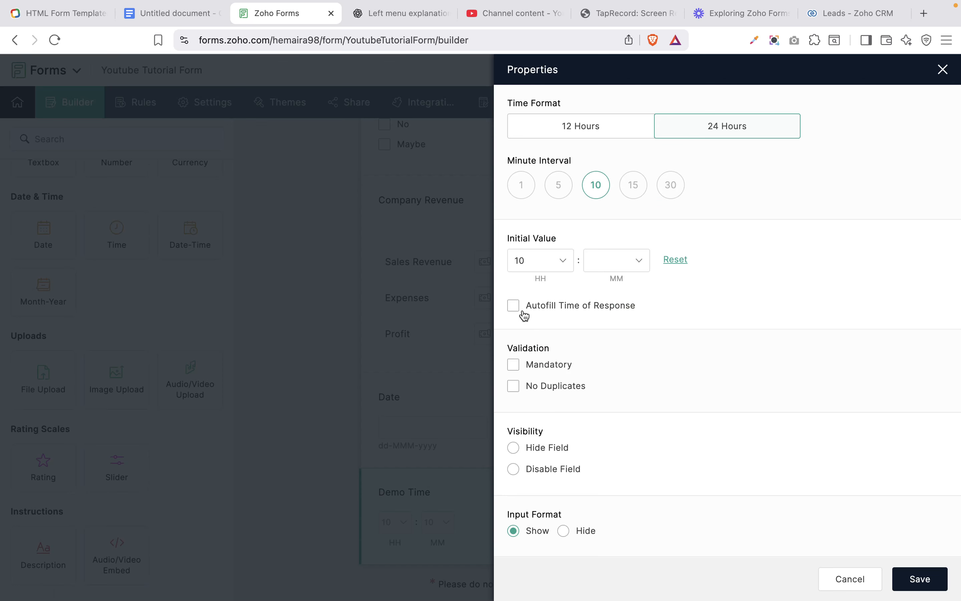
click(629, 265)
click(611, 299)
- Enable autofilling the time of response for the Demo Time field and save its properties
click(514, 306)
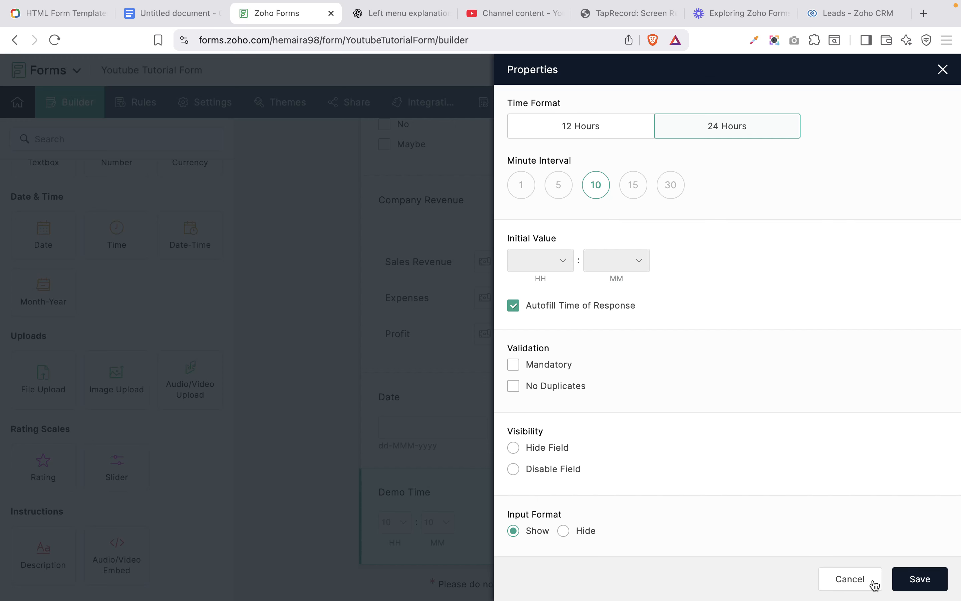
click(933, 583)
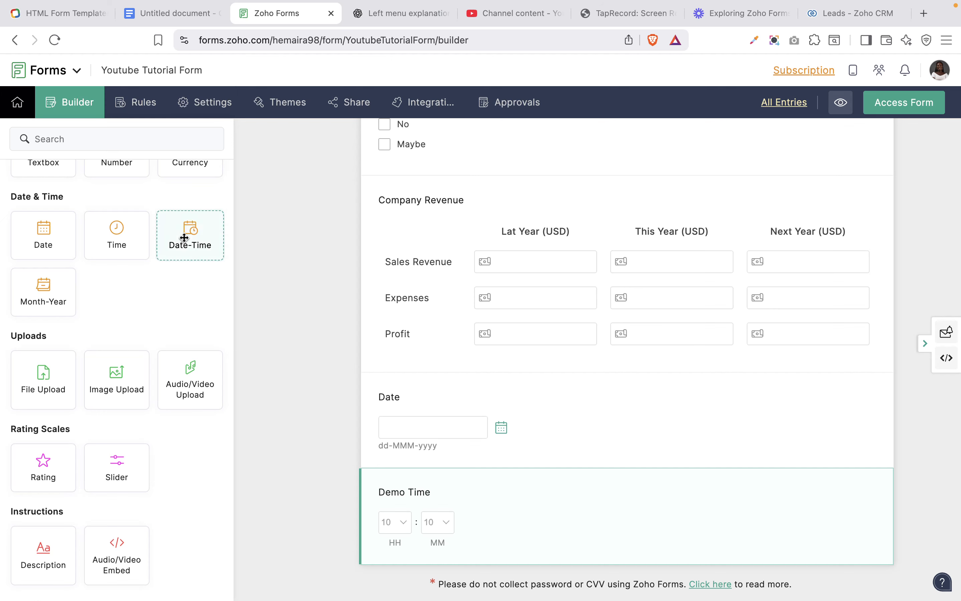
- Add a Date-Time field below Demo Time and set its label to "Meeting Date and Time"
drag(184, 238, 400, 537)
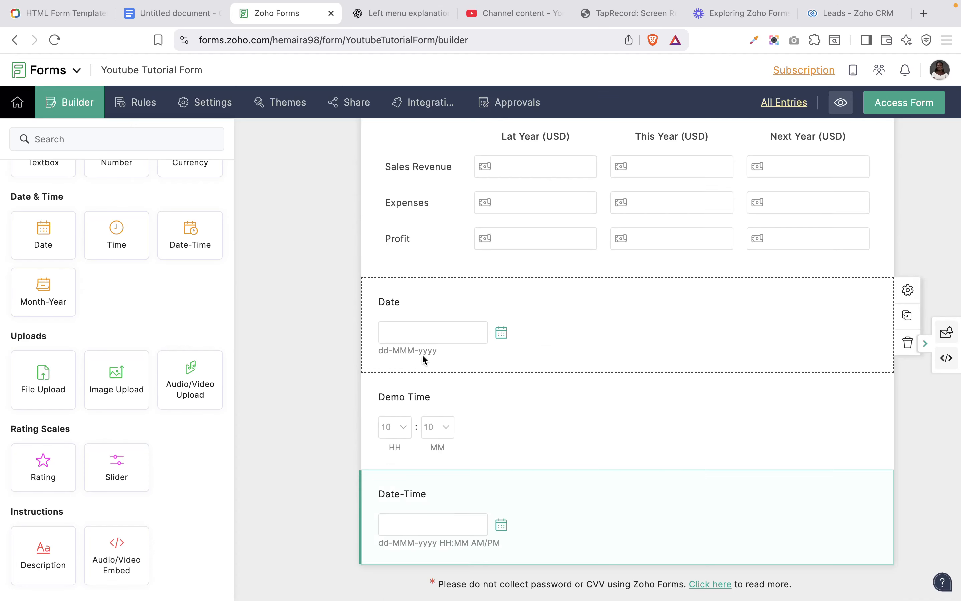
click(564, 521)
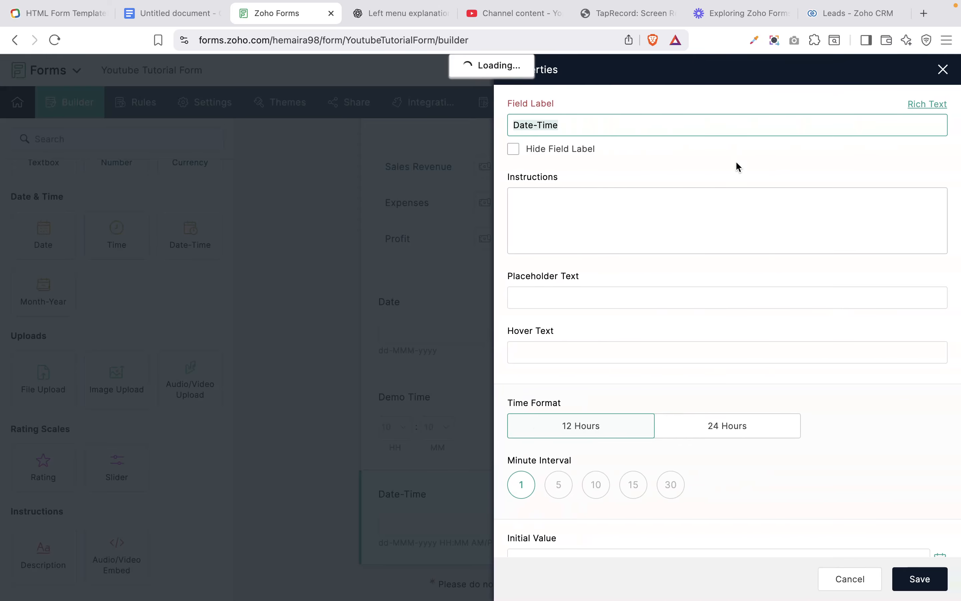
click(599, 126)
double_click(599, 126)
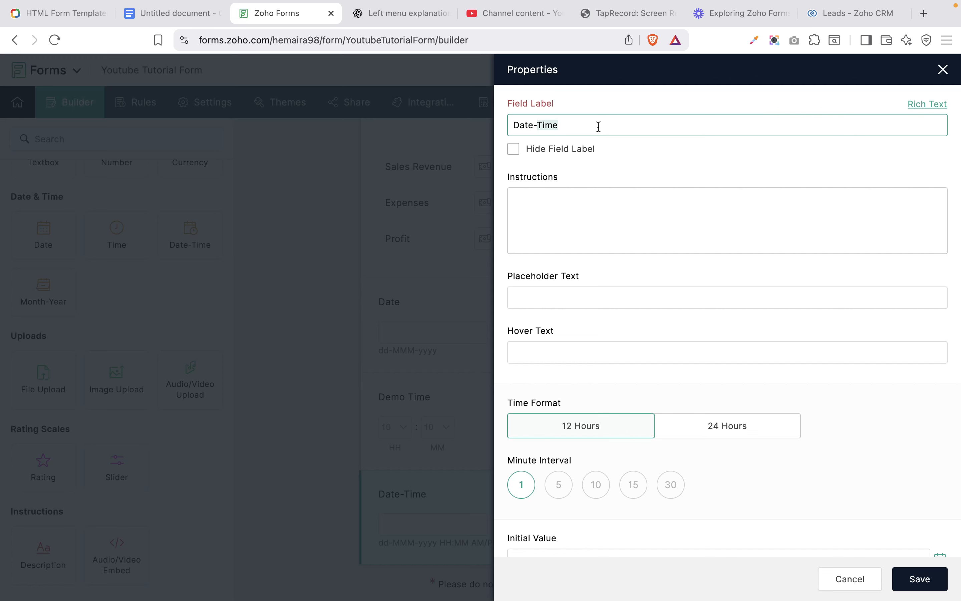
triple_click(600, 126)
text(Meeting Date and )
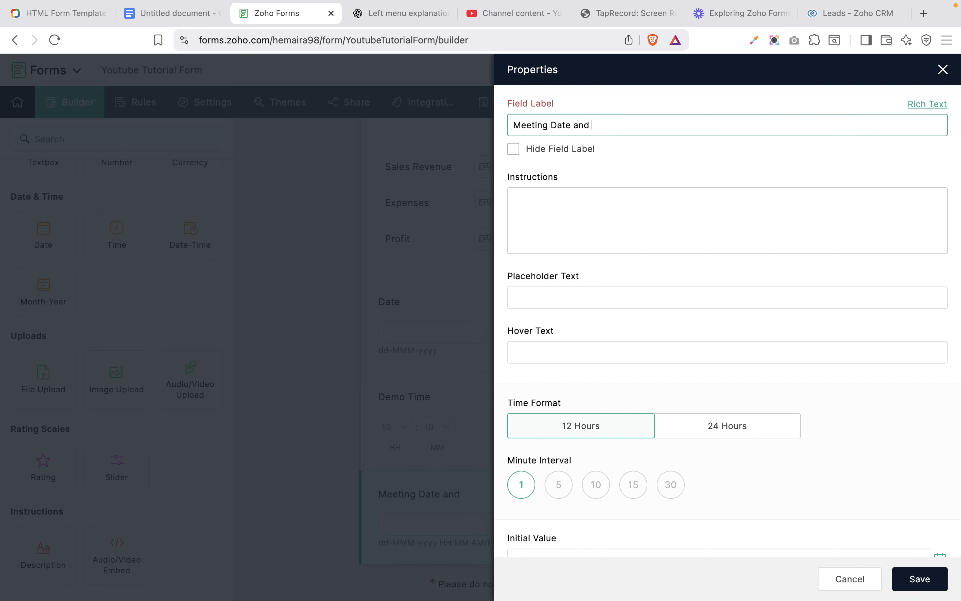
text(time)
click(596, 125)
key(BackSpace)
text(T)
- Enable autofilling the date and time of response for the meeting field and start its week on Monday
scroll(589, 352, down, 7)
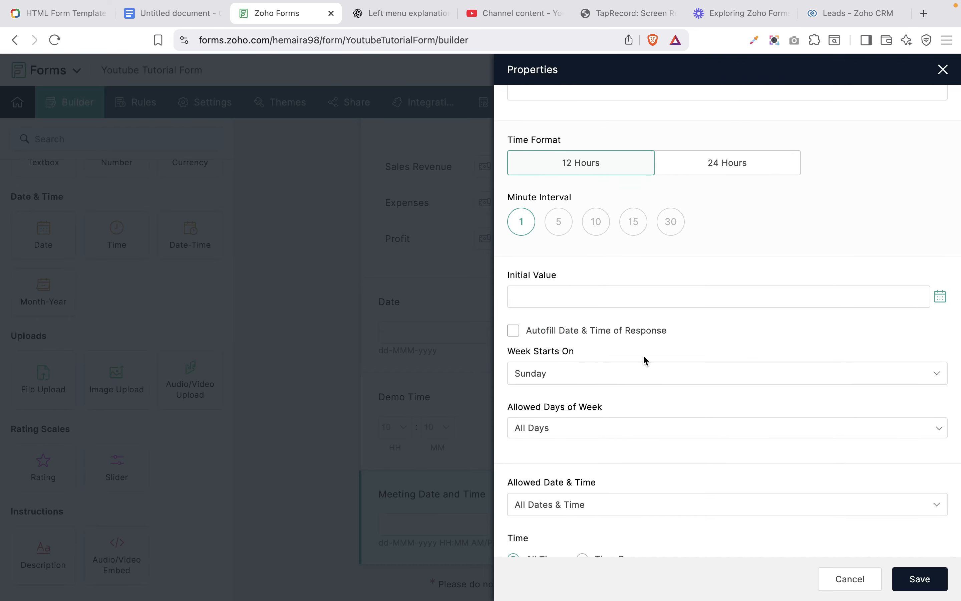
scroll(643, 356, down, 2)
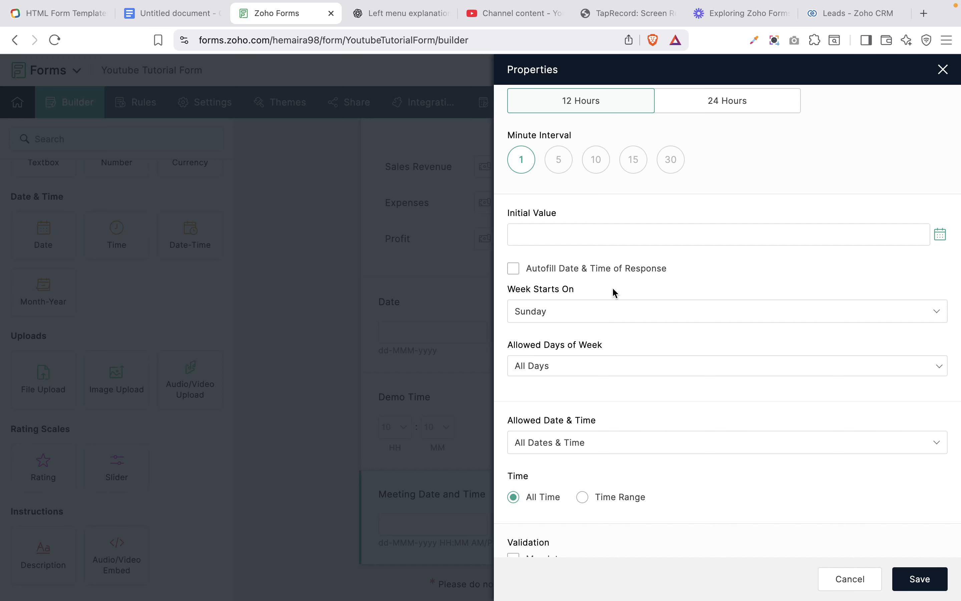
click(516, 269)
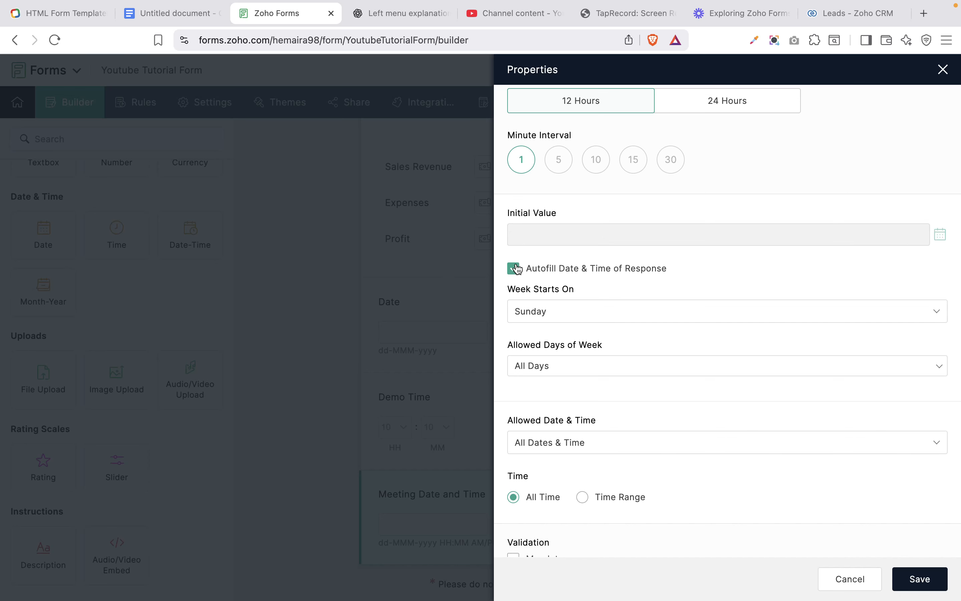
scroll(695, 305, down, 5)
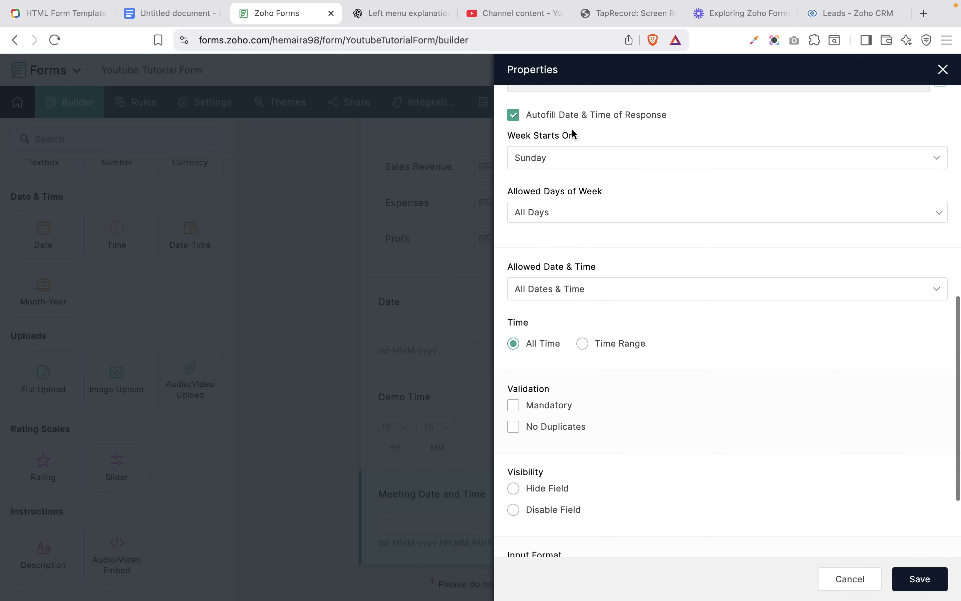
click(600, 158)
click(552, 211)
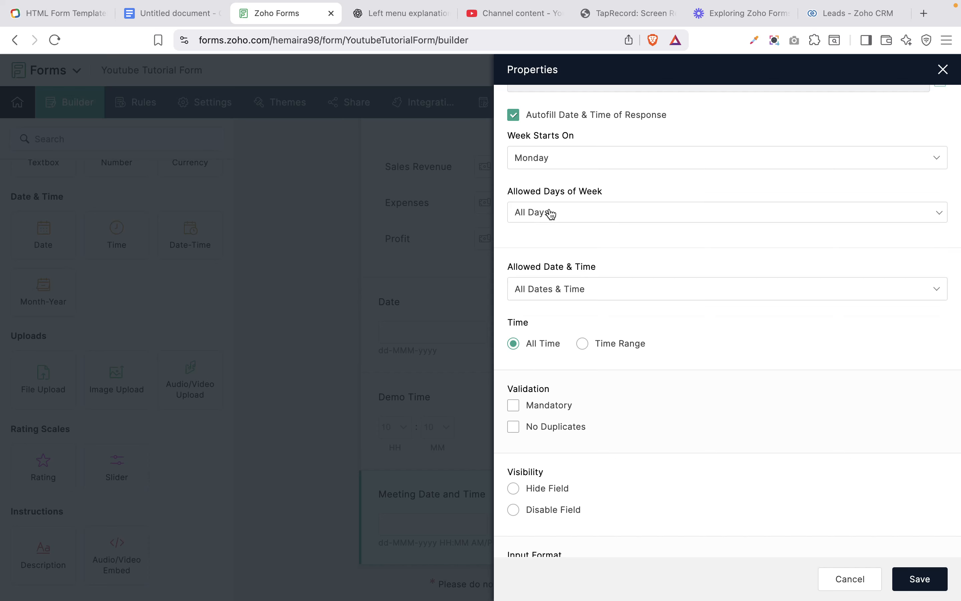
- Exclude Sunday and Saturday from the meeting field's allowed days of the week
click(551, 215)
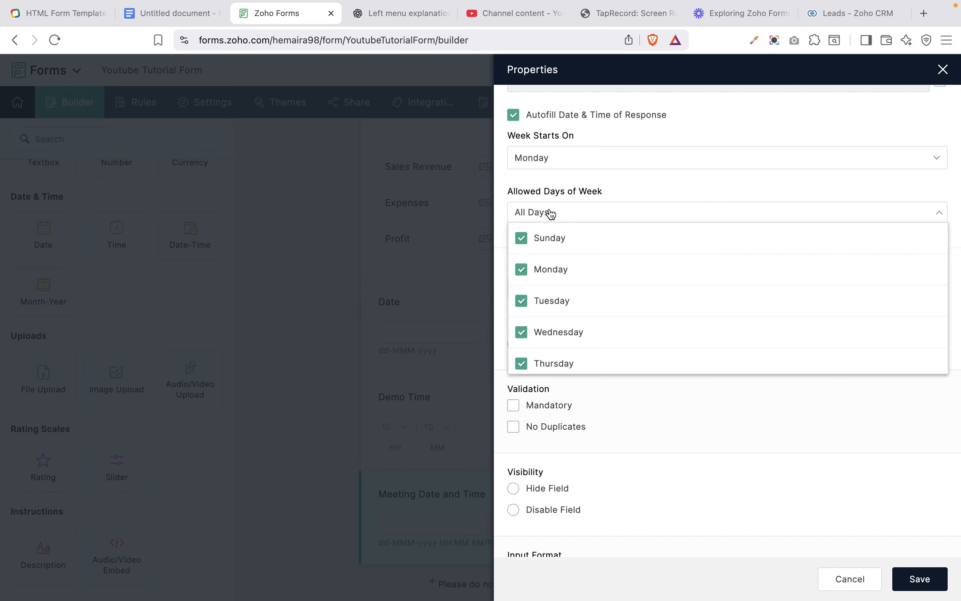
click(546, 238)
scroll(545, 240, down, 5)
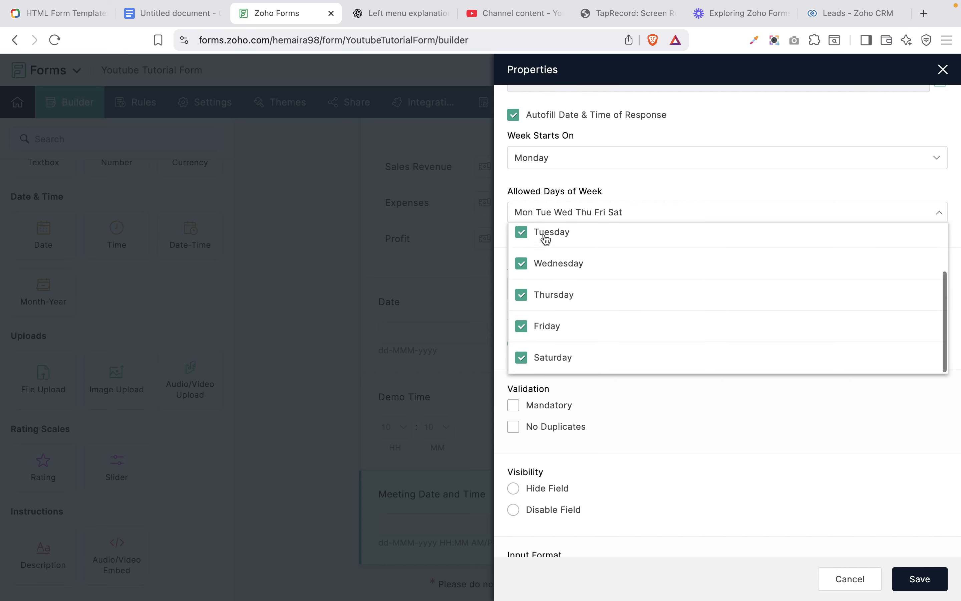
click(523, 237)
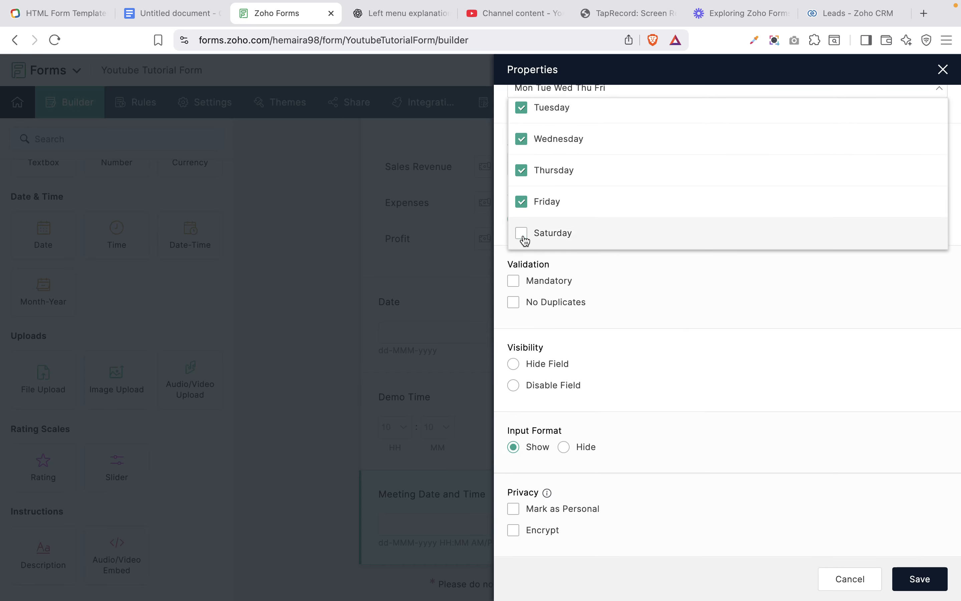
click(614, 266)
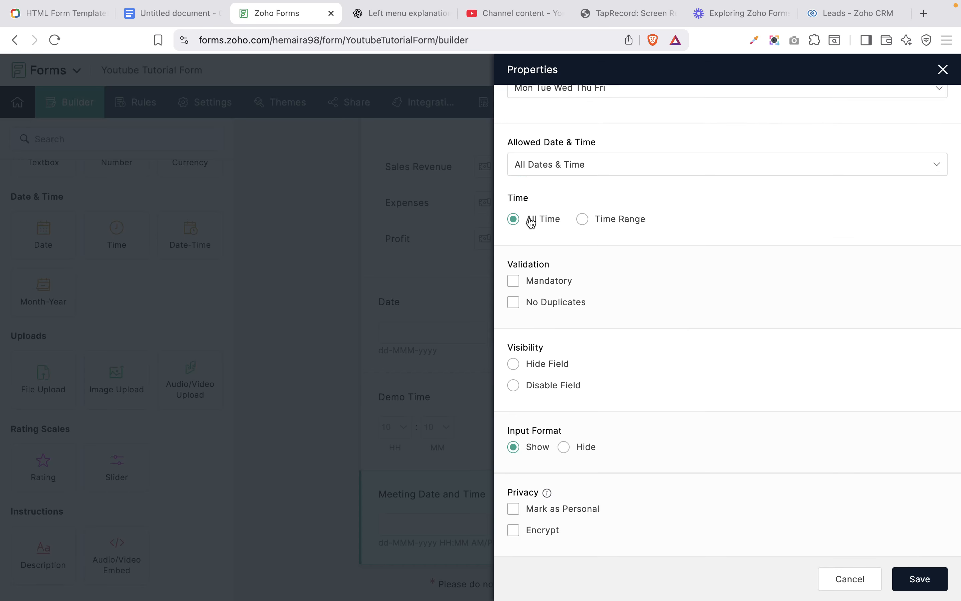
- Restrict the meeting field's allowed time to a time range and add a second range row
click(583, 219)
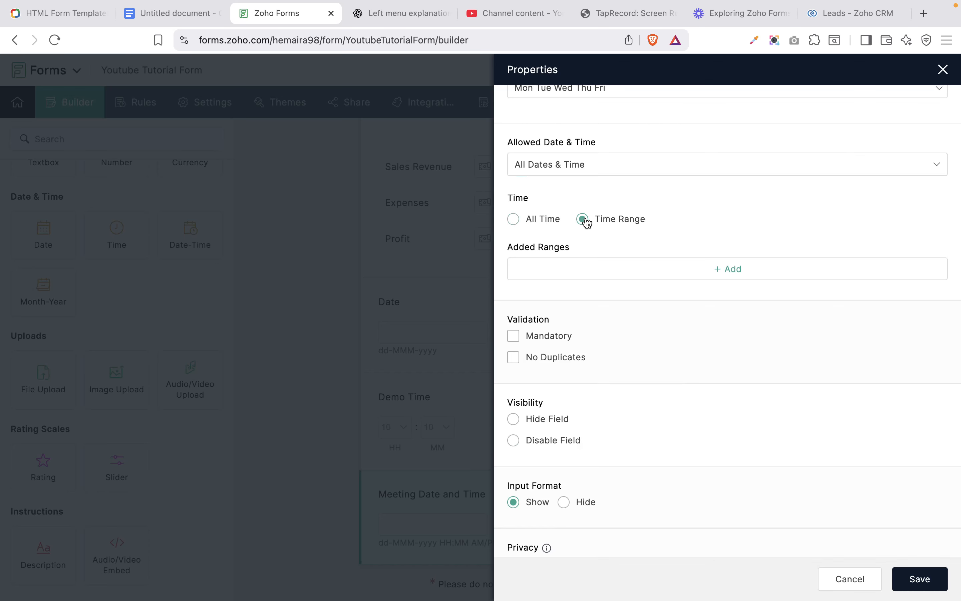
click(729, 270)
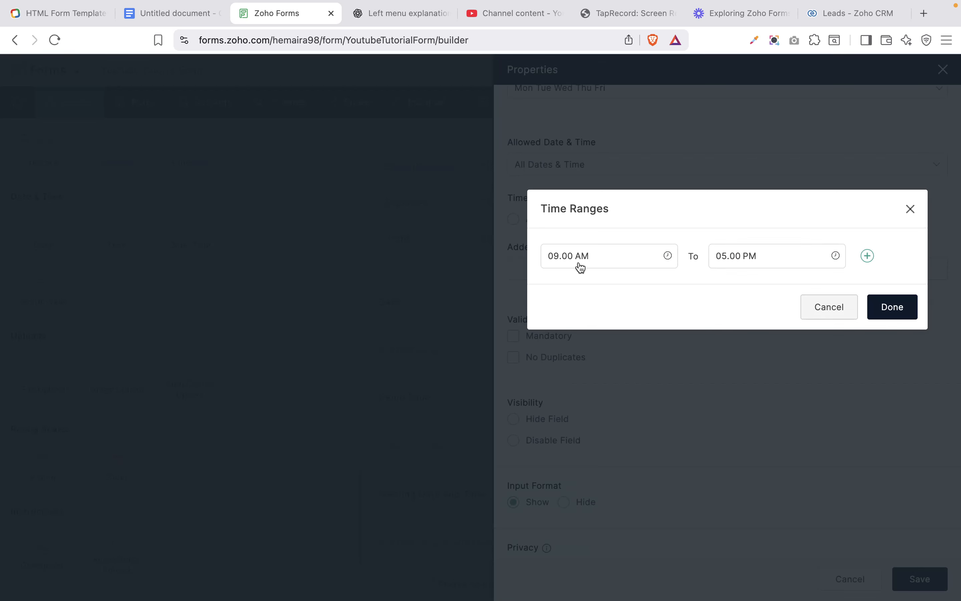
click(868, 257)
- Set the second time range to run from 07.00 AM to 11.00 AM
click(621, 298)
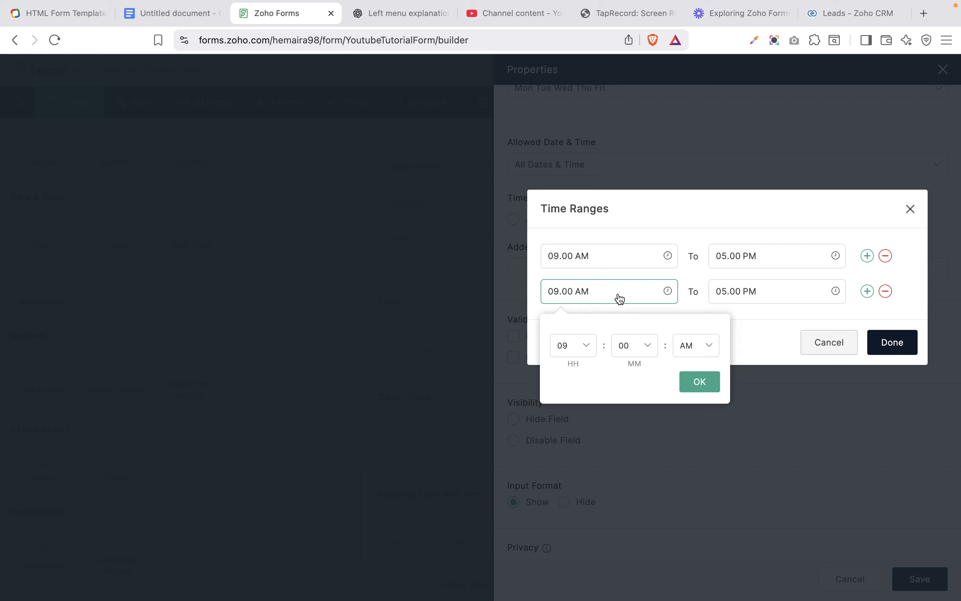
click(579, 347)
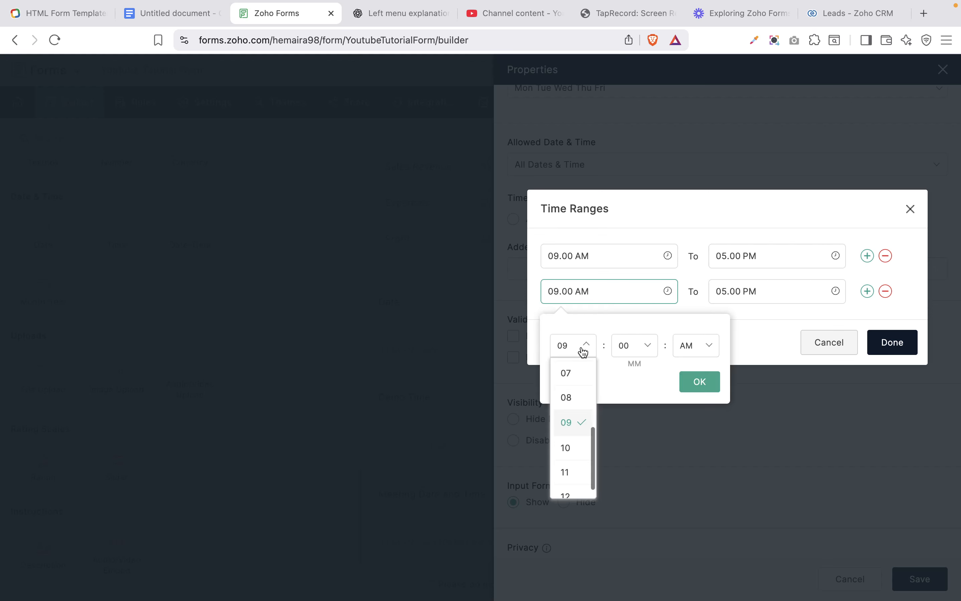
click(574, 371)
click(771, 294)
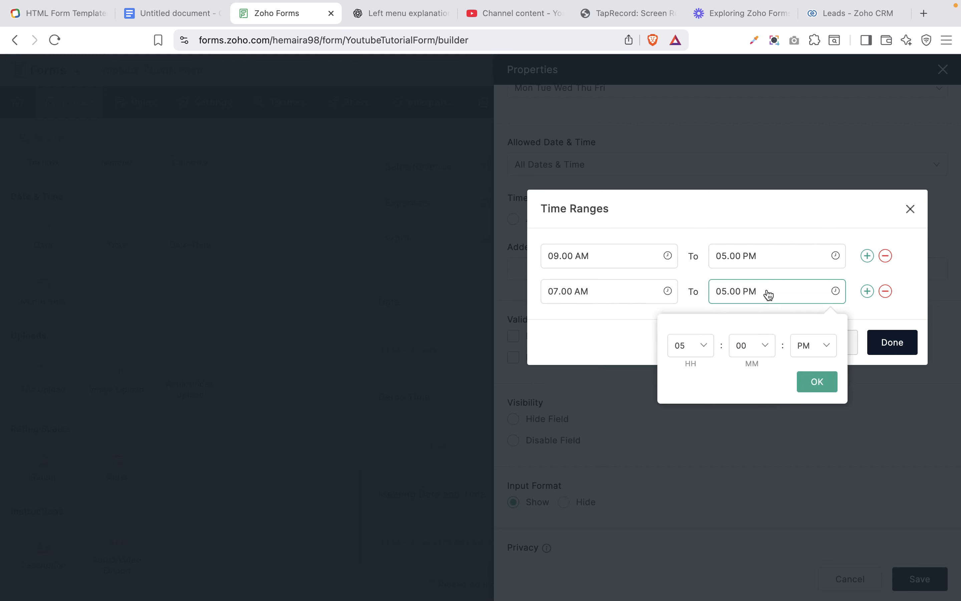
click(697, 346)
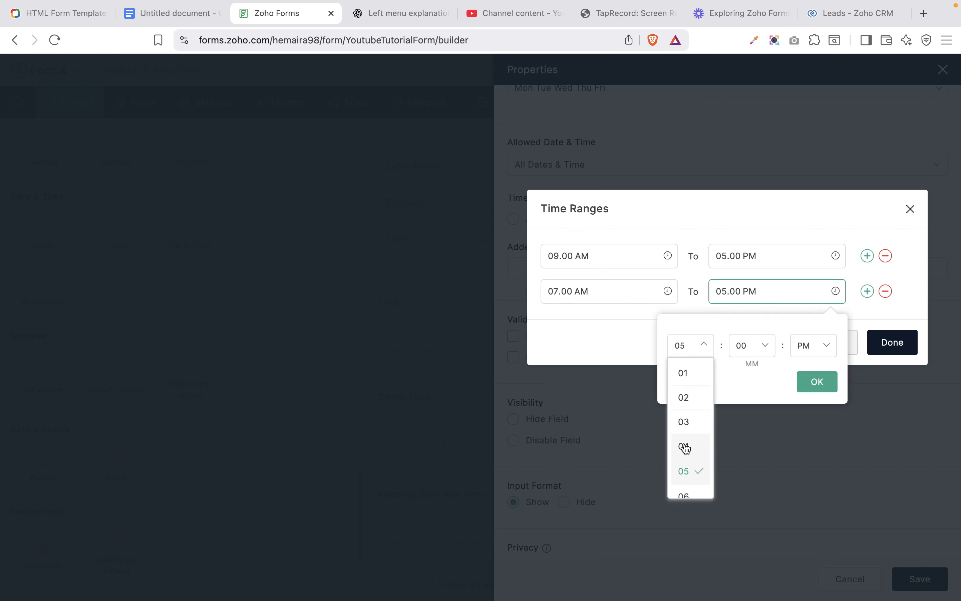
scroll(687, 447, down, 3)
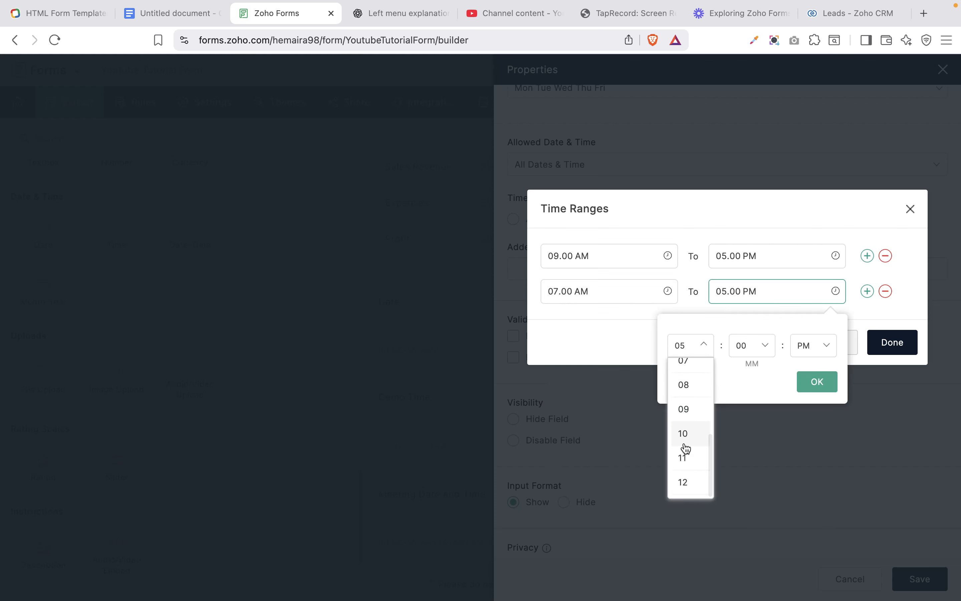
click(683, 460)
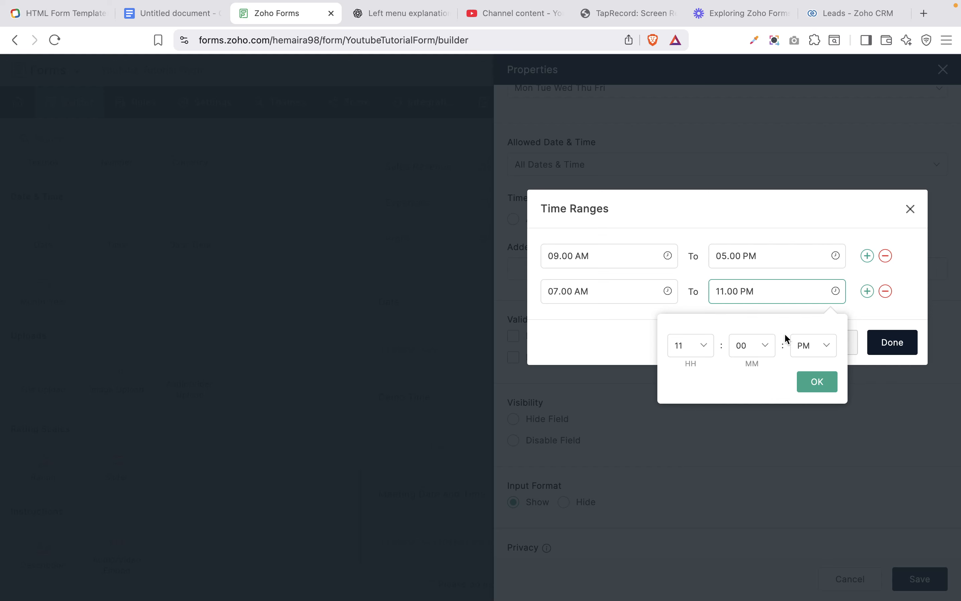
click(613, 337)
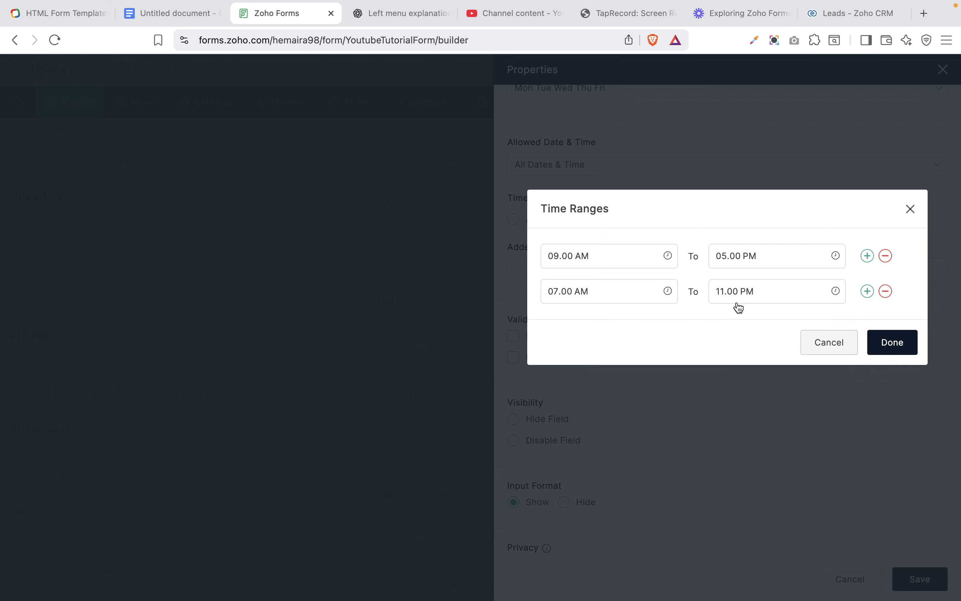
click(778, 298)
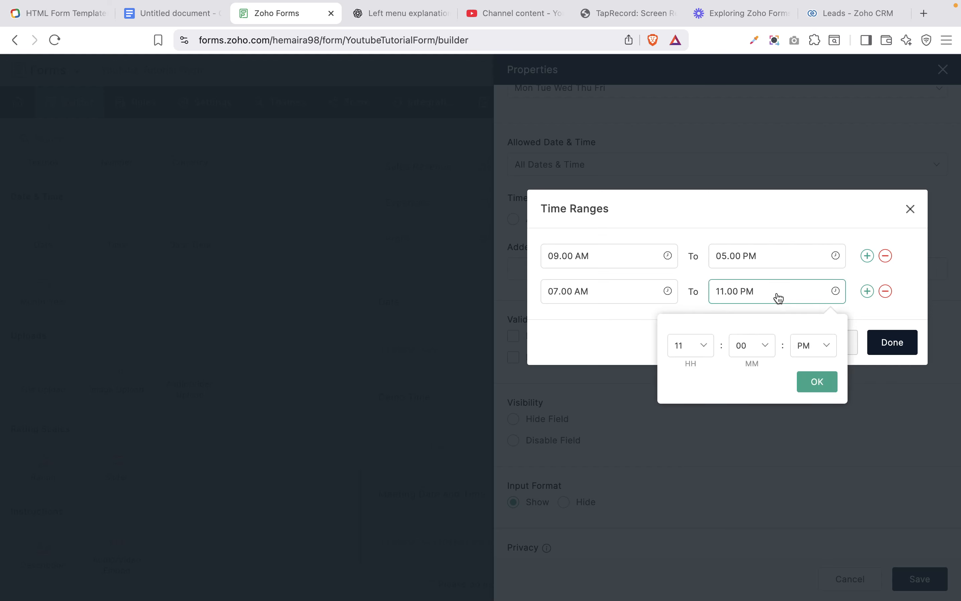
click(808, 349)
click(807, 367)
click(861, 306)
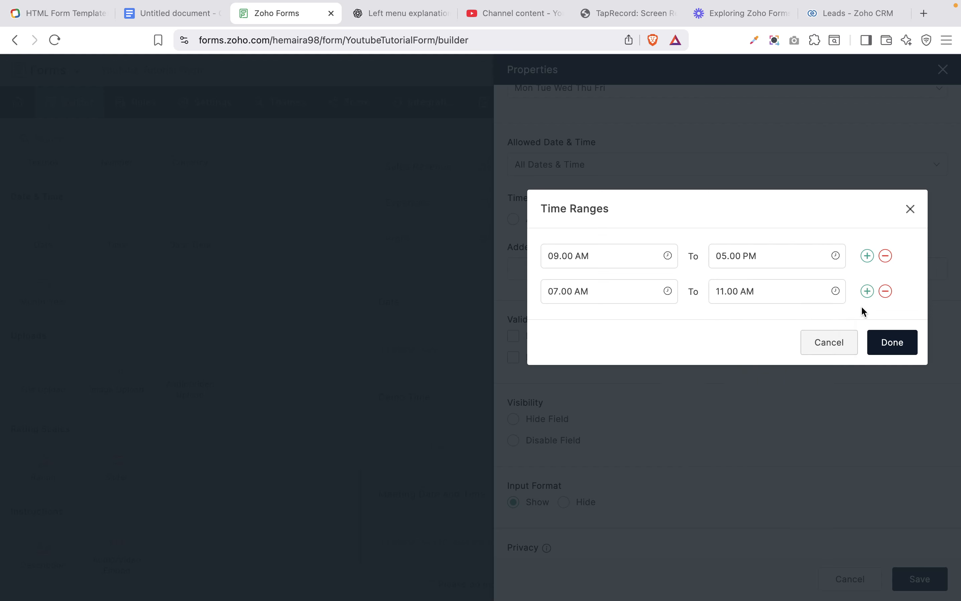
- Remove the 09.00 AM to 05.00 PM range and add a new range from 12.00 PM to 05.00 PM
click(886, 256)
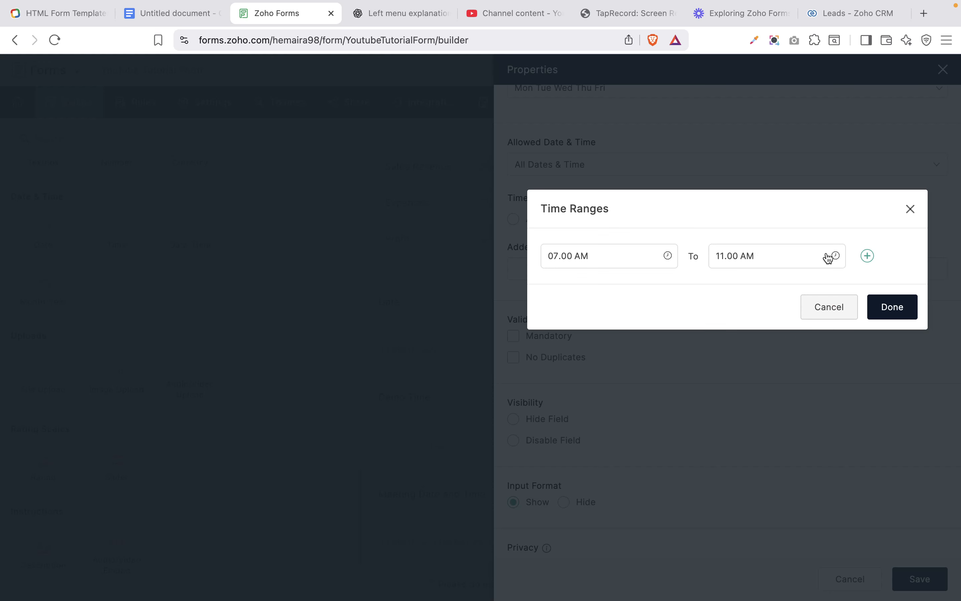
click(870, 257)
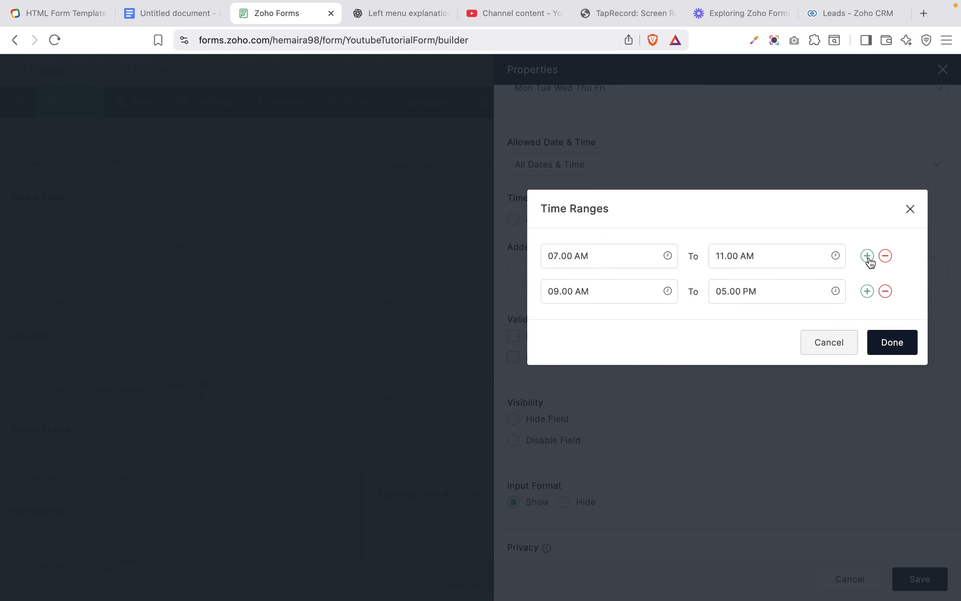
click(624, 296)
click(572, 349)
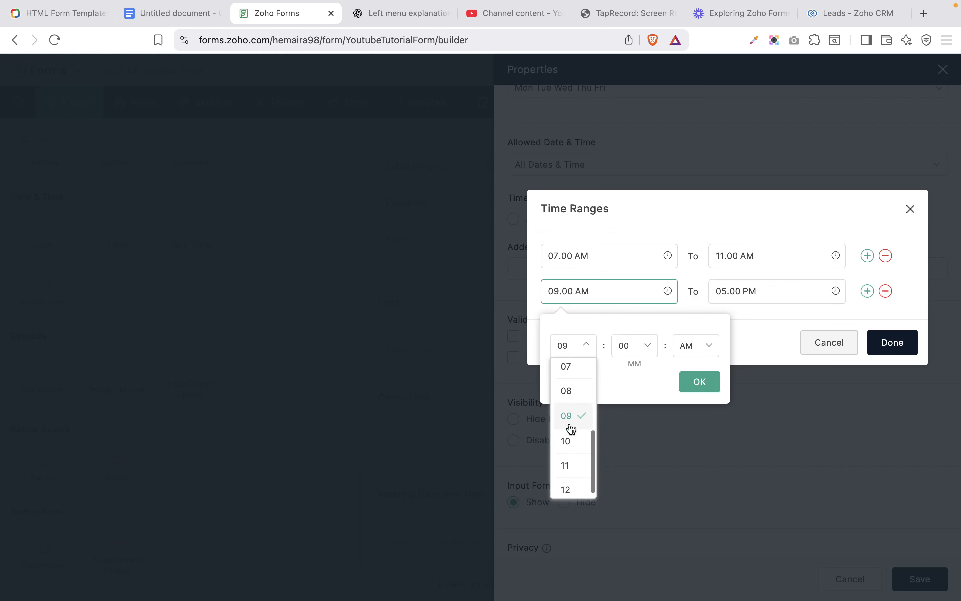
click(567, 482)
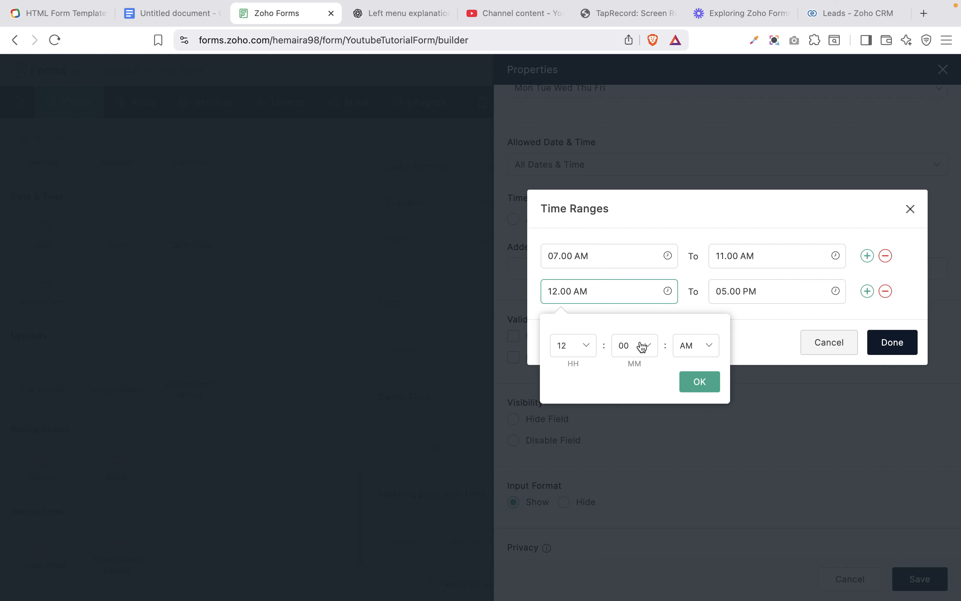
click(699, 345)
click(698, 401)
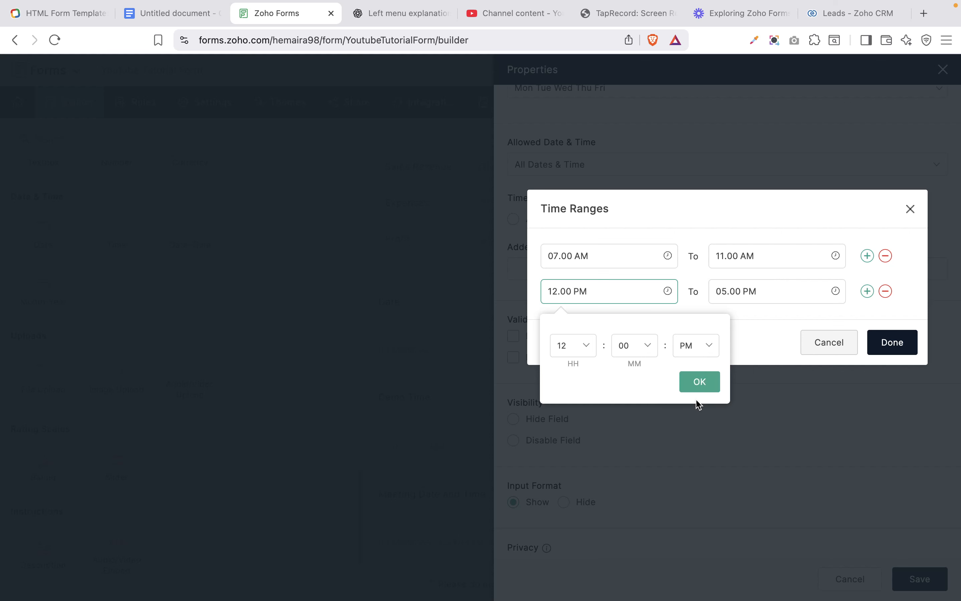
click(778, 293)
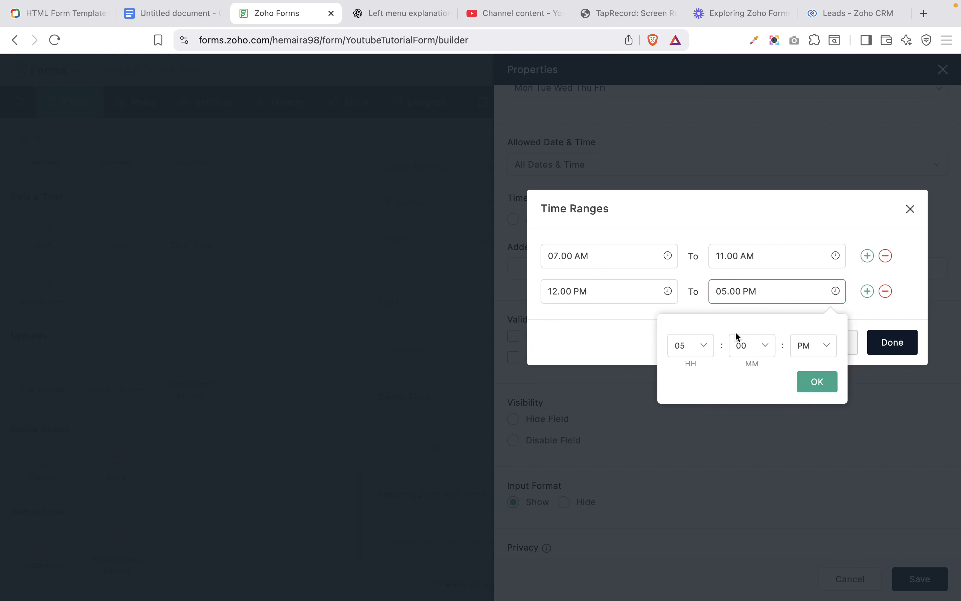
click(892, 295)
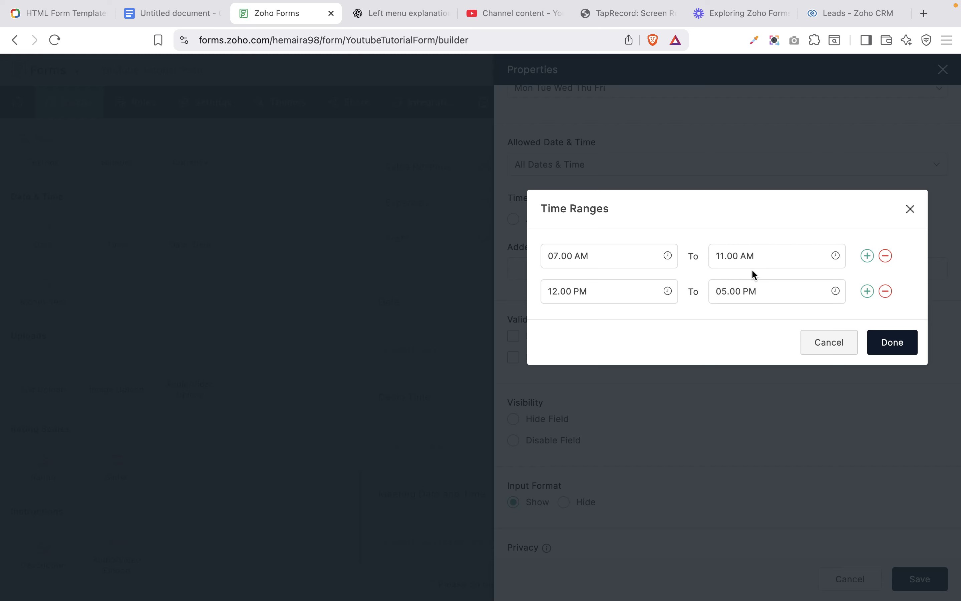
- Apply the 07:00–11:00 AM and 12:00–05:00 PM time ranges and save the Meeting Date and Time field's properties
click(889, 341)
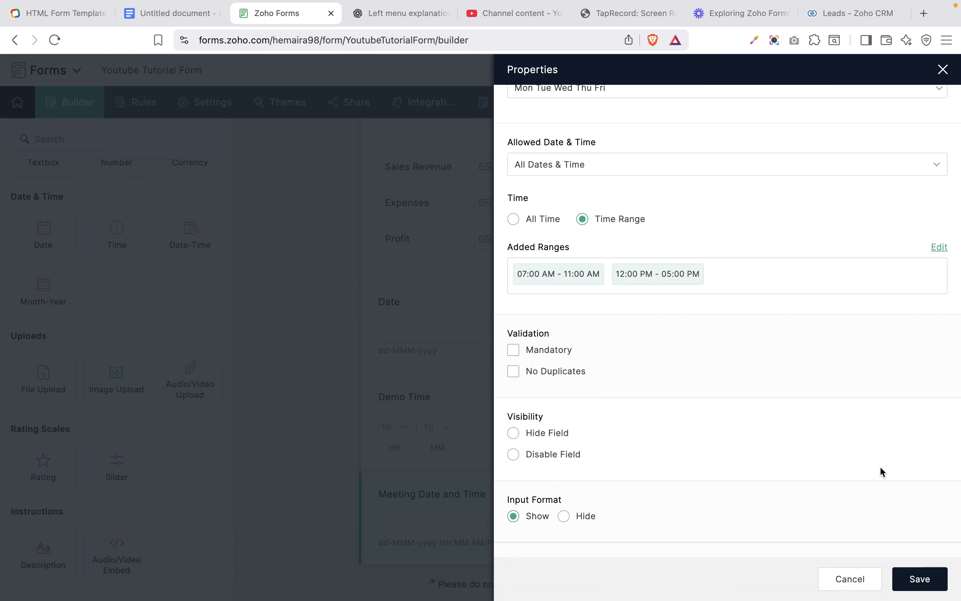
scroll(880, 465, down, 3)
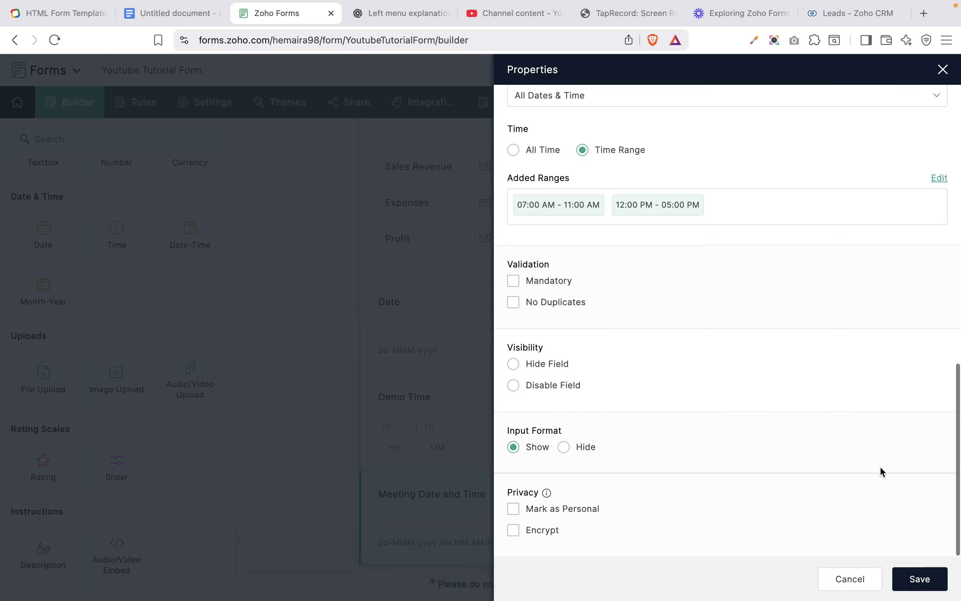
click(919, 572)
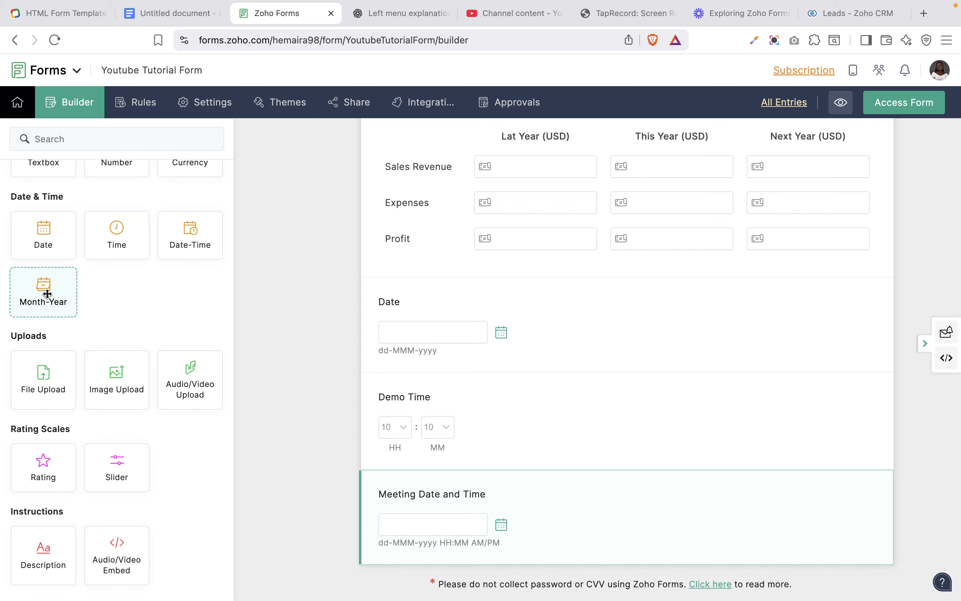
- Add a Month-Year field below Meeting Date and Time and label it "Contract Renewal Month"
drag(47, 293, 428, 562)
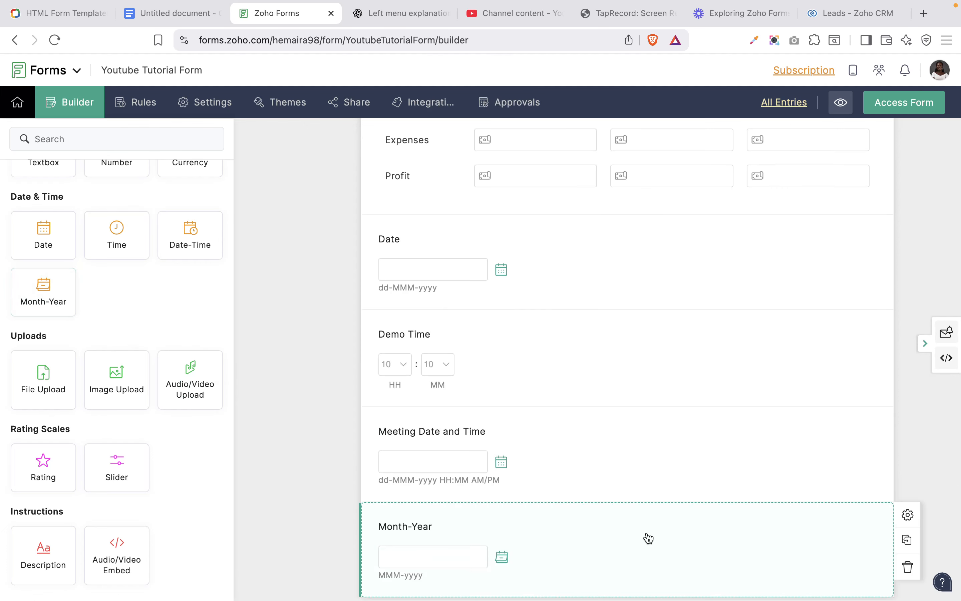
click(658, 543)
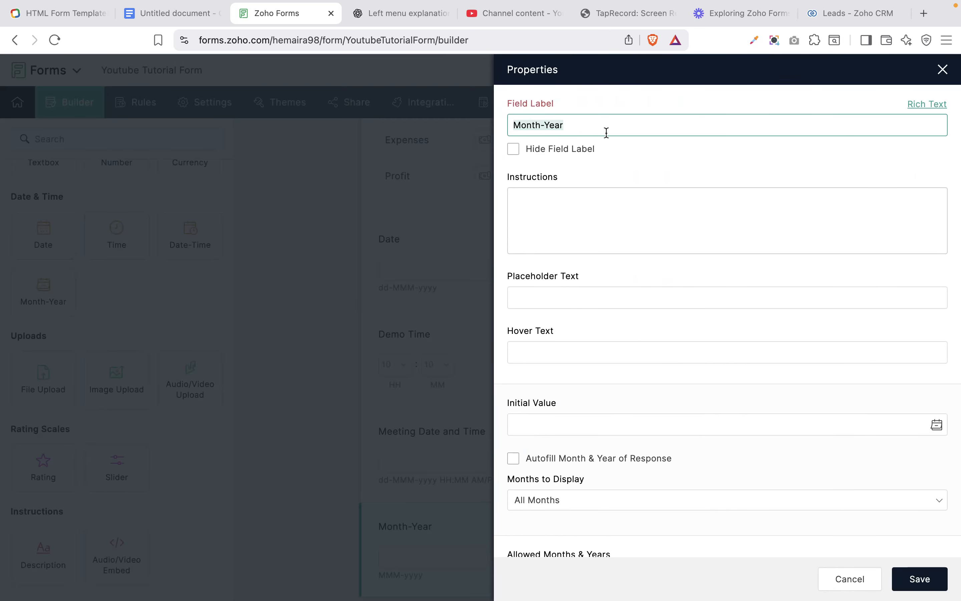
text(Co)
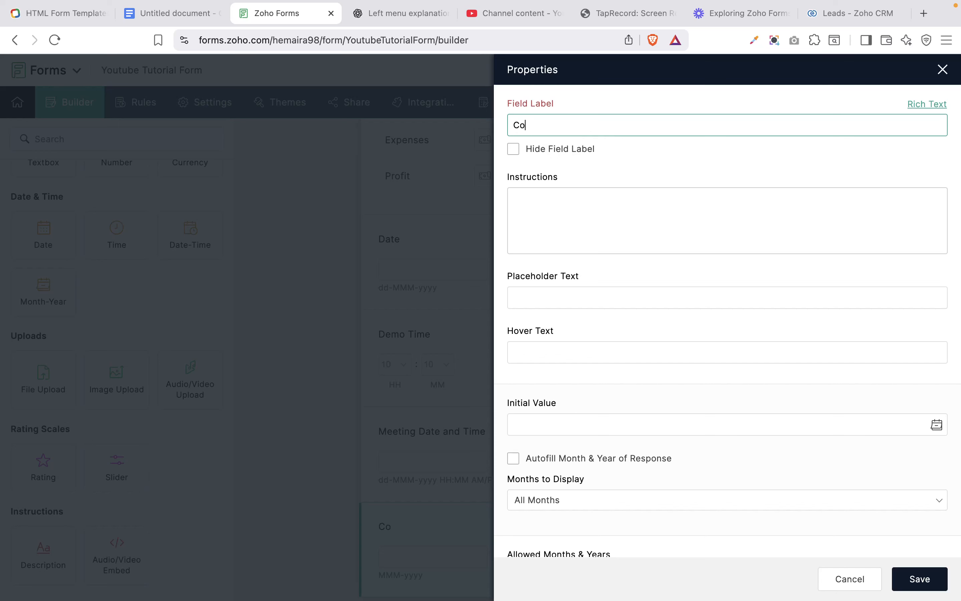
text(ntract Renewal Month)
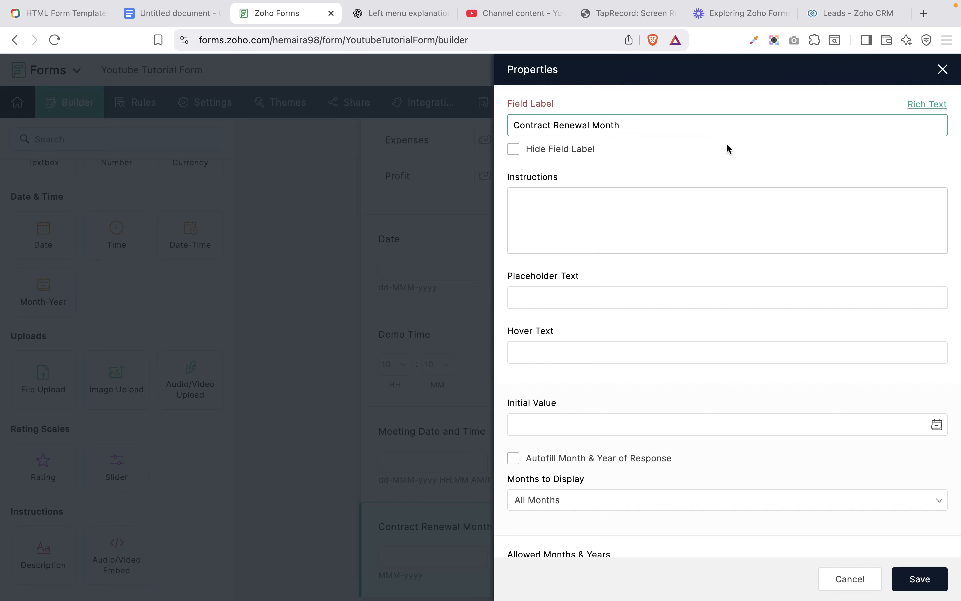
click(703, 207)
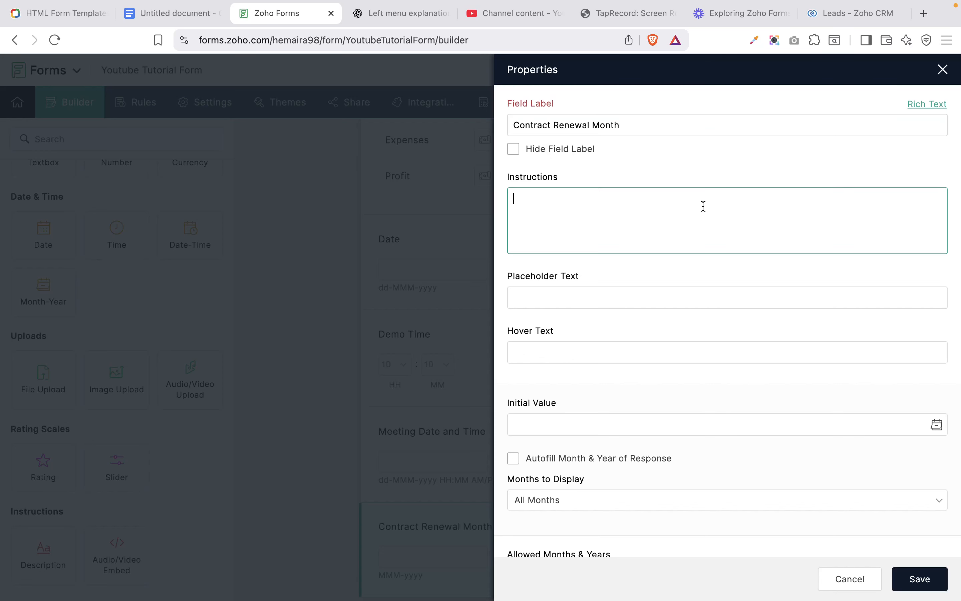
- Enable Autofill Month & Year of Response for the field and review the months to display, keeping all months selected
scroll(703, 205, down, 6)
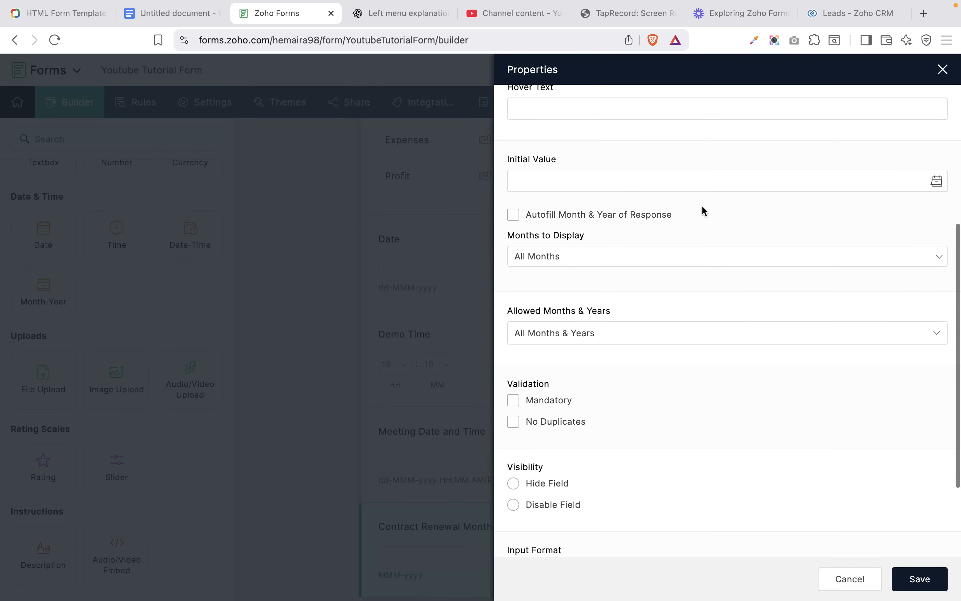
click(516, 215)
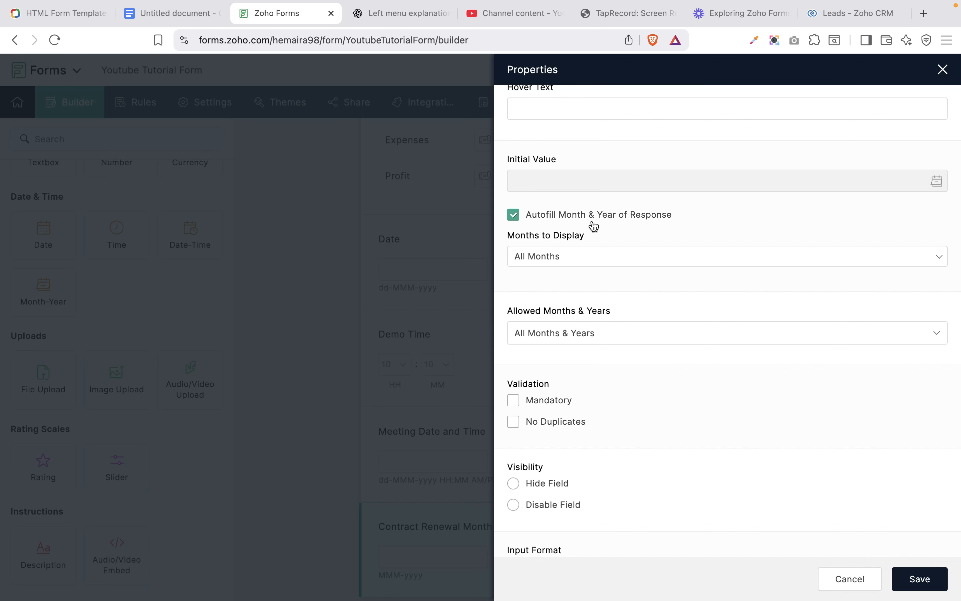
scroll(620, 259, down, 2)
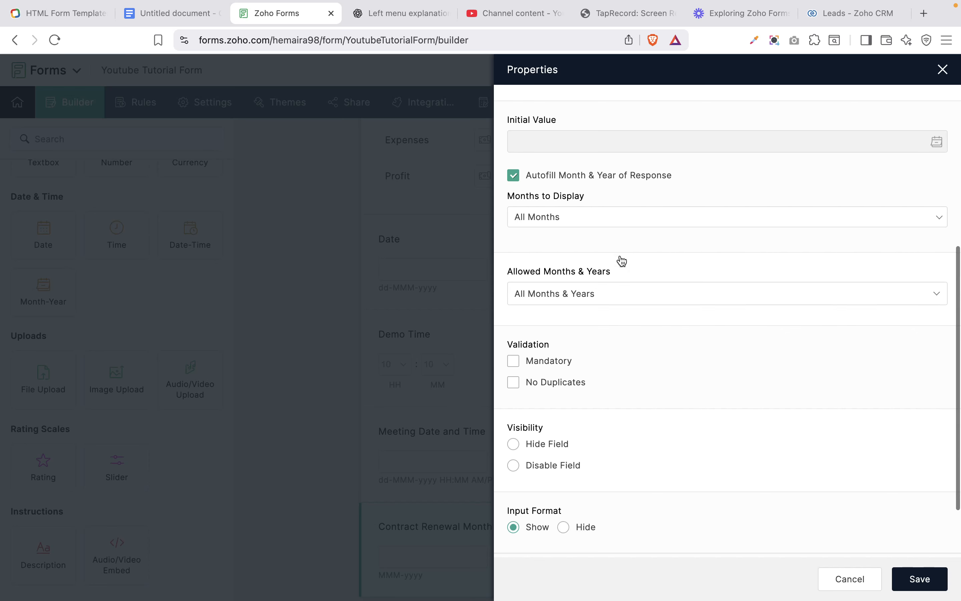
click(637, 213)
scroll(599, 315, down, 4)
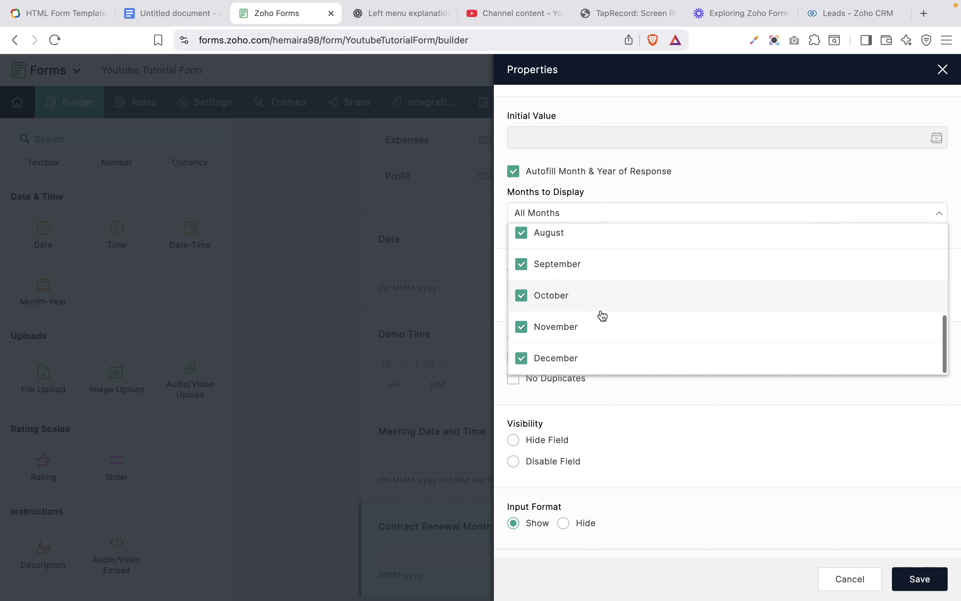
scroll(602, 316, up, 4)
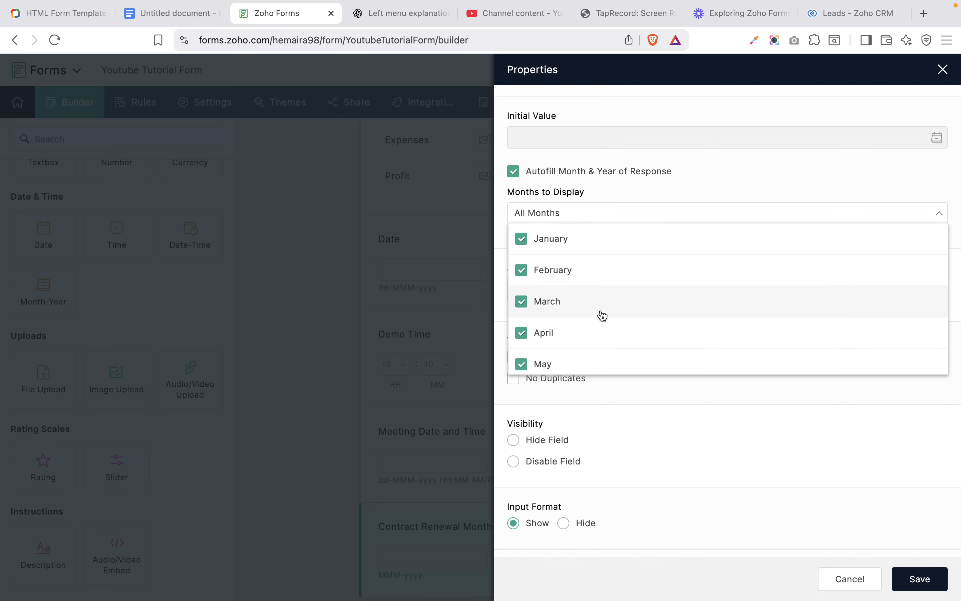
click(721, 185)
- Restrict the allowed entries to Future Months & Years, include the month and year of response, and save the non-mandatory field
scroll(699, 336, down, 2)
click(659, 265)
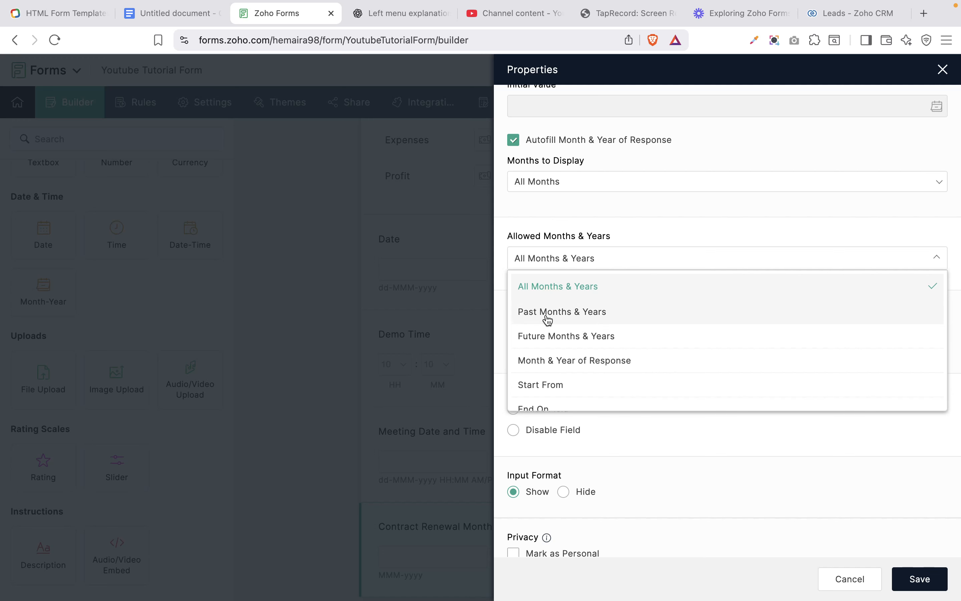
click(549, 344)
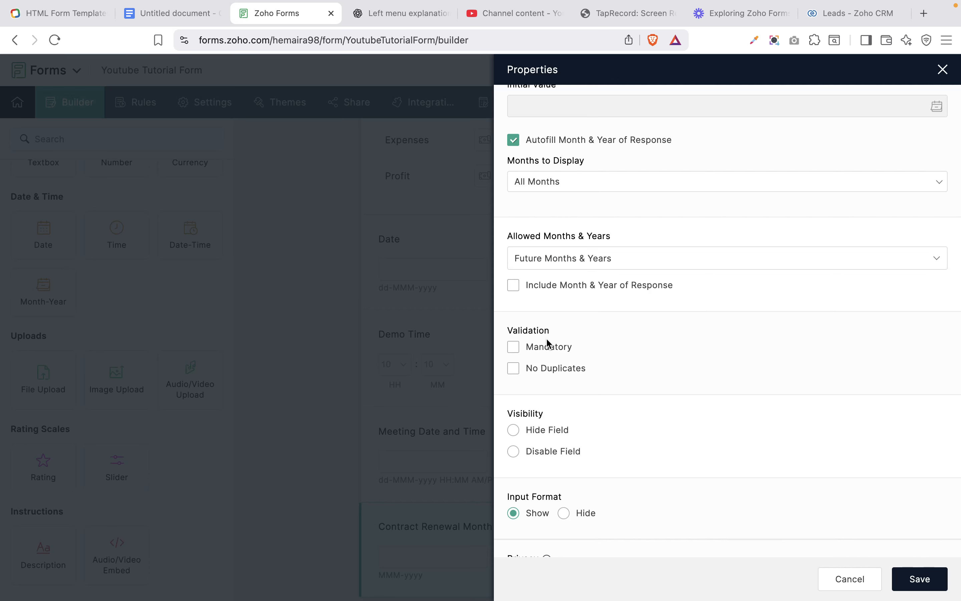
click(515, 292)
click(528, 351)
scroll(561, 502, down, 2)
click(513, 281)
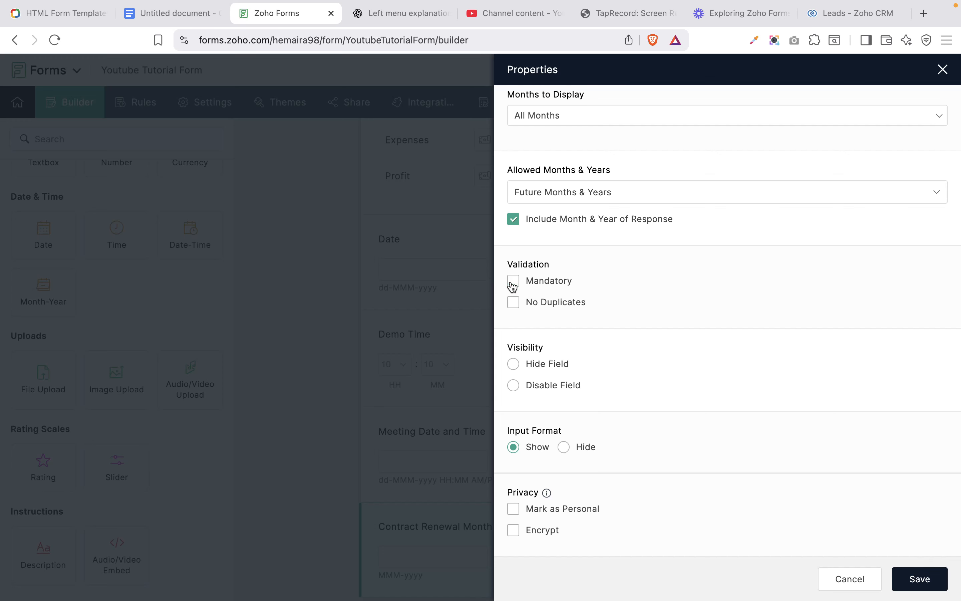
click(920, 583)
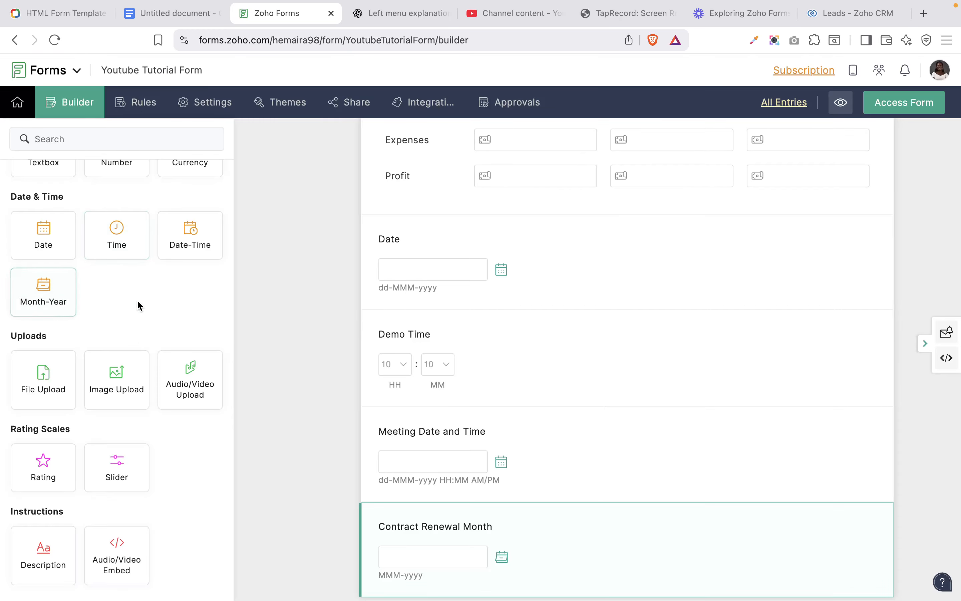
scroll(483, 548, down, 1)
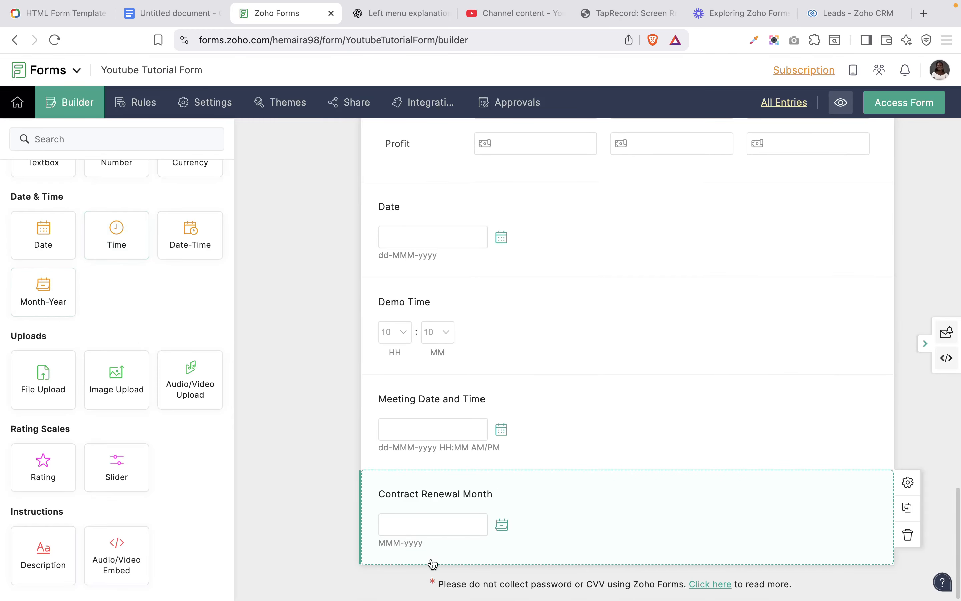
click(504, 528)
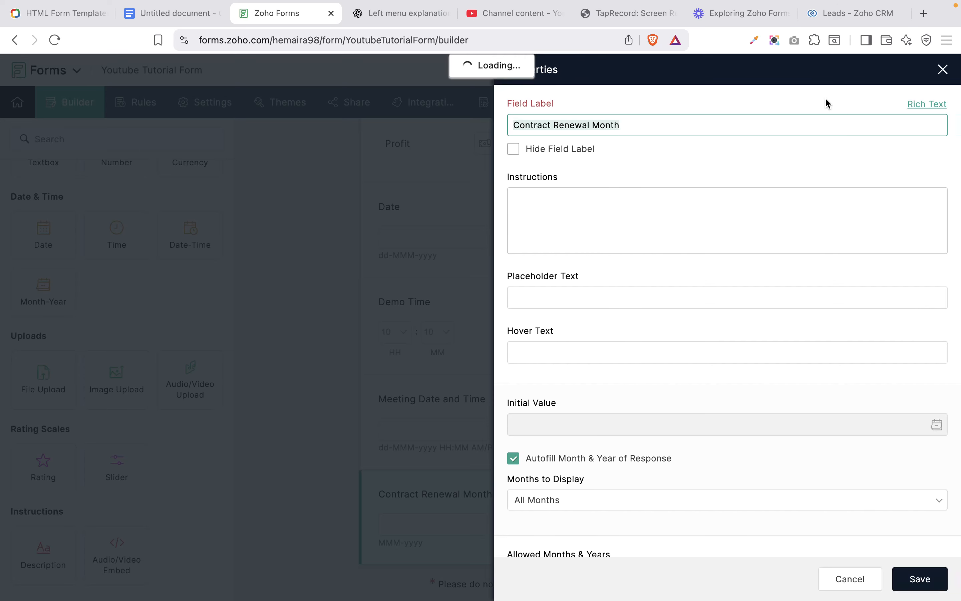
click(947, 69)
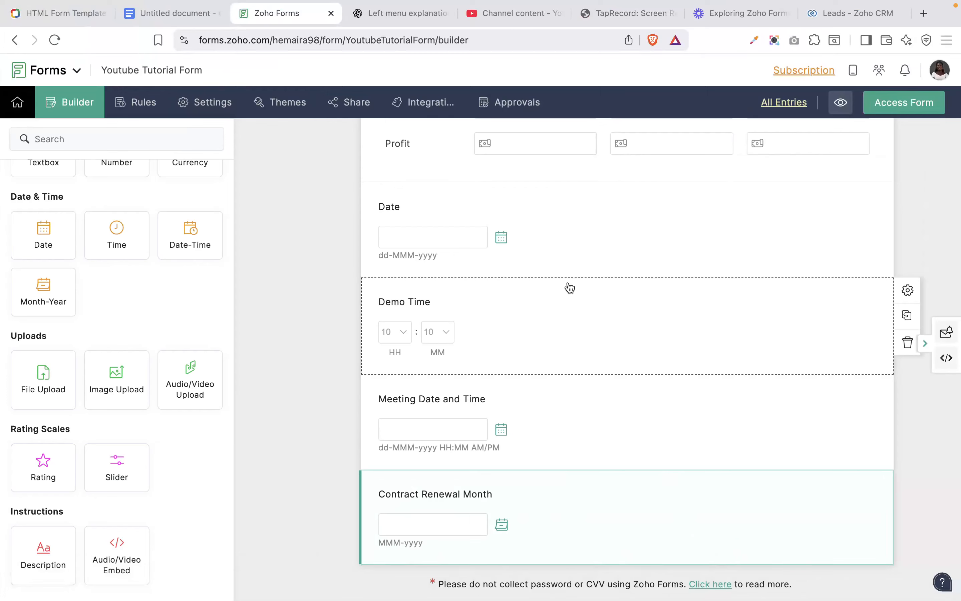
- Add a File Upload field at the end of the form and label it "Upload current CRM workflow PDF"
scroll(71, 369, down, 3)
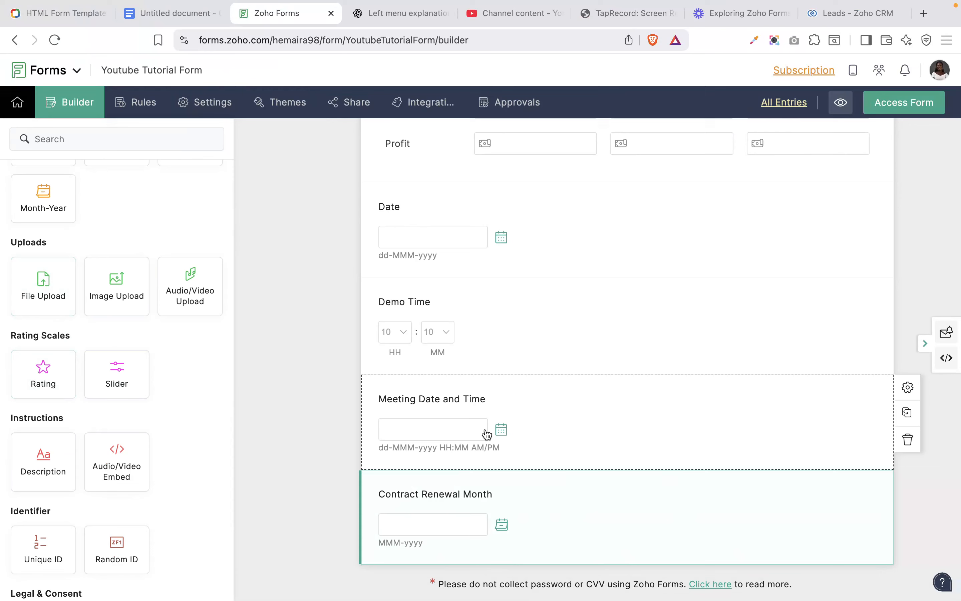
drag(56, 280, 408, 537)
key(ctrl+shift+Tab)
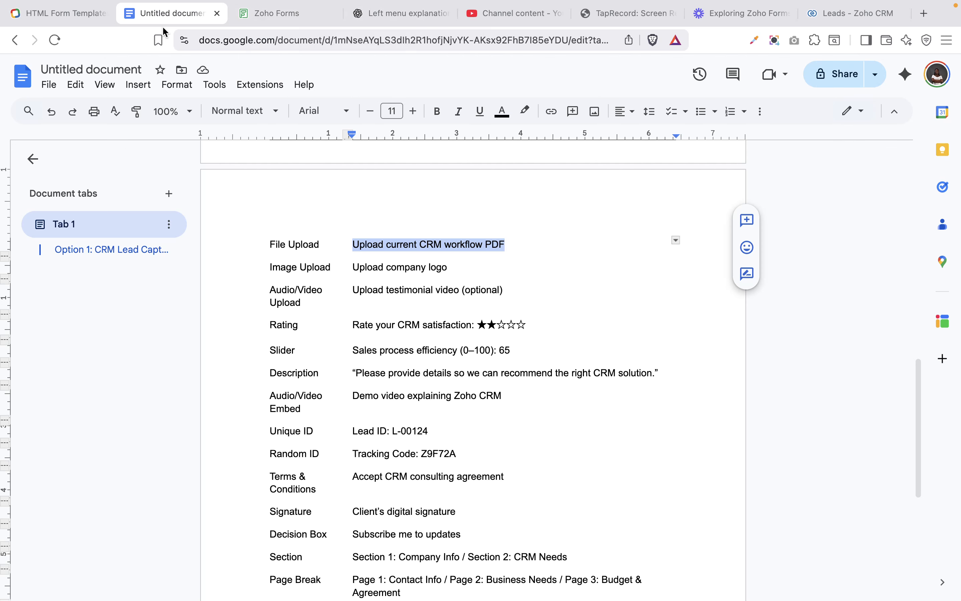
click(268, 18)
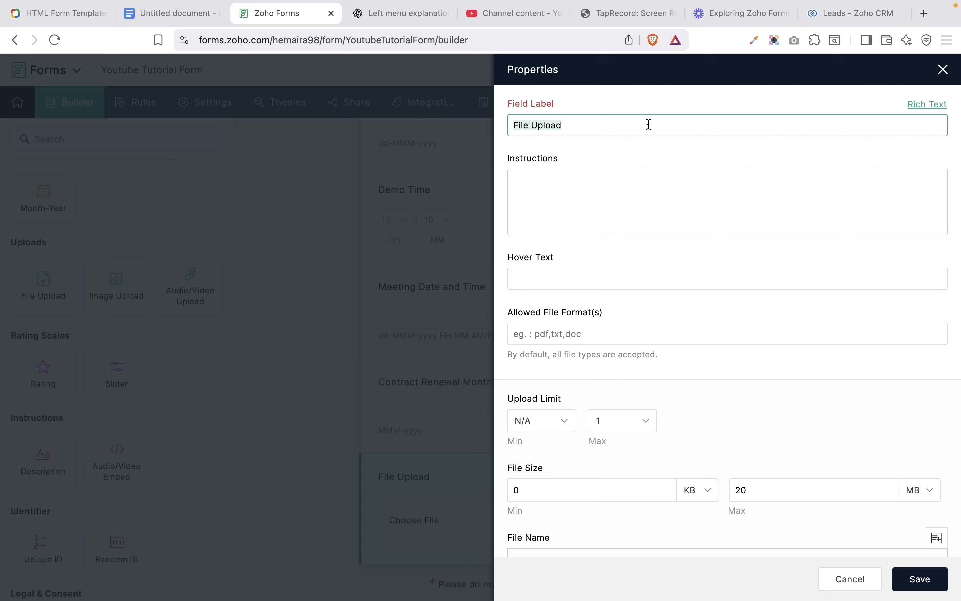
click(634, 8)
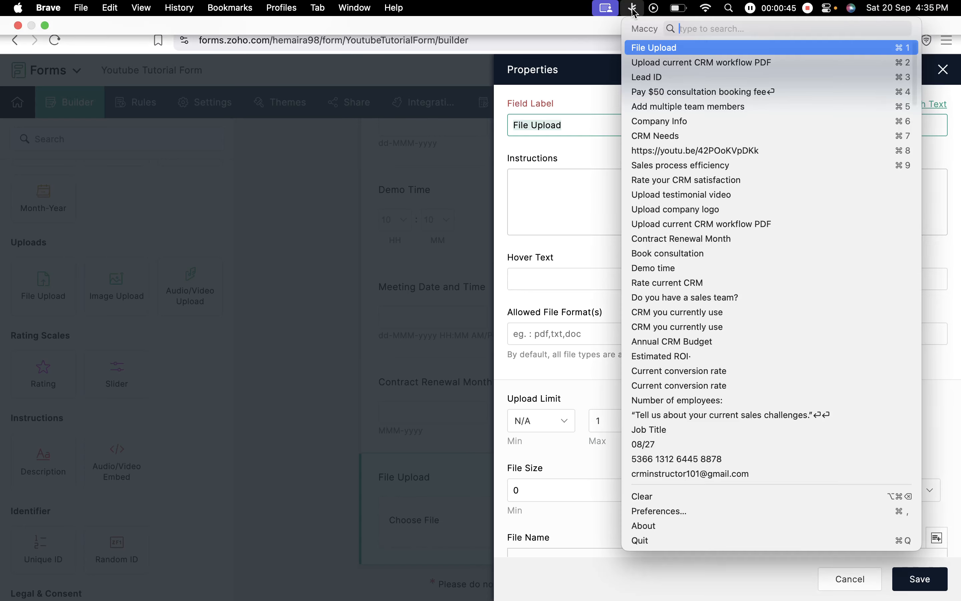
click(663, 64)
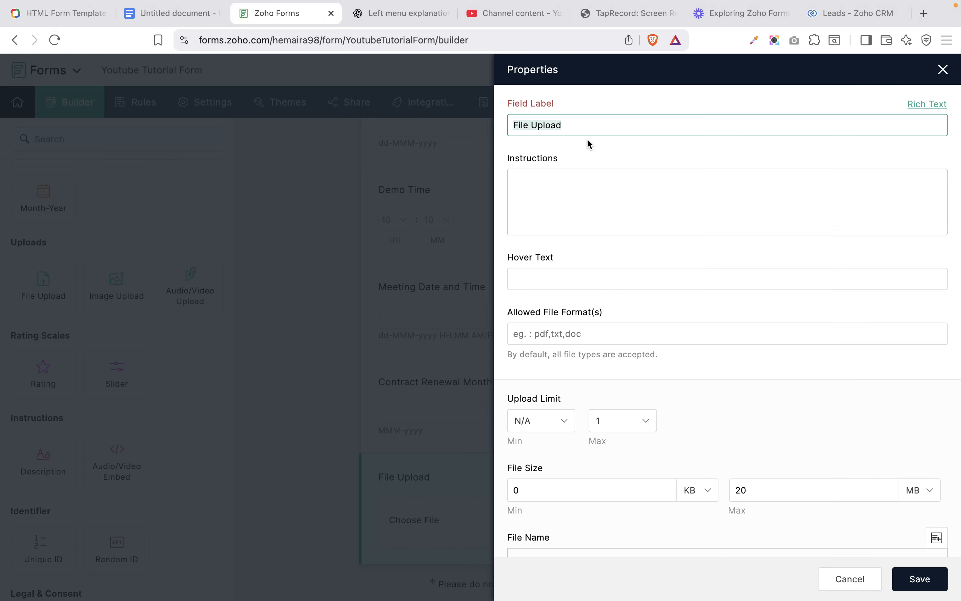
text(Upload current CRM workflow PDF)
- Set the file upload field's maximum upload limit to 5 and its maximum file size to 100 MB
click(585, 187)
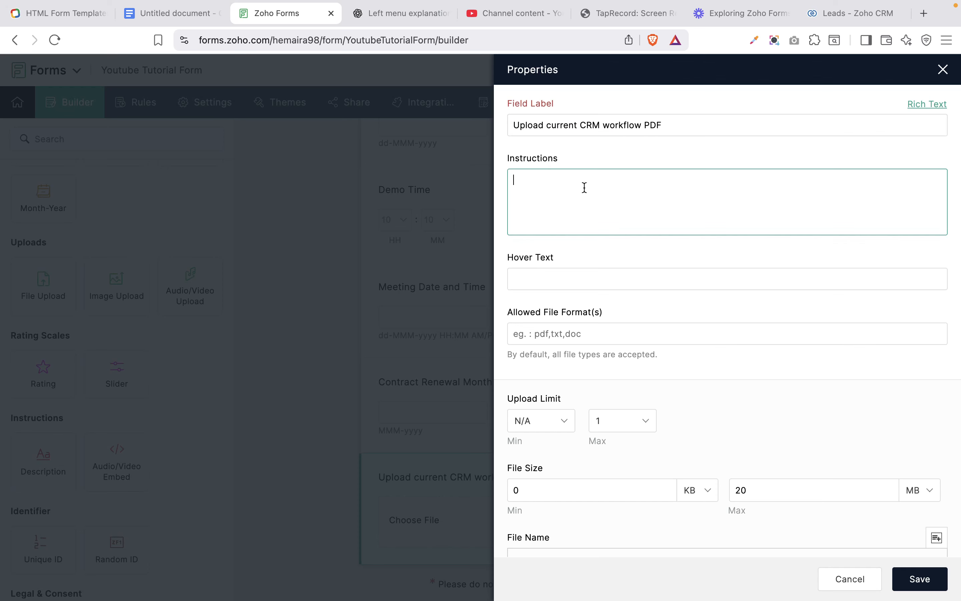
scroll(585, 188, down, 2)
click(584, 188)
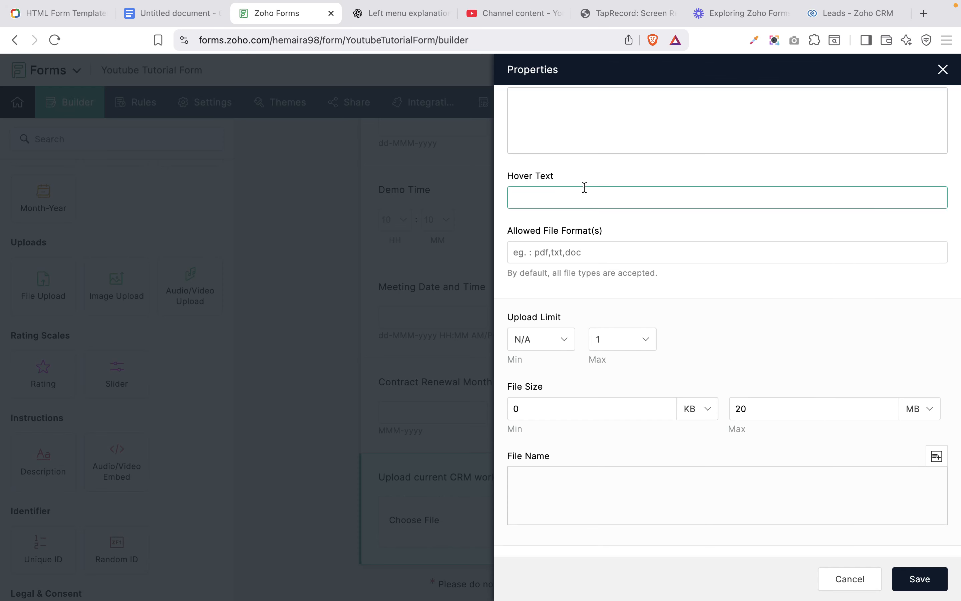
click(601, 253)
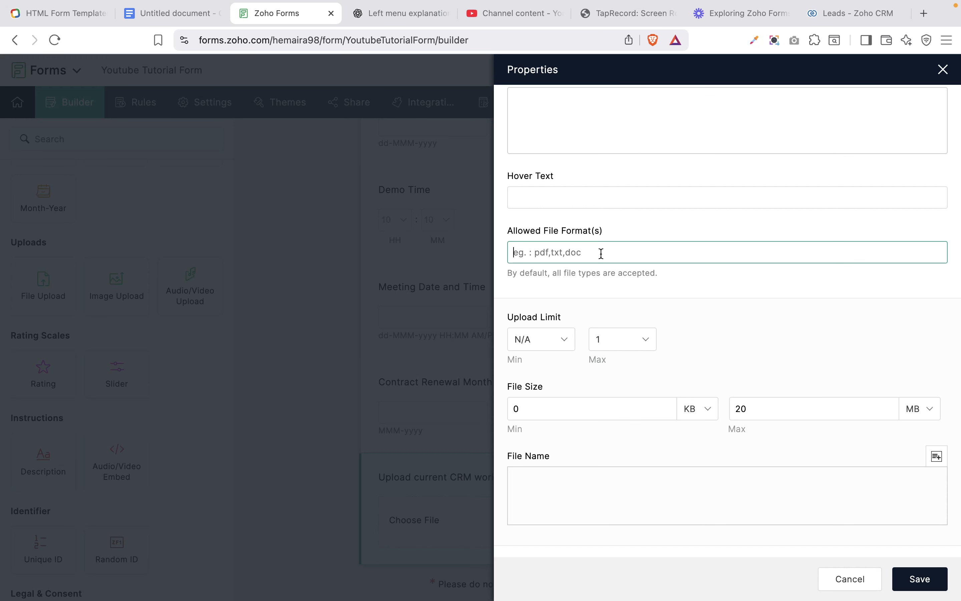
click(631, 342)
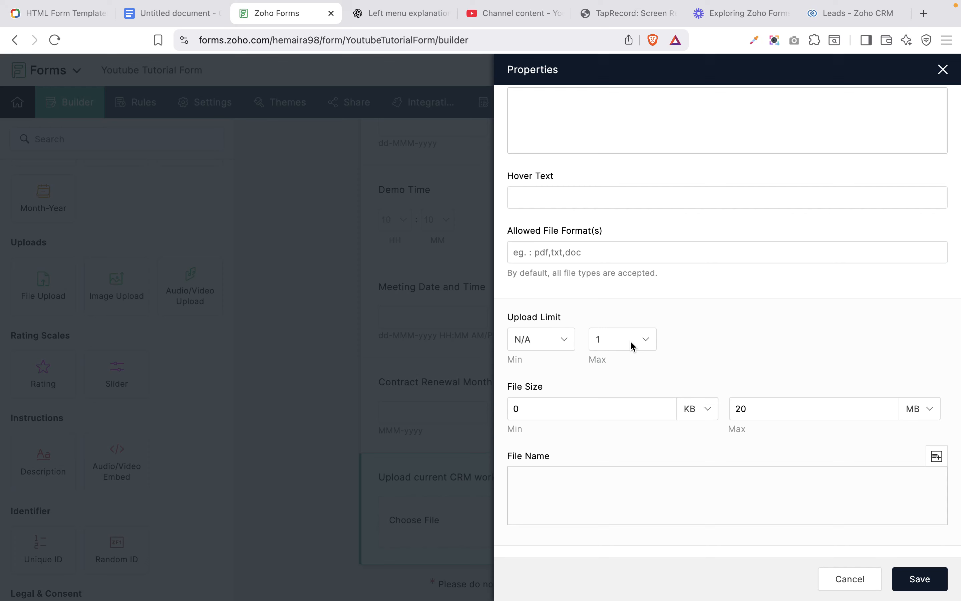
click(646, 340)
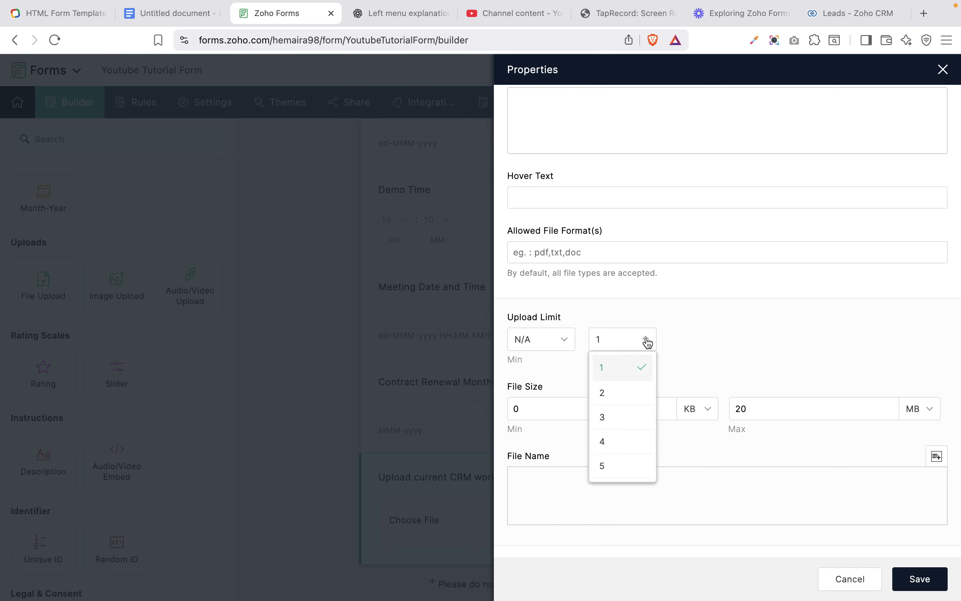
click(618, 467)
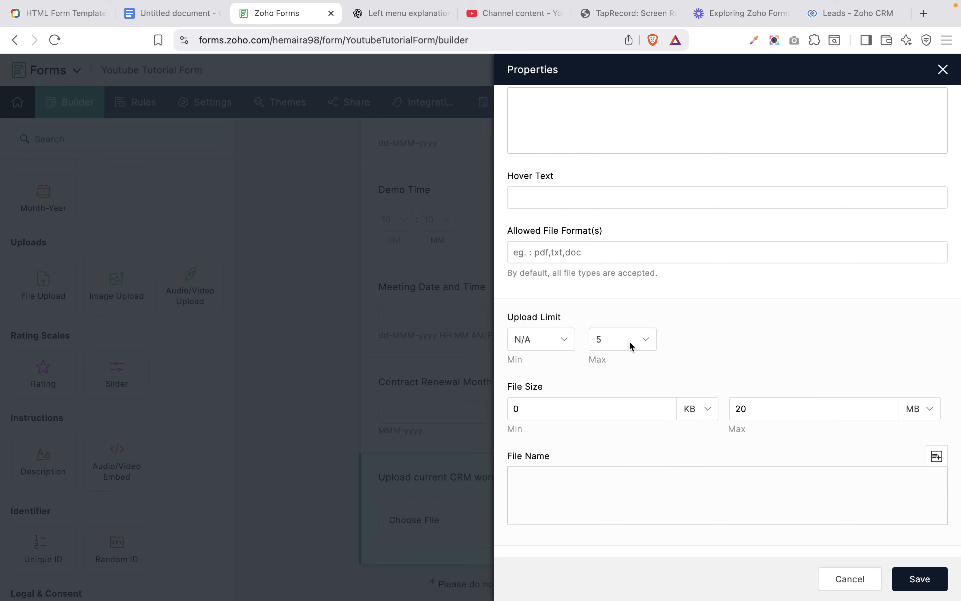
click(645, 340)
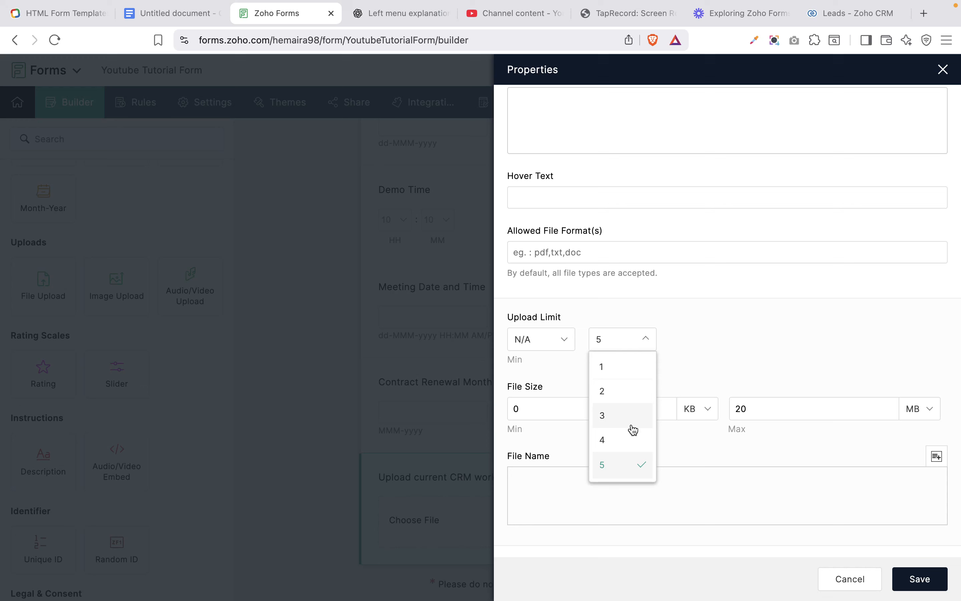
click(798, 315)
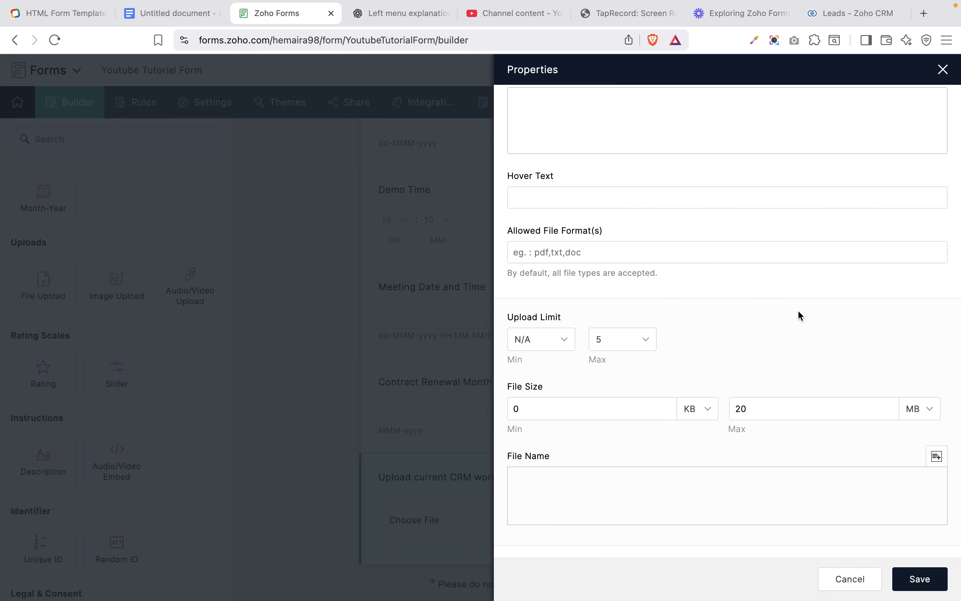
double_click(797, 407)
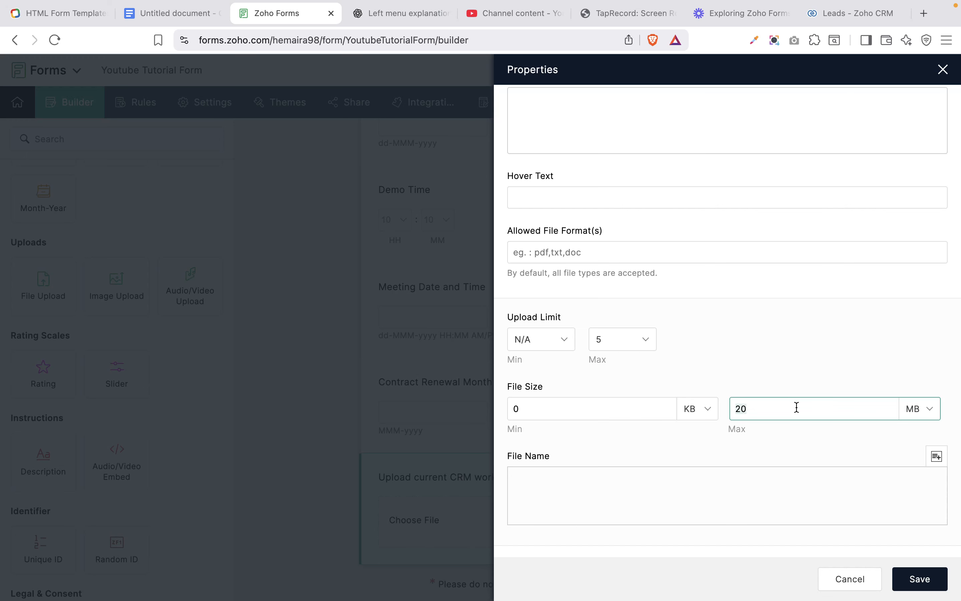
text(100)
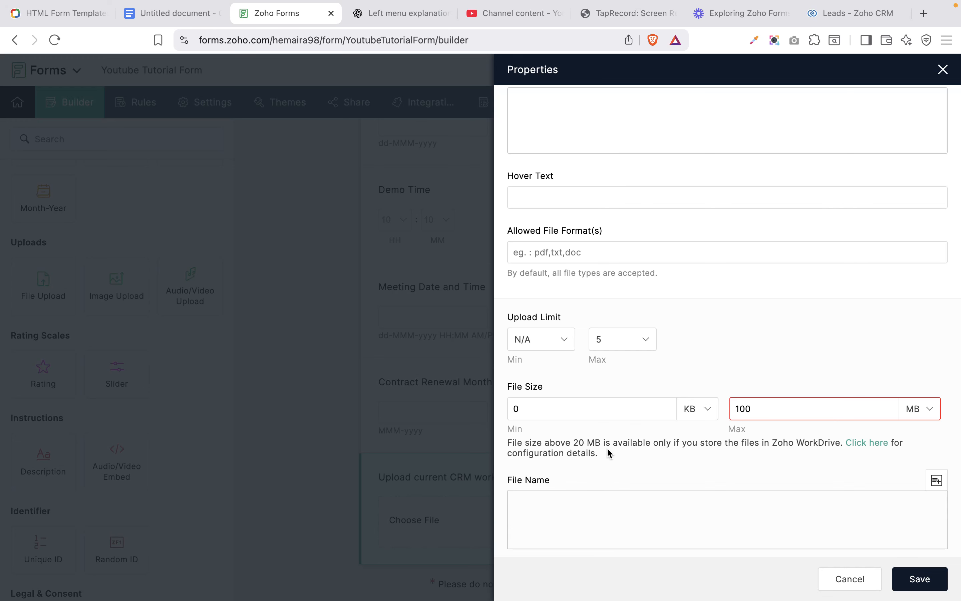
- Set the file upload field's maximum file size to 20 MB and review its remaining properties
double_click(739, 411)
text(20)
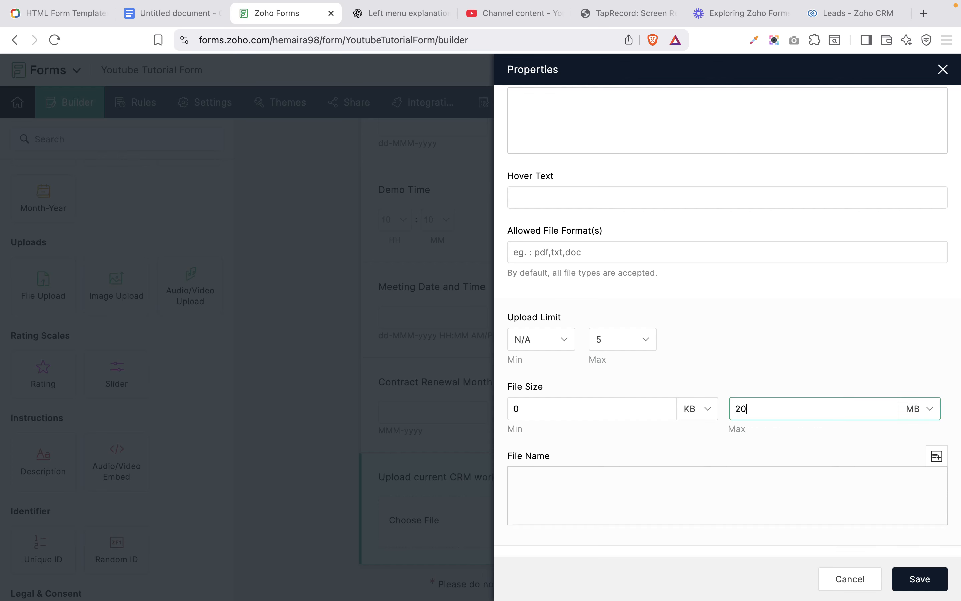
scroll(717, 289, up, 2)
scroll(717, 296, up, 1)
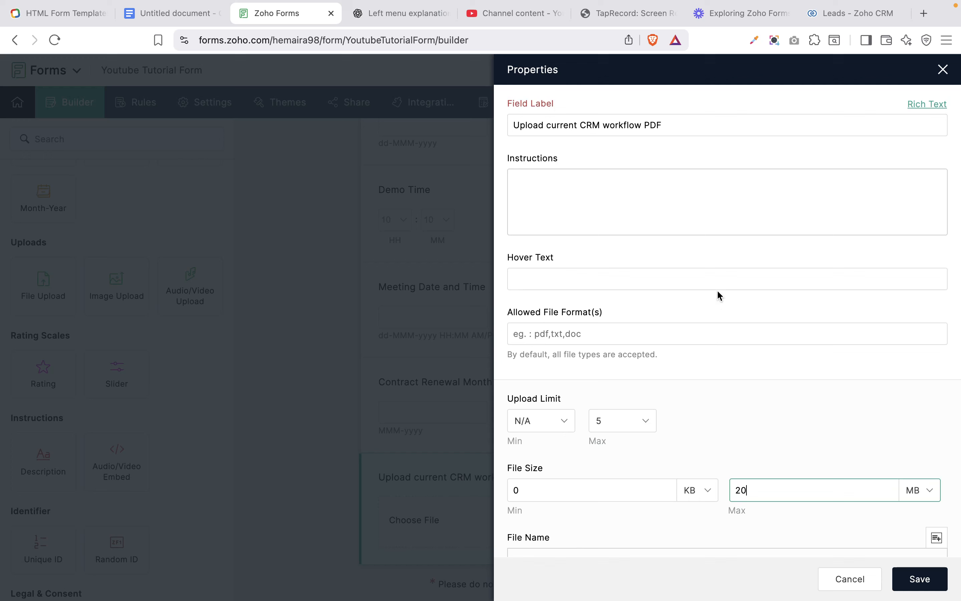
click(655, 198)
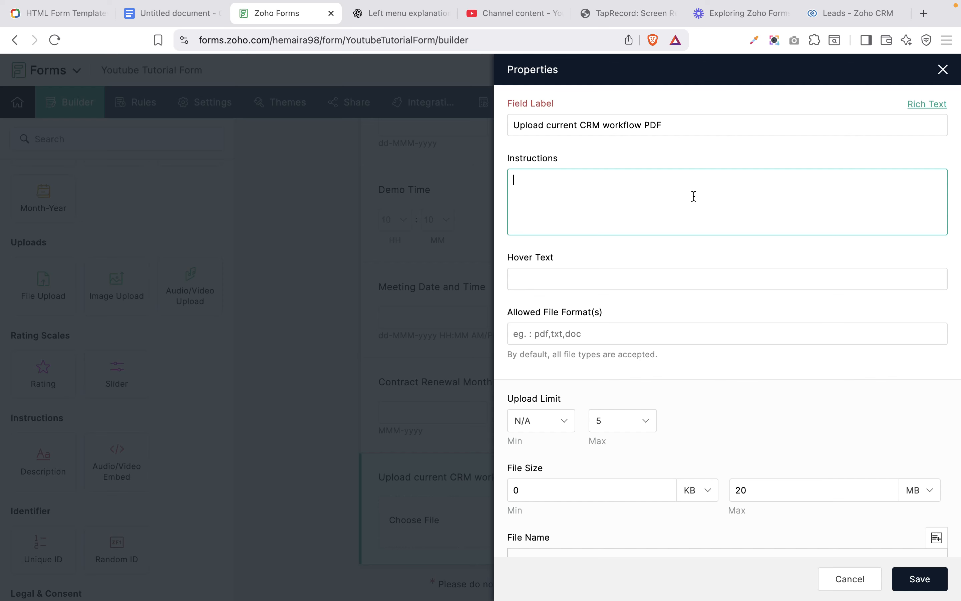
scroll(690, 442, down, 4)
scroll(690, 442, down, 3)
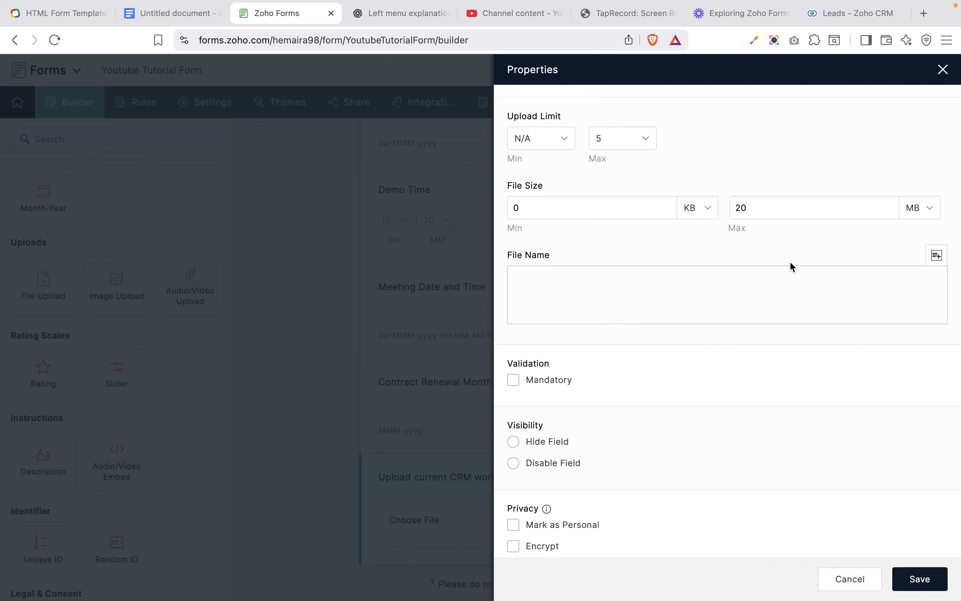
scroll(790, 263, up, 7)
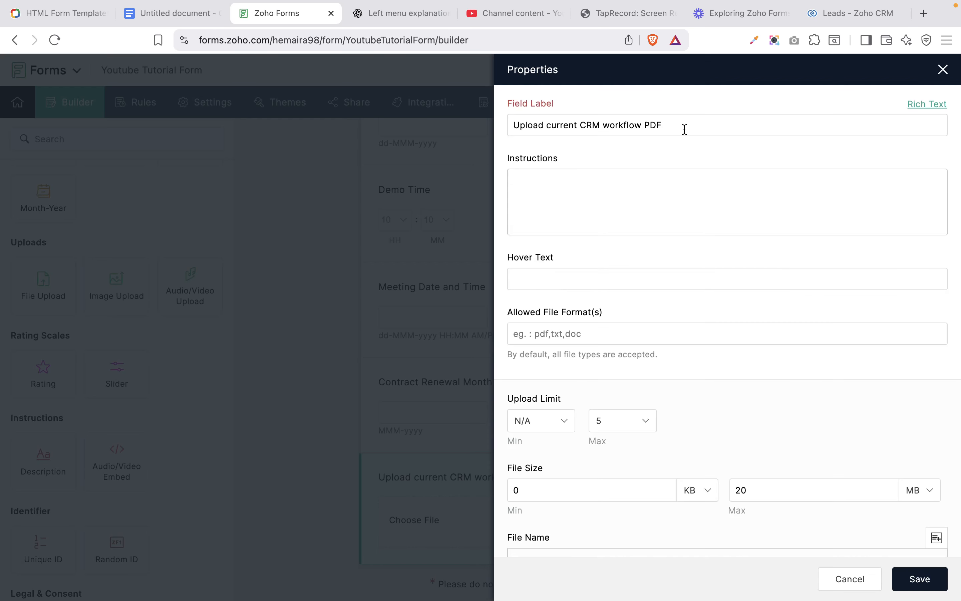
scroll(757, 275, down, 8)
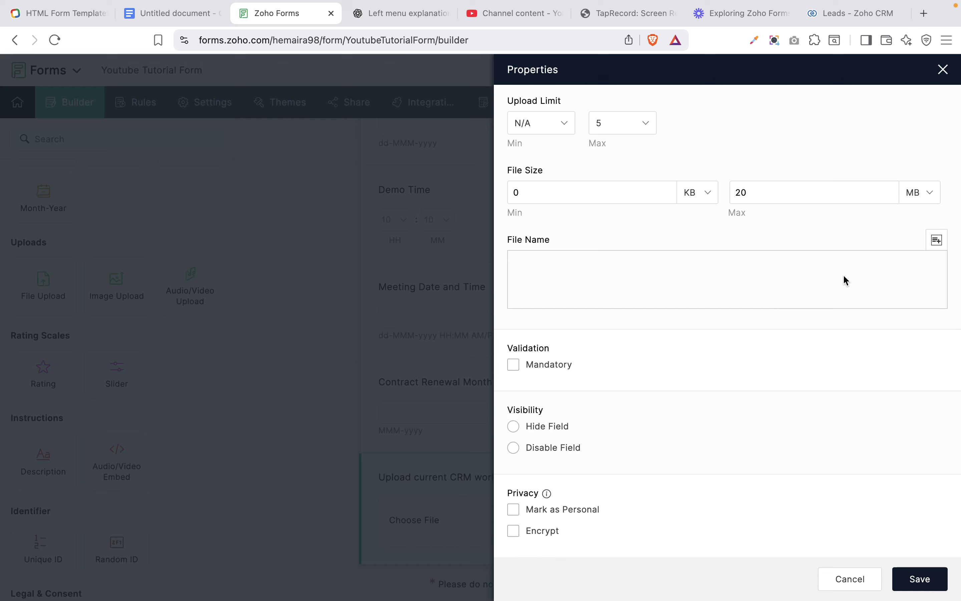
- Compose the uploaded file name from Name - Title, Name - First Name, Name - Last Name and the text "crmworflowpdf", and save the field
click(937, 243)
scroll(887, 341, down, 2)
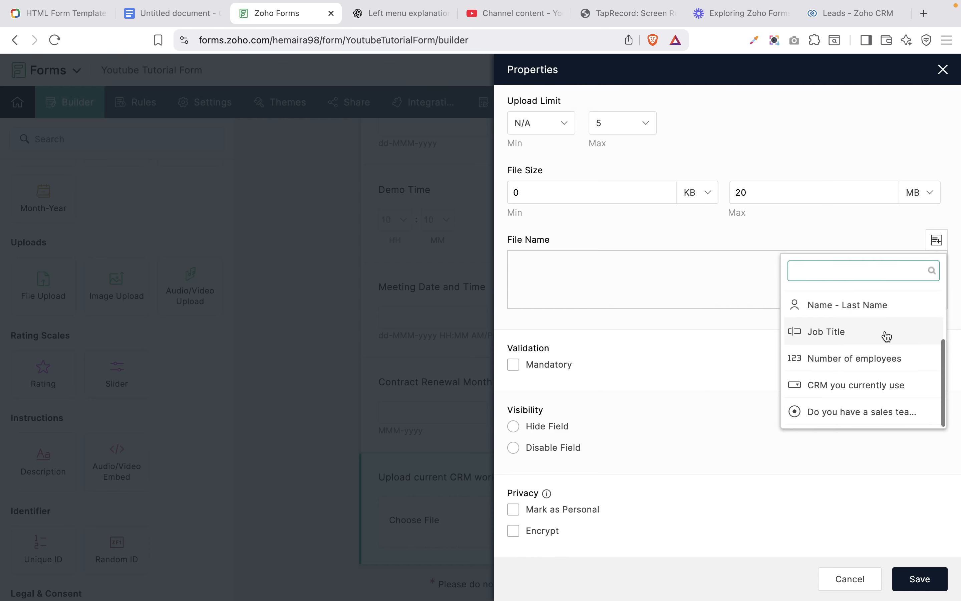
scroll(886, 336, up, 2)
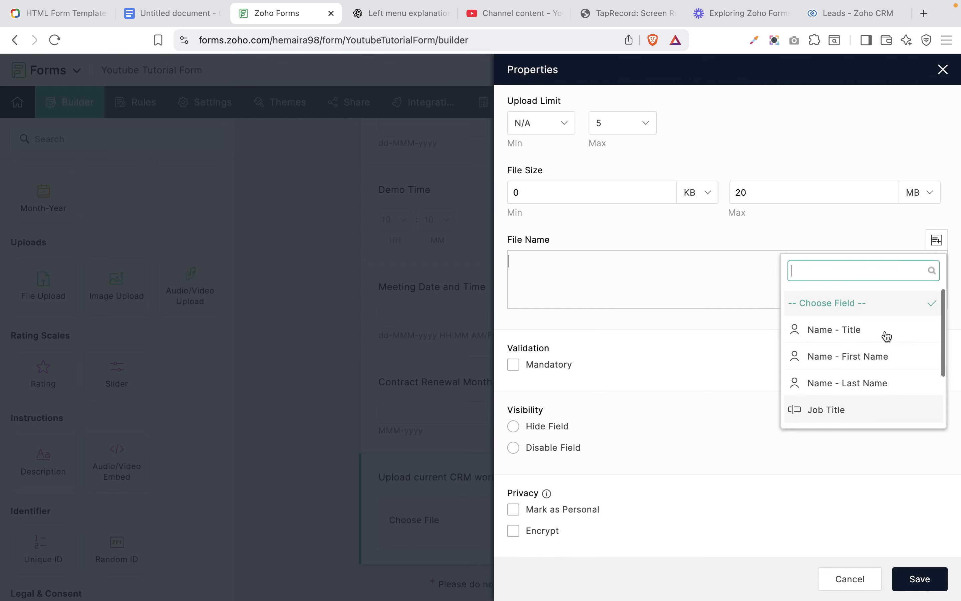
click(833, 337)
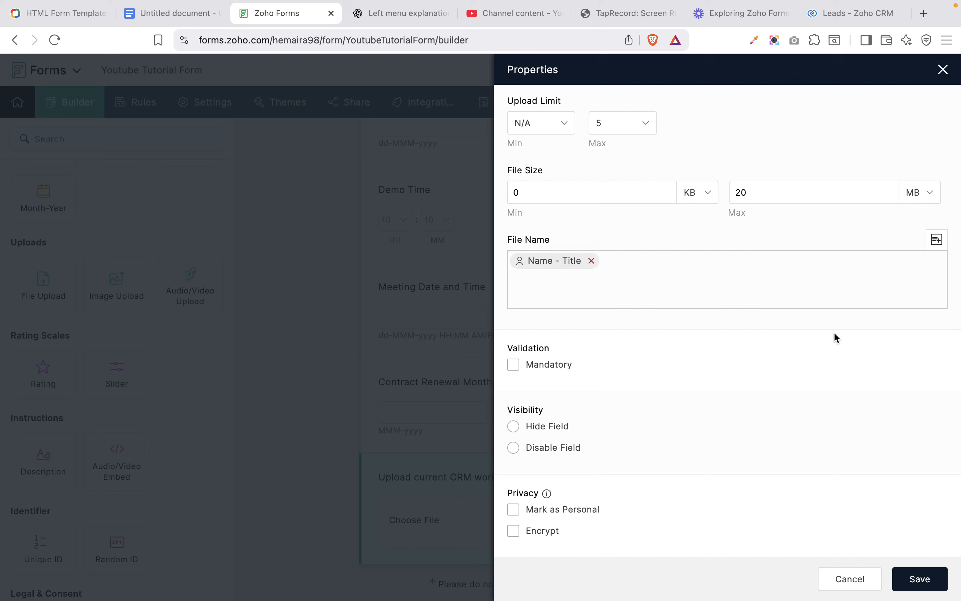
click(746, 262)
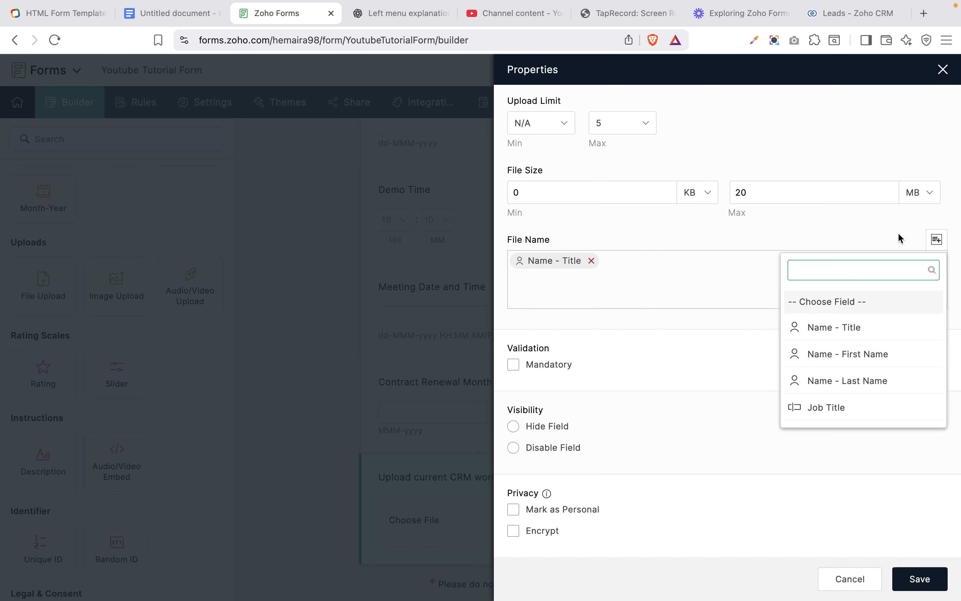
click(852, 360)
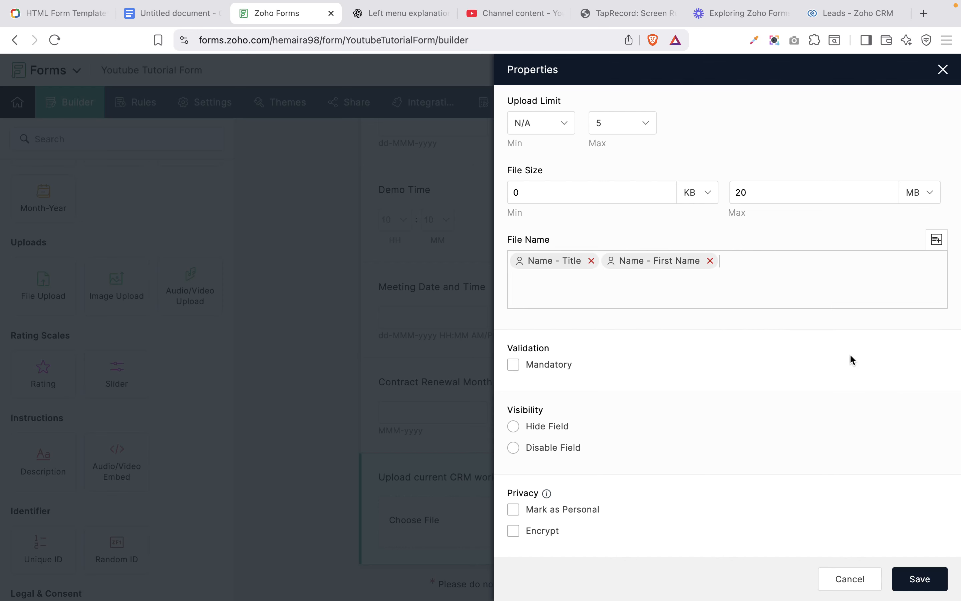
click(801, 286)
click(840, 385)
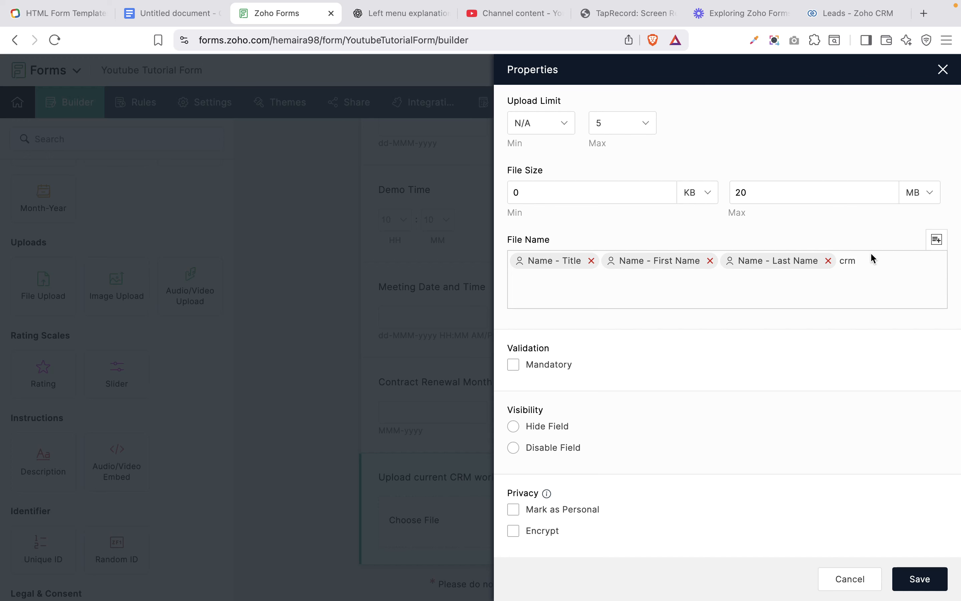
text(orkflowpdf)
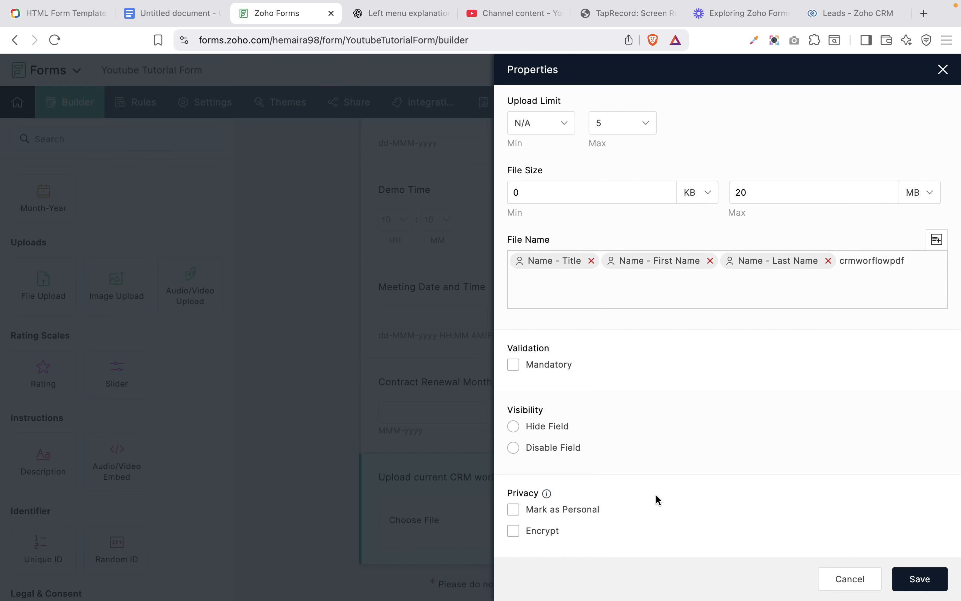
scroll(611, 423, up, 7)
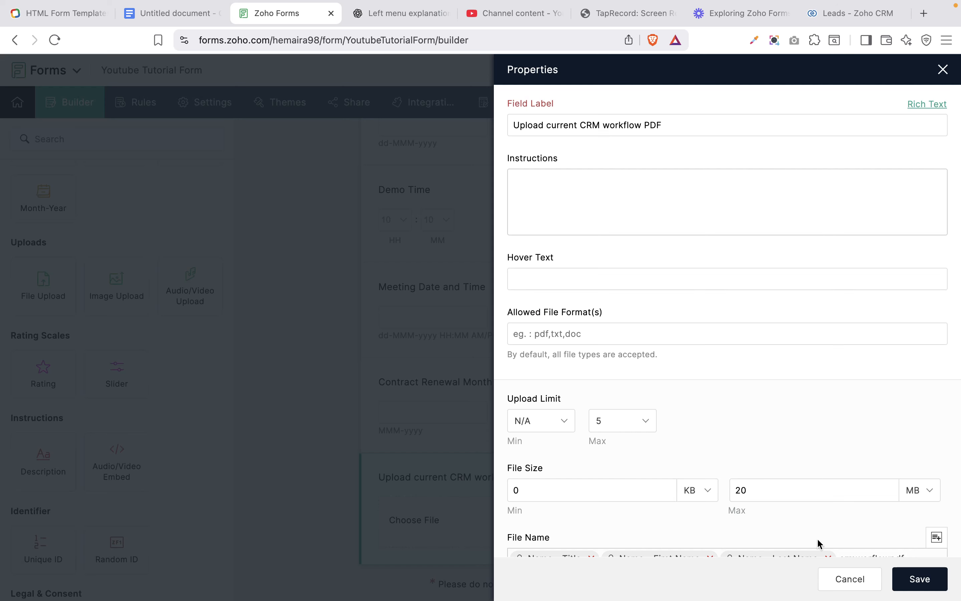
click(923, 582)
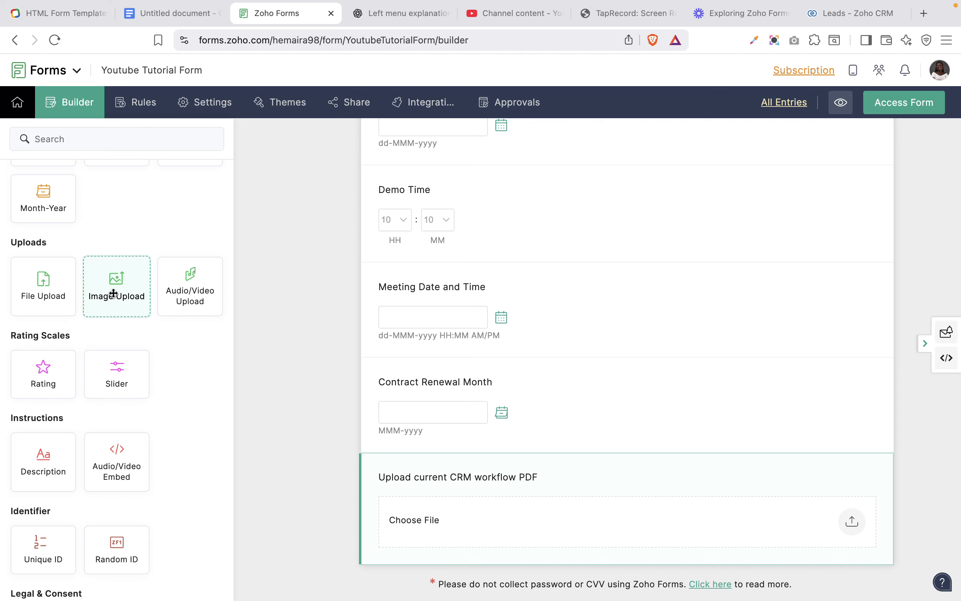
- Add an Image Upload field at the end of the form and label it "Upload company logo", copied from the Google Docs field list
drag(113, 293, 402, 580)
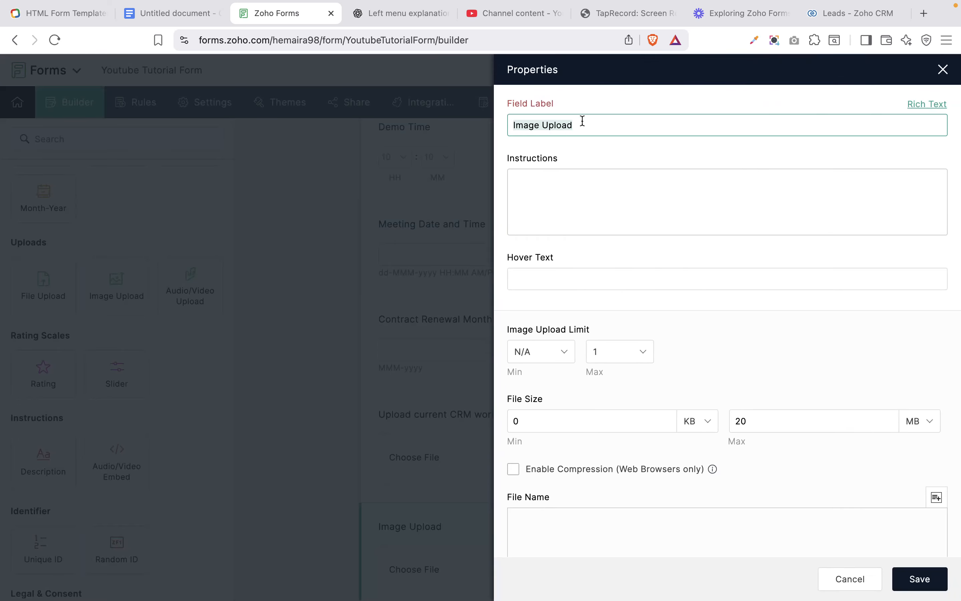
click(173, 14)
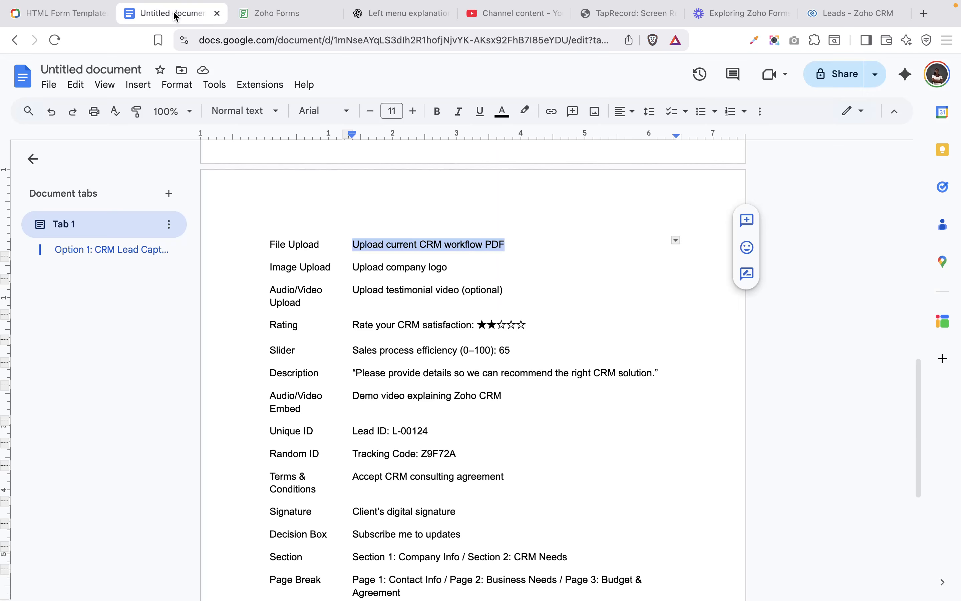
drag(448, 267, 349, 269)
key(super+c)
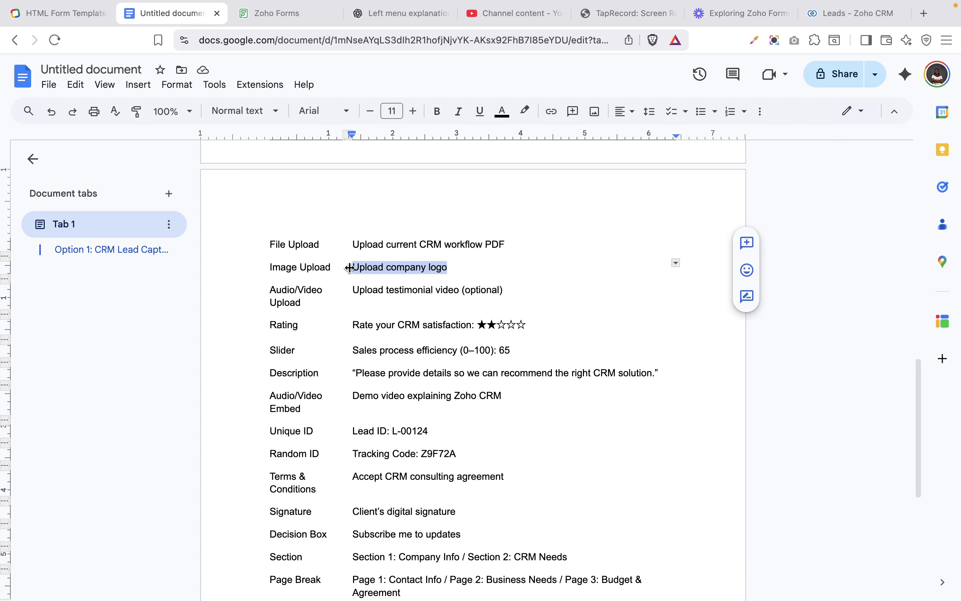
click(261, 14)
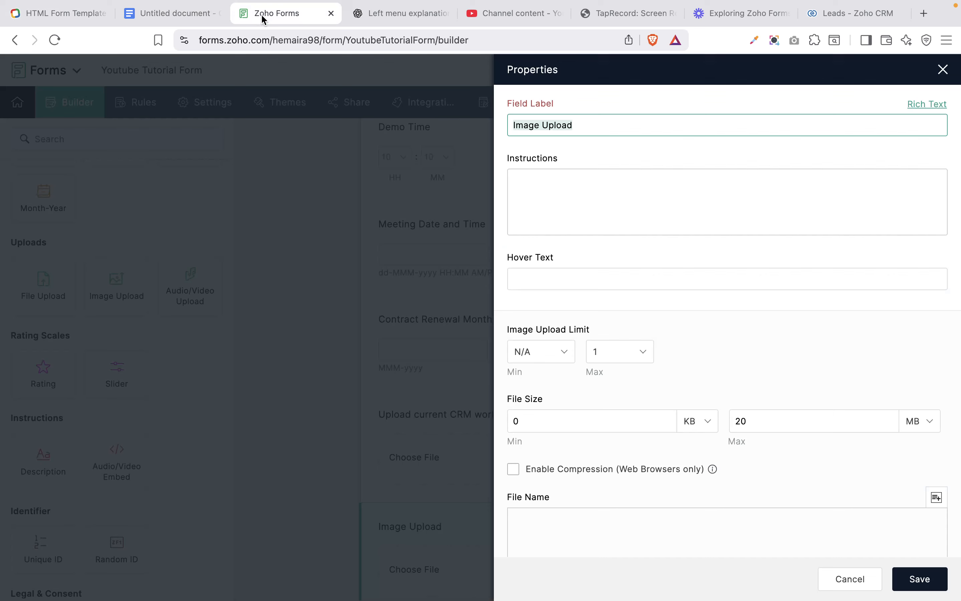
key(super+v)
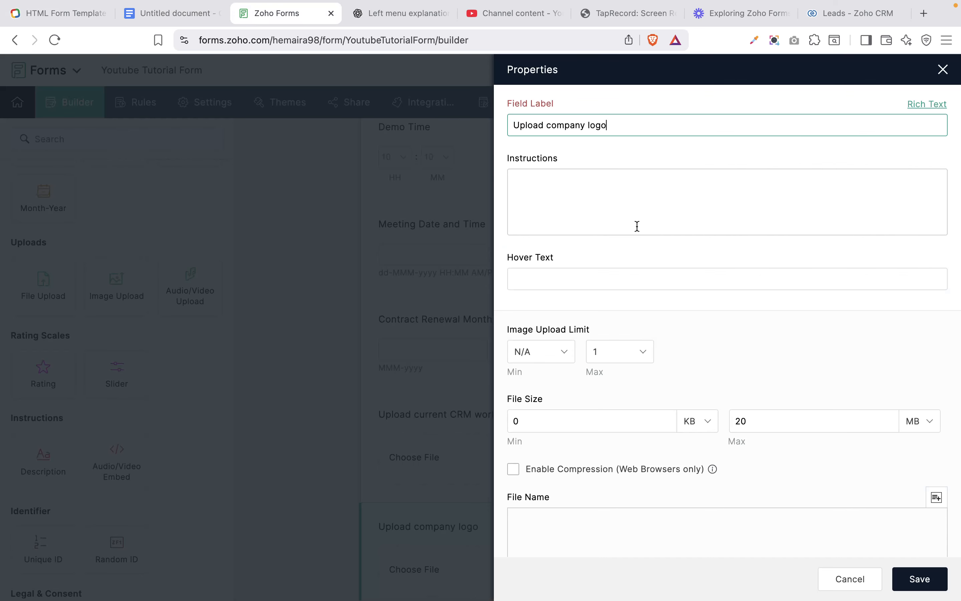
- Set the image upload field's maximum upload limit to 5 and enable compression for web browsers
scroll(638, 226, down, 2)
click(620, 135)
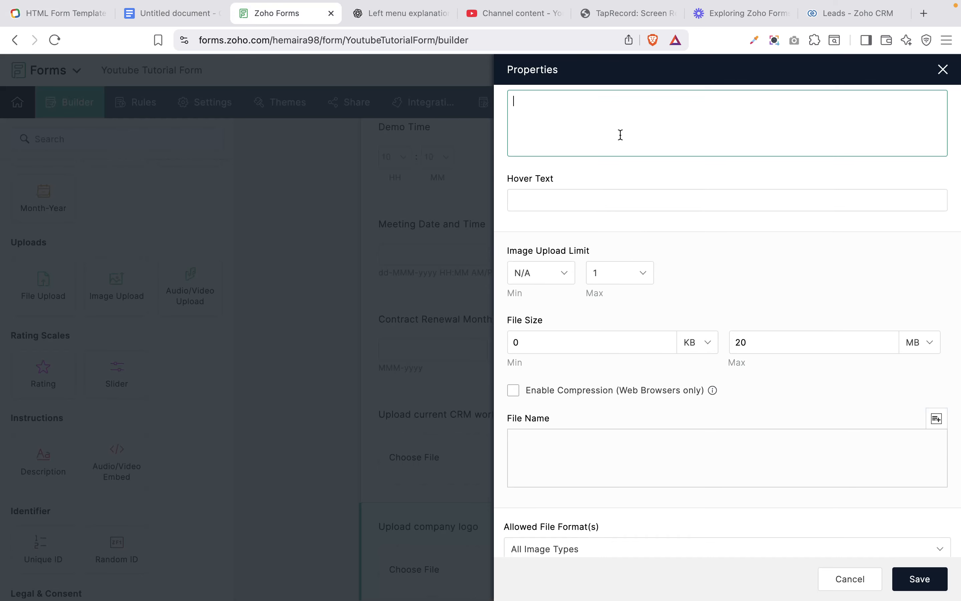
click(614, 274)
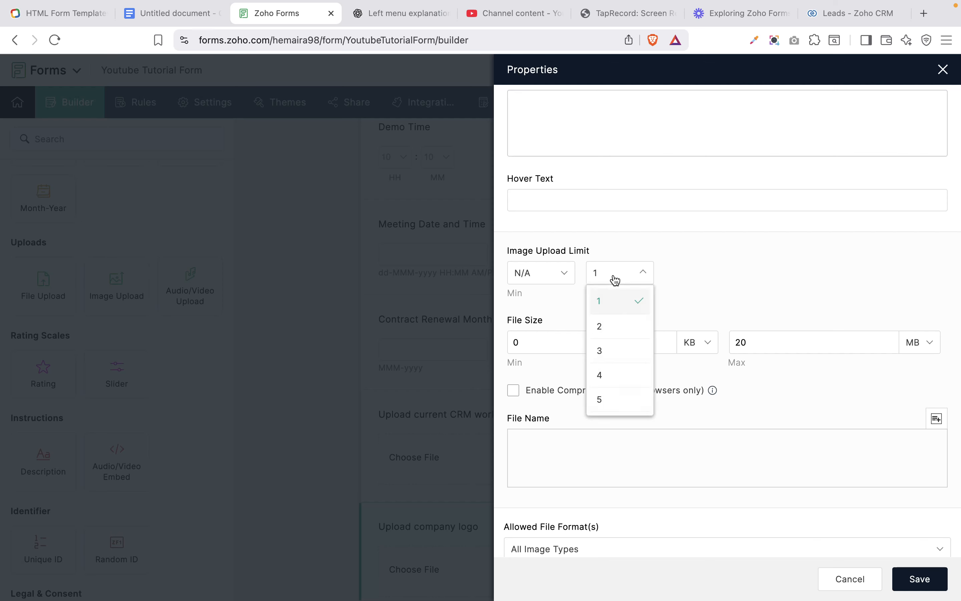
click(608, 399)
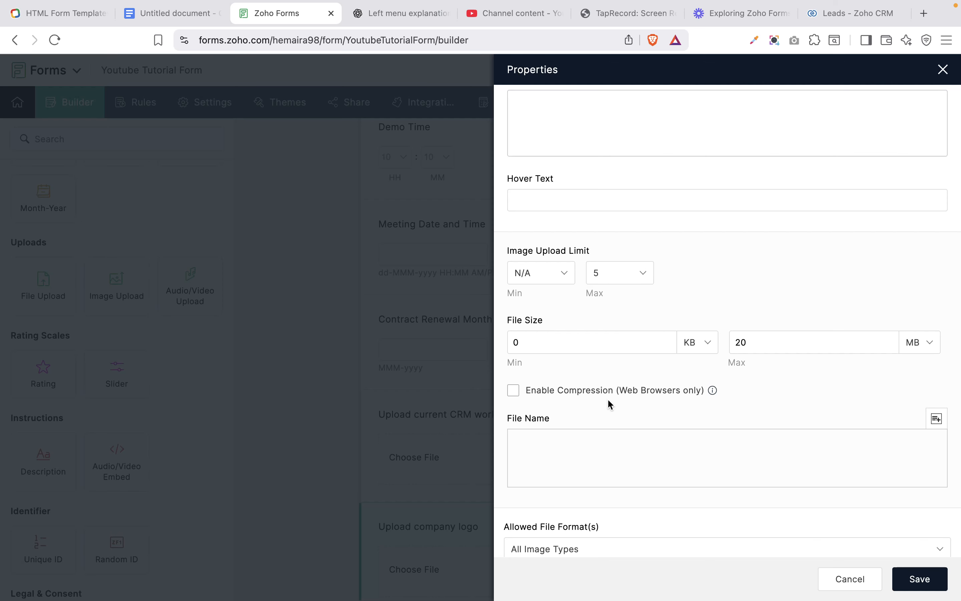
scroll(608, 401, down, 3)
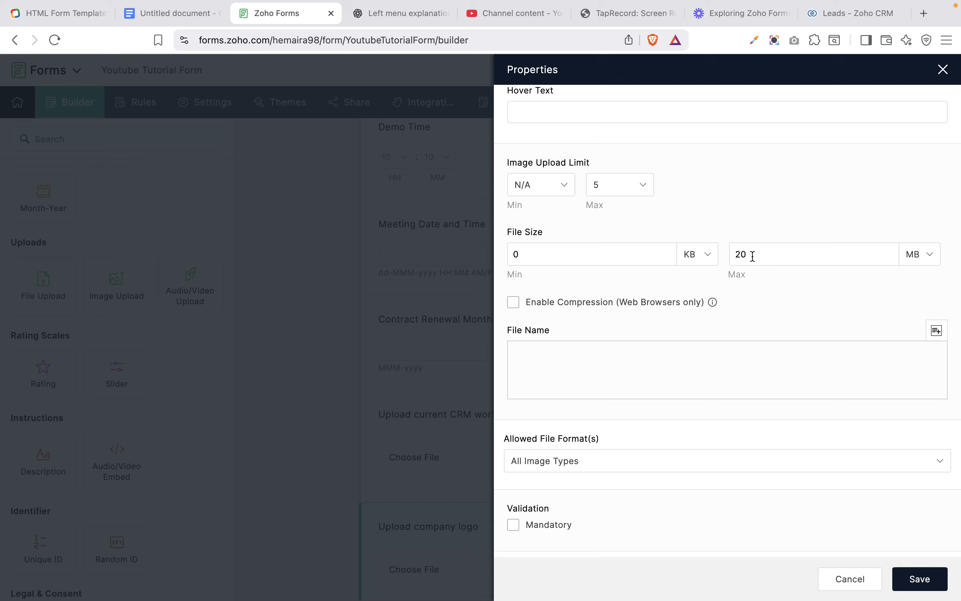
scroll(913, 253, down, 2)
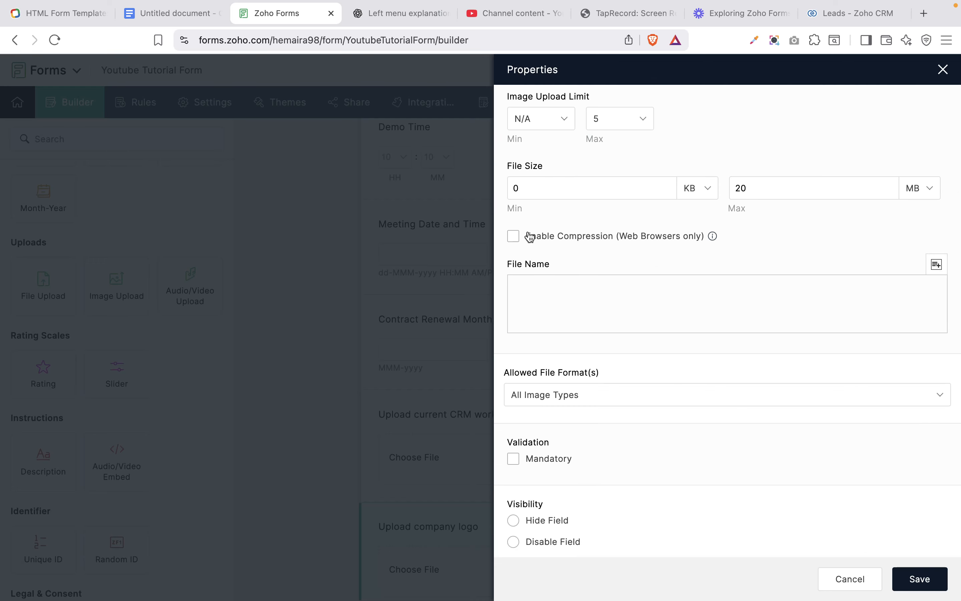
click(523, 243)
- Compose the image file name from Name - First Name, Name - Last Name and the text "companylogo"
click(937, 265)
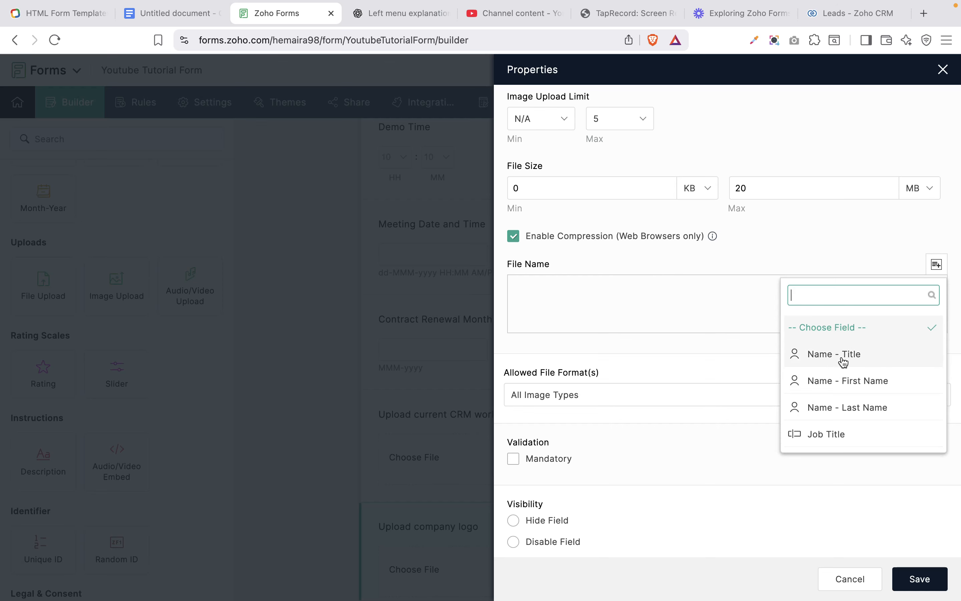
click(846, 380)
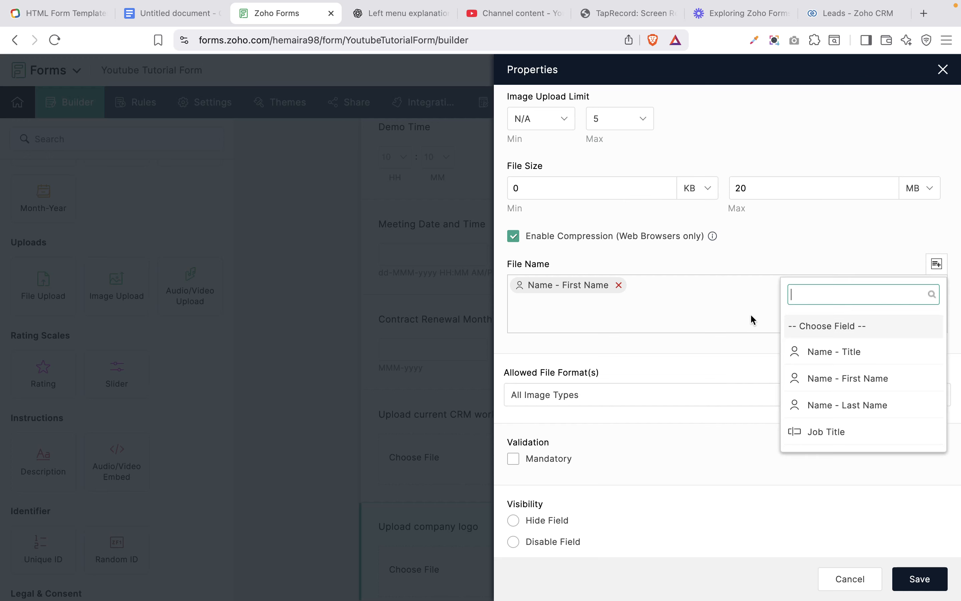
click(847, 404)
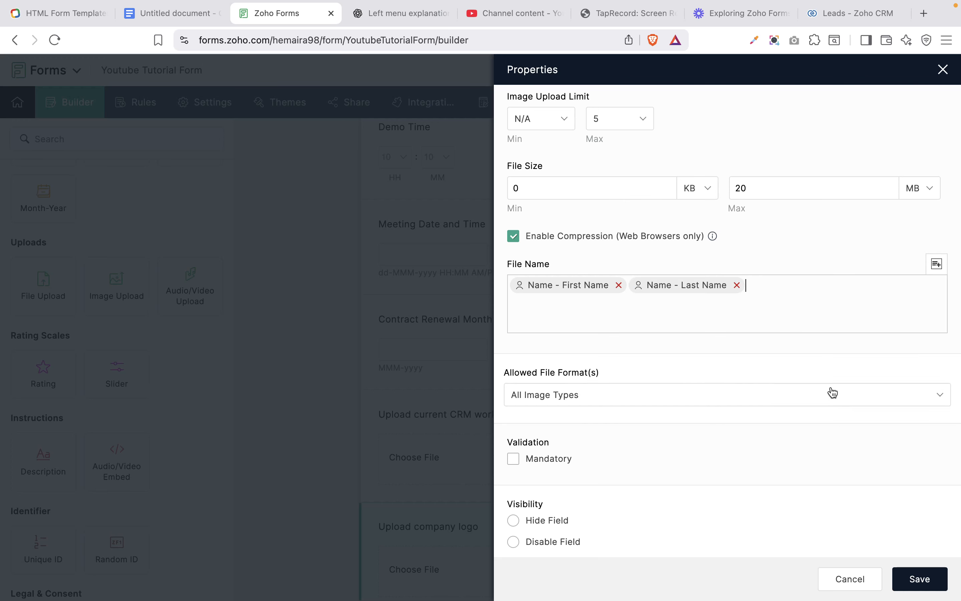
click(805, 284)
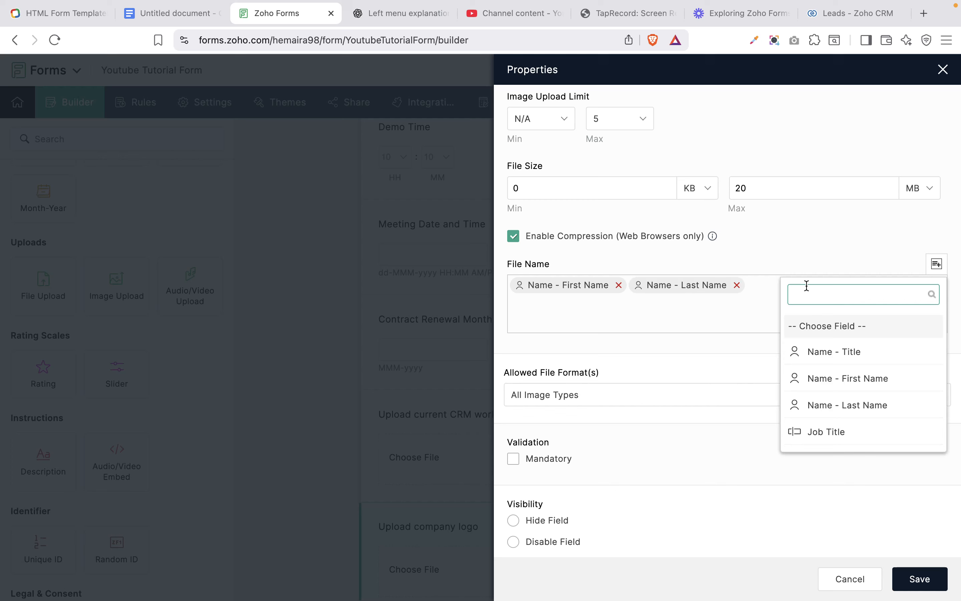
click(758, 287)
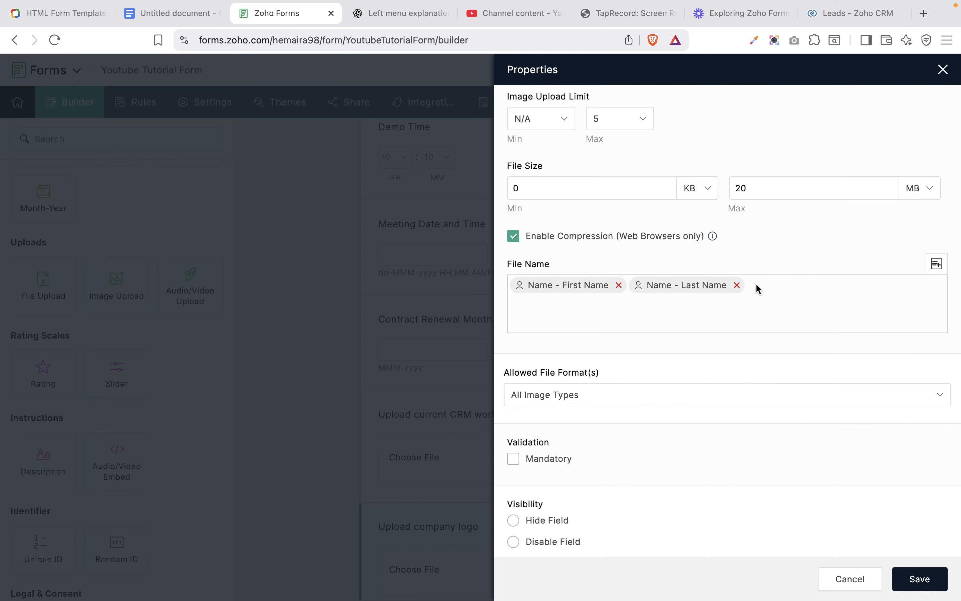
text(companylogo)
scroll(797, 491, up, 4)
scroll(796, 491, down, 4)
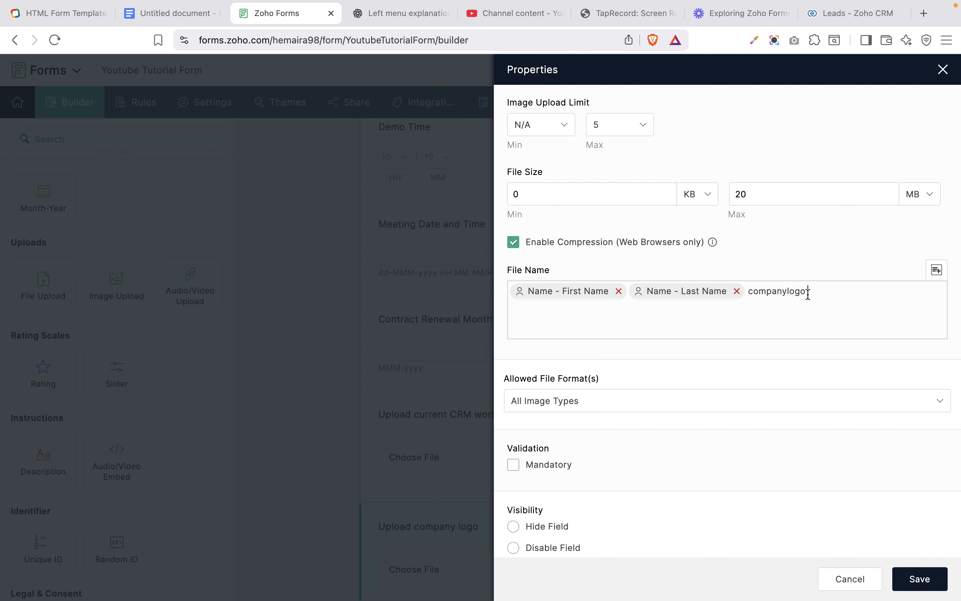
- Switch the image field's allowed file formats to Custom Image Types and select all of the listed formats
scroll(798, 393, down, 2)
click(679, 329)
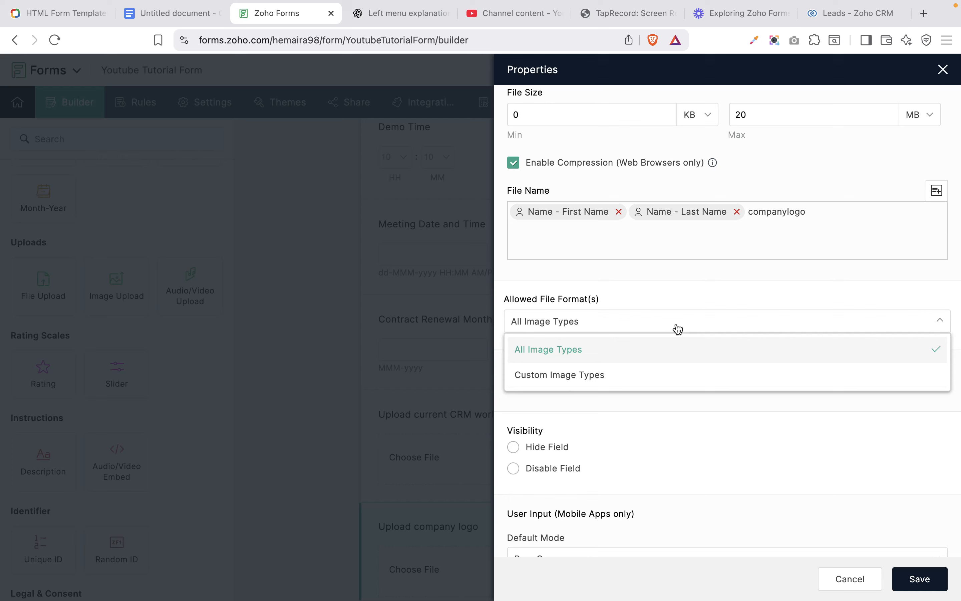
click(555, 383)
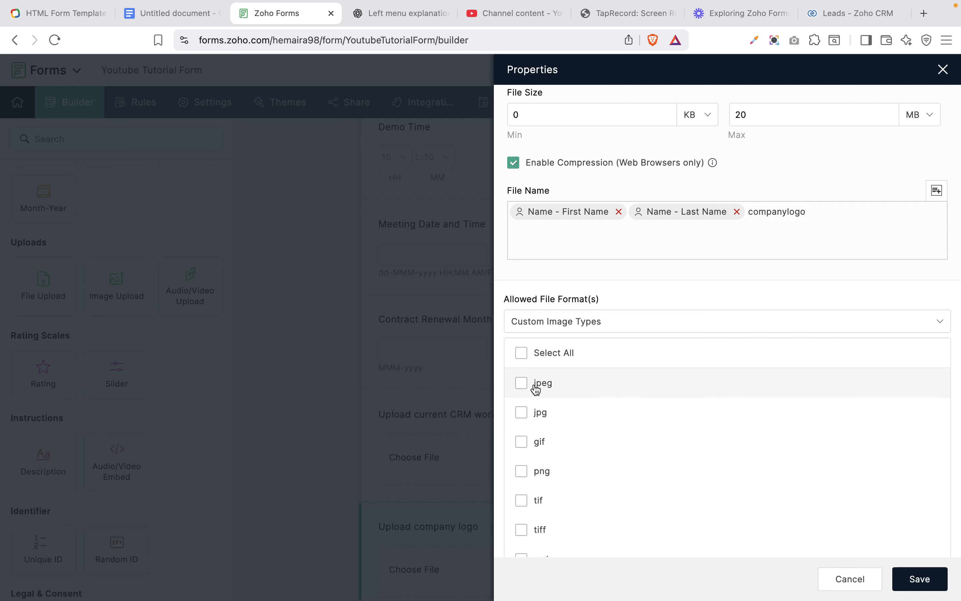
scroll(537, 390, down, 5)
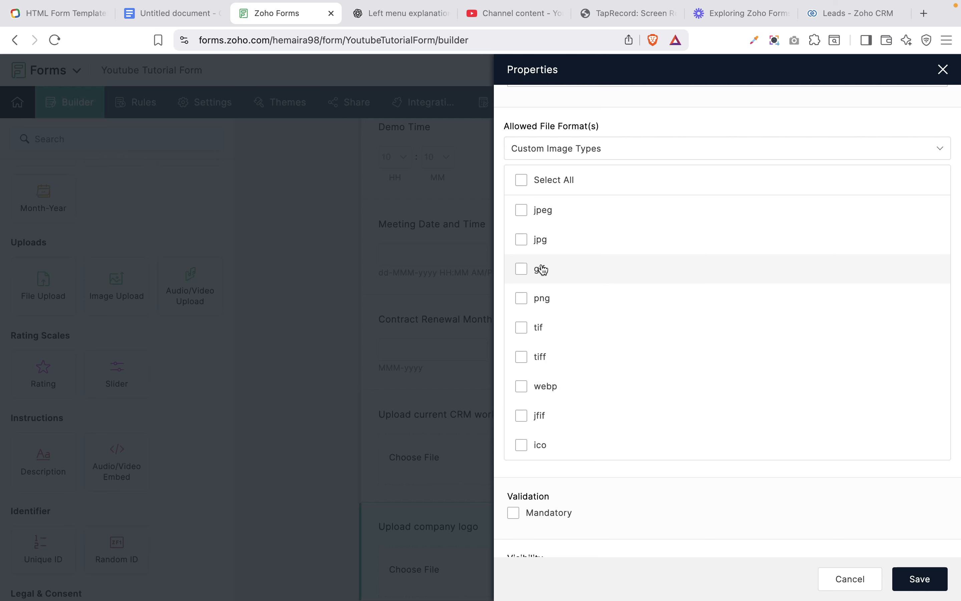
click(523, 180)
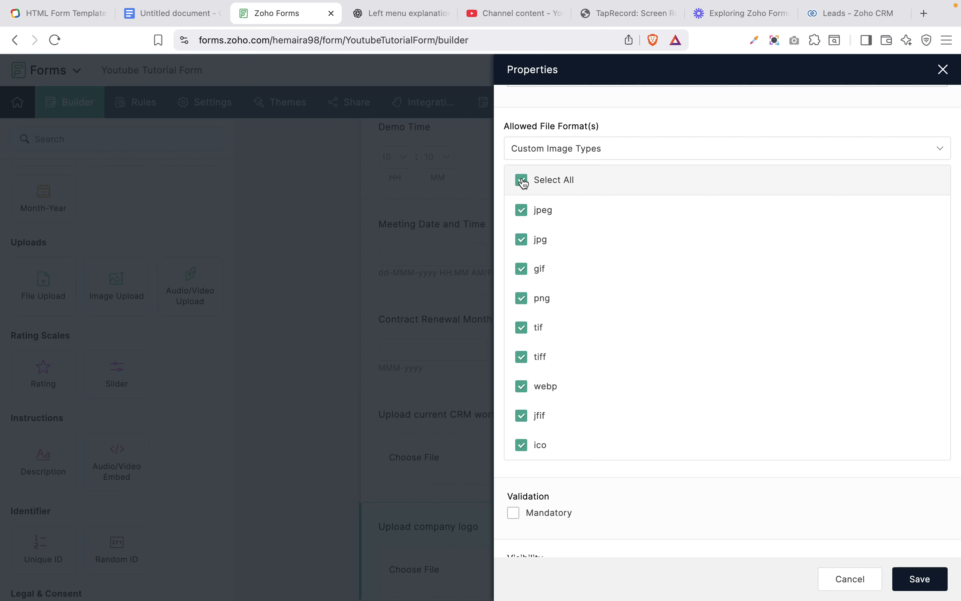
- Clear the selected custom image formats and set the image field's allowed file formats to All Image Types
click(523, 181)
click(568, 150)
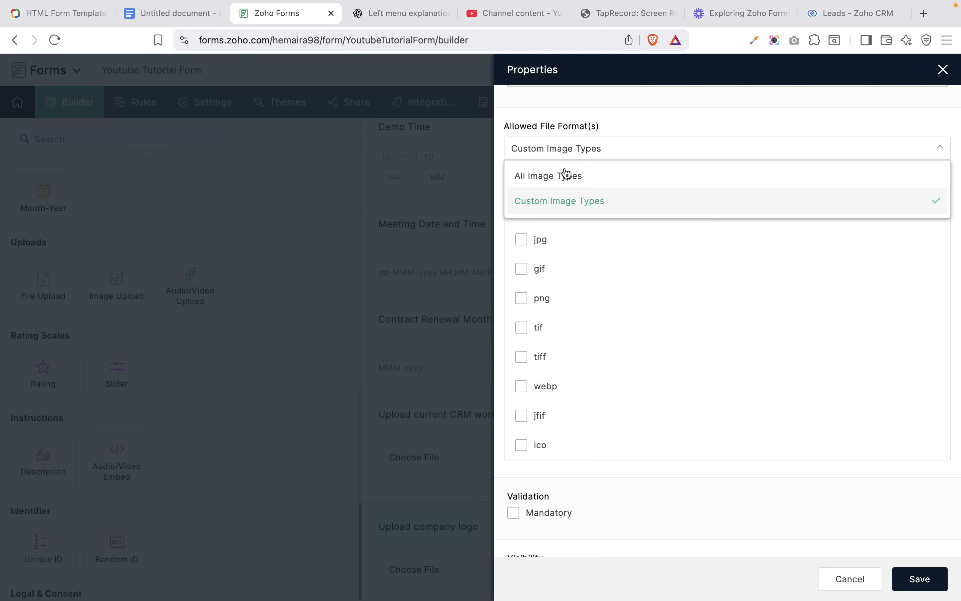
click(570, 177)
- Enable Annotate and Use Timer for the image field's mobile input and set its default mode to Front Camera
scroll(855, 381, down, 3)
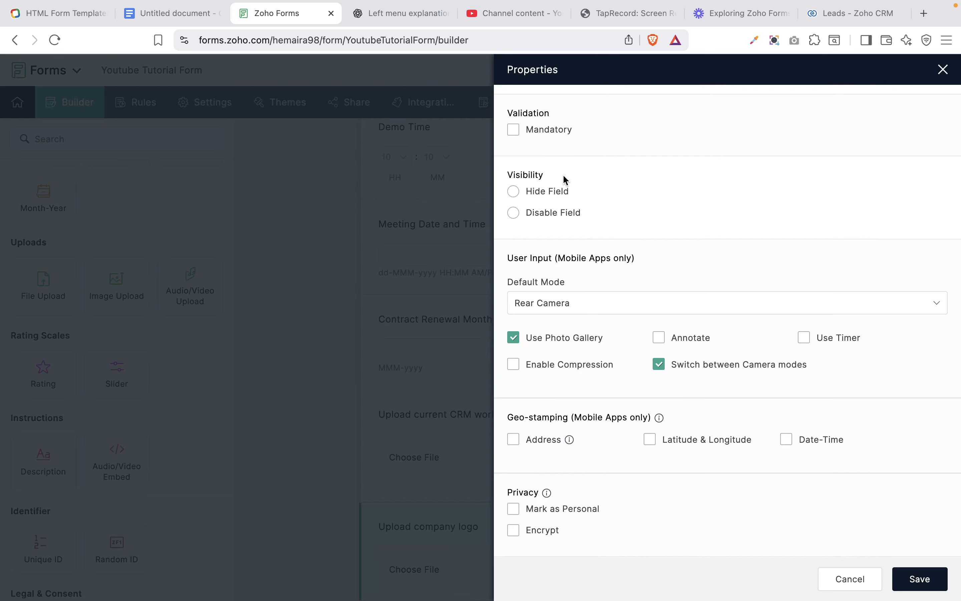
scroll(563, 180, up, 3)
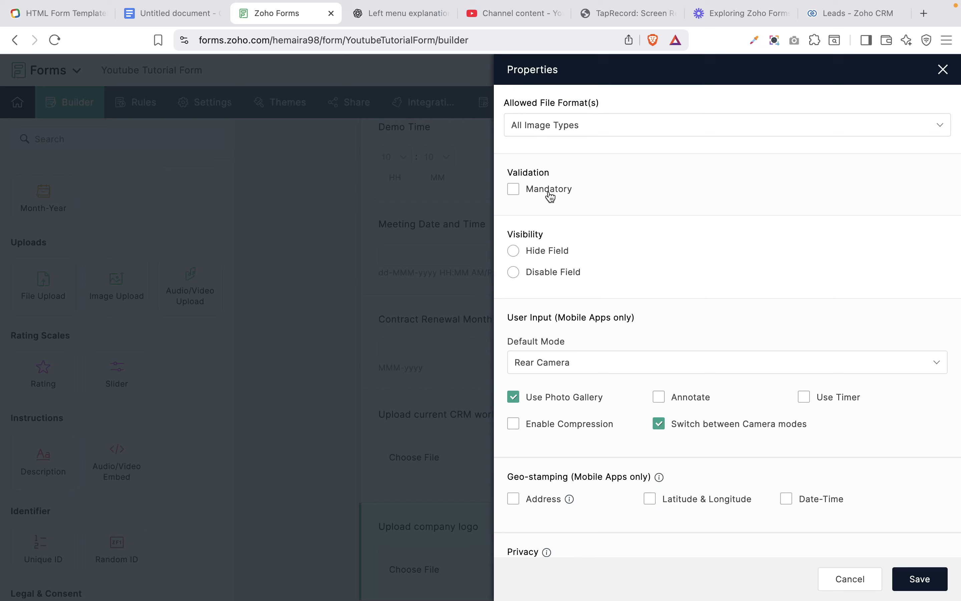
scroll(639, 374, down, 3)
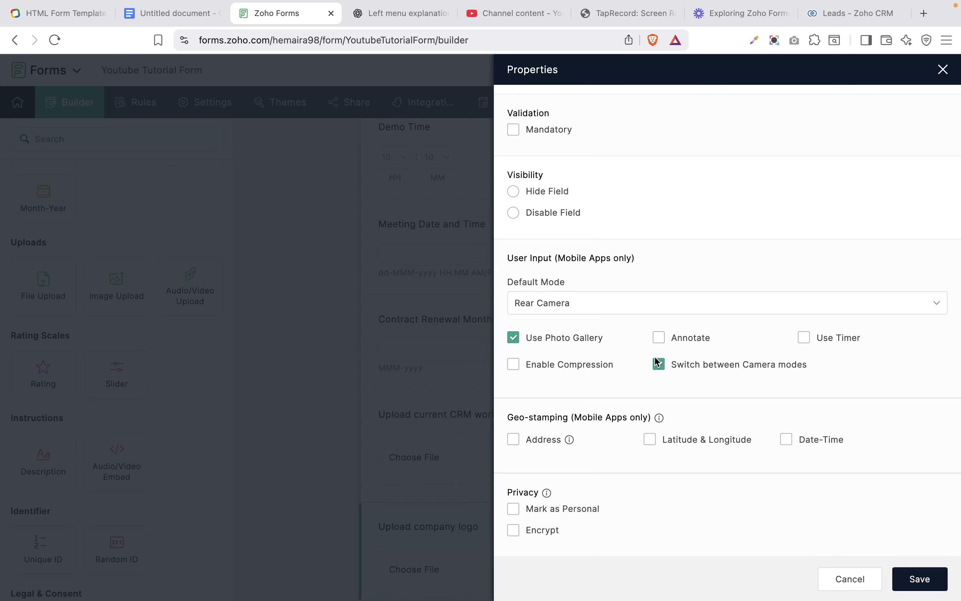
click(661, 341)
click(805, 338)
click(679, 313)
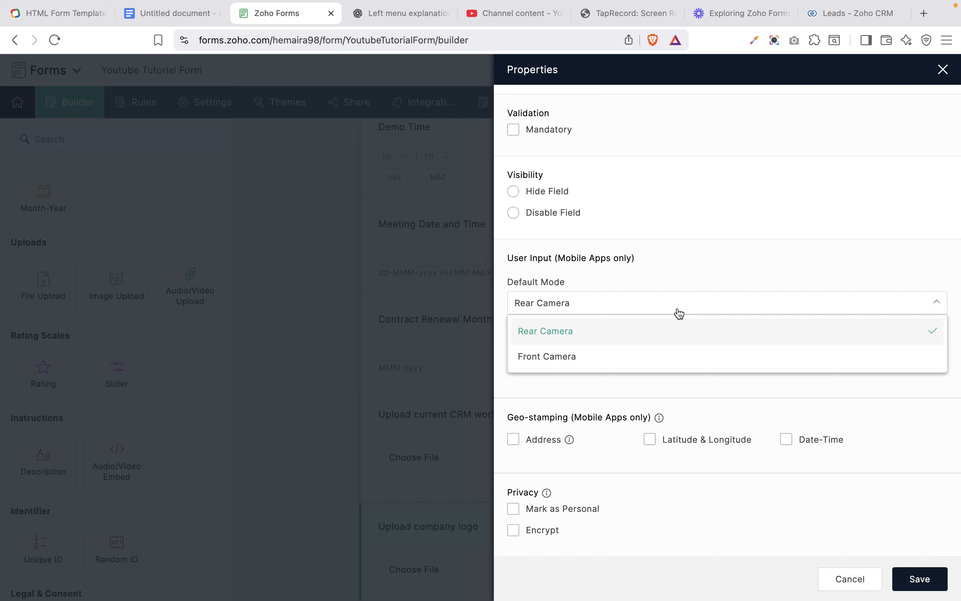
click(637, 363)
click(656, 308)
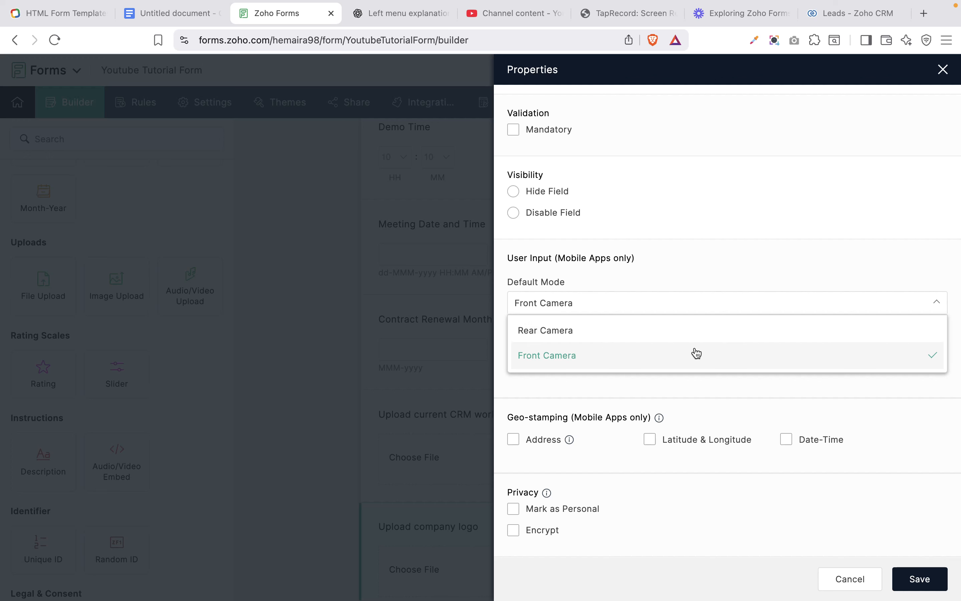
click(691, 292)
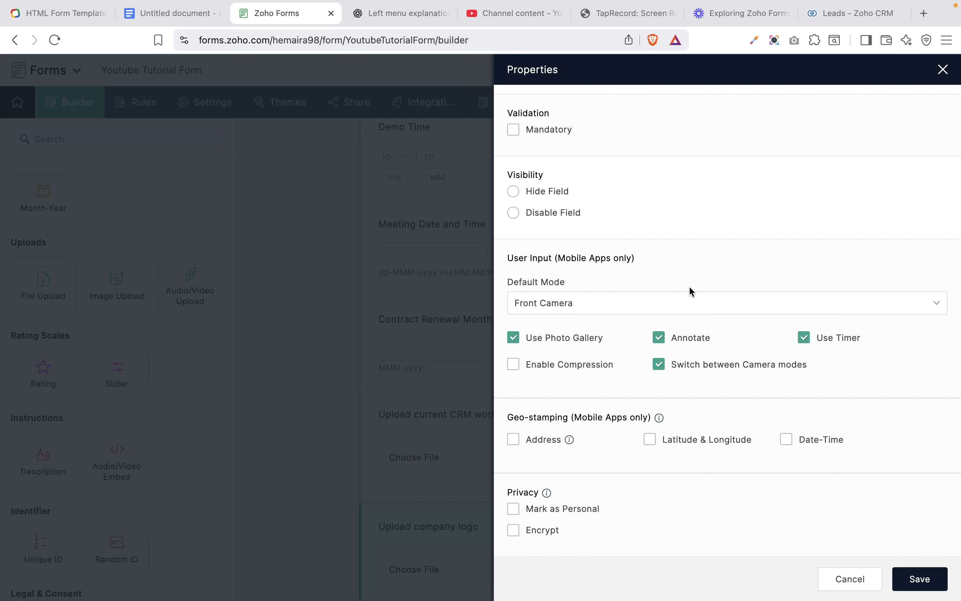
- Enable mobile compression and Address geo-stamping for the company logo field, and save its properties
click(541, 365)
click(527, 444)
click(925, 583)
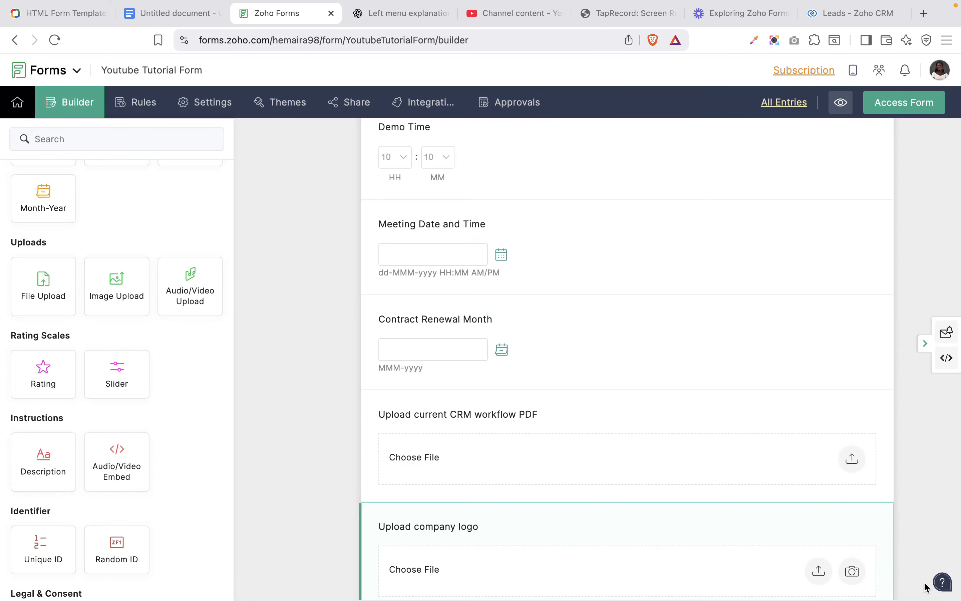
- Add an Audio/Video Upload field below the company logo field with Video as its media type
scroll(761, 489, down, 2)
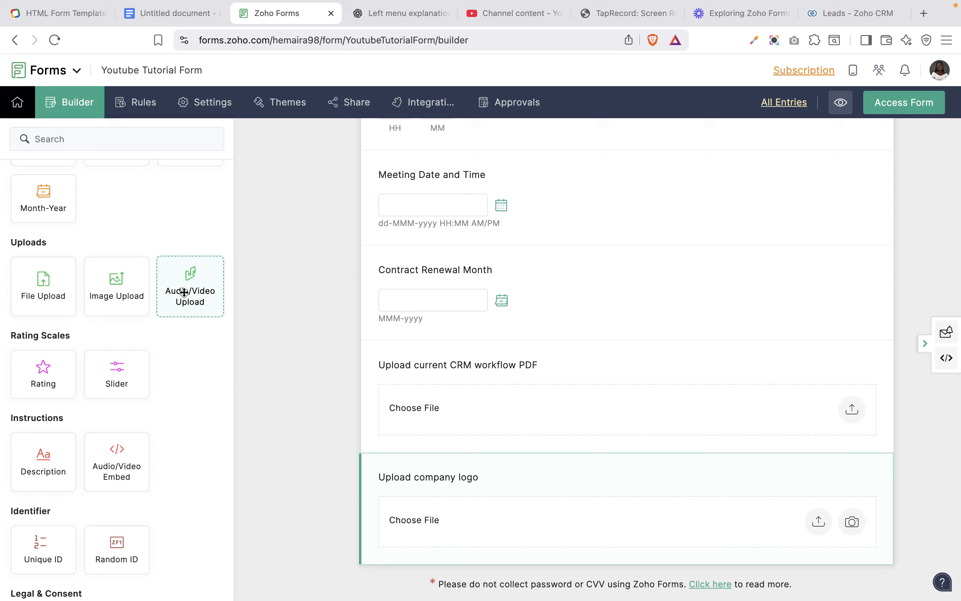
drag(184, 292, 393, 531)
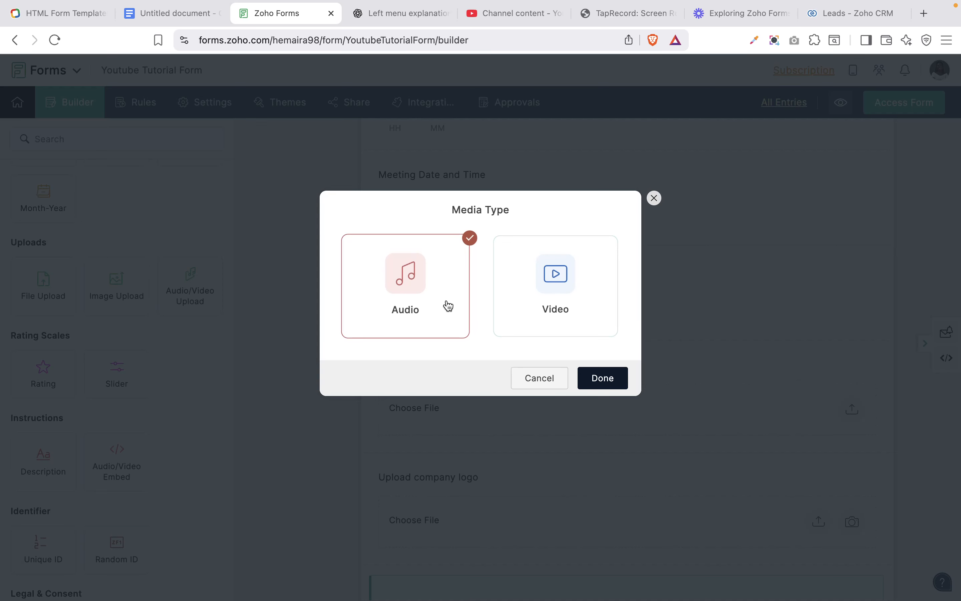
click(539, 301)
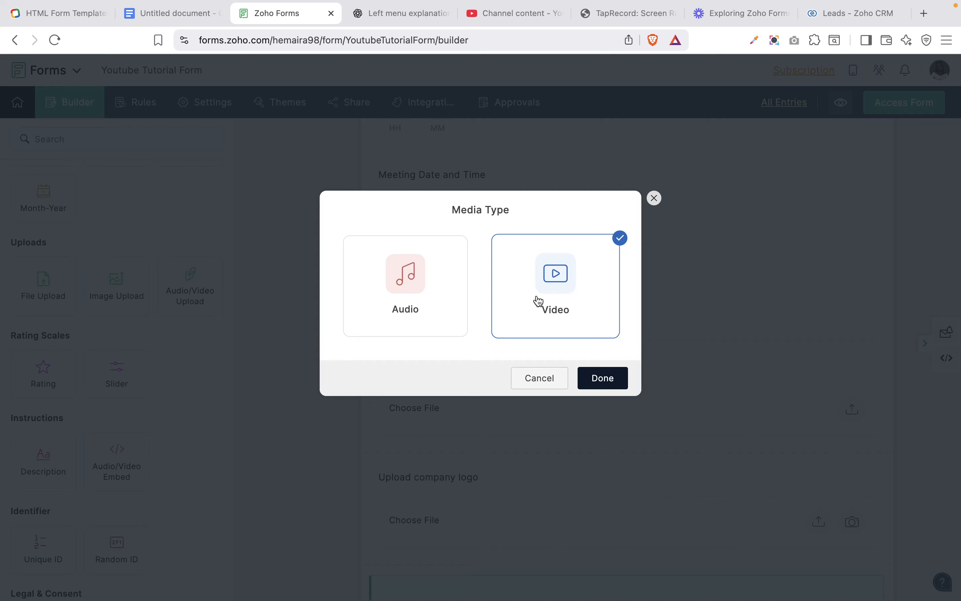
click(612, 383)
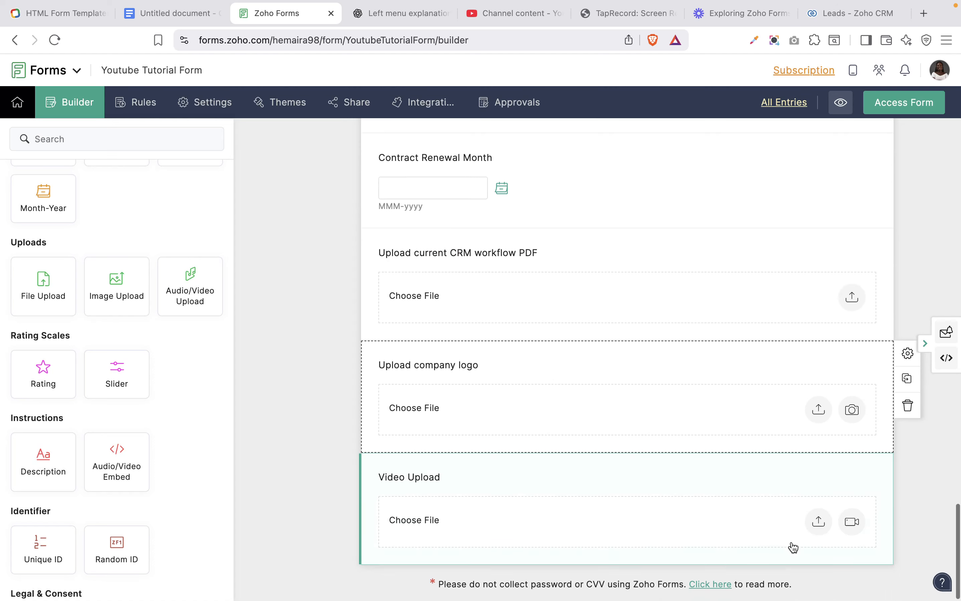
- Open the video upload field's properties and set its maximum upload limit to 5
click(907, 465)
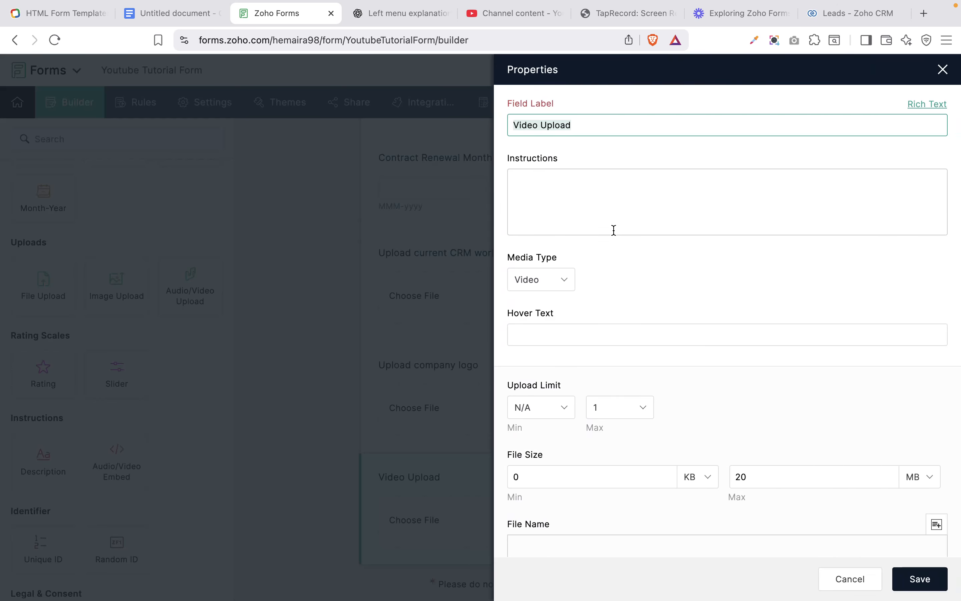
click(568, 190)
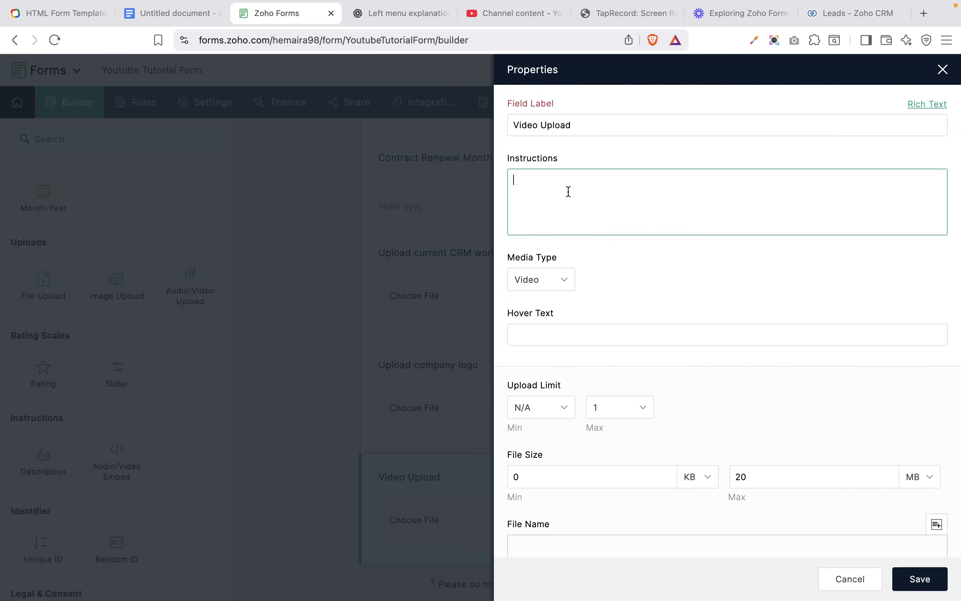
click(543, 282)
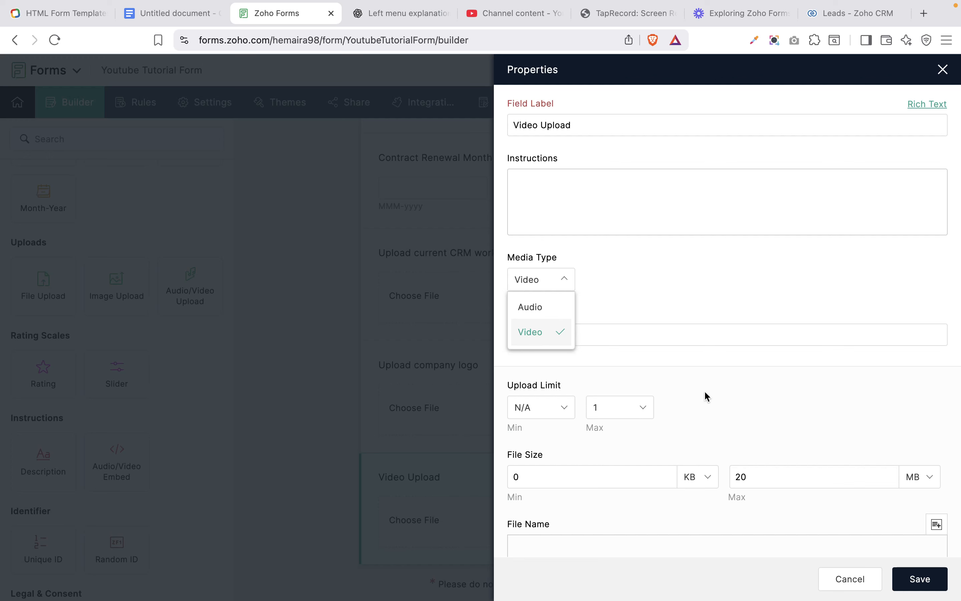
click(636, 411)
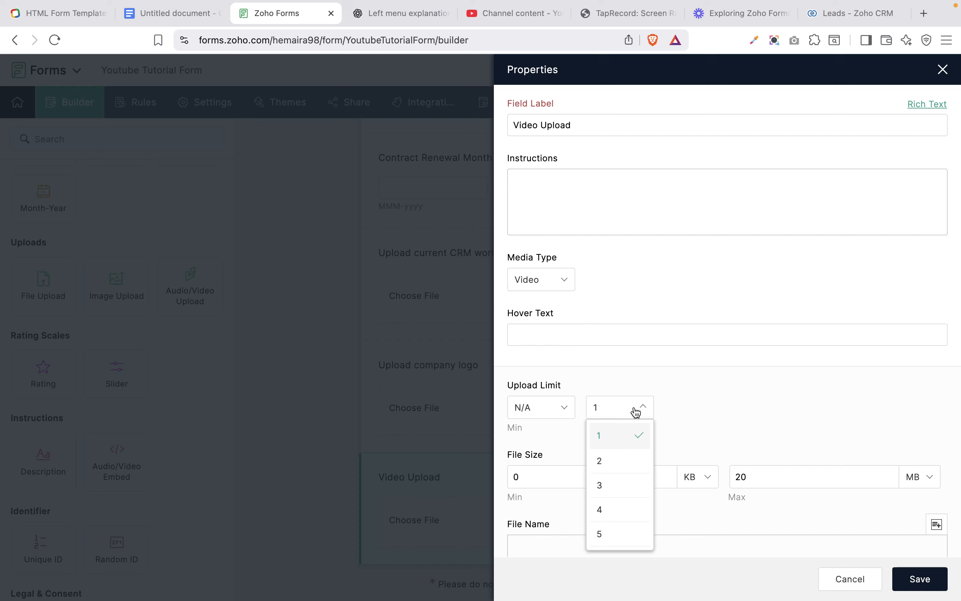
click(598, 534)
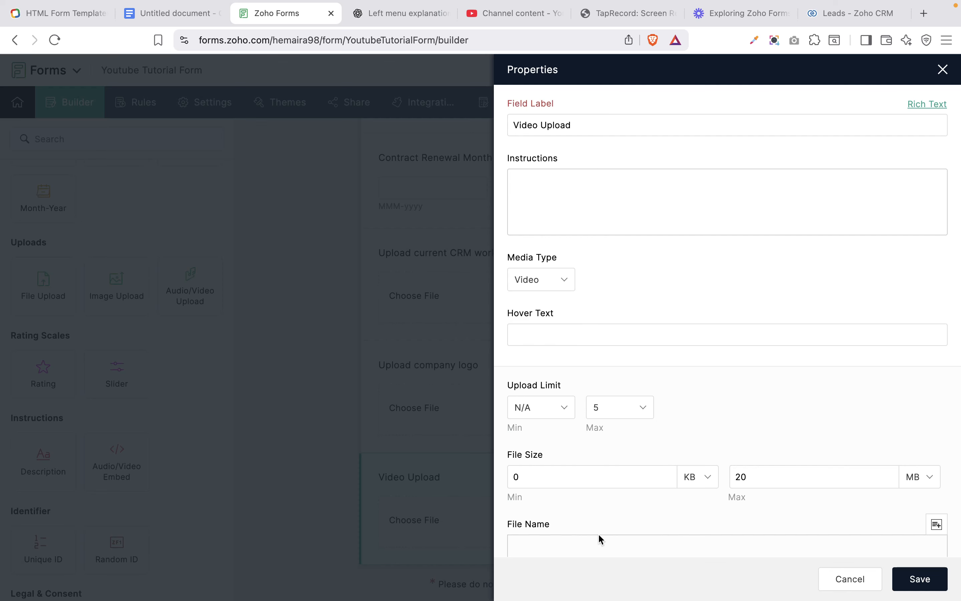
- Switch the video field's allowed file formats to Custom Video Types and select all of the listed formats
scroll(749, 345, down, 3)
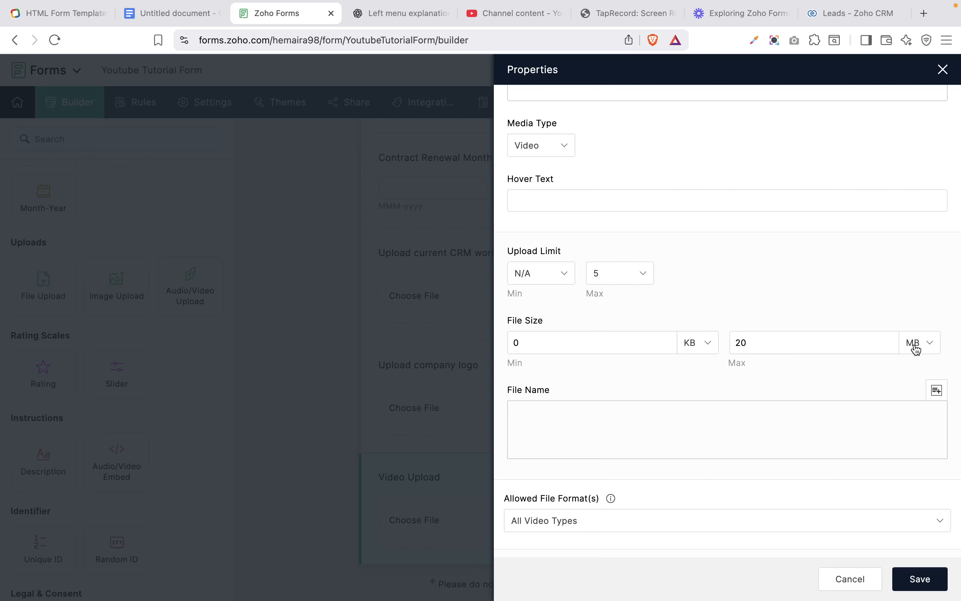
scroll(821, 406, down, 4)
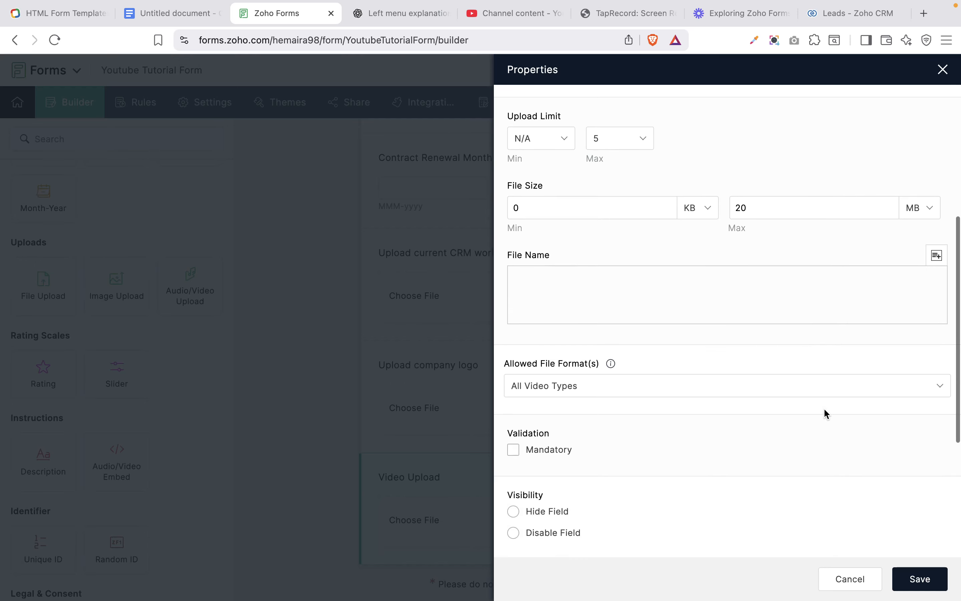
click(656, 282)
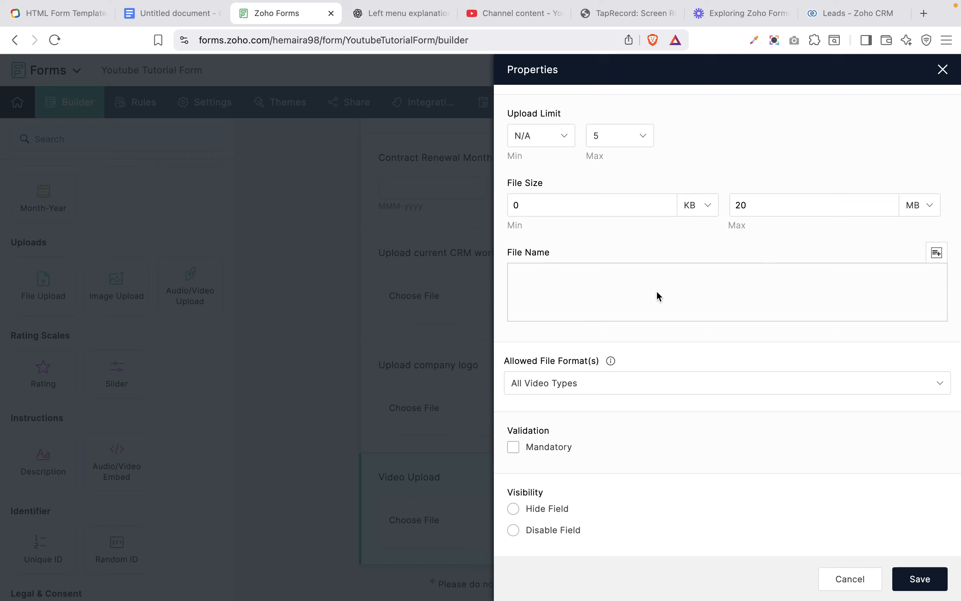
scroll(677, 321, down, 4)
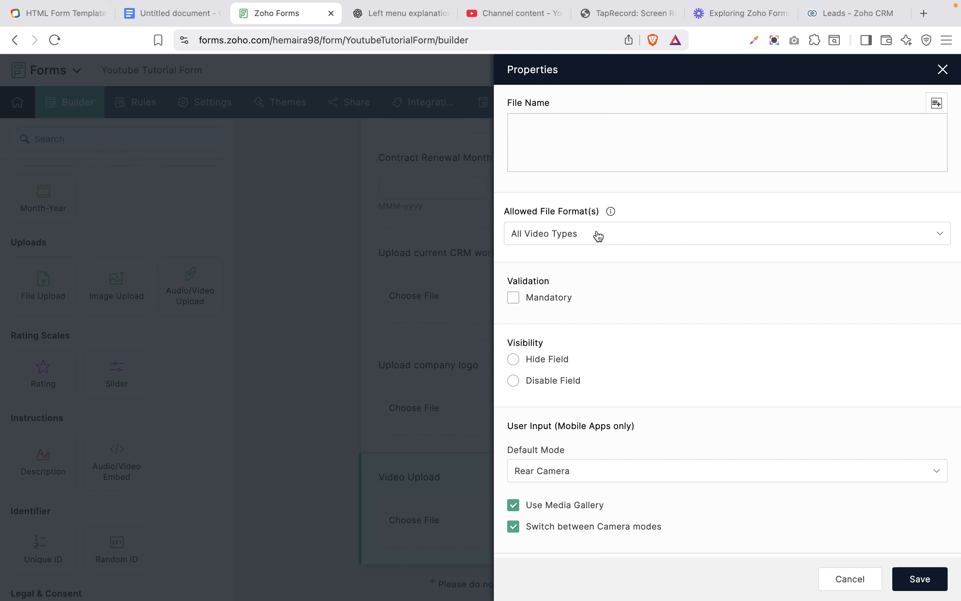
click(598, 236)
click(581, 286)
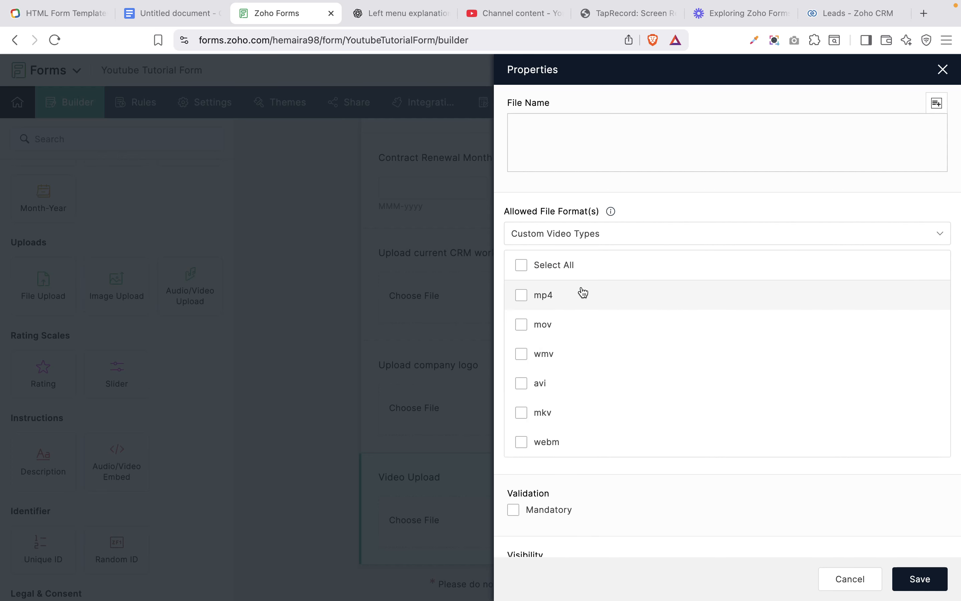
click(540, 305)
click(522, 270)
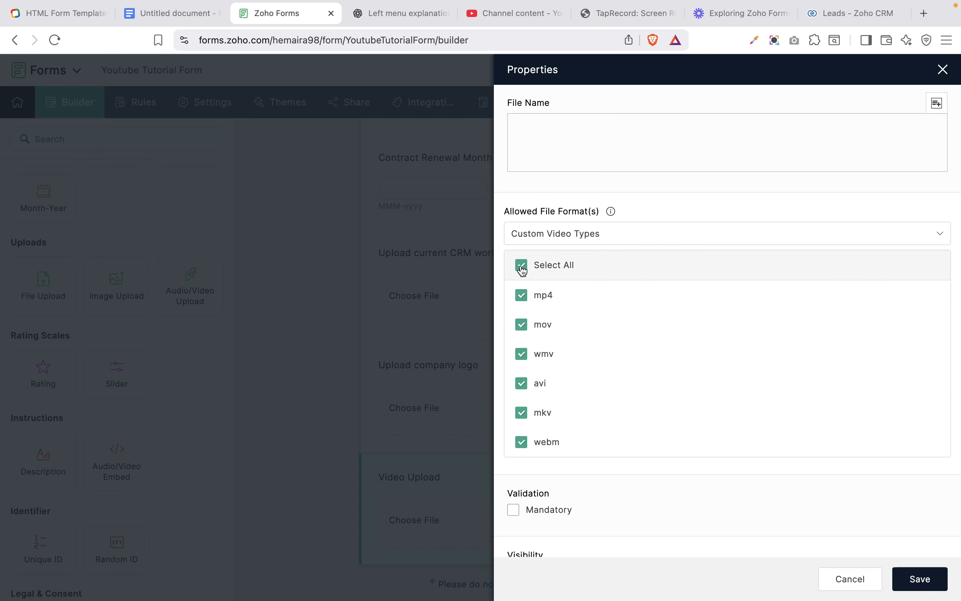
- Set the video field's default mobile input mode to Front Camera and save its properties
scroll(568, 416, down, 7)
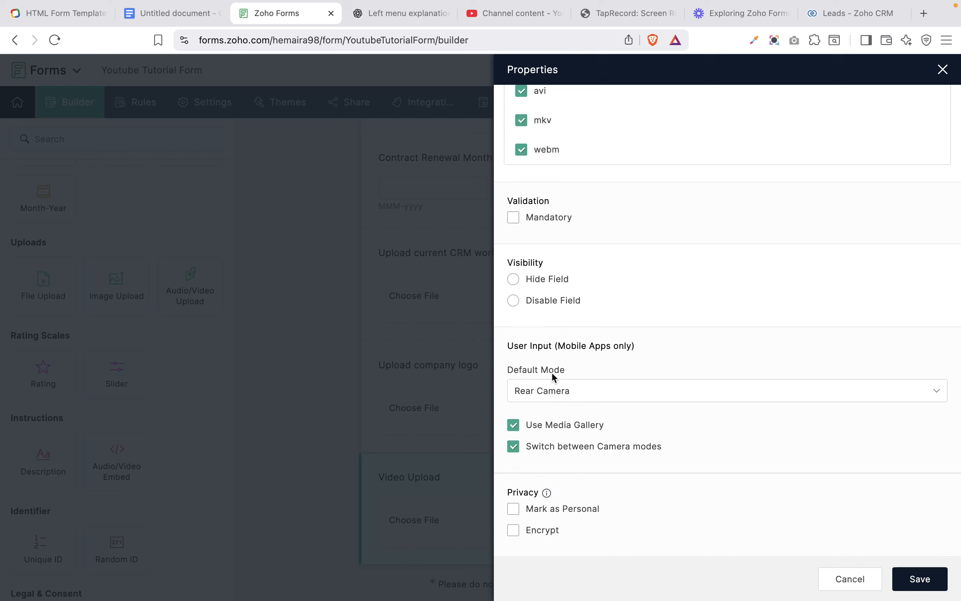
click(564, 390)
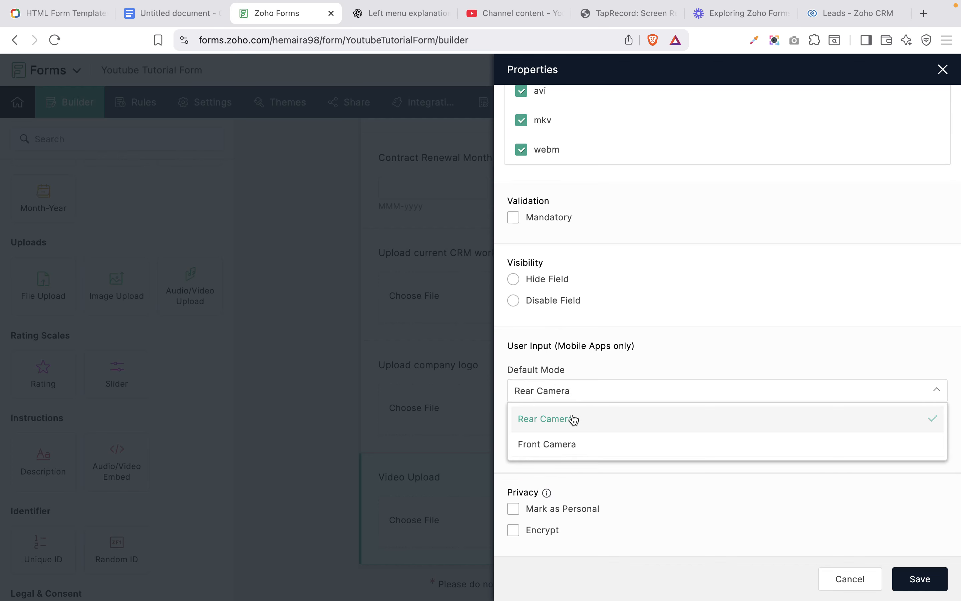
click(580, 445)
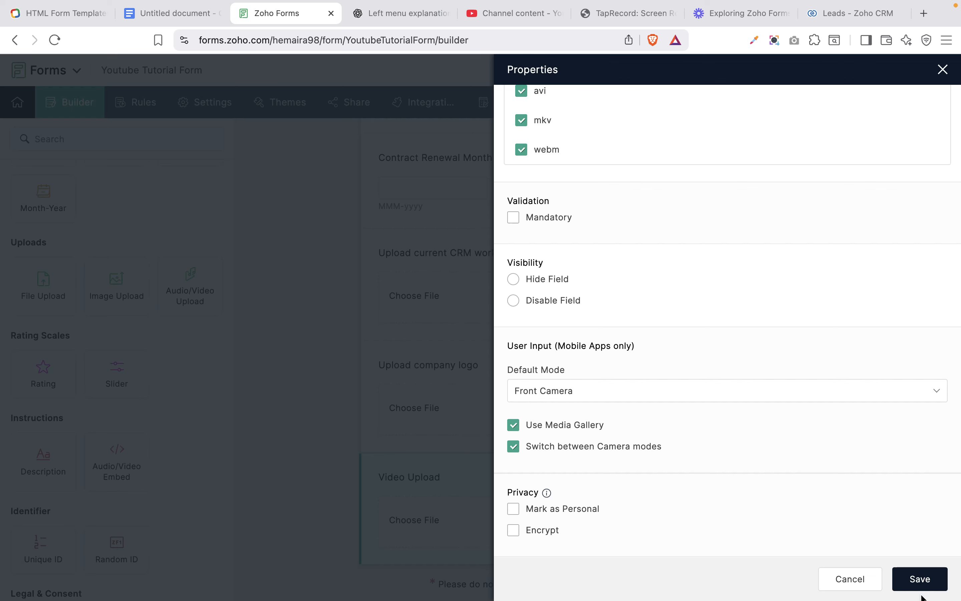
scroll(743, 409, up, 15)
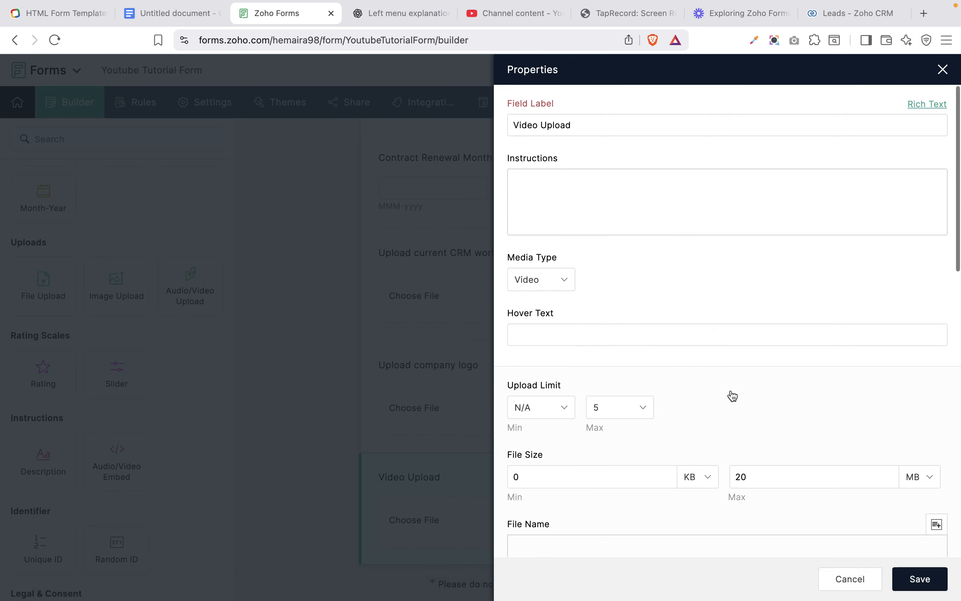
click(927, 587)
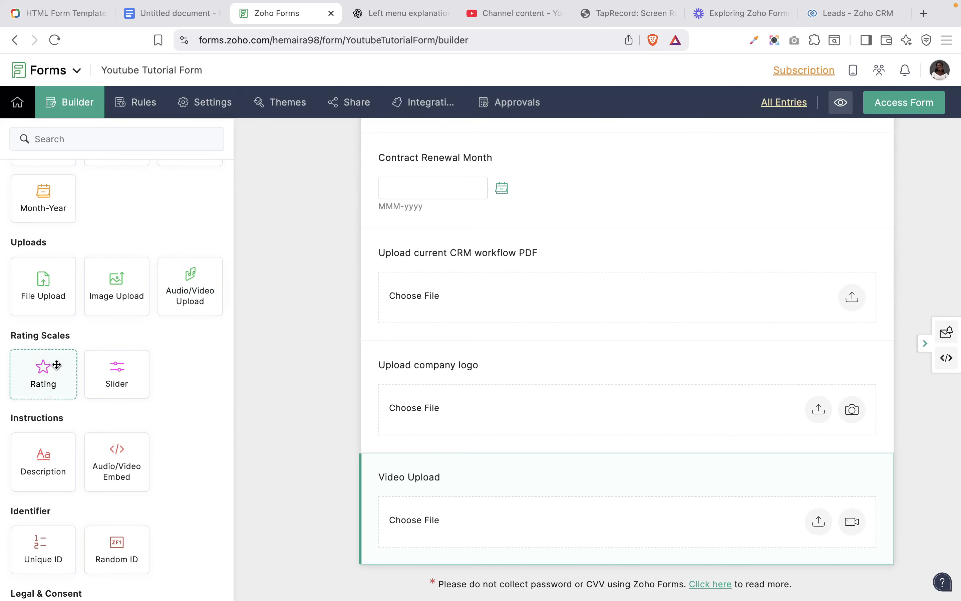
- Add a Rating field below the Video Upload field and open its properties
drag(56, 365, 386, 551)
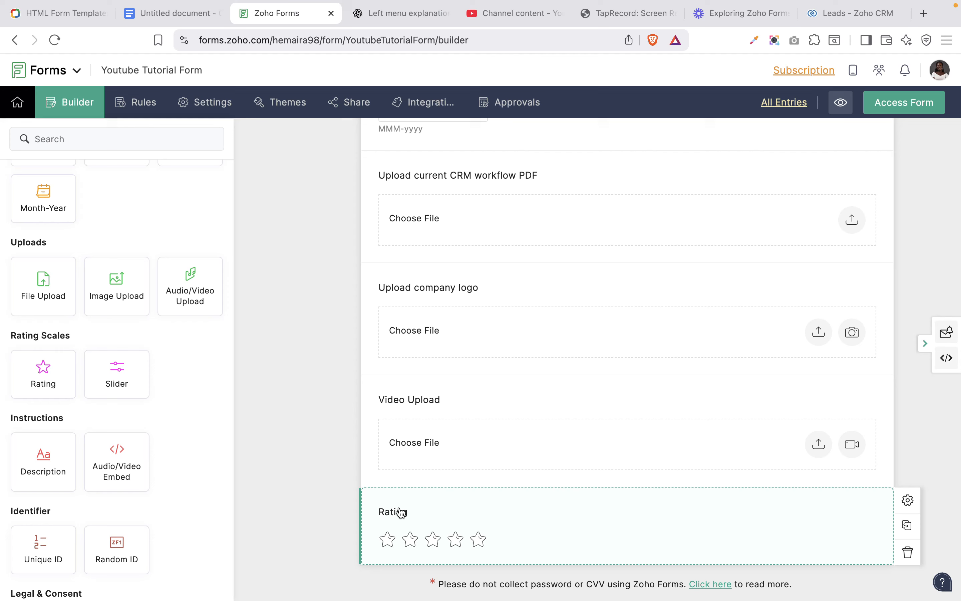
click(910, 502)
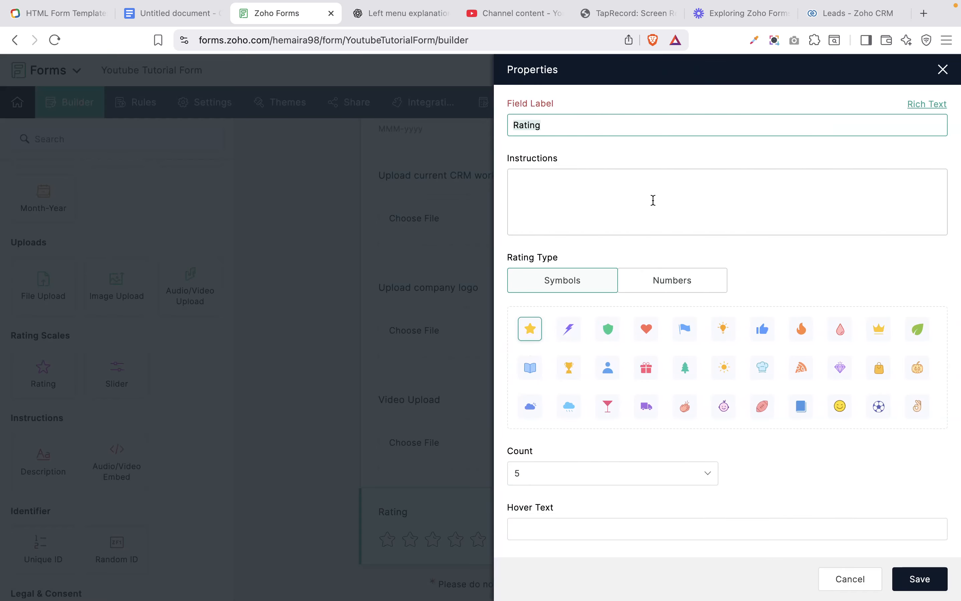
click(569, 194)
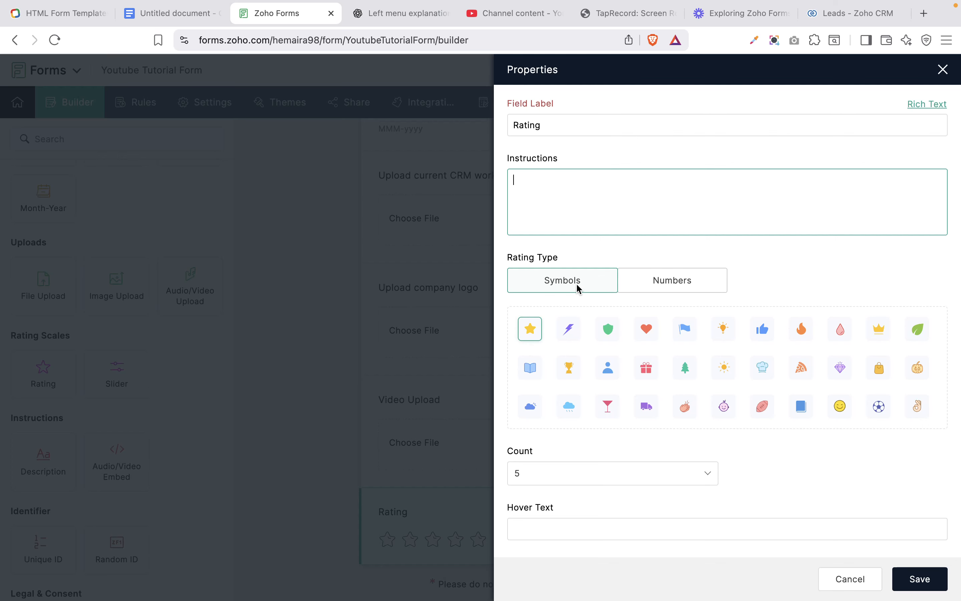
- Set the rating field's count to 10, with Symbols as the rating type after trying Numbers
click(672, 282)
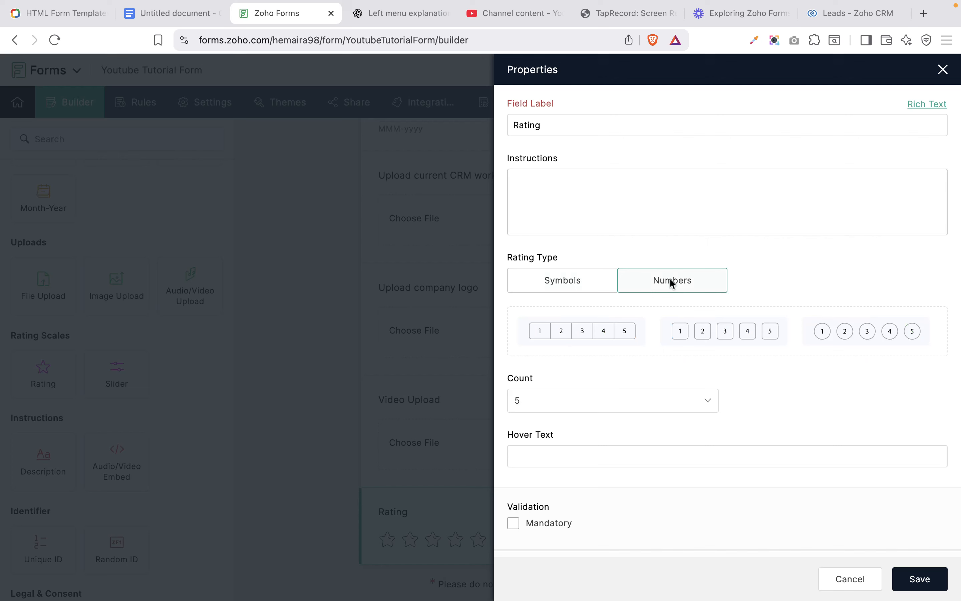
click(578, 282)
click(679, 284)
click(610, 404)
scroll(603, 521, down, 3)
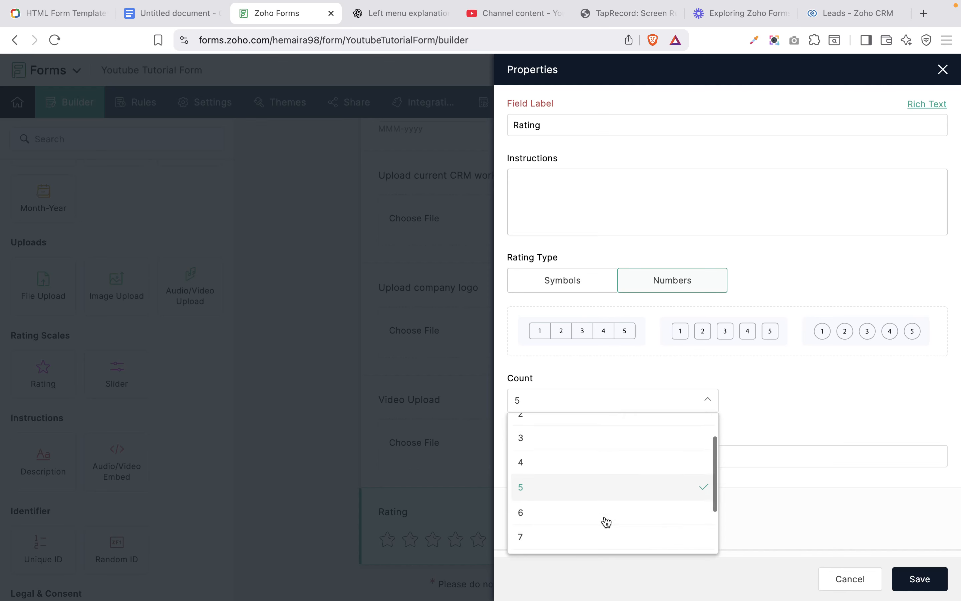
click(580, 545)
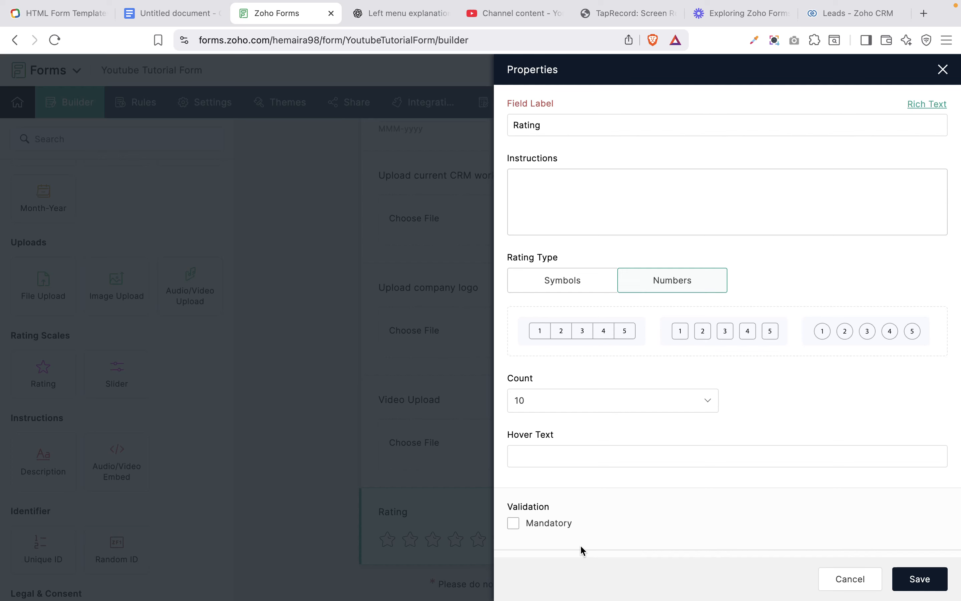
click(556, 282)
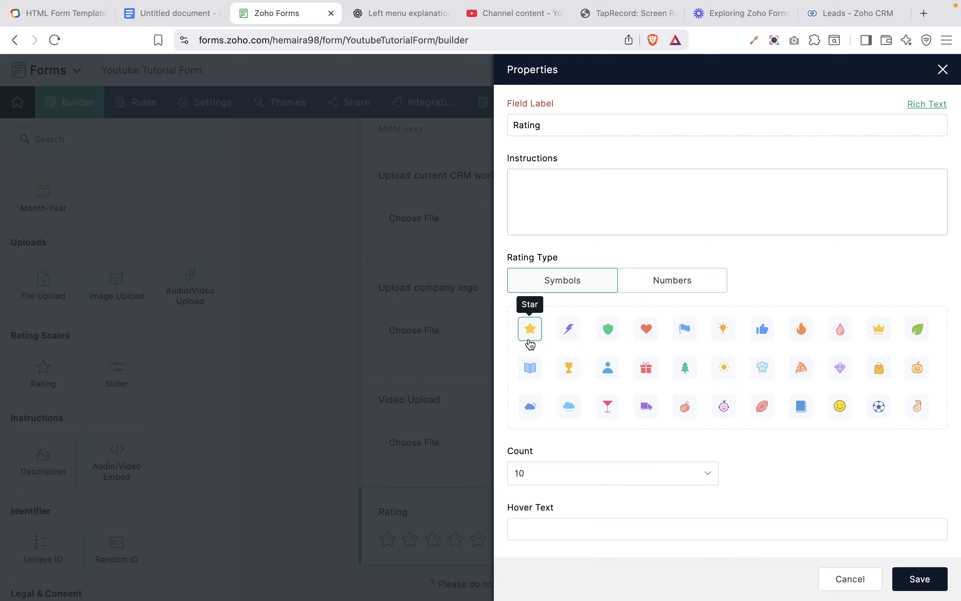
- Choose the flame symbol for the Rating field and save its properties
click(800, 338)
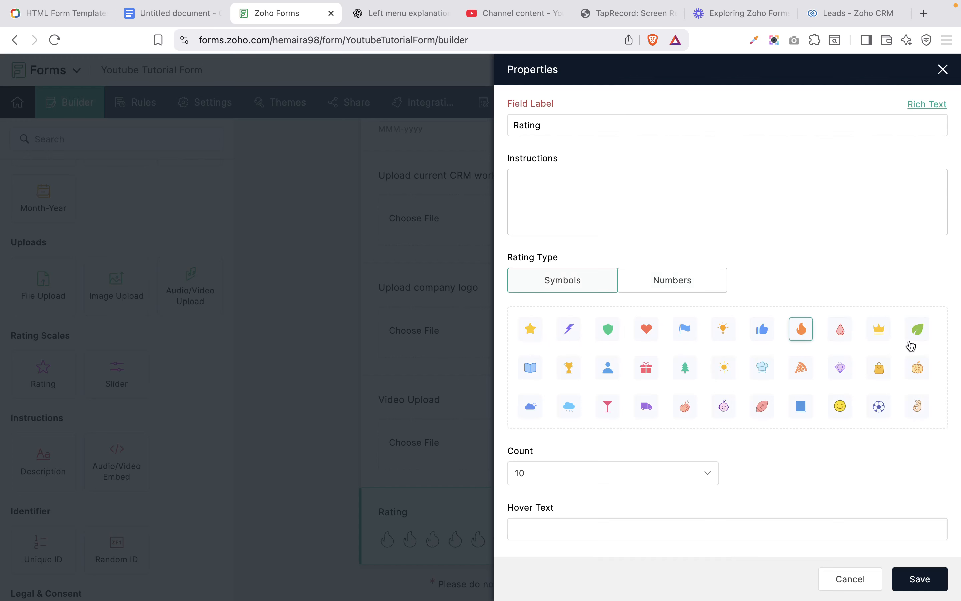
scroll(800, 446, down, 4)
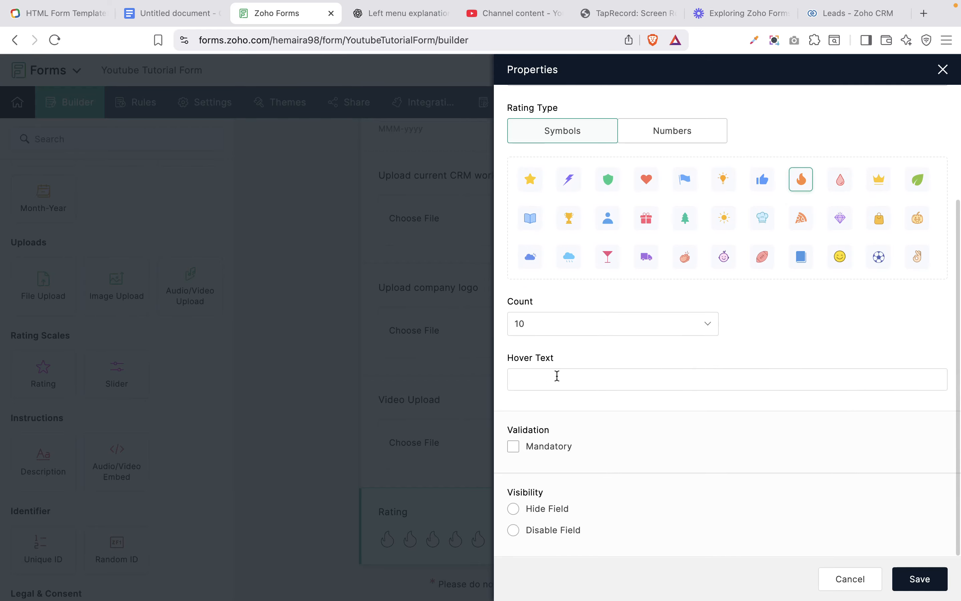
click(618, 385)
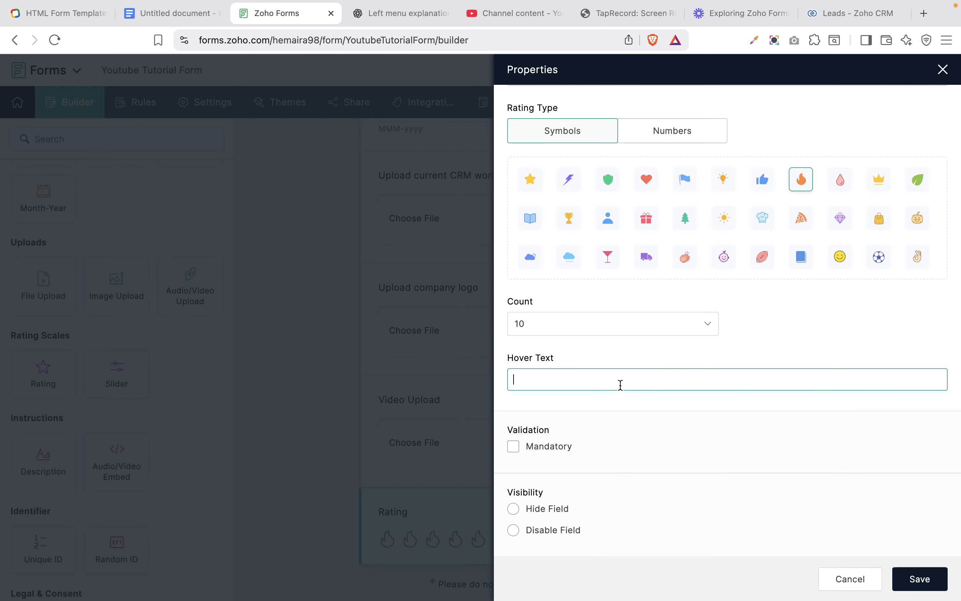
click(613, 326)
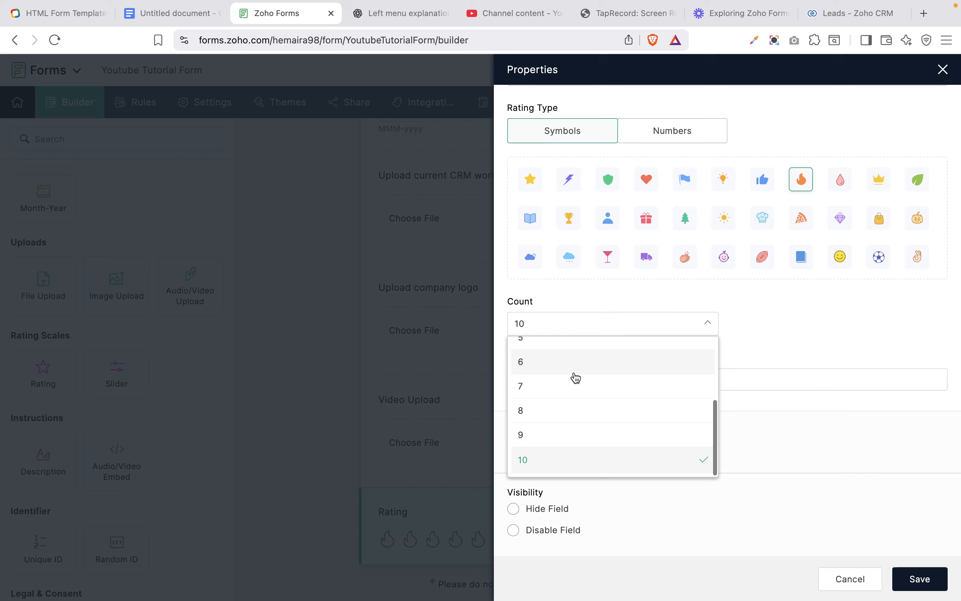
scroll(576, 385, up, 2)
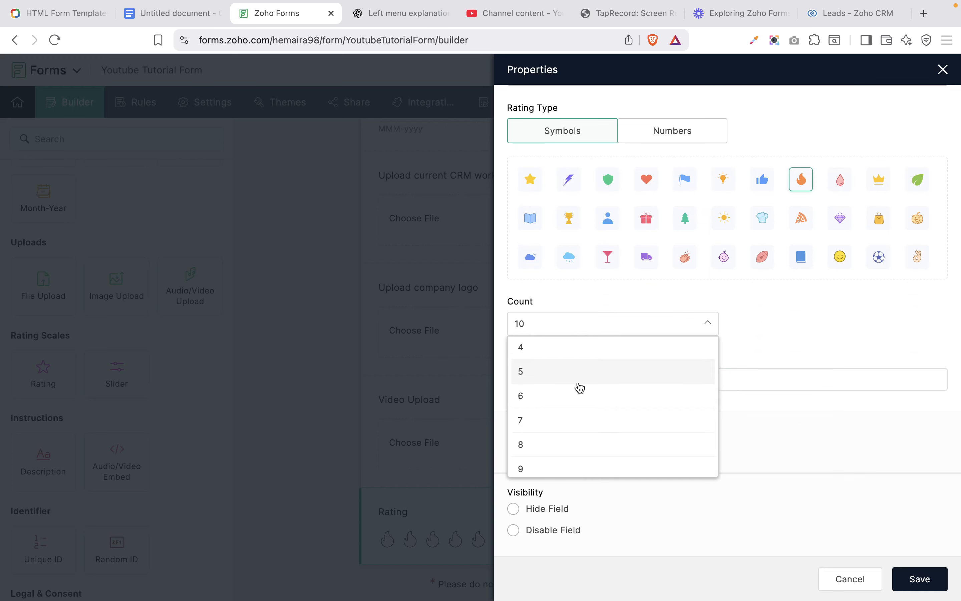
scroll(577, 386, up, 1)
scroll(577, 386, down, 3)
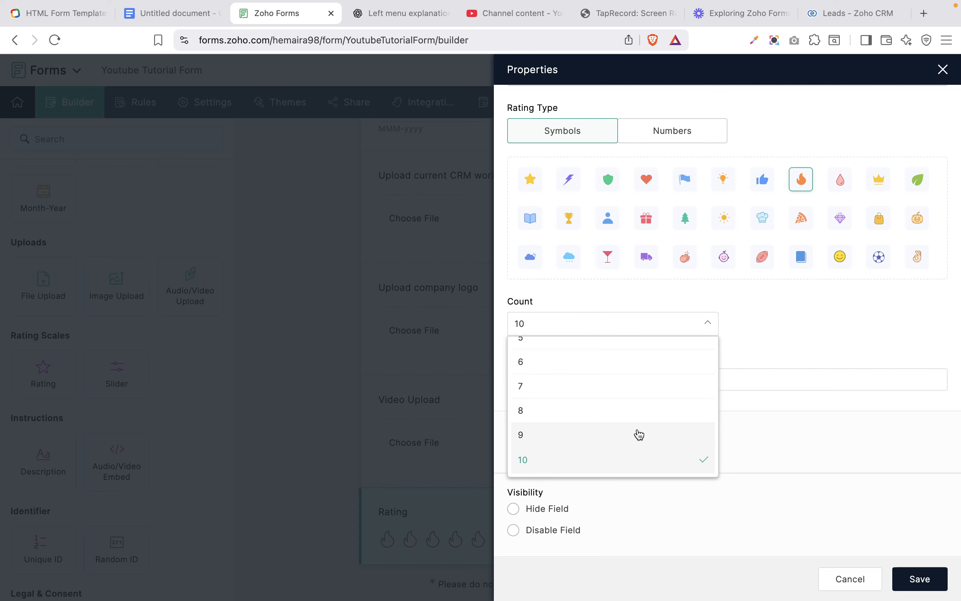
click(914, 344)
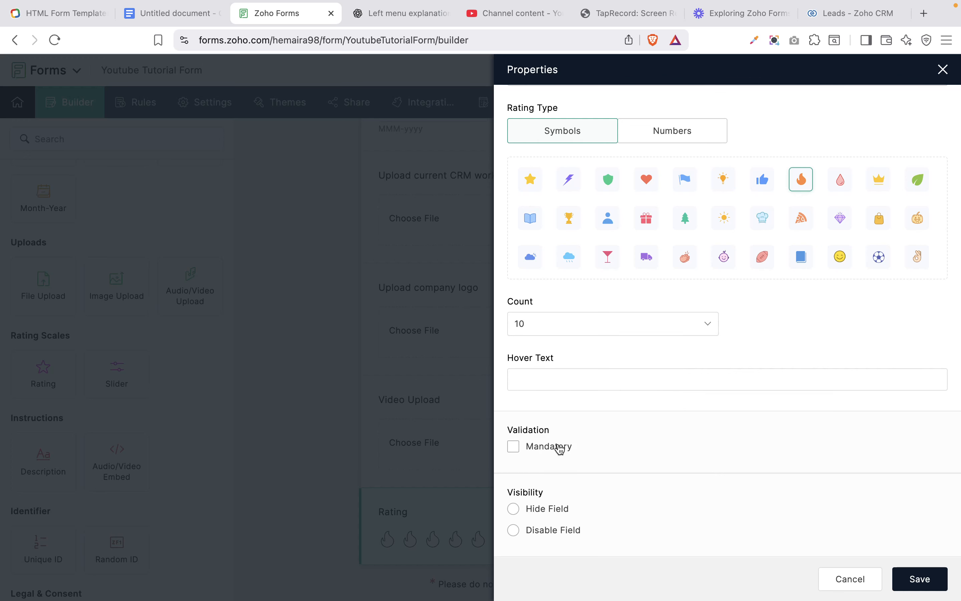
click(917, 582)
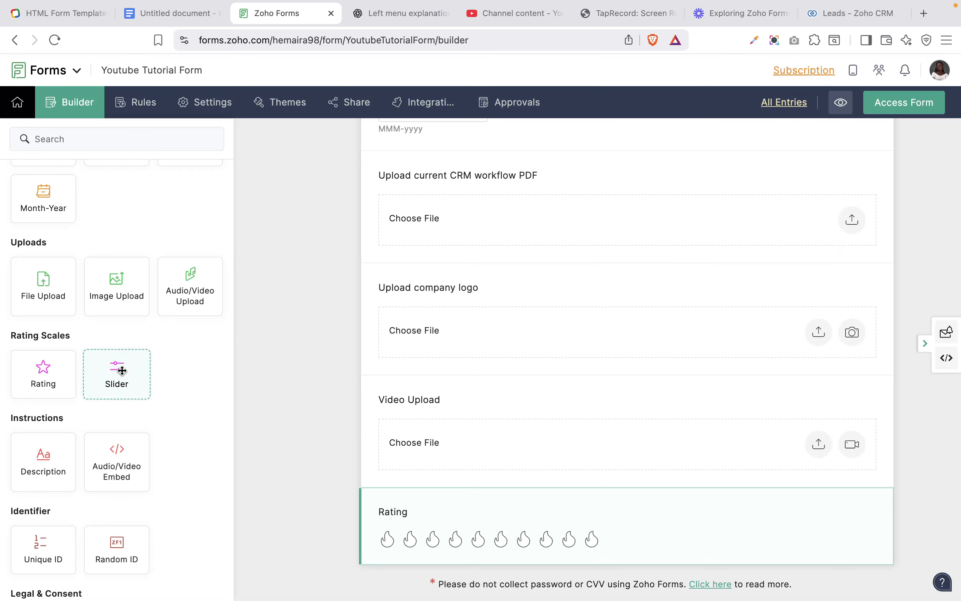
- Add a Slider field below the Rating field and open its properties
drag(122, 370, 403, 562)
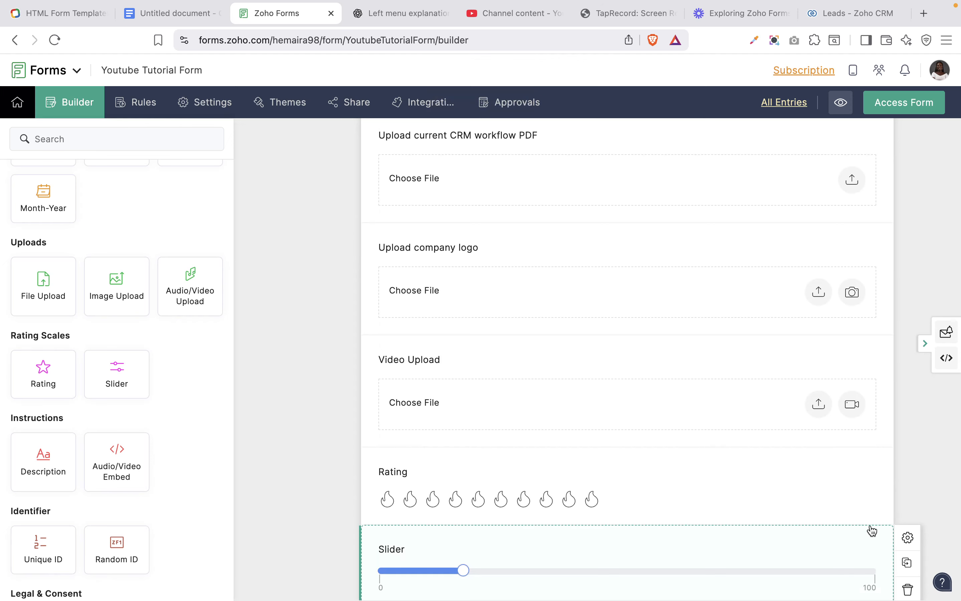
click(908, 537)
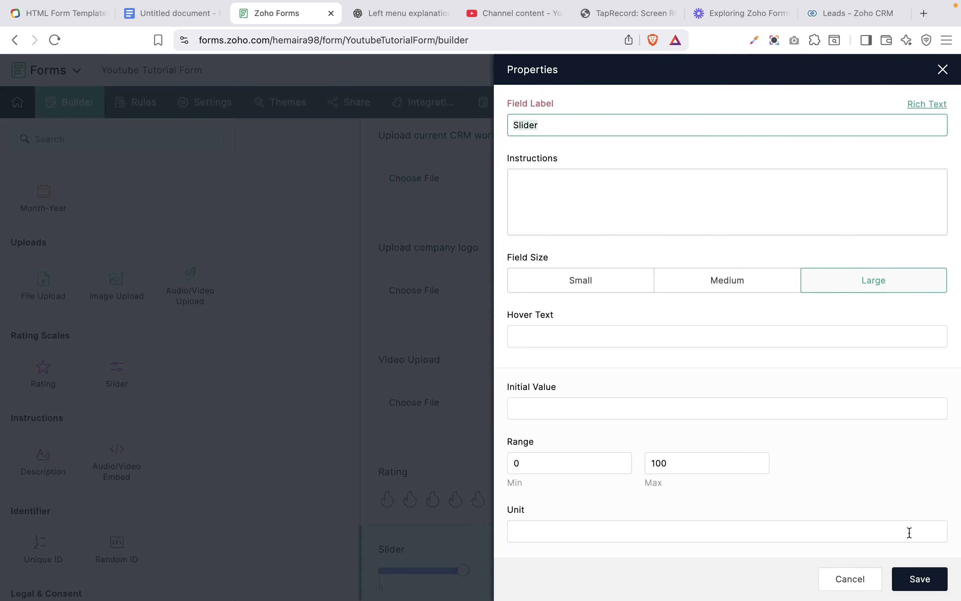
click(785, 179)
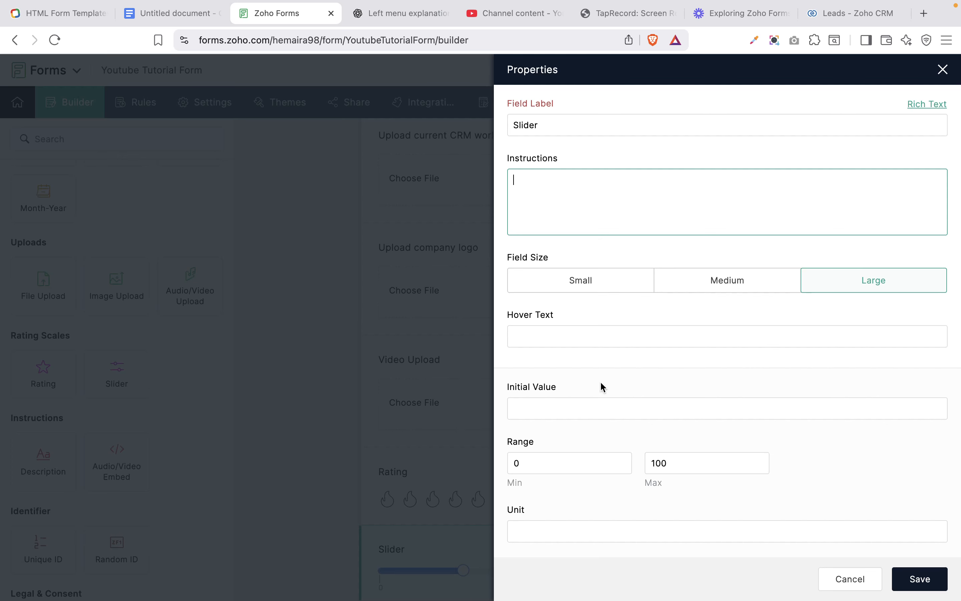
- Try 10 as the slider's step value
scroll(561, 296, down, 6)
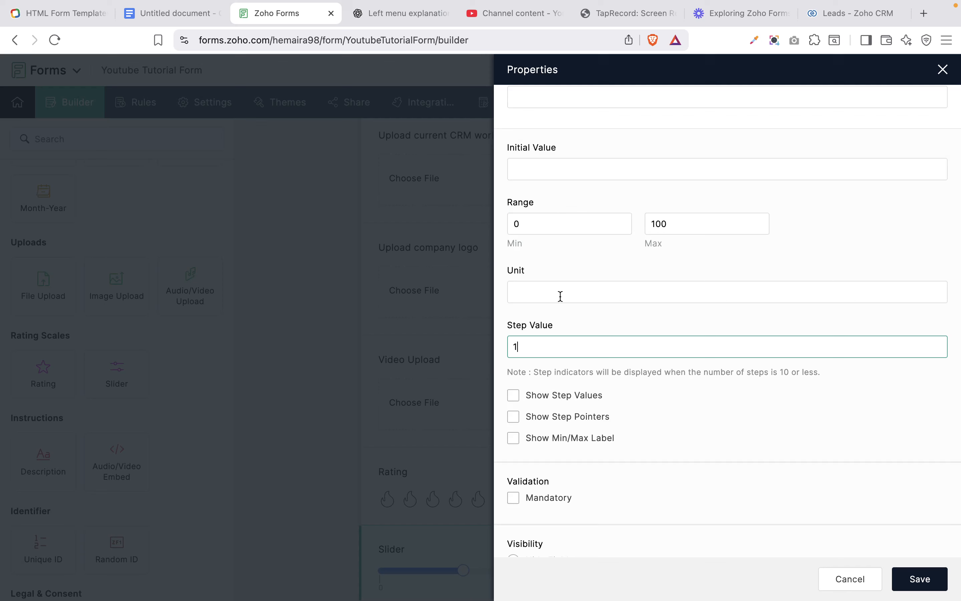
text(0)
scroll(556, 239, down, 2)
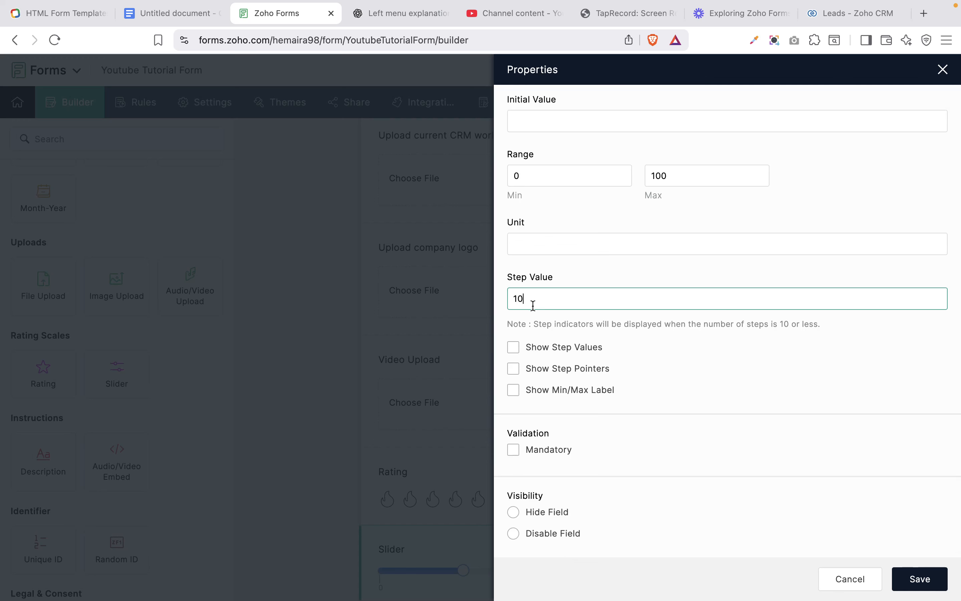
key(BackSpace)
- Enable Show Step Values, Show Step Pointers and Show Min/Max Label for the slider
click(563, 350)
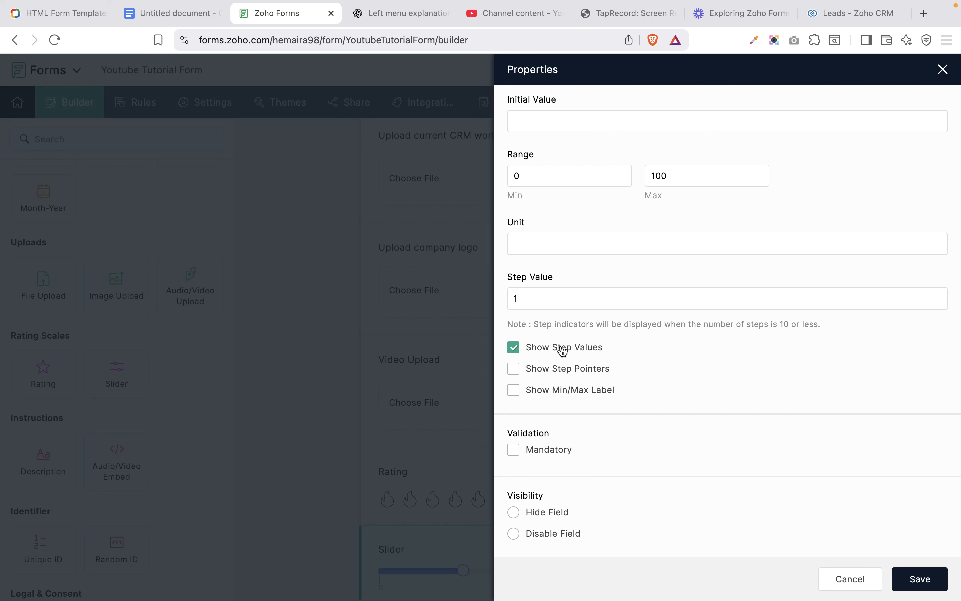
click(567, 373)
scroll(567, 376, down, 1)
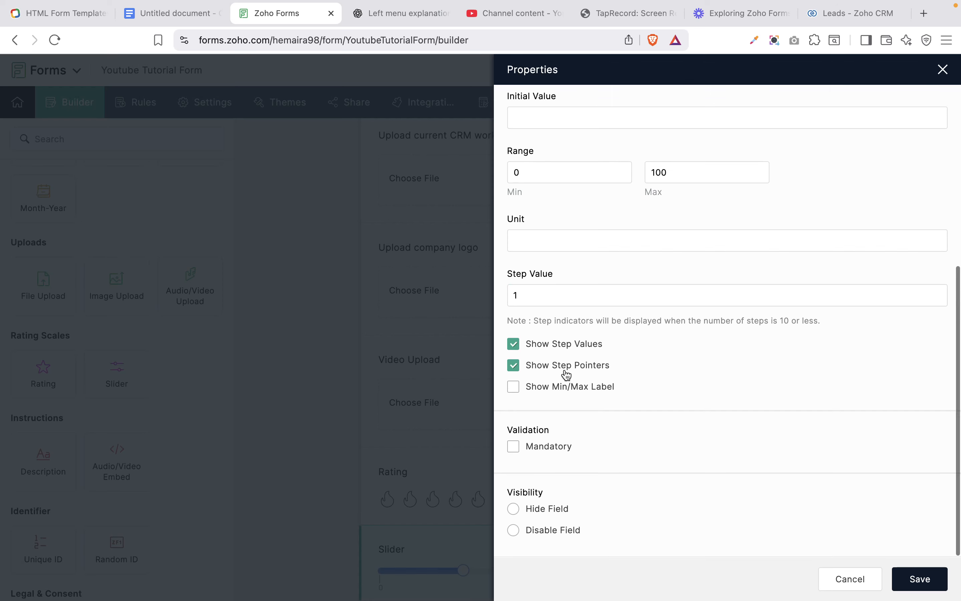
click(564, 393)
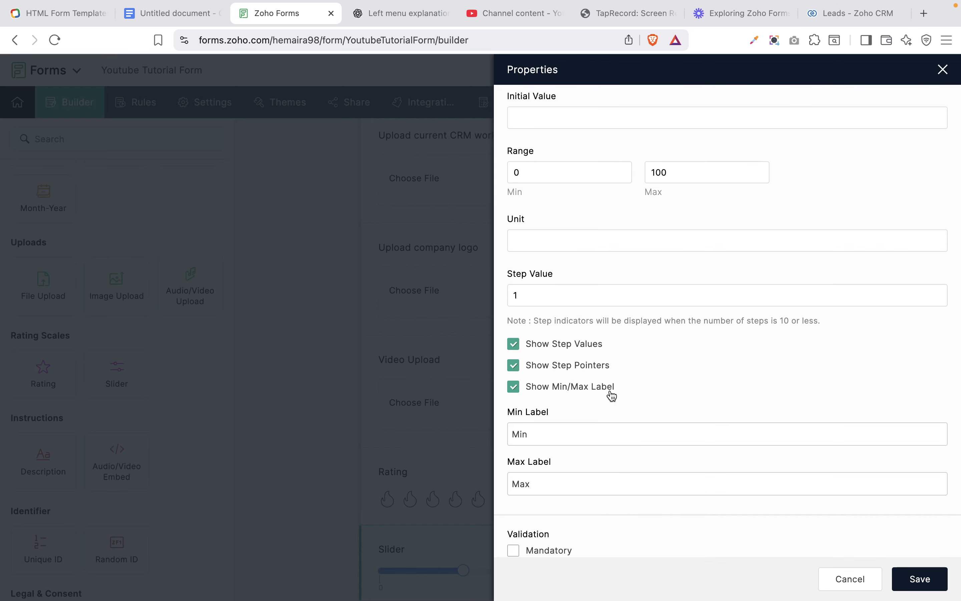
- Label the slider's minimum "Very Bad" and its maximum "Very Good", and save the field's properties
double_click(564, 433)
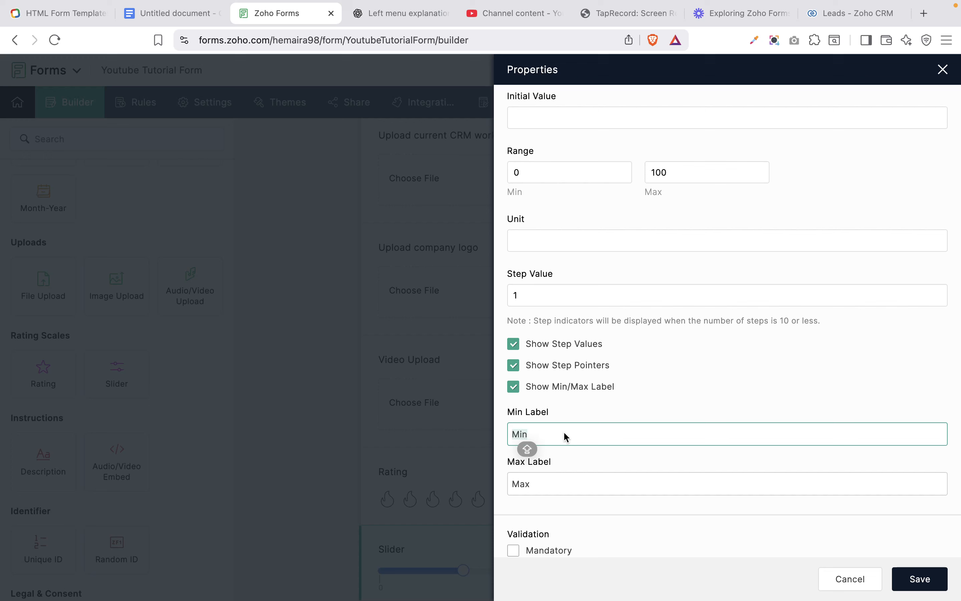
text(Ver)
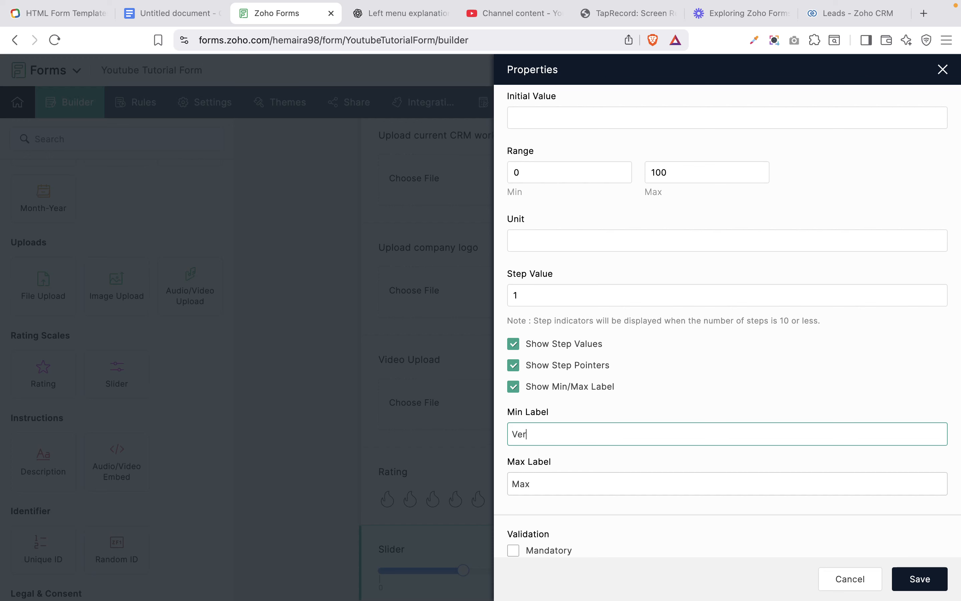
text(y Bad)
click(614, 482)
double_click(615, 483)
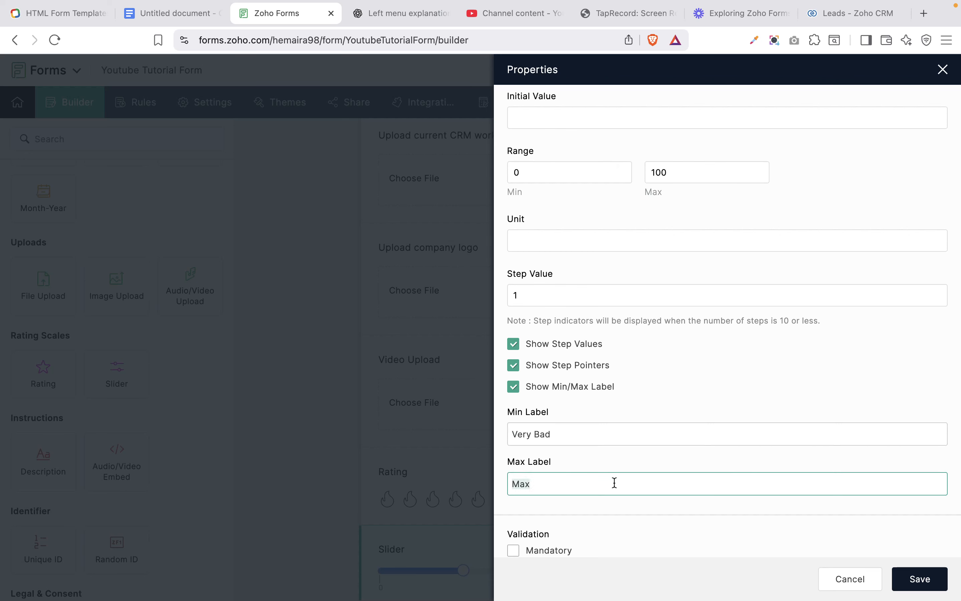
text(Very Good)
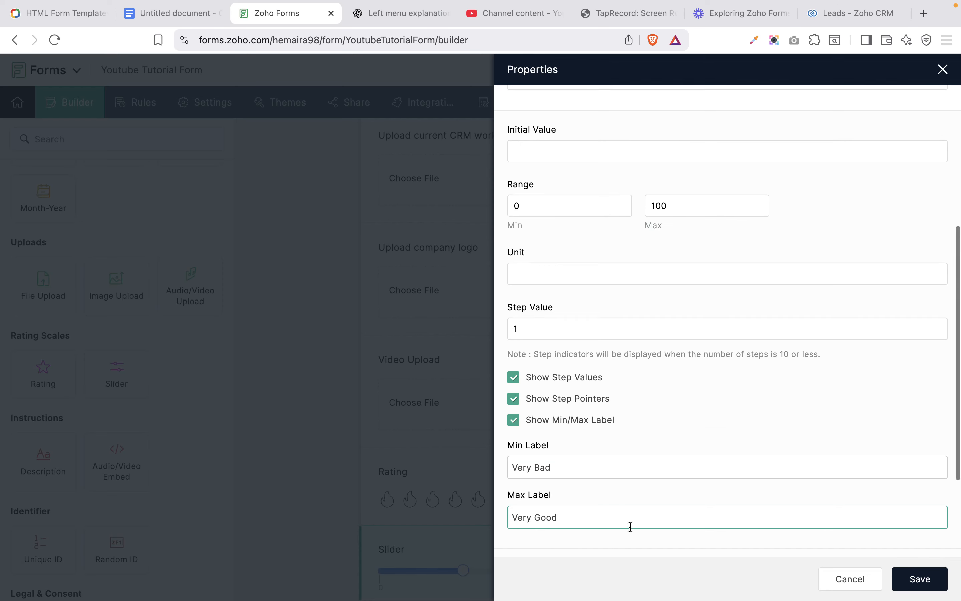
scroll(635, 521, down, 4)
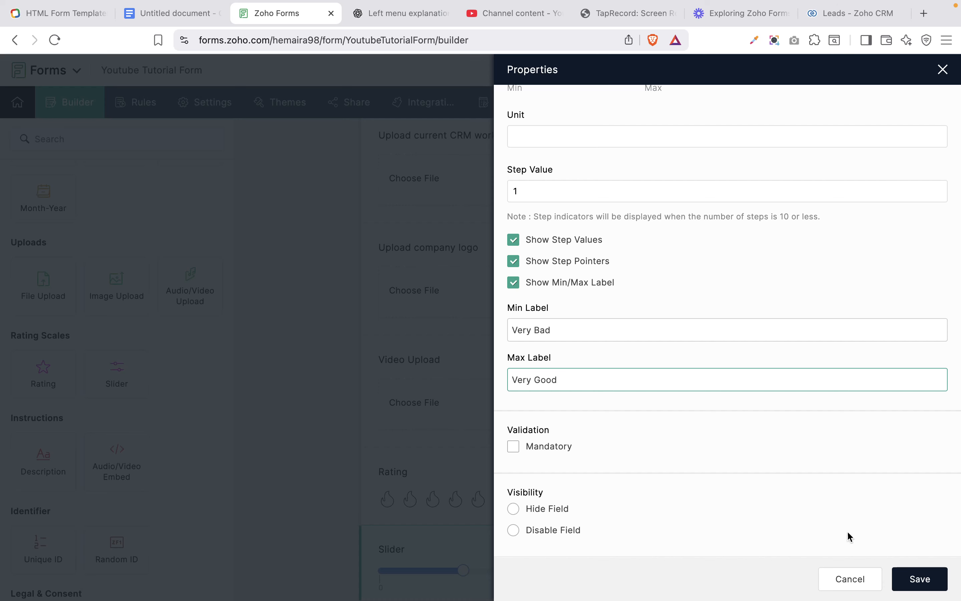
click(920, 580)
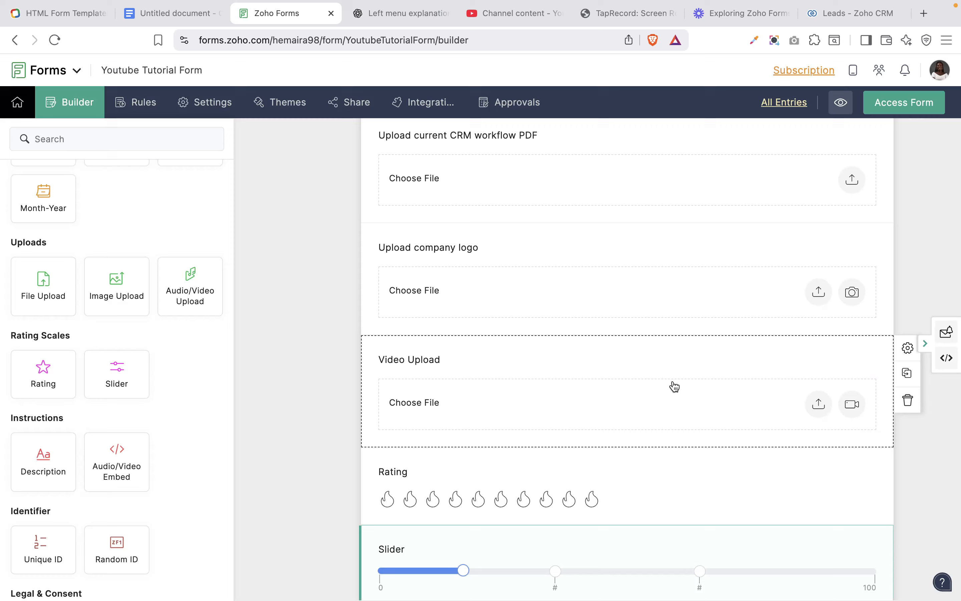
- Add a Description field below the Slider with its default placeholder content
scroll(667, 457, down, 2)
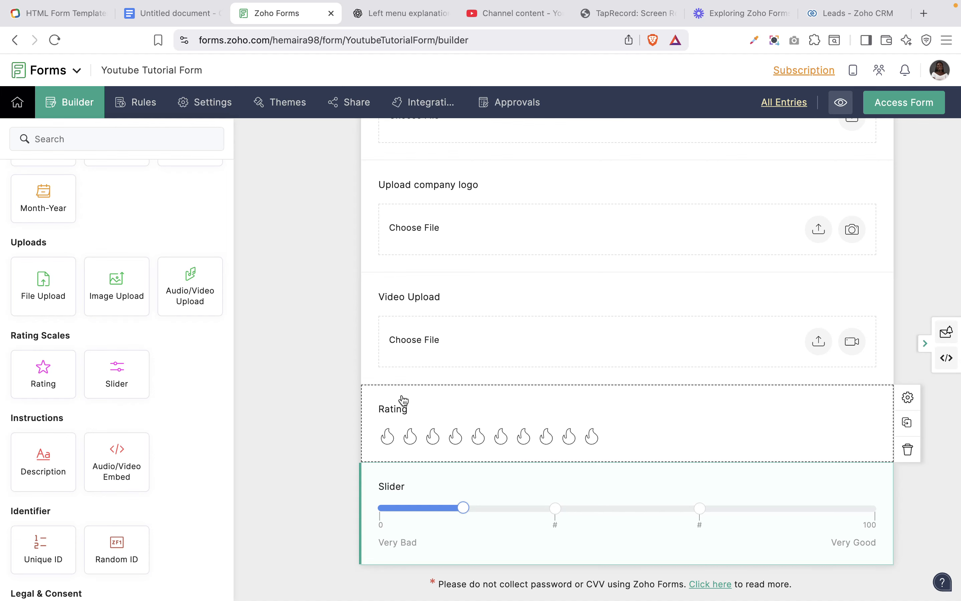
scroll(63, 447, down, 3)
scroll(63, 447, down, 3)
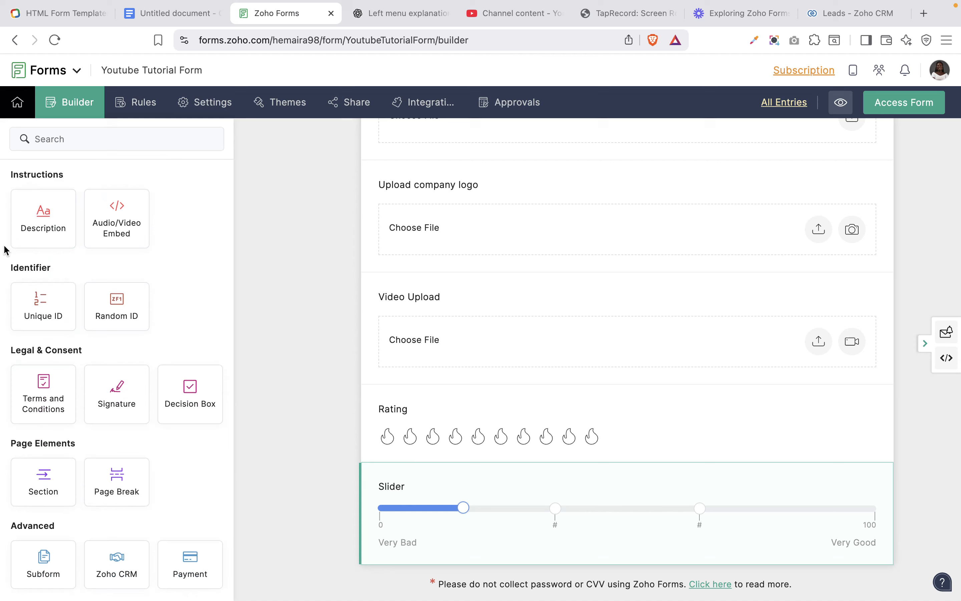
drag(55, 211, 414, 561)
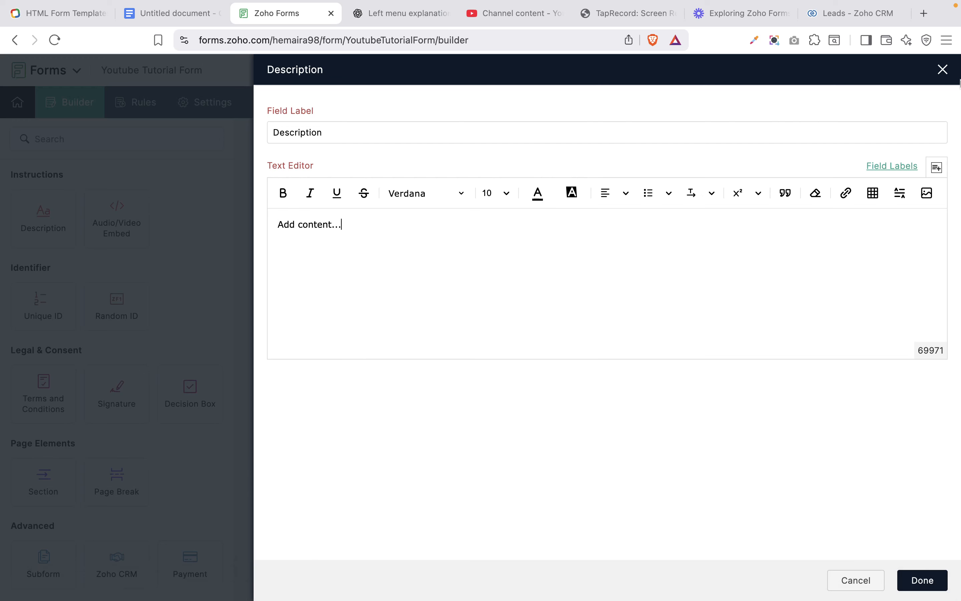
click(929, 580)
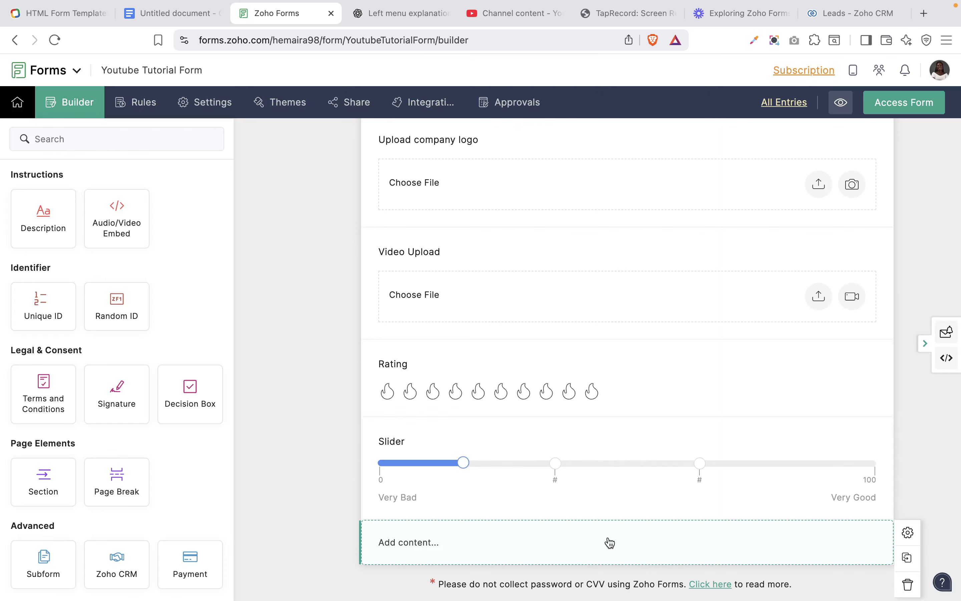
- Replace the description's content with “Please provide details so we can recommend the right CRM solution.” and save it
click(581, 532)
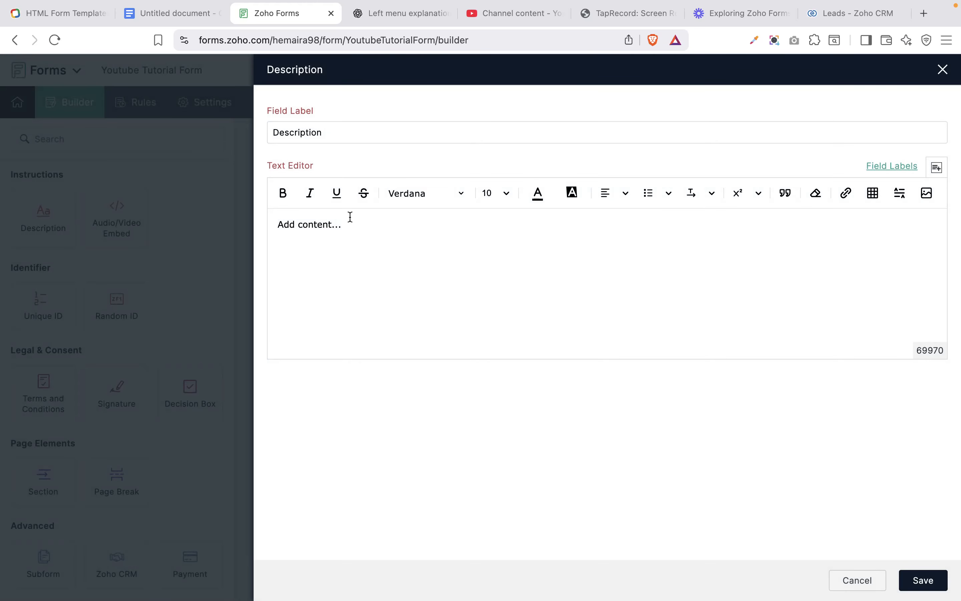
text("Please provide details so we can recommend the right CRM solution.")
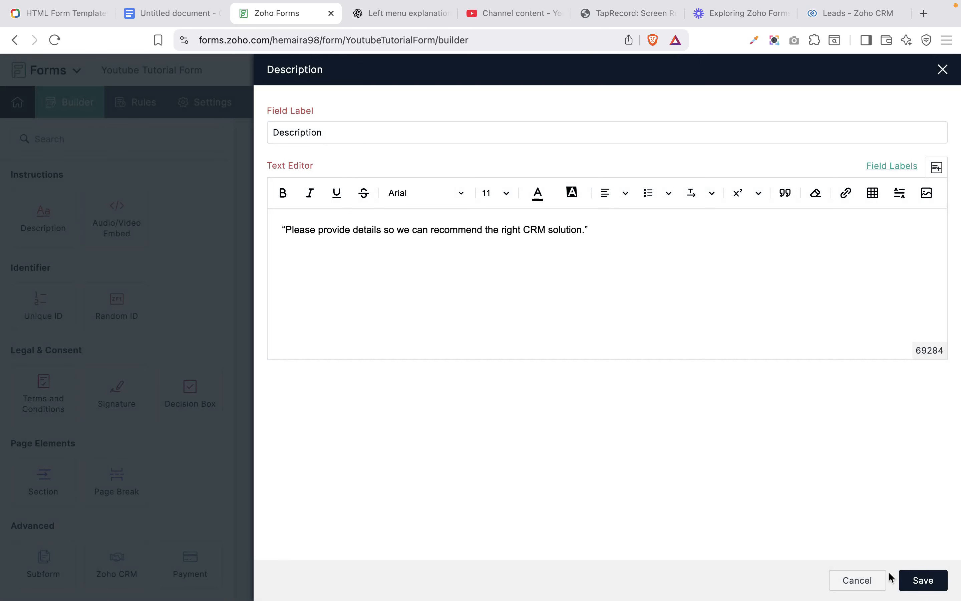
click(923, 577)
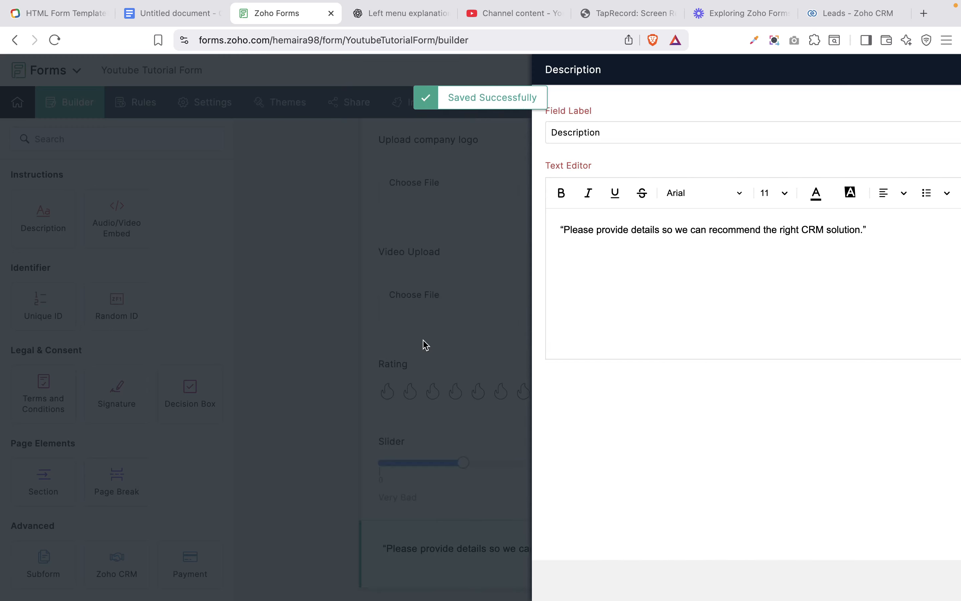
scroll(460, 530, down, 1)
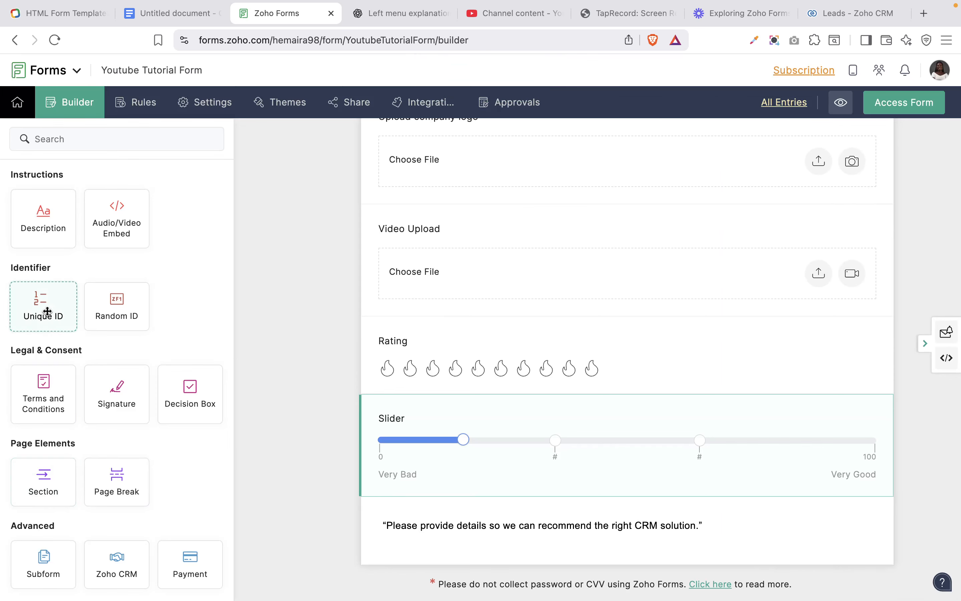
drag(102, 231, 397, 547)
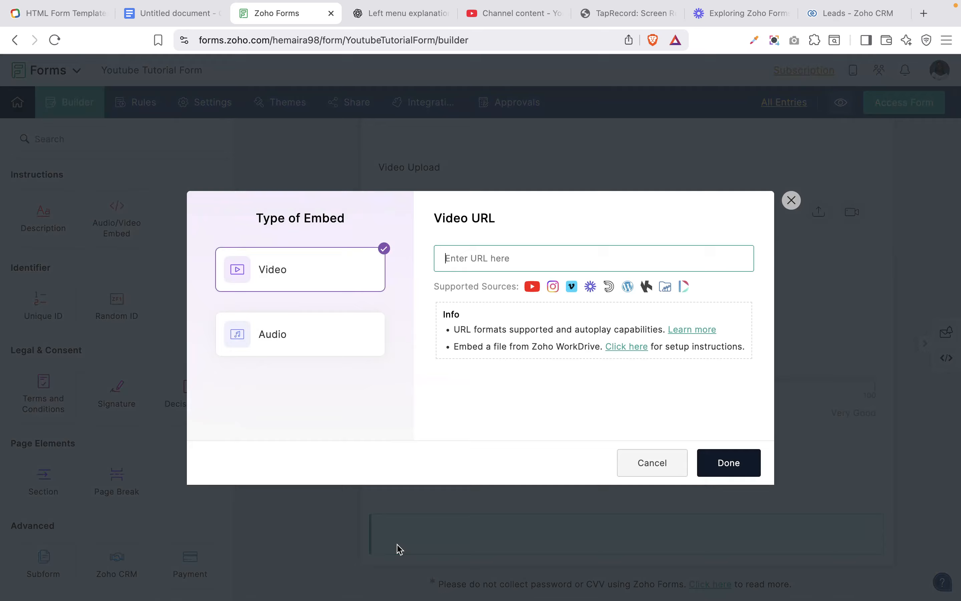
click(790, 200)
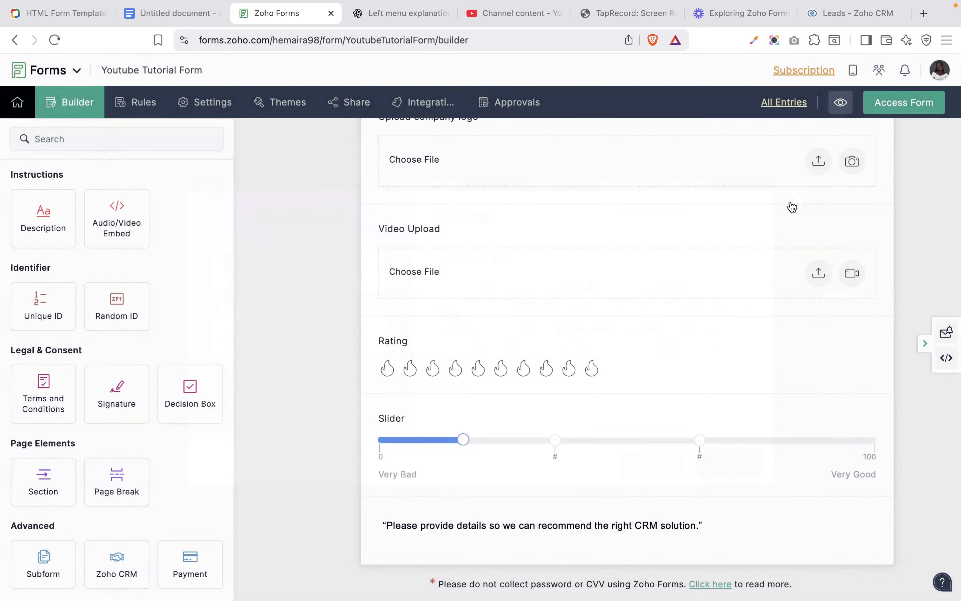
click(126, 234)
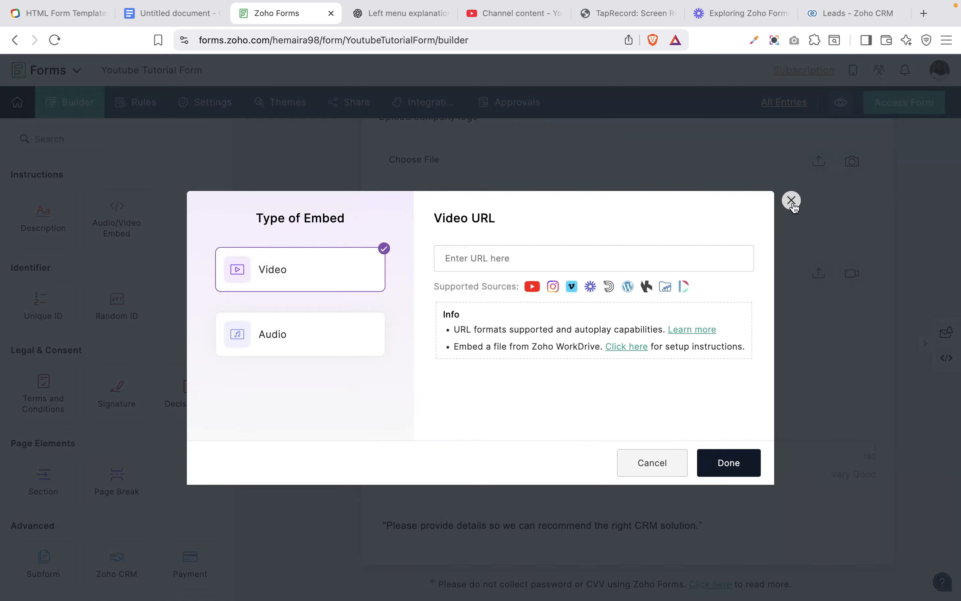
click(790, 200)
scroll(177, 296, up, 8)
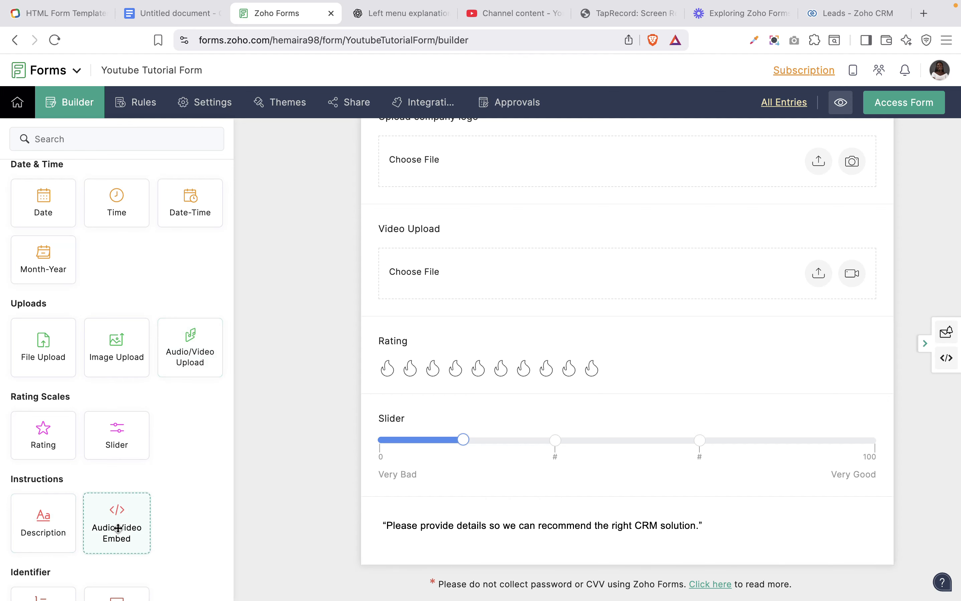
drag(117, 528, 418, 513)
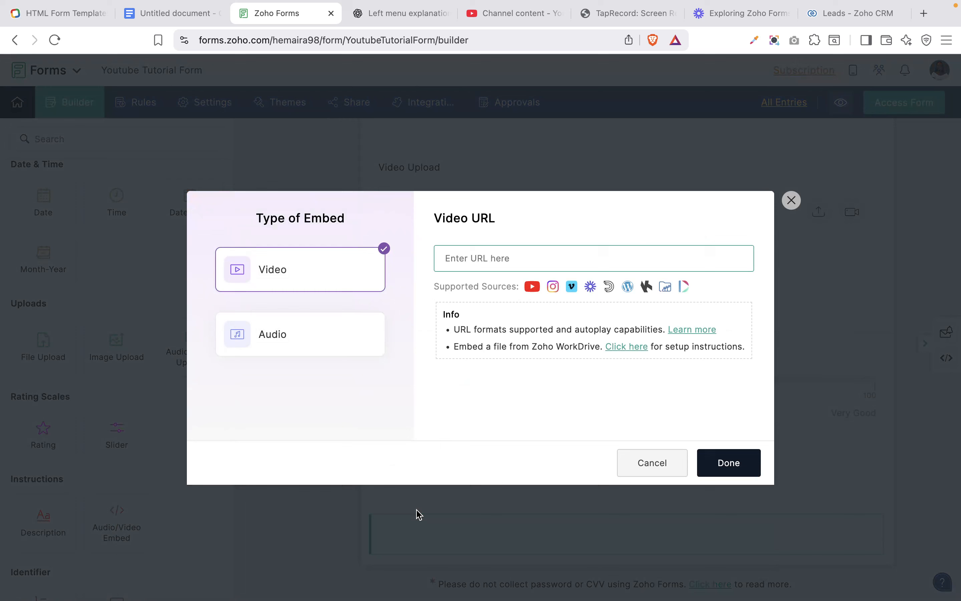
click(294, 342)
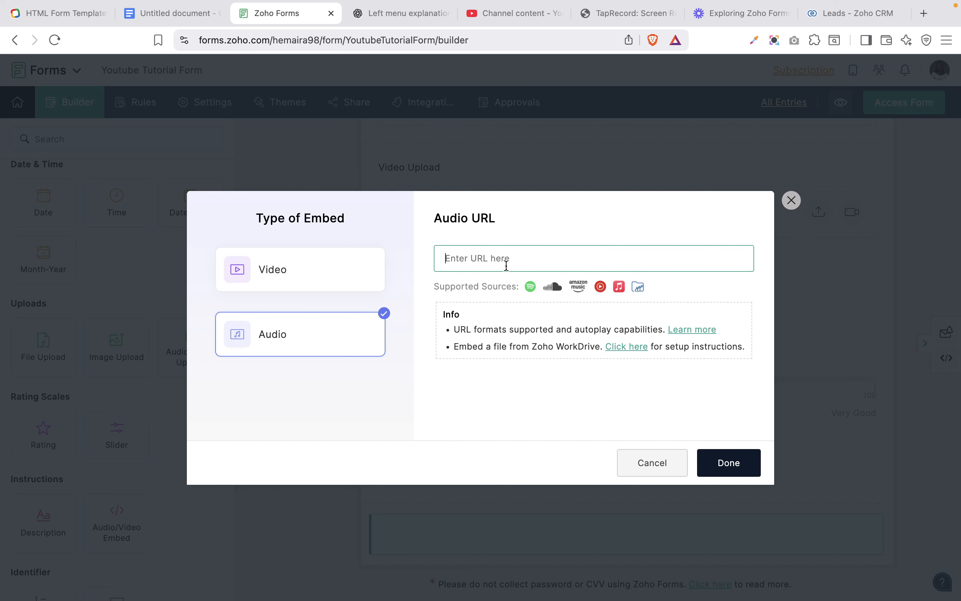
click(301, 276)
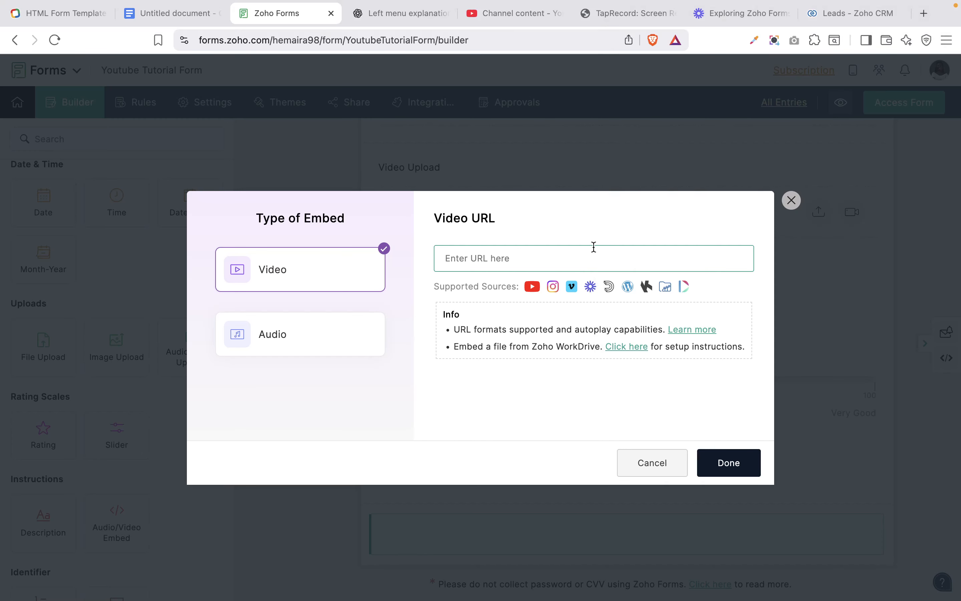
text(https://youtu.be/42POoKVpDKk?si=TOclvKEx4B5SA1wc)
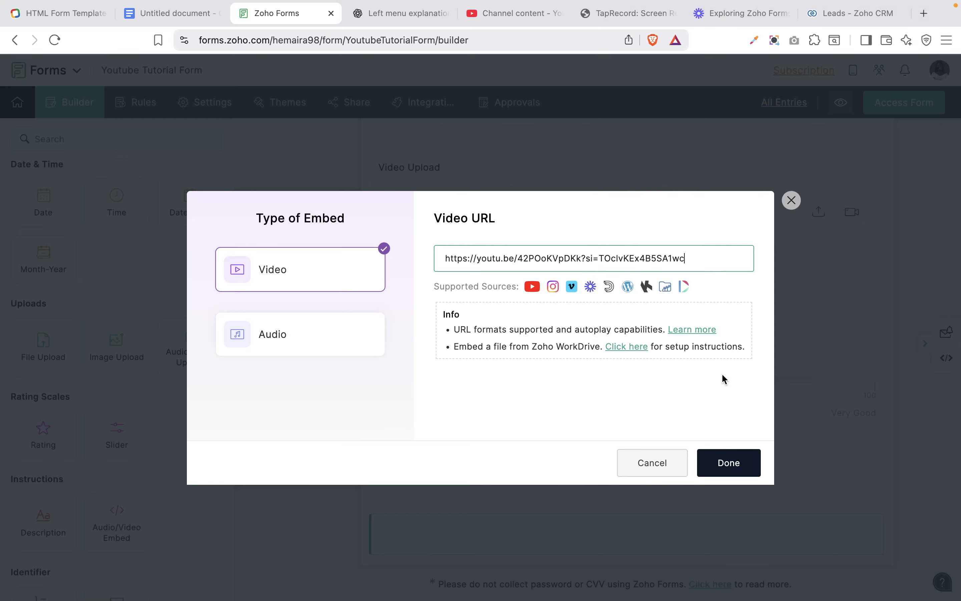
click(729, 464)
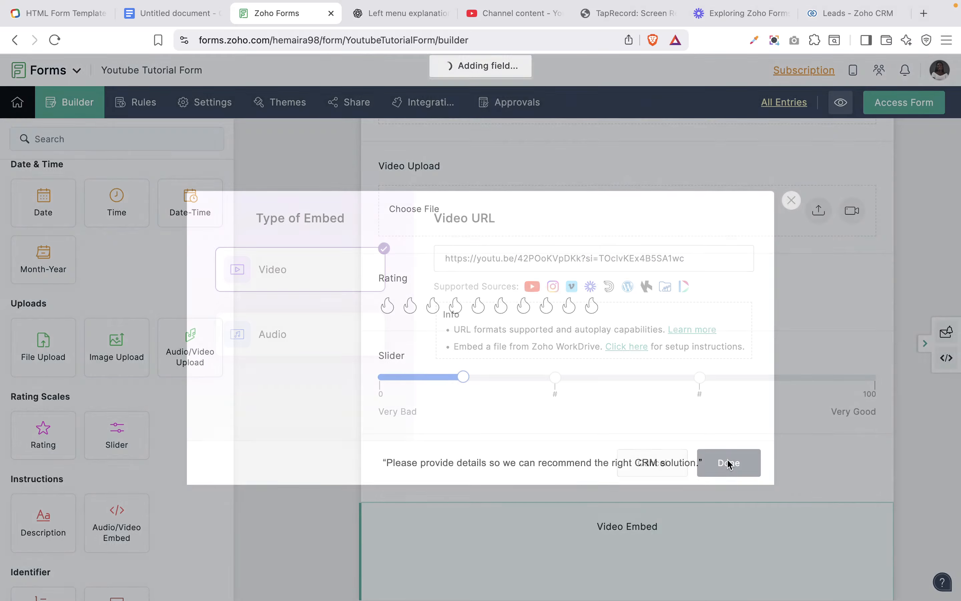
scroll(729, 465, down, 5)
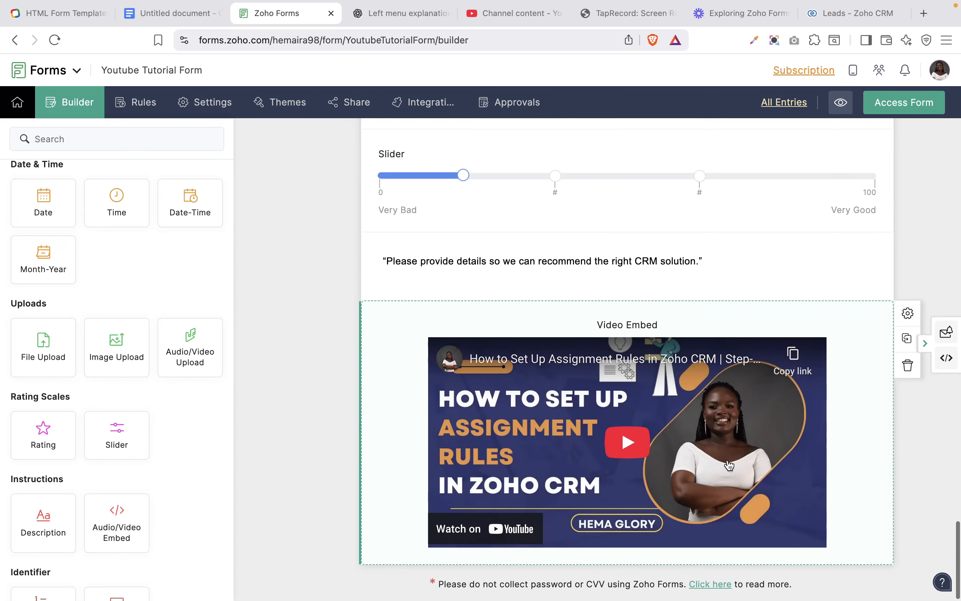
- Examine the Video Embed field's properties, including instructions, embed type options, video URL, alignment, orientation and size
click(826, 457)
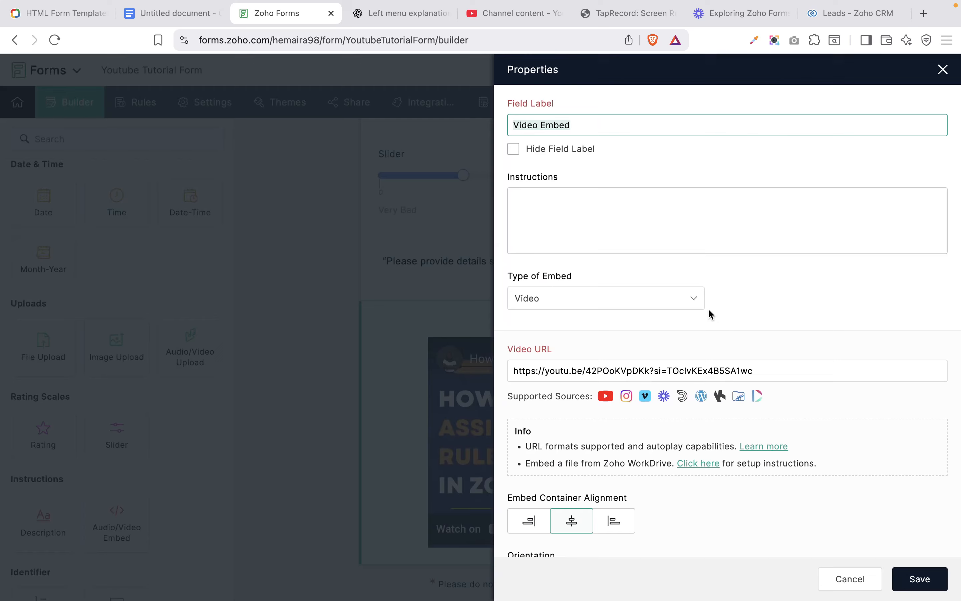
scroll(711, 314, down, 4)
scroll(708, 308, up, 4)
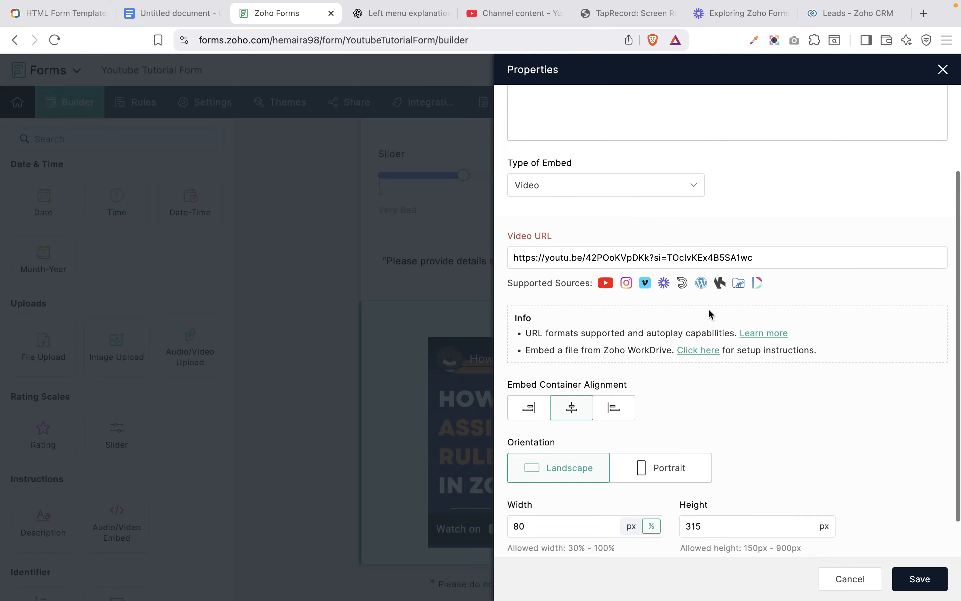
click(611, 206)
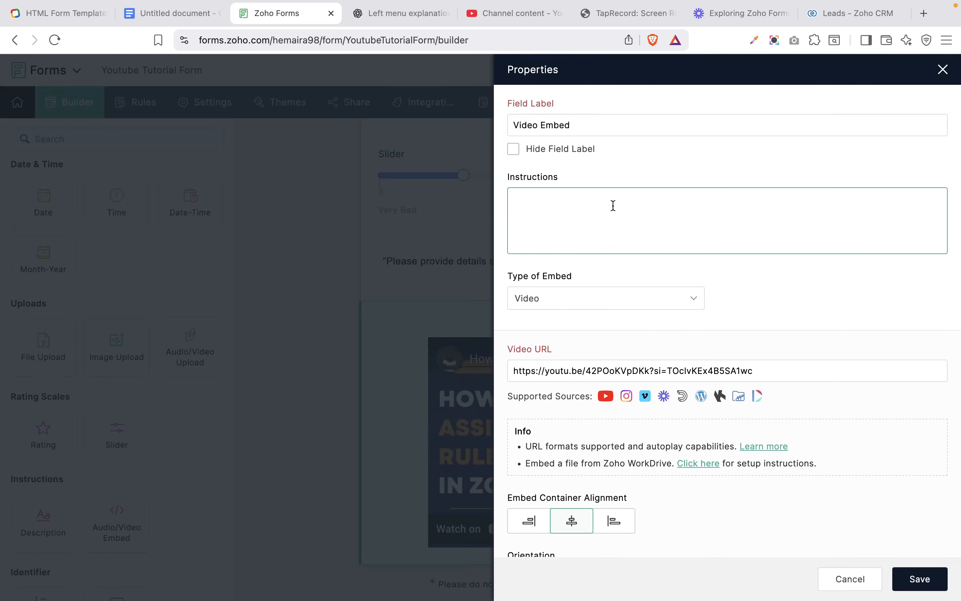
scroll(611, 217, down, 1)
click(618, 252)
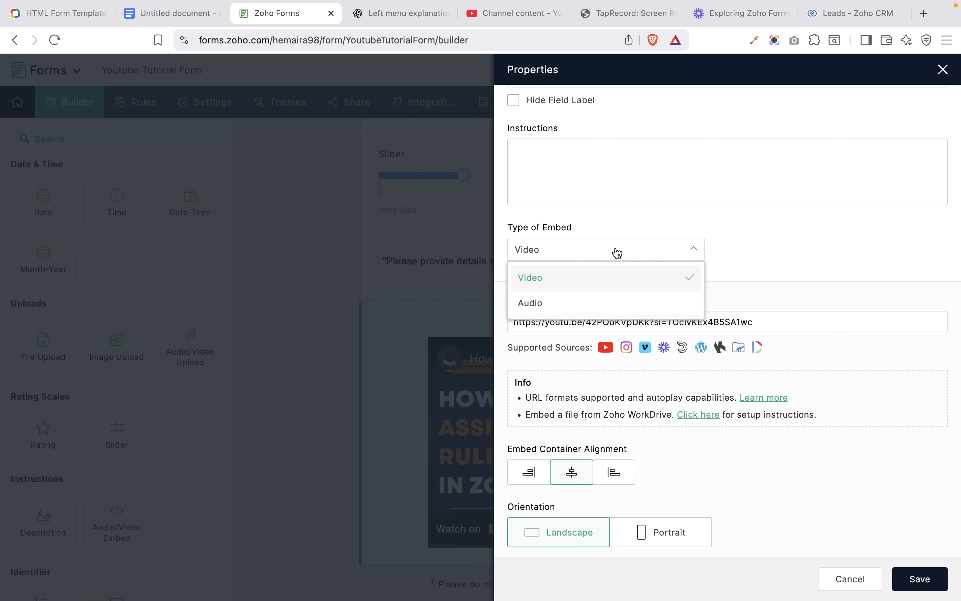
click(667, 251)
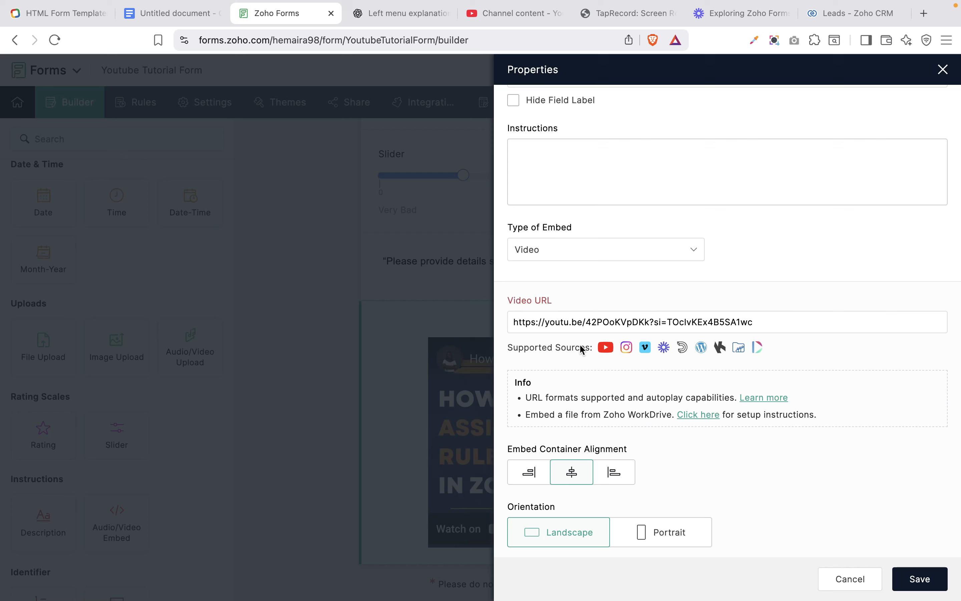
scroll(736, 325, down, 1)
scroll(735, 325, down, 2)
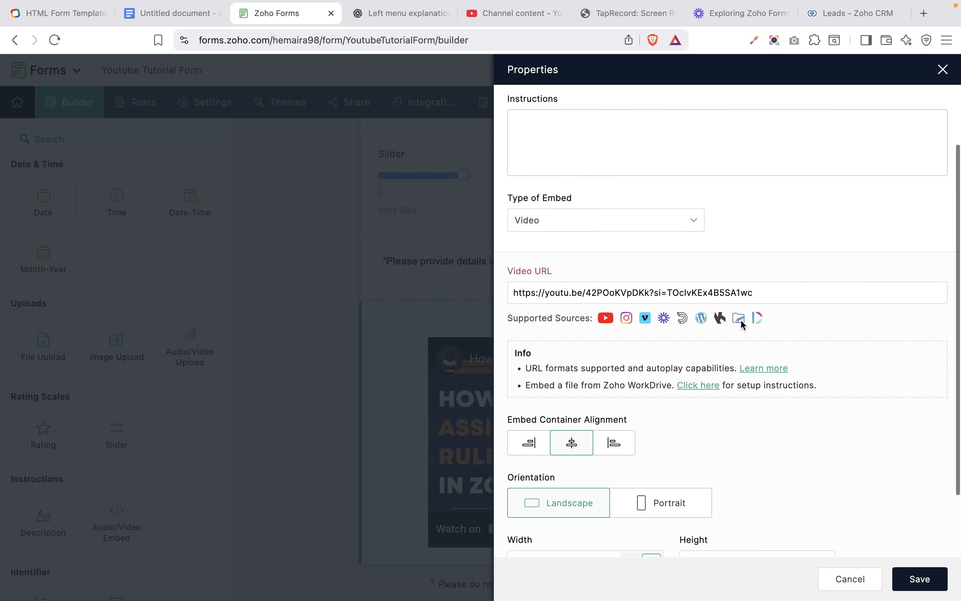
click(790, 282)
click(790, 294)
scroll(790, 294, down, 3)
scroll(790, 295, down, 2)
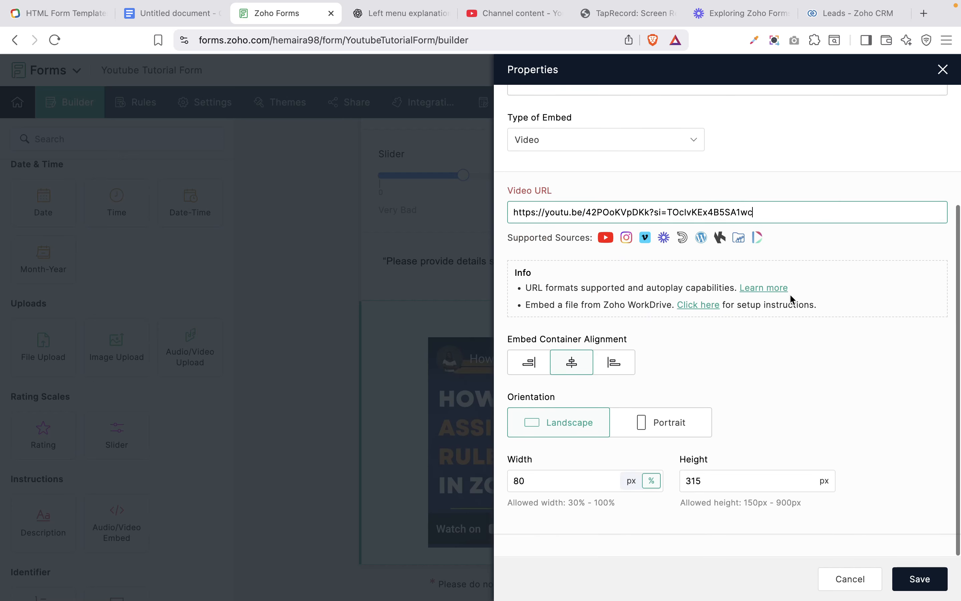
- Try left and right container alignment and Portrait orientation for the video embed, returning the orientation to Landscape
click(534, 367)
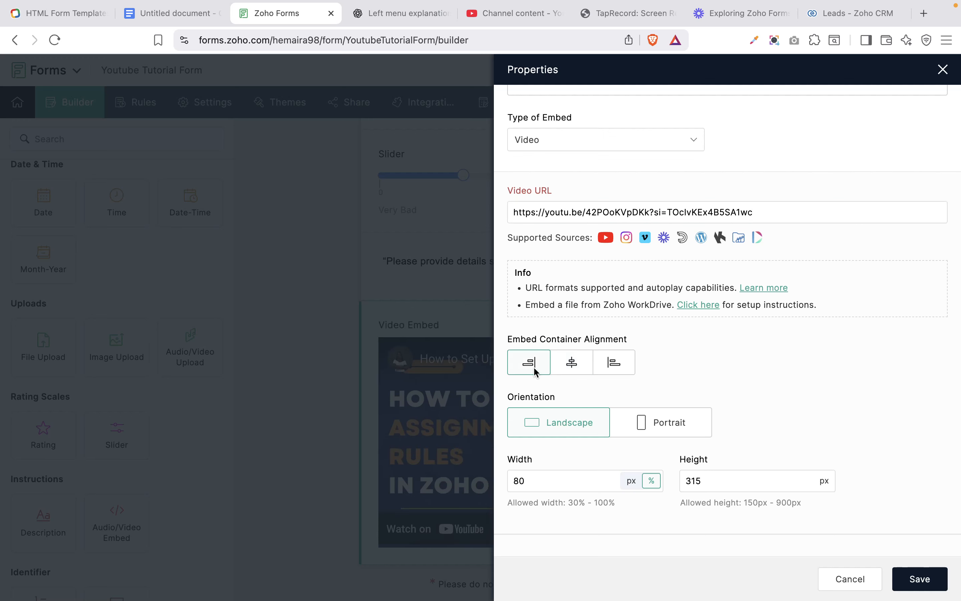
click(616, 369)
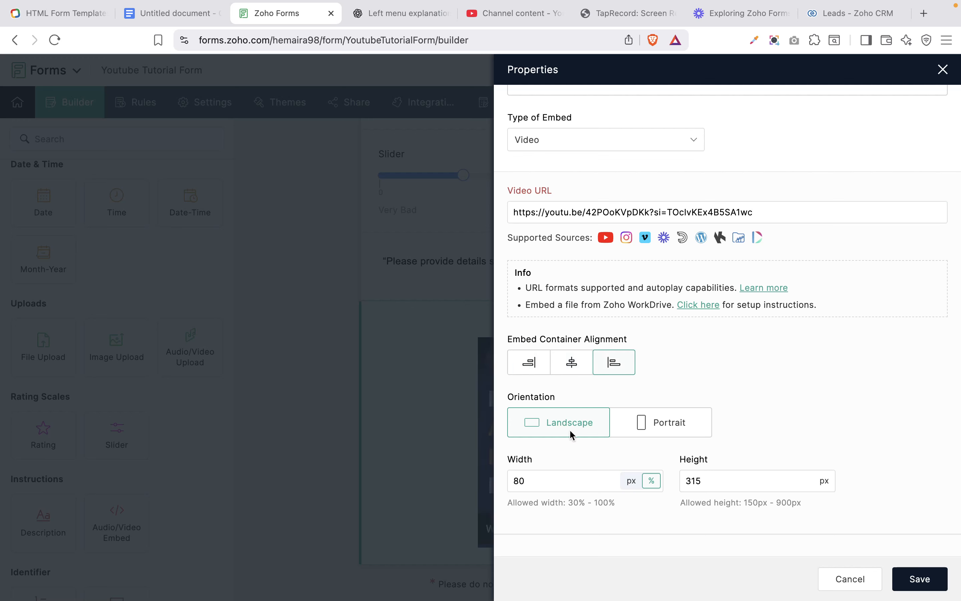
click(674, 427)
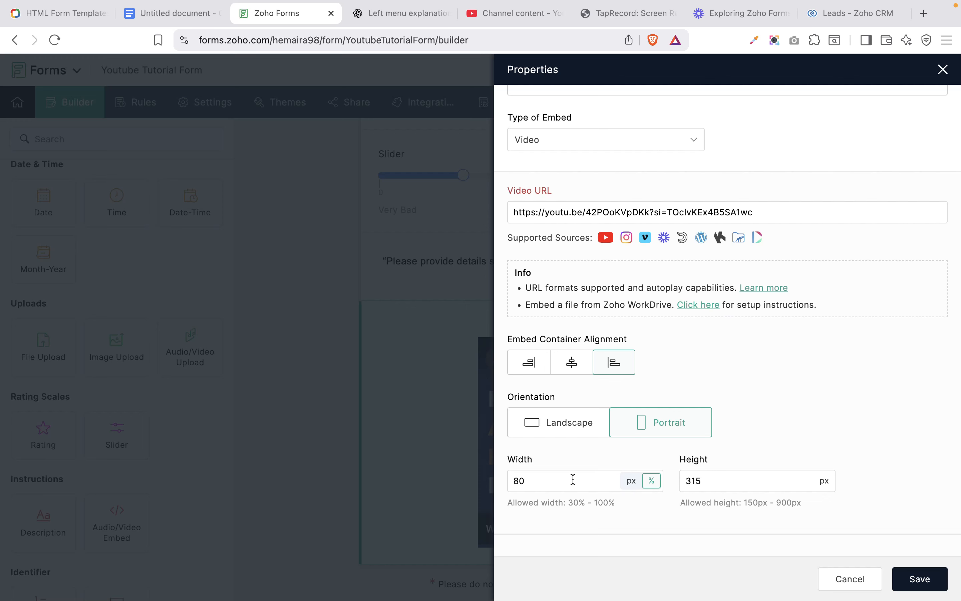
click(558, 424)
- Try to set the video embed's width to 120%
click(608, 477)
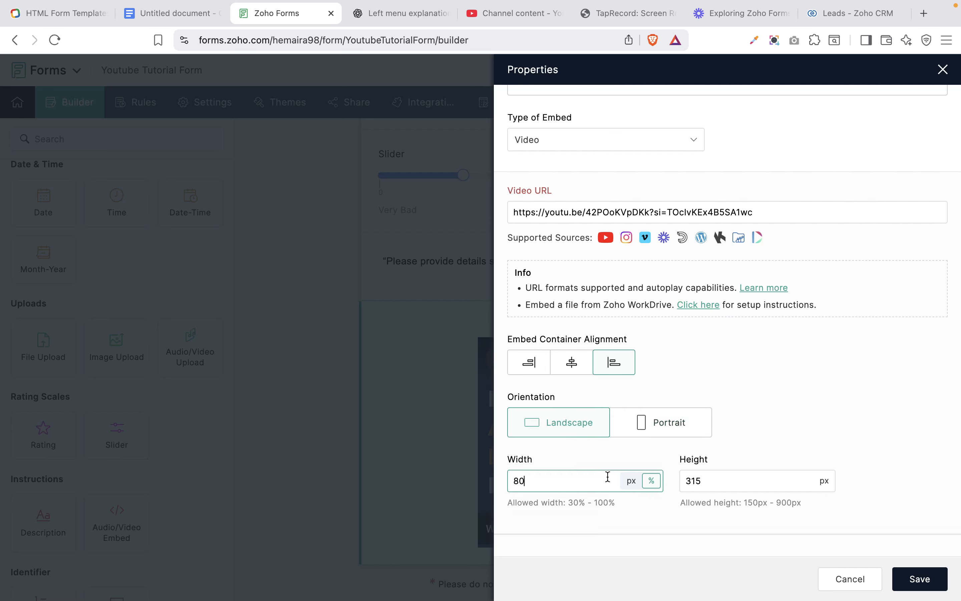
double_click(608, 477)
text(120)
click(638, 535)
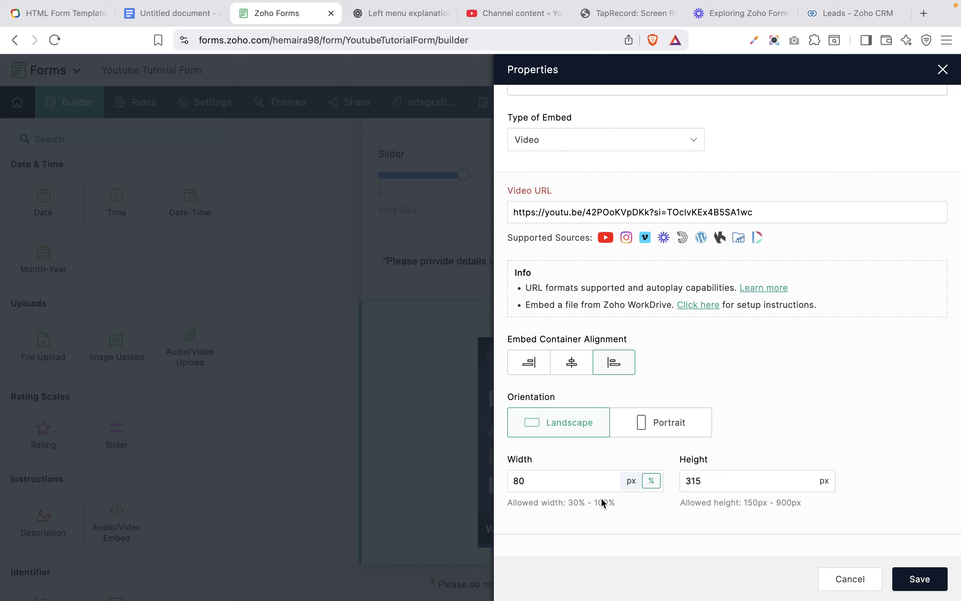
- Set the video embed's width to 100%, center its container and save the field's properties
click(559, 482)
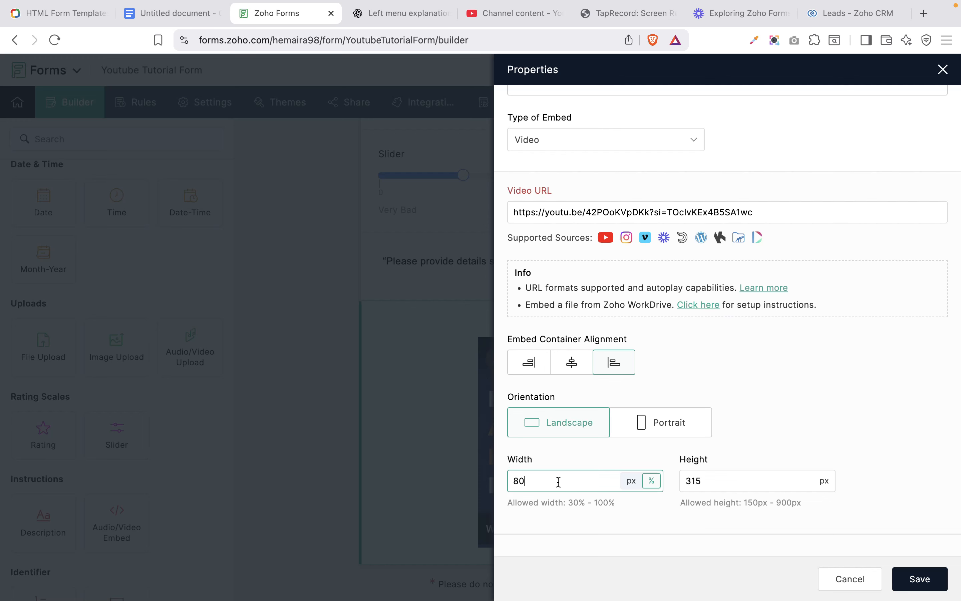
key(BackSpace)
key(BackSpace)
text(100)
click(622, 536)
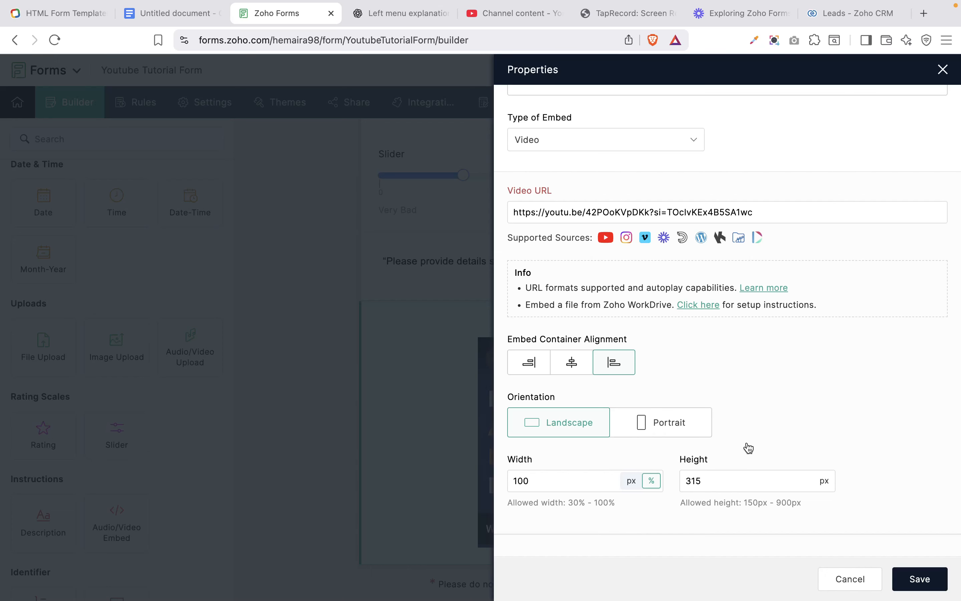
click(572, 369)
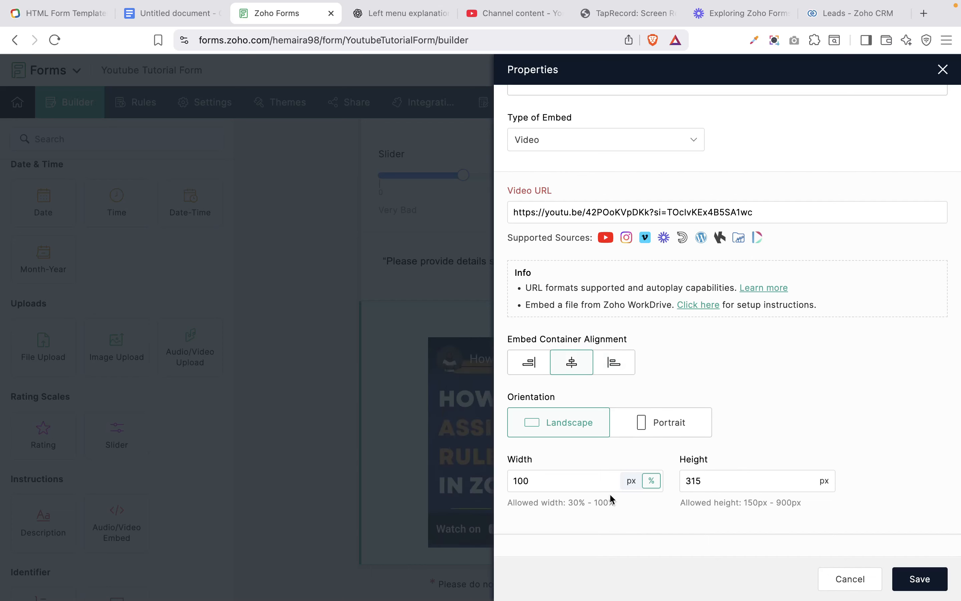
click(931, 581)
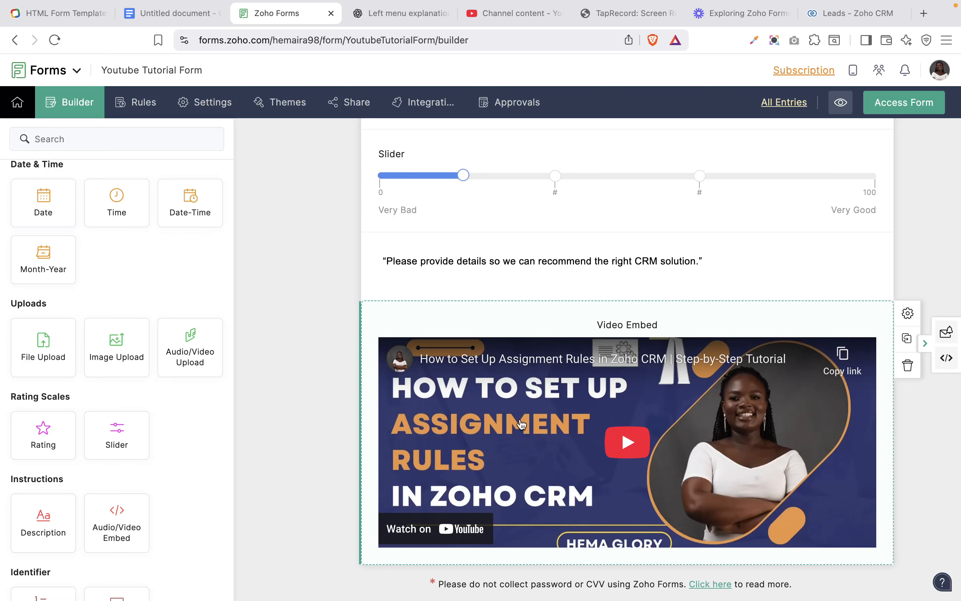
scroll(33, 318, down, 7)
drag(33, 318, 395, 539)
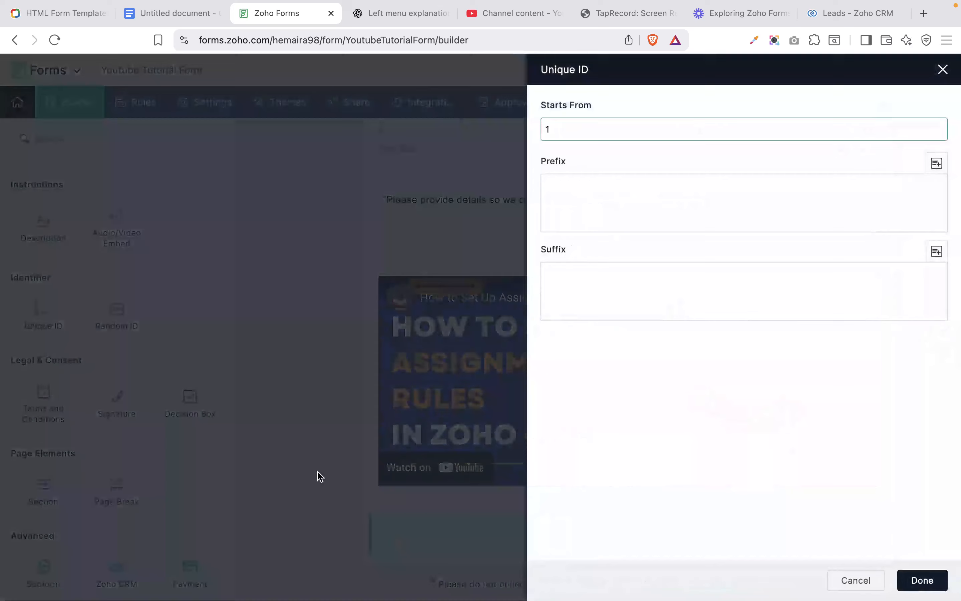
click(941, 70)
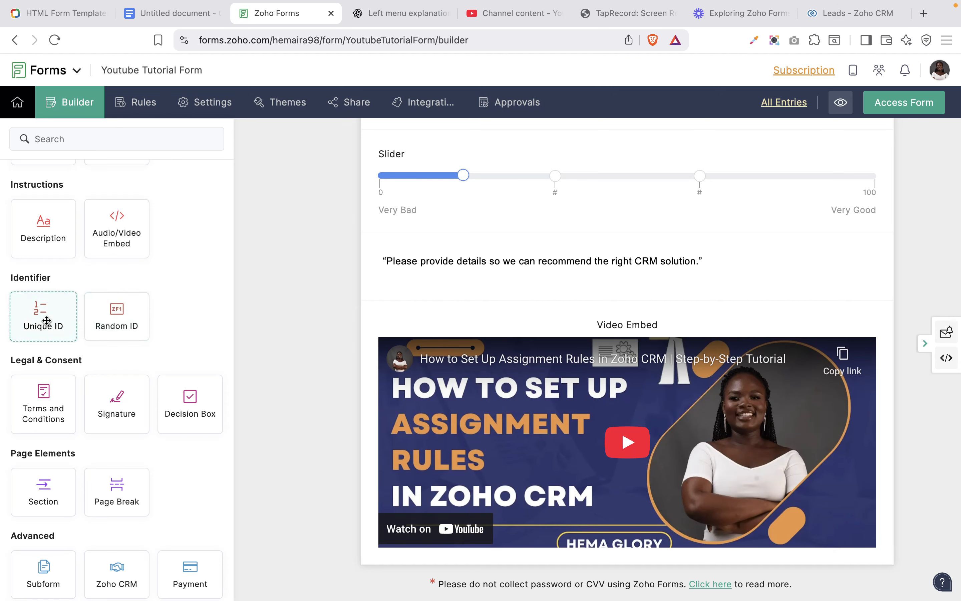
- Place a Unique ID field below the video embed, starting from 101 with prefix "L-" and suffix "2025"
drag(46, 321, 417, 550)
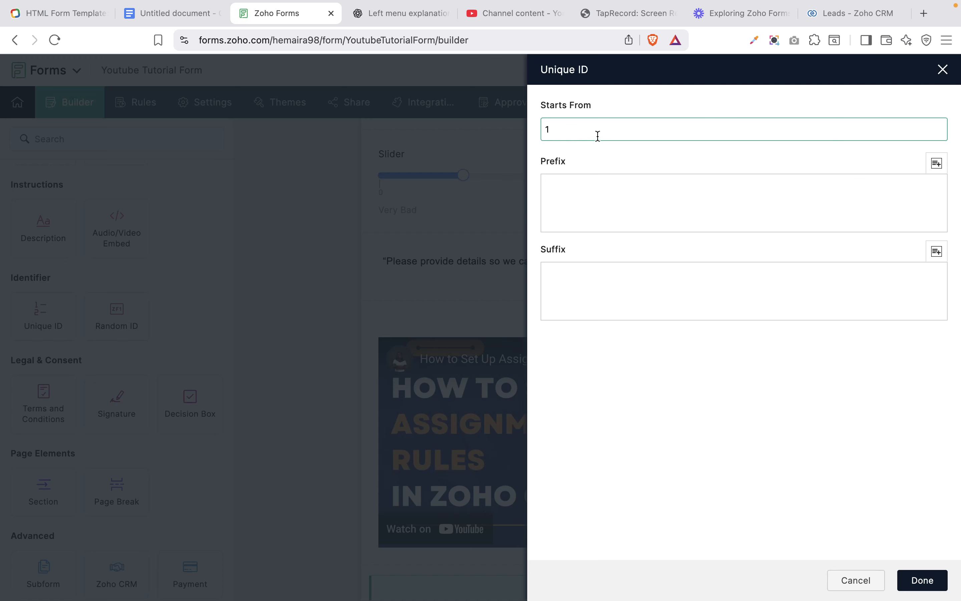
text(01)
click(568, 201)
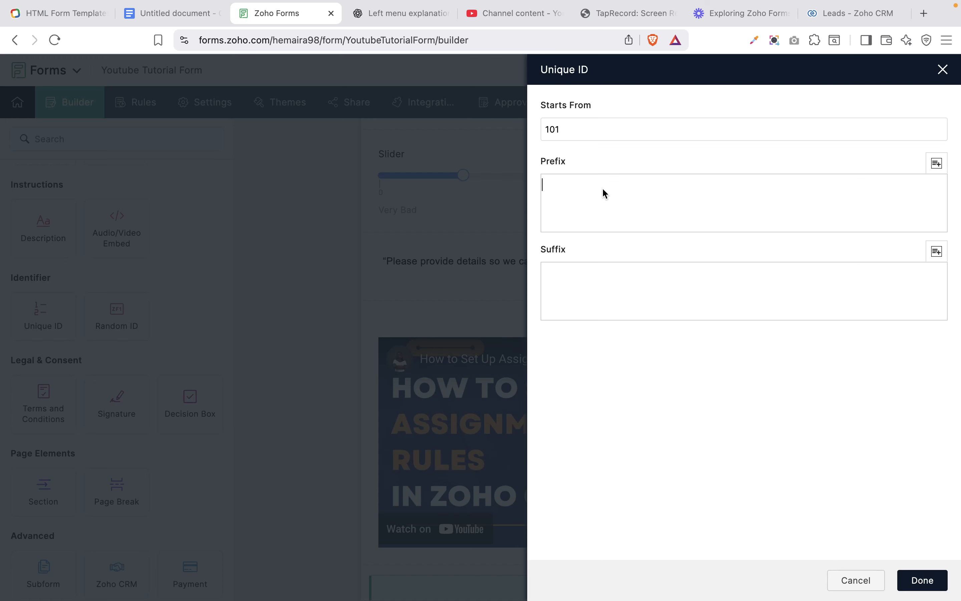
text(I)
text(L)
text(-)
click(580, 280)
text(5)
- Review the form fields that can be inserted in the prefix, insert none, and confirm the Unique ID settings
click(938, 164)
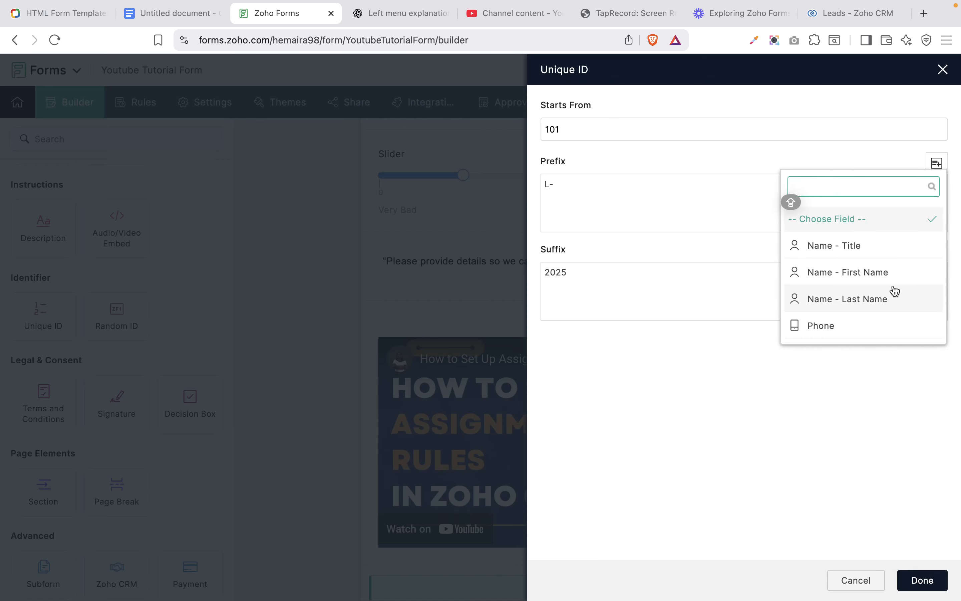
scroll(892, 292, down, 3)
scroll(893, 291, up, 3)
key(Caps_Lock)
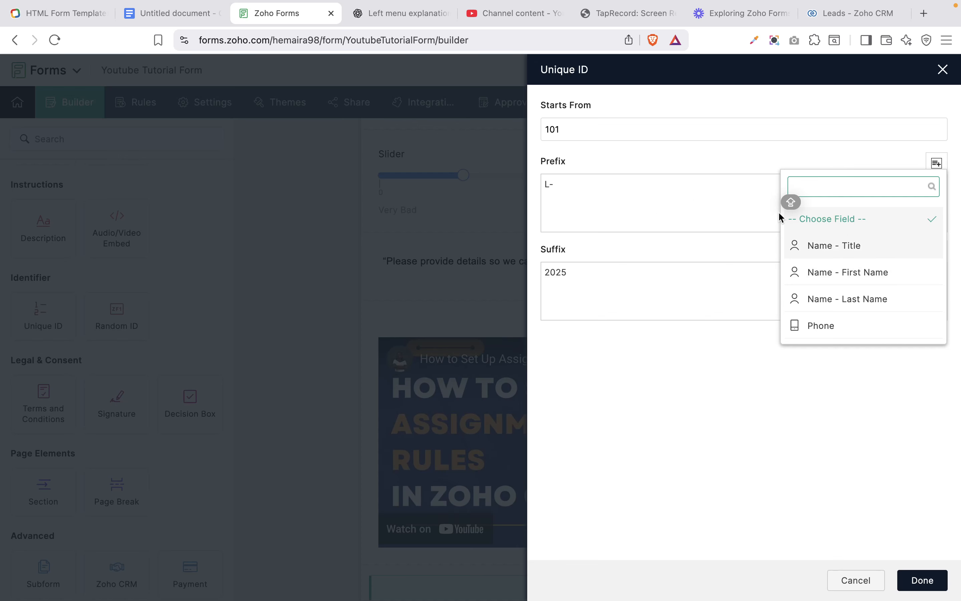
click(696, 419)
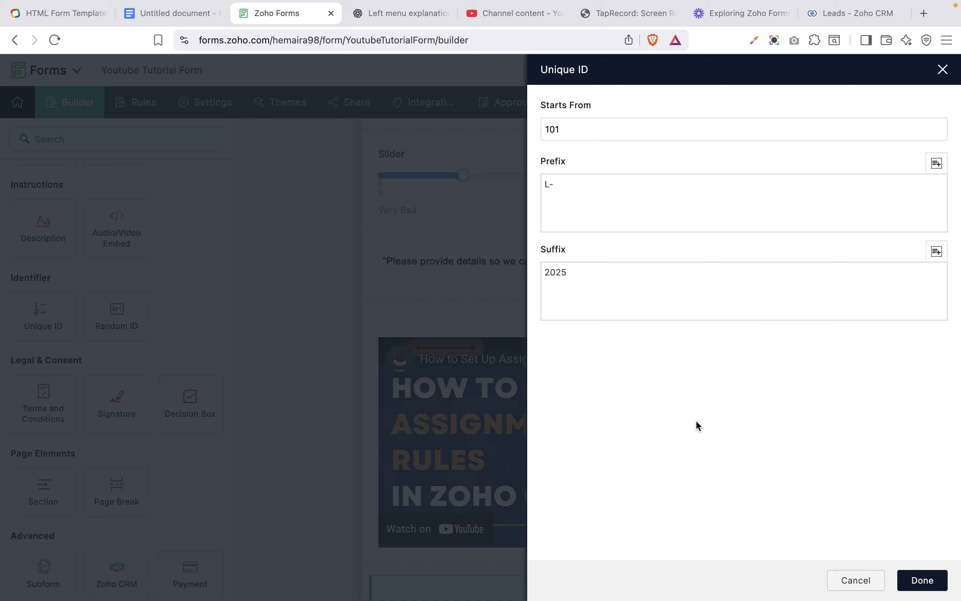
click(926, 583)
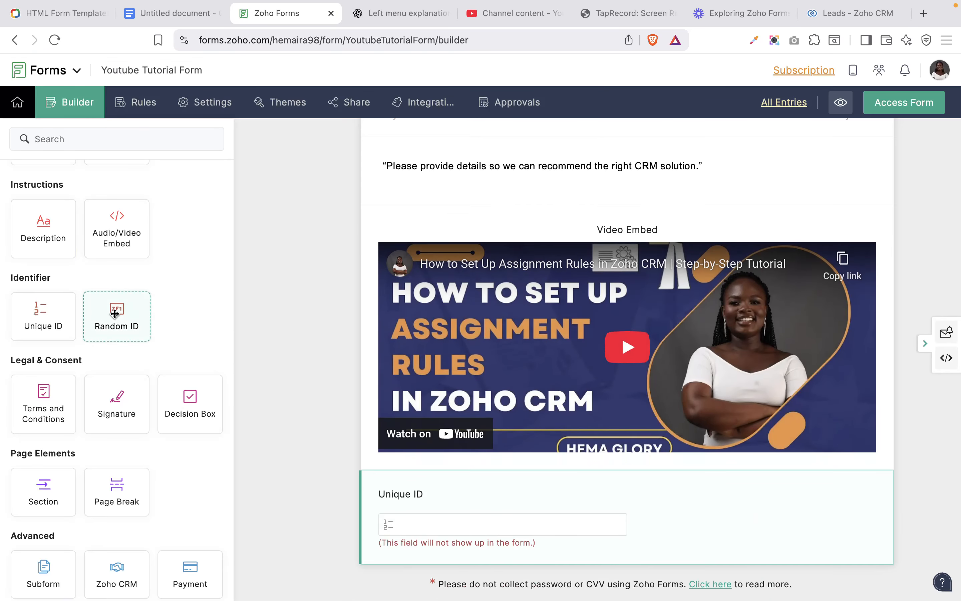
- Add a Random ID field below the Unique ID and set its type to Letters and Numbers
drag(120, 317, 415, 553)
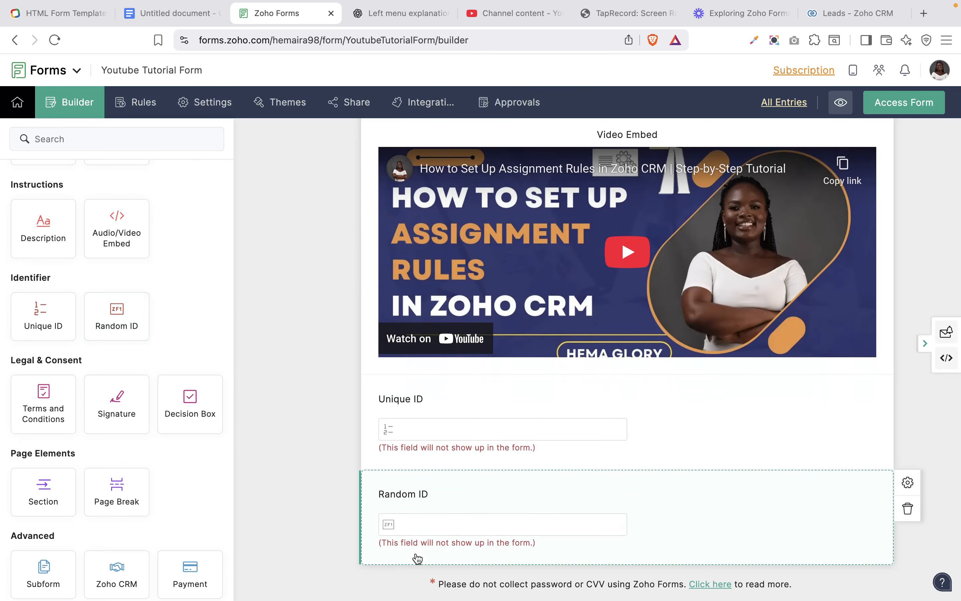
click(910, 483)
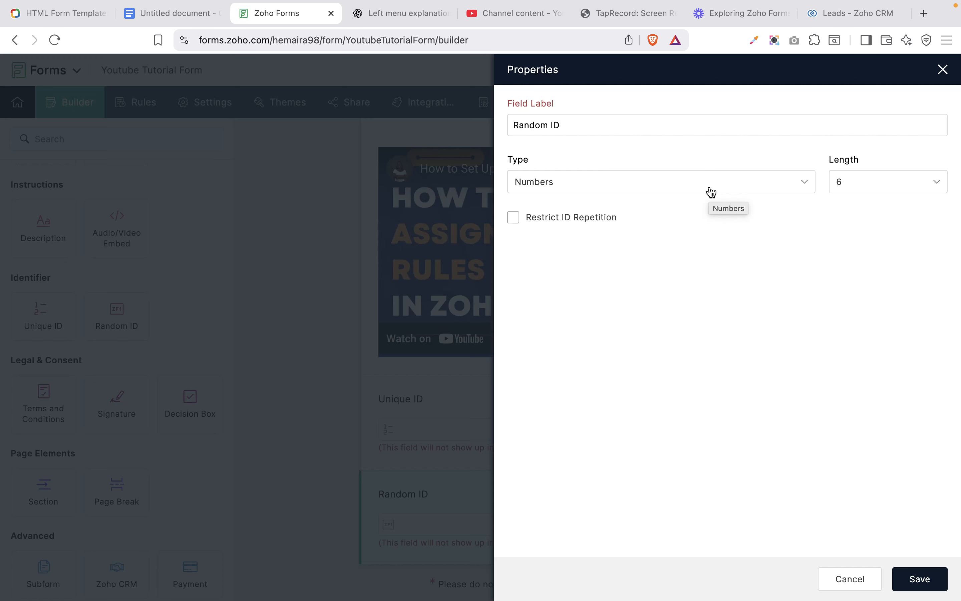
click(712, 193)
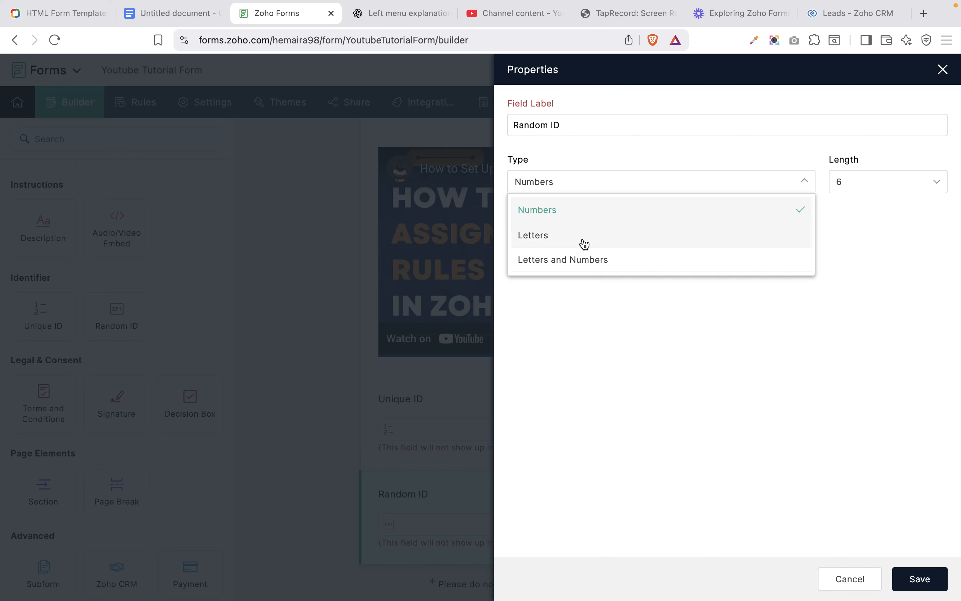
click(591, 263)
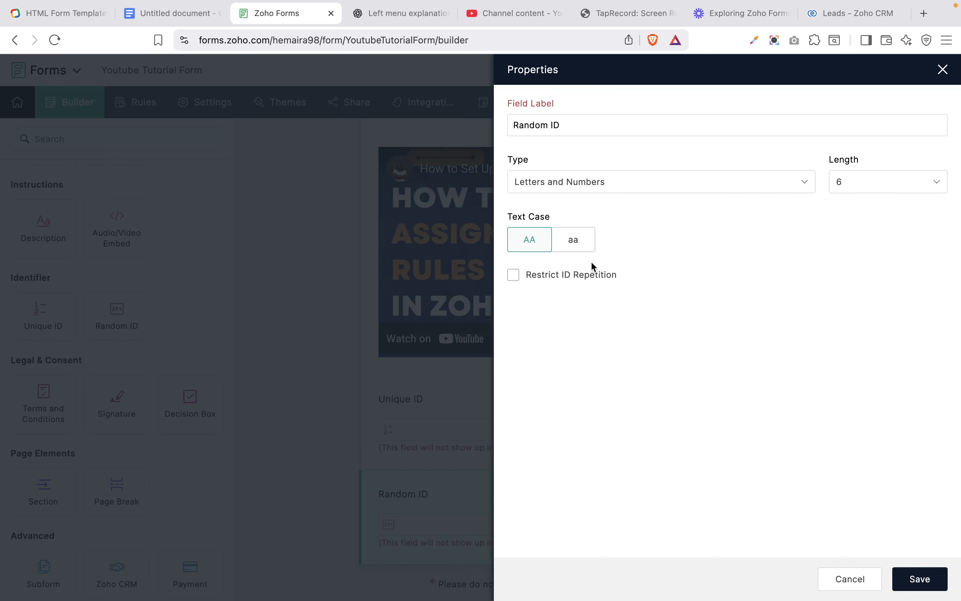
- Set the Random ID's length to 5, restrict ID repetition and save the field's properties
click(903, 186)
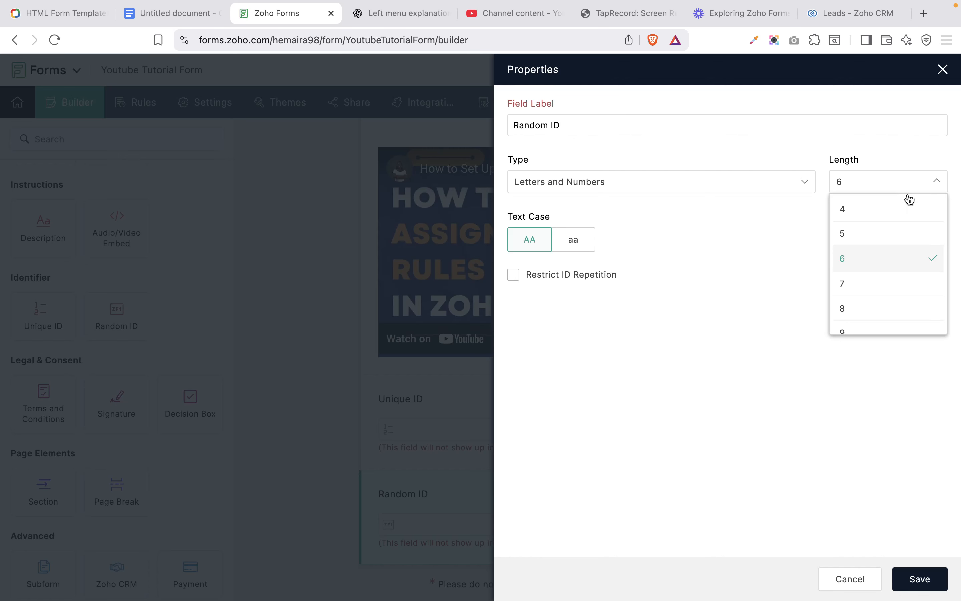
click(858, 235)
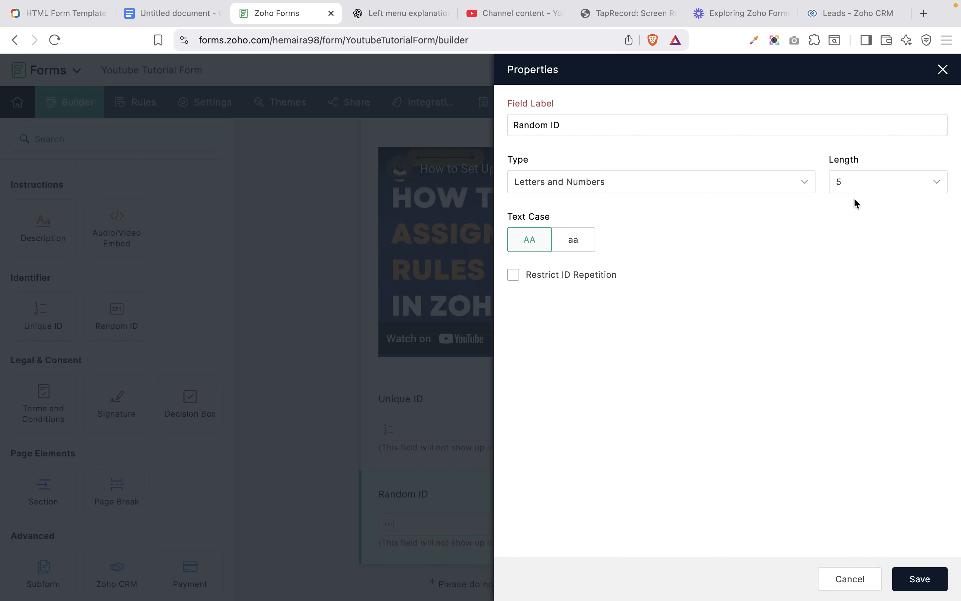
click(551, 280)
click(925, 587)
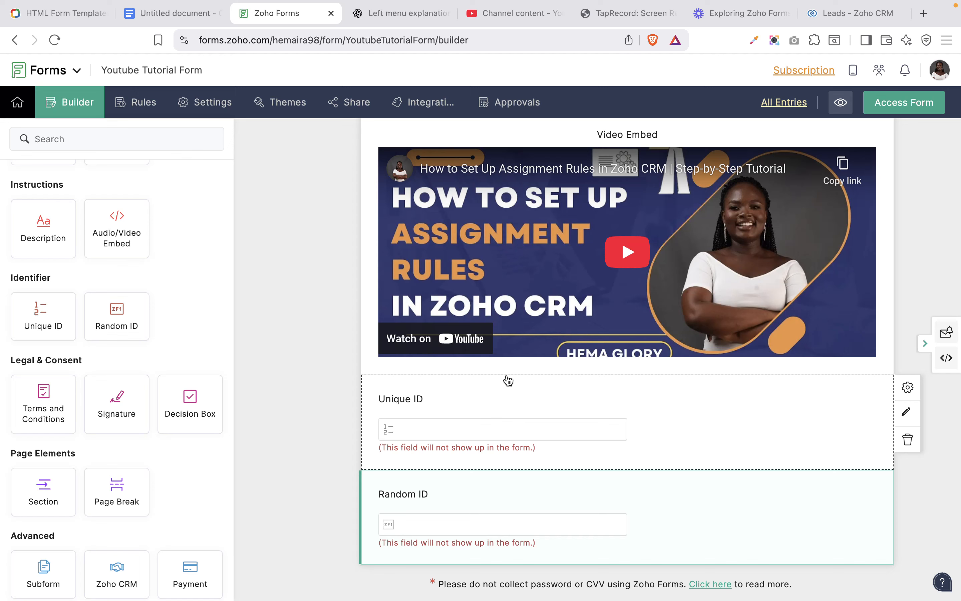
- Add a Terms and Conditions field below the Random ID, check its planned wording in the Google Docs outline, and open its properties
click(49, 405)
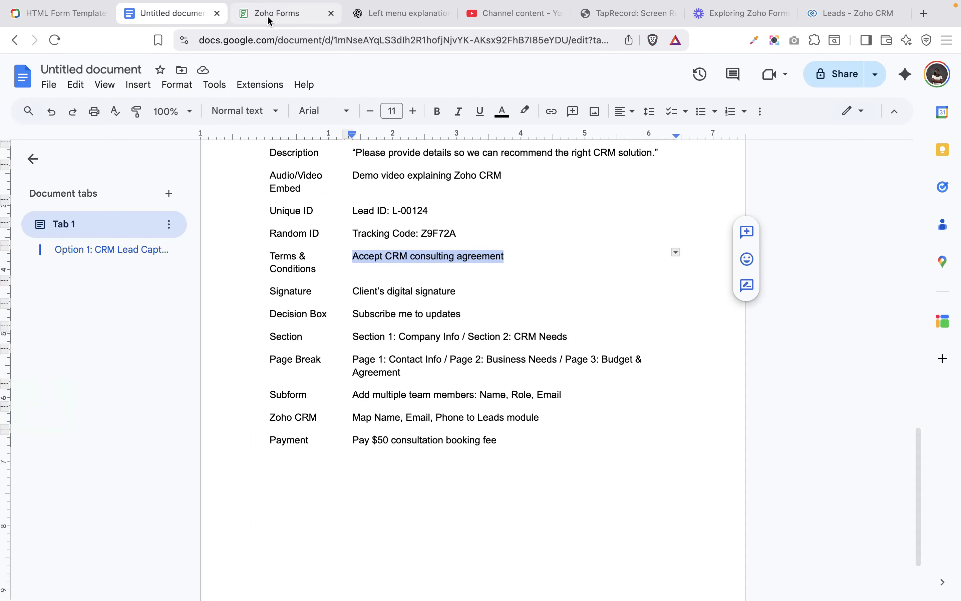
click(264, 17)
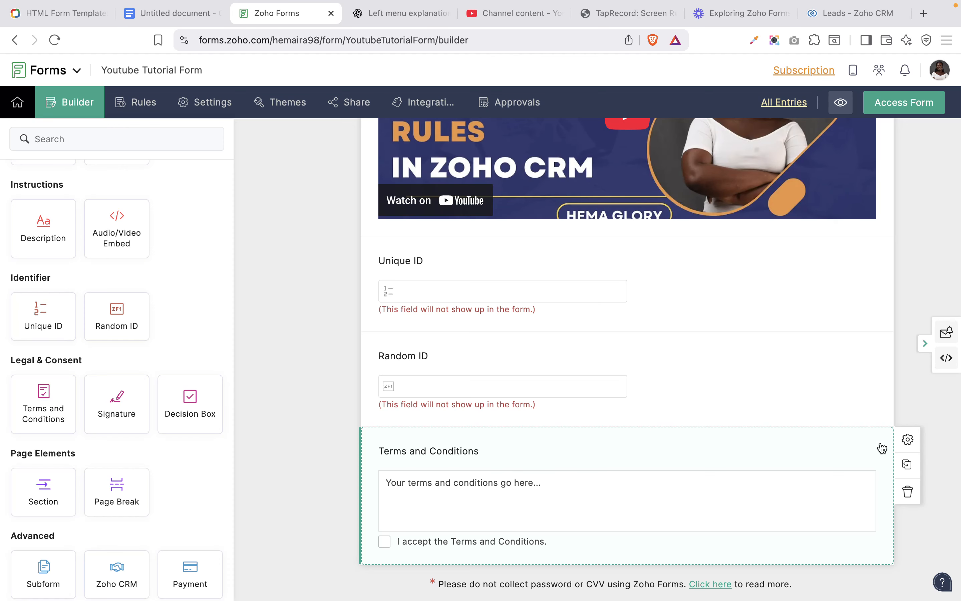
click(908, 439)
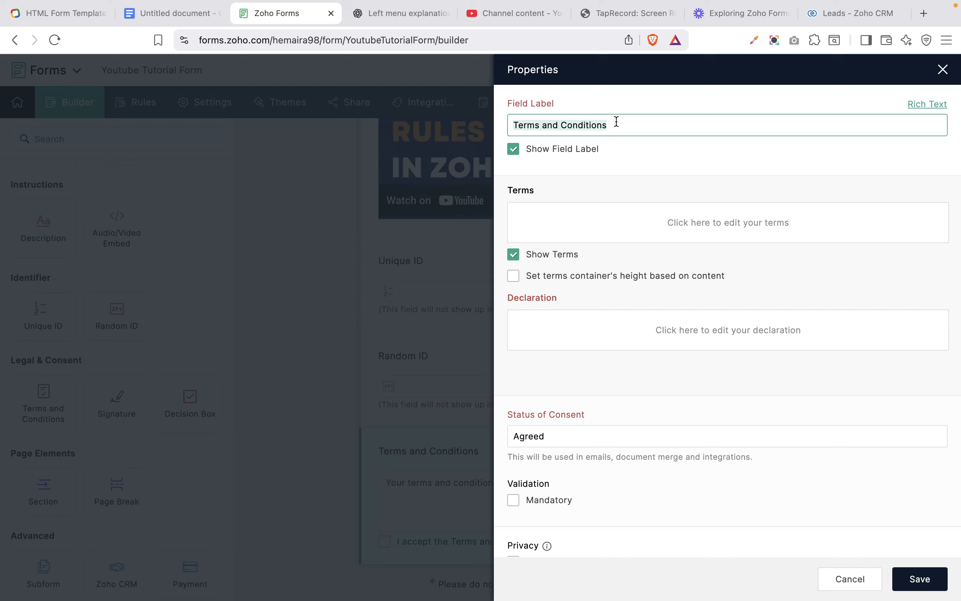
- Review the terms text of the Terms and Conditions field and confirm it without edits
click(612, 217)
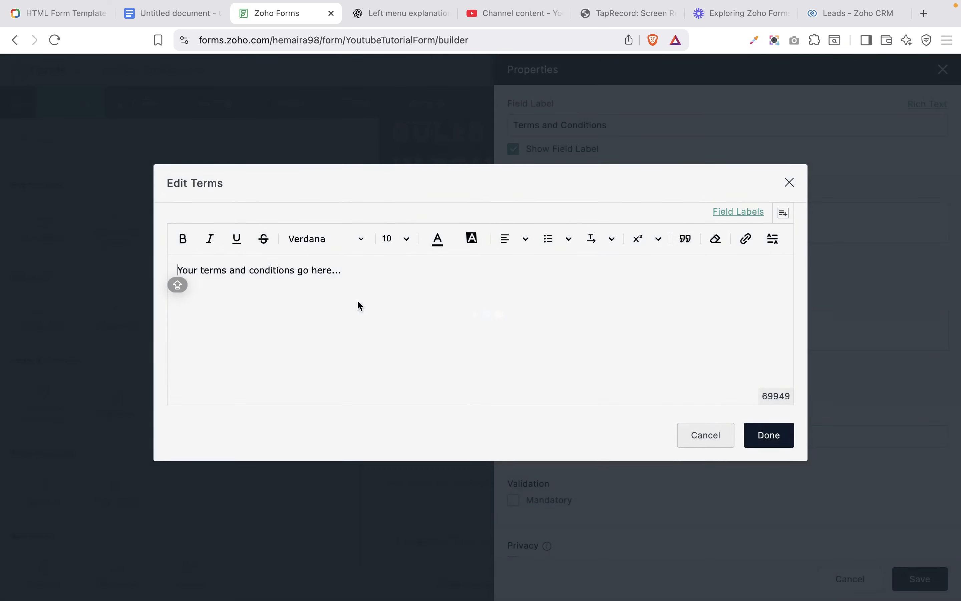
click(337, 274)
key(ctrl+a)
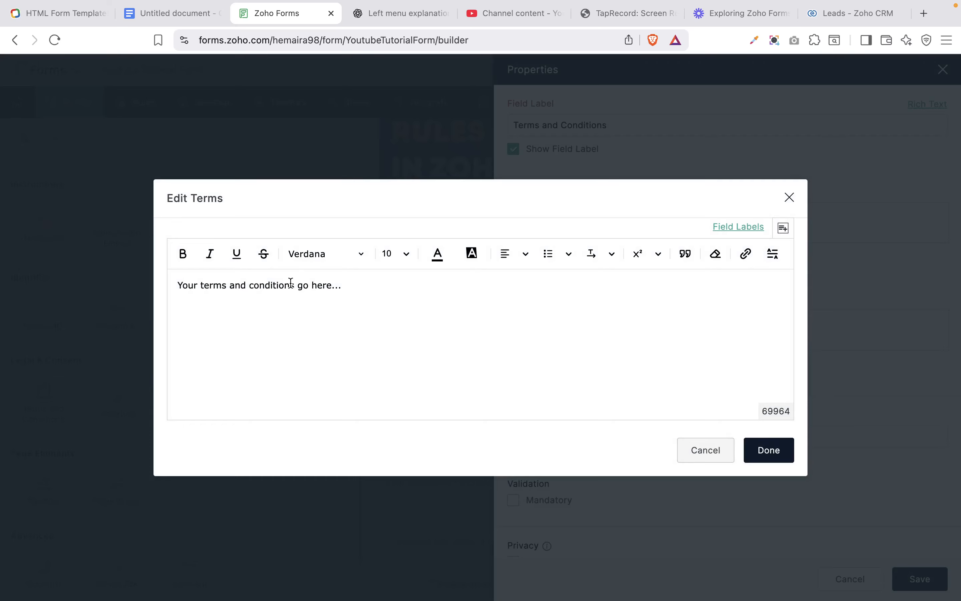
click(344, 293)
click(773, 452)
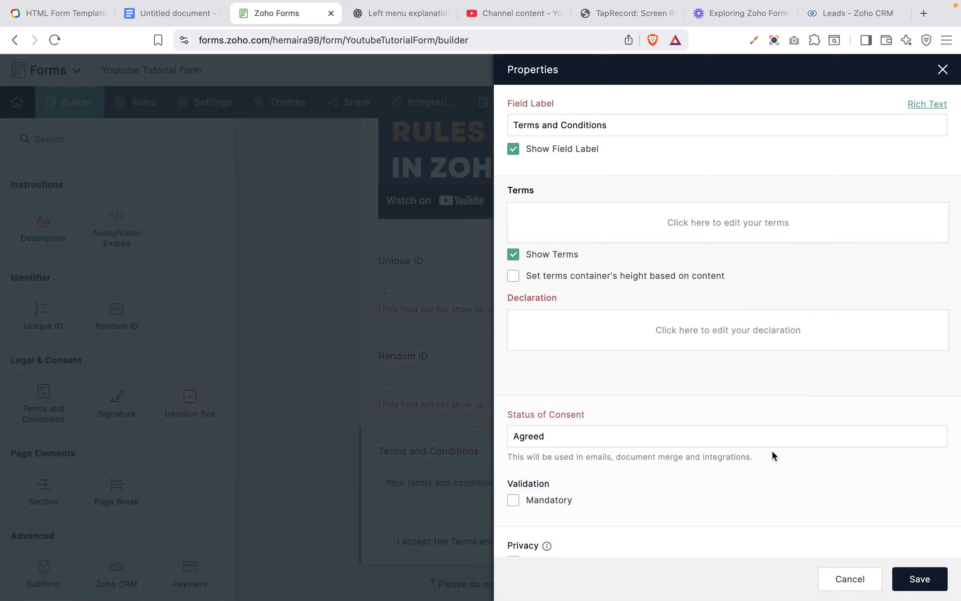
- Review the declaration text and the Status of Consent setting, and save the Terms and Conditions properties
click(720, 338)
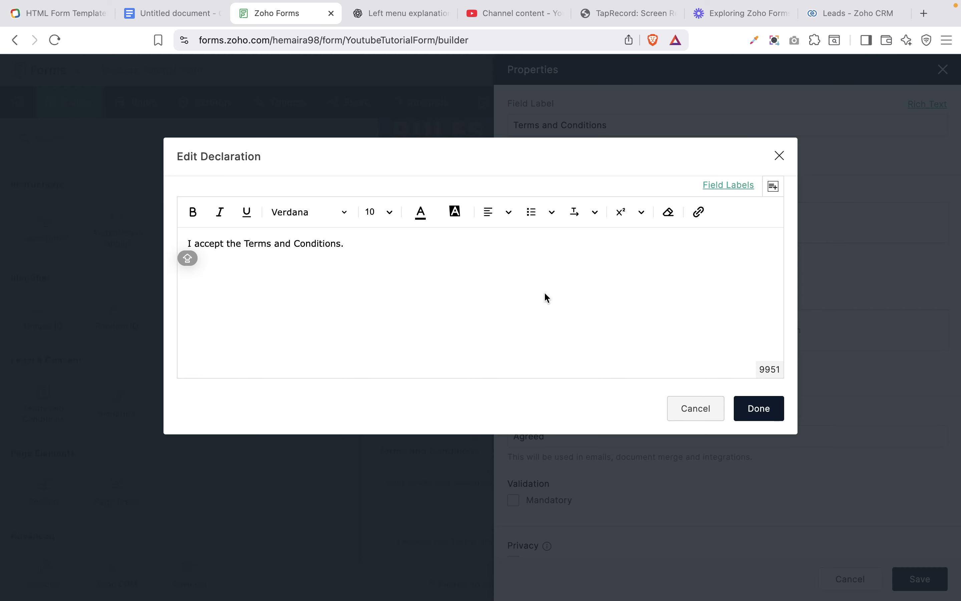
click(761, 408)
scroll(702, 389, down, 2)
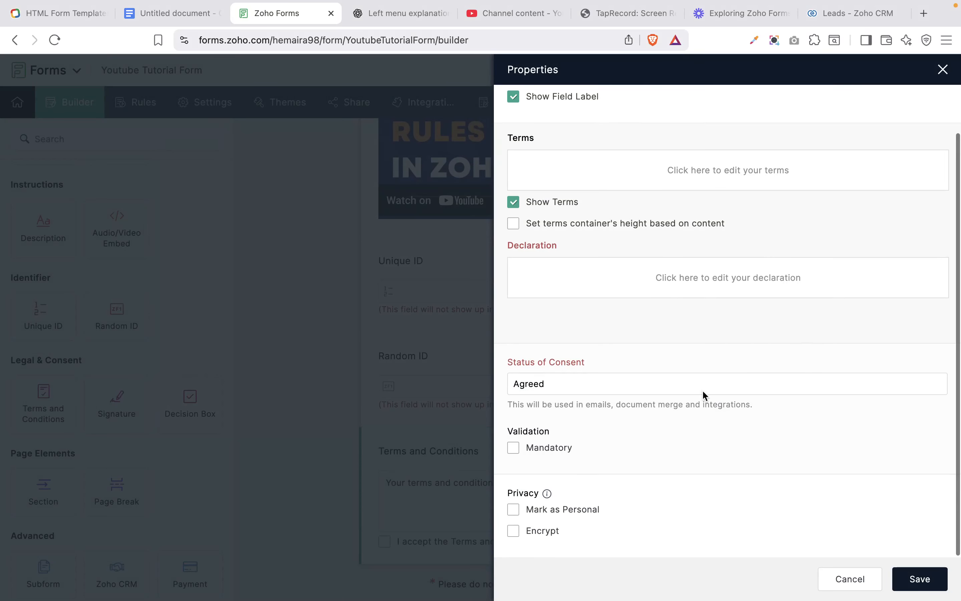
click(610, 378)
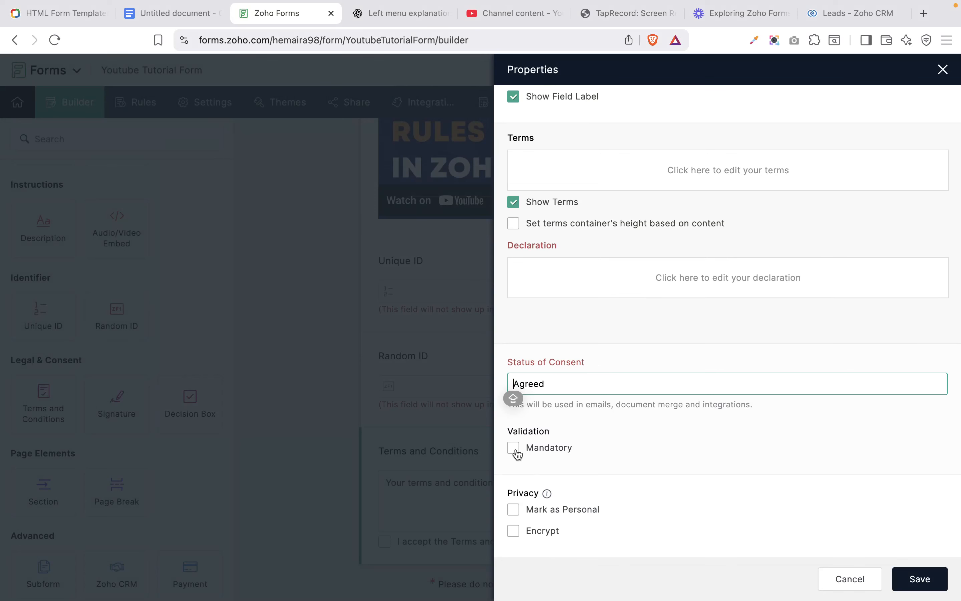
click(921, 577)
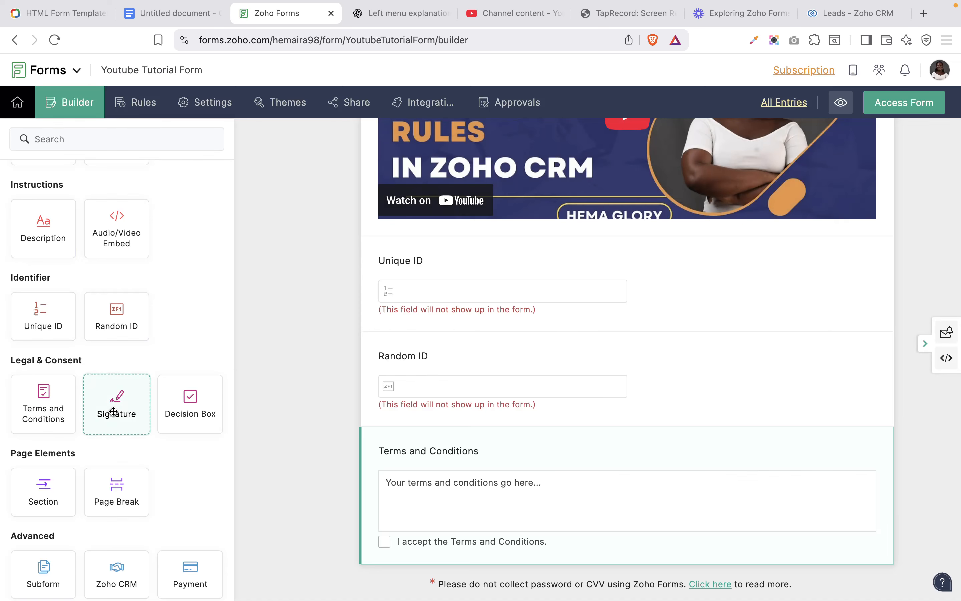
- Add a Signature field below the Terms and Conditions and make it mandatory
mouse_move(113, 411)
mouse_down()
mouse_move(336, 583)
mouse_move(388, 564)
mouse_move(392, 544)
mouse_up()
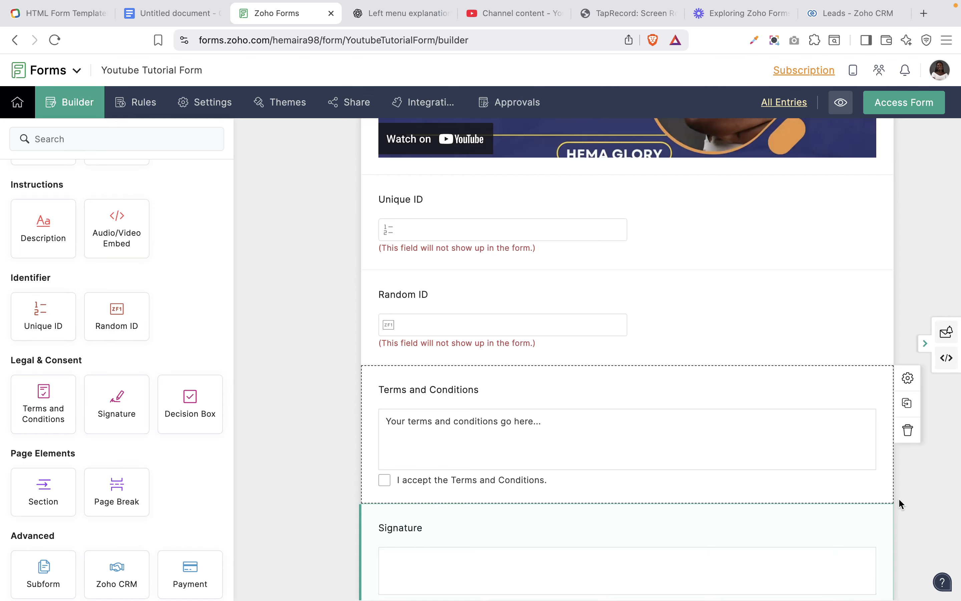
click(907, 518)
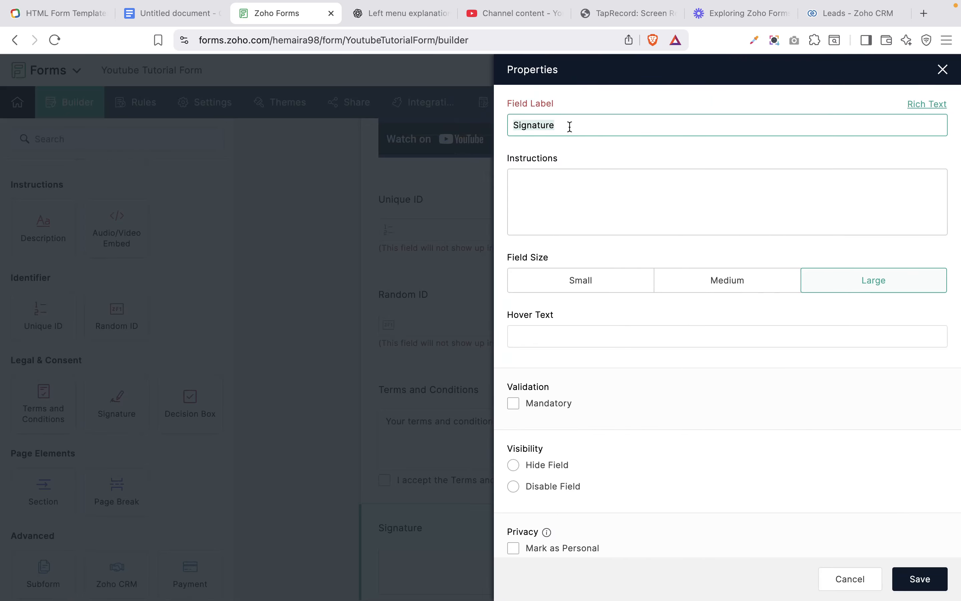
click(570, 127)
key(Caps_Lock)
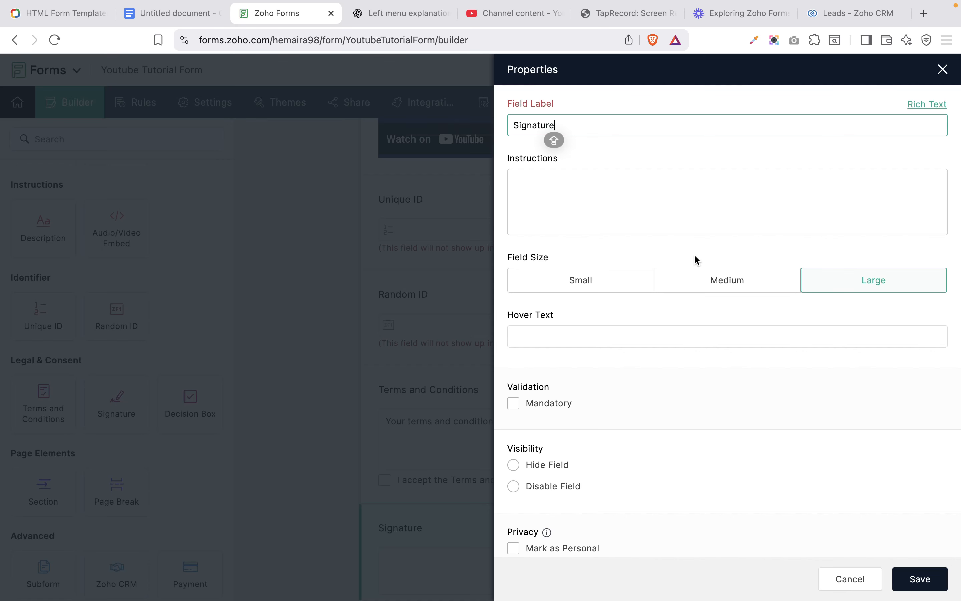
click(516, 403)
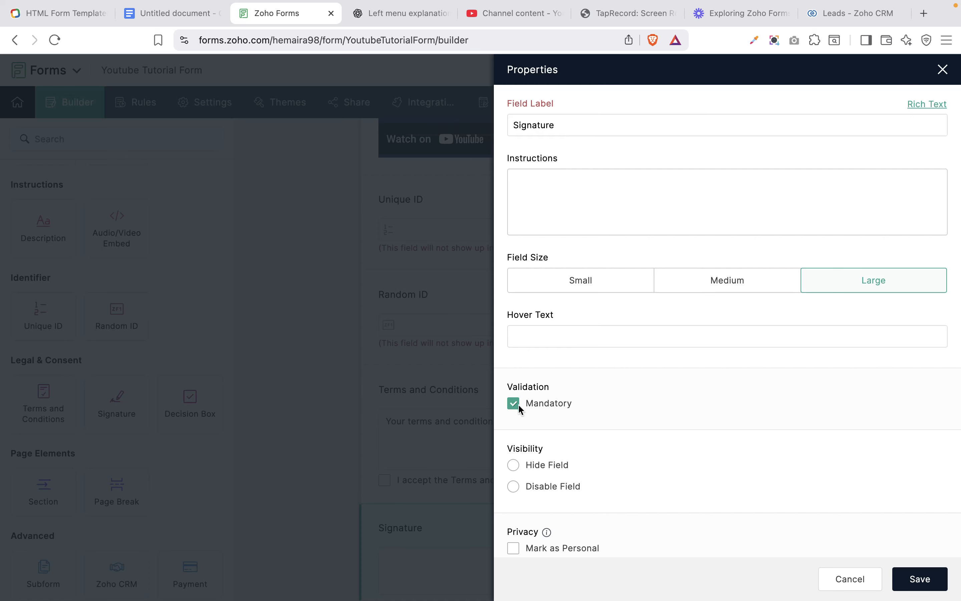
- Build the signature's file name from the Name - First Name and Name - Last Name fields
scroll(598, 433, down, 4)
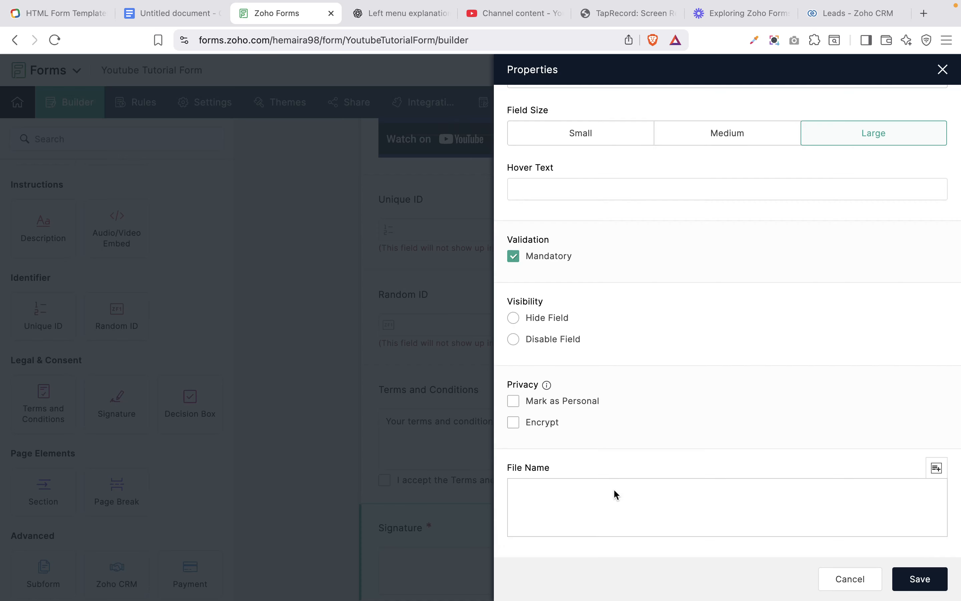
click(620, 501)
click(936, 468)
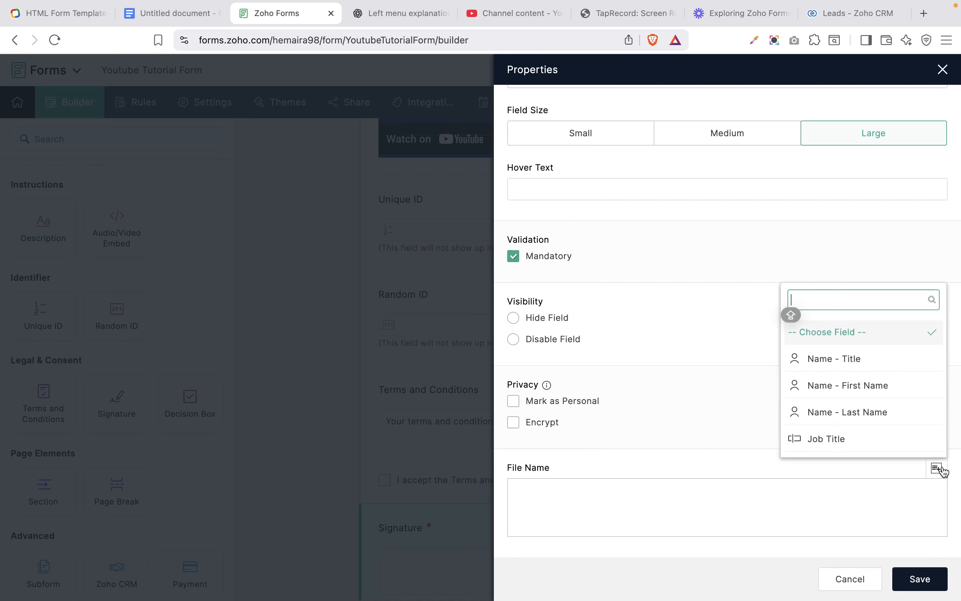
click(859, 384)
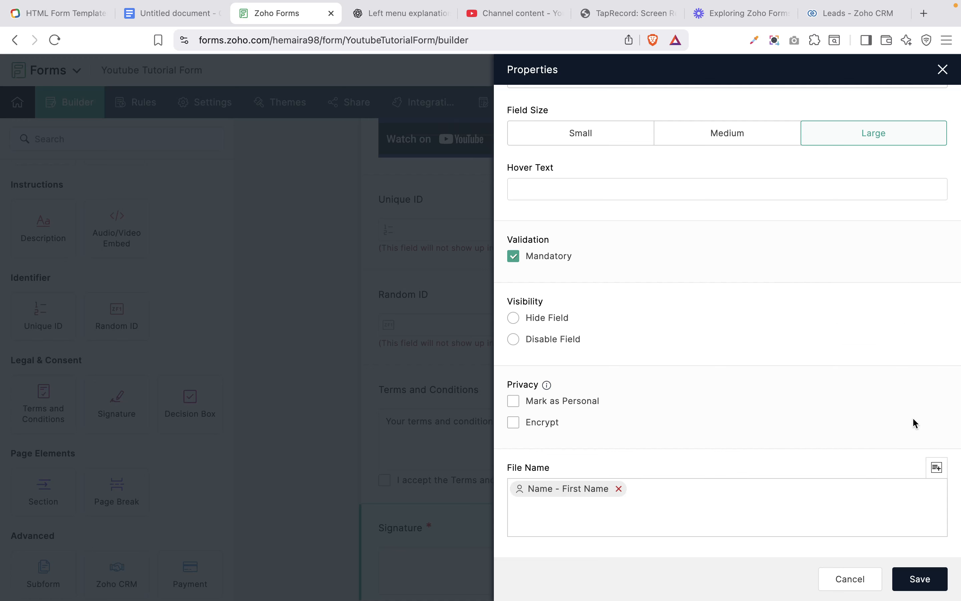
click(937, 468)
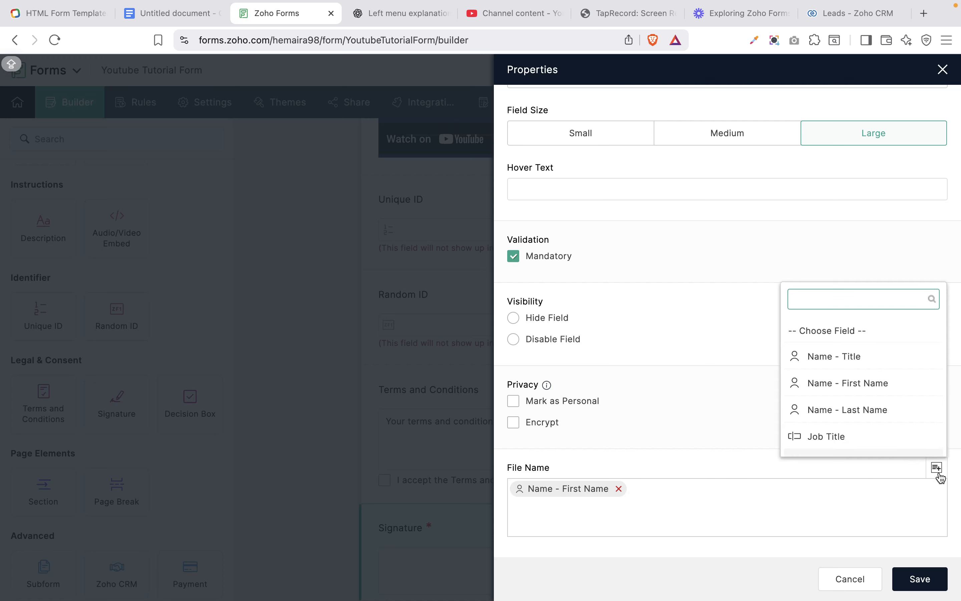
click(874, 409)
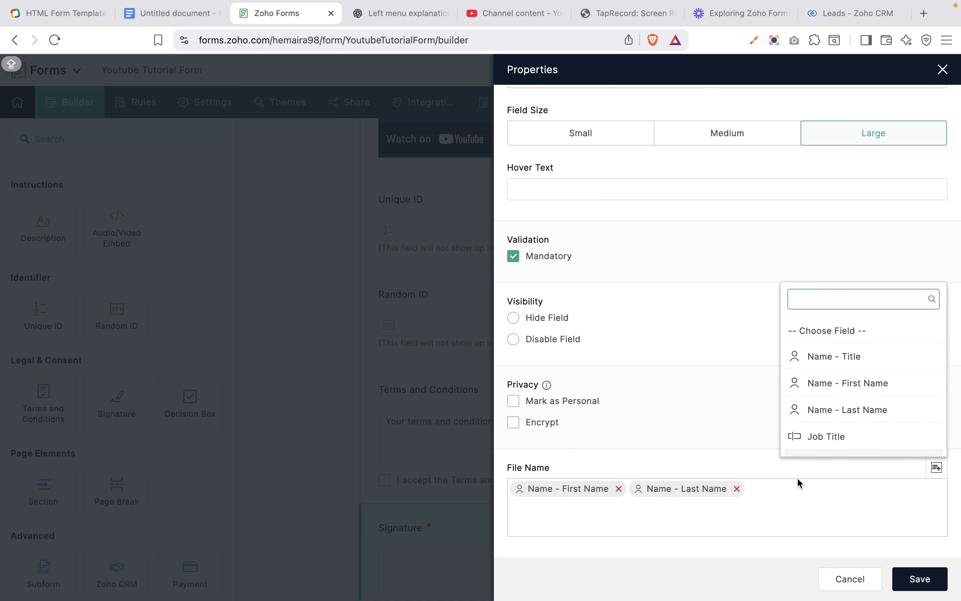
- Try to append "Signa" after the name fields in the file name, and save the Signature field's properties
text(S)
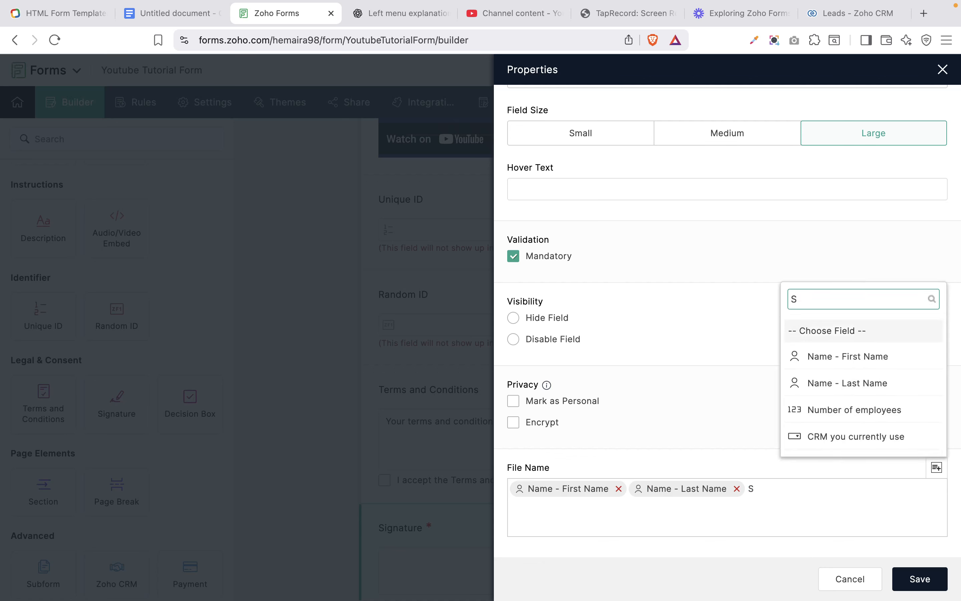
text(igna)
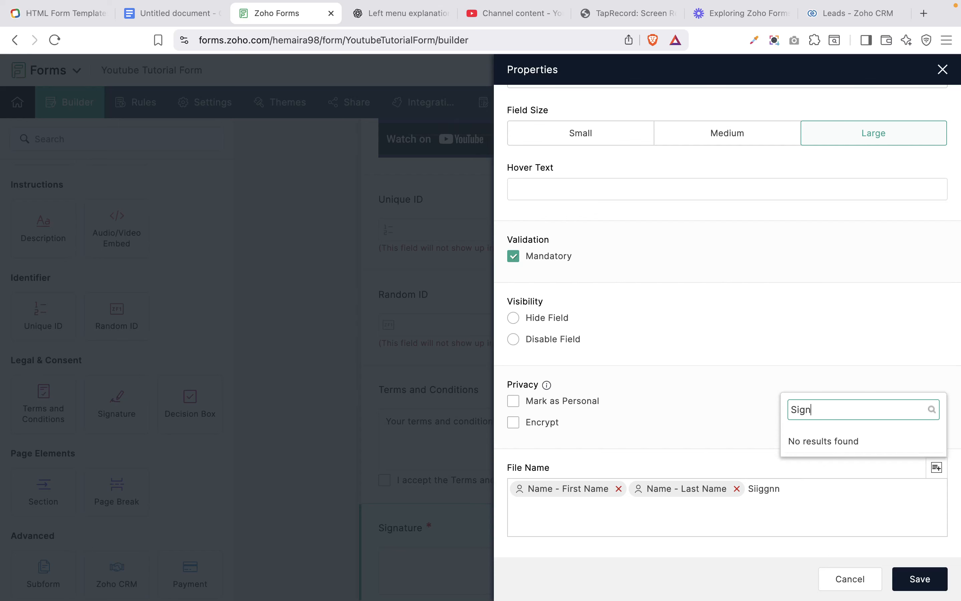
click(784, 487)
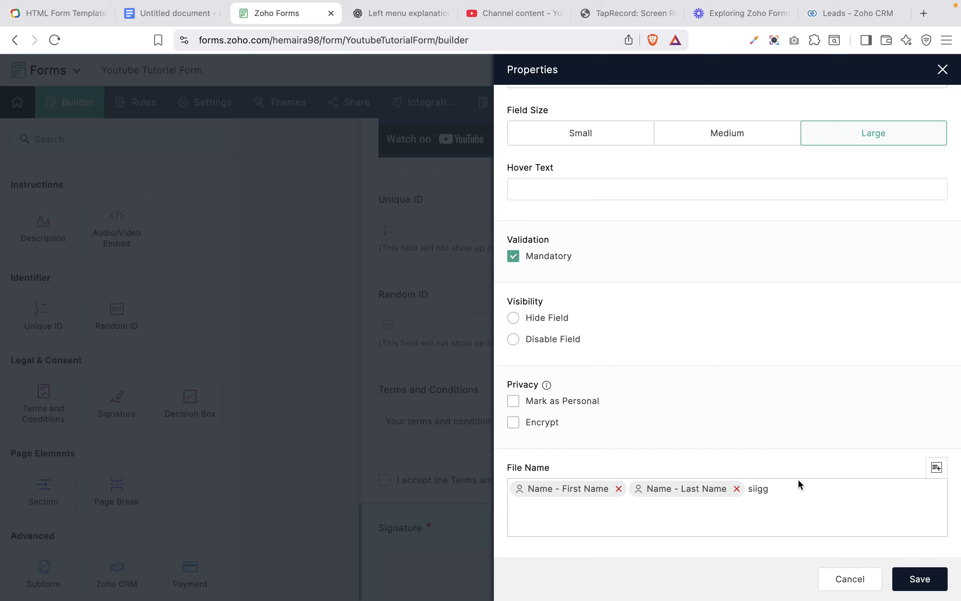
scroll(917, 522, up, 1)
scroll(919, 522, up, 2)
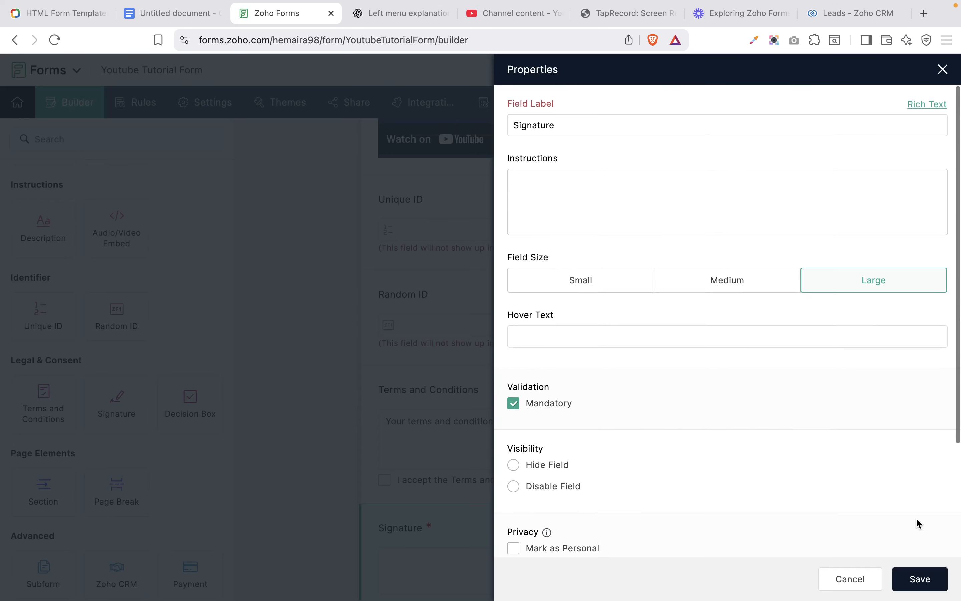
click(920, 580)
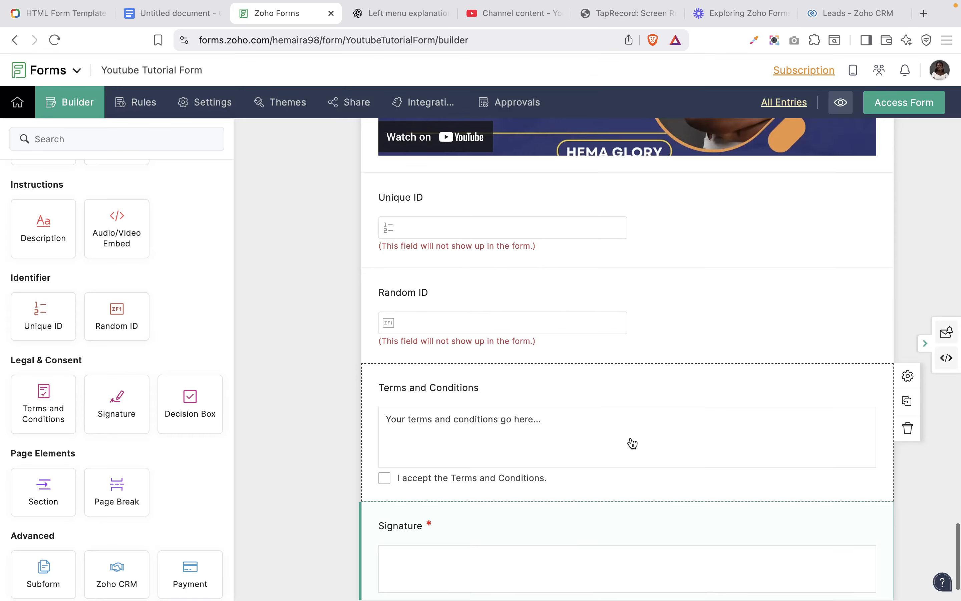
- Add a Decision Box field below the Signature and open its properties
scroll(631, 441, down, 2)
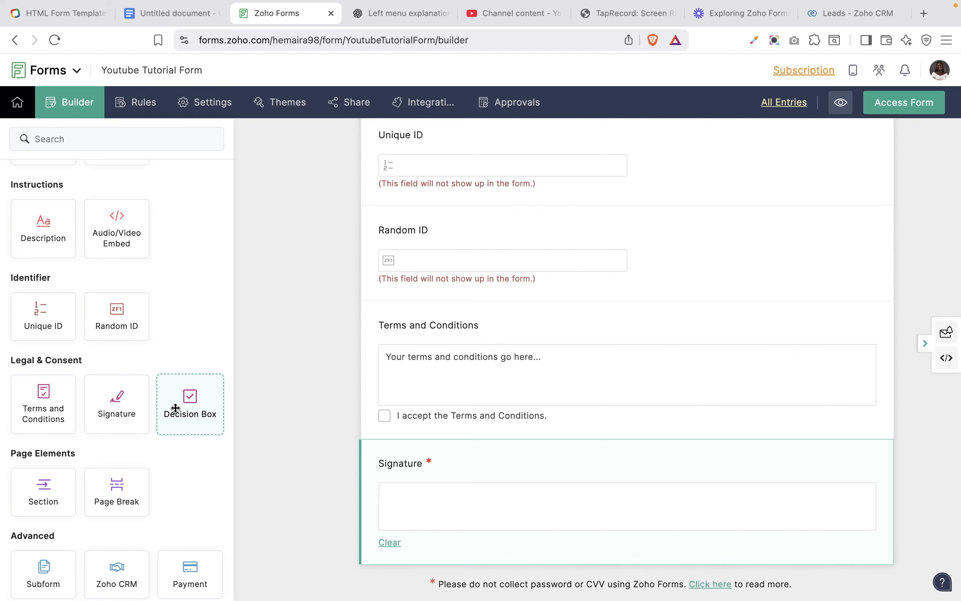
mouse_move(175, 408)
mouse_down()
mouse_move(274, 532)
mouse_move(333, 551)
mouse_move(412, 548)
mouse_move(412, 559)
mouse_up()
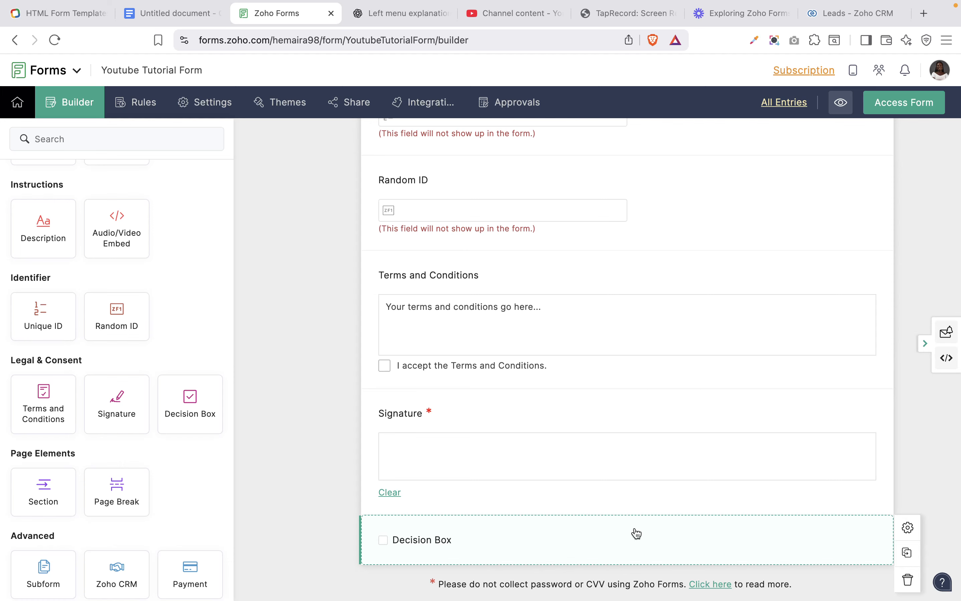
click(908, 527)
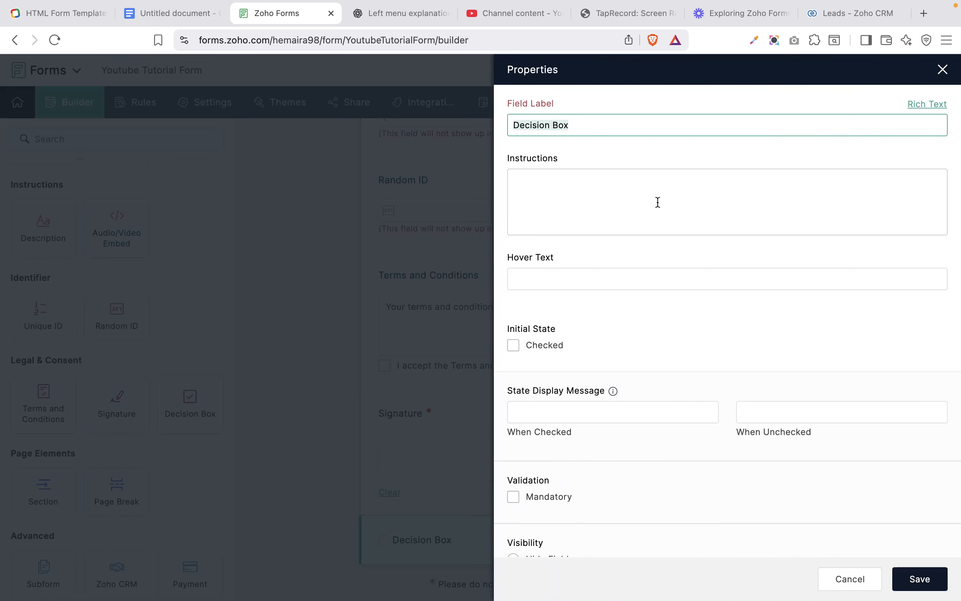
click(603, 126)
- Copy the Decision Box wording "Subscribe me to updates" from the Google Docs outline
click(176, 15)
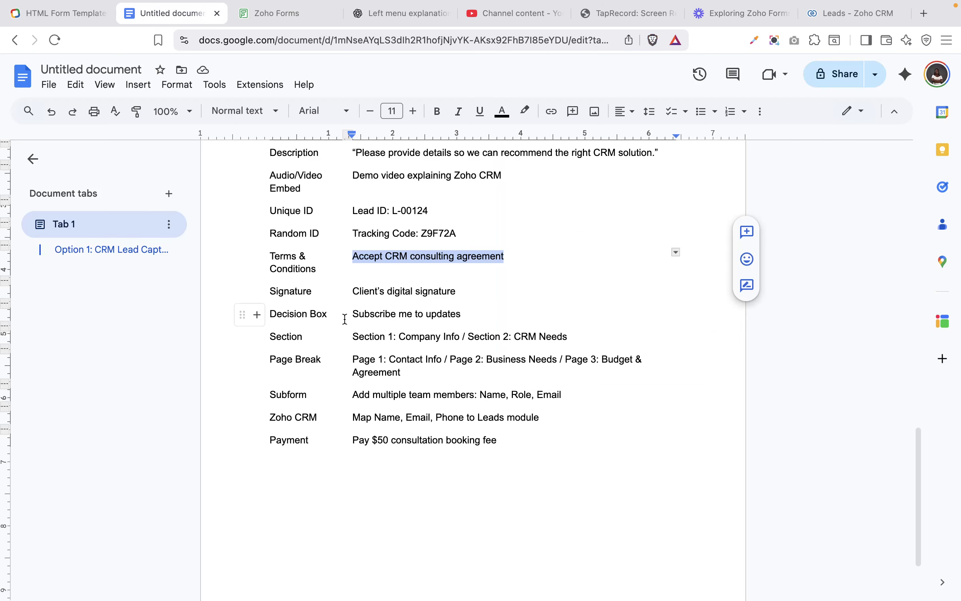
mouse_move(347, 317)
mouse_down()
mouse_move(407, 316)
mouse_move(354, 315)
mouse_up()
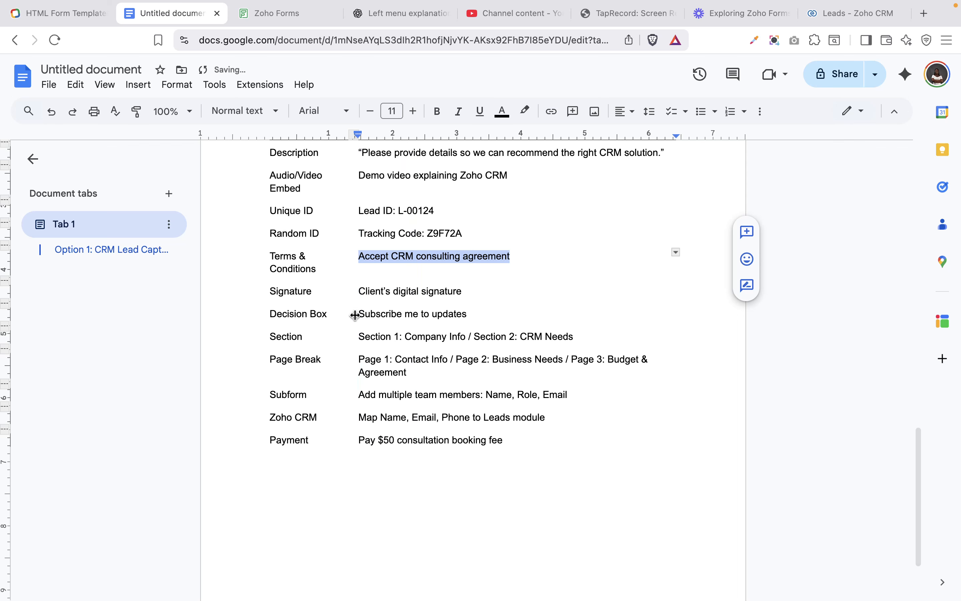
drag(468, 316, 359, 318)
key(super+c)
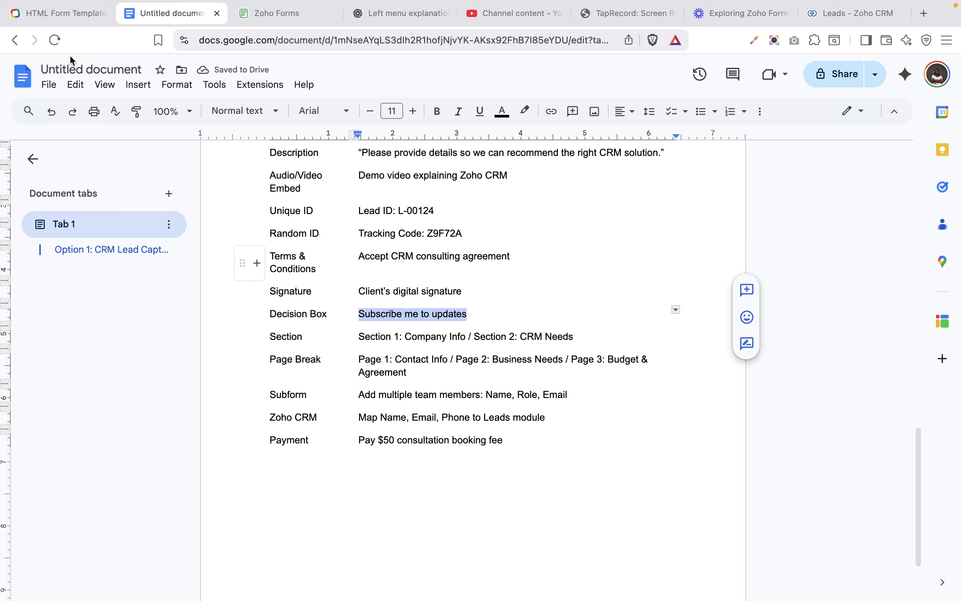
- Return to Zoho Forms and replace the Decision Box's field label with the copied "Subscribe me to updates"
click(270, 13)
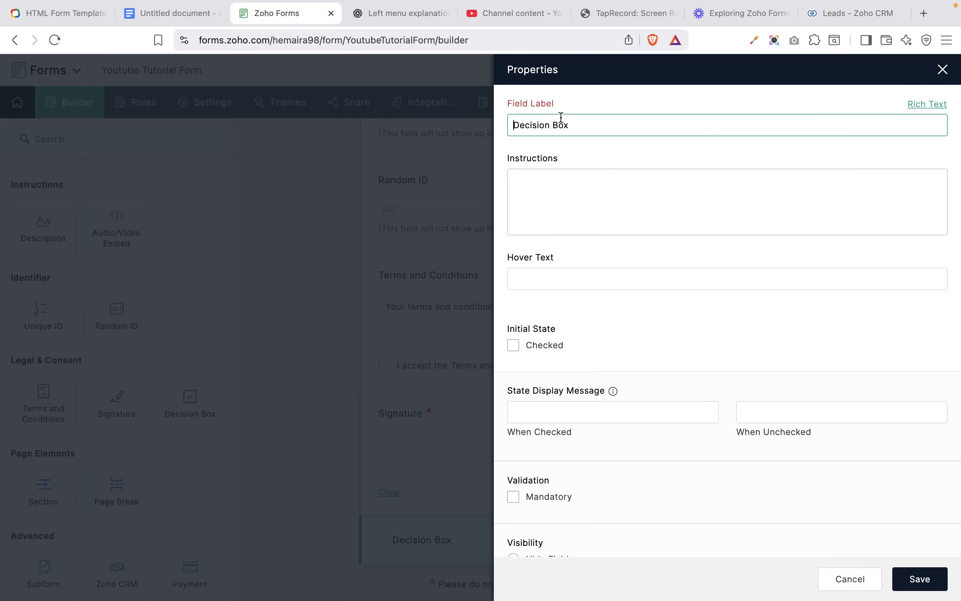
key(shift+alt+Right)
key(shift+alt+Right)
key(super+v)
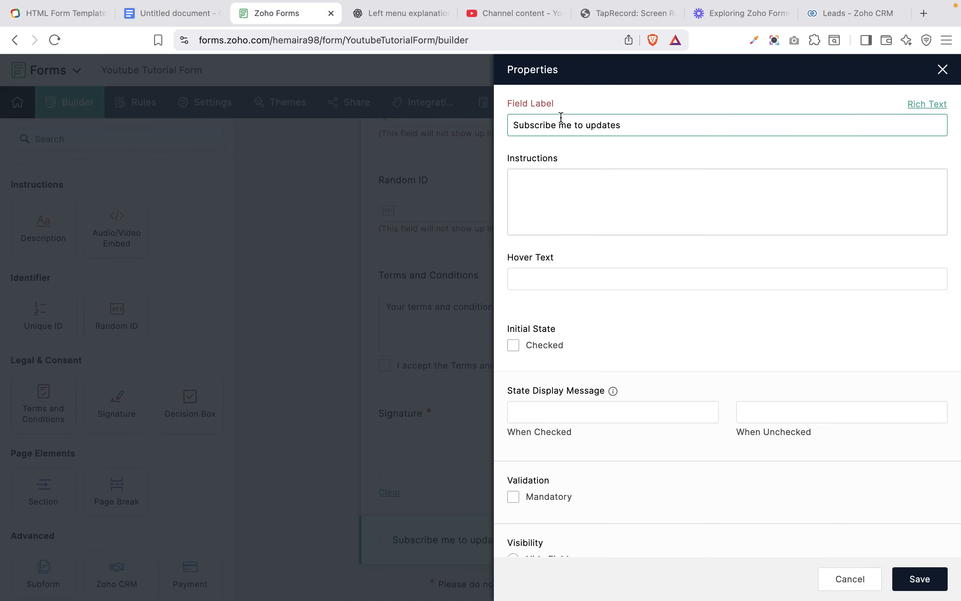
- Set the Decision Box's initial state to Checked, enter "Subscribed" as its checked-state message, and save its properties
click(601, 195)
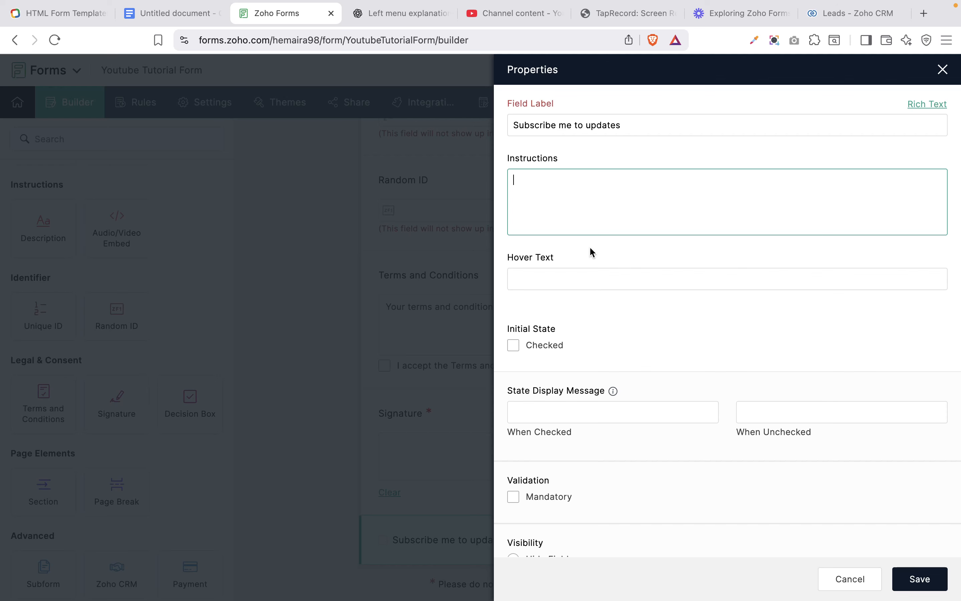
click(515, 351)
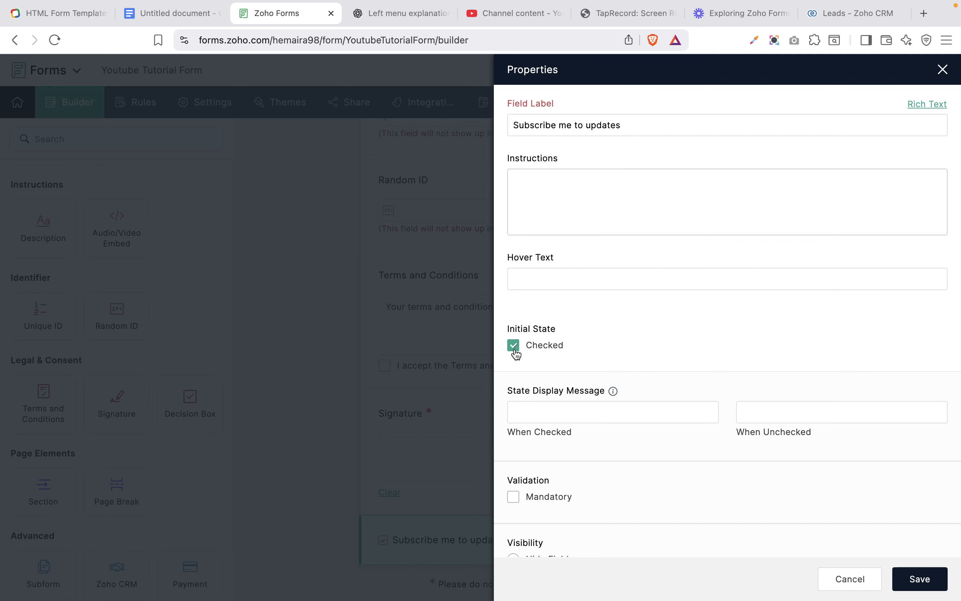
scroll(617, 381, down, 2)
click(610, 336)
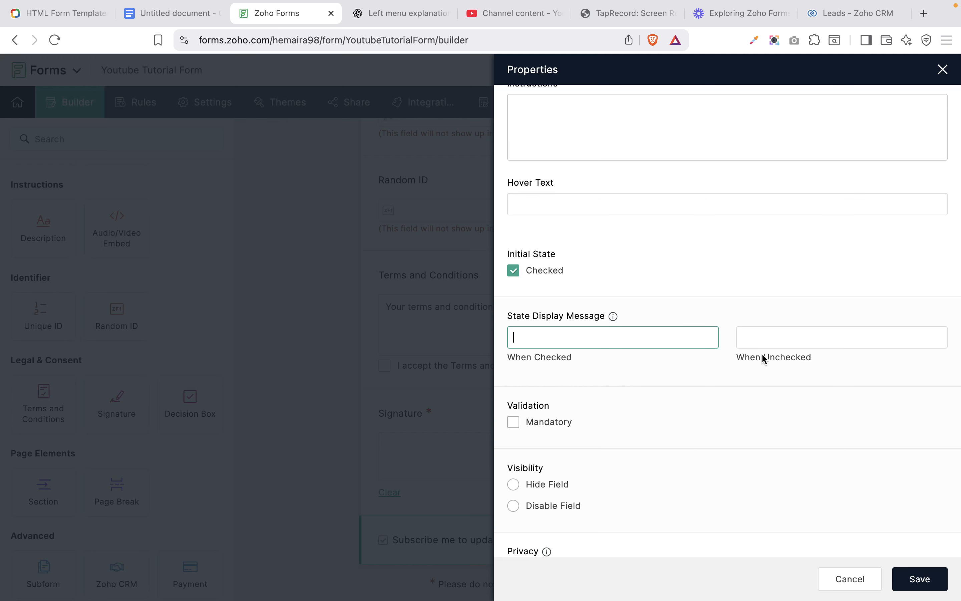
click(779, 336)
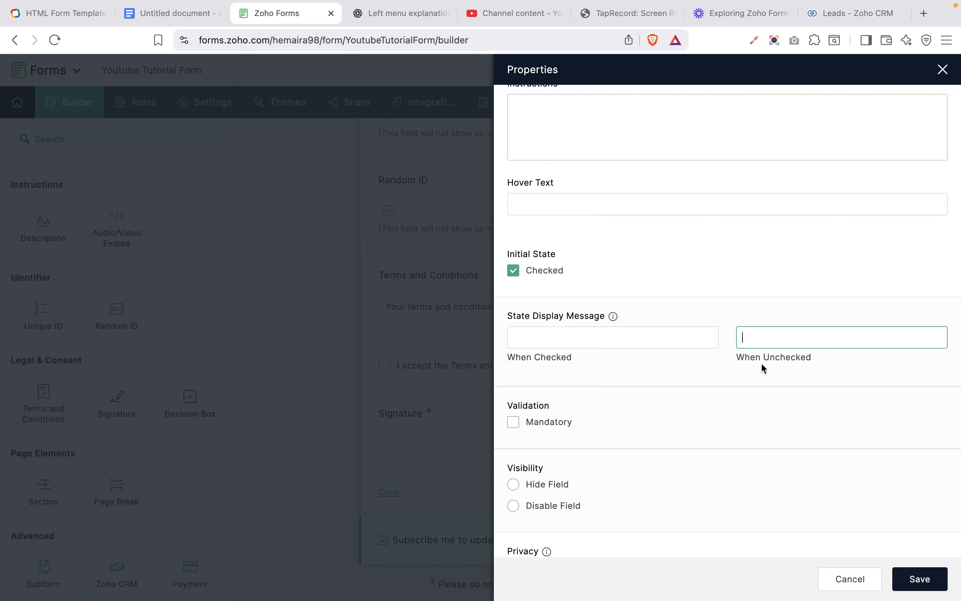
click(600, 337)
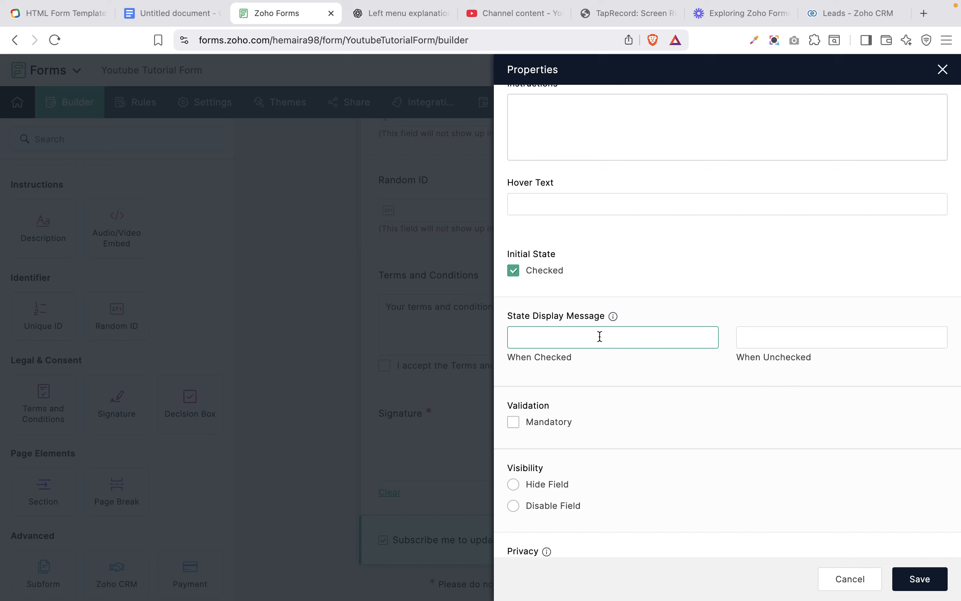
text(Subscribed)
click(811, 340)
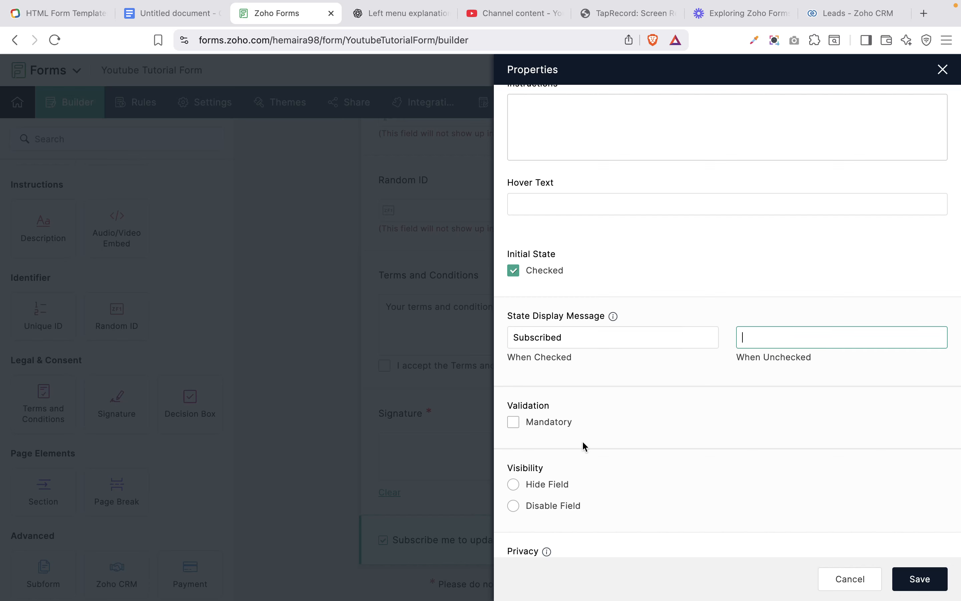
scroll(581, 440, down, 2)
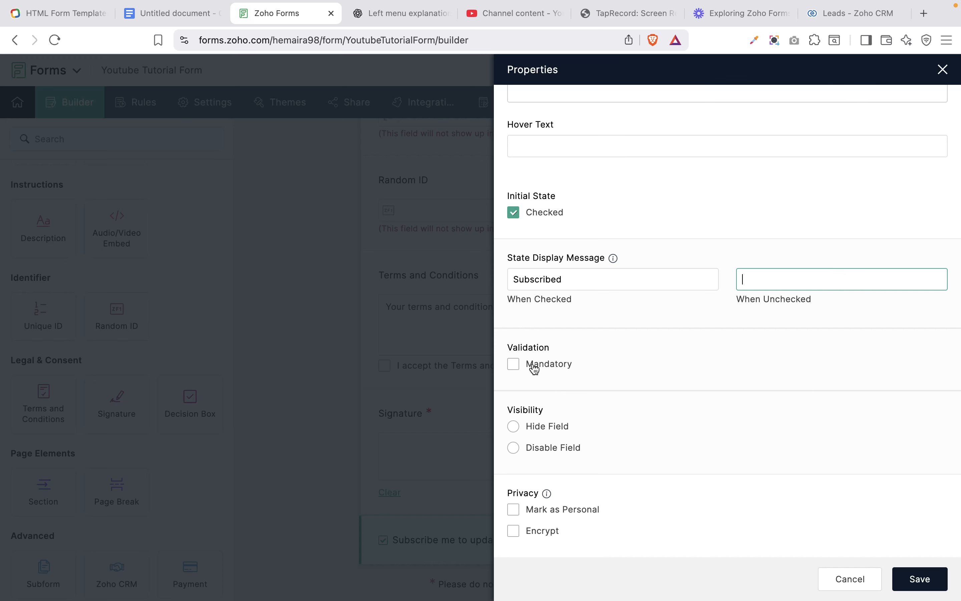
click(911, 584)
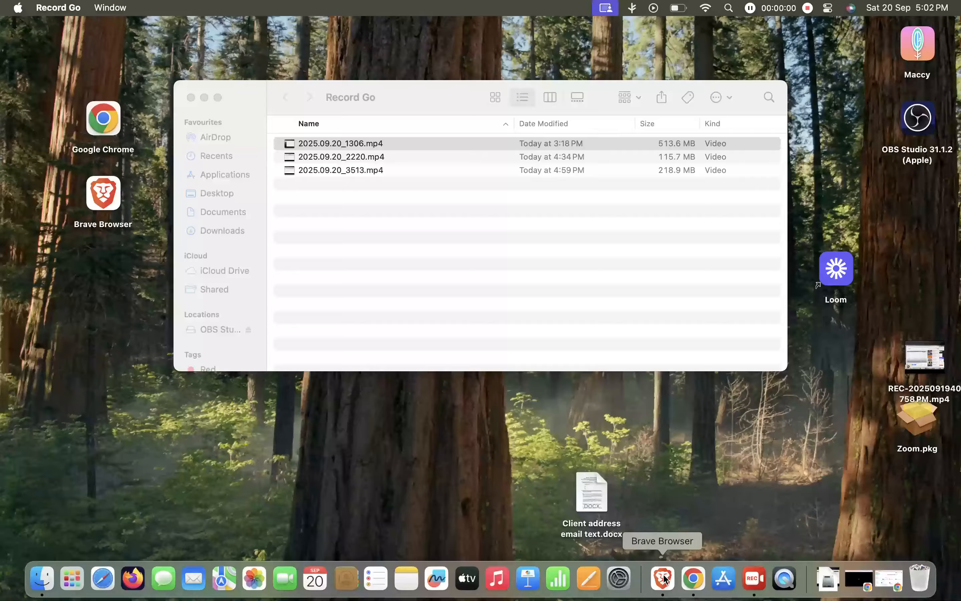
- Return to Brave Browser, add a Section between the Slider and the description text, and open its properties
click(664, 579)
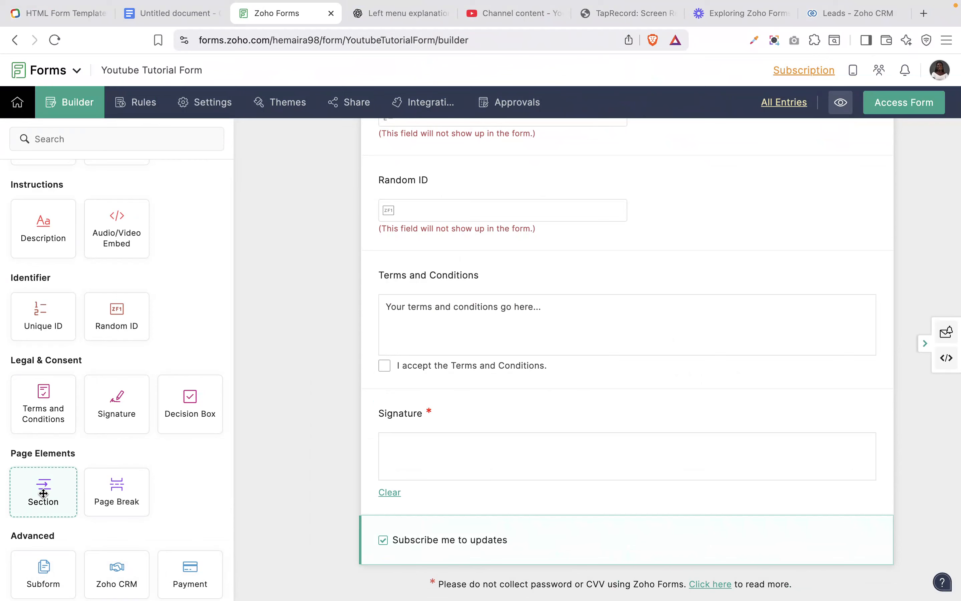
mouse_move(43, 492)
mouse_down()
mouse_move(383, 482)
mouse_move(420, 517)
mouse_move(389, 513)
mouse_move(358, 390)
mouse_move(369, 271)
mouse_move(401, 356)
mouse_move(401, 275)
mouse_move(369, 167)
mouse_move(396, 146)
mouse_move(414, 208)
mouse_move(457, 246)
mouse_move(431, 167)
mouse_move(424, 212)
mouse_move(464, 378)
mouse_up()
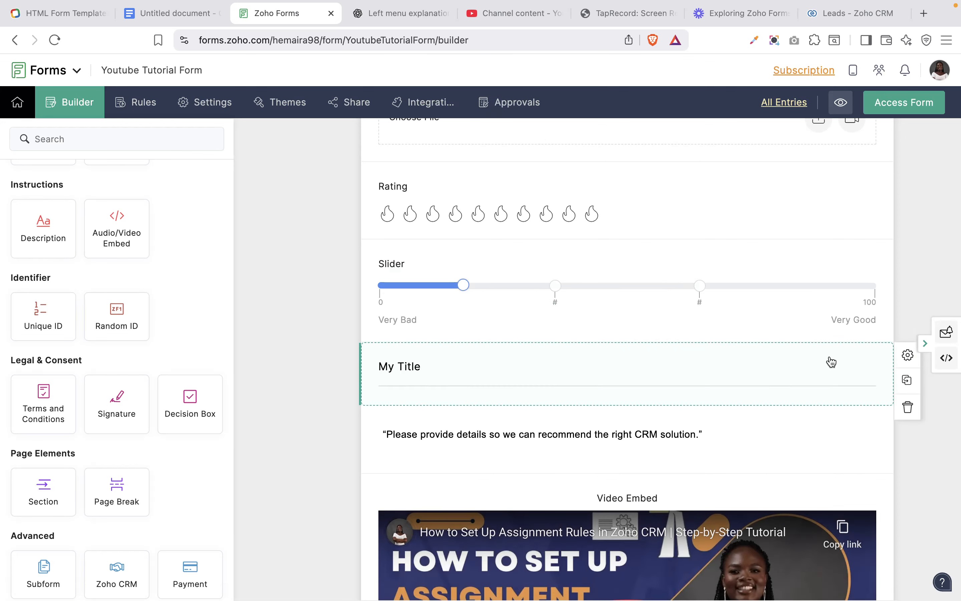
click(905, 355)
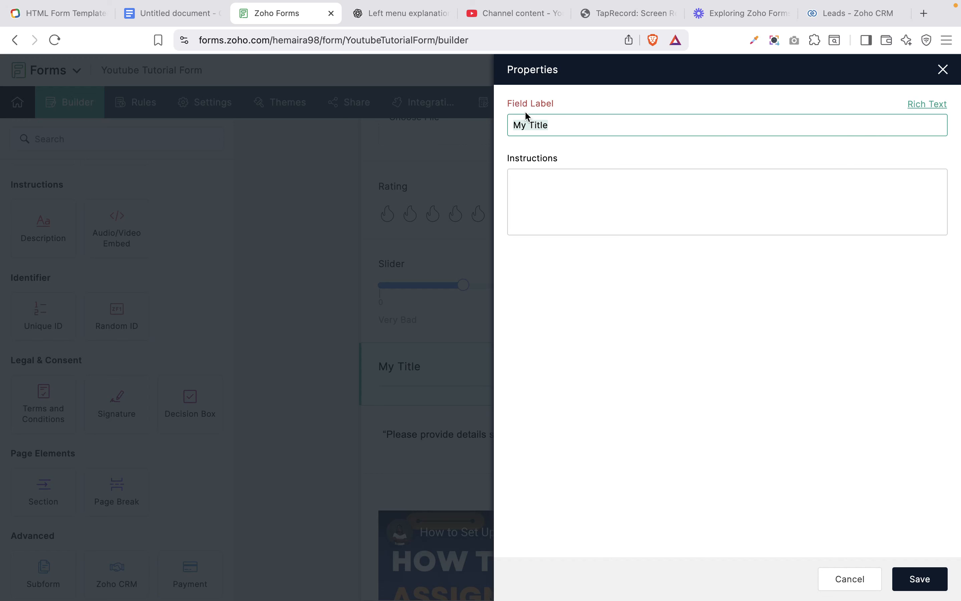
- Replace the Section's field label with "Your CRM Needs" and save its properties
text(Y)
text(ou)
text(r CRM)
text( Ne)
key(BackSpace)
text(eeds)
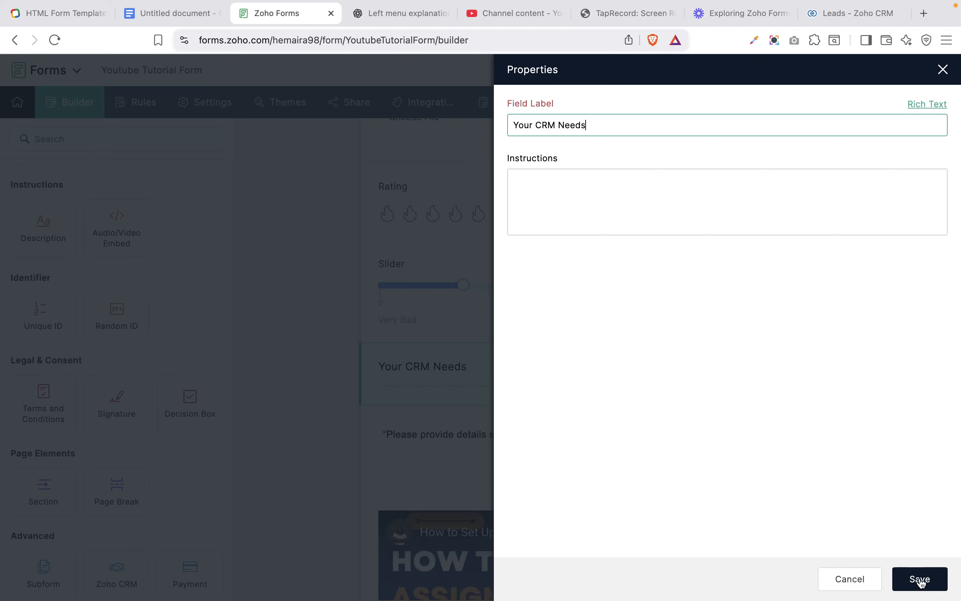
click(713, 181)
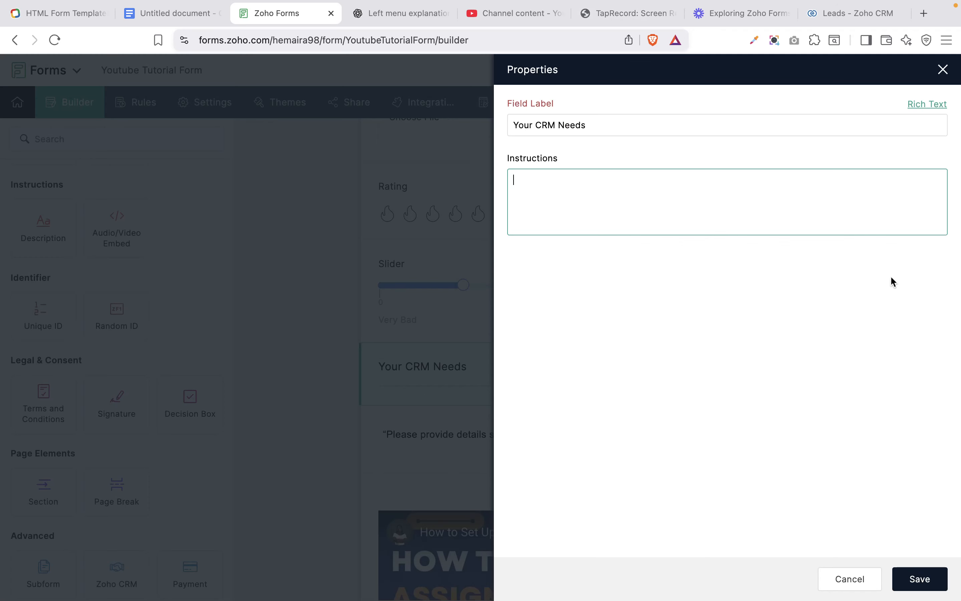
click(933, 582)
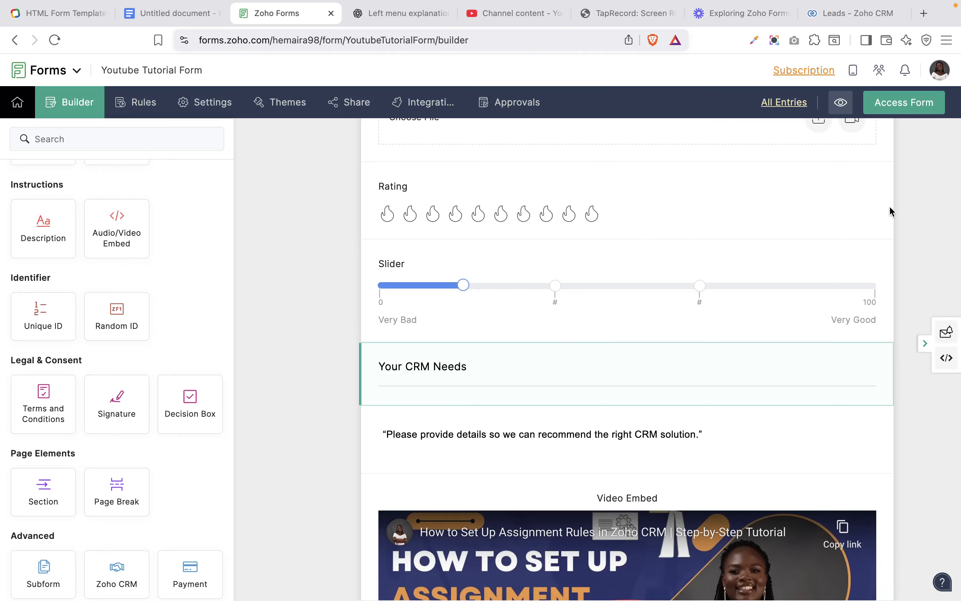
- Insert a Page Break between the Slider and the "Your CRM Needs" section and review the resulting pages
mouse_move(817, 4)
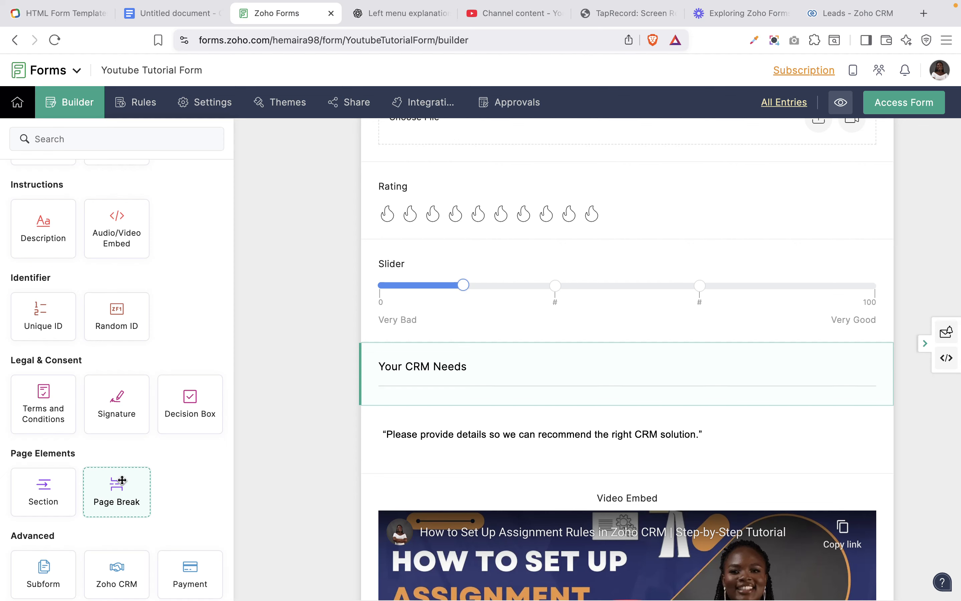
drag(121, 480, 432, 372)
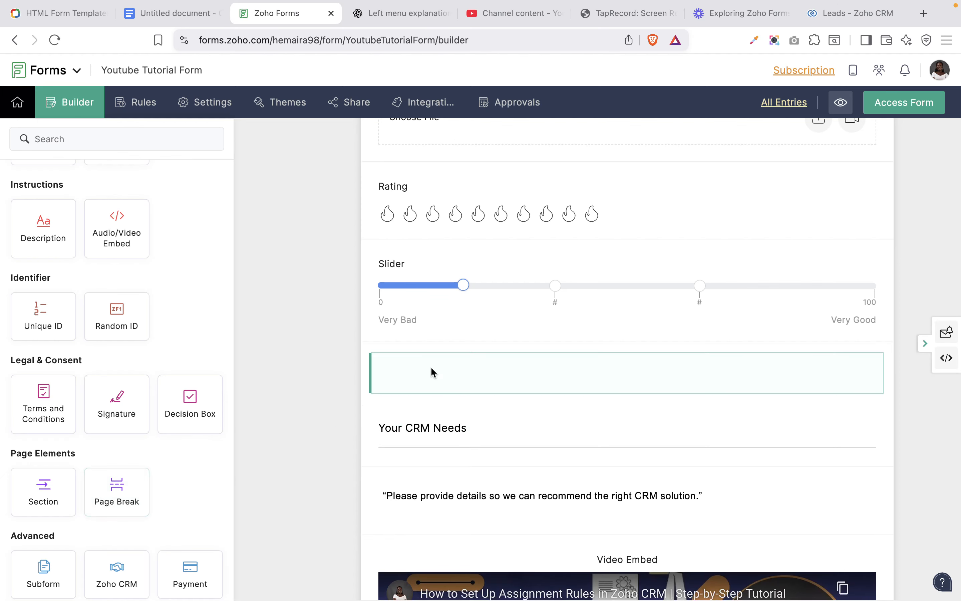
scroll(431, 370, down, 4)
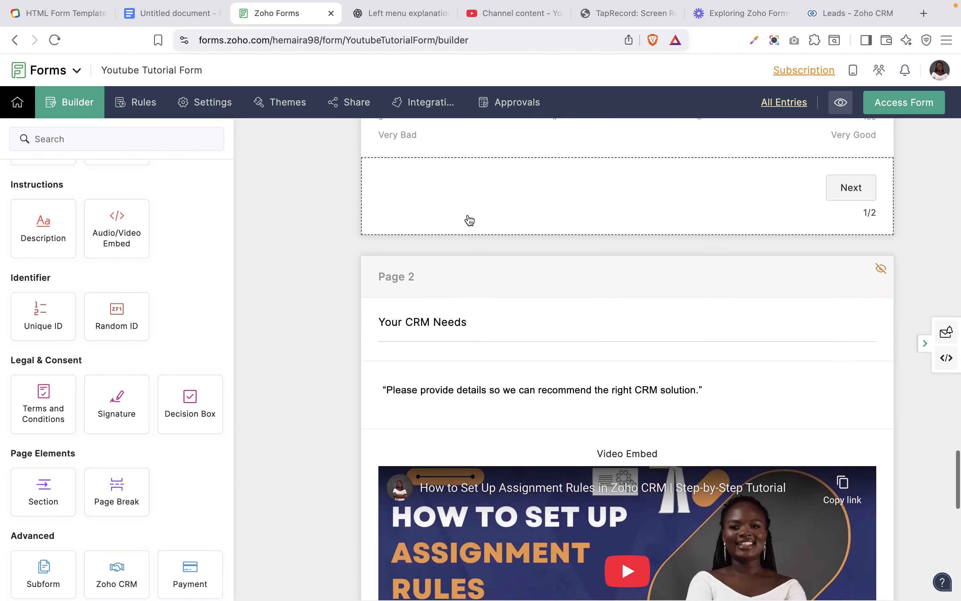
scroll(468, 219, up, 10)
scroll(470, 221, up, 4)
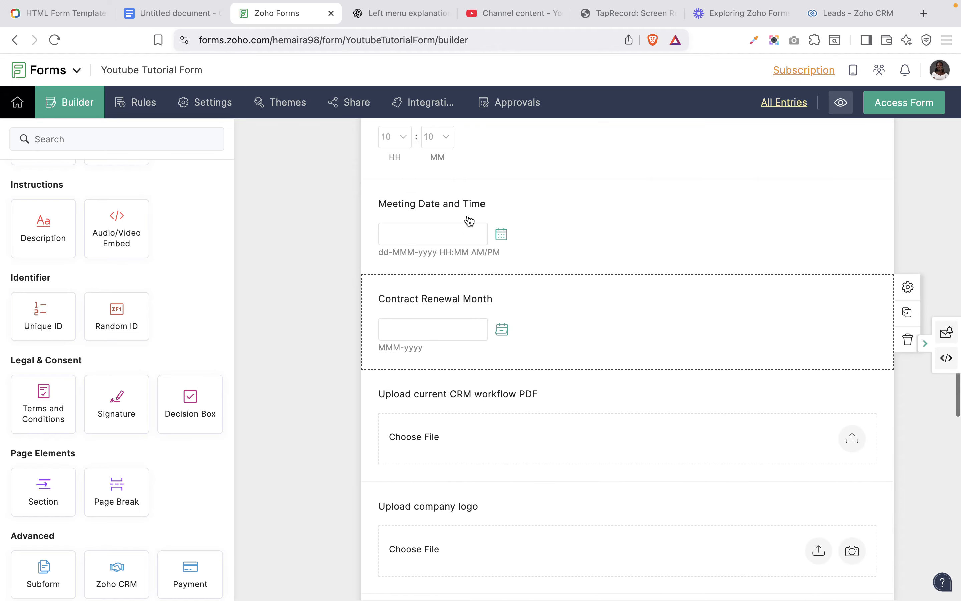
scroll(470, 221, up, 12)
scroll(470, 222, down, 10)
scroll(470, 223, down, 10)
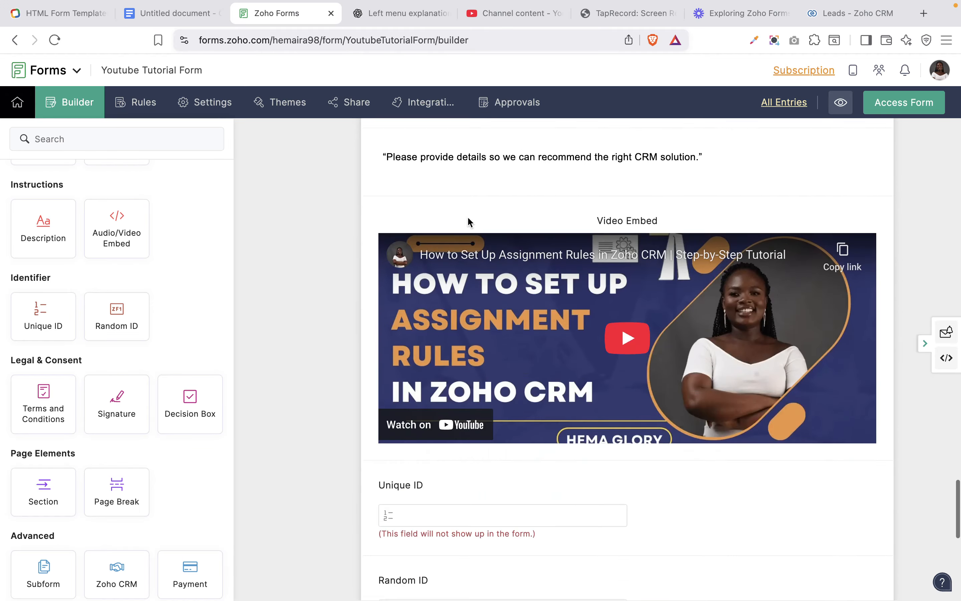
scroll(468, 223, up, 5)
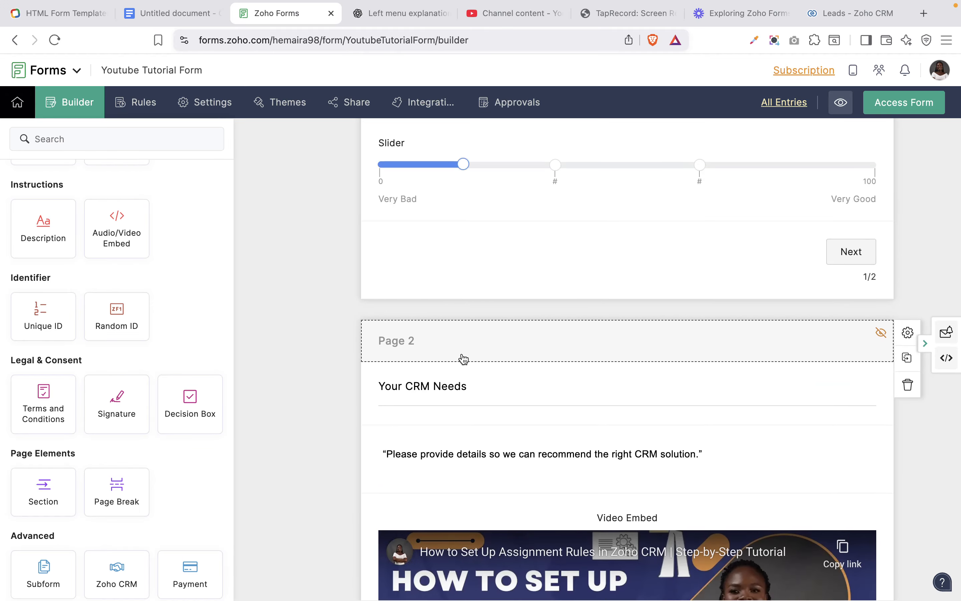
- Open the page properties and title page 1 "Company Info" and page 2 "Your CRM Needs"
click(510, 349)
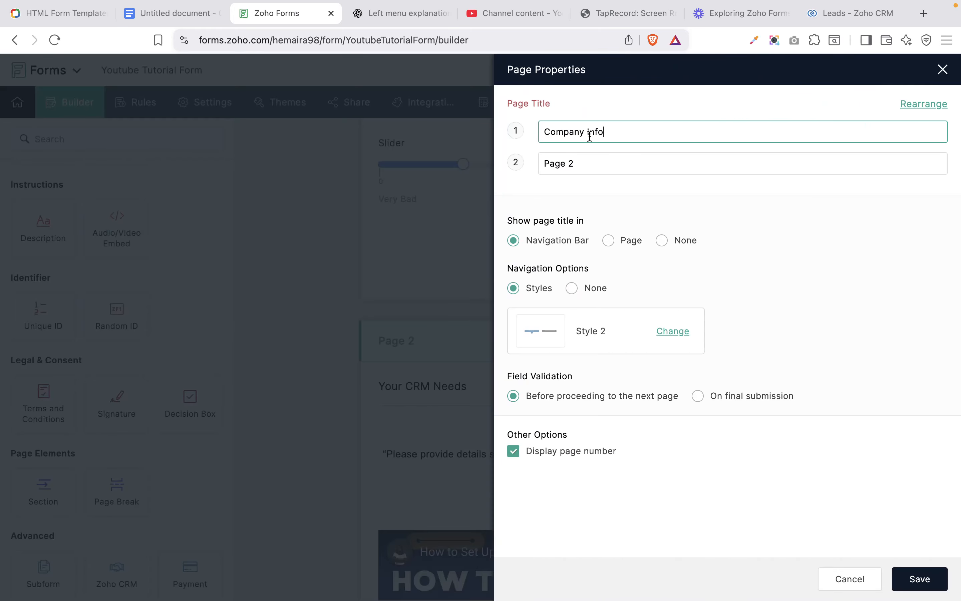
click(608, 166)
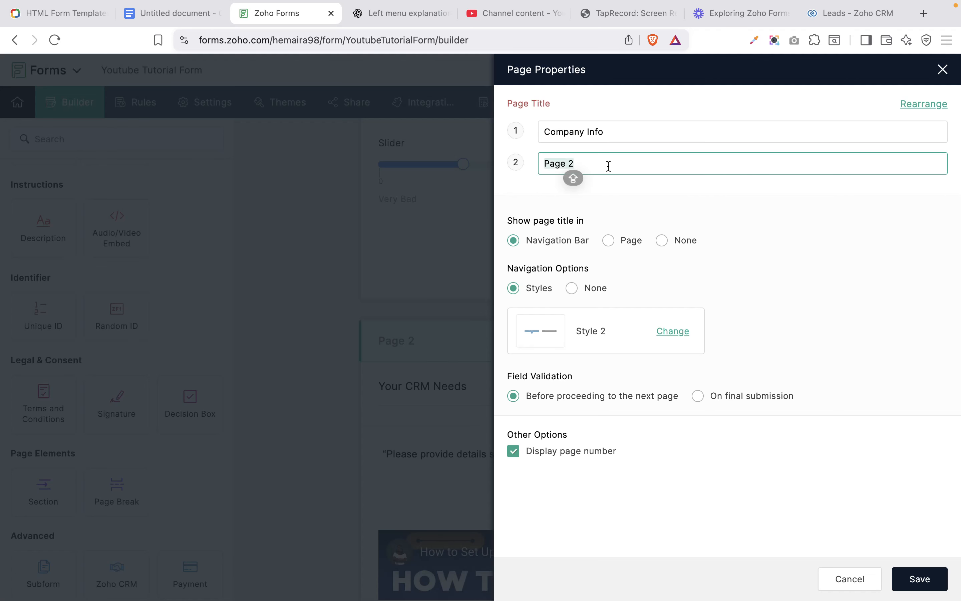
text(Yo)
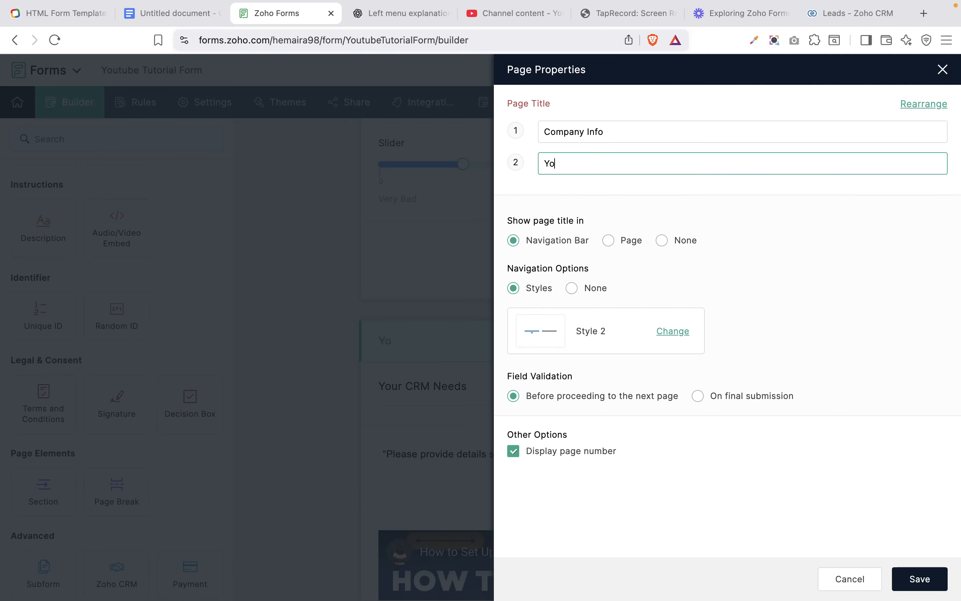
text(ur CRM )
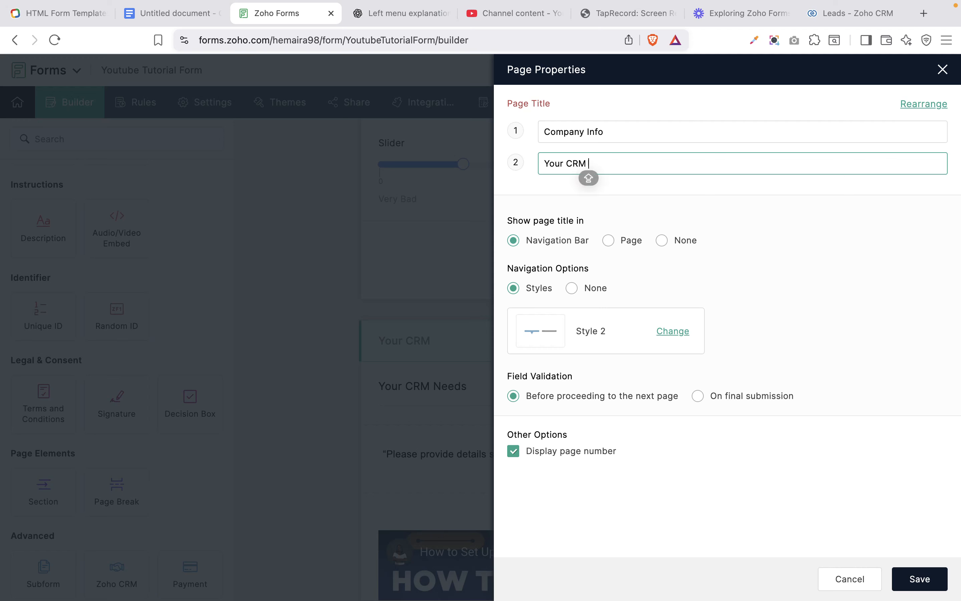
text(nNees)
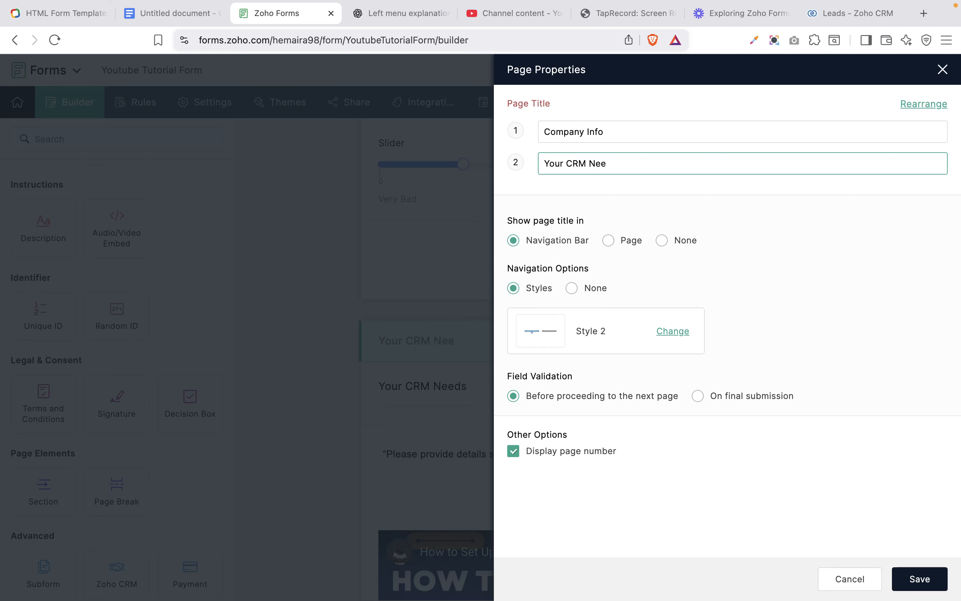
text(ds)
- Try showing titles in the Page and setting navigation to None, and restore the Navigation Bar and Styles options
click(610, 241)
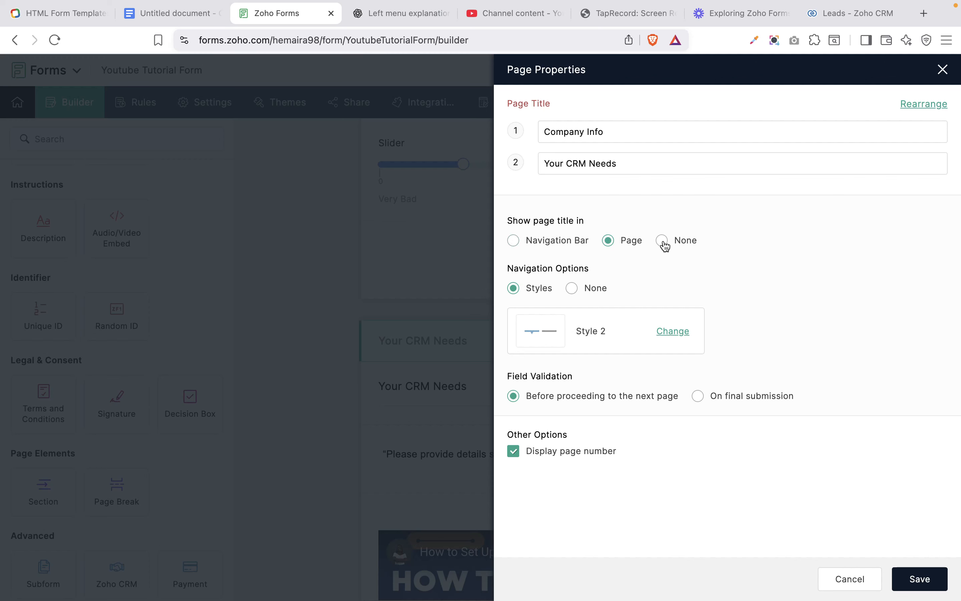
click(532, 243)
click(575, 291)
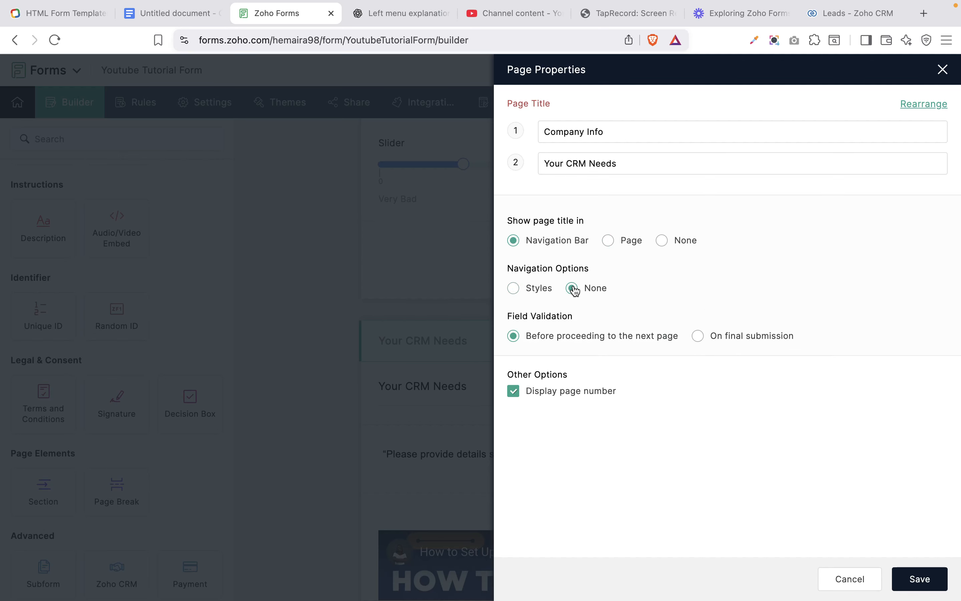
click(528, 292)
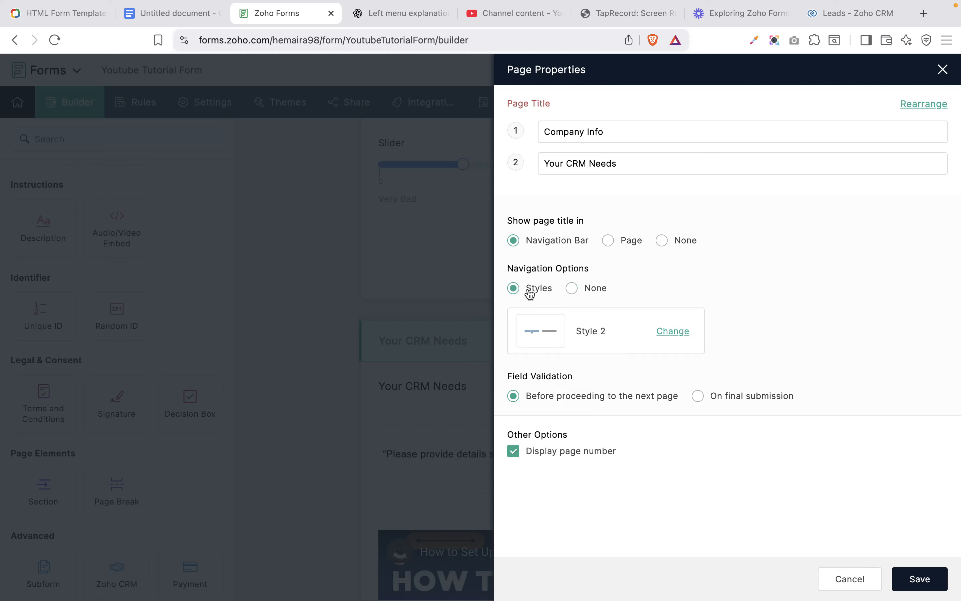
- Change the page navigation to Style 10, set field validation to On final submission, and save the page properties
click(675, 332)
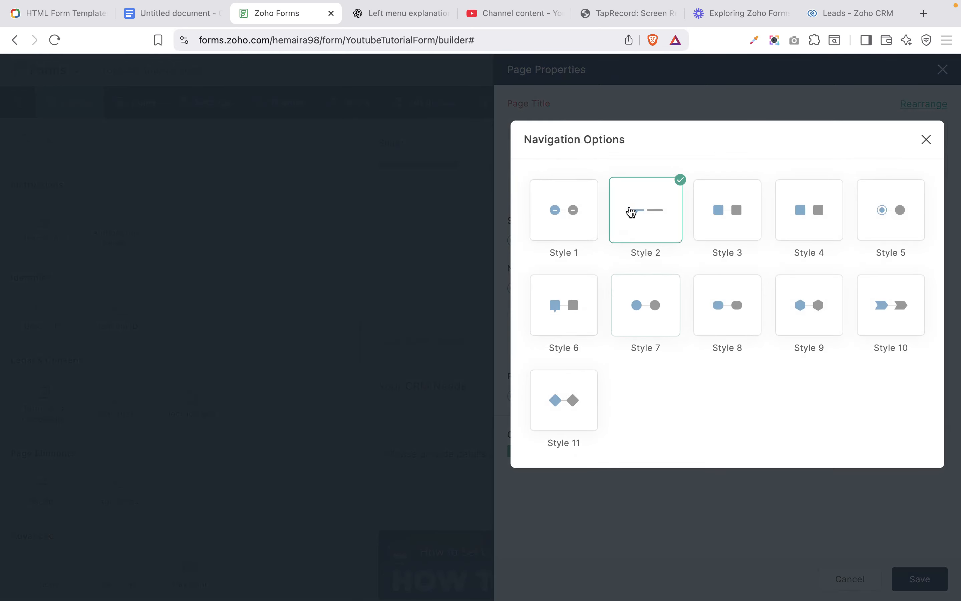
click(710, 224)
click(549, 331)
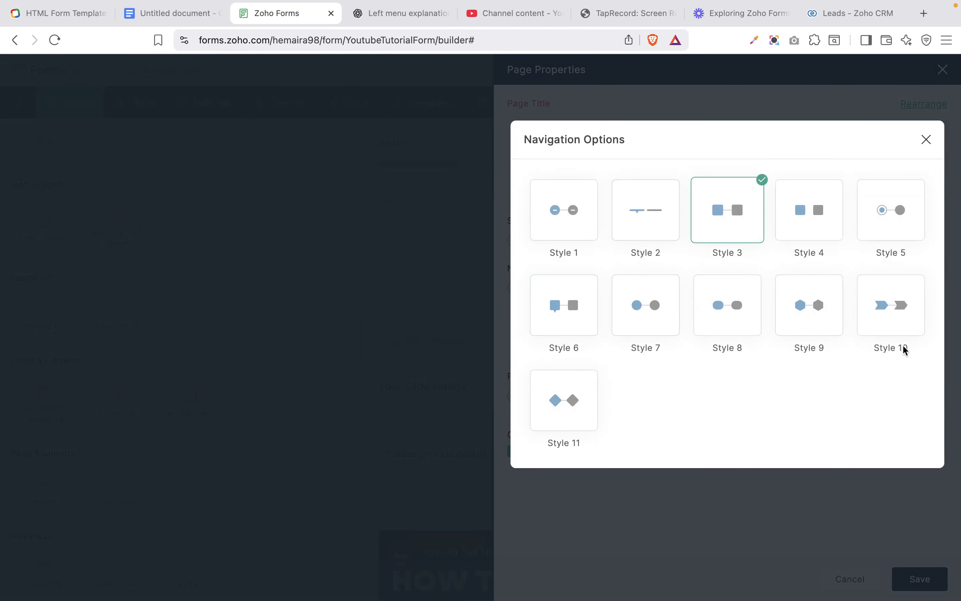
click(907, 323)
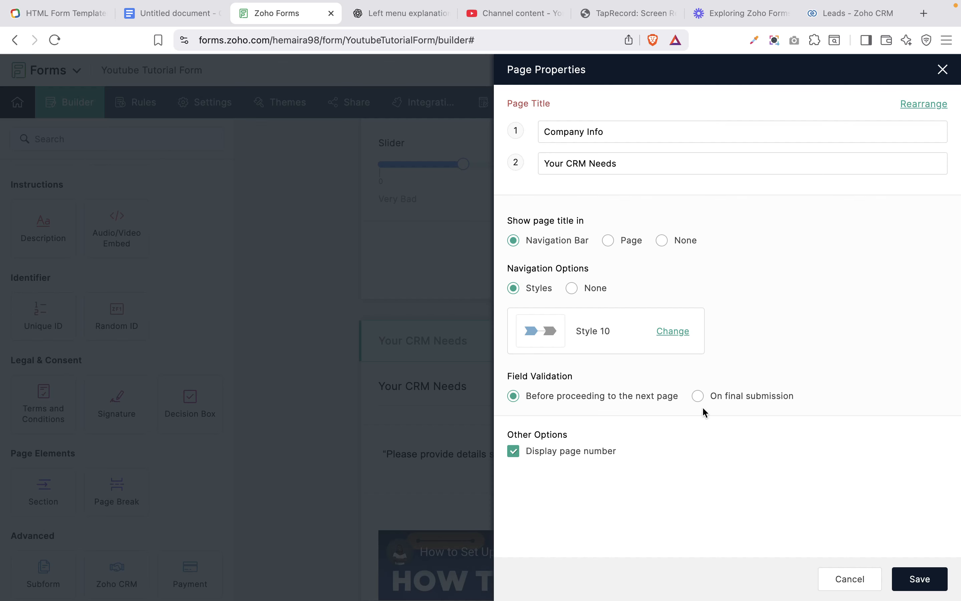
click(699, 397)
click(923, 578)
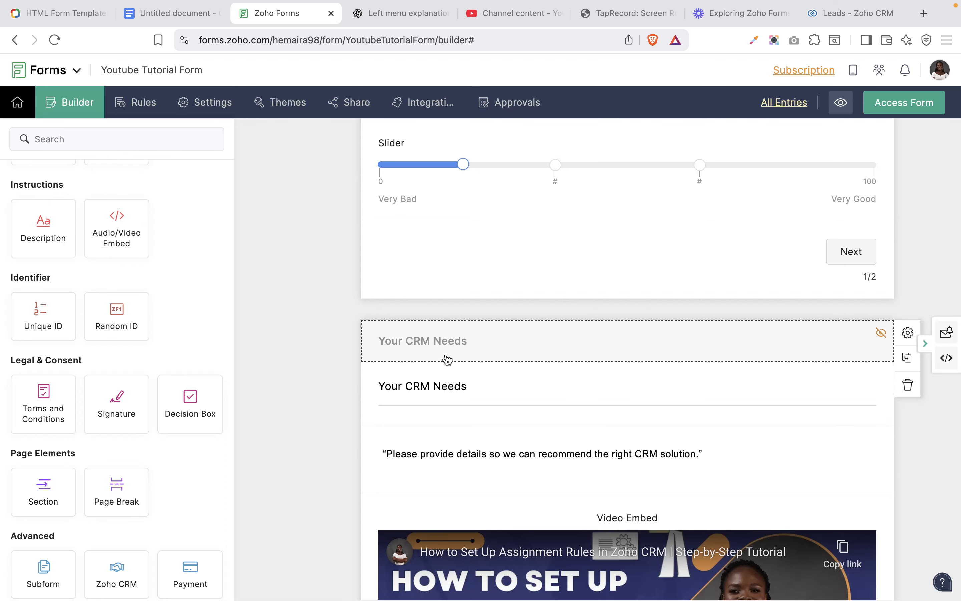
- Add a Subform field to the "Your CRM Needs" page
scroll(447, 359, down, 3)
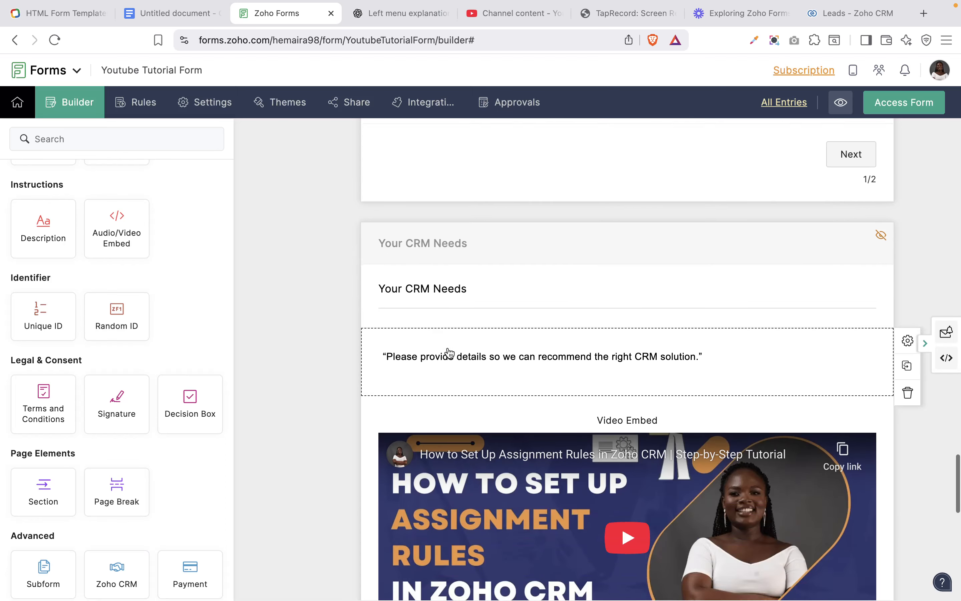
scroll(448, 352, up, 1)
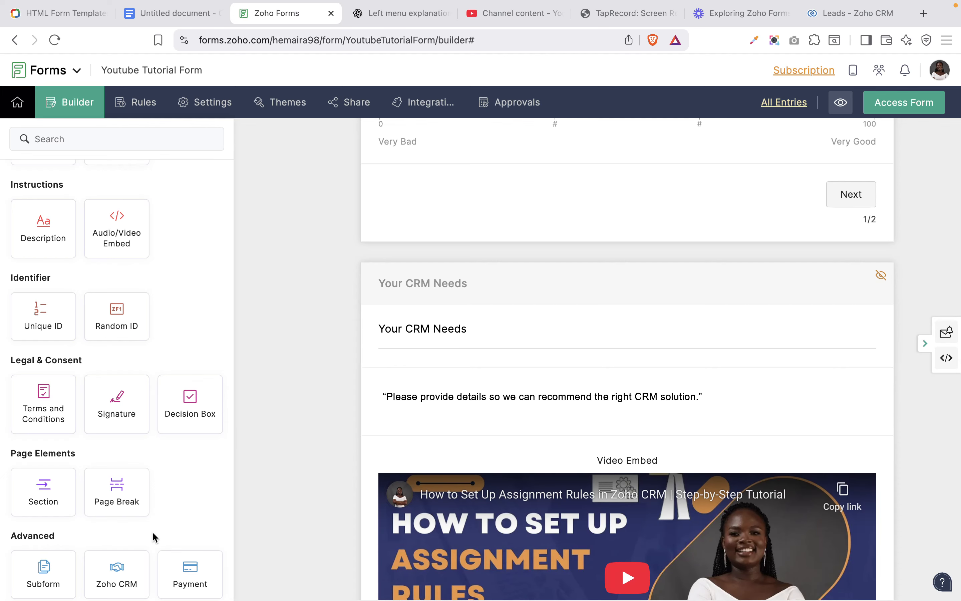
mouse_move(34, 585)
mouse_down()
mouse_move(203, 544)
mouse_move(343, 460)
mouse_move(433, 584)
mouse_move(524, 598)
mouse_move(661, 598)
mouse_move(658, 470)
mouse_up()
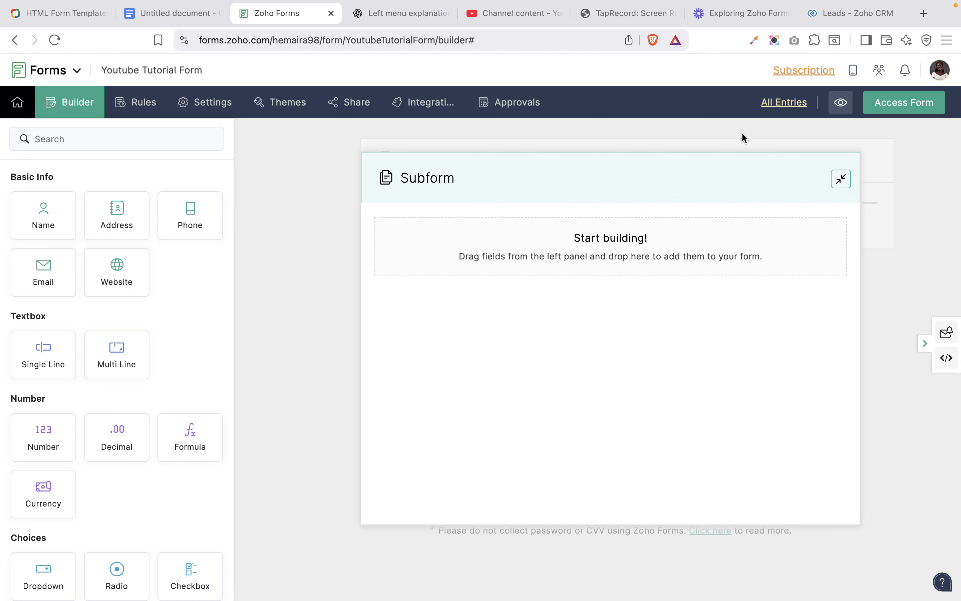
- Open the subform for editing, add Name, Phone and Email fields to it, and return to the main form
click(842, 179)
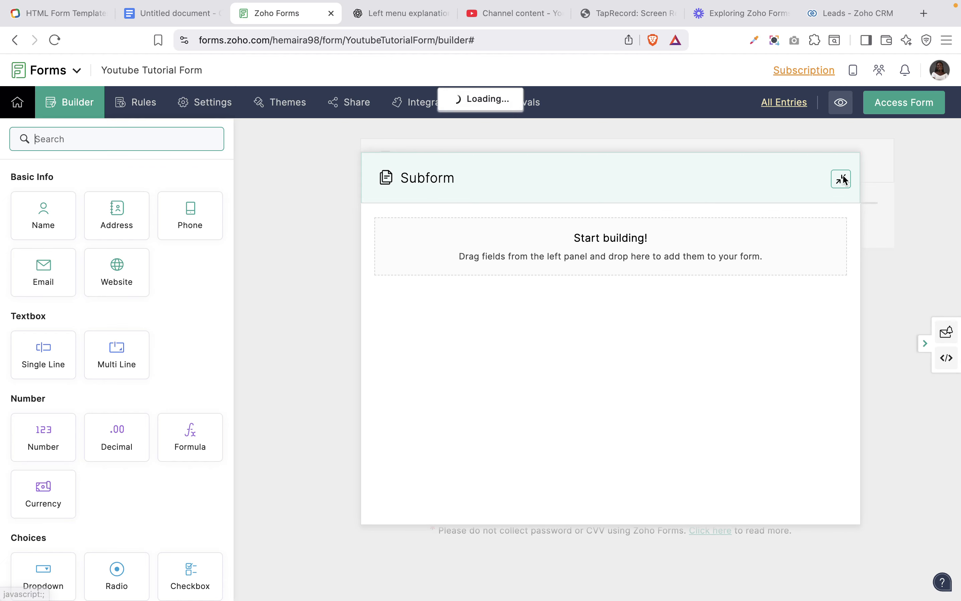
scroll(723, 303, up, 4)
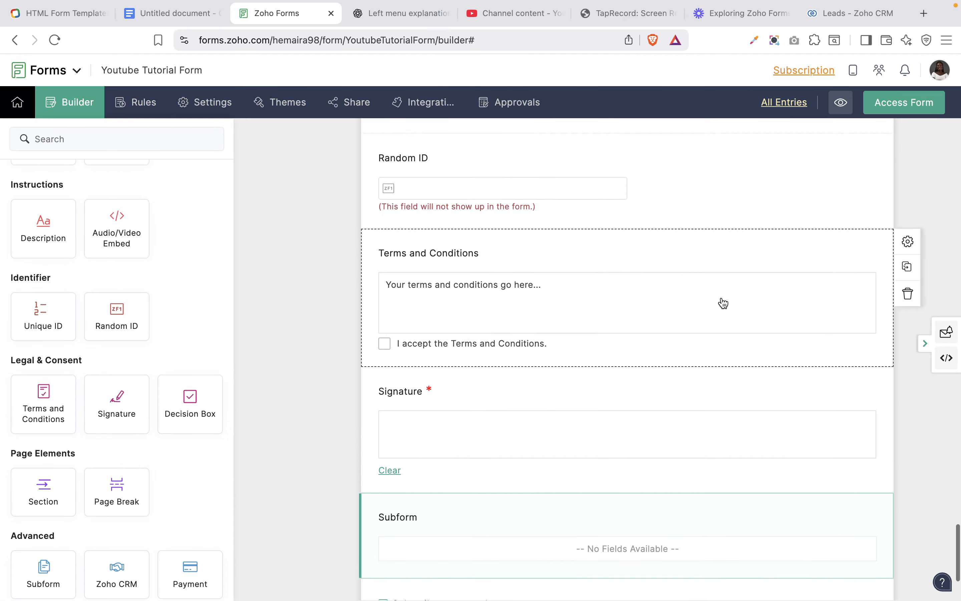
scroll(718, 324, down, 4)
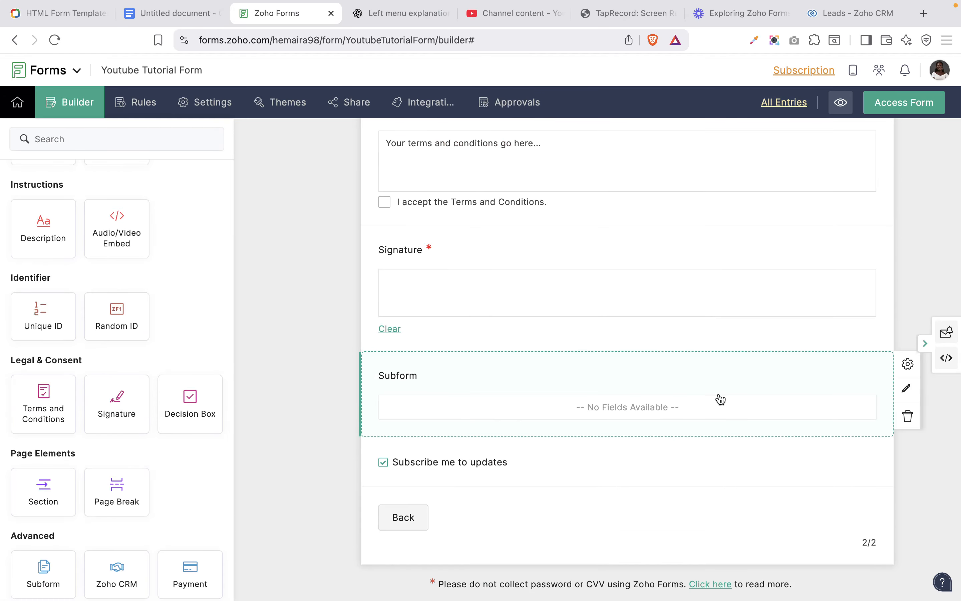
click(902, 395)
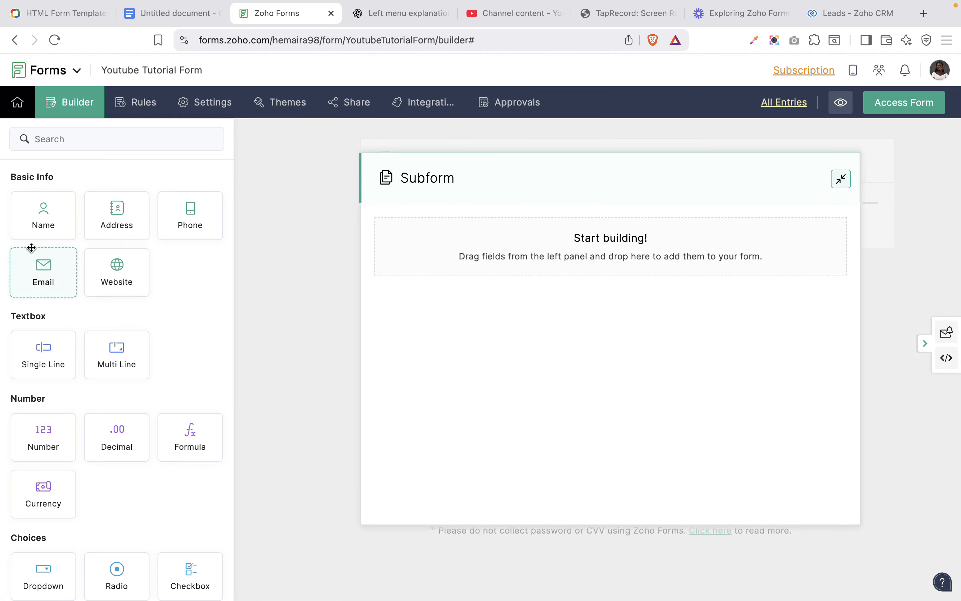
drag(45, 225, 475, 223)
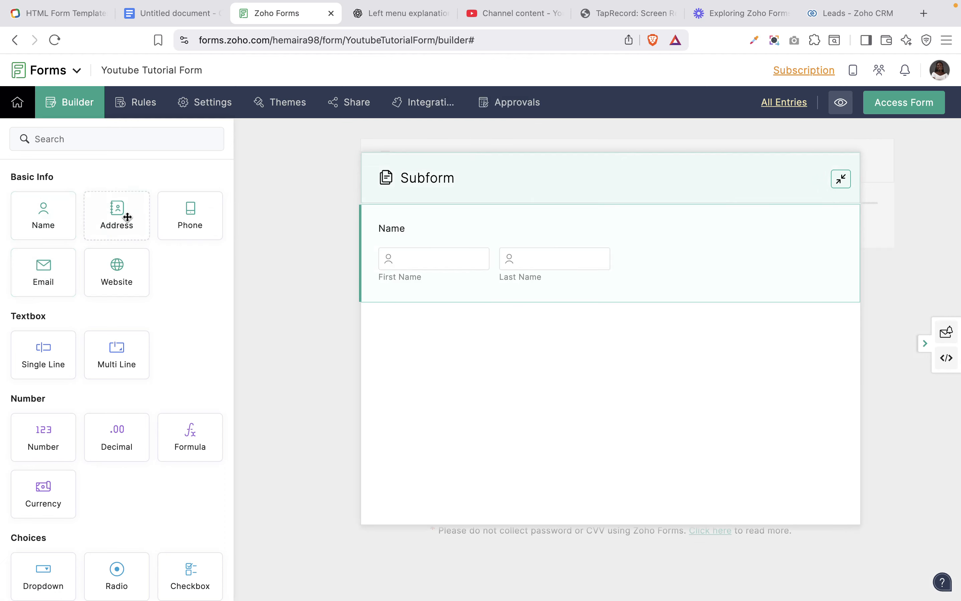
drag(161, 219, 426, 286)
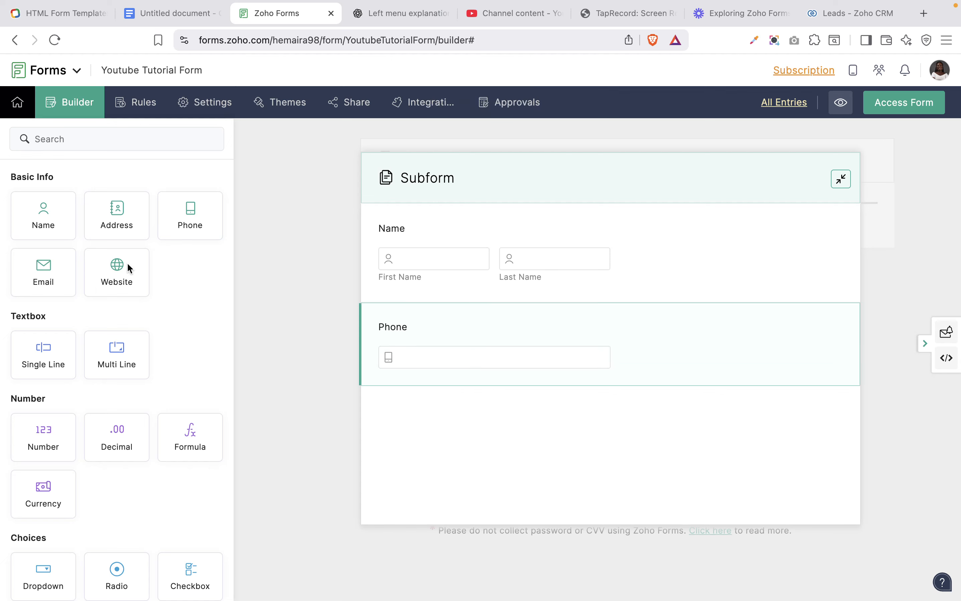
drag(47, 279, 369, 408)
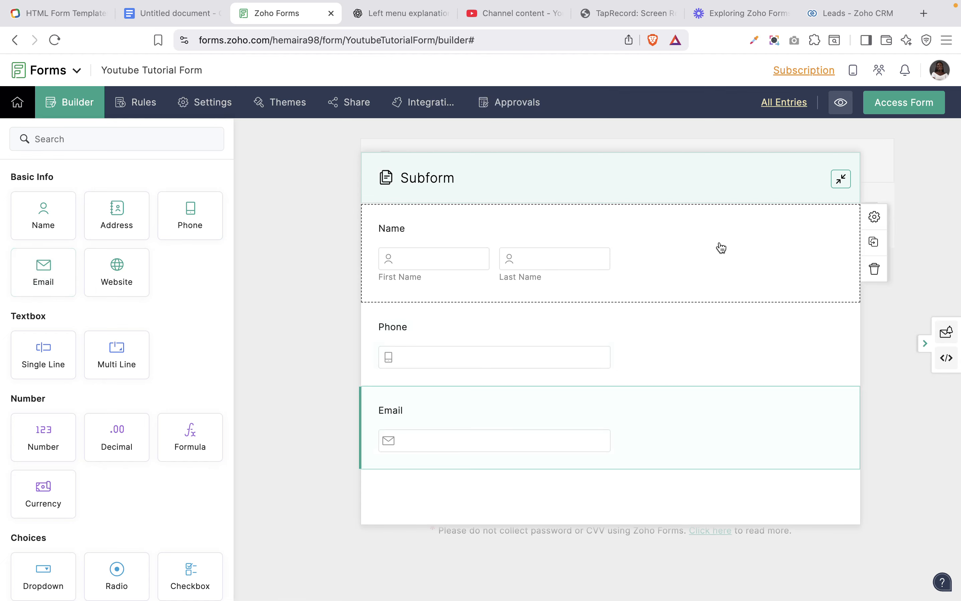
click(841, 179)
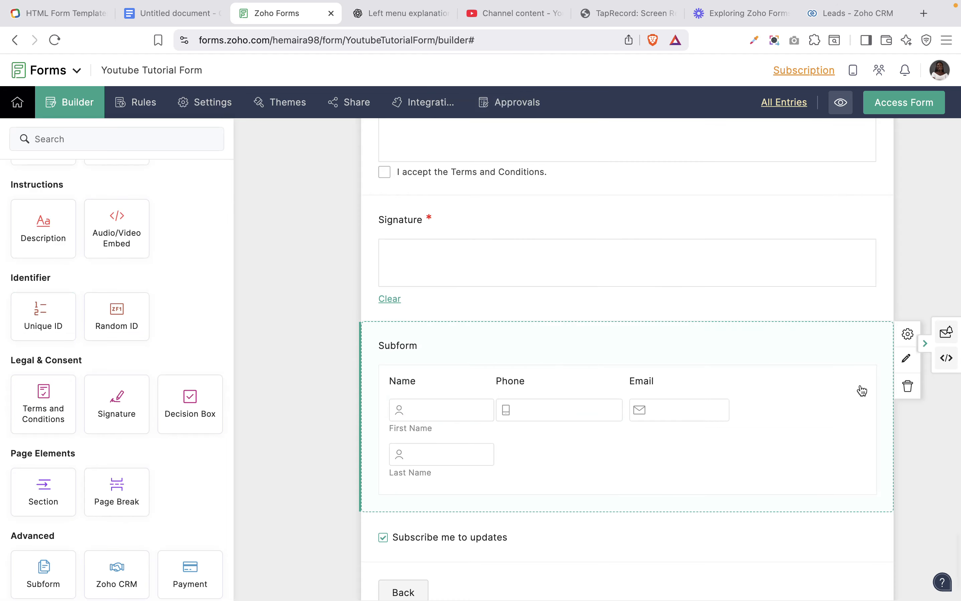
- Label the subform "Add multiple team members" as listed in the planning document, and view the available subform types
click(907, 337)
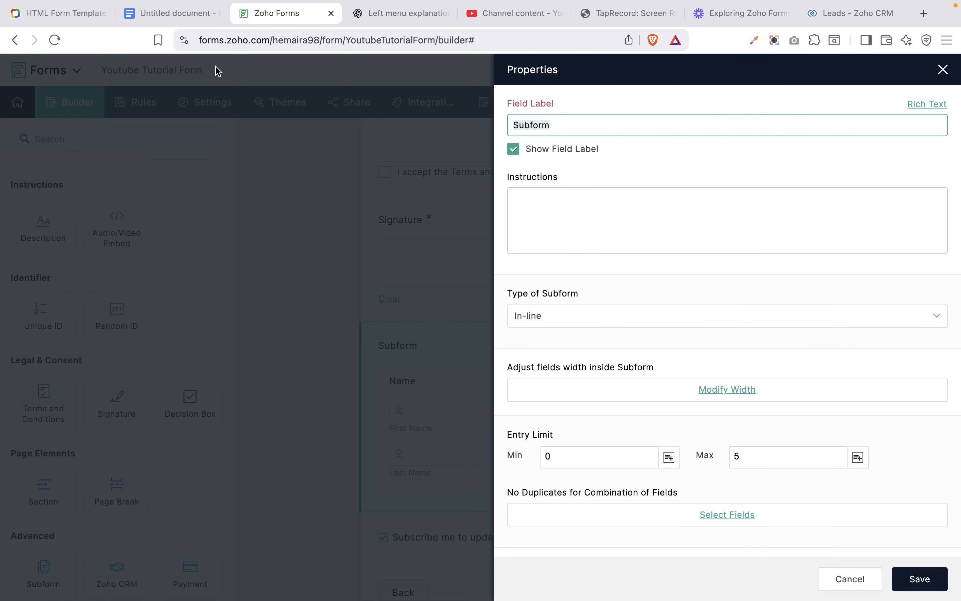
click(175, 13)
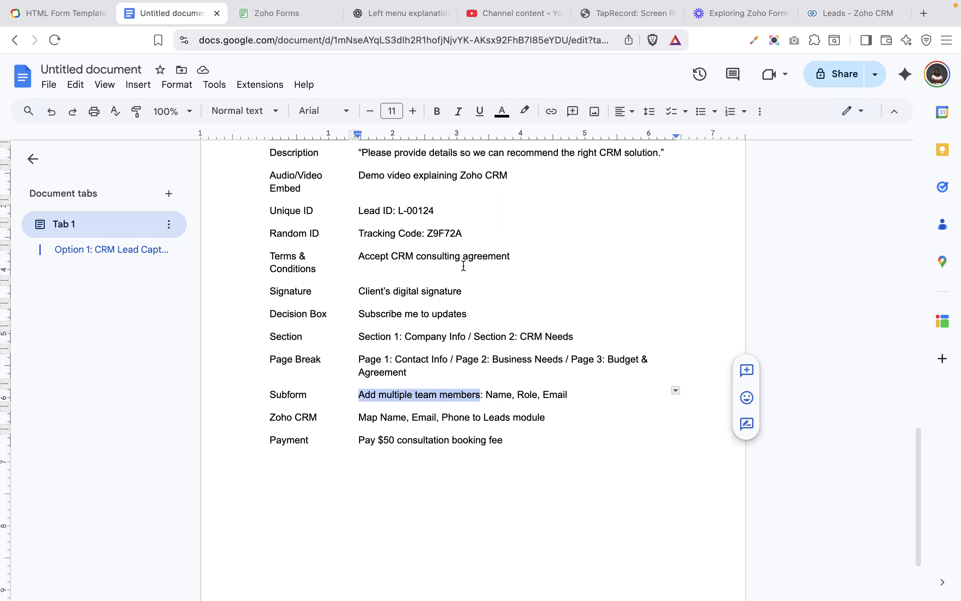
click(298, 14)
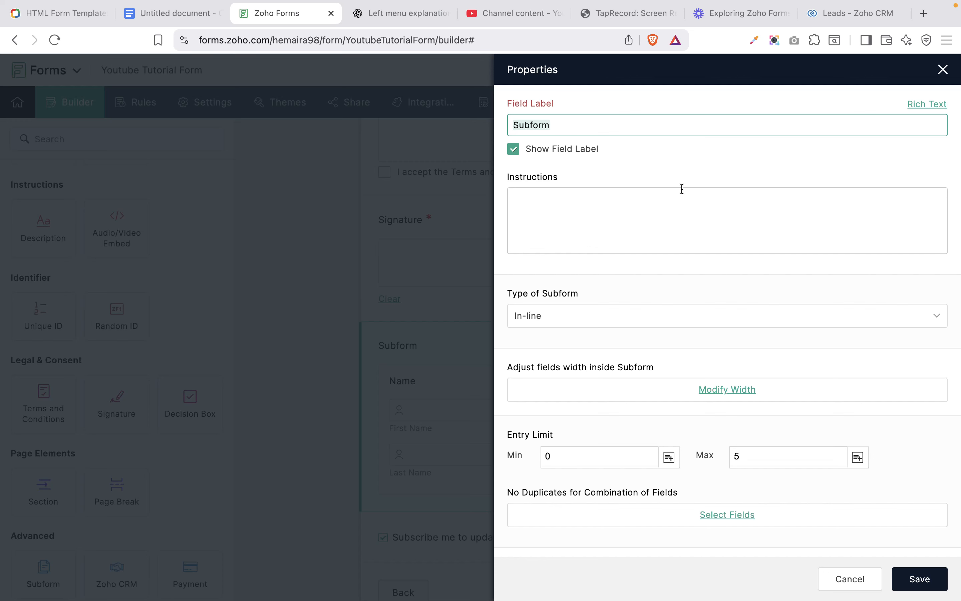
text(Add multiple team members)
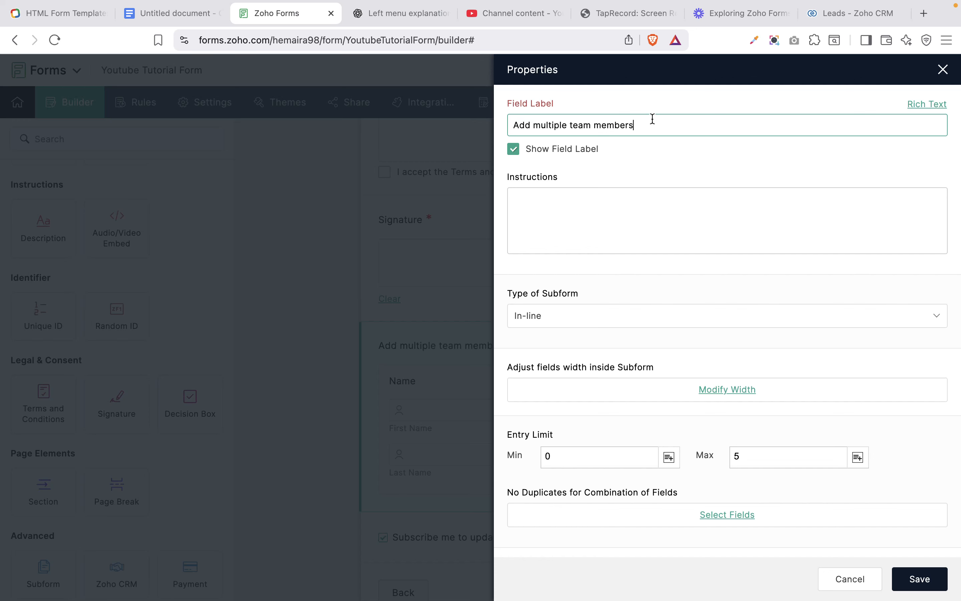
click(660, 313)
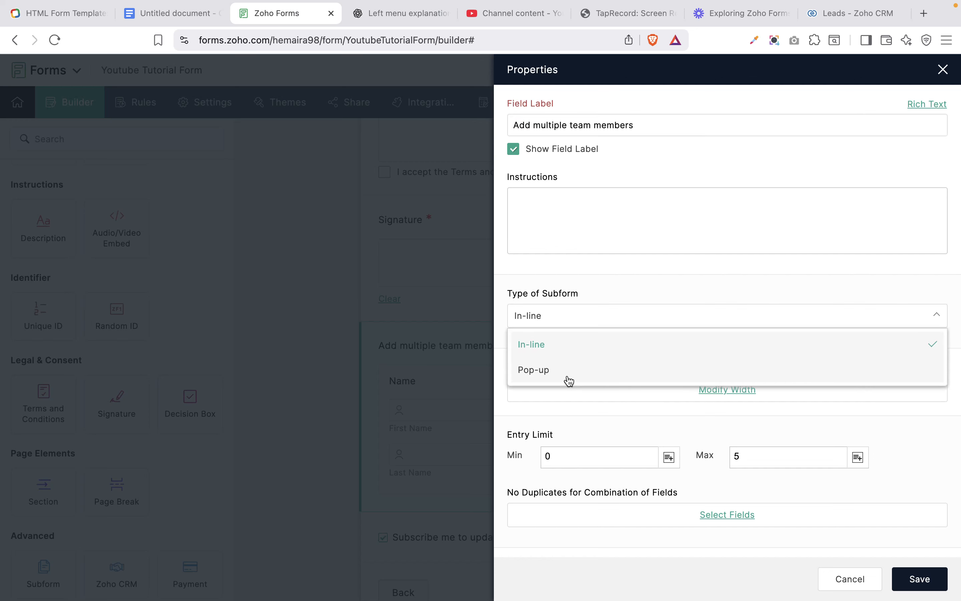
click(666, 403)
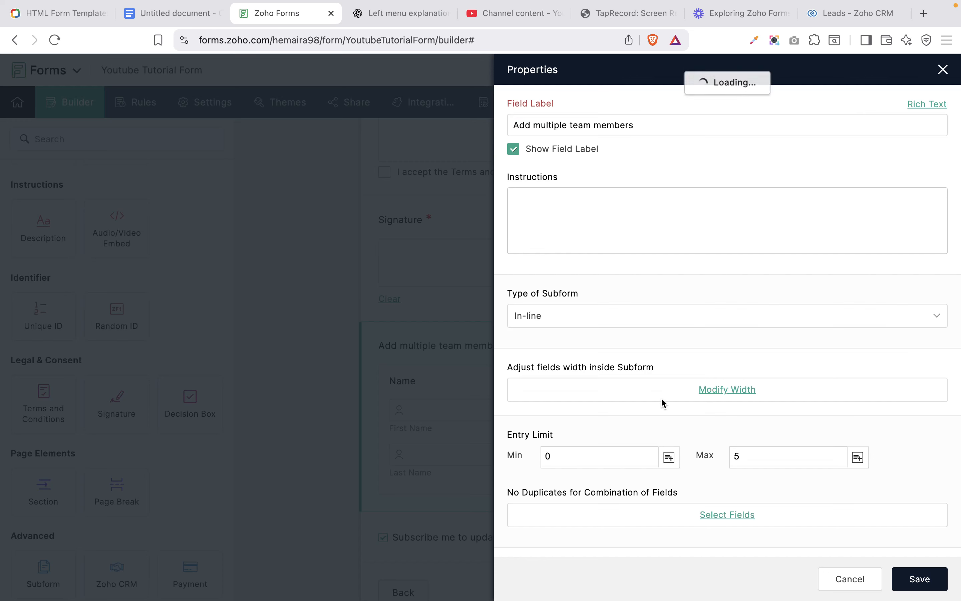
- Widen the Name and Phone columns inside the subform and save the field widths
click(721, 390)
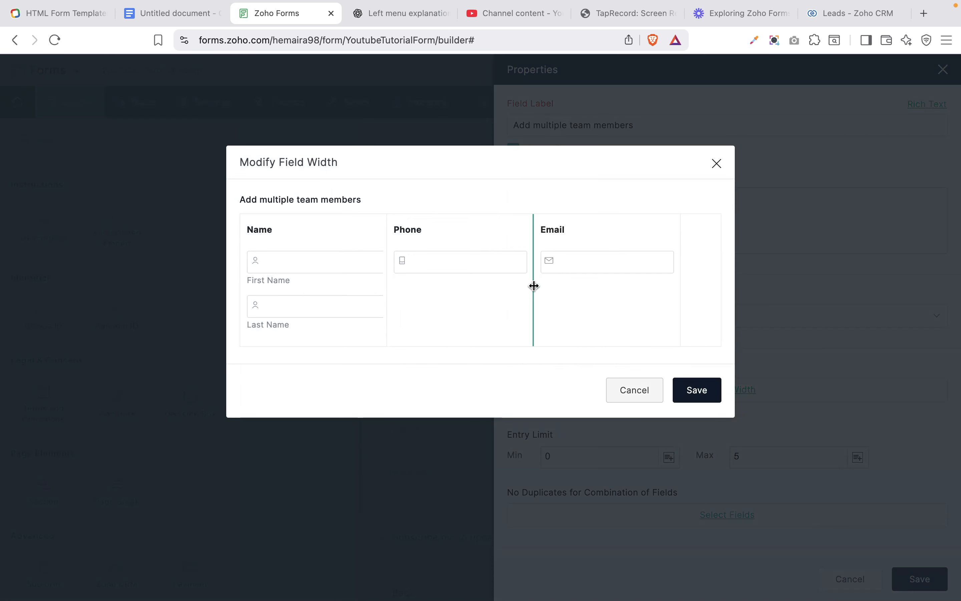
mouse_move(533, 286)
mouse_down()
mouse_move(697, 307)
mouse_move(532, 301)
mouse_up()
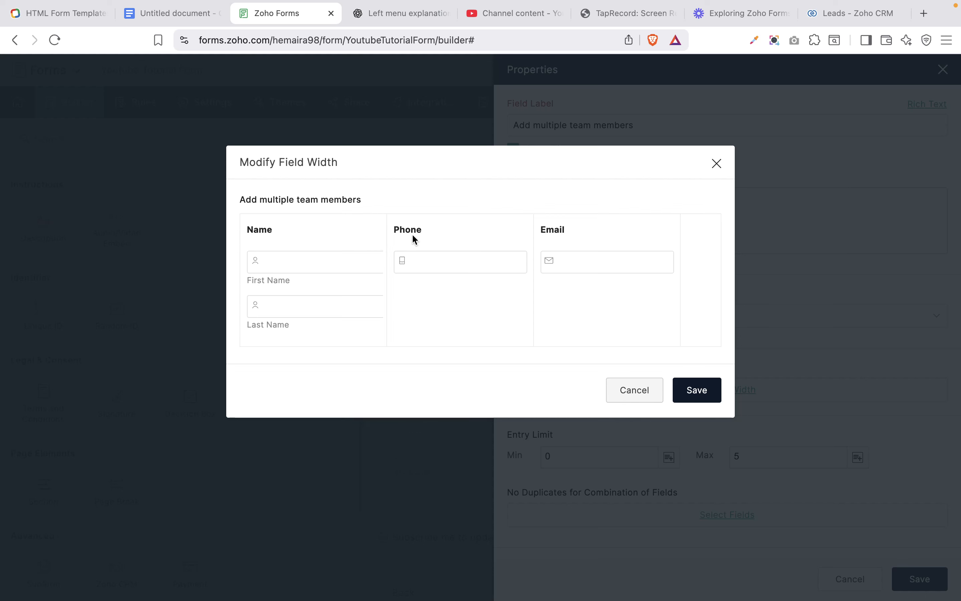
drag(389, 241, 456, 244)
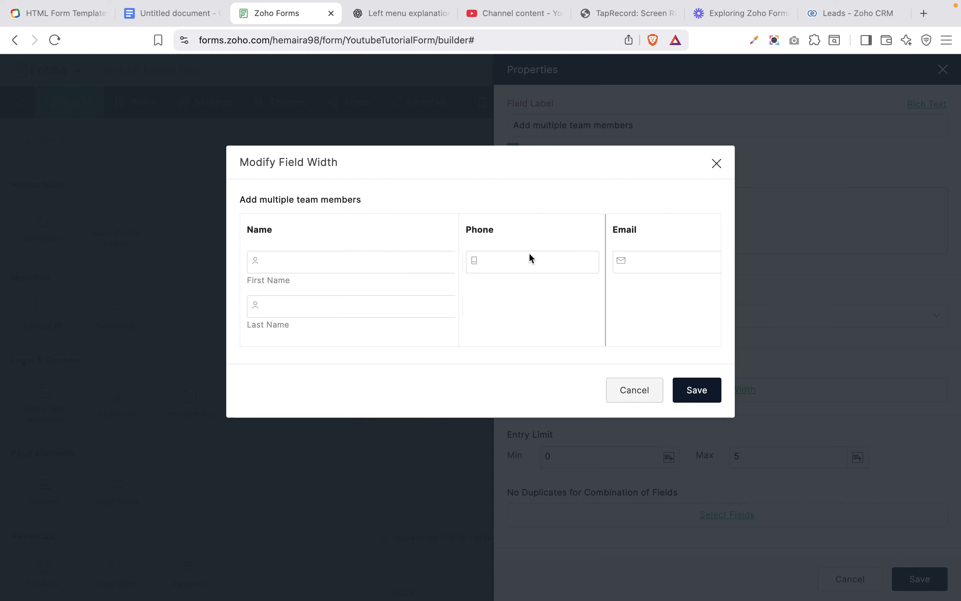
drag(609, 226, 662, 225)
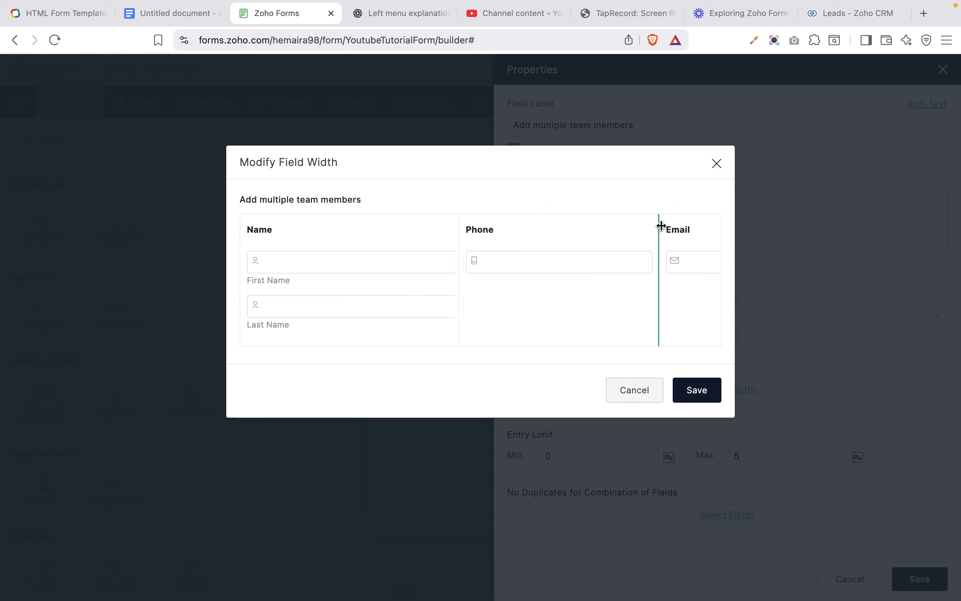
click(700, 391)
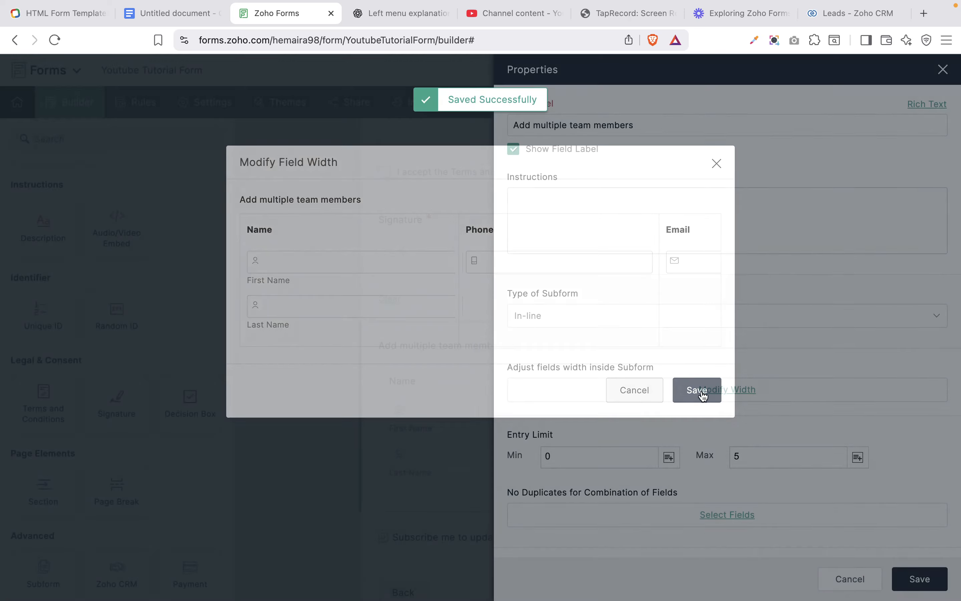
- Set the subform's maximum entry limit to the Number of employees field, after trying 1, and view the other available fields
scroll(735, 455, down, 2)
scroll(736, 455, down, 2)
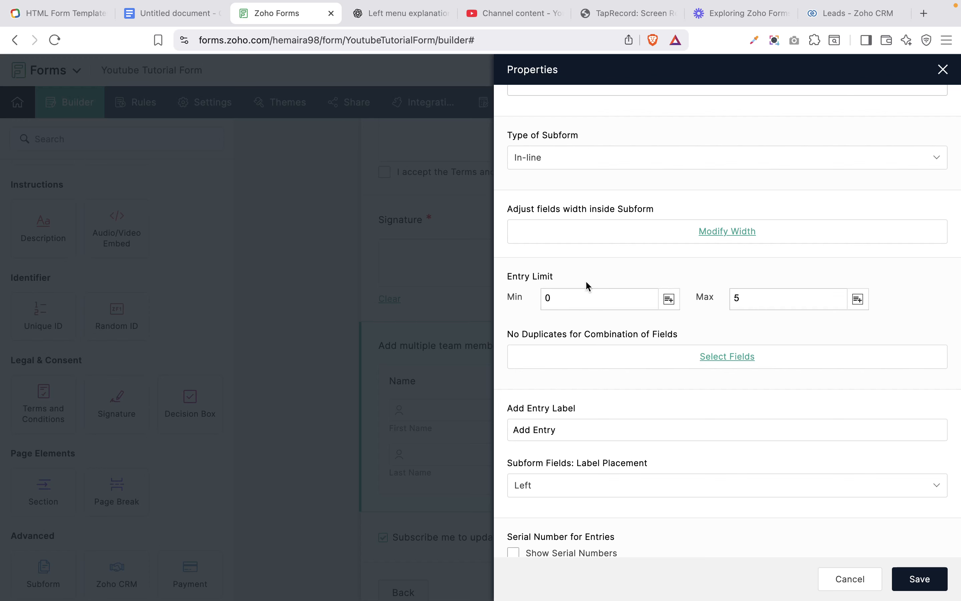
click(762, 300)
key(BackSpace)
text(1)
scroll(761, 300, down, 2)
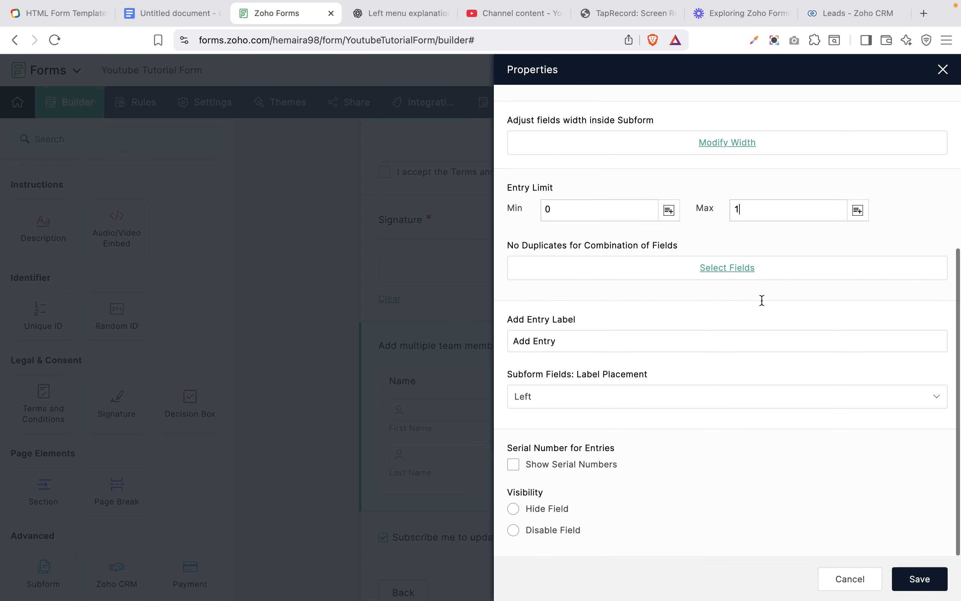
click(858, 211)
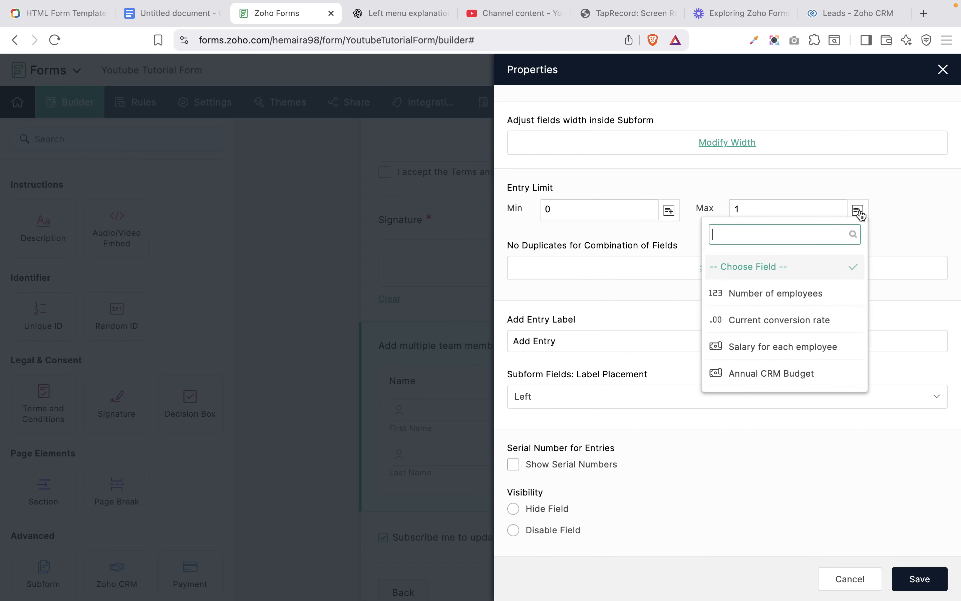
click(822, 294)
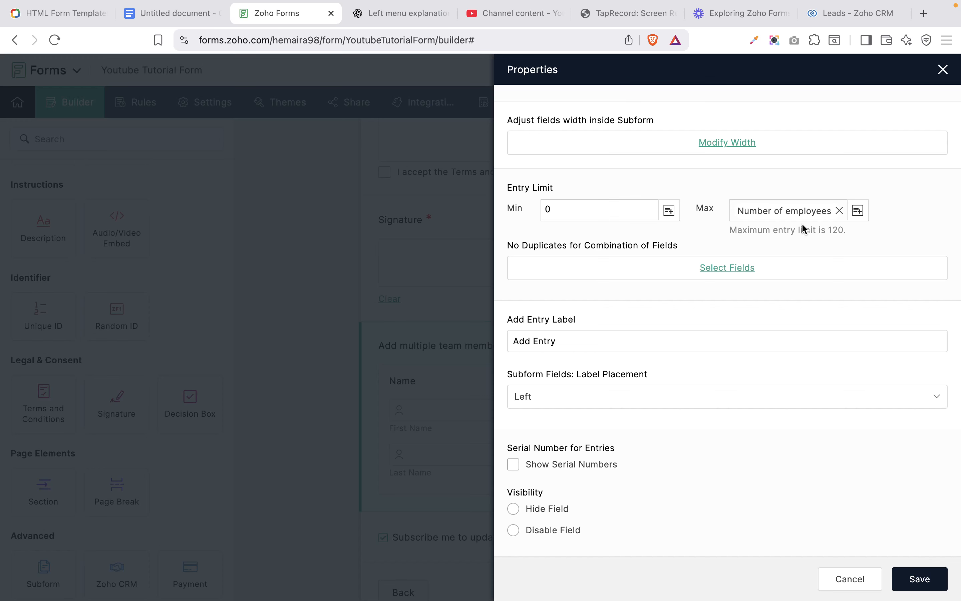
click(858, 210)
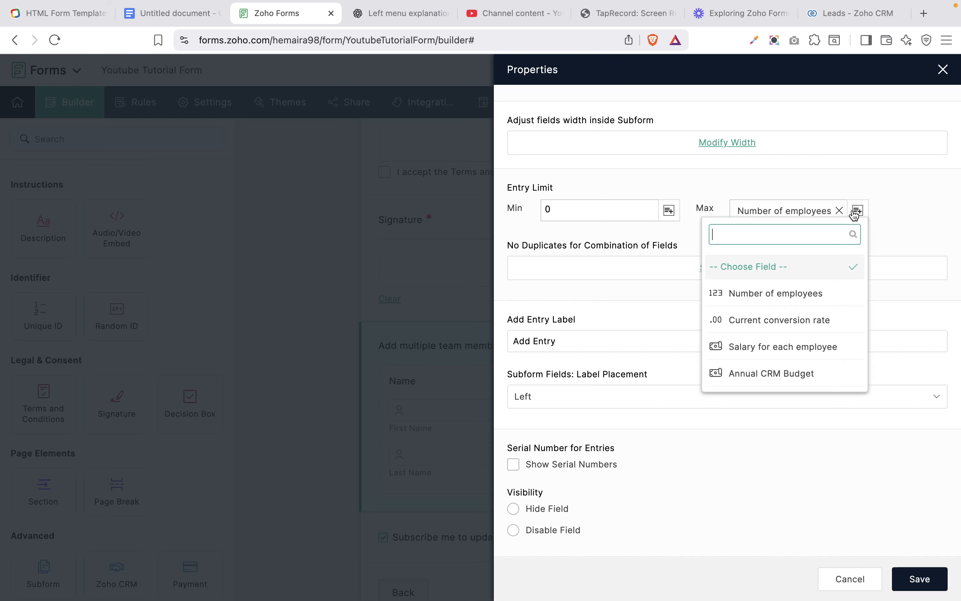
scroll(810, 374, down, 3)
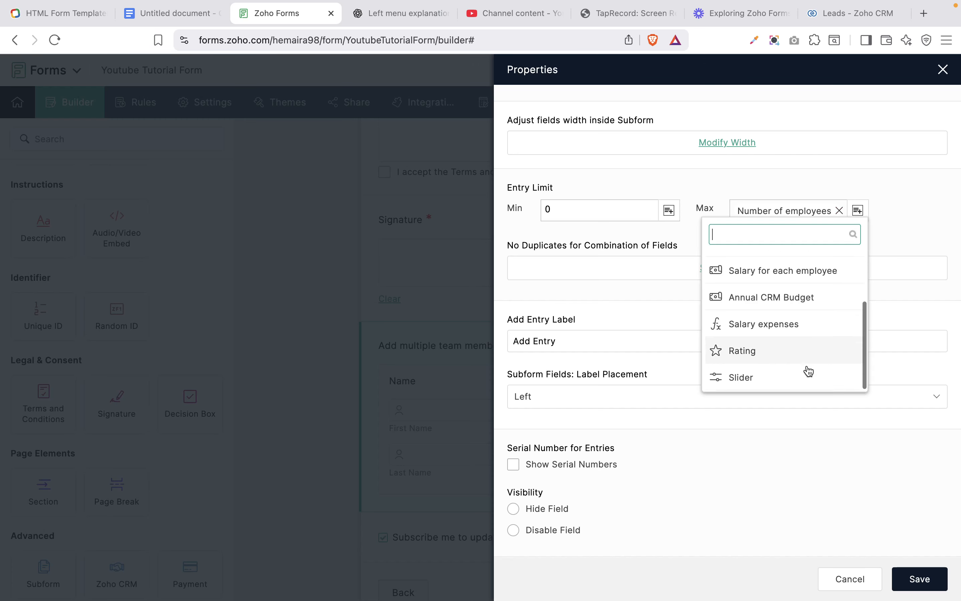
- Disallow duplicates for the combination of Phone and Email in the subform and save the selection
click(642, 269)
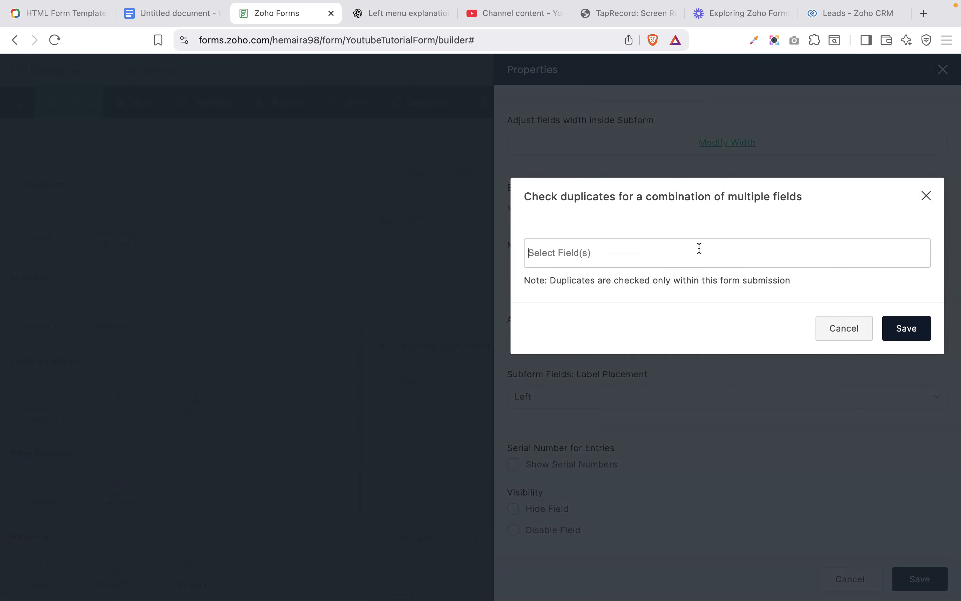
click(700, 249)
click(632, 312)
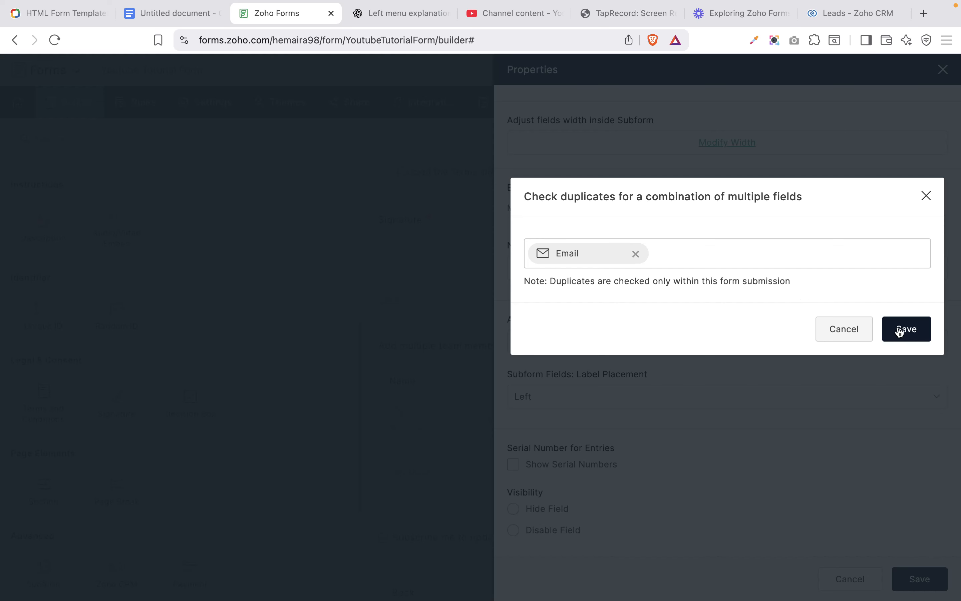
click(745, 245)
click(678, 284)
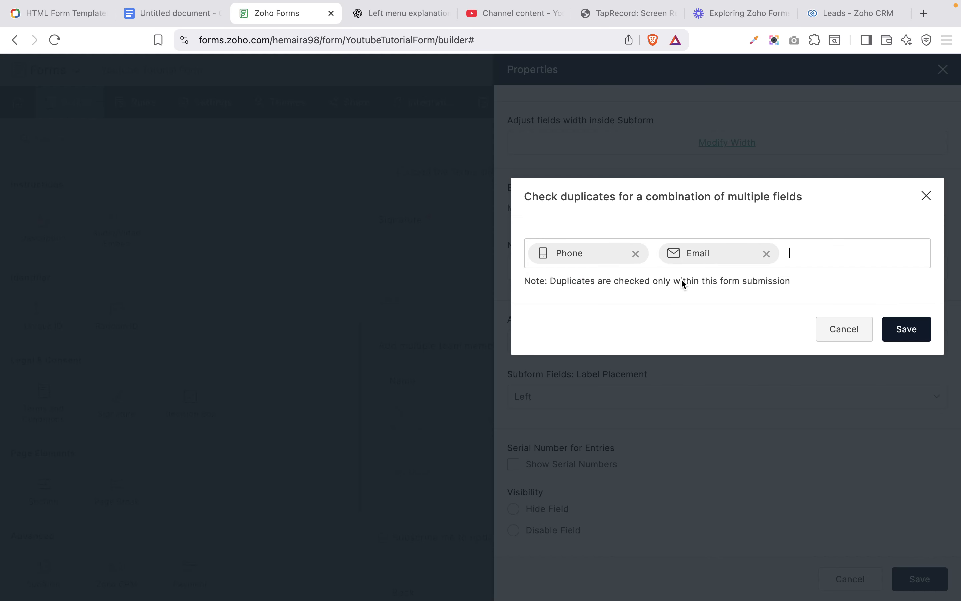
click(903, 328)
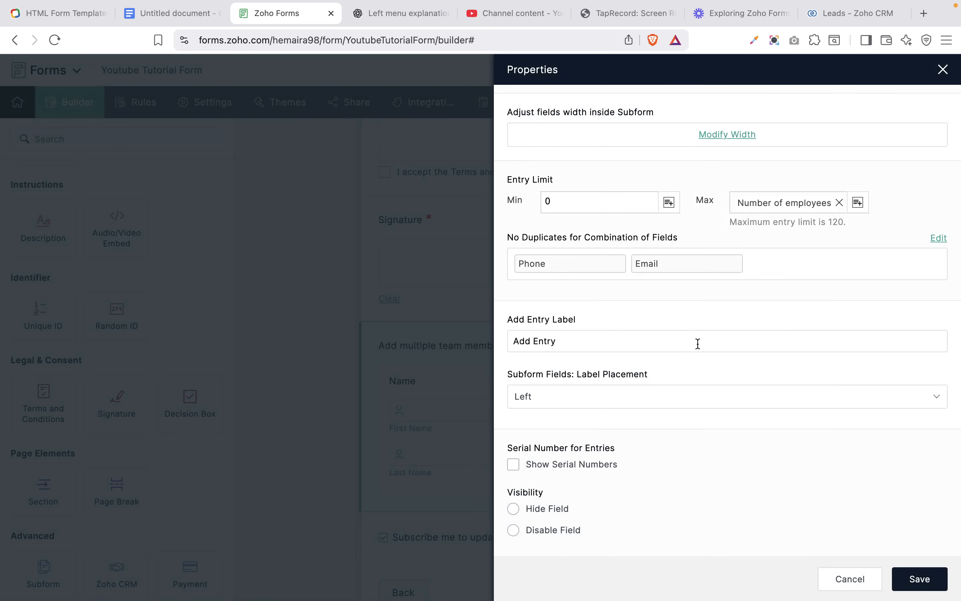
- Examine the subform's Add Entry label, try Center label placement for its fields, and restore Left
click(643, 346)
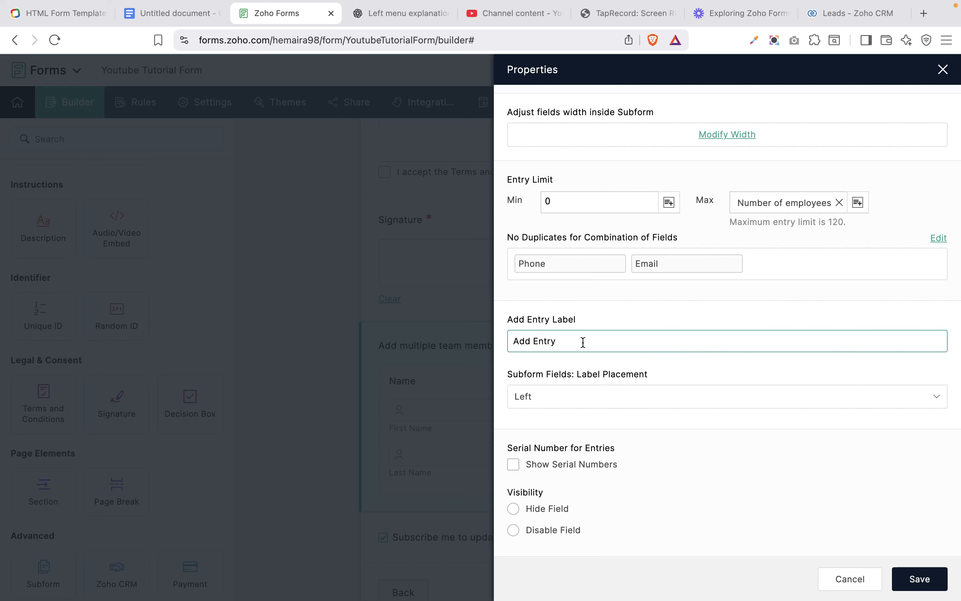
key(alt+shift+Left)
key(alt+shift+Left)
key(Right)
click(600, 404)
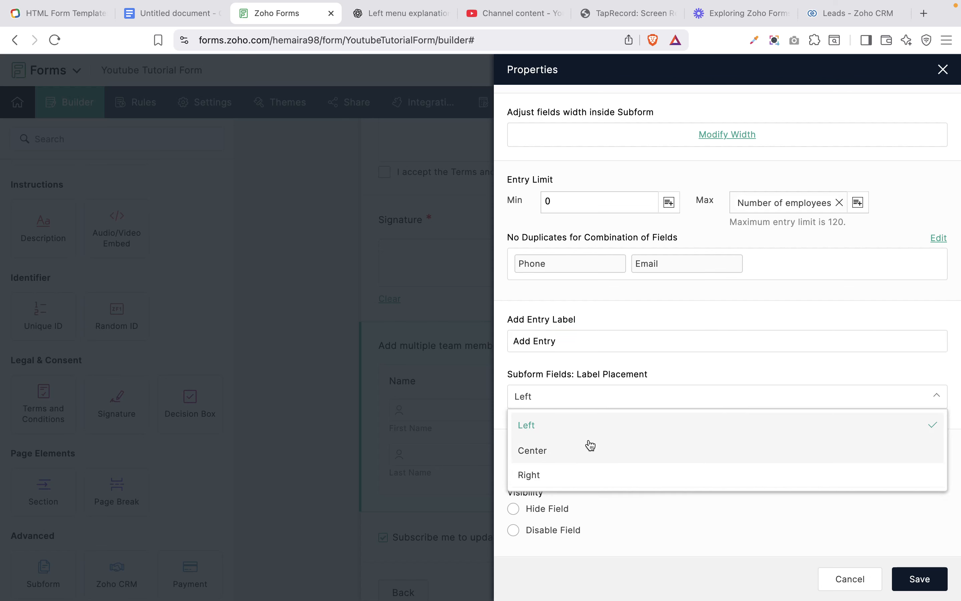
click(575, 449)
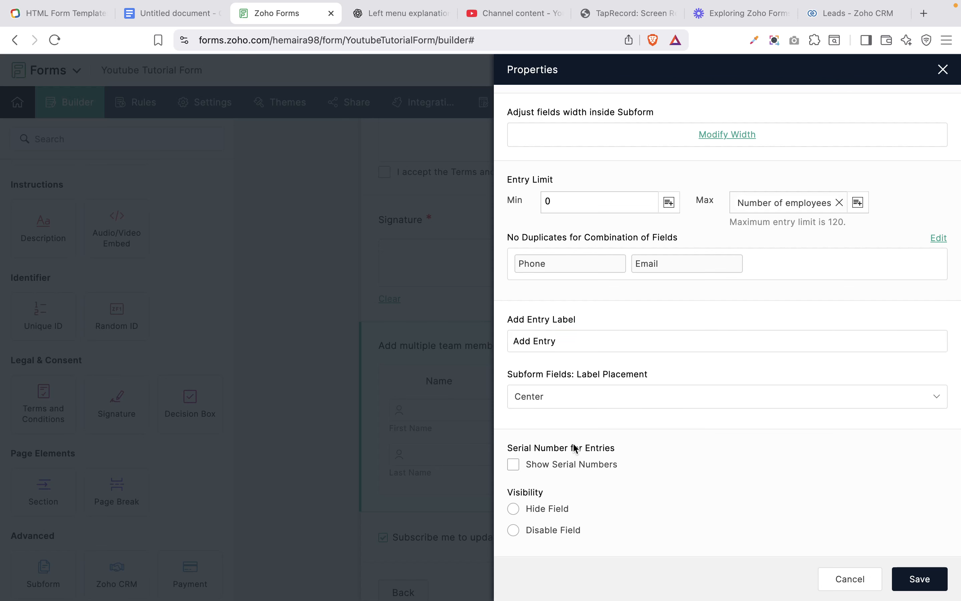
click(556, 397)
click(543, 422)
- Show serial numbers for the subform entries and save the subform properties
click(513, 465)
click(921, 586)
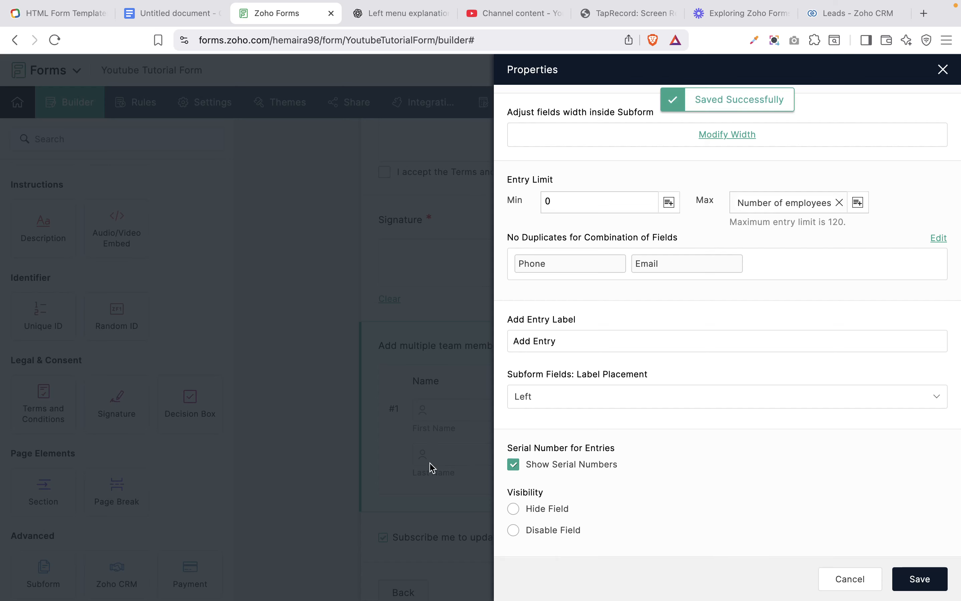
- Add a Zoho CRM field below the team members subform using the Contacts module, Standard layout and Email as search field
scroll(571, 298, down, 2)
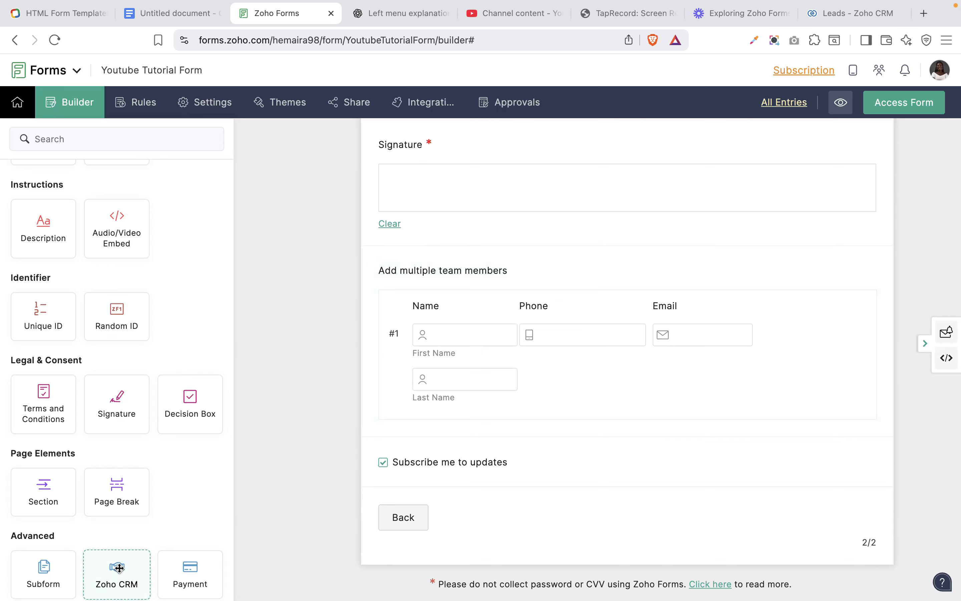
drag(119, 568, 427, 445)
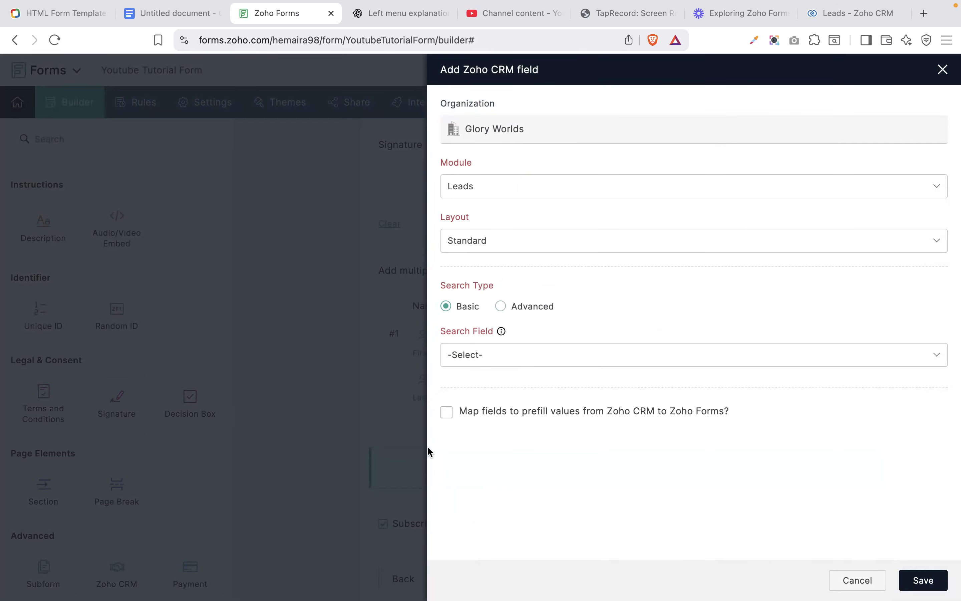
click(770, 197)
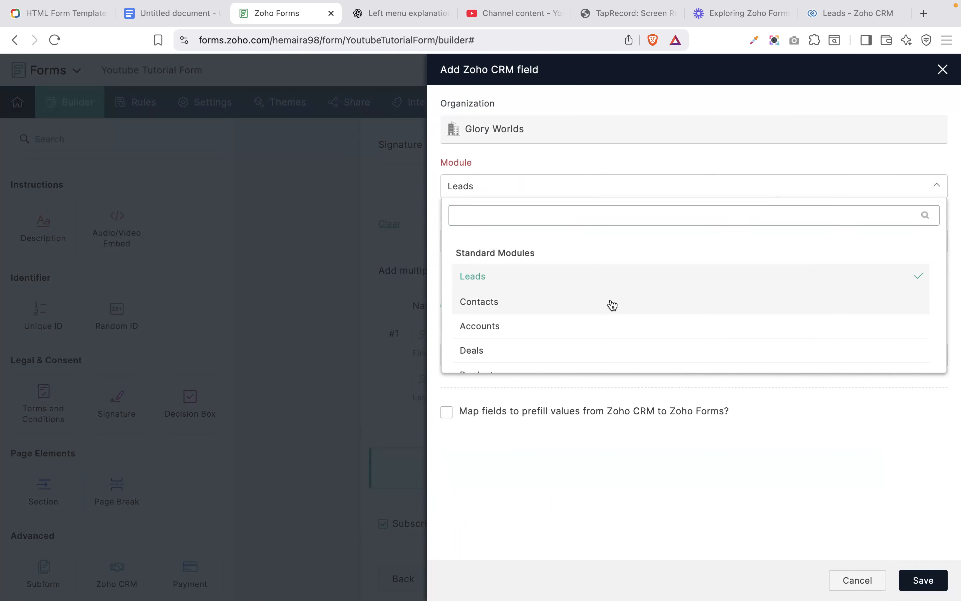
click(611, 303)
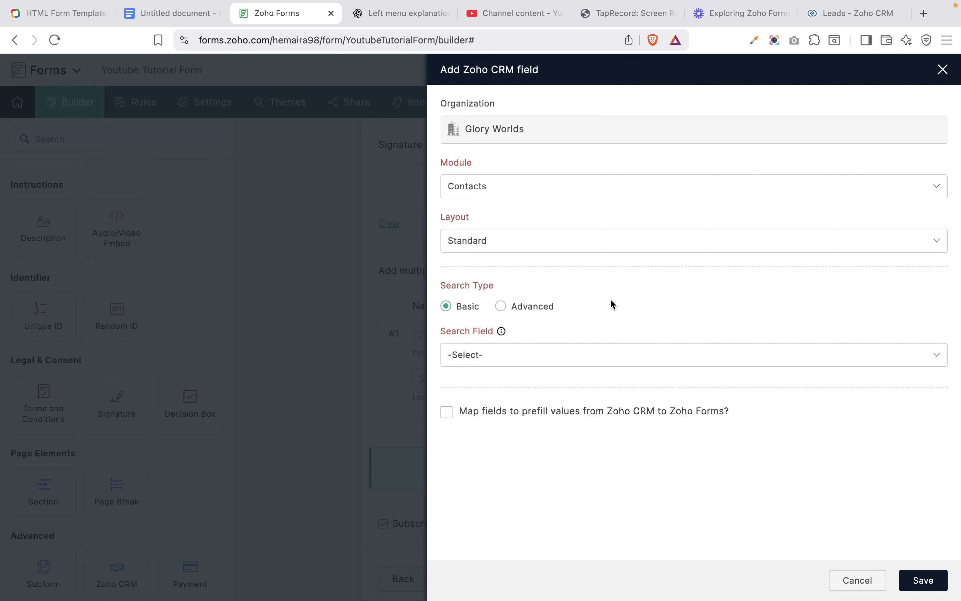
click(555, 246)
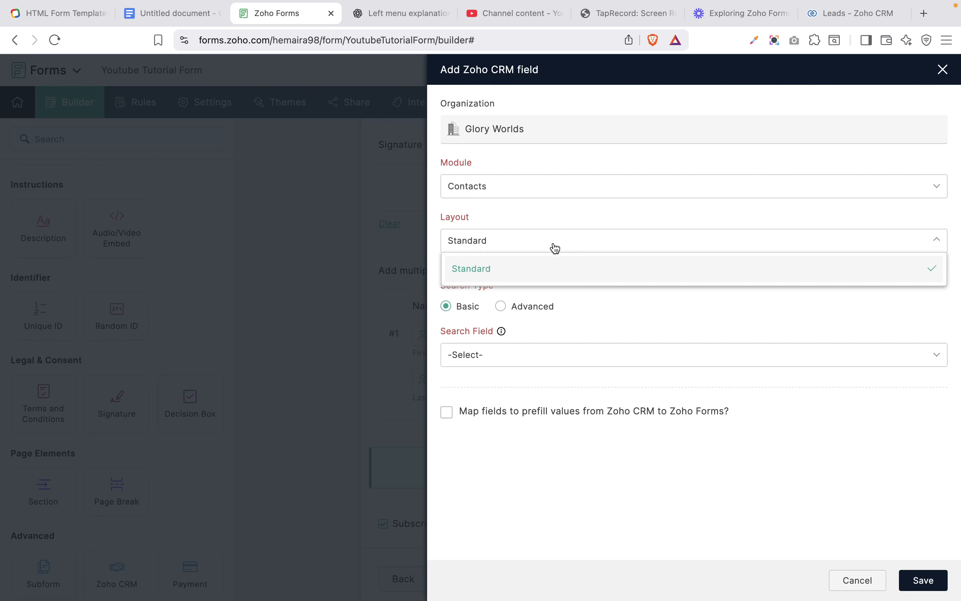
click(522, 267)
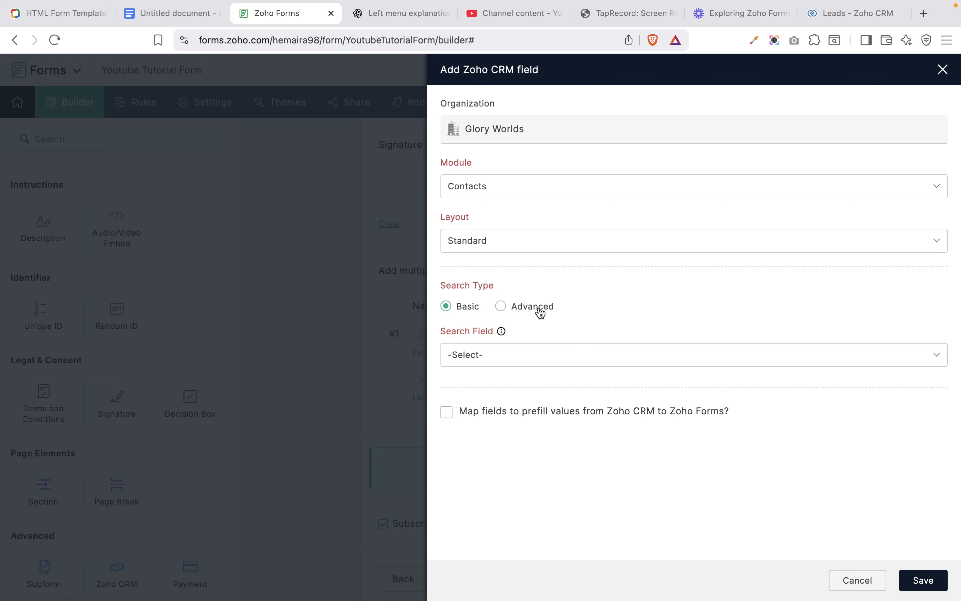
click(541, 356)
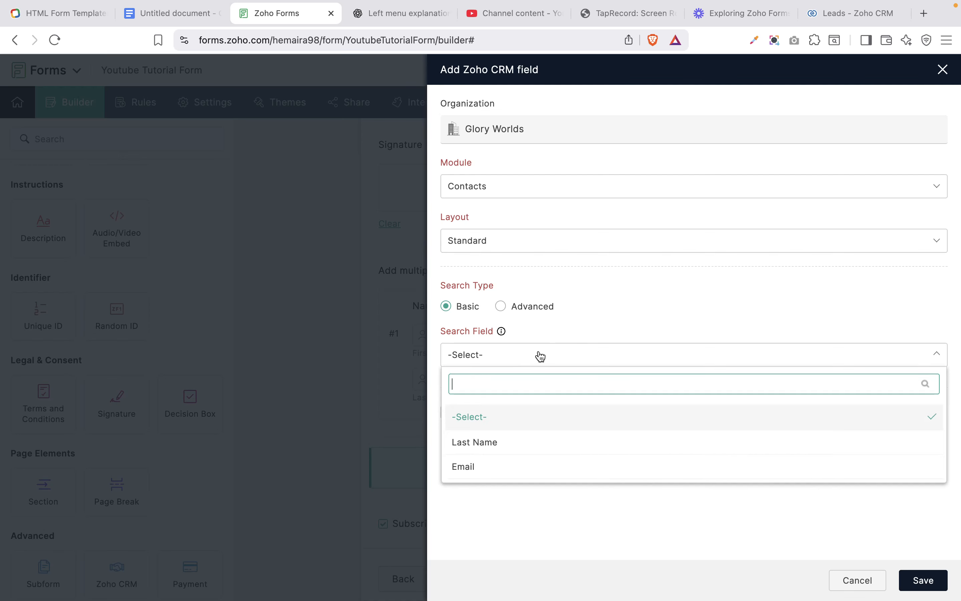
click(481, 467)
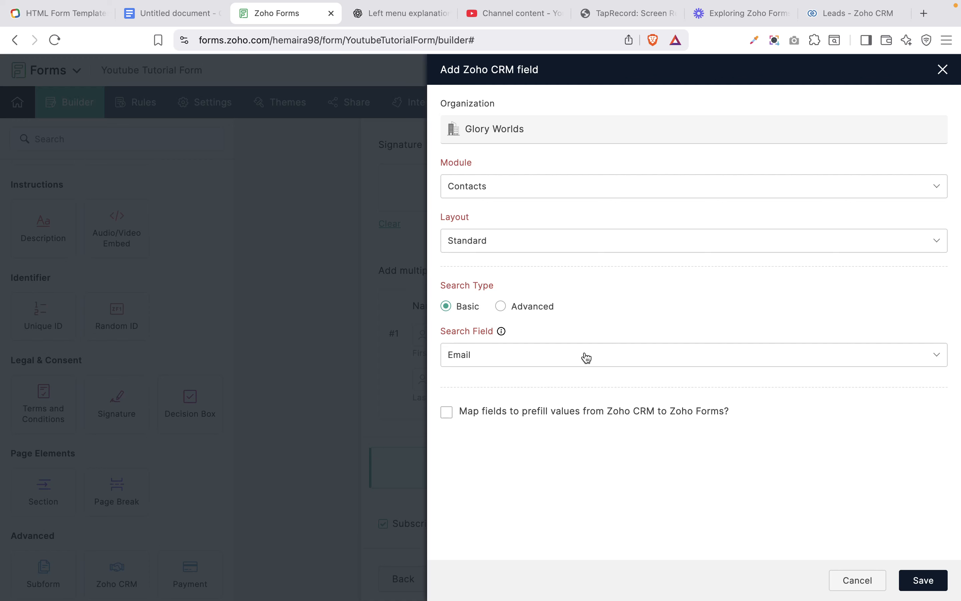
- Enable prefilling values from Zoho CRM and map the CRM First Name to the form's First Name
click(447, 412)
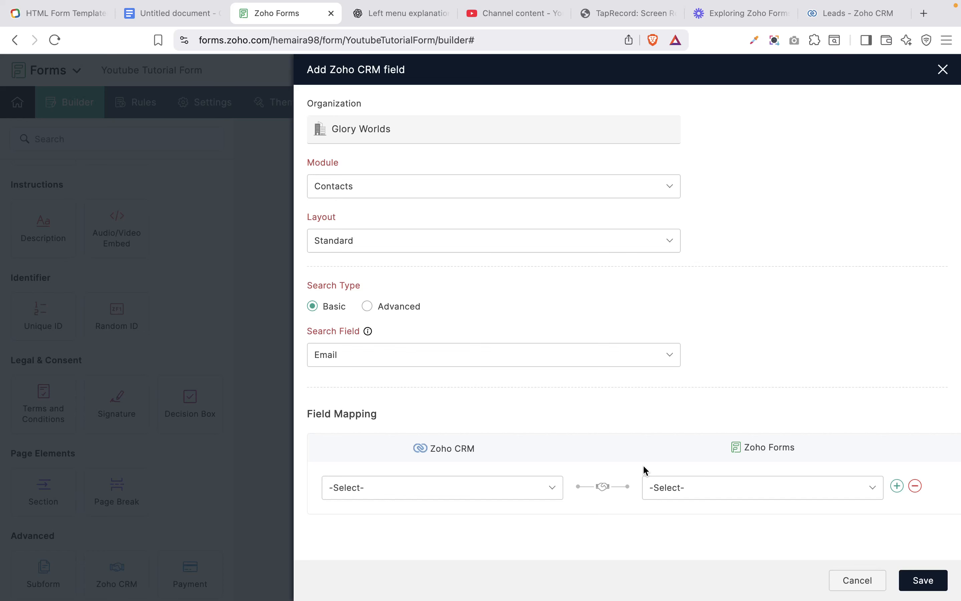
click(667, 488)
scroll(725, 444, down, 1)
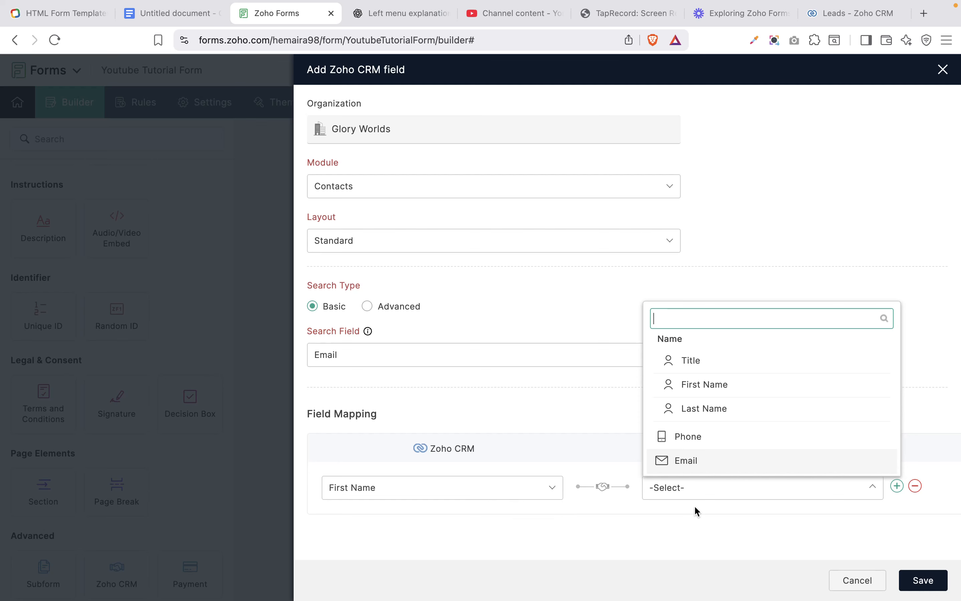
click(708, 385)
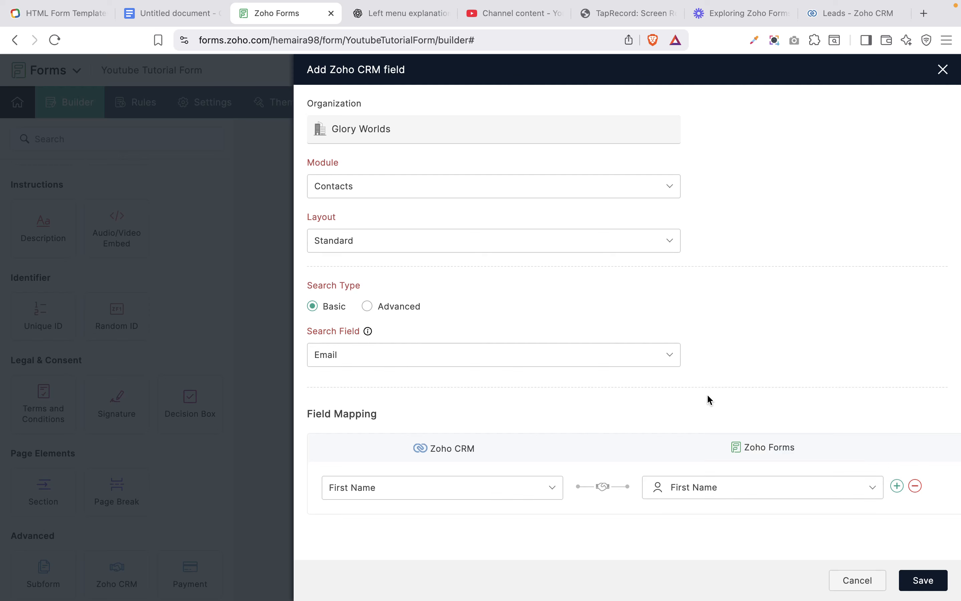
- Add a second mapping row linking the CRM Last Name to the form's Last Name
click(897, 486)
click(526, 534)
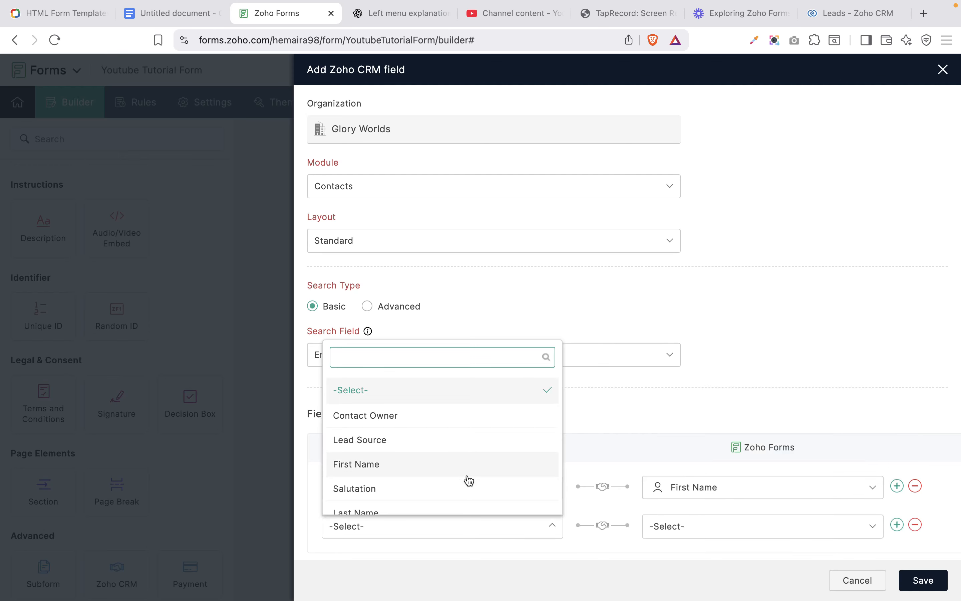
scroll(461, 484, down, 1)
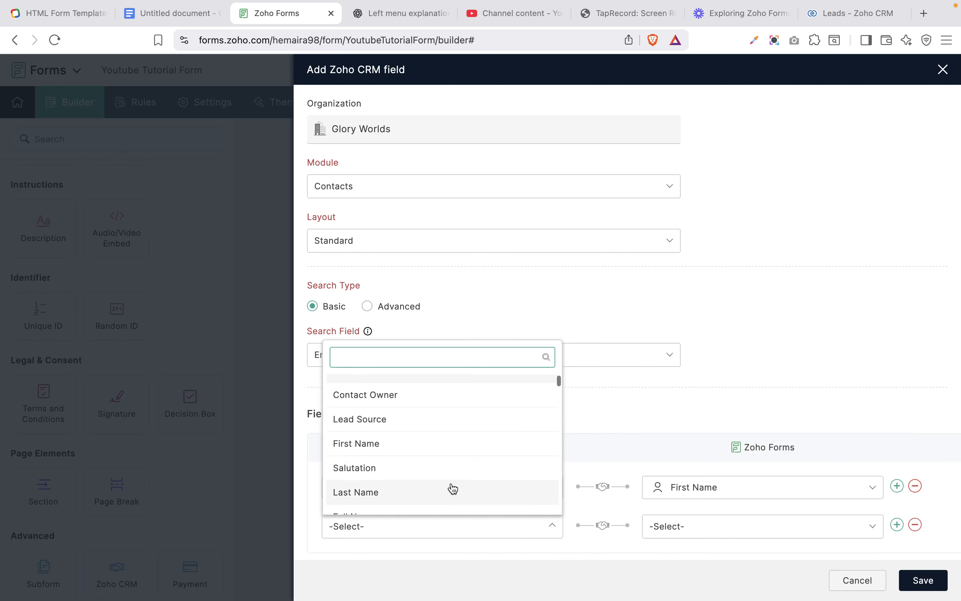
click(437, 492)
click(698, 537)
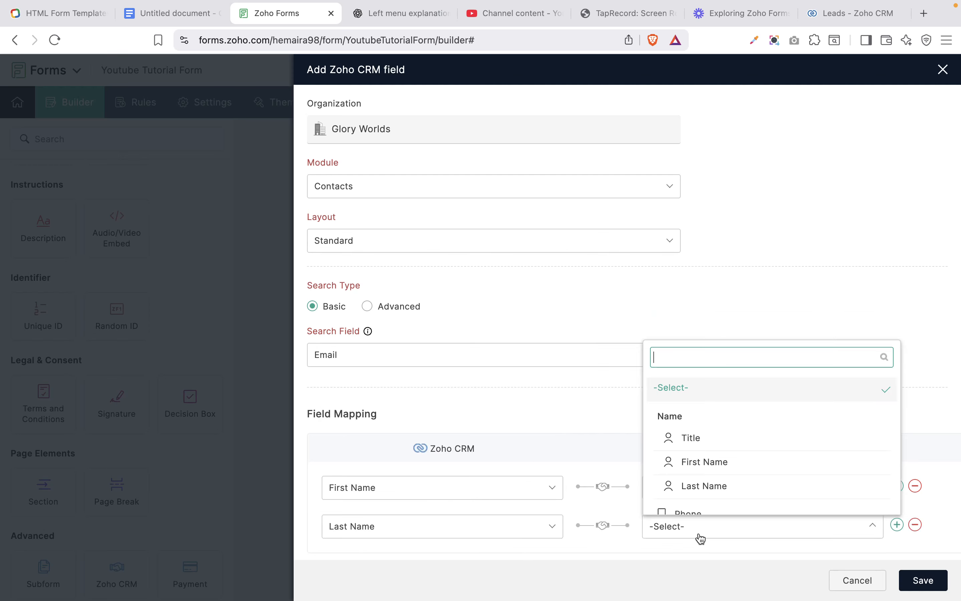
click(714, 490)
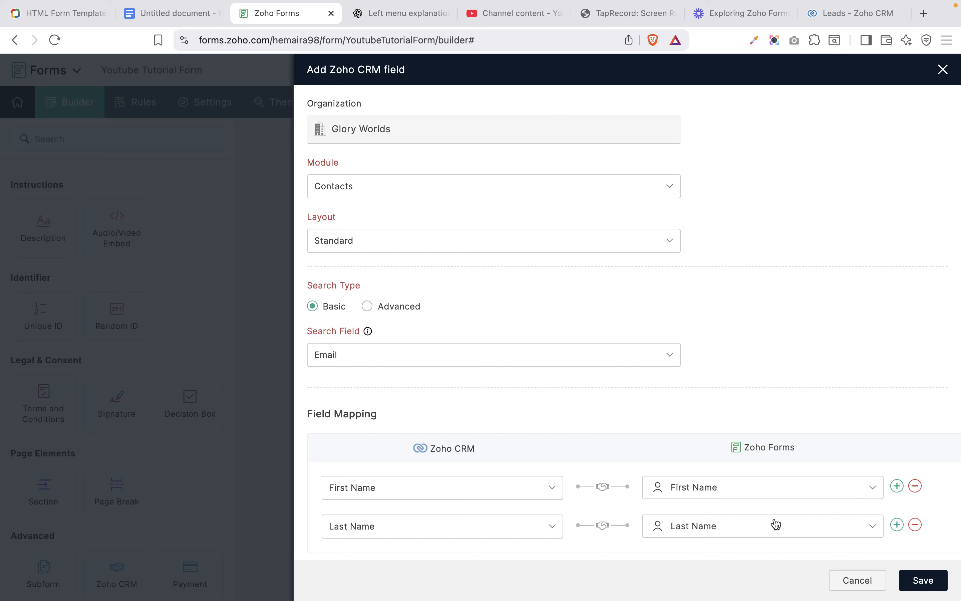
- Add a third mapping row linking the CRM Email to the form's Email field
click(898, 528)
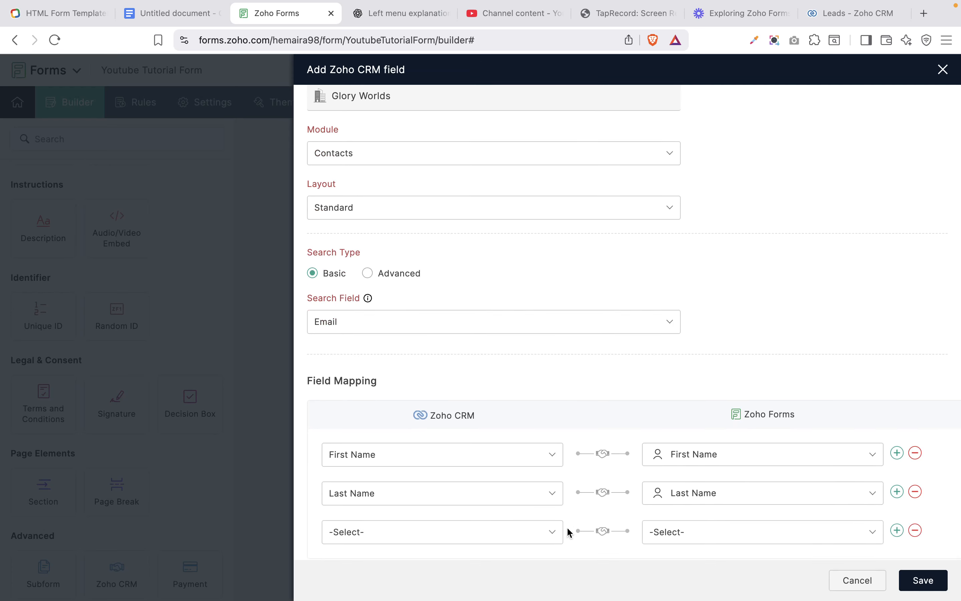
click(533, 536)
scroll(495, 477, down, 5)
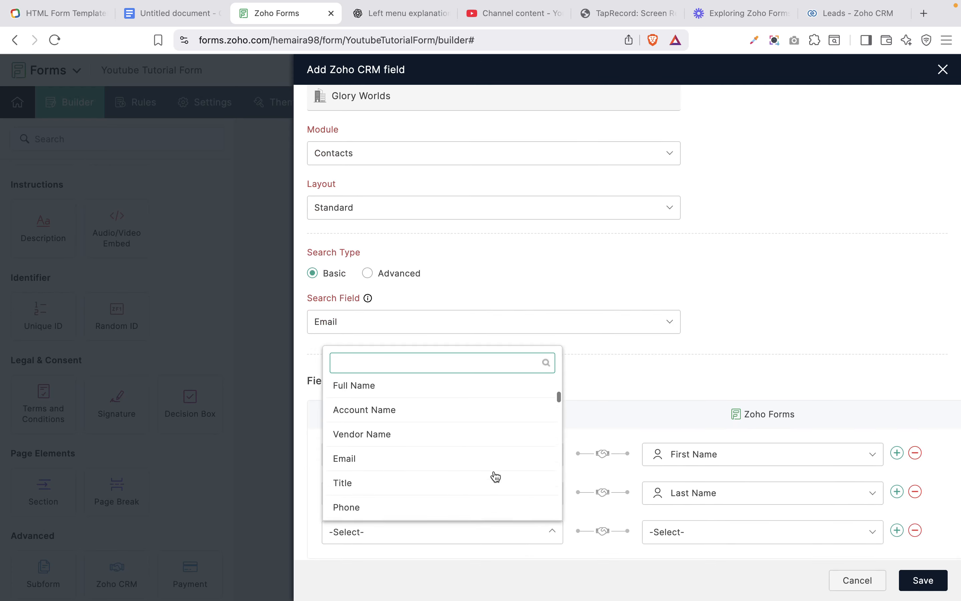
click(422, 440)
click(729, 536)
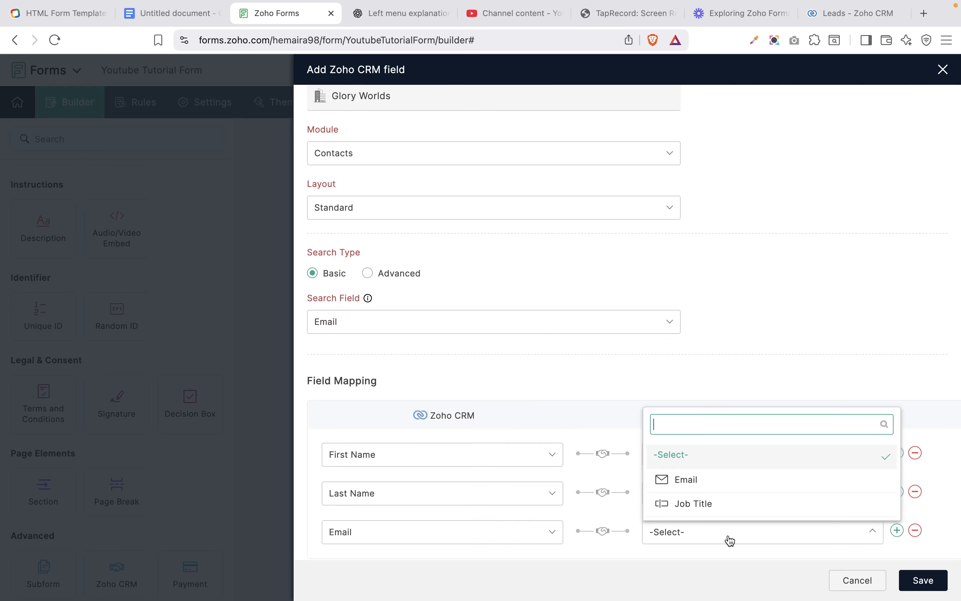
click(740, 483)
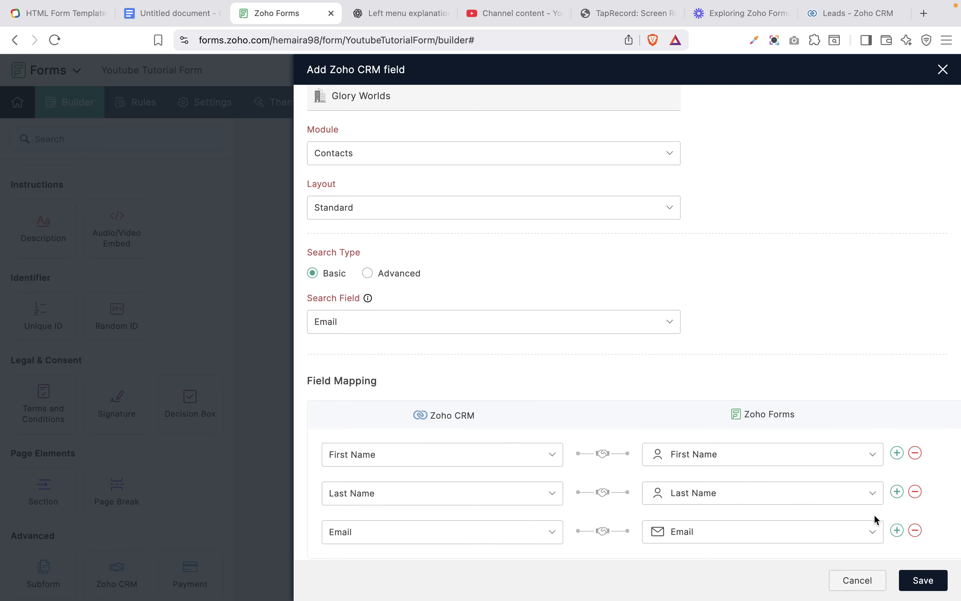
- Add a fourth mapping row linking the CRM Phone to the form's Phone field and save the Zoho CRM field
click(903, 523)
click(350, 532)
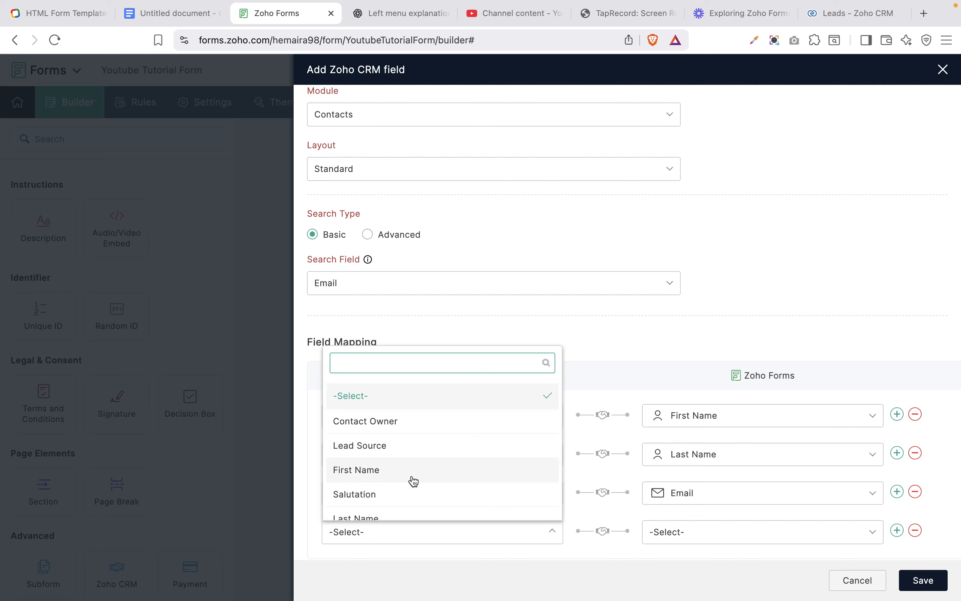
scroll(415, 478, down, 5)
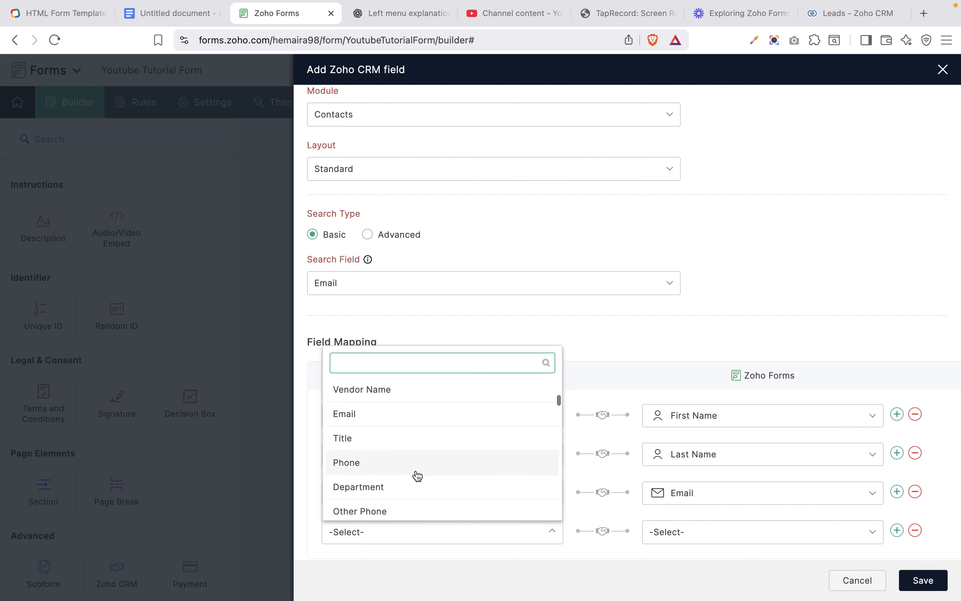
click(391, 464)
click(689, 531)
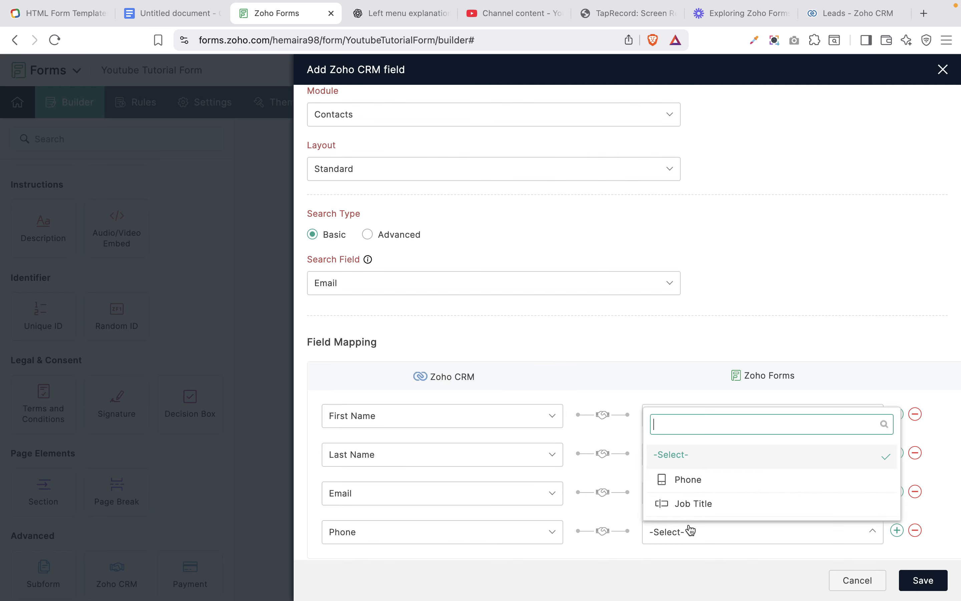
click(709, 490)
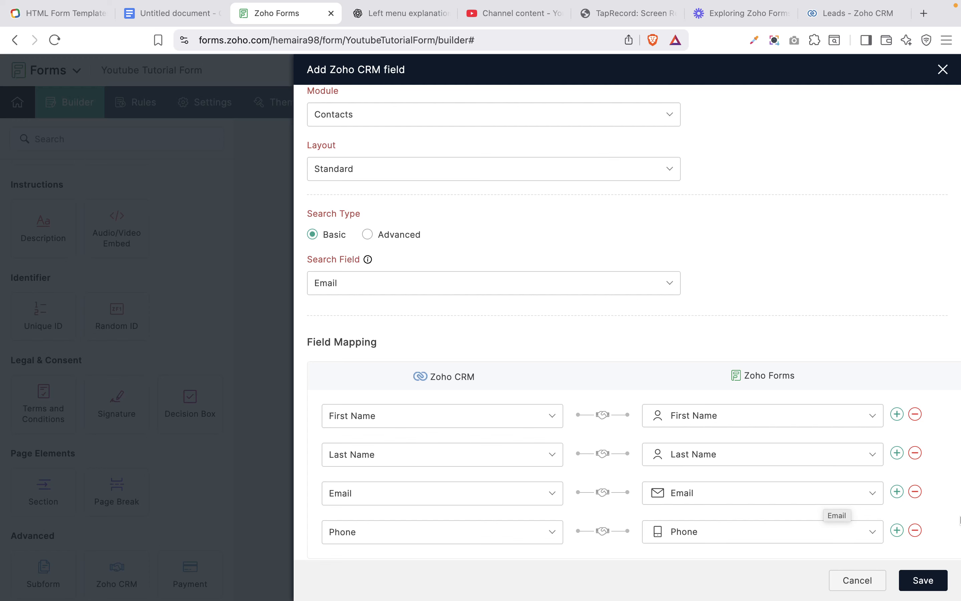
click(923, 588)
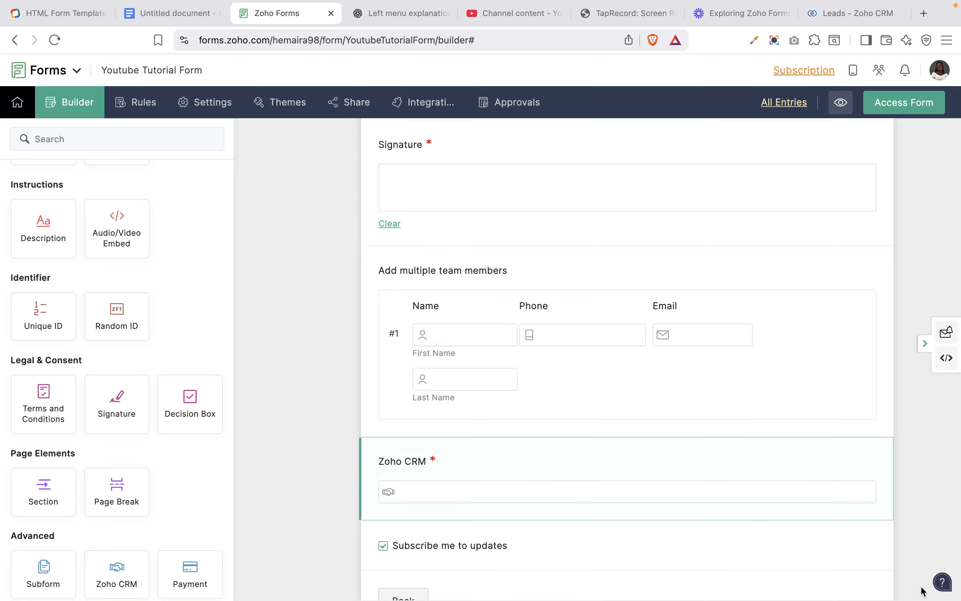
- Hide the Zoho CRM field on the form and save its properties
click(908, 452)
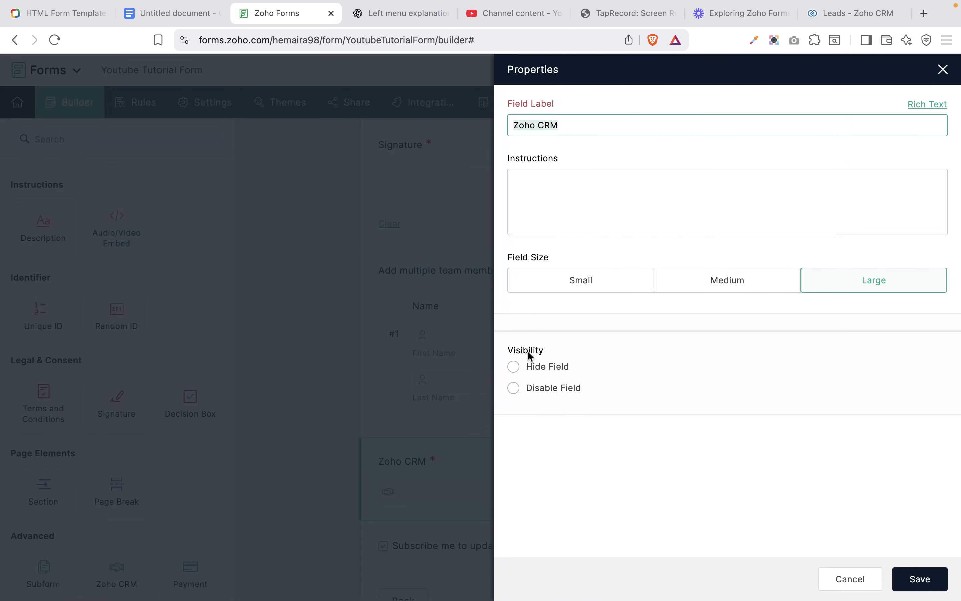
click(534, 366)
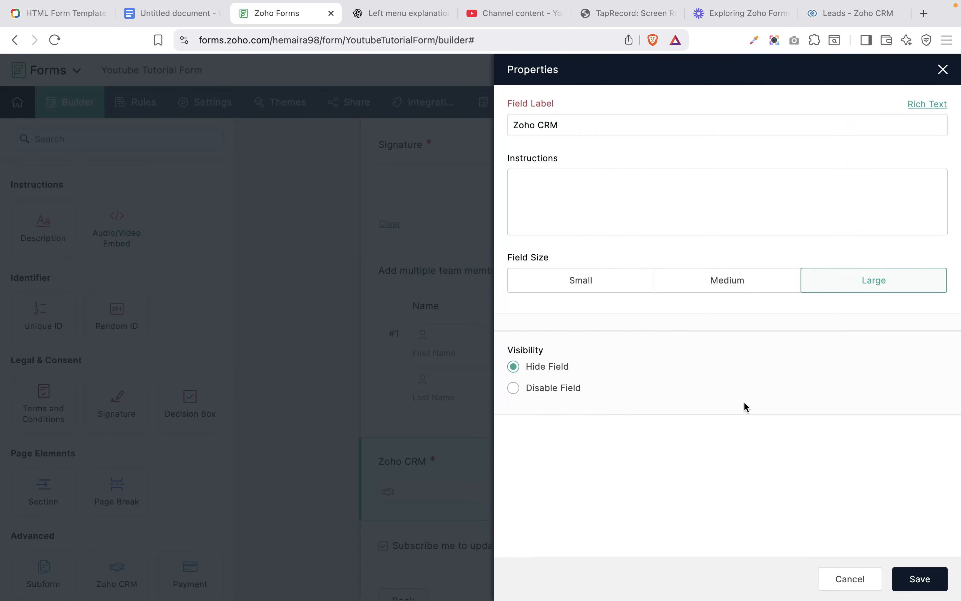
click(936, 580)
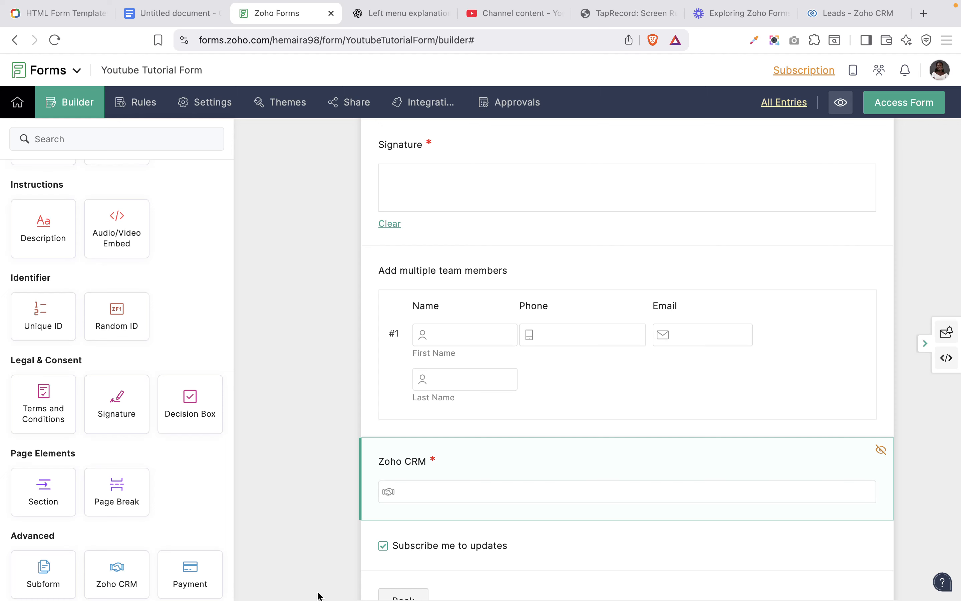
- Try to add a payment field labelled "Pay $50 consultation booking fee" without a gateway, and discard it
drag(177, 572, 381, 528)
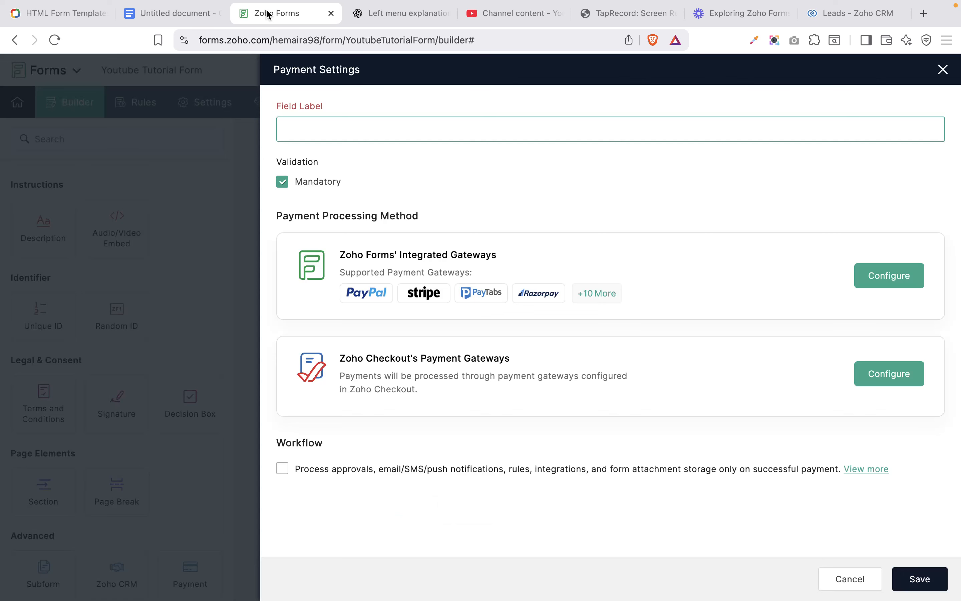
text(Pay $50 consultation booking fee)
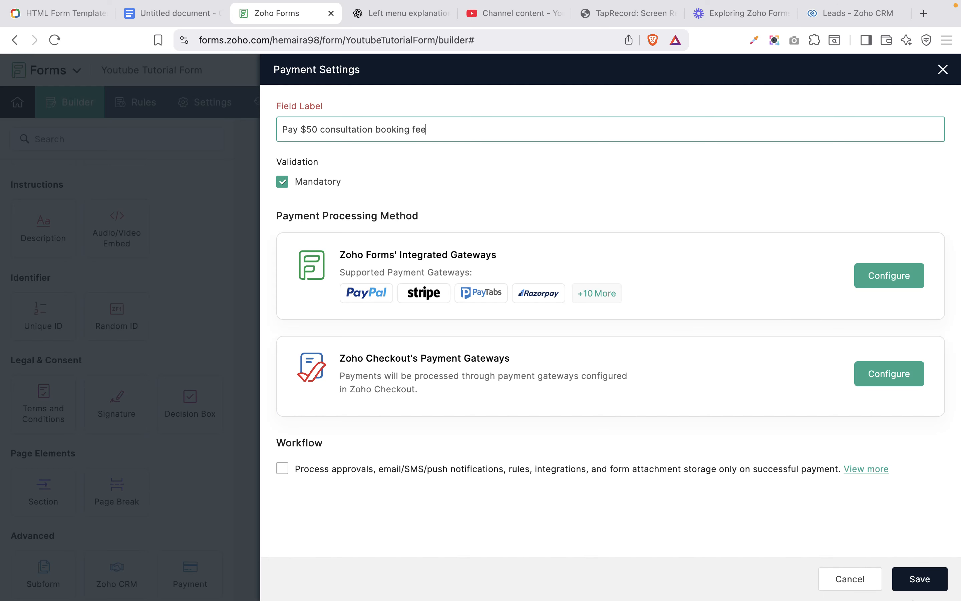
click(920, 584)
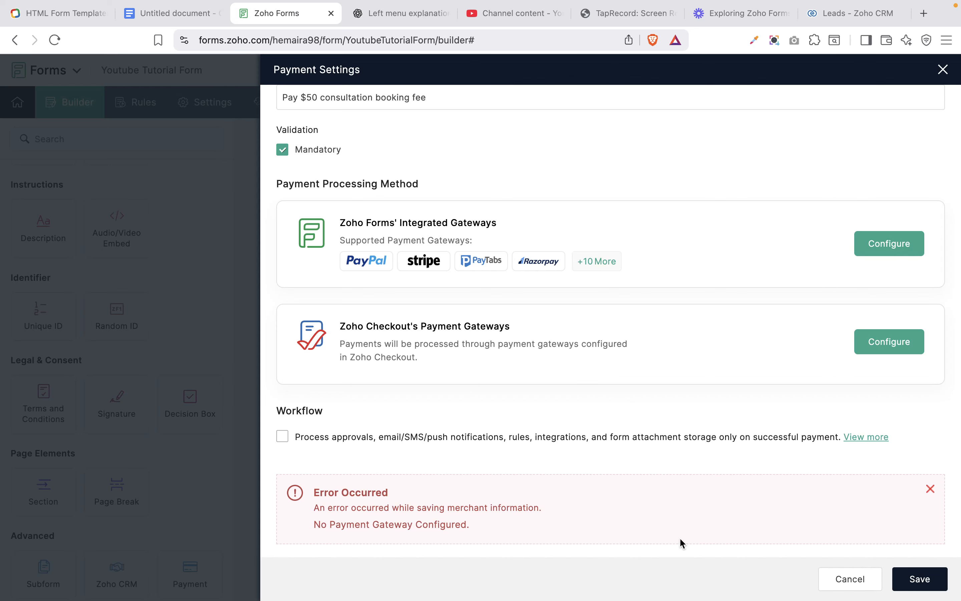
scroll(655, 524, up, 1)
click(941, 70)
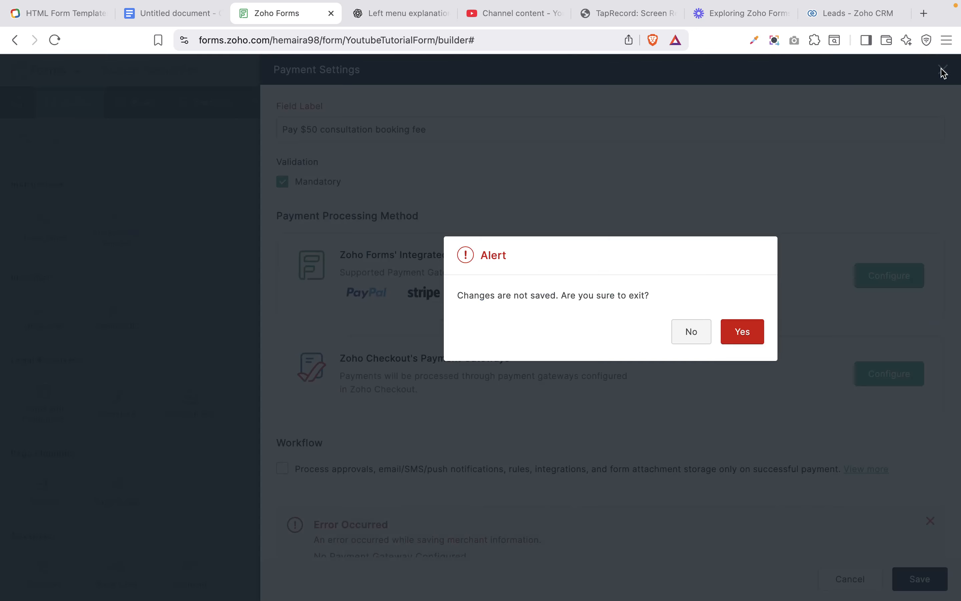
click(737, 338)
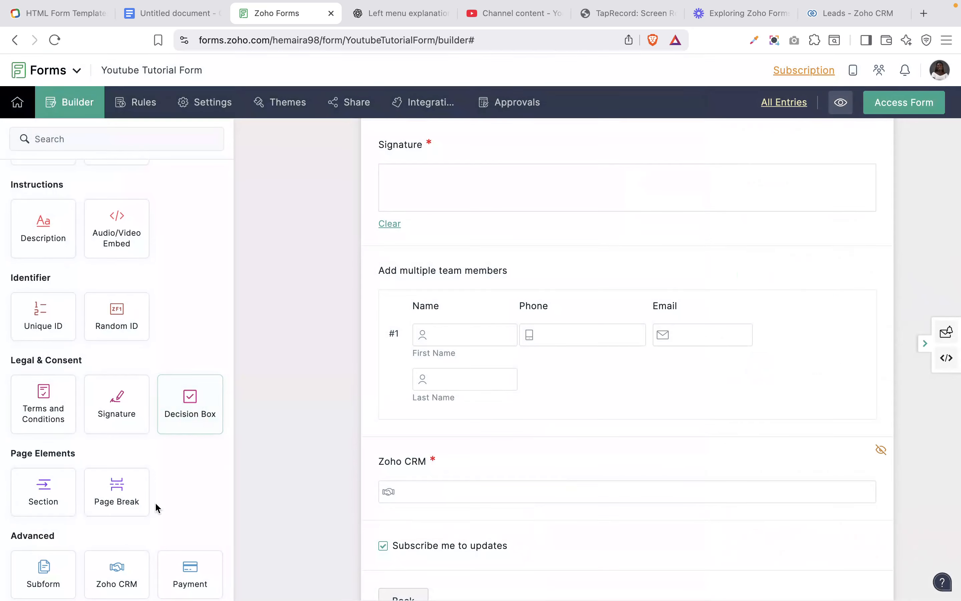
scroll(154, 502, down, 1)
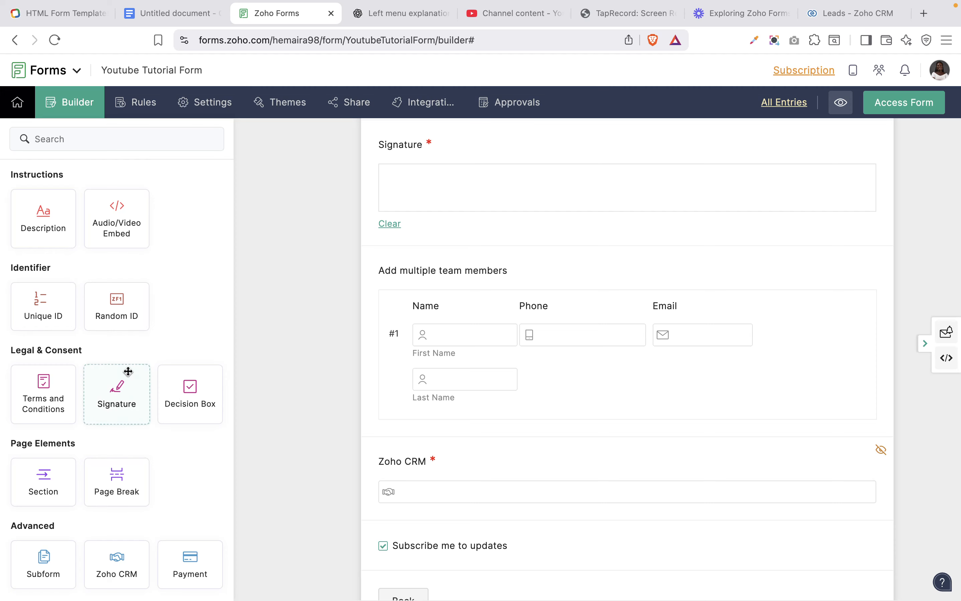
scroll(127, 369, up, 10)
scroll(127, 369, up, 5)
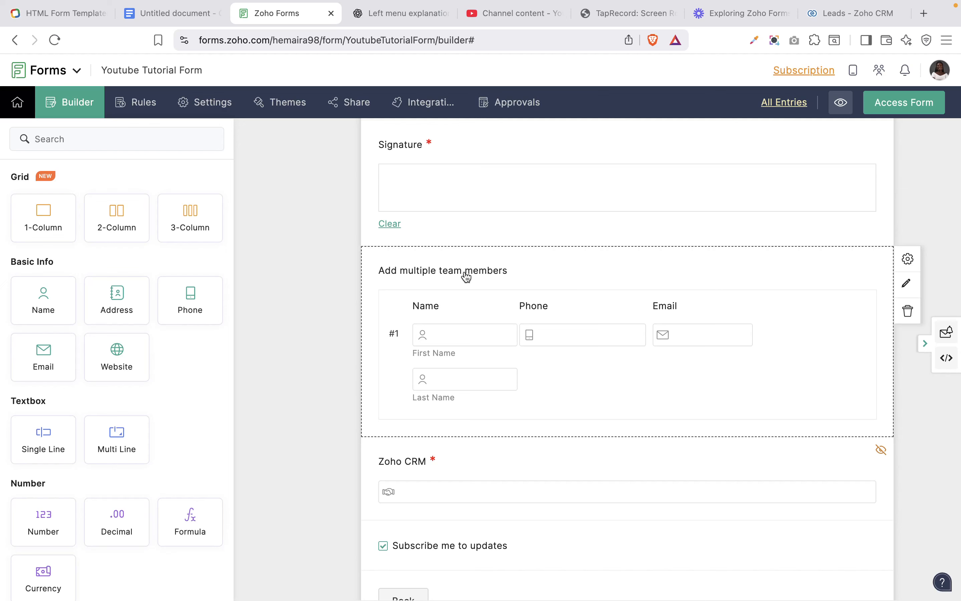
scroll(461, 282, up, 15)
scroll(543, 392, down, 2)
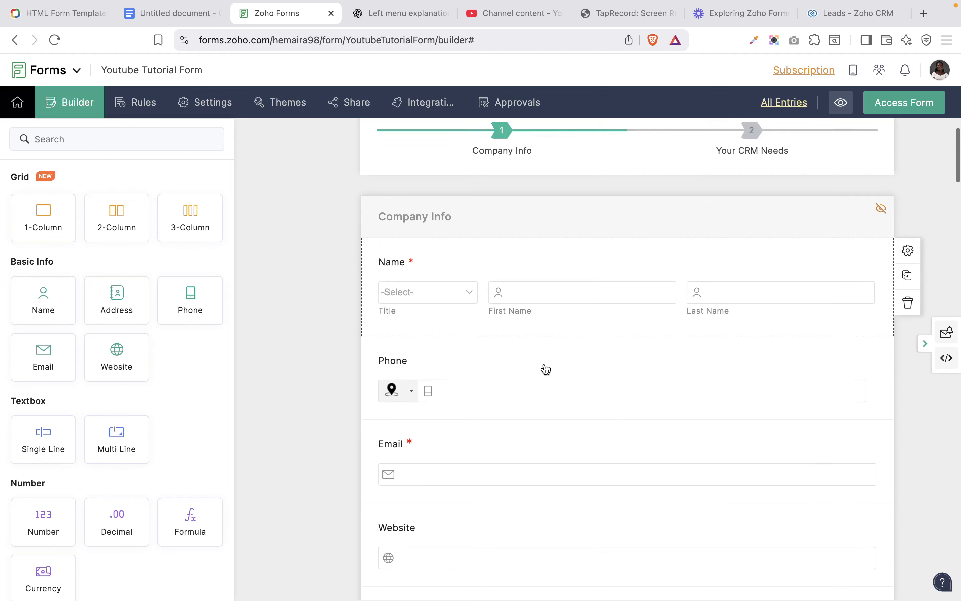
scroll(543, 367, up, 2)
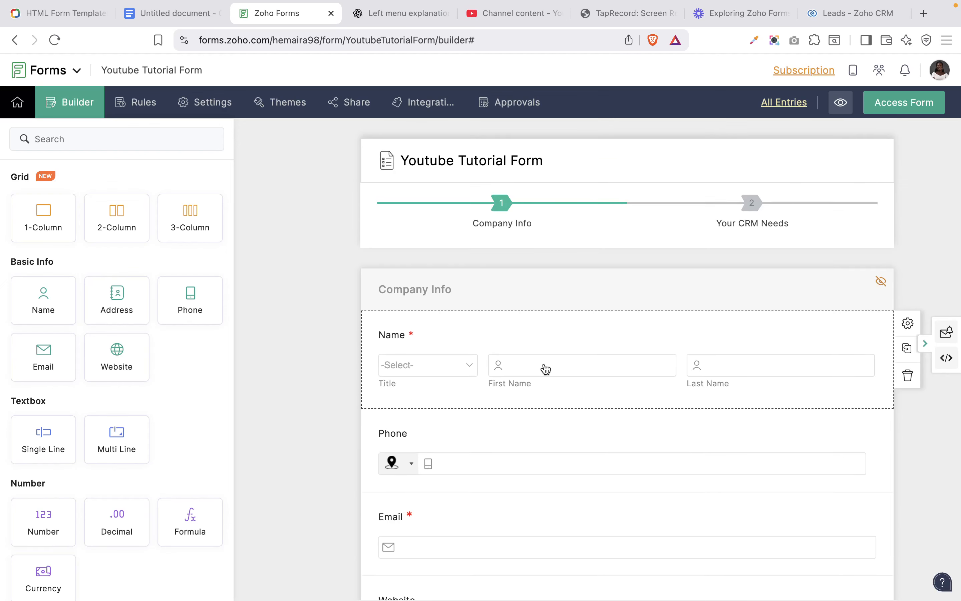